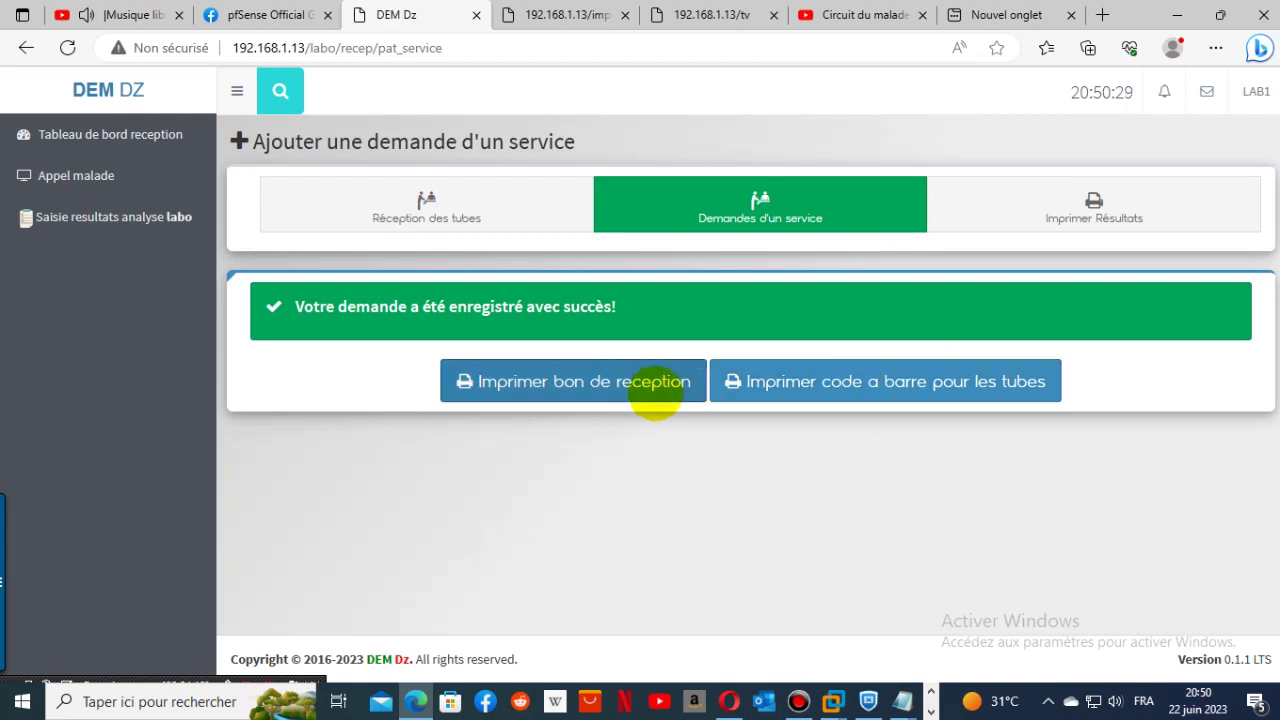
- Generate the patient's sample reception slip PDF, zoom into it, and return to the DEM Dz tab
{"action": "left_click", "coordinate": [634, 383]}
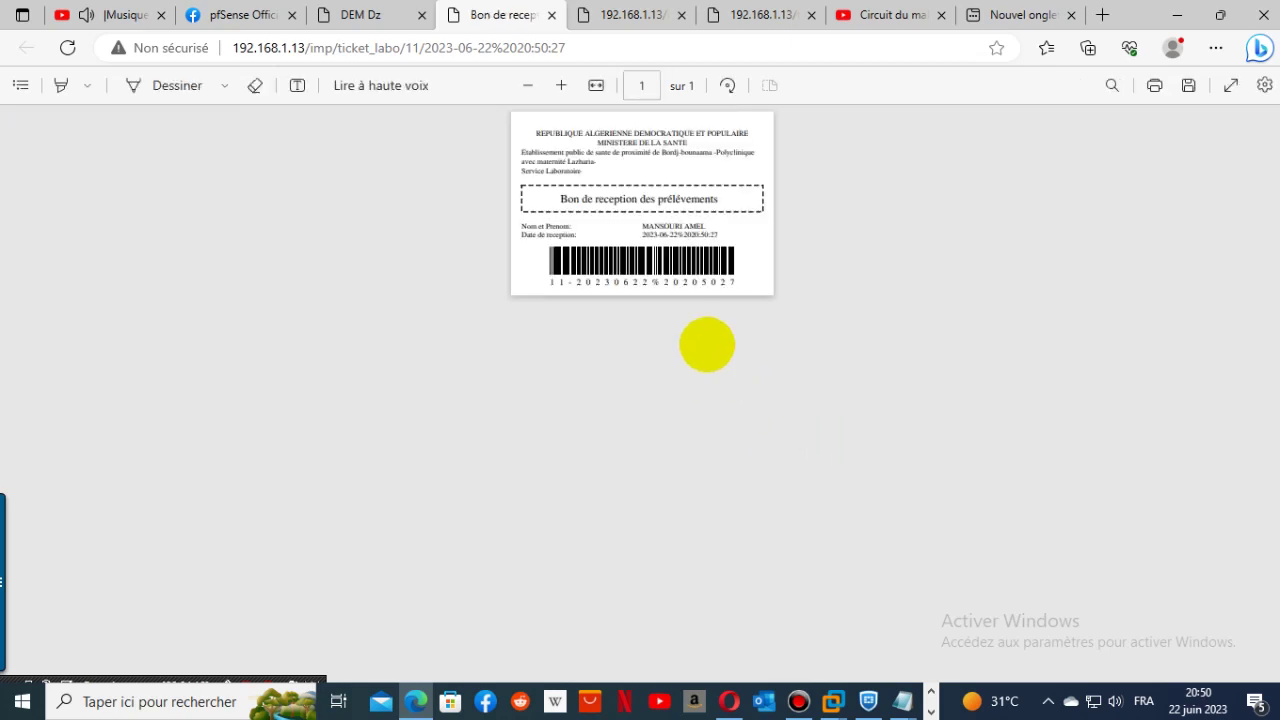
{"action": "left_click", "coordinate": [1113, 86]}
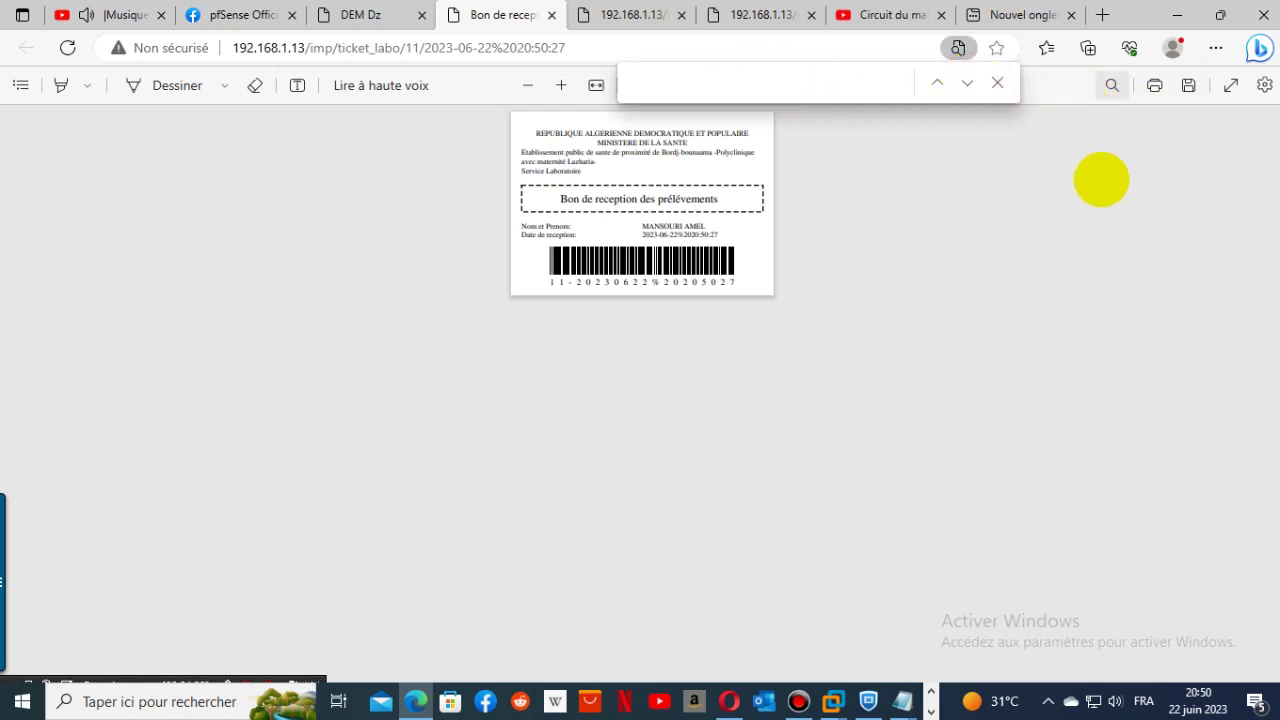
{"action": "left_click", "coordinate": [1101, 180]}
{"action": "left_click", "coordinate": [1223, 203]}
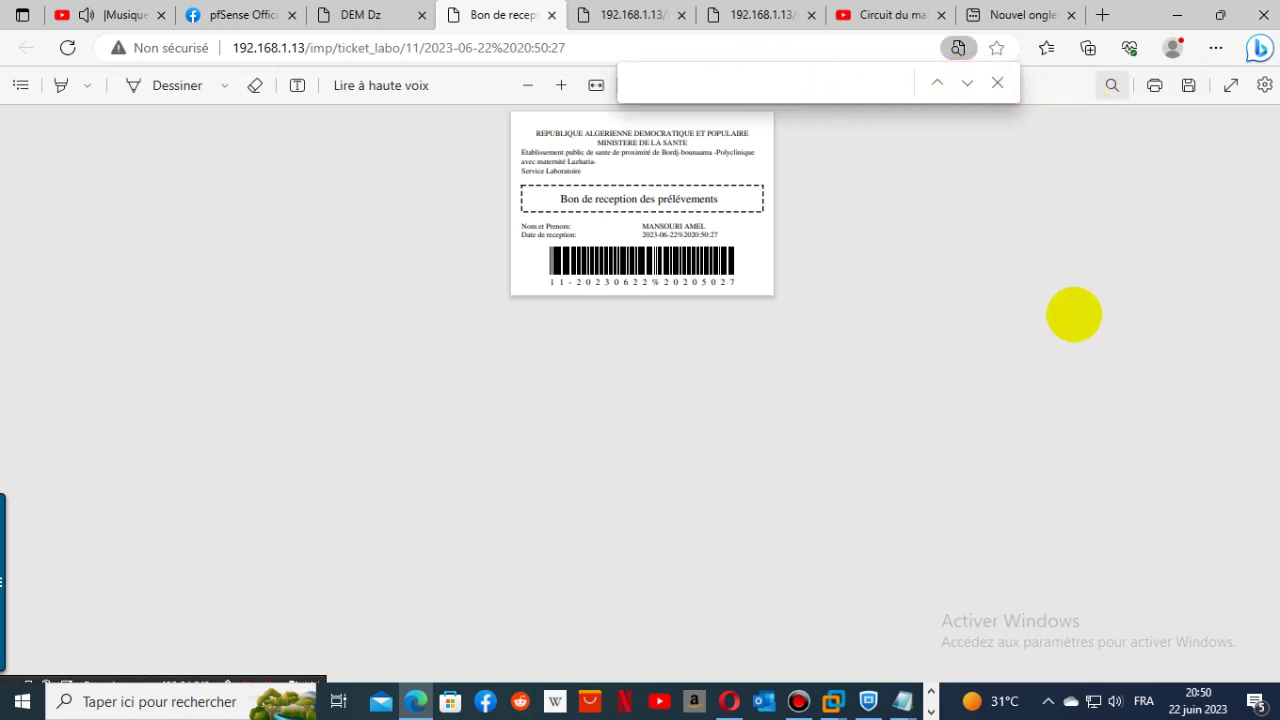
{"action": "scroll", "coordinate": [1063, 324], "scroll_direction": "up", "scroll_amount": 3, "text": "ctrl"}
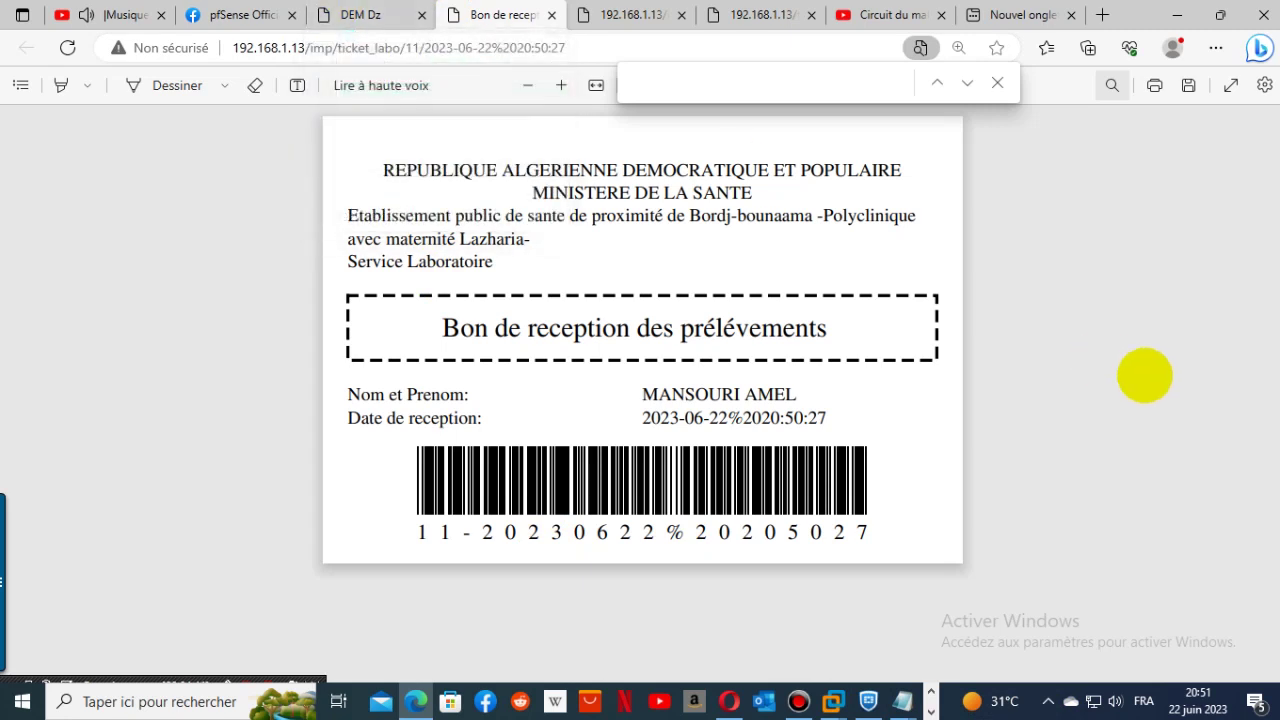
{"action": "left_click", "coordinate": [396, 16]}
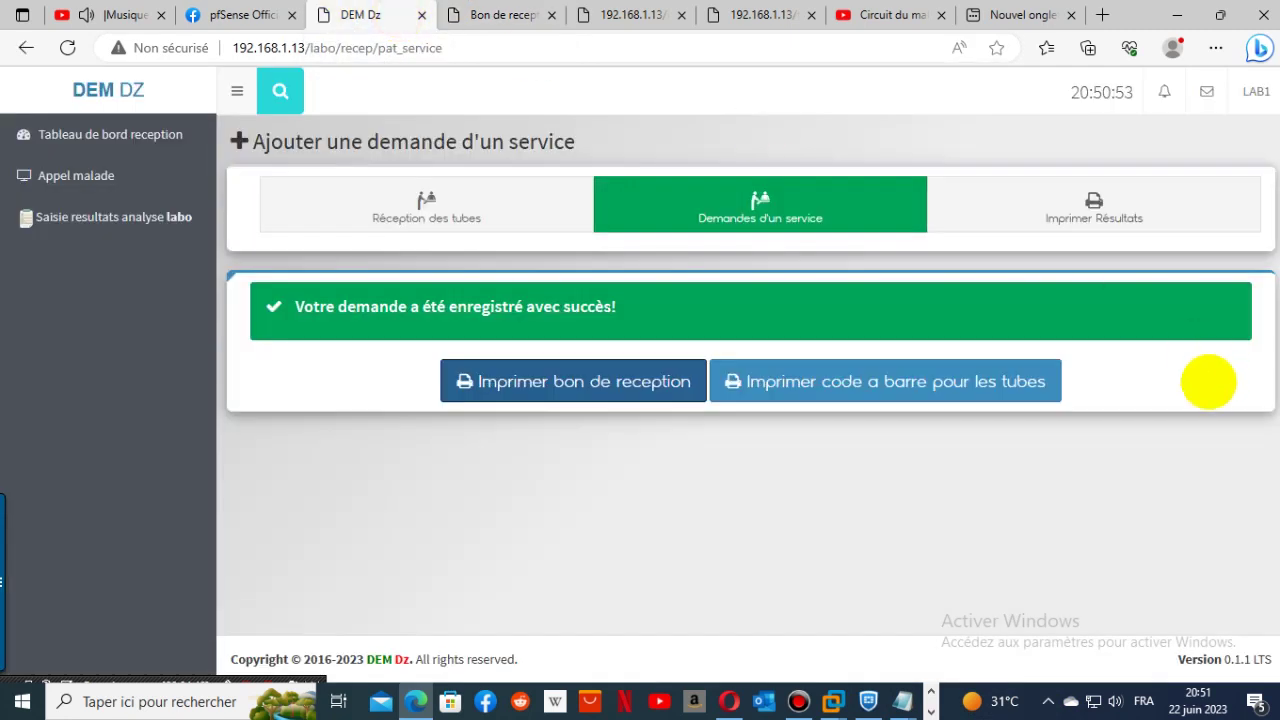
- Print a barcode label for 1 tube, view the PDF, and return to DEM Dz
{"action": "left_click", "coordinate": [952, 390]}
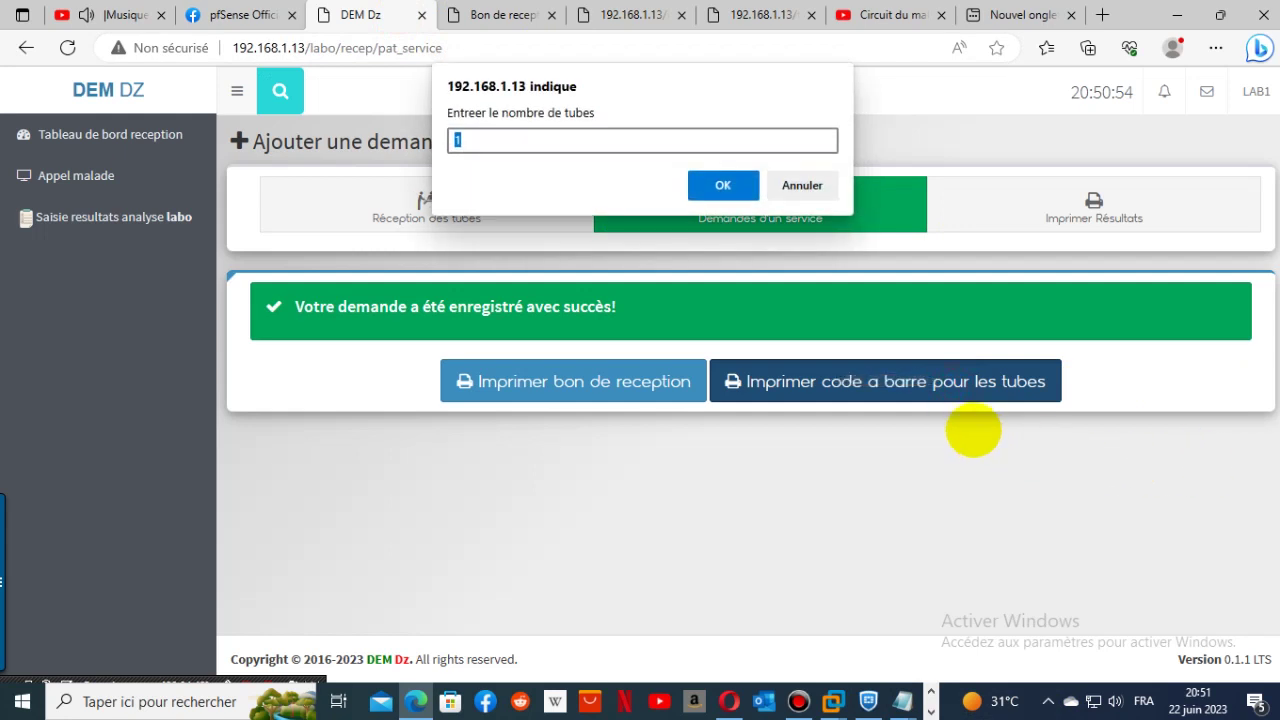
{"action": "left_click", "coordinate": [716, 186]}
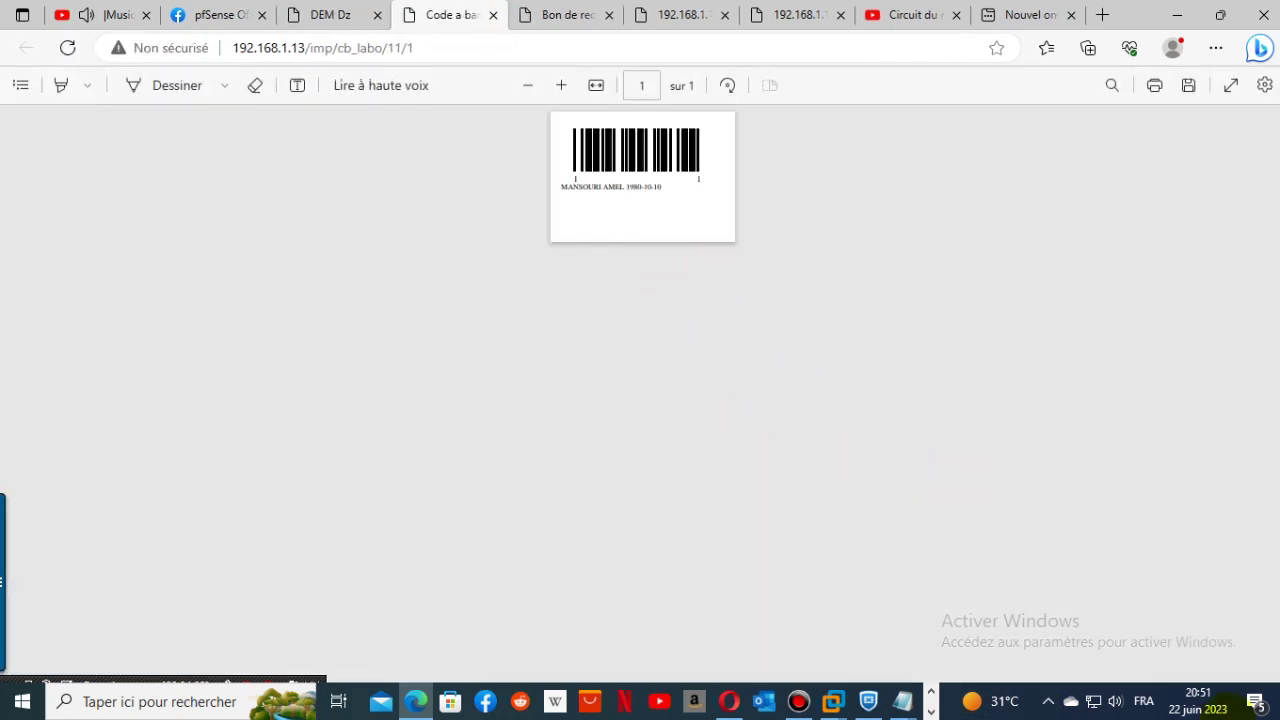
{"action": "scroll", "coordinate": [913, 369], "scroll_direction": "up", "scroll_amount": 3}
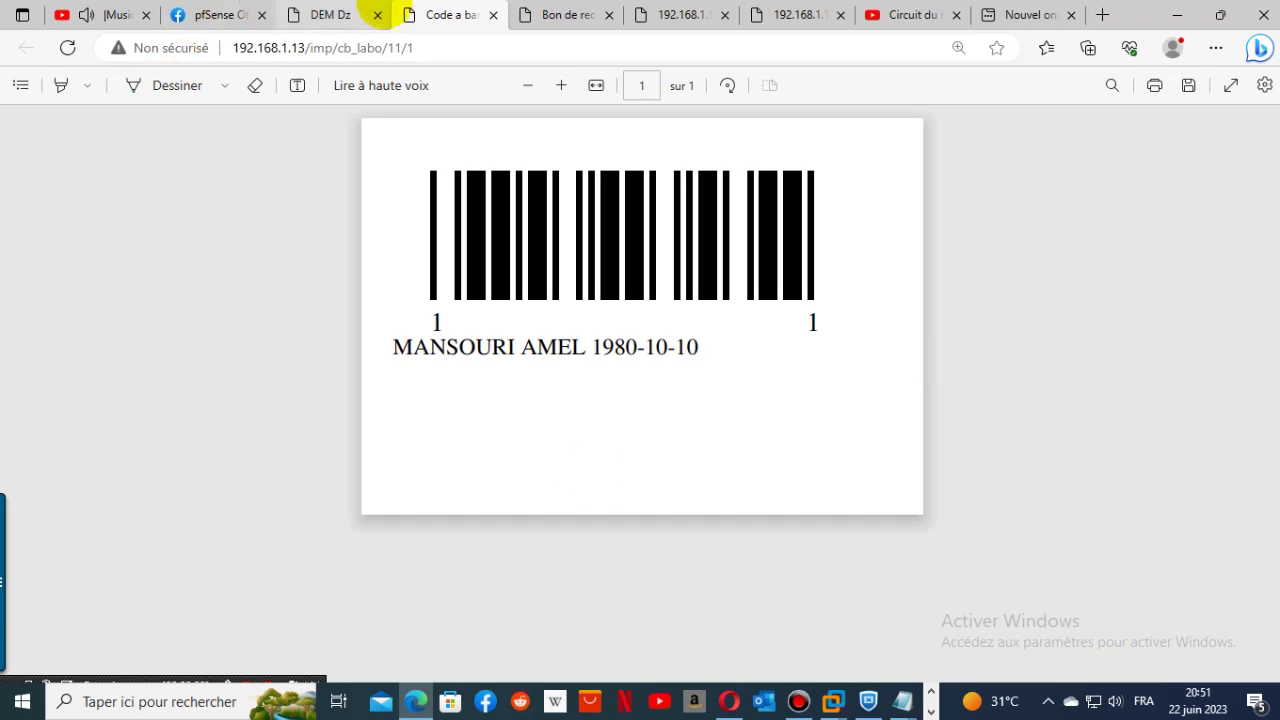
{"action": "mouse_move", "coordinate": [333, 14]}
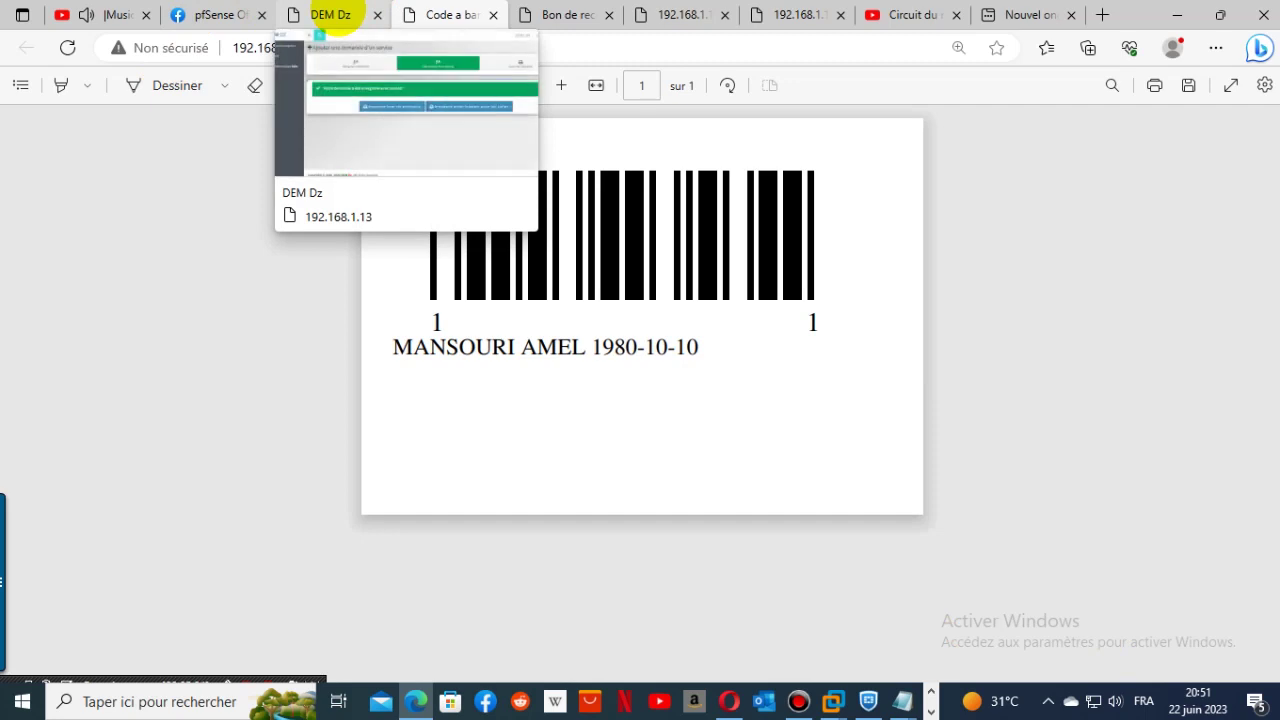
{"action": "left_click", "coordinate": [333, 14]}
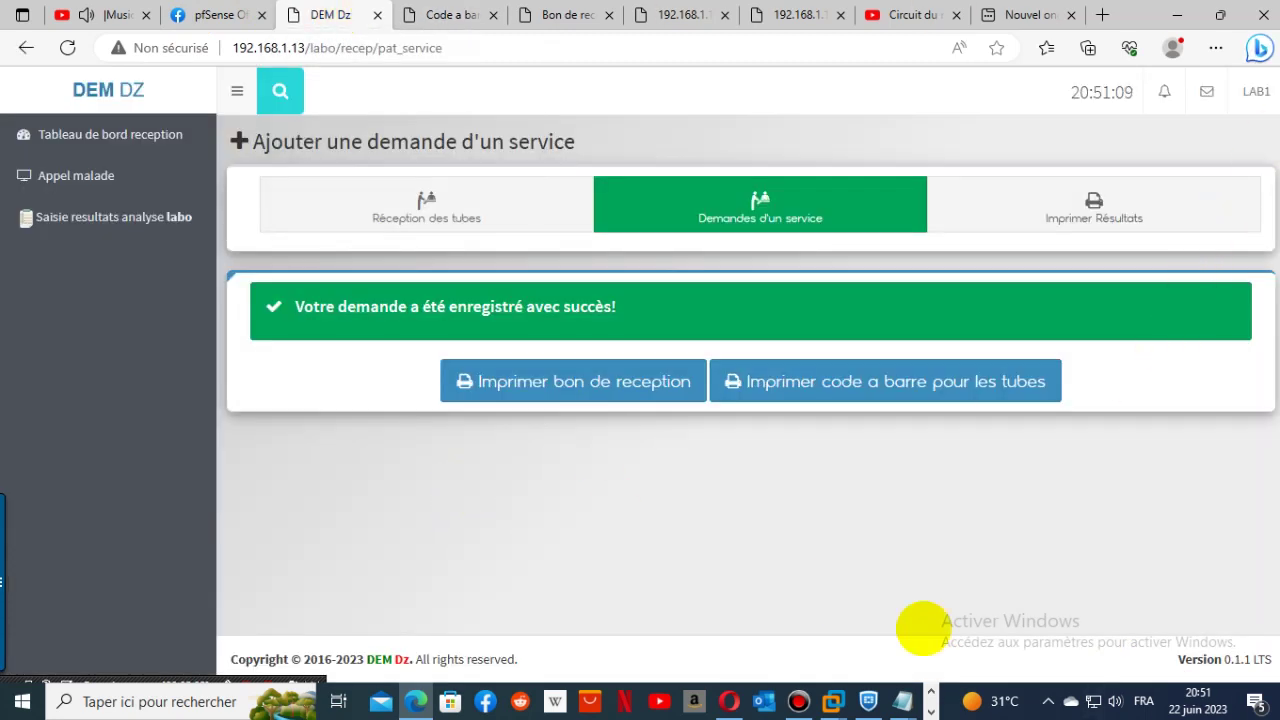
- Open admission 11's HEMATOCRITE result entry, then log out of the lab user session
{"action": "left_click", "coordinate": [1063, 209]}
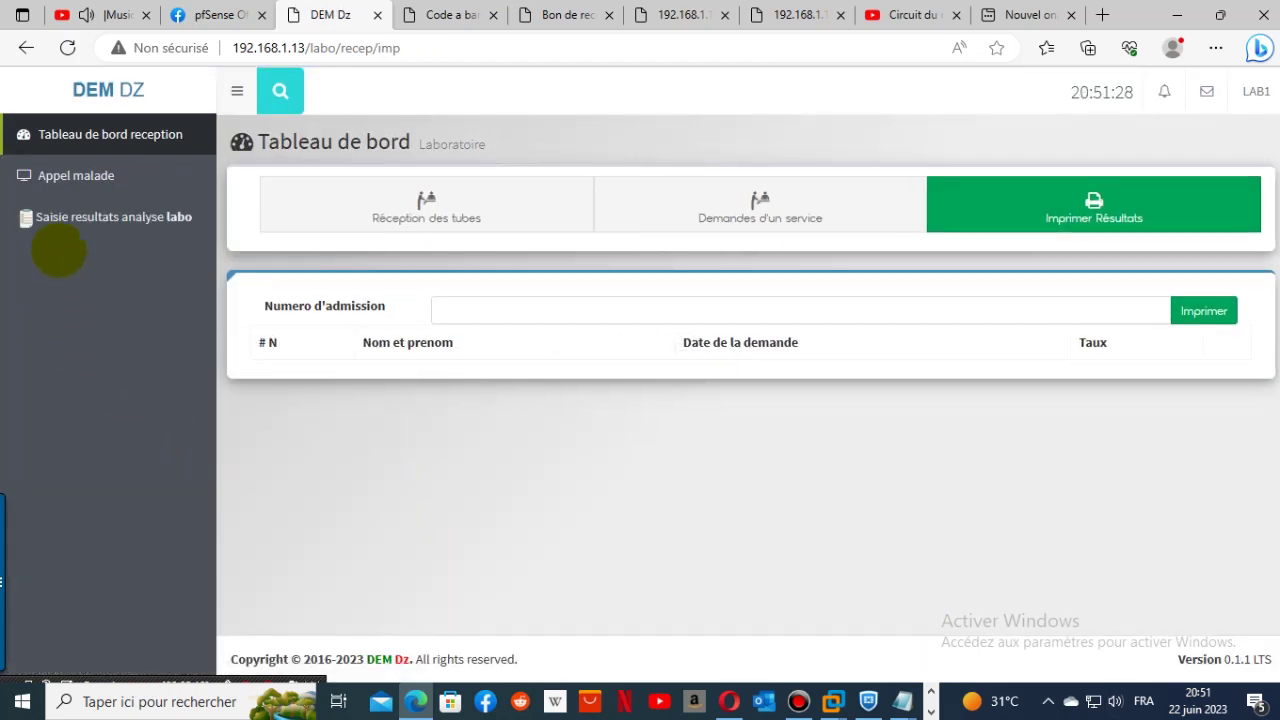
{"action": "left_click", "coordinate": [82, 218]}
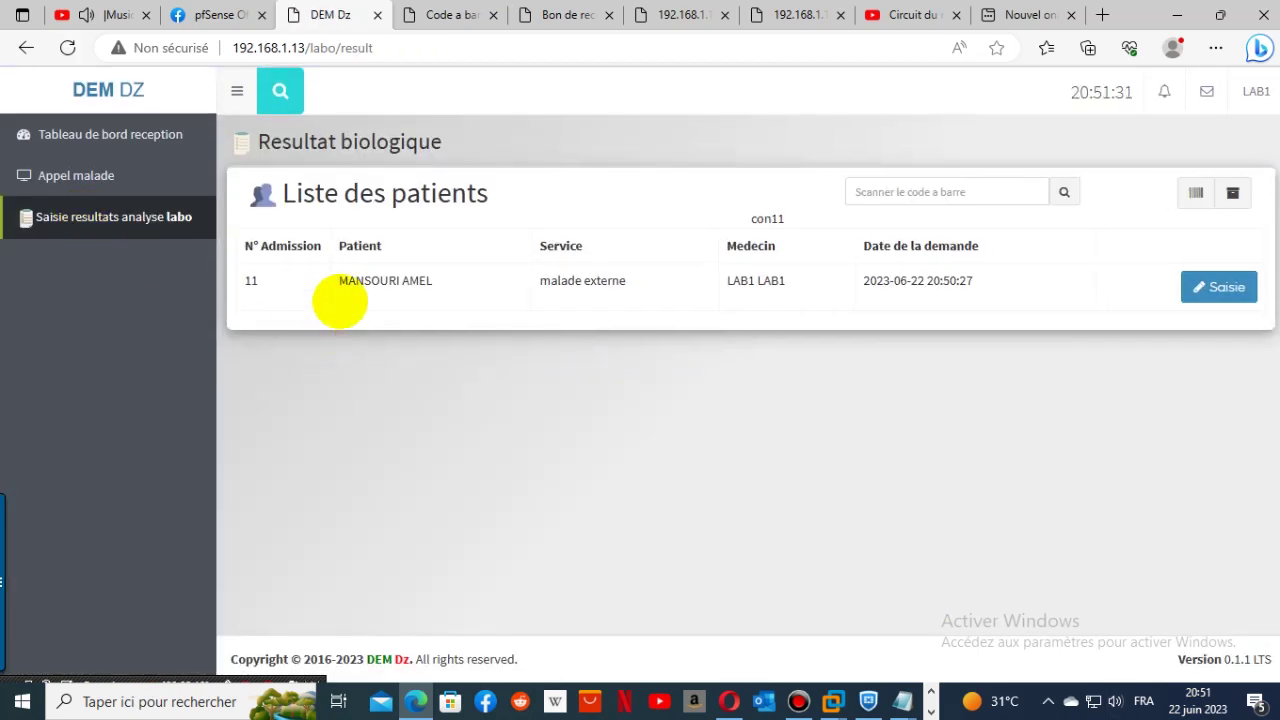
{"action": "left_click", "coordinate": [1225, 287]}
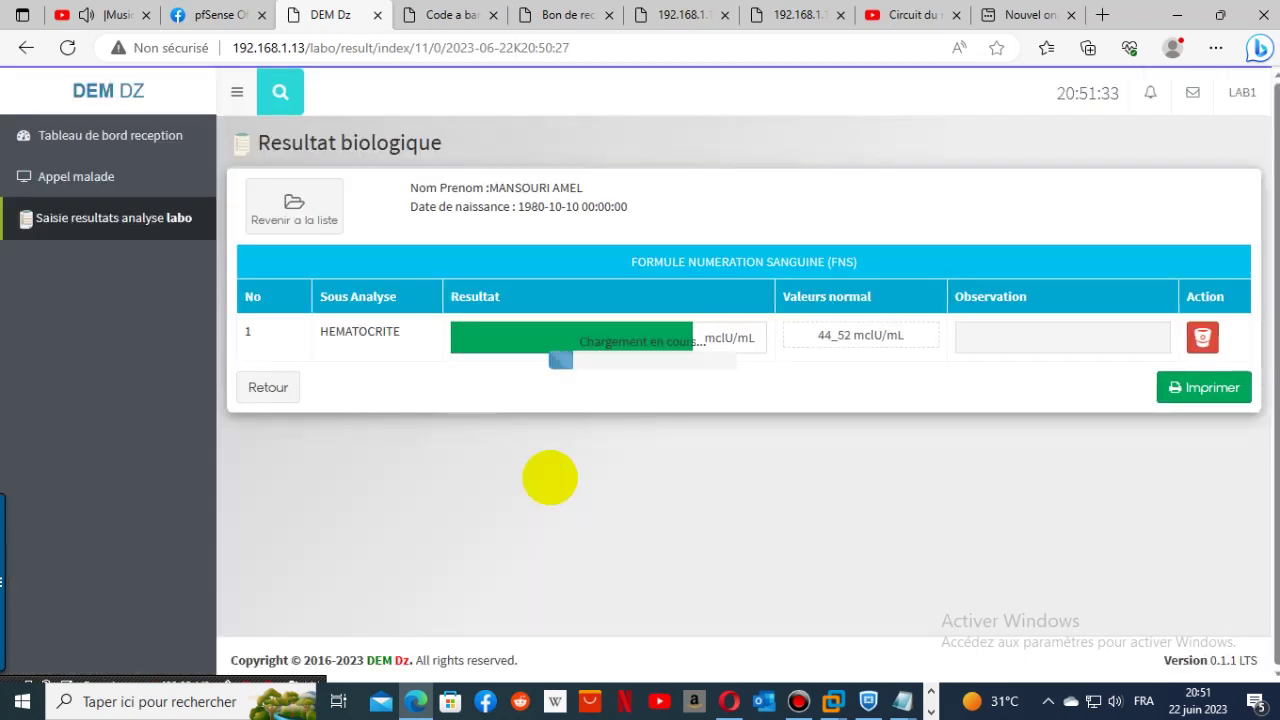
{"action": "left_click", "coordinate": [519, 341]}
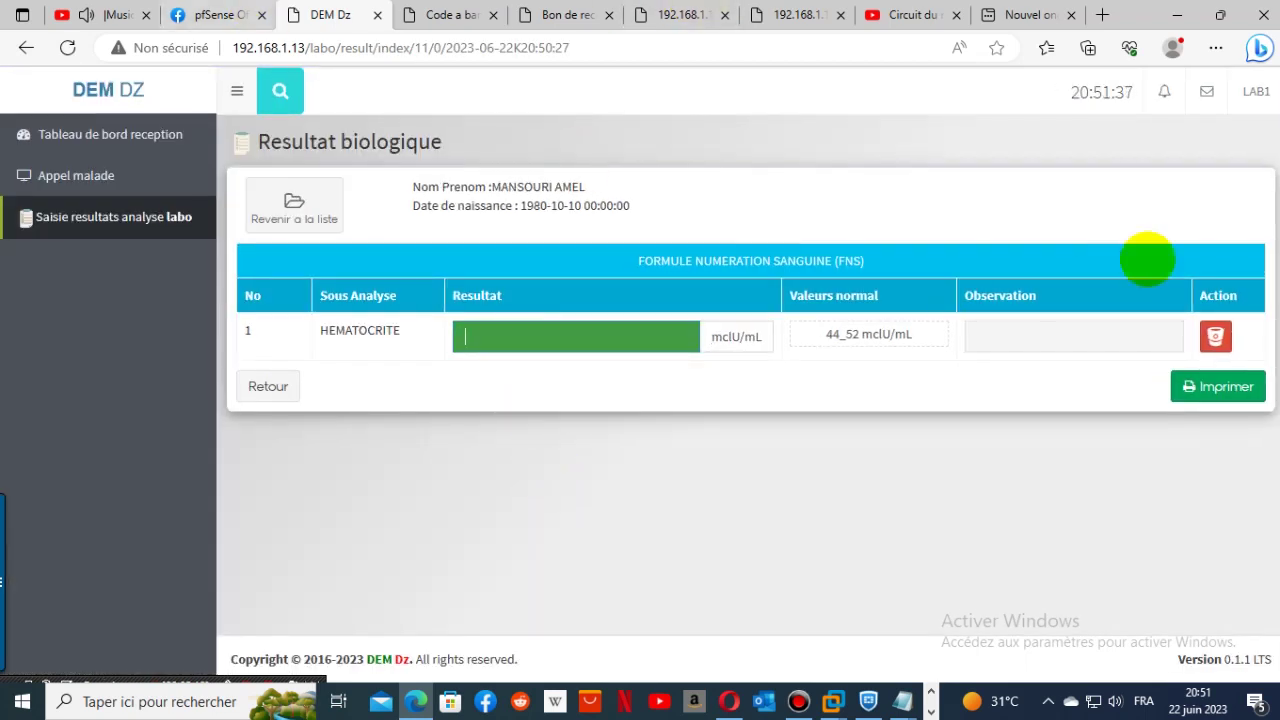
{"action": "left_click", "coordinate": [1257, 91]}
{"action": "left_click", "coordinate": [1220, 210]}
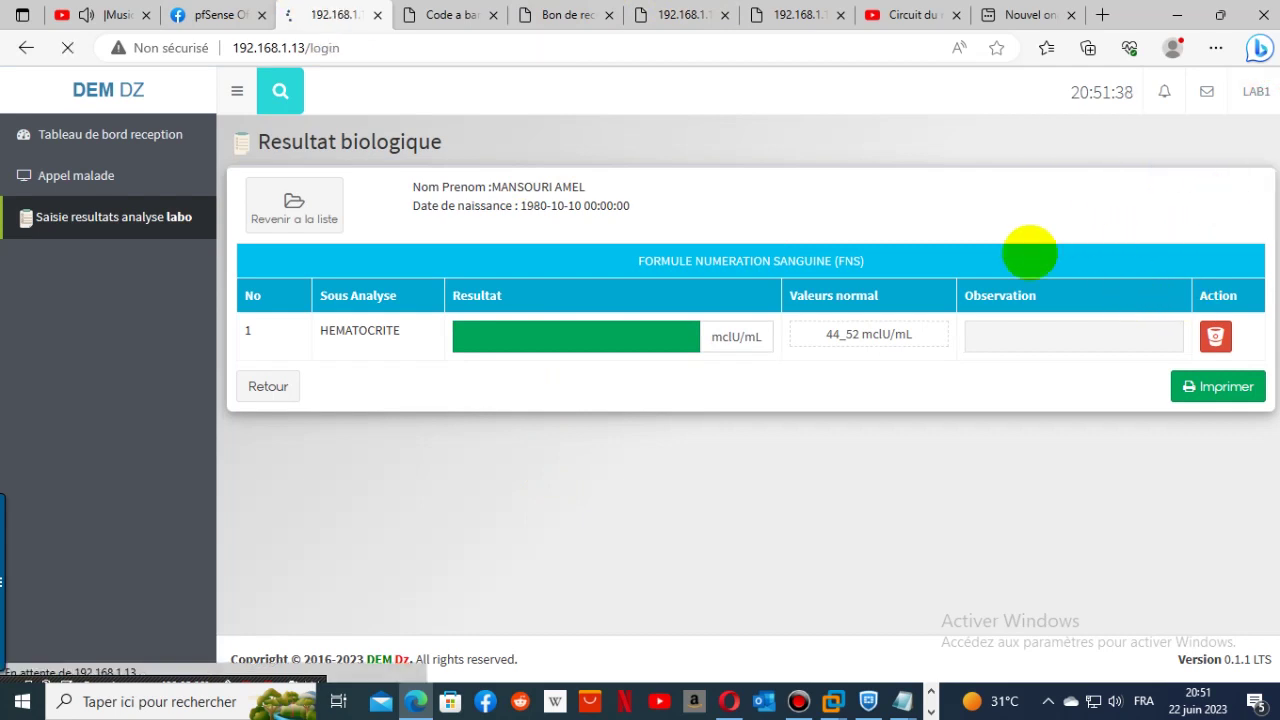
- Sign in to DEM DZ with the administrator's saved login
{"action": "left_click", "coordinate": [654, 409]}
{"action": "scroll", "coordinate": [572, 309], "scroll_direction": "down", "scroll_amount": 5}
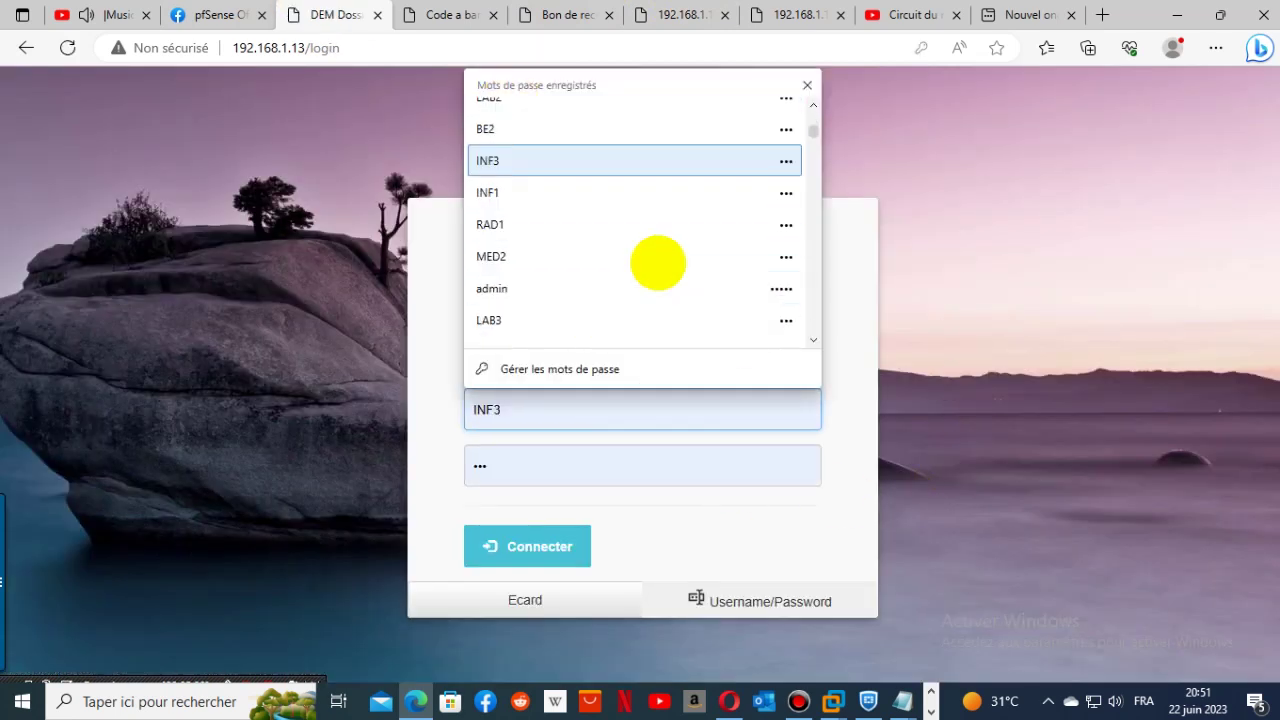
{"action": "scroll", "coordinate": [658, 263], "scroll_direction": "up", "scroll_amount": 5}
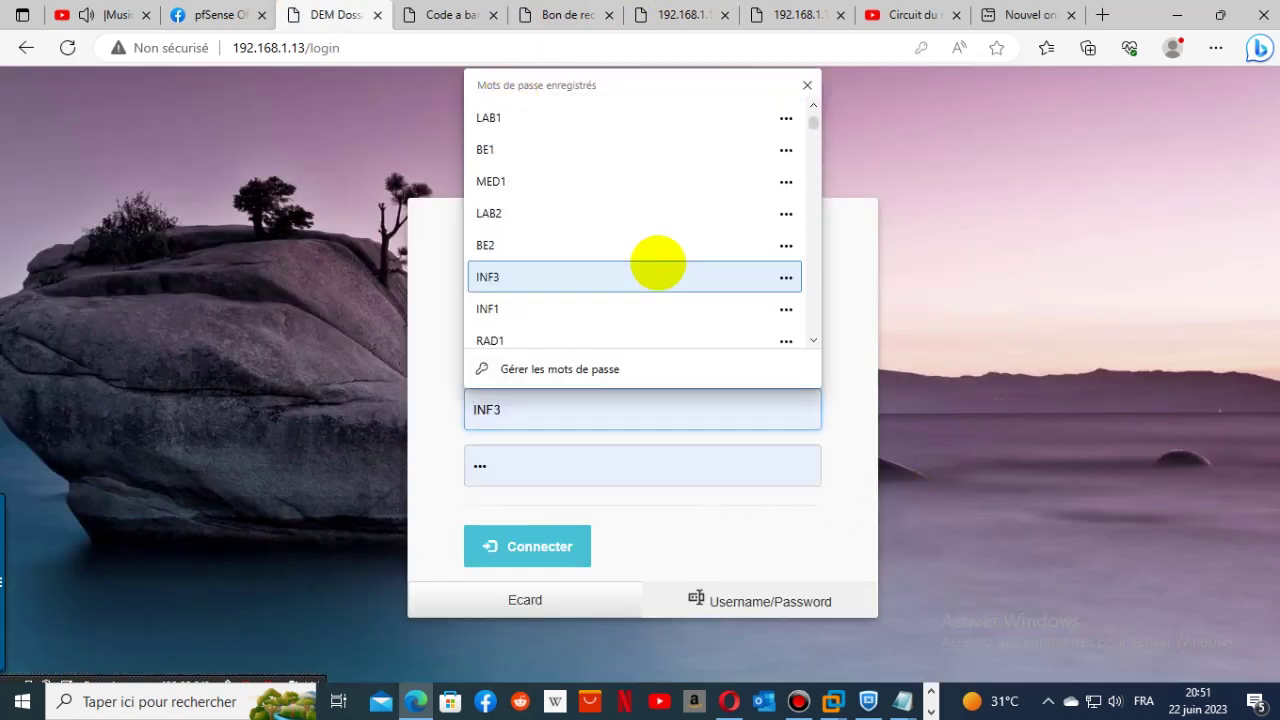
{"action": "left_click", "coordinate": [563, 428]}
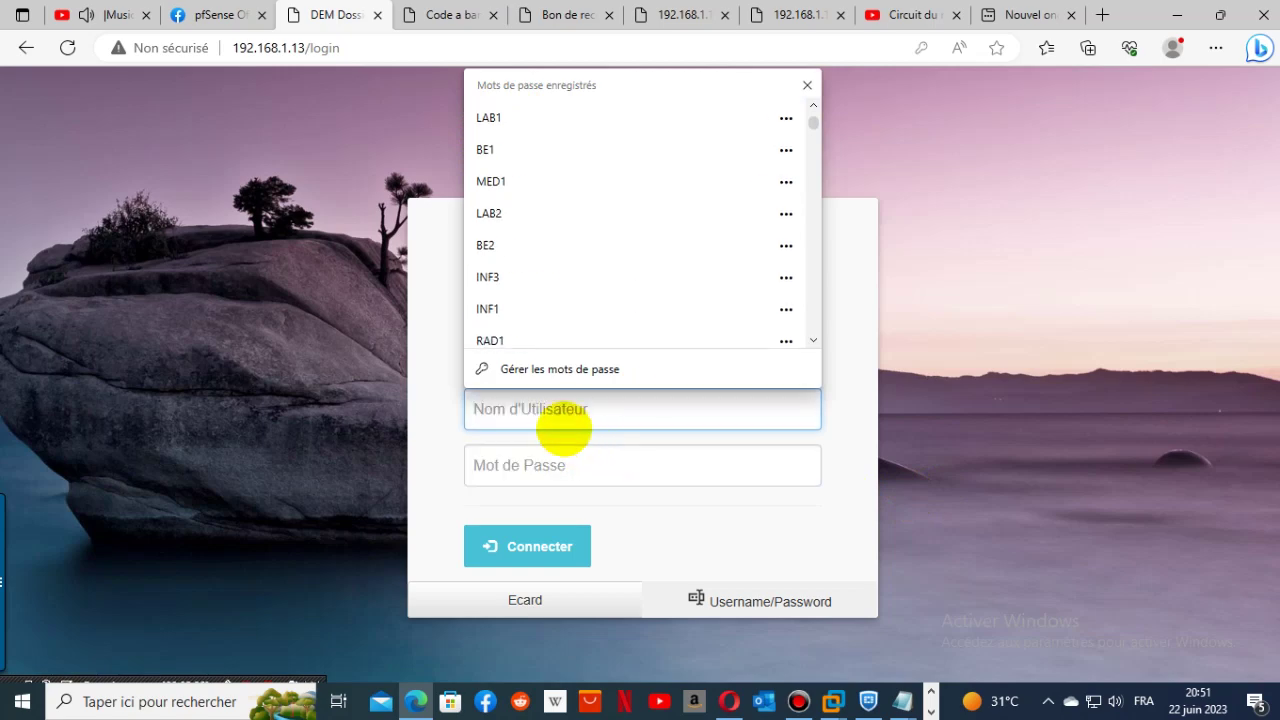
{"action": "type", "text": "admin"}
{"action": "left_click", "coordinate": [549, 117]}
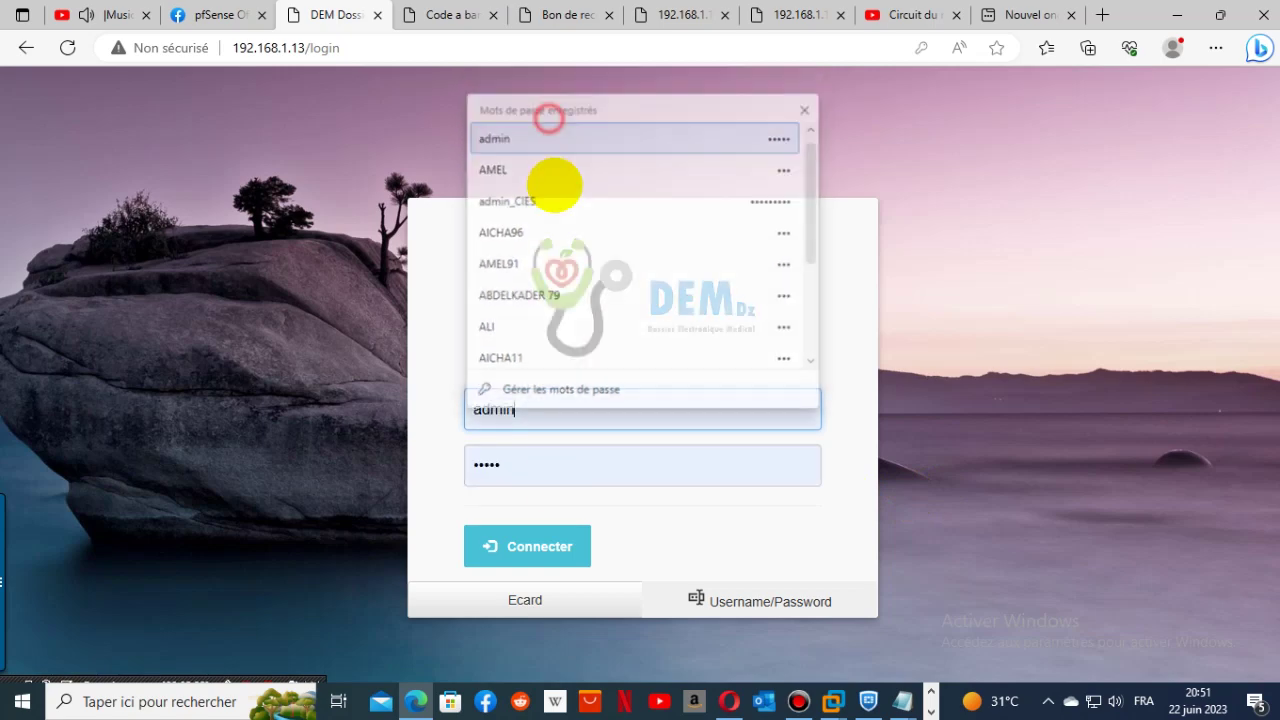
{"action": "left_click", "coordinate": [539, 543]}
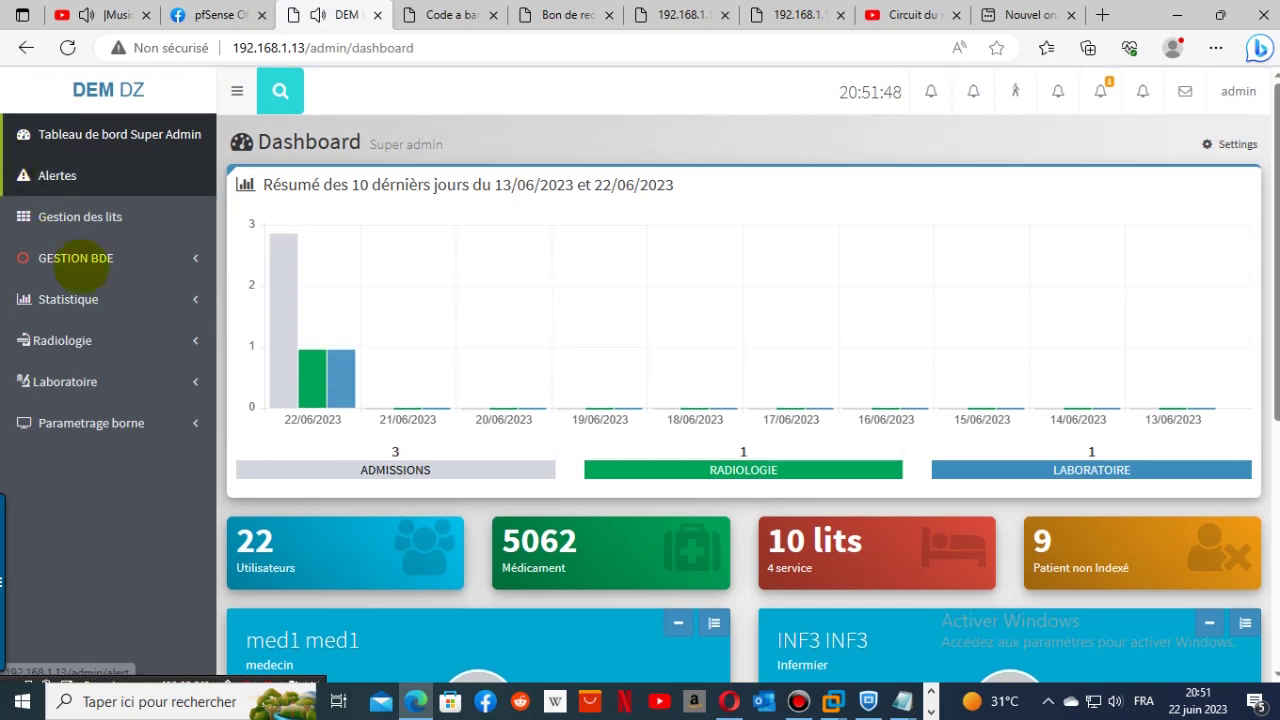
- Set 'Mode de saisie des resultats' to Enregisterement classique, save, and log out
{"action": "left_click", "coordinate": [60, 172]}
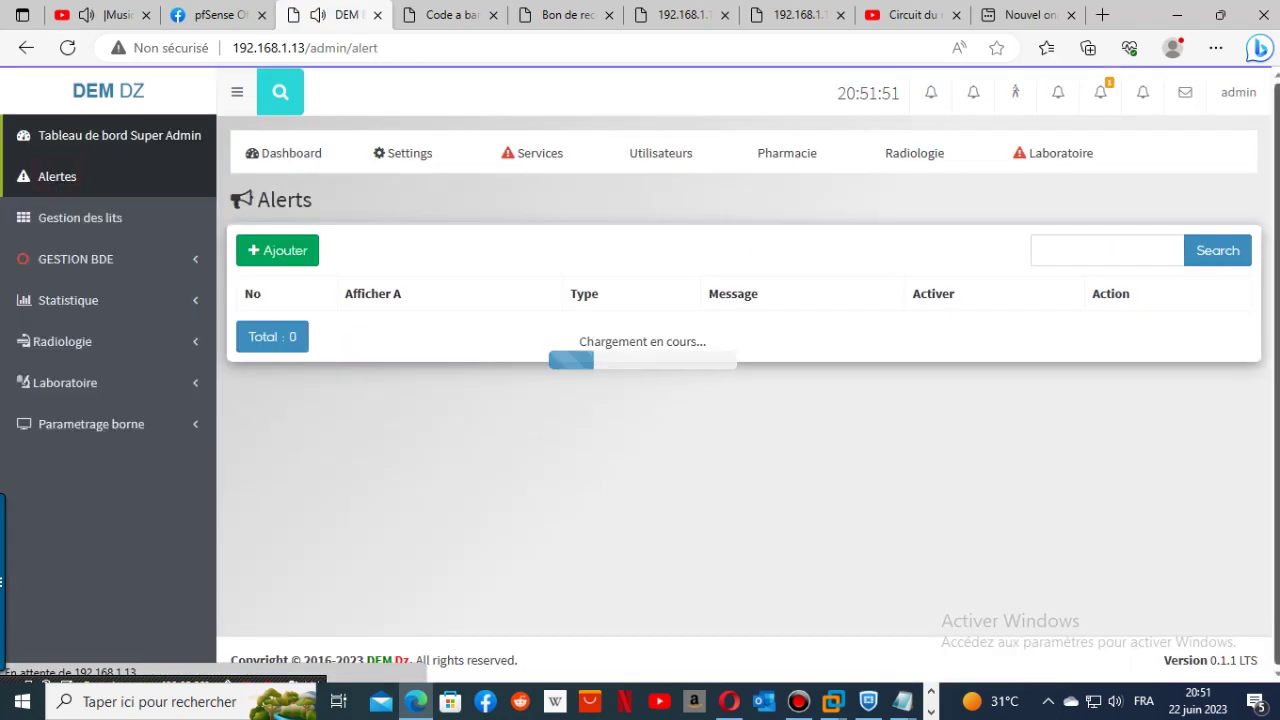
{"action": "left_click", "coordinate": [411, 152]}
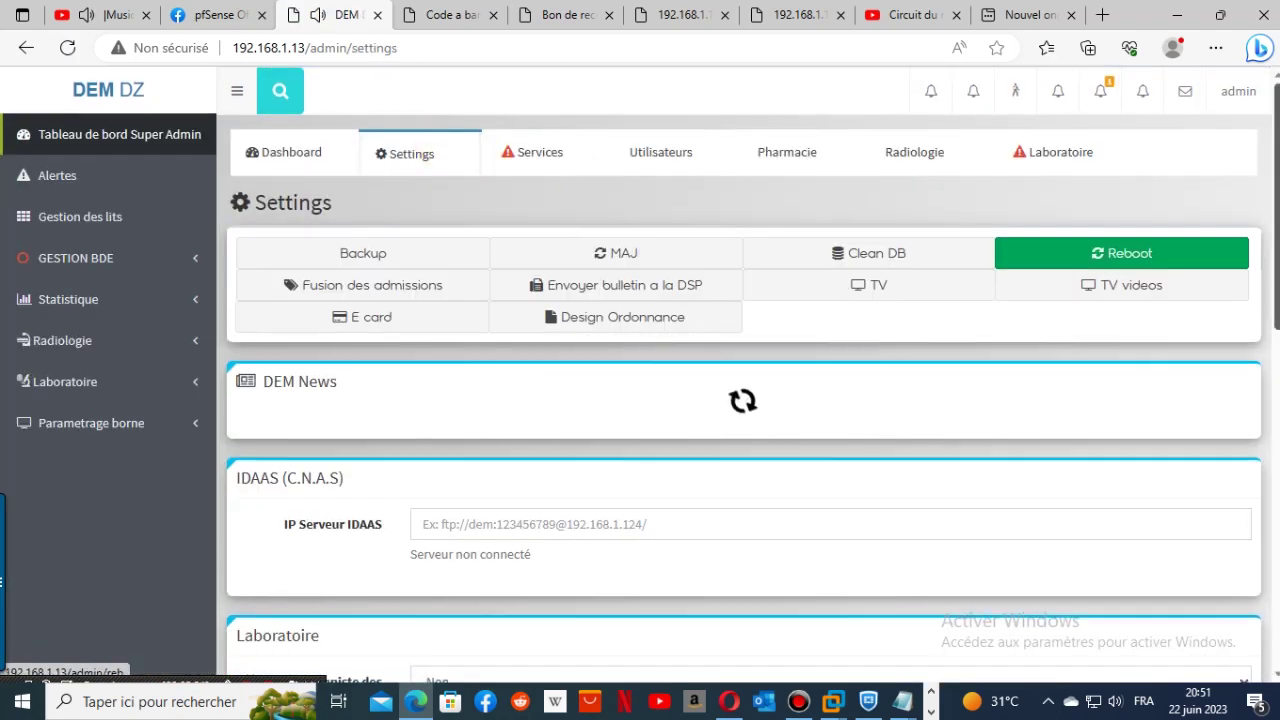
{"action": "scroll", "coordinate": [1255, 380], "scroll_direction": "down", "scroll_amount": 5}
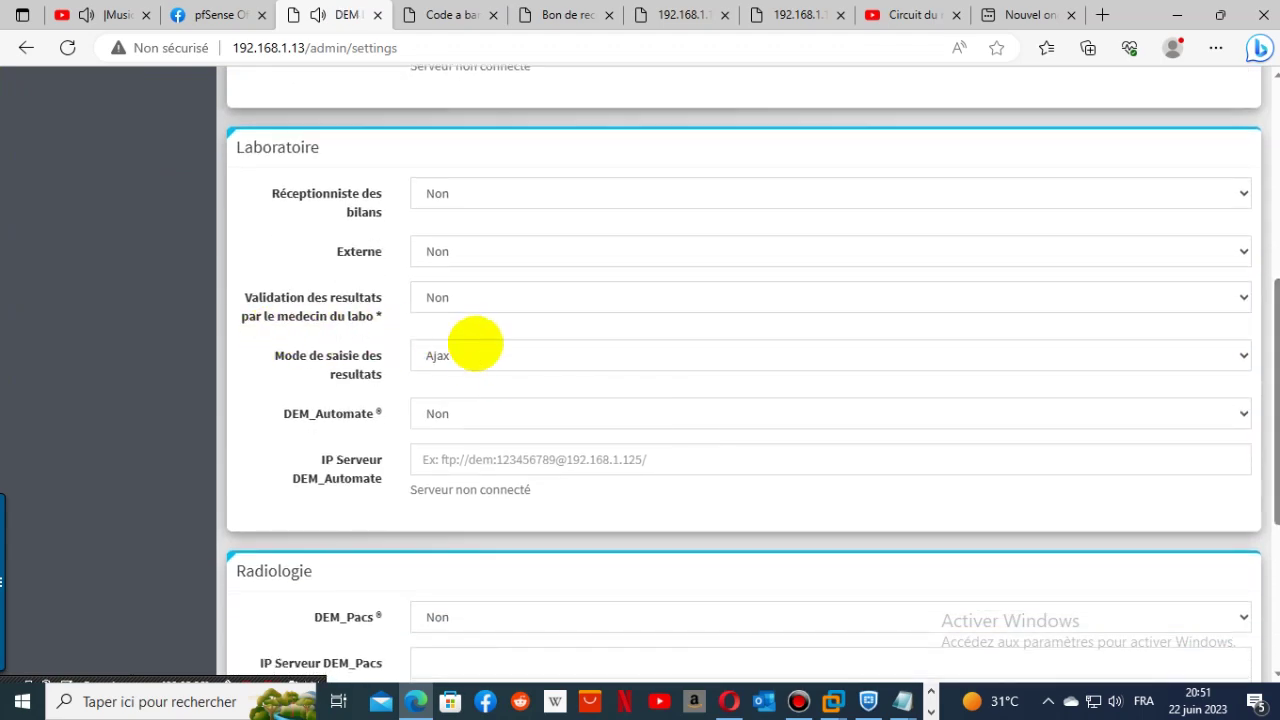
{"action": "left_click", "coordinate": [474, 352]}
{"action": "scroll", "coordinate": [475, 400], "scroll_direction": "up", "scroll_amount": 1}
{"action": "left_click", "coordinate": [486, 515]}
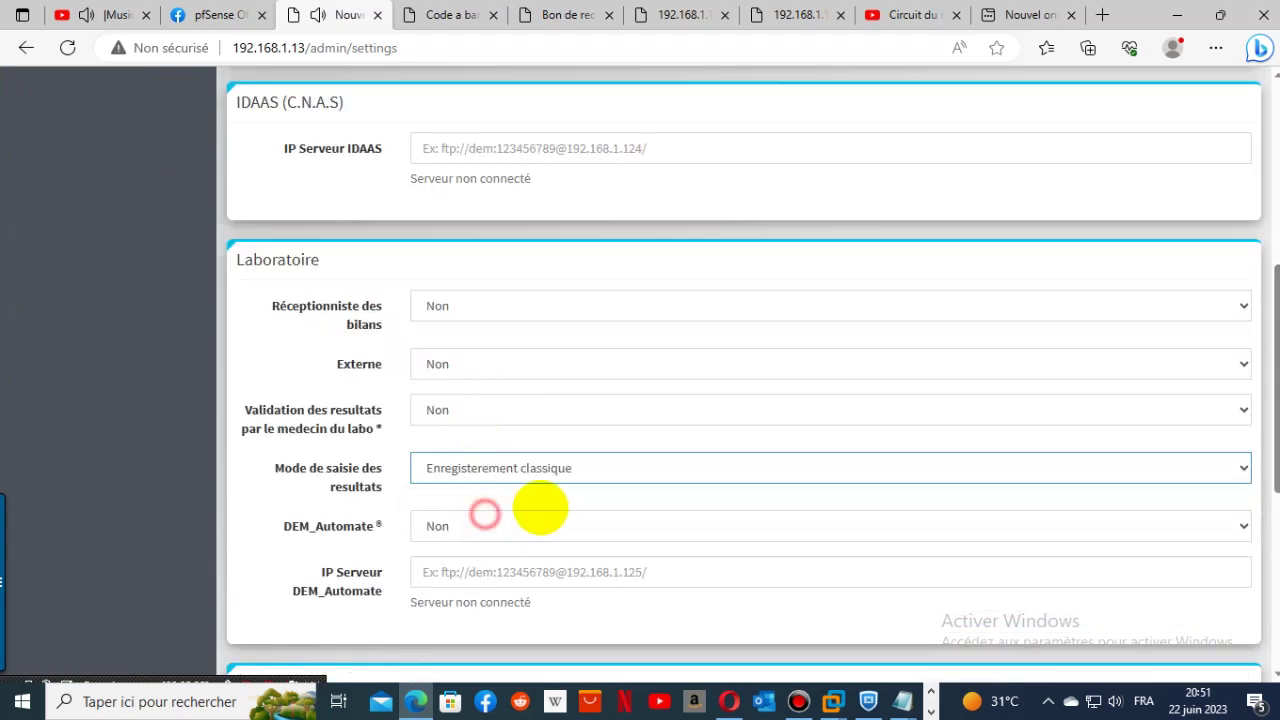
{"action": "scroll", "coordinate": [811, 457], "scroll_direction": "down", "scroll_amount": 2}
{"action": "scroll", "coordinate": [1000, 500], "scroll_direction": "down", "scroll_amount": 4}
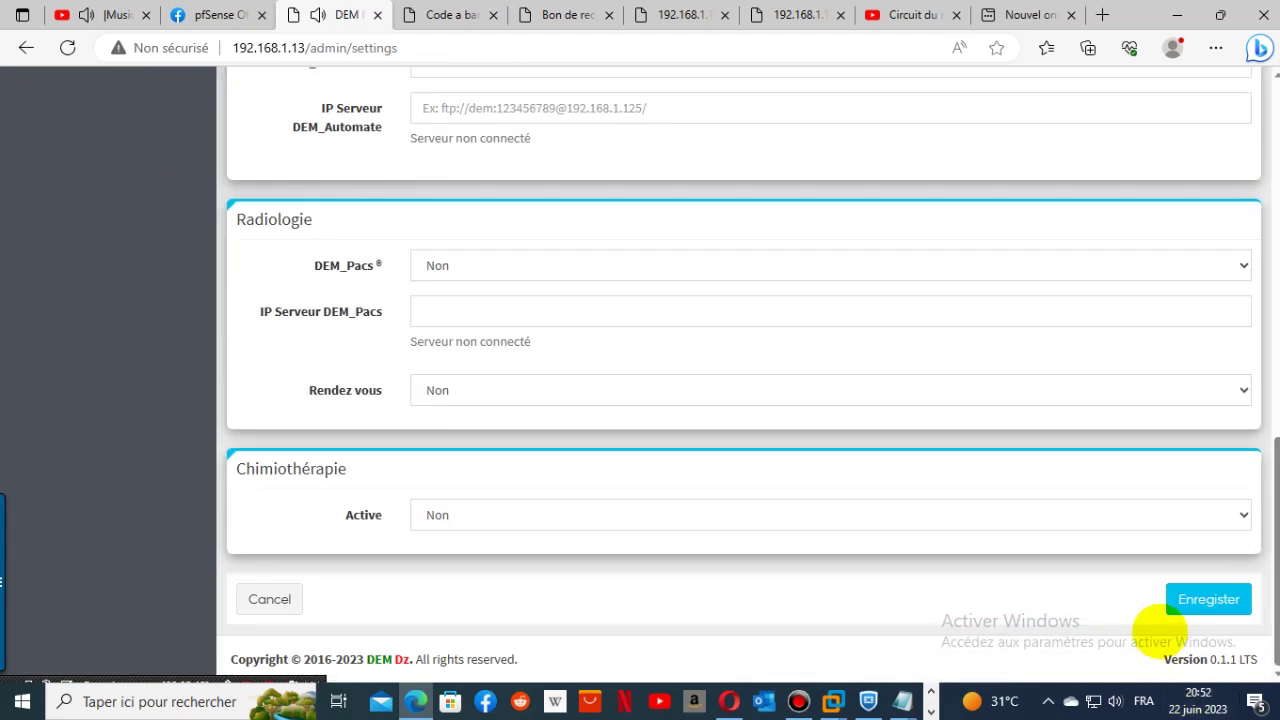
{"action": "left_click", "coordinate": [1170, 600]}
{"action": "left_click", "coordinate": [1238, 91]}
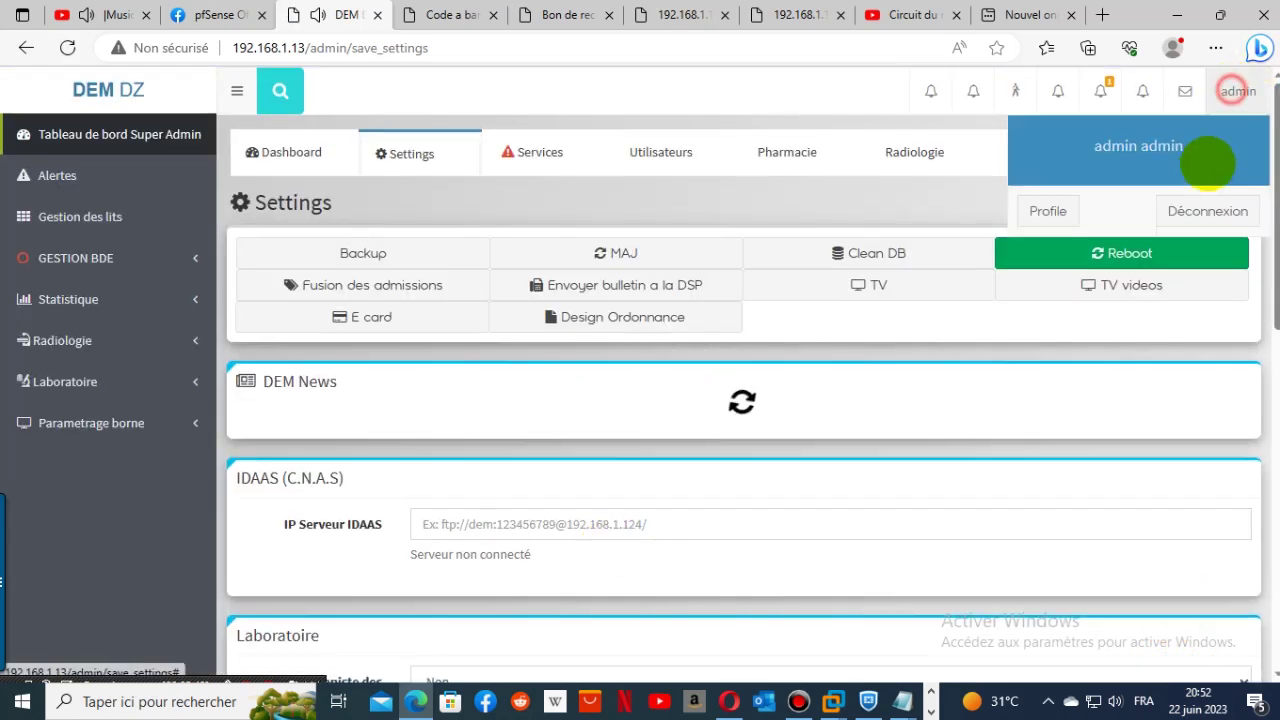
{"action": "left_click", "coordinate": [1206, 209]}
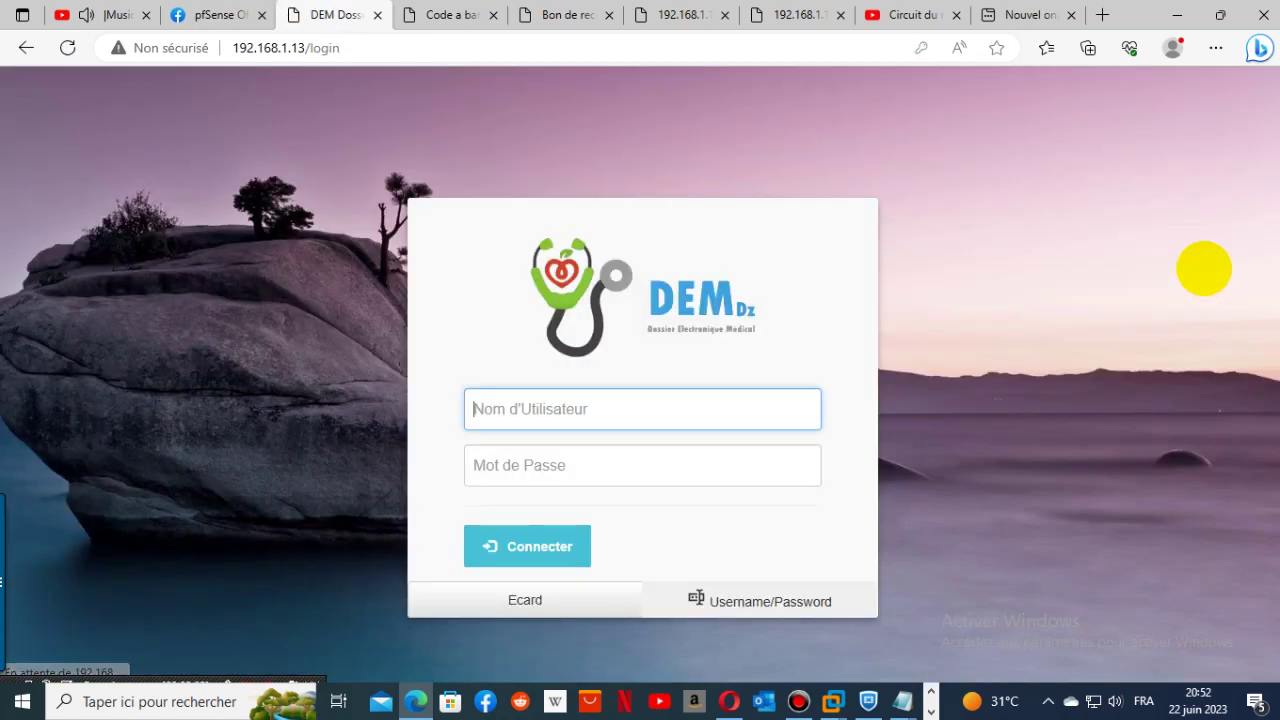
- Sign in as the lab user and open the results entry list showing admission 11
{"action": "left_click", "coordinate": [630, 400]}
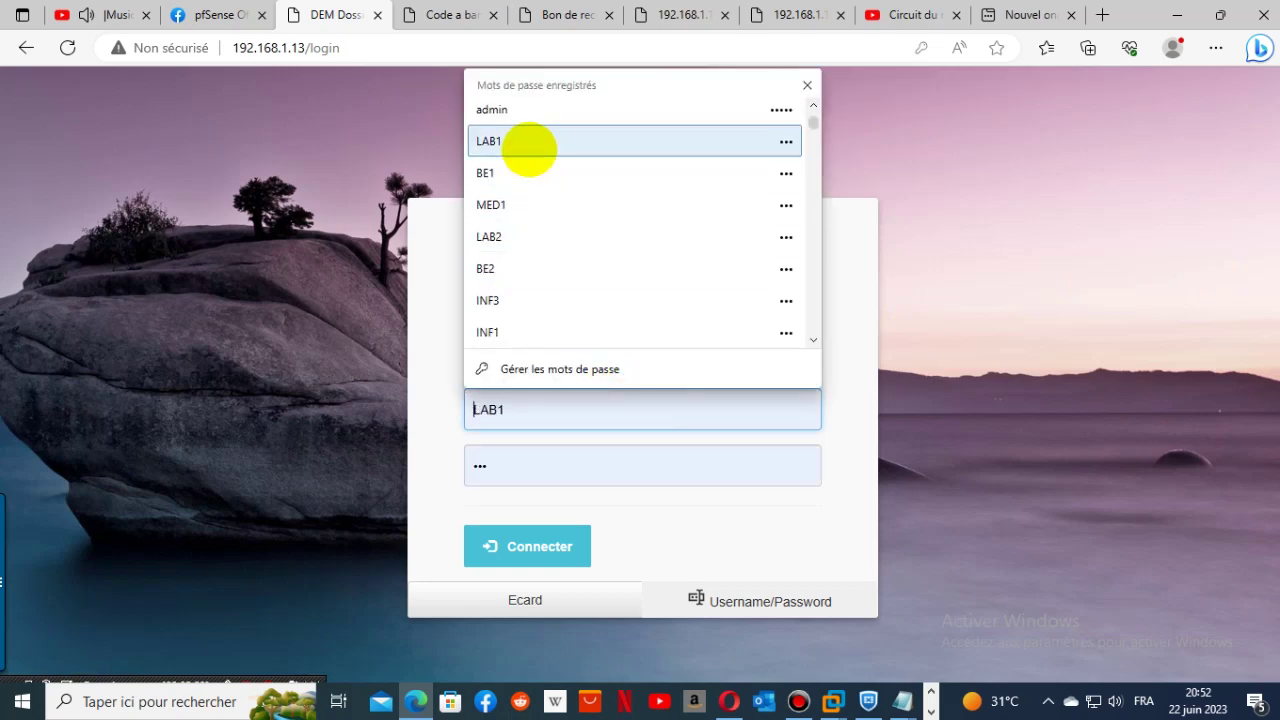
{"action": "left_click", "coordinate": [528, 143]}
{"action": "left_click", "coordinate": [527, 546]}
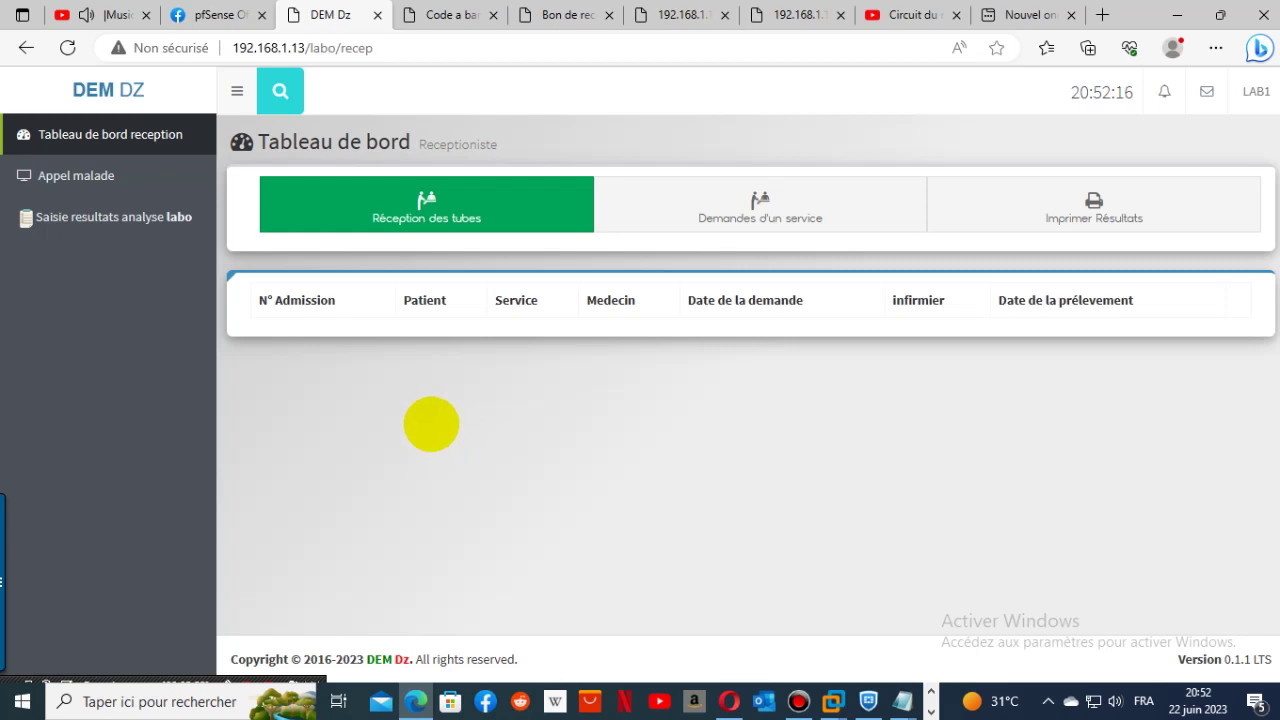
{"action": "left_click", "coordinate": [113, 216]}
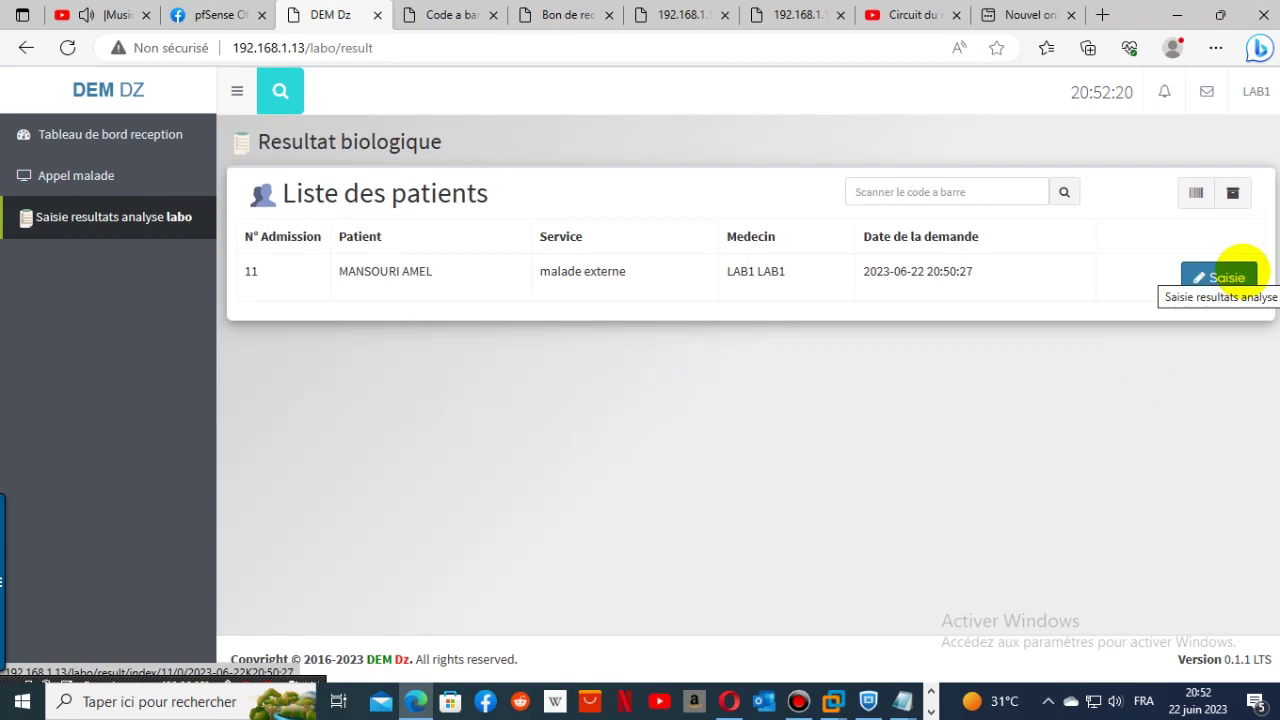
- Enter HEMATOCRITE 10, HEMOGLOBINE 100, GLOBULES ROUGES 10, PLAQUETTES 10, GLOBULES BLANCS 500, P_NEUTRO 147
{"action": "left_click", "coordinate": [1238, 270]}
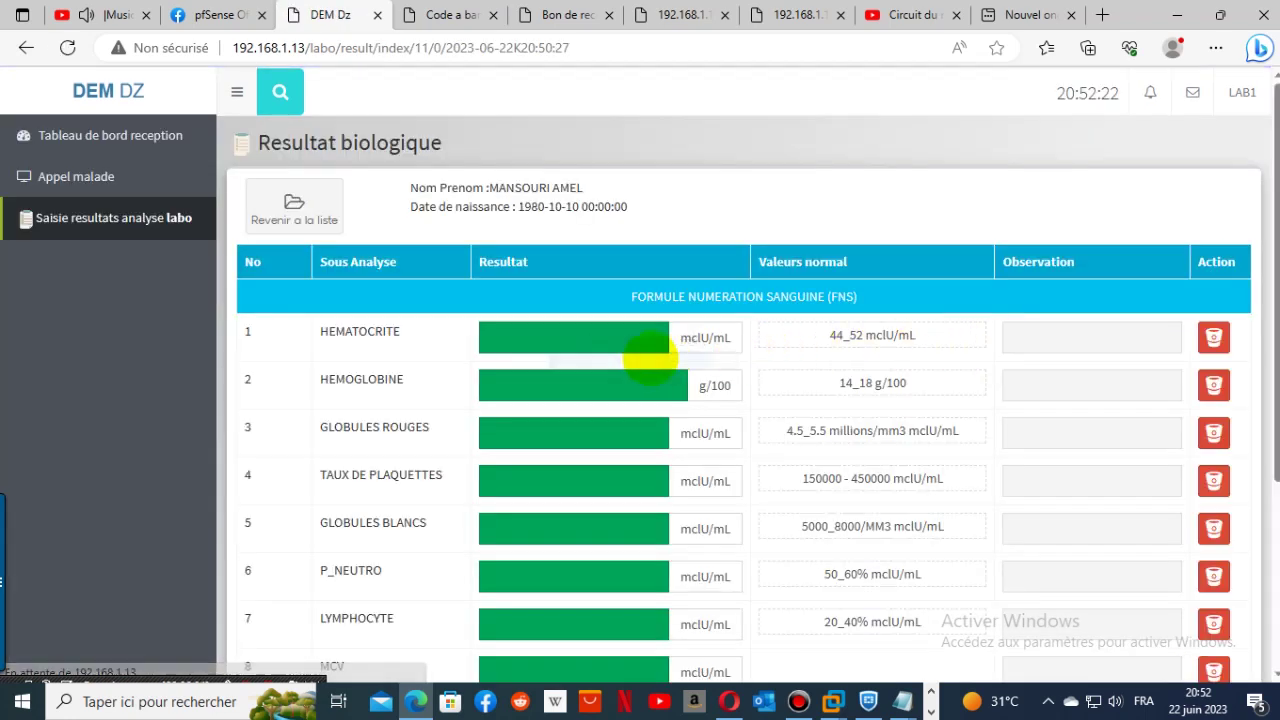
{"action": "left_click", "coordinate": [578, 338]}
{"action": "type", "text": "10"}
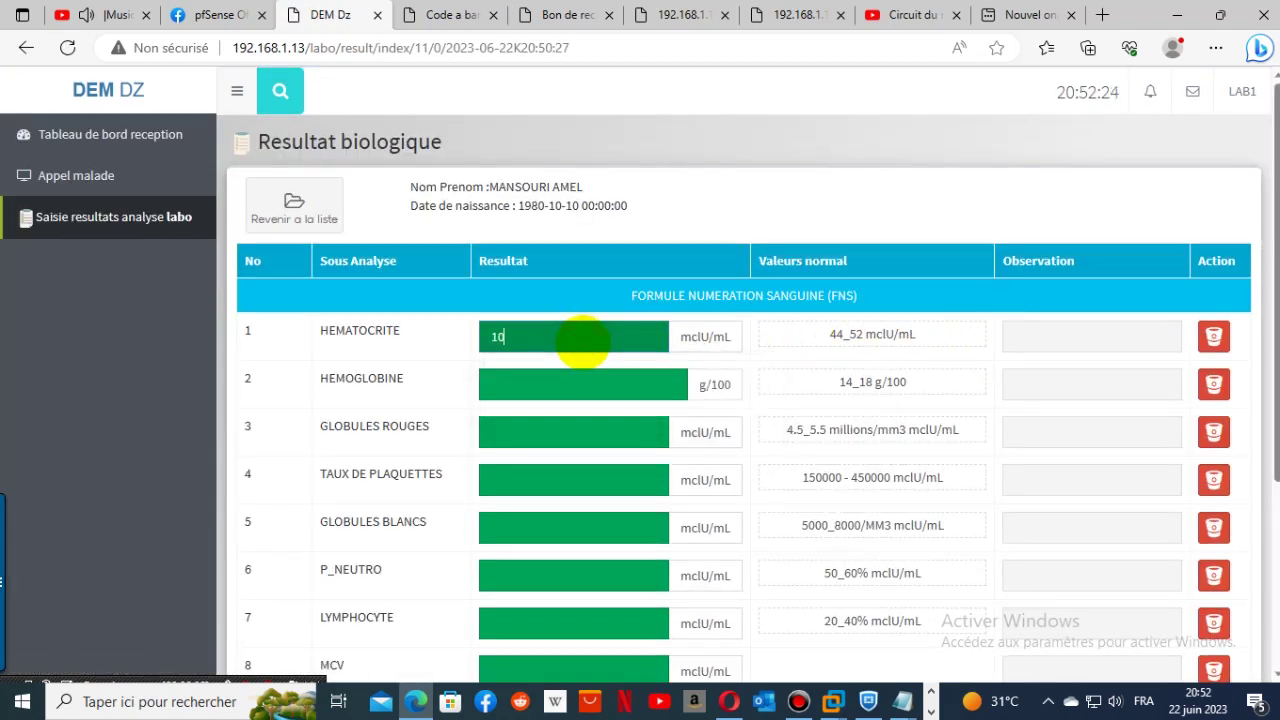
{"action": "left_click", "coordinate": [577, 380]}
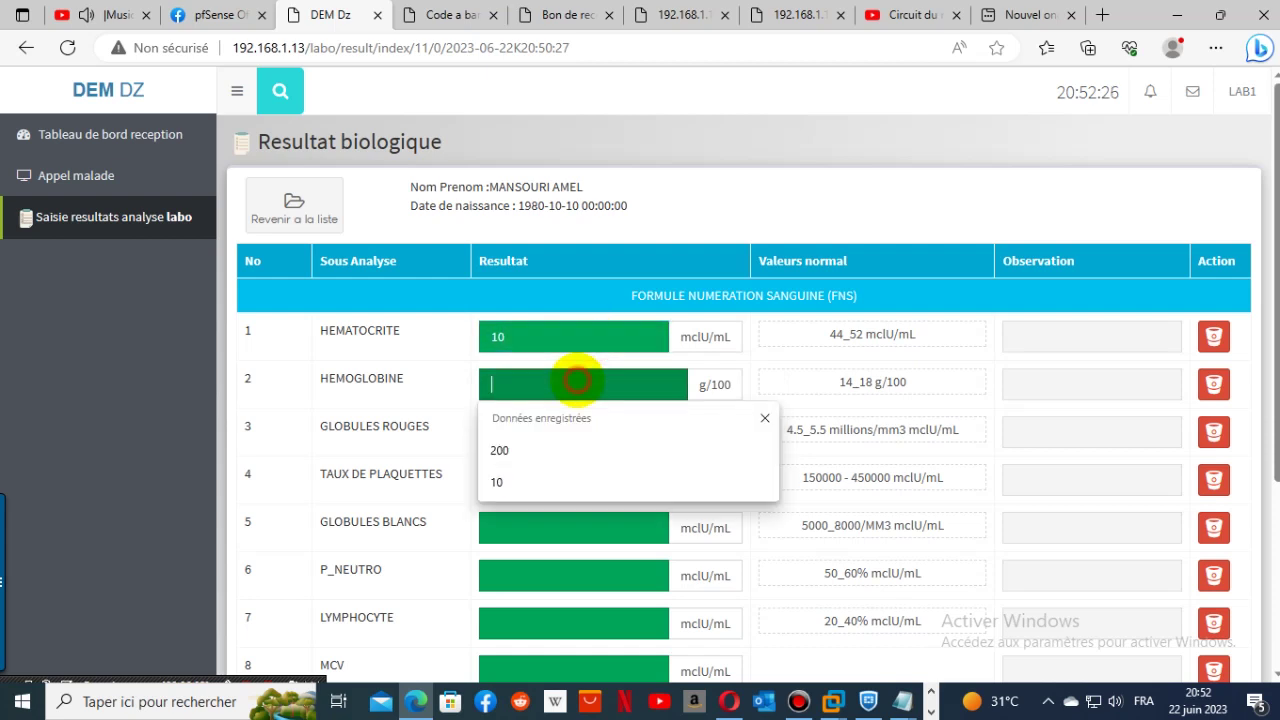
{"action": "type", "text": "100"}
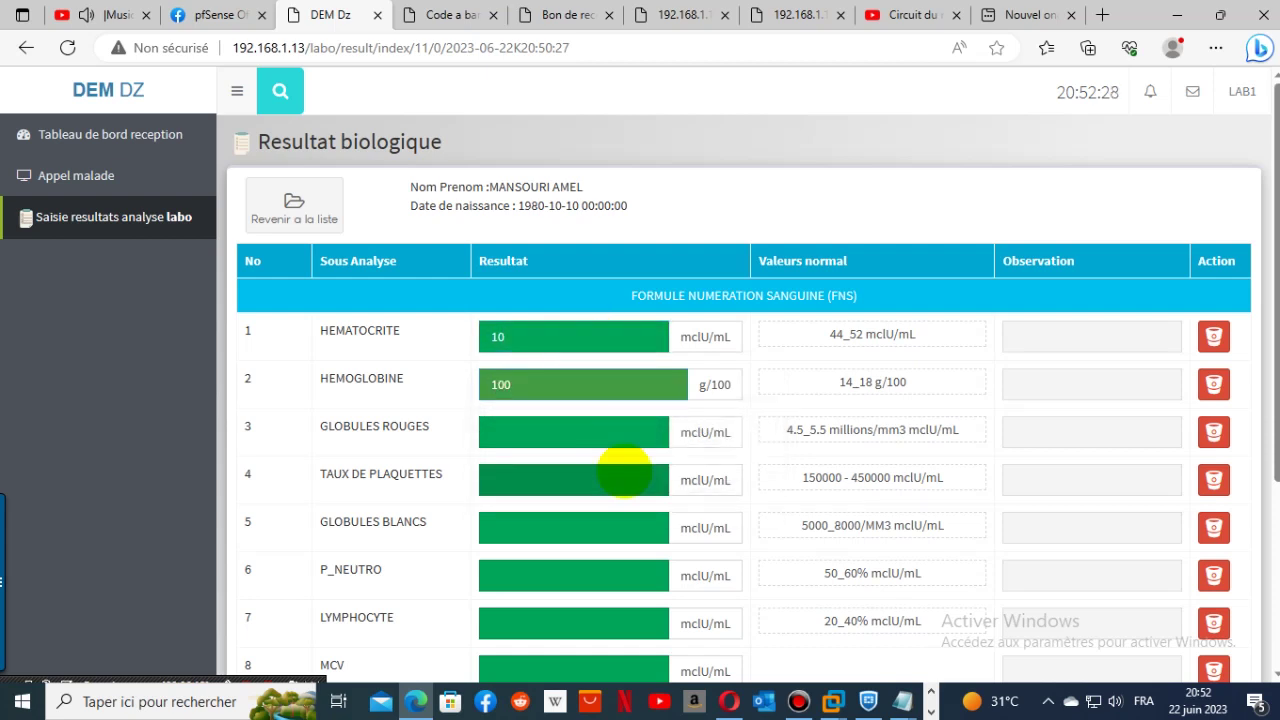
{"action": "left_click", "coordinate": [629, 437]}
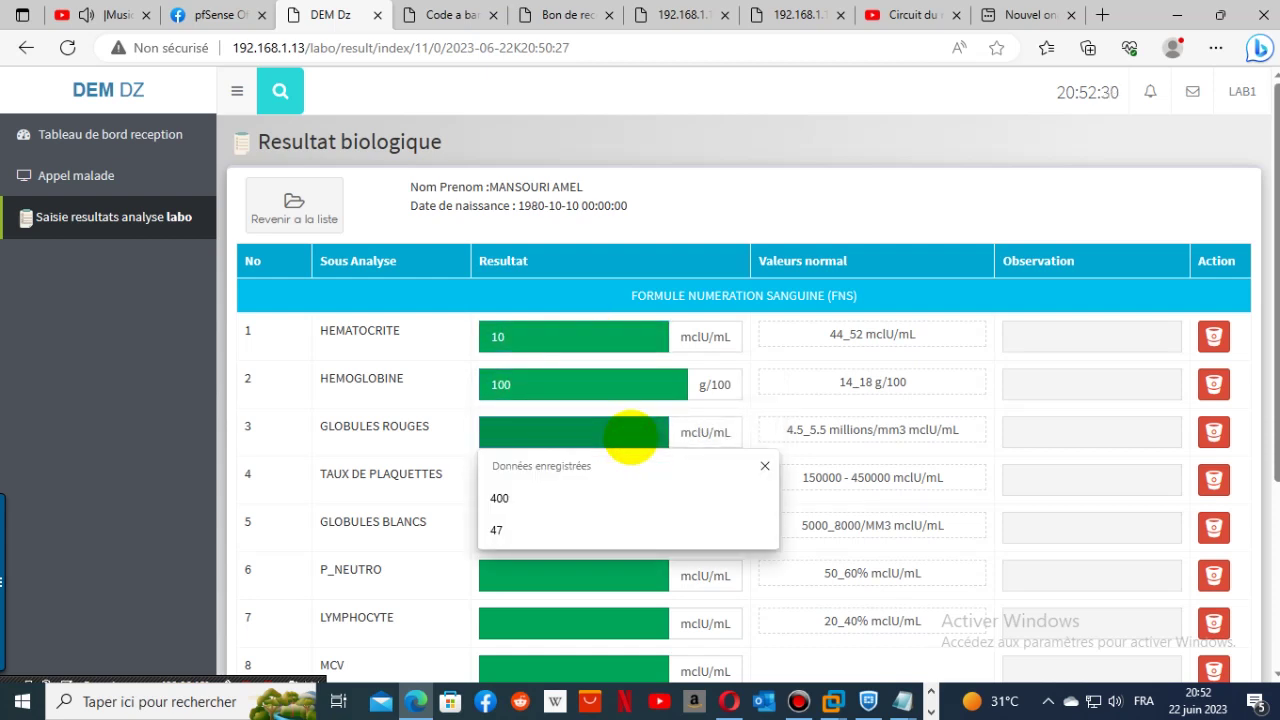
{"action": "type", "text": "10"}
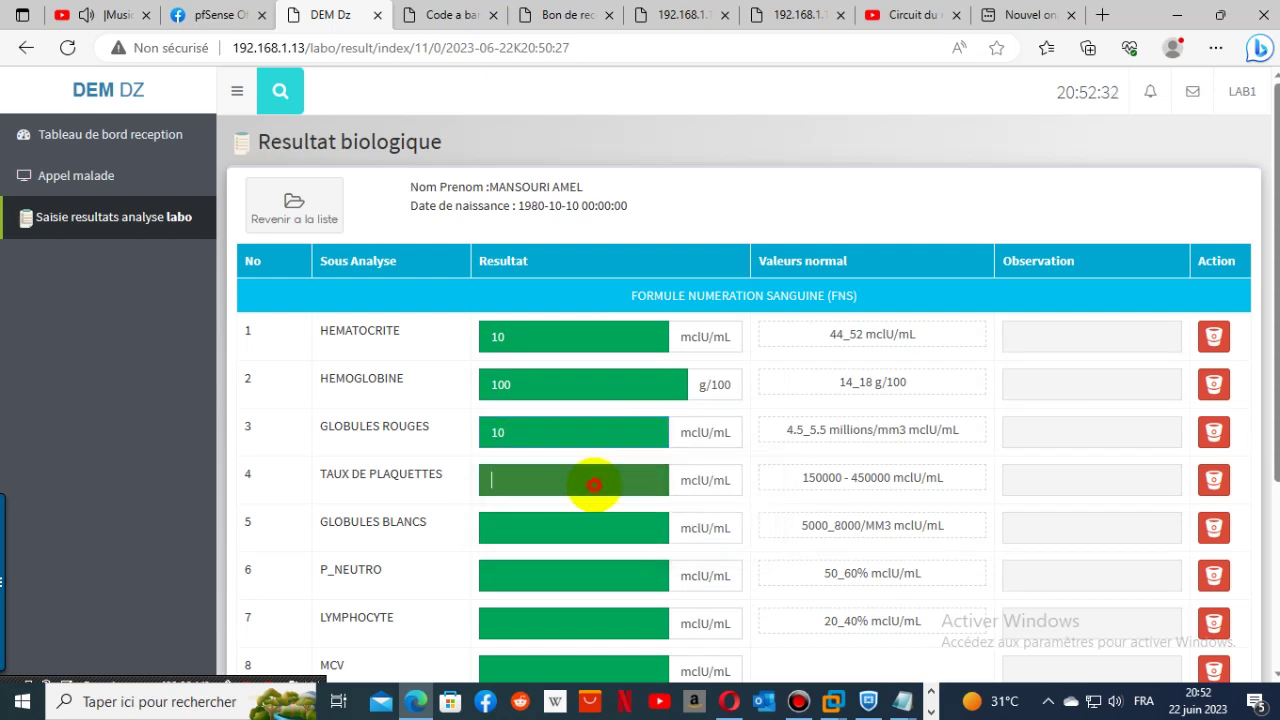
{"action": "left_click", "coordinate": [586, 480]}
{"action": "type", "text": "10"}
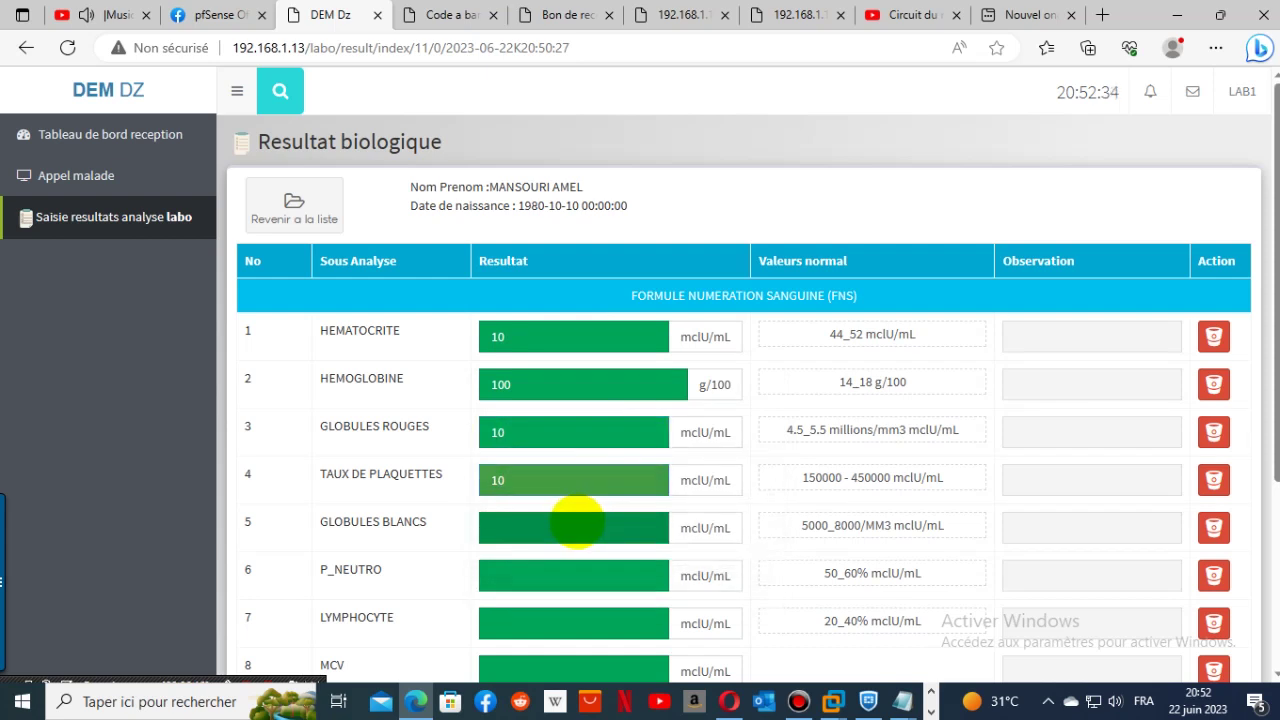
{"action": "left_click", "coordinate": [573, 522]}
{"action": "type", "text": "500"}
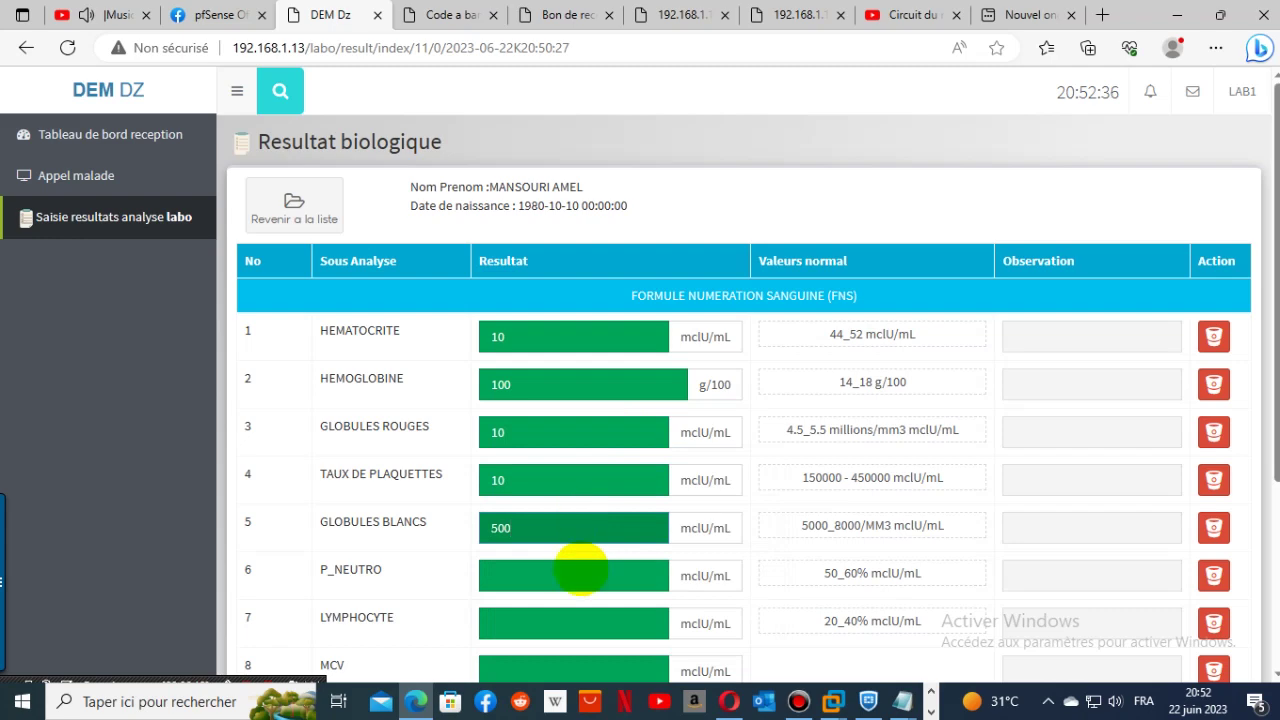
{"action": "left_click", "coordinate": [570, 578]}
{"action": "type", "text": "147"}
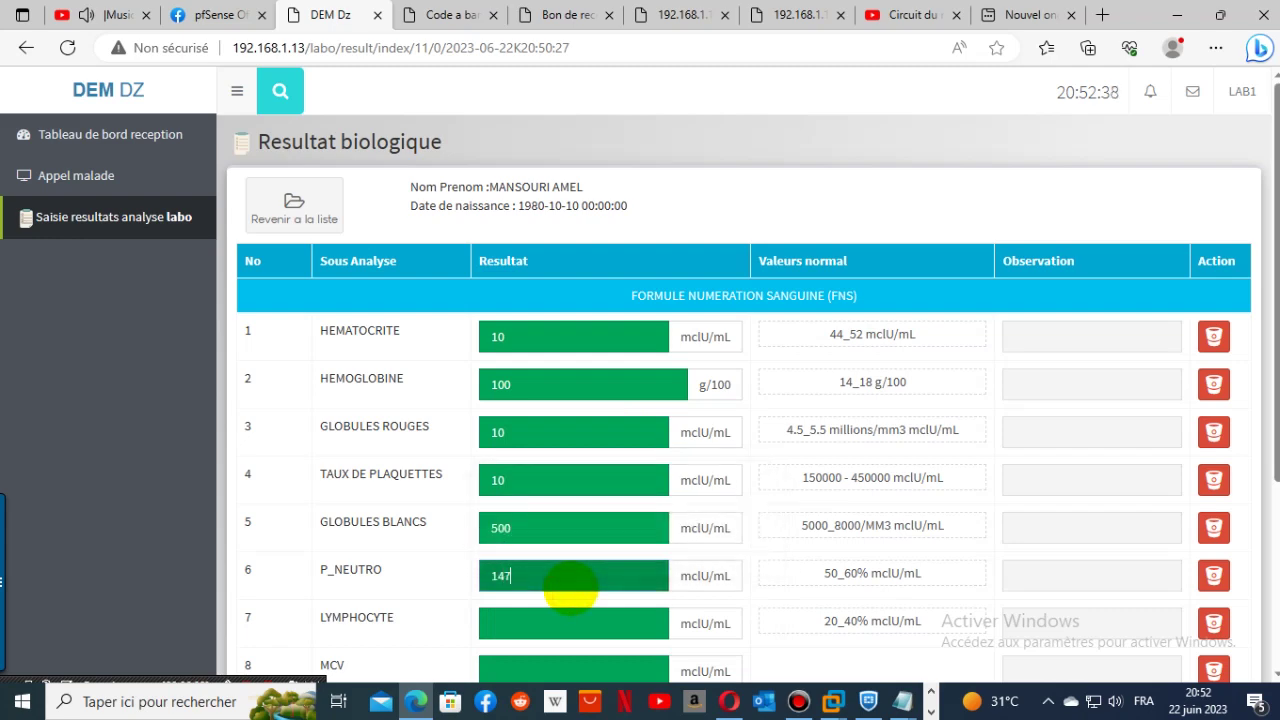
- Enter LYMPHOCYTE 144, MCV 141, MCH 144 and MCHC 144, moving on to MXD
{"action": "scroll", "coordinate": [586, 500], "scroll_direction": "down", "scroll_amount": 3}
{"action": "left_click", "coordinate": [527, 334]}
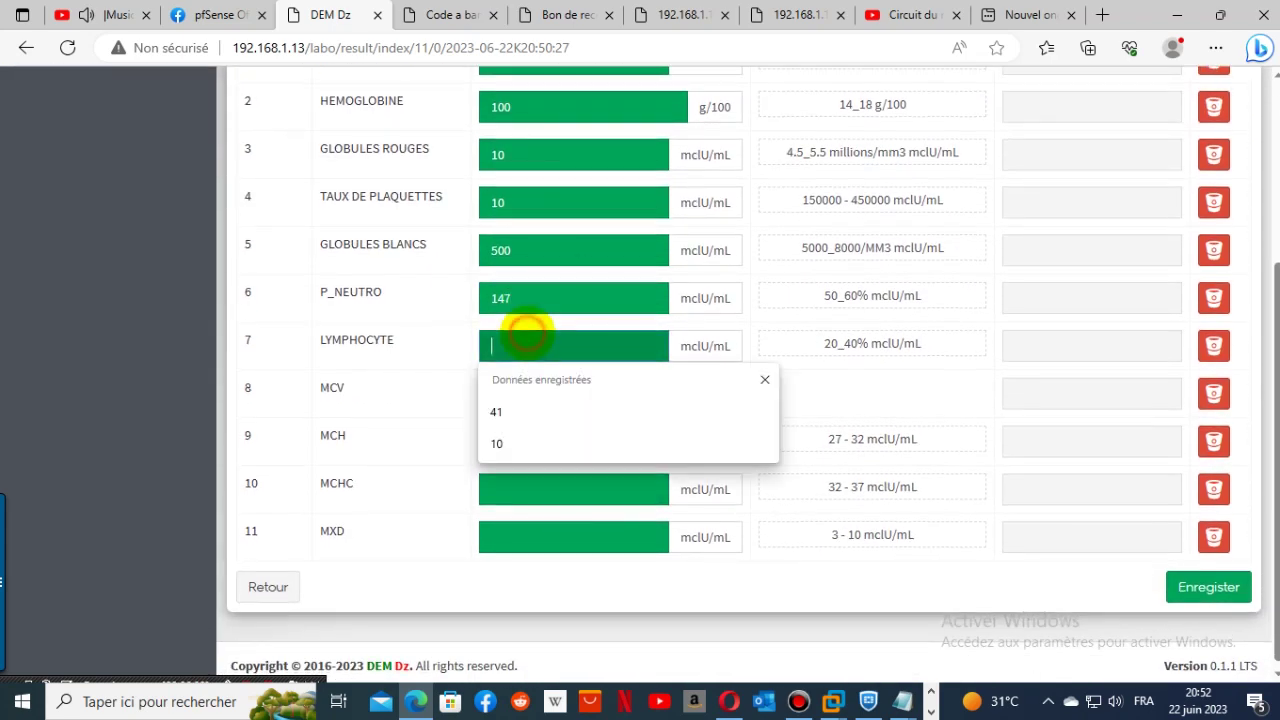
{"action": "type", "text": "144"}
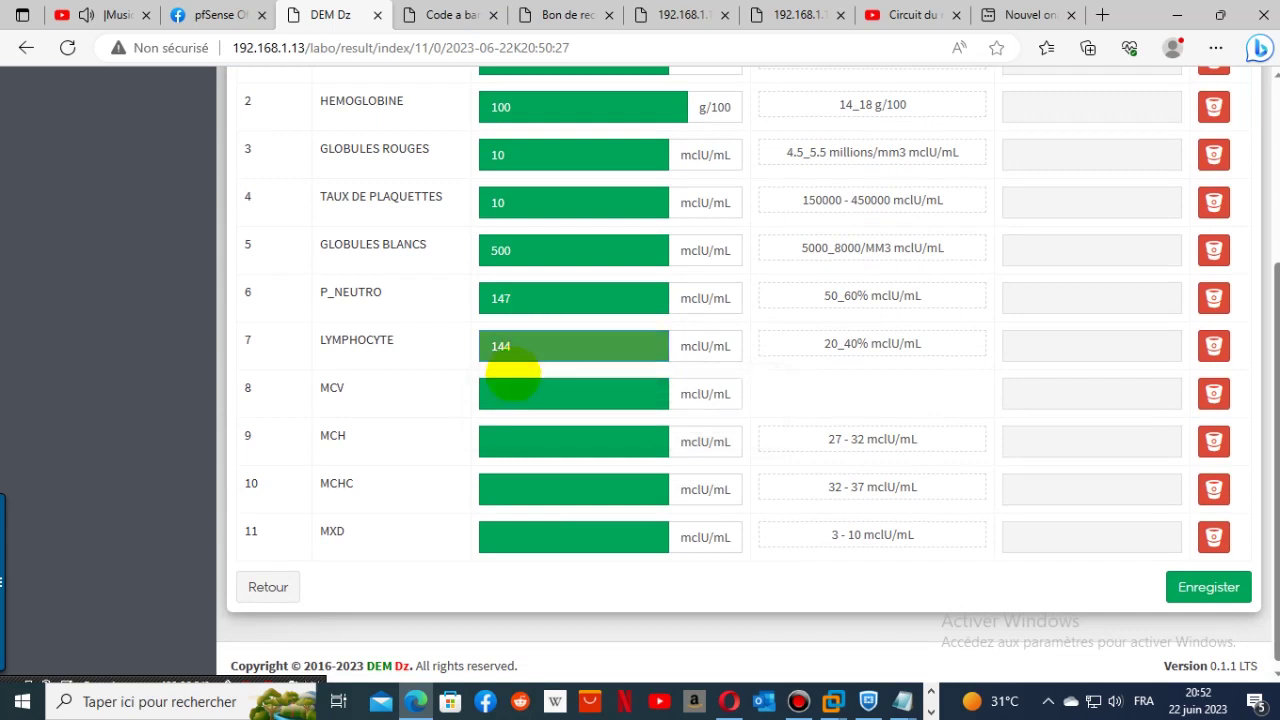
{"action": "left_click", "coordinate": [507, 405]}
{"action": "type", "text": "1"}
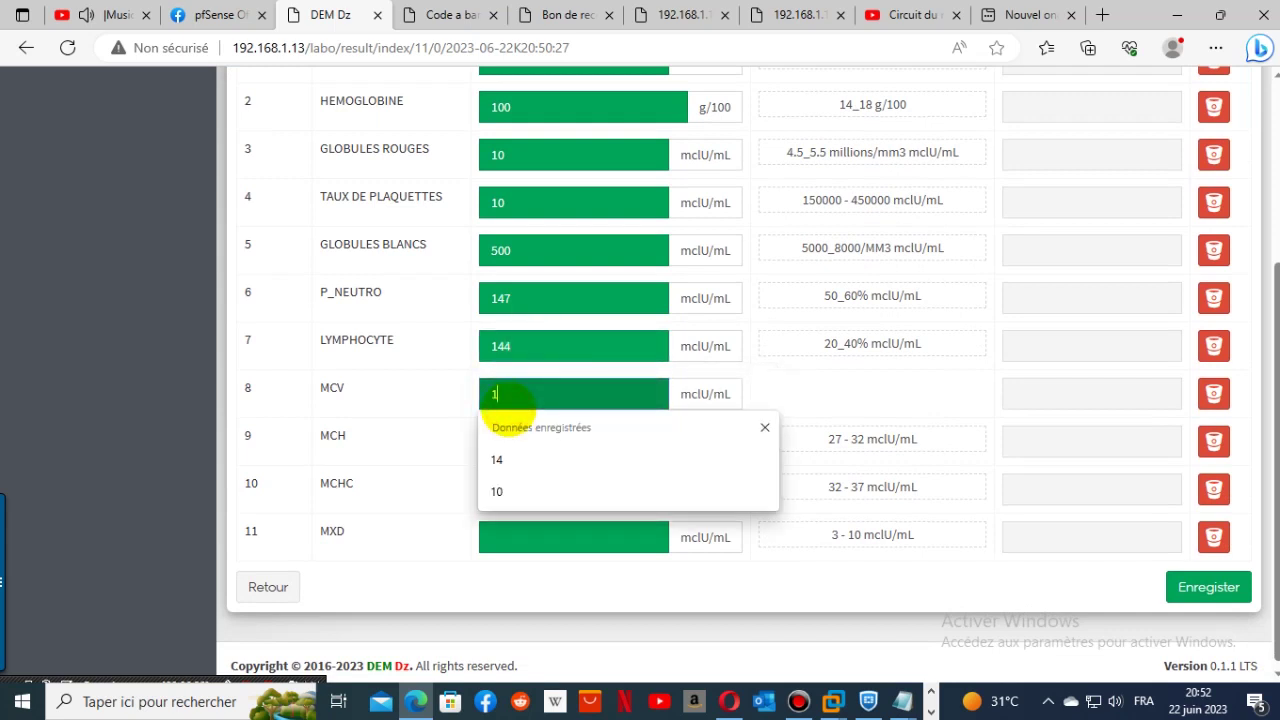
{"action": "type", "text": "414"}
{"action": "left_click", "coordinate": [555, 452]}
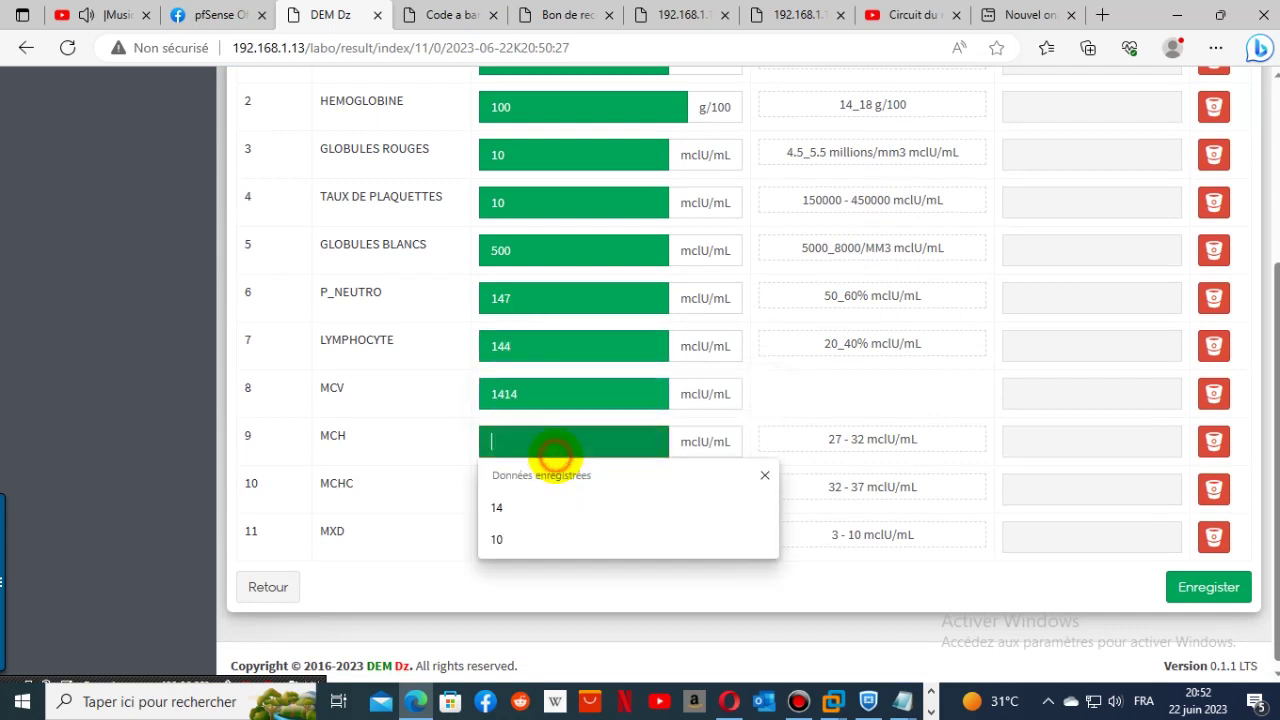
{"action": "type", "text": "144"}
{"action": "left_click", "coordinate": [560, 487]}
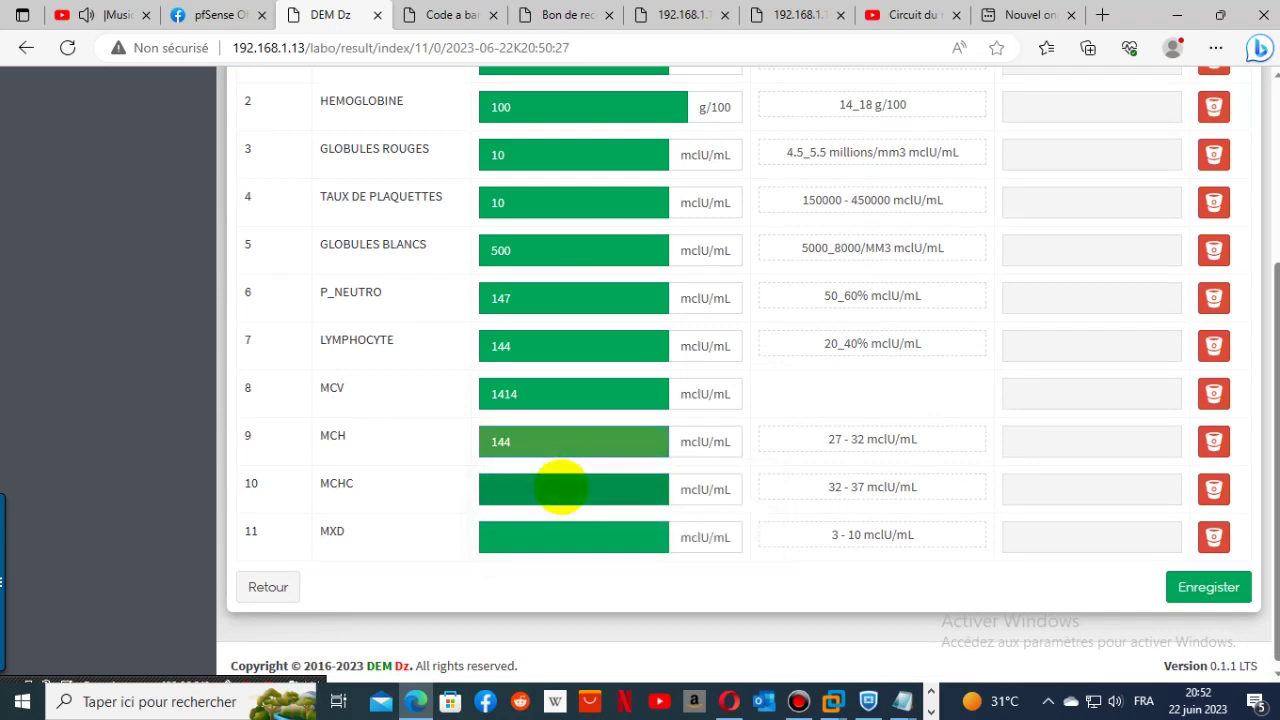
{"action": "type", "text": "144"}
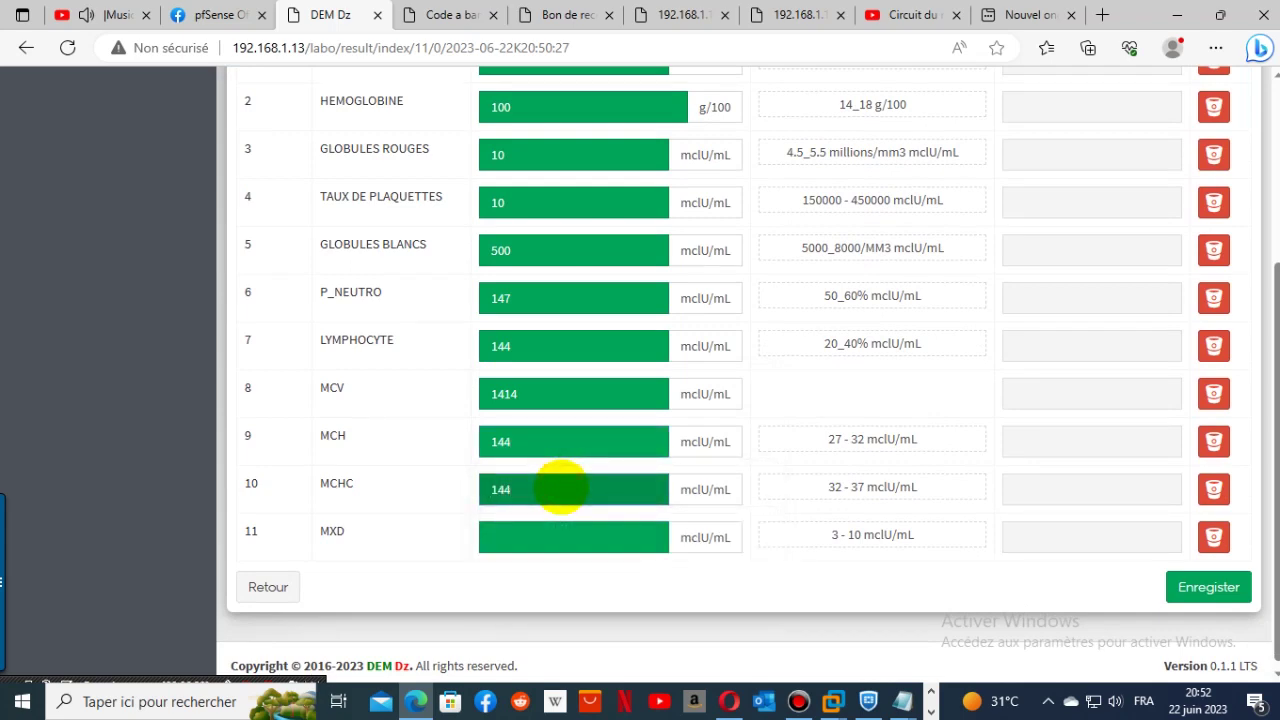
{"action": "left_click", "coordinate": [565, 535]}
- Enter MXD 14, save the FNS results, print the report, and return to the results page
{"action": "type", "text": "14"}
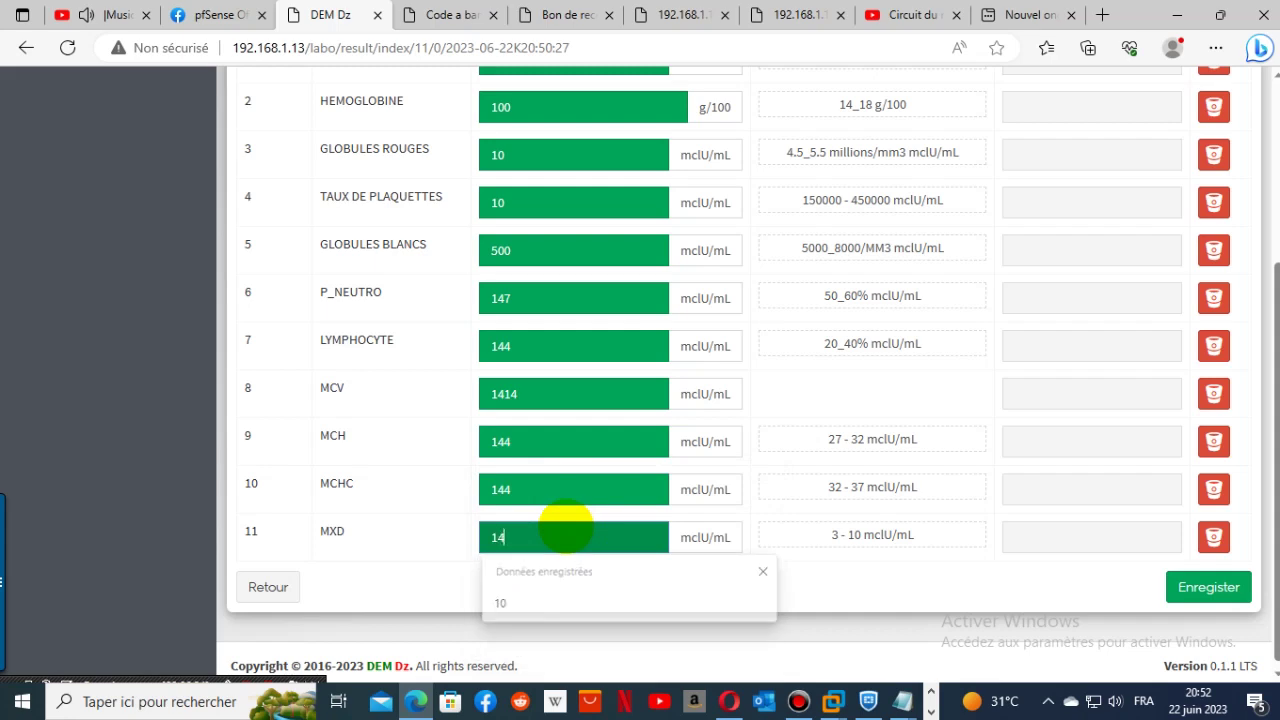
{"action": "left_click", "coordinate": [1238, 582]}
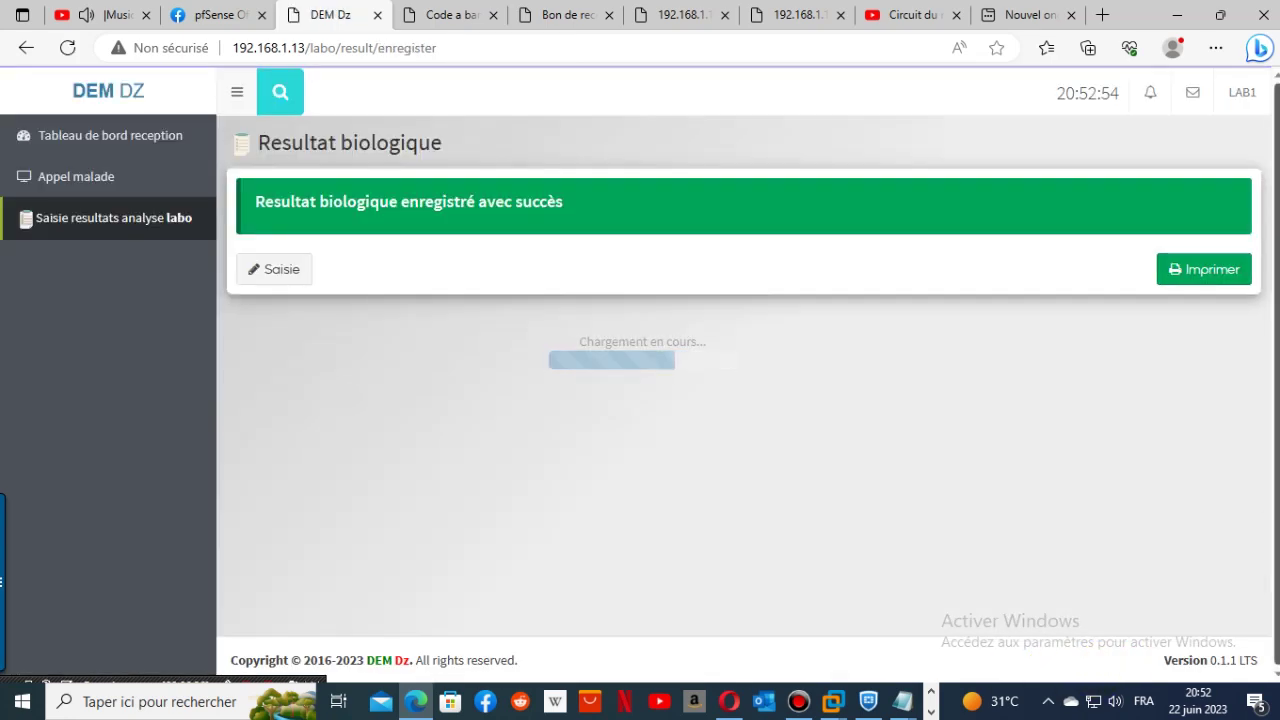
{"action": "left_click", "coordinate": [1214, 267]}
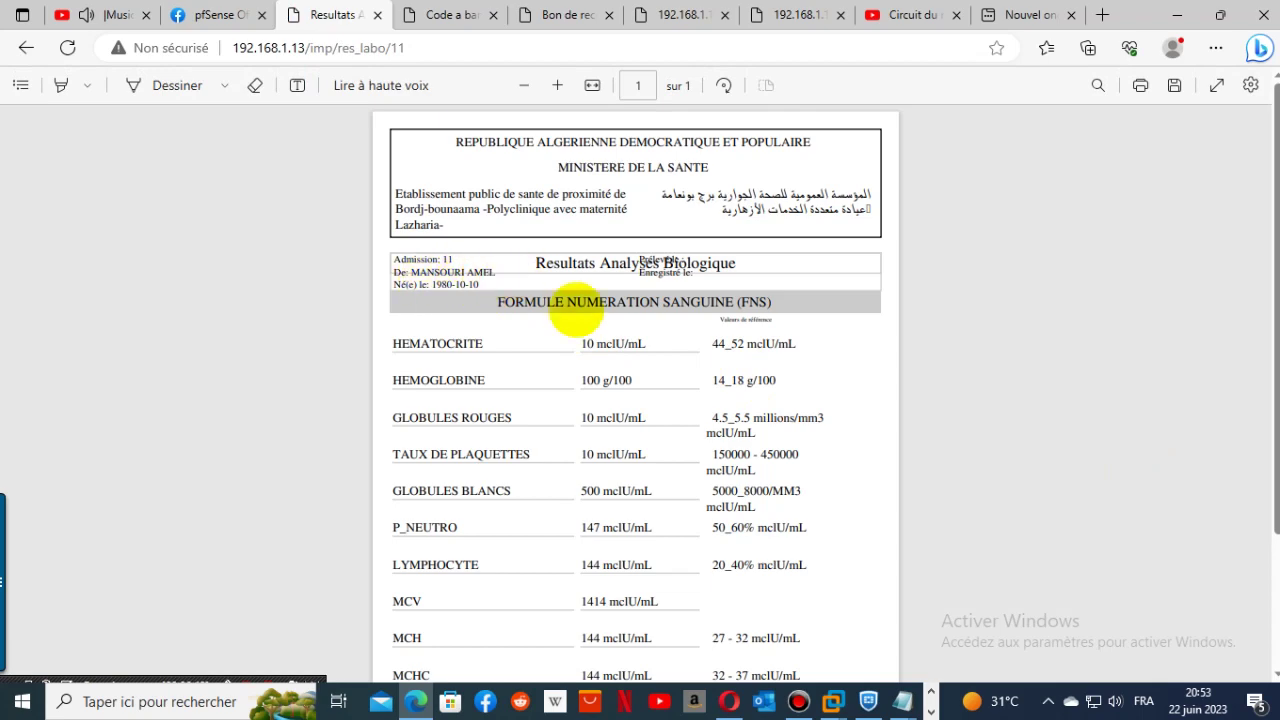
{"action": "scroll", "coordinate": [634, 391], "scroll_direction": "down", "scroll_amount": 3}
{"action": "scroll", "coordinate": [653, 396], "scroll_direction": "up", "scroll_amount": 3}
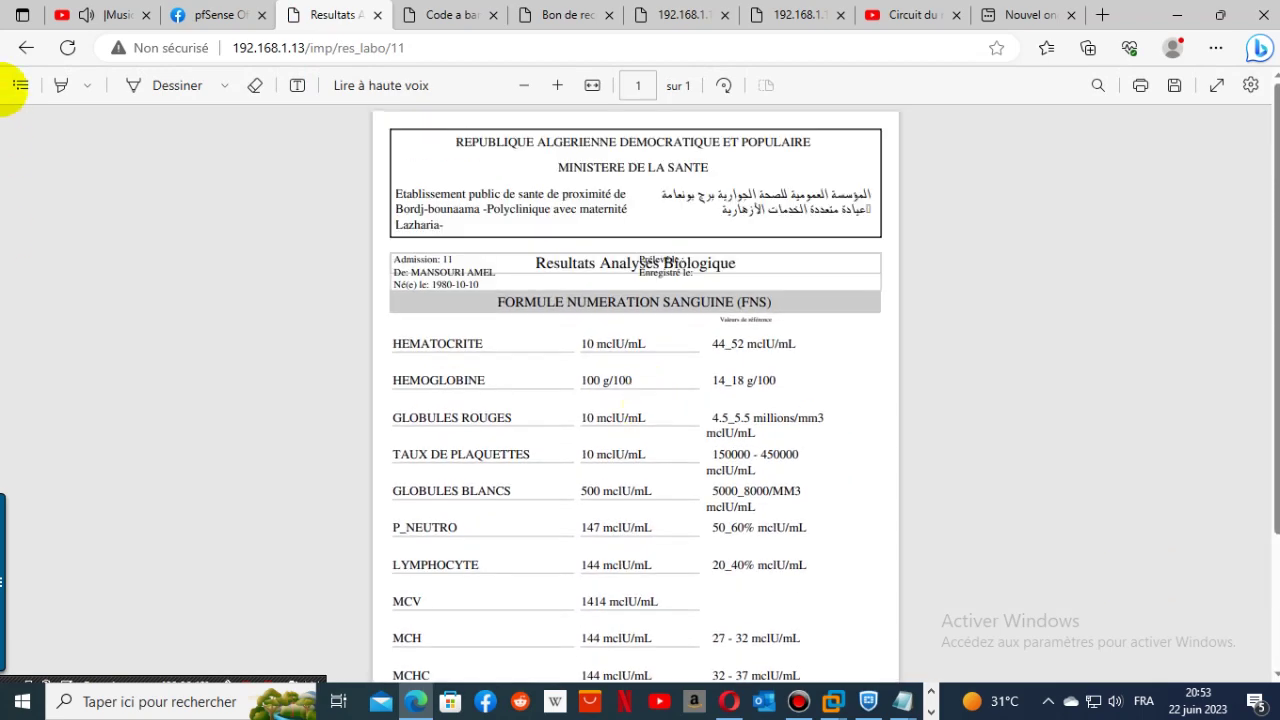
{"action": "left_click", "coordinate": [22, 46]}
{"action": "left_click", "coordinate": [22, 46]}
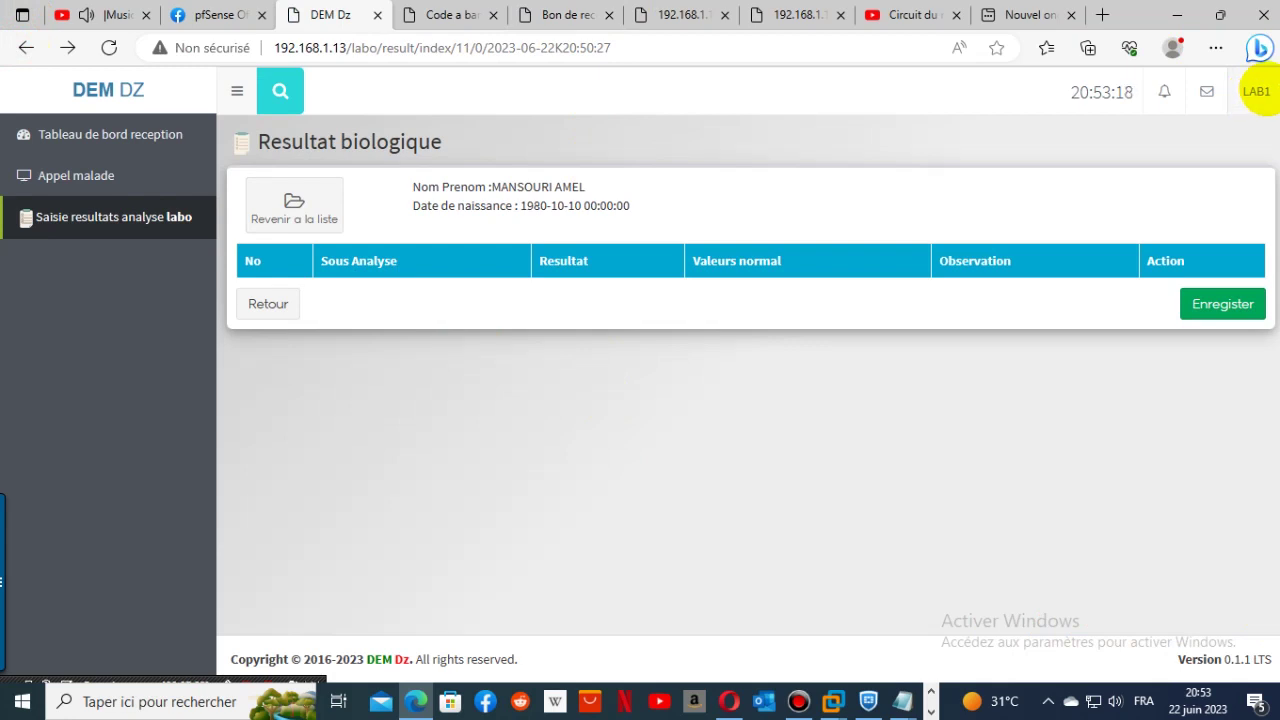
- Review the queue ticket, reception slip and waiting-room display tabs
{"action": "left_click", "coordinate": [1258, 91]}
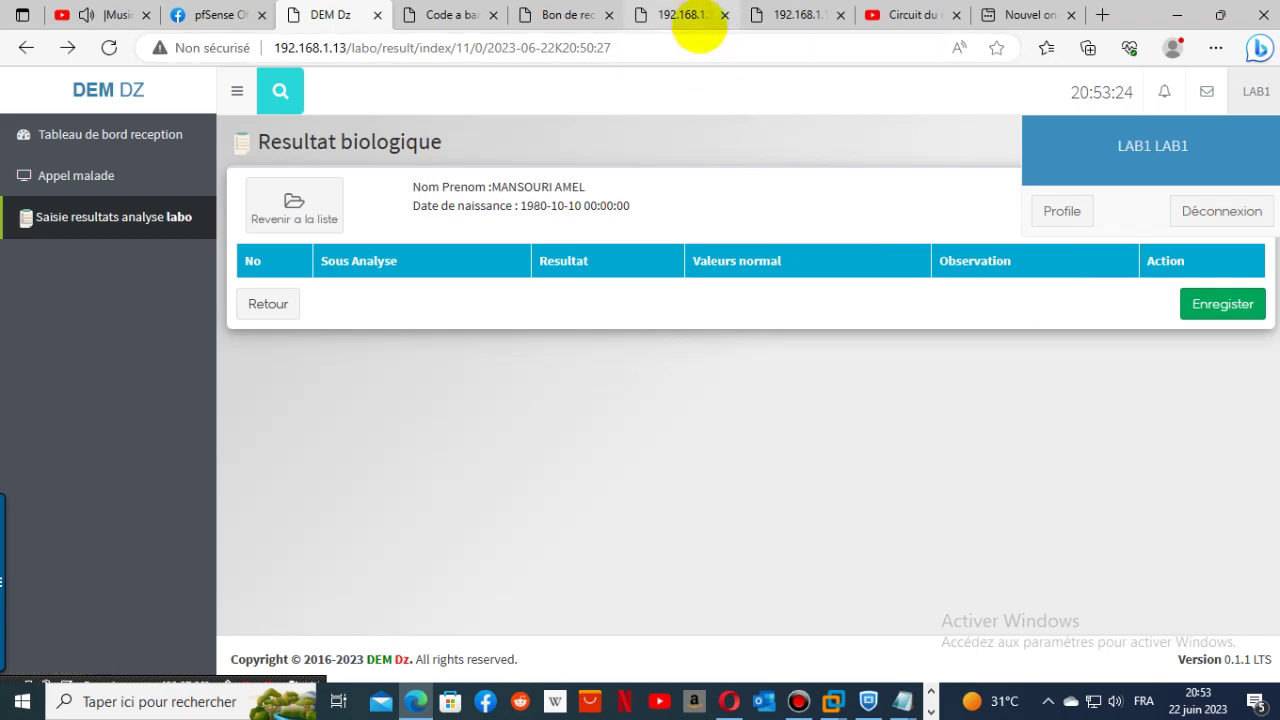
{"action": "left_click", "coordinate": [678, 16]}
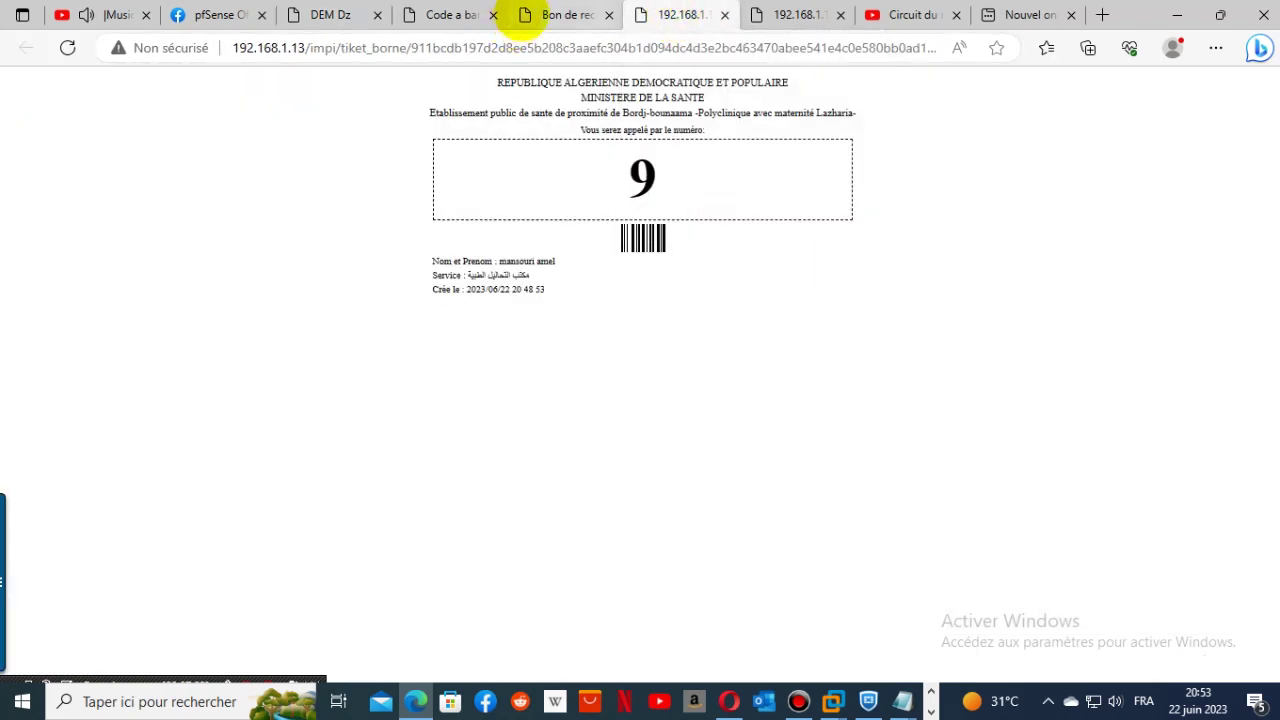
{"action": "left_click", "coordinate": [555, 14]}
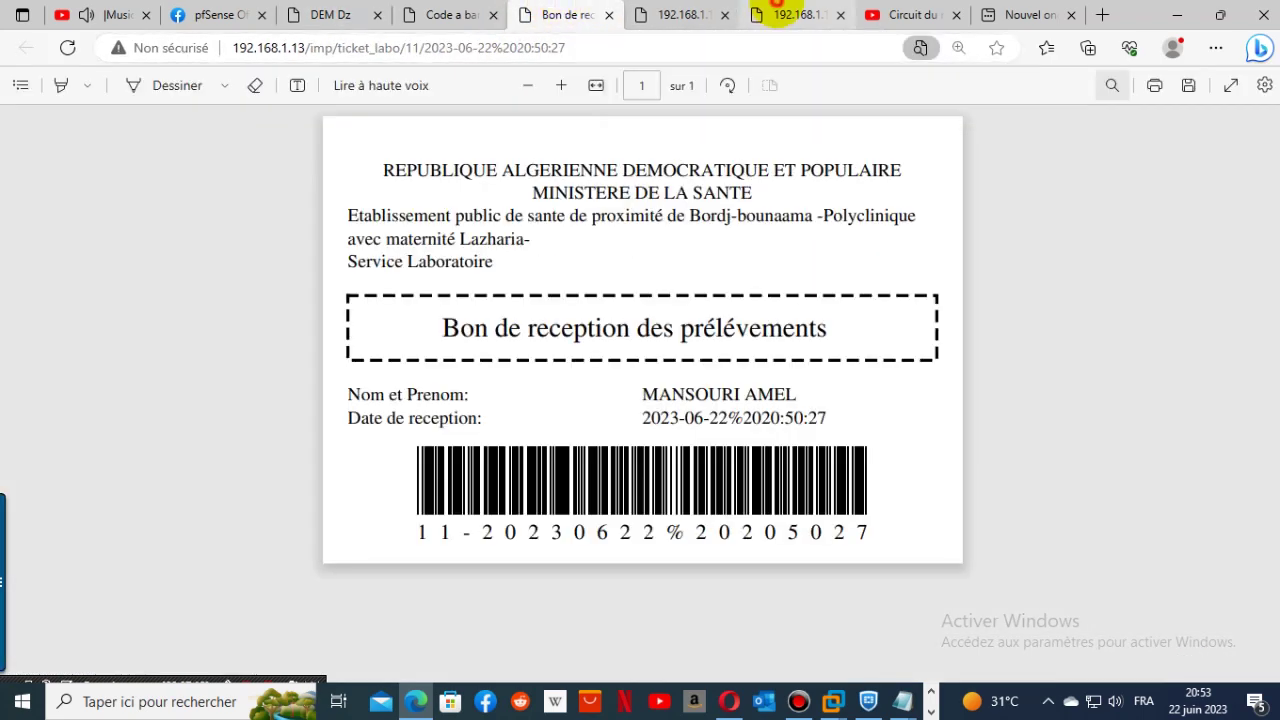
{"action": "left_click", "coordinate": [786, 14]}
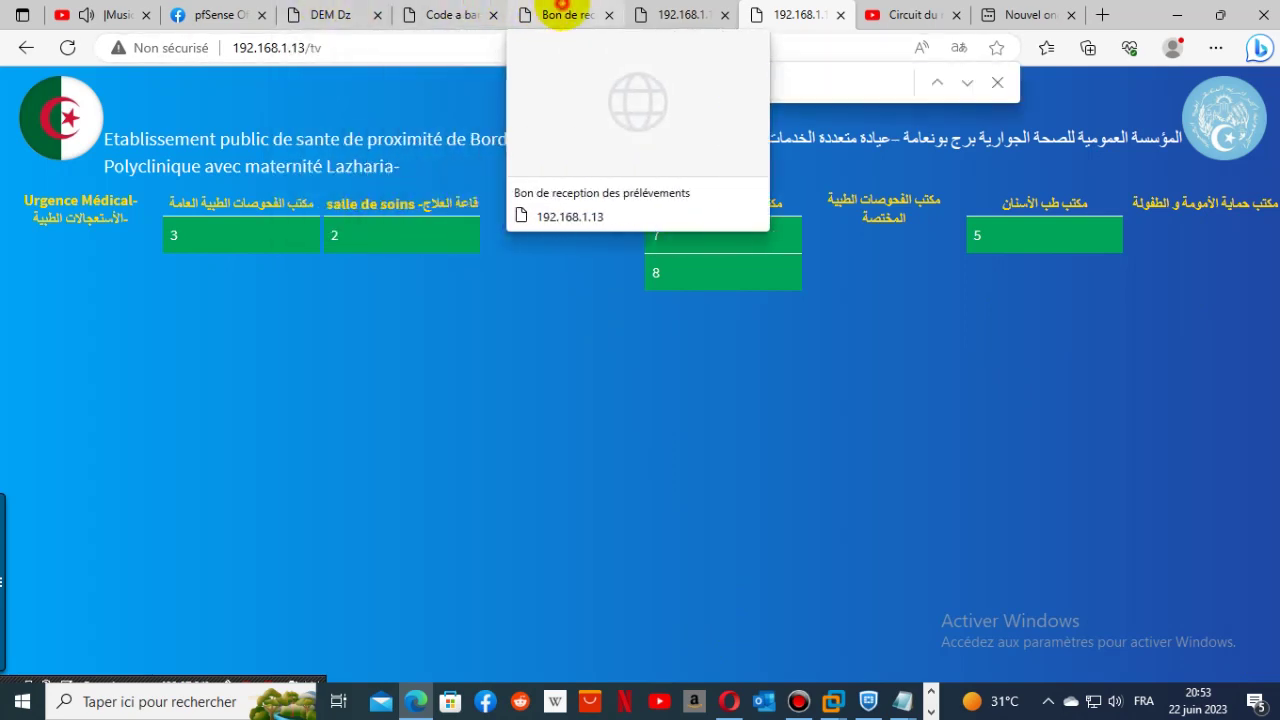
- Close the reception slip, queue ticket and barcode label tabs, returning to DEM Dz
{"action": "left_click", "coordinate": [565, 15]}
{"action": "left_click", "coordinate": [607, 15]}
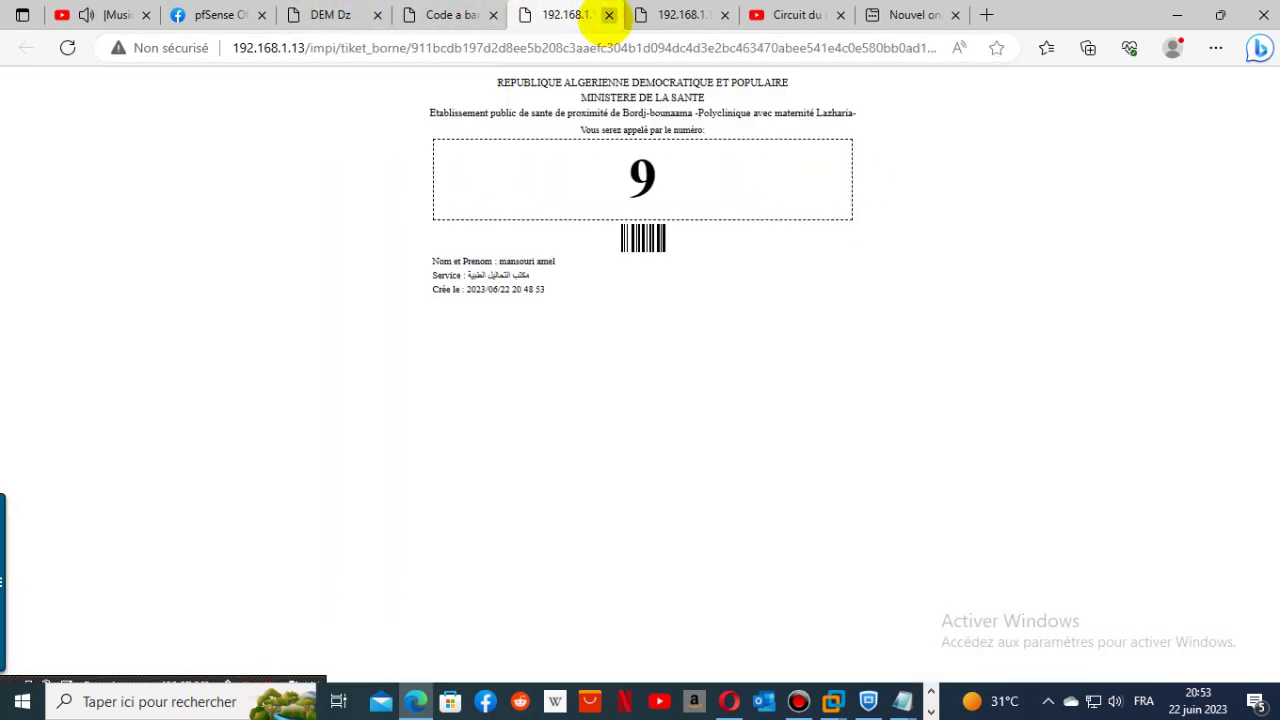
{"action": "left_click", "coordinate": [607, 15]}
{"action": "left_click", "coordinate": [448, 15]}
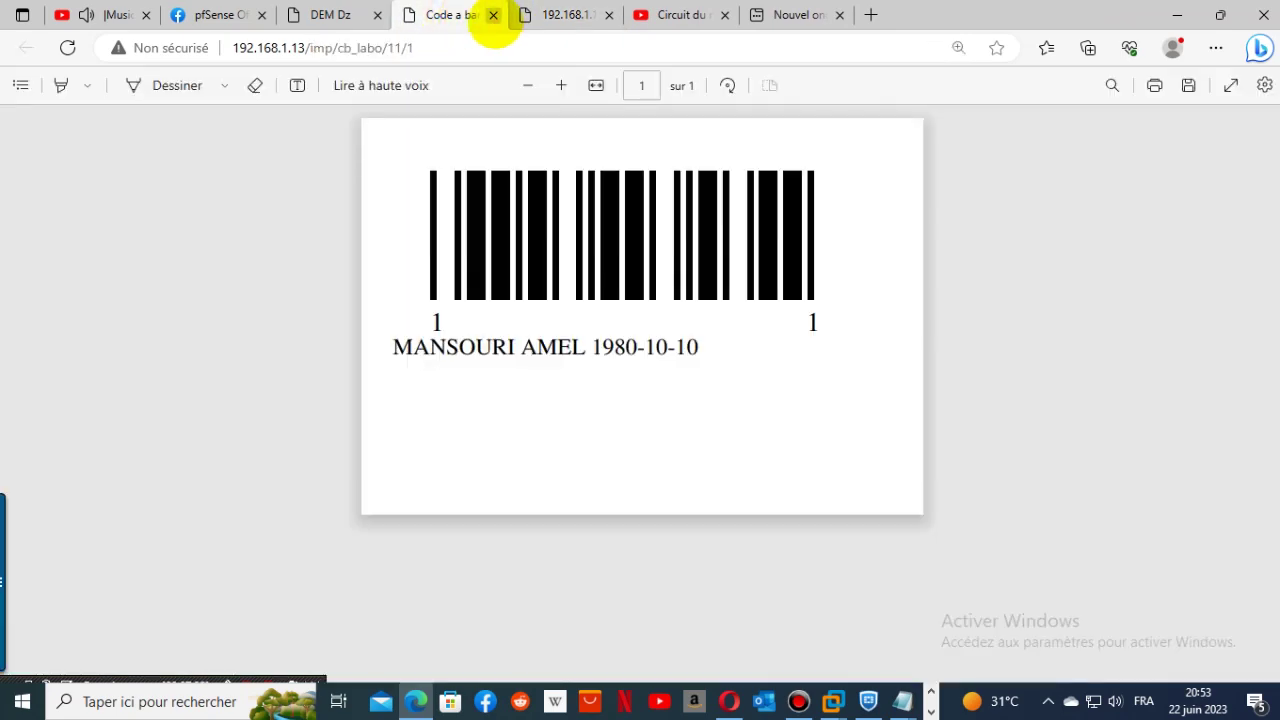
{"action": "left_click", "coordinate": [493, 15]}
{"action": "left_click", "coordinate": [340, 15]}
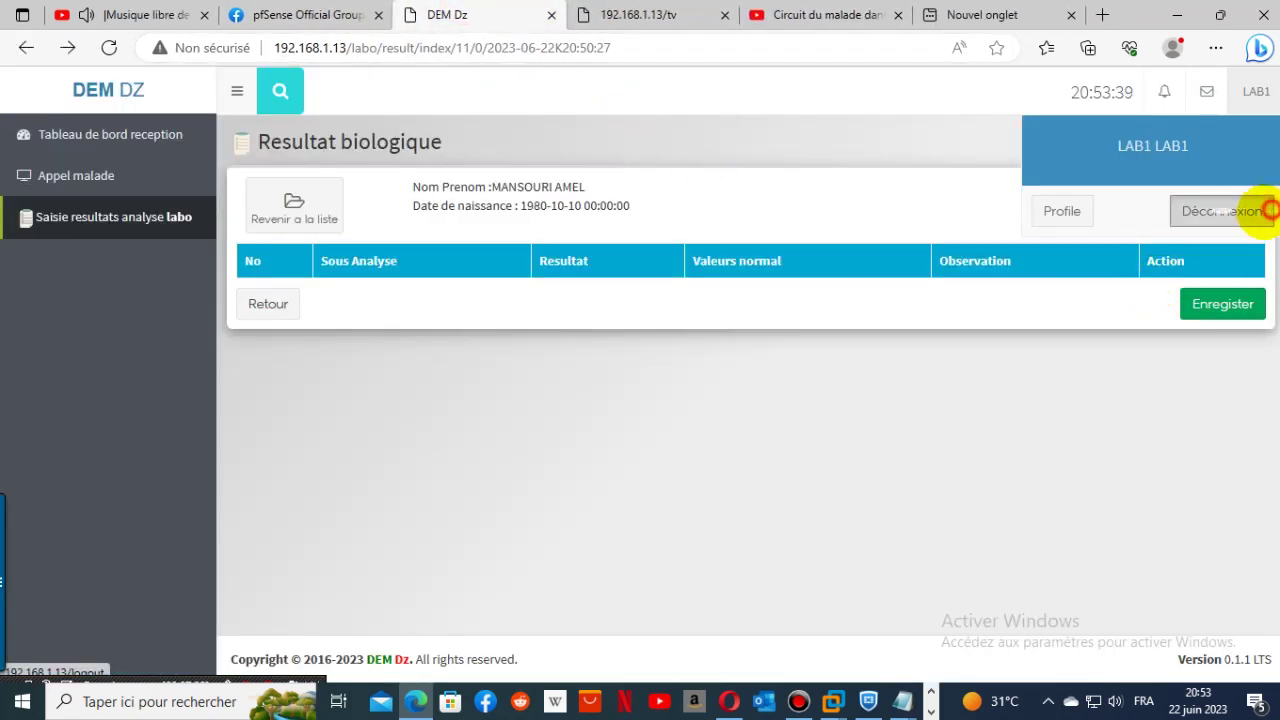
- Log out of the lab account and sign in as the first nurse
{"action": "left_click", "coordinate": [1255, 210]}
{"action": "left_click", "coordinate": [505, 408]}
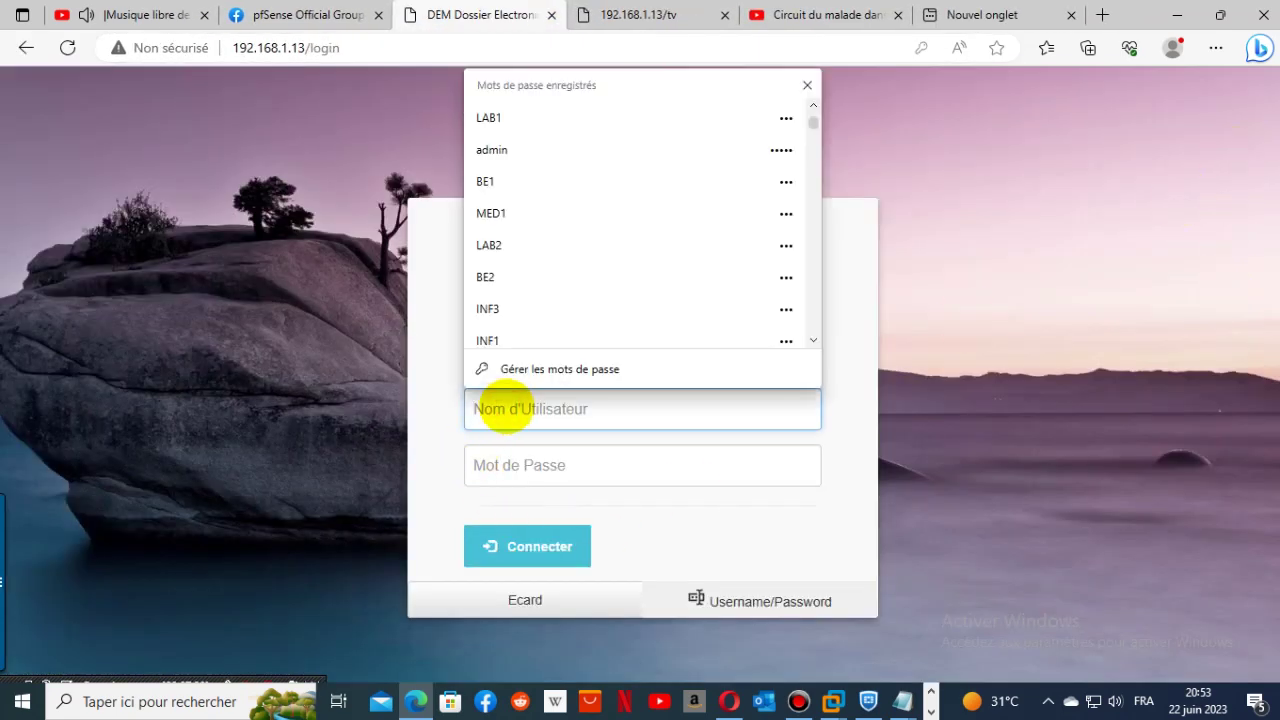
{"action": "left_click", "coordinate": [522, 330]}
{"action": "left_click", "coordinate": [532, 540]}
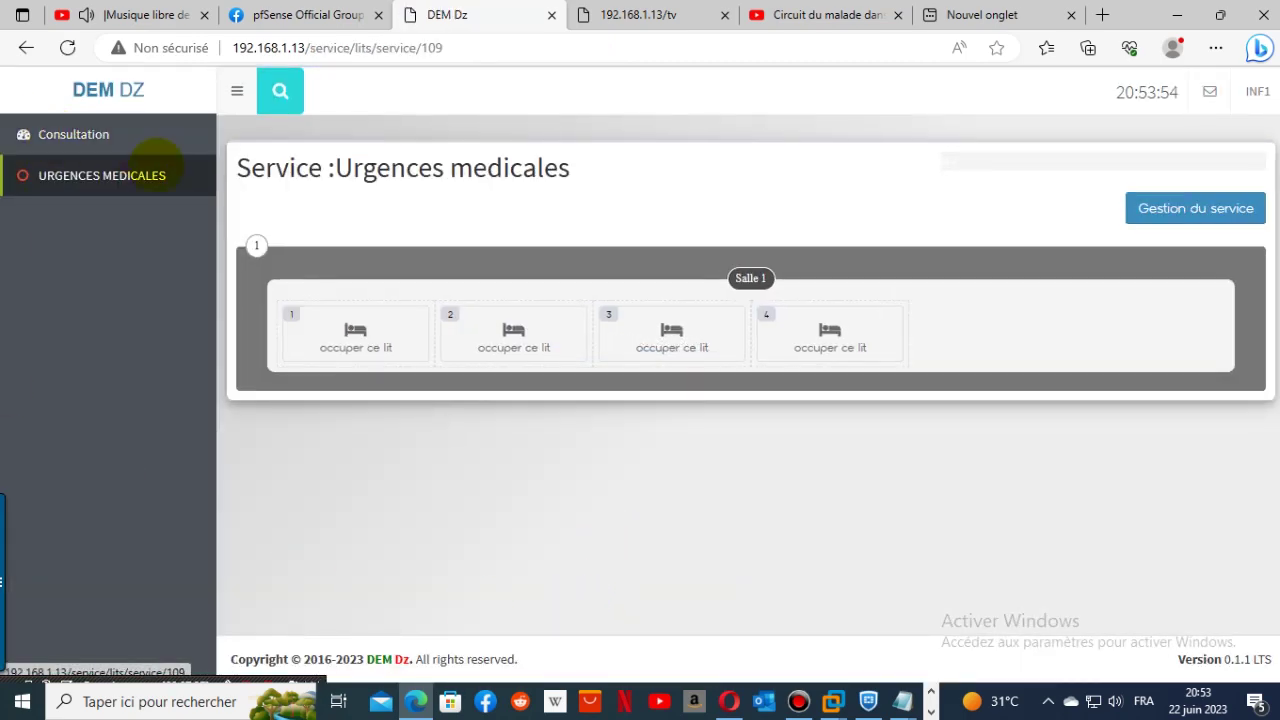
- Switch to the second nurse's saved account, landing on Urgences medicales with Salle 1
{"action": "left_click", "coordinate": [1253, 103]}
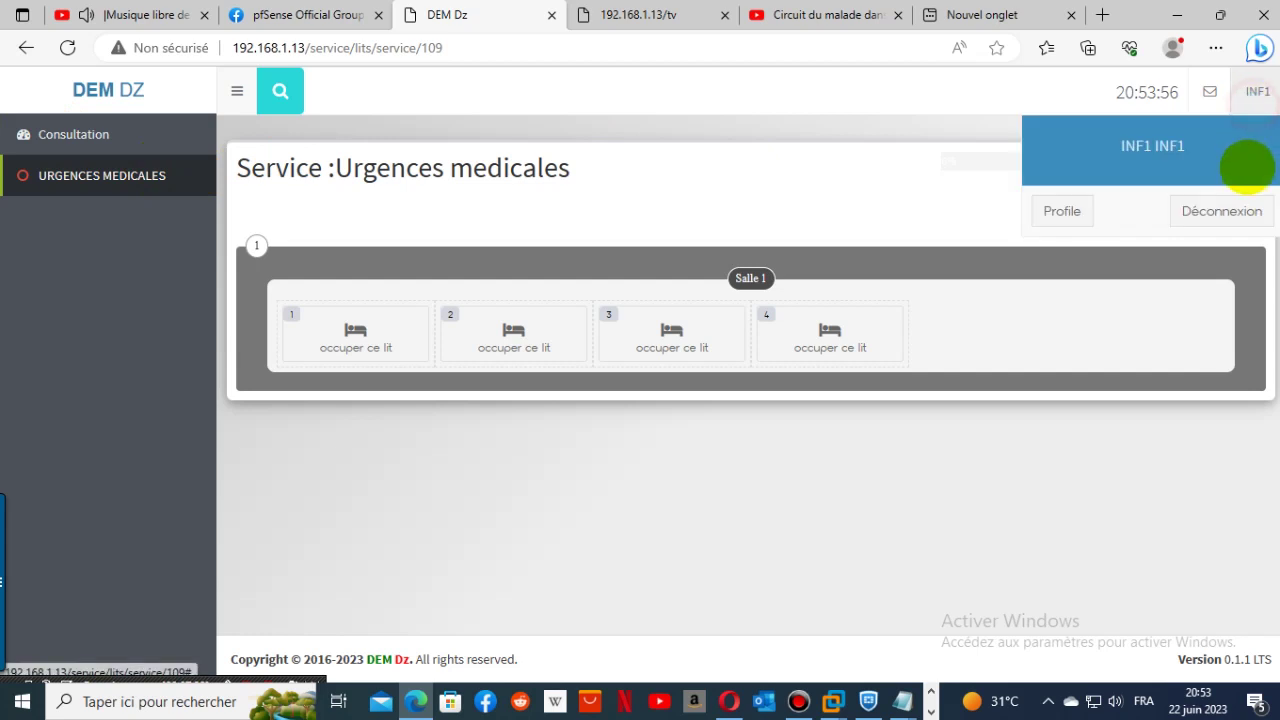
{"action": "left_click", "coordinate": [1229, 206]}
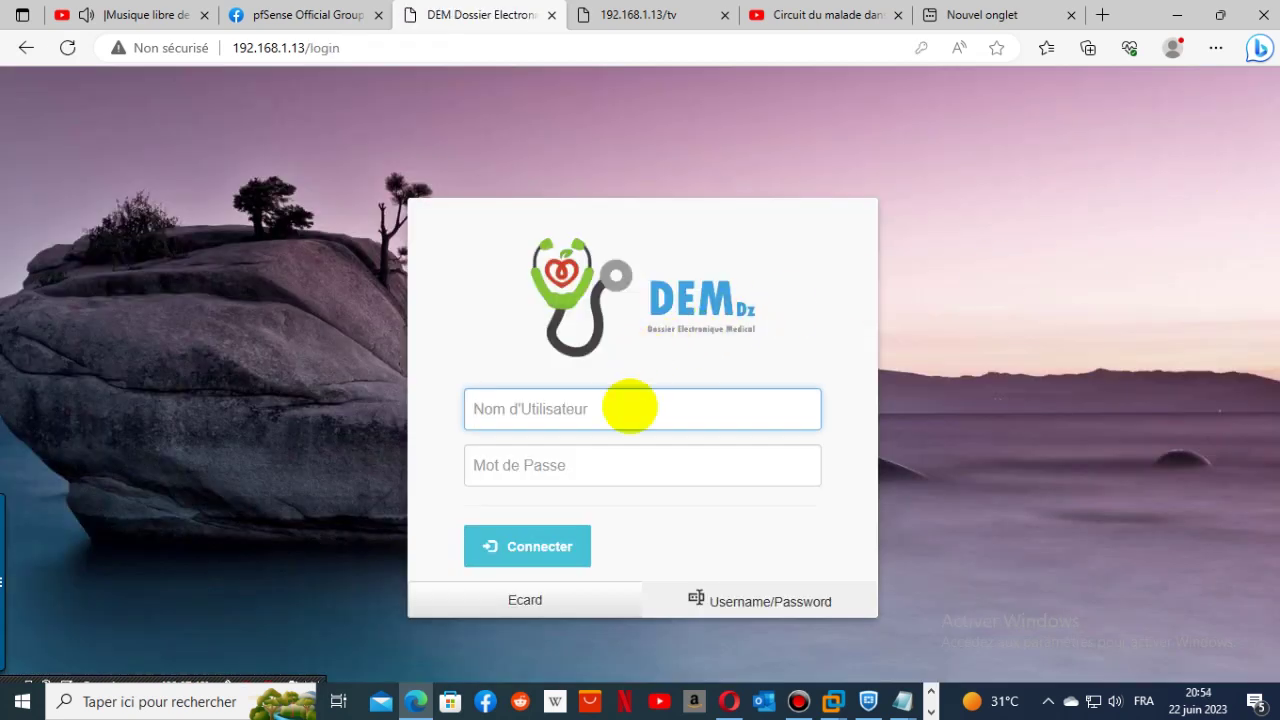
{"action": "left_click", "coordinate": [628, 408]}
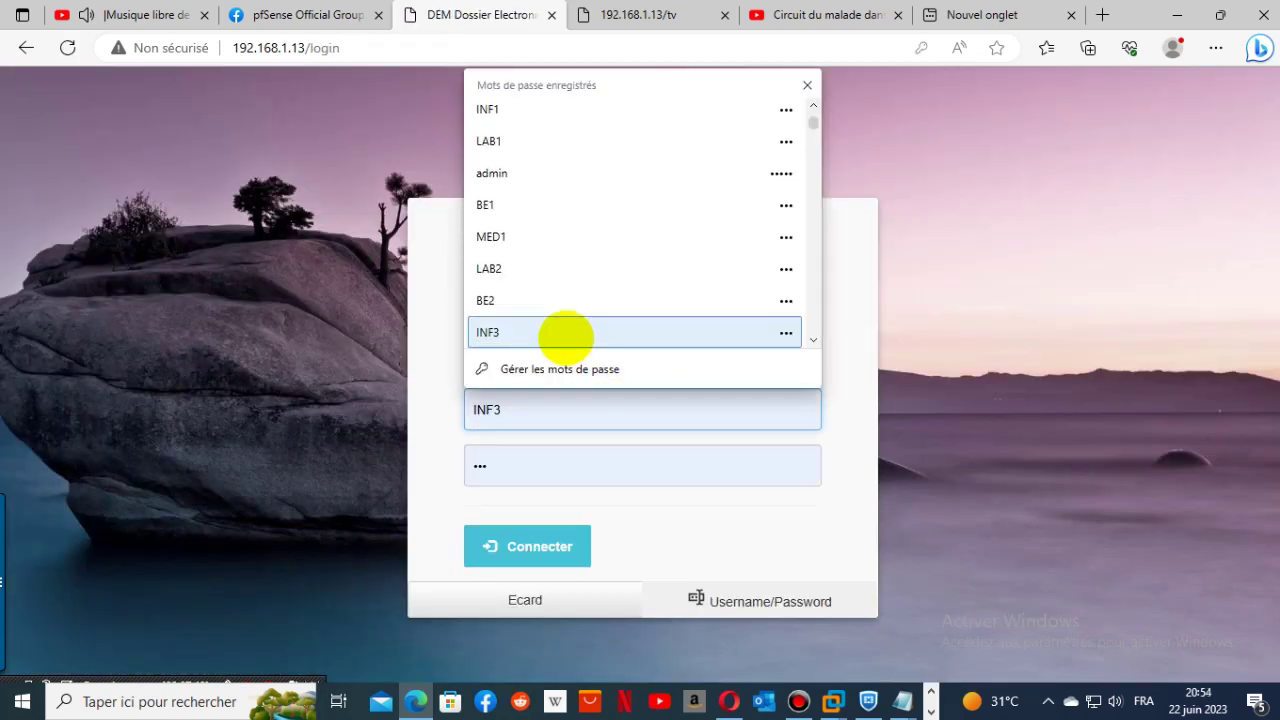
{"action": "left_click", "coordinate": [565, 333]}
{"action": "left_click", "coordinate": [563, 531]}
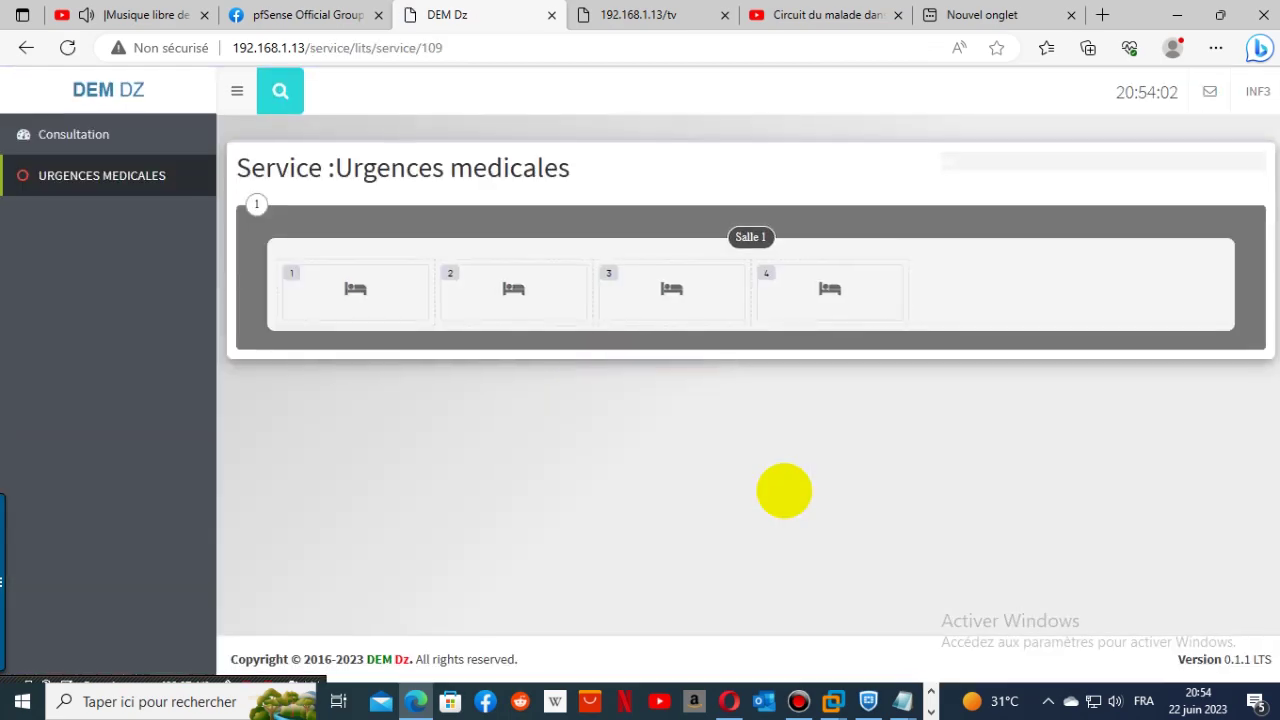
- Call waiting patient 2 and start their consultation
{"action": "left_click", "coordinate": [23, 136]}
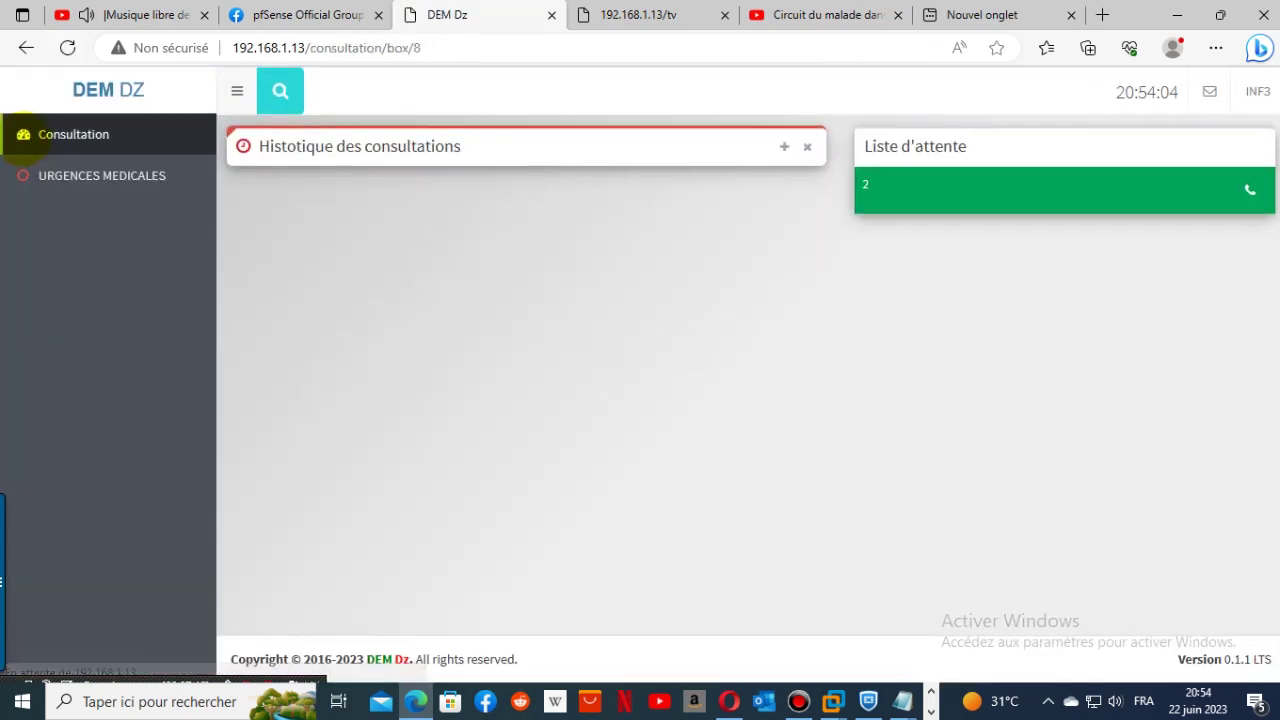
{"action": "left_click", "coordinate": [1250, 189]}
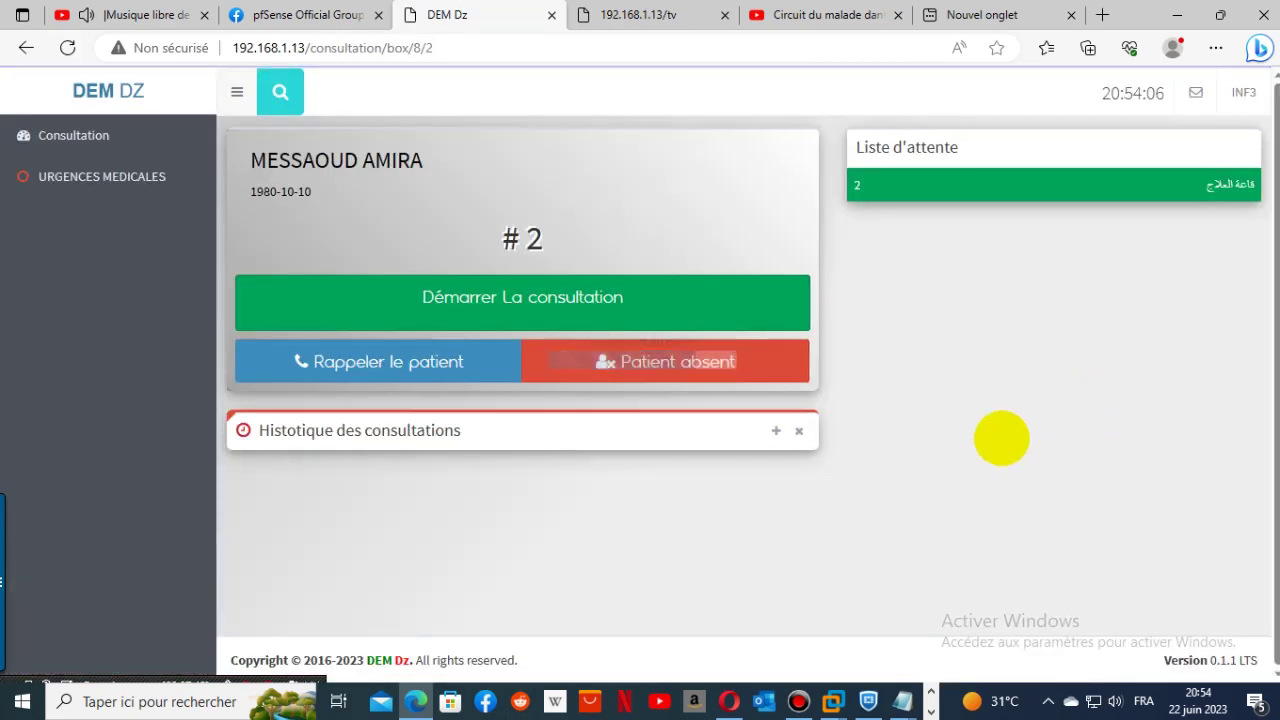
{"action": "left_click", "coordinate": [534, 309]}
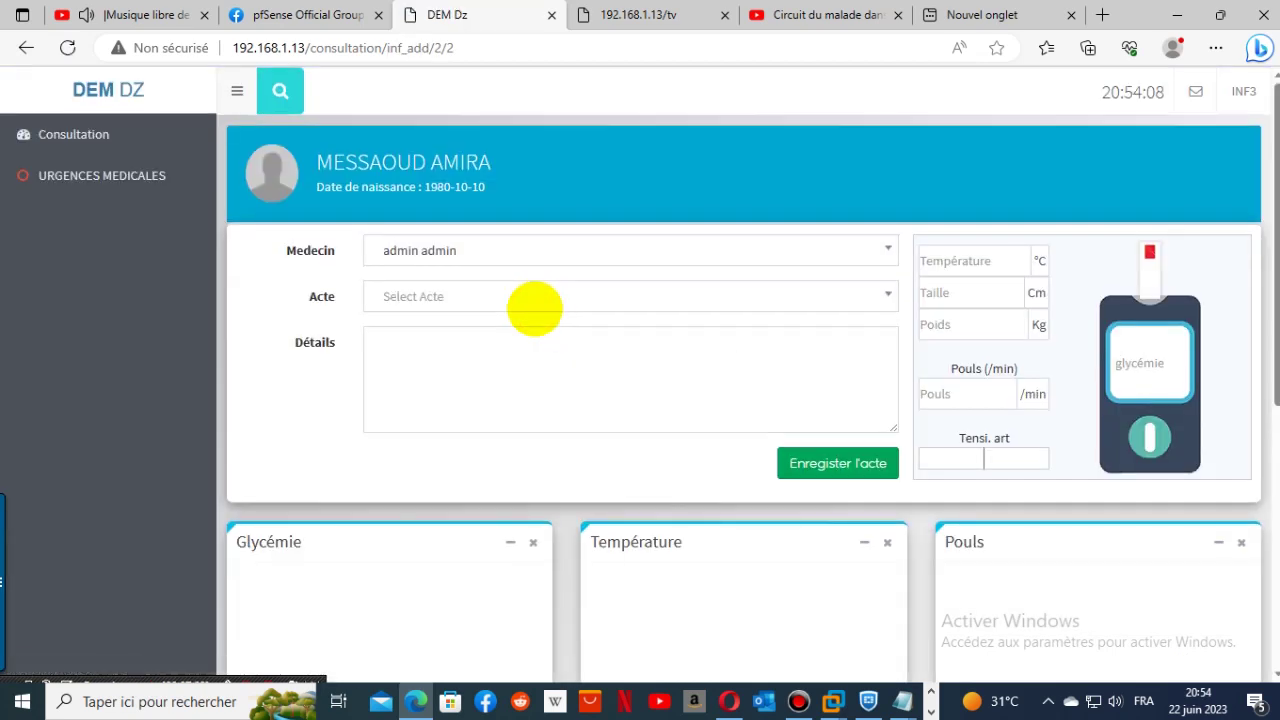
{"action": "left_click", "coordinate": [665, 15]}
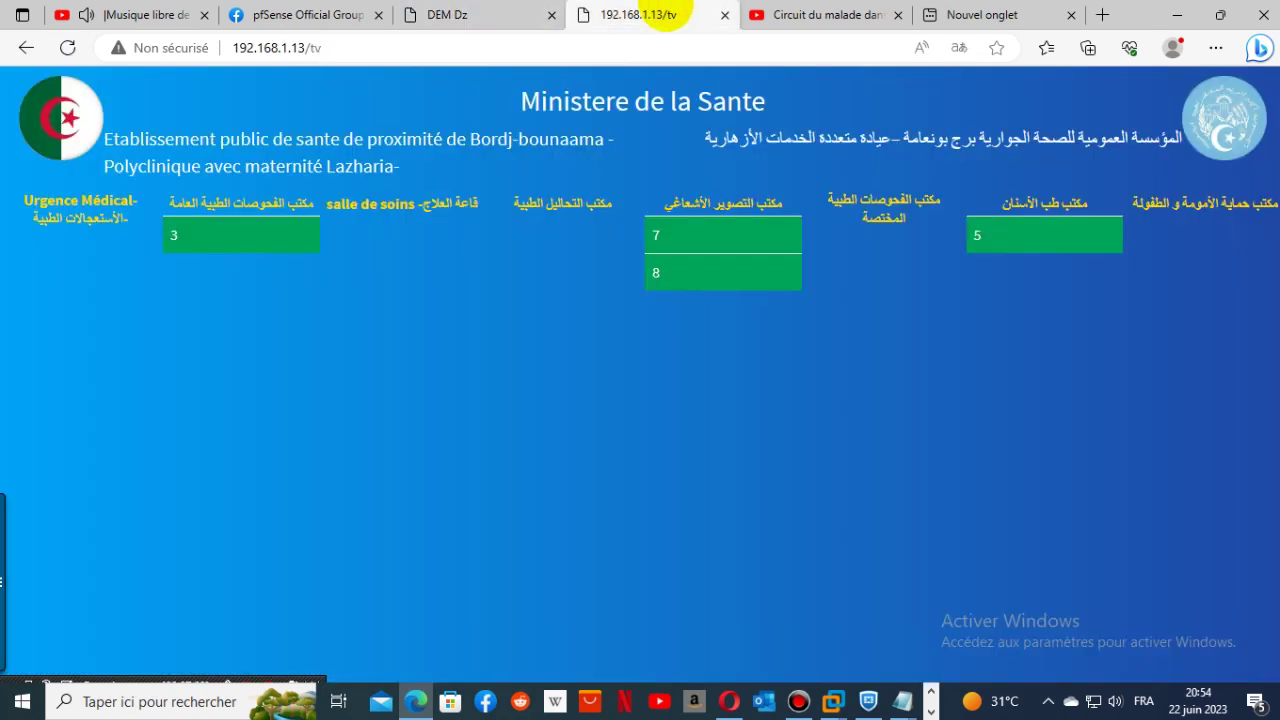
{"action": "left_click", "coordinate": [498, 14]}
- Set Medecin to INF3 INF3, find no acts available, and log out
{"action": "left_click", "coordinate": [593, 256]}
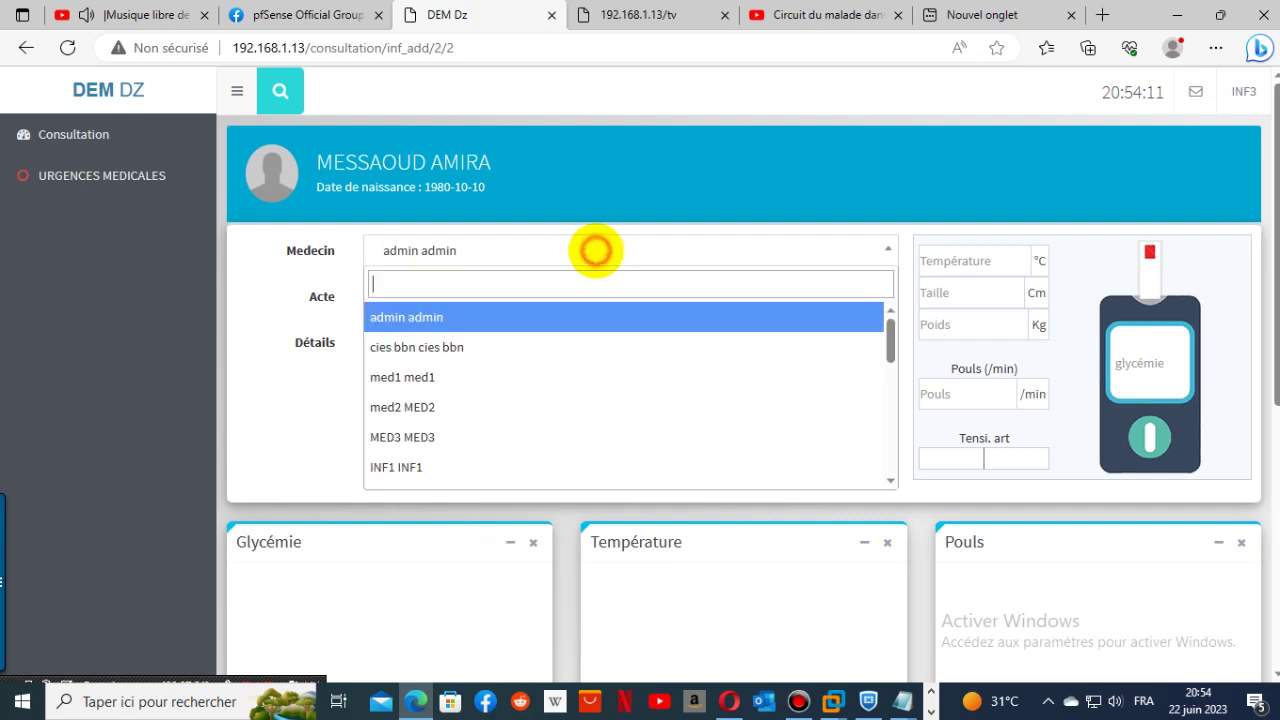
{"action": "scroll", "coordinate": [571, 436], "scroll_direction": "down", "scroll_amount": 1}
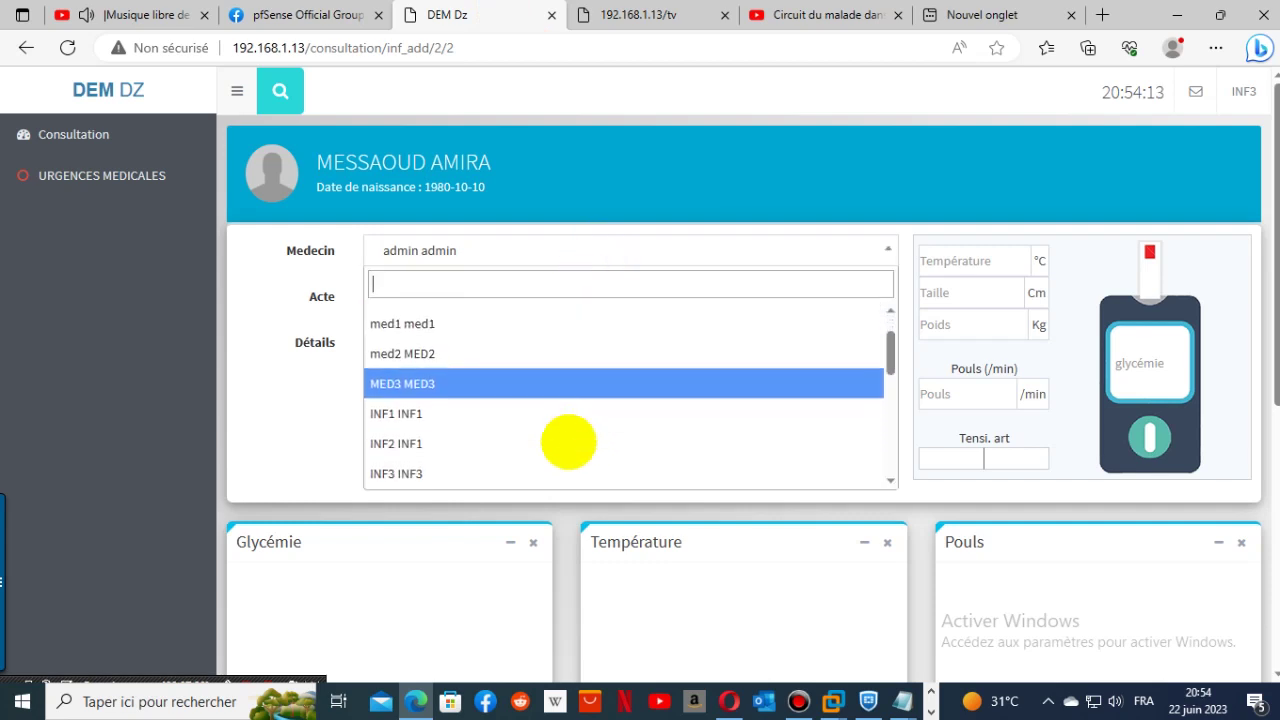
{"action": "left_click", "coordinate": [484, 462]}
{"action": "left_click", "coordinate": [536, 298]}
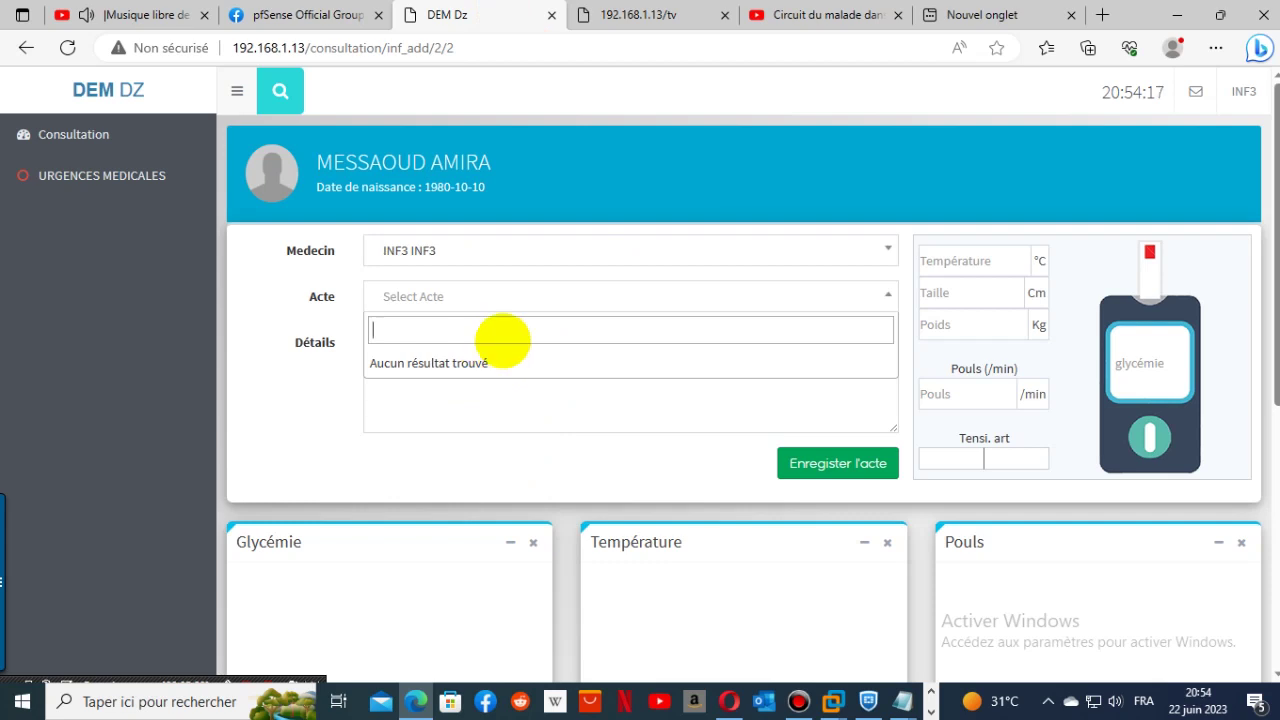
{"action": "type", "text": "i"}
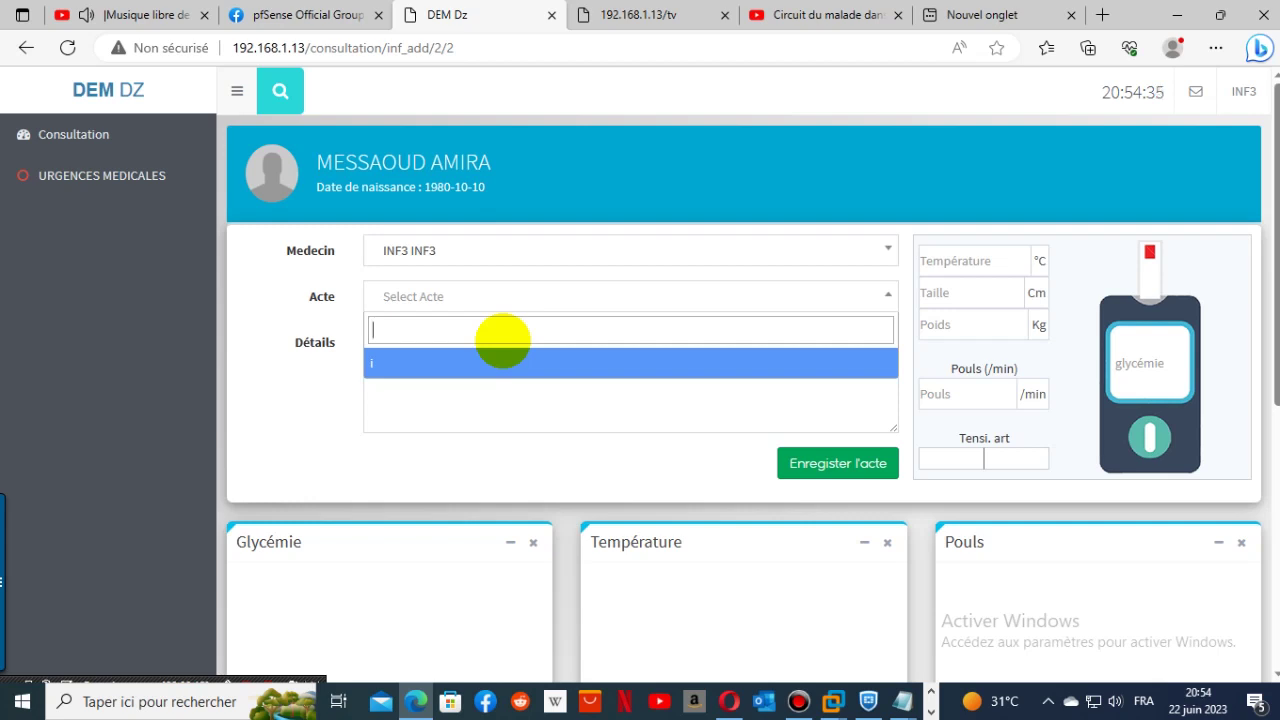
{"action": "left_click", "coordinate": [251, 417]}
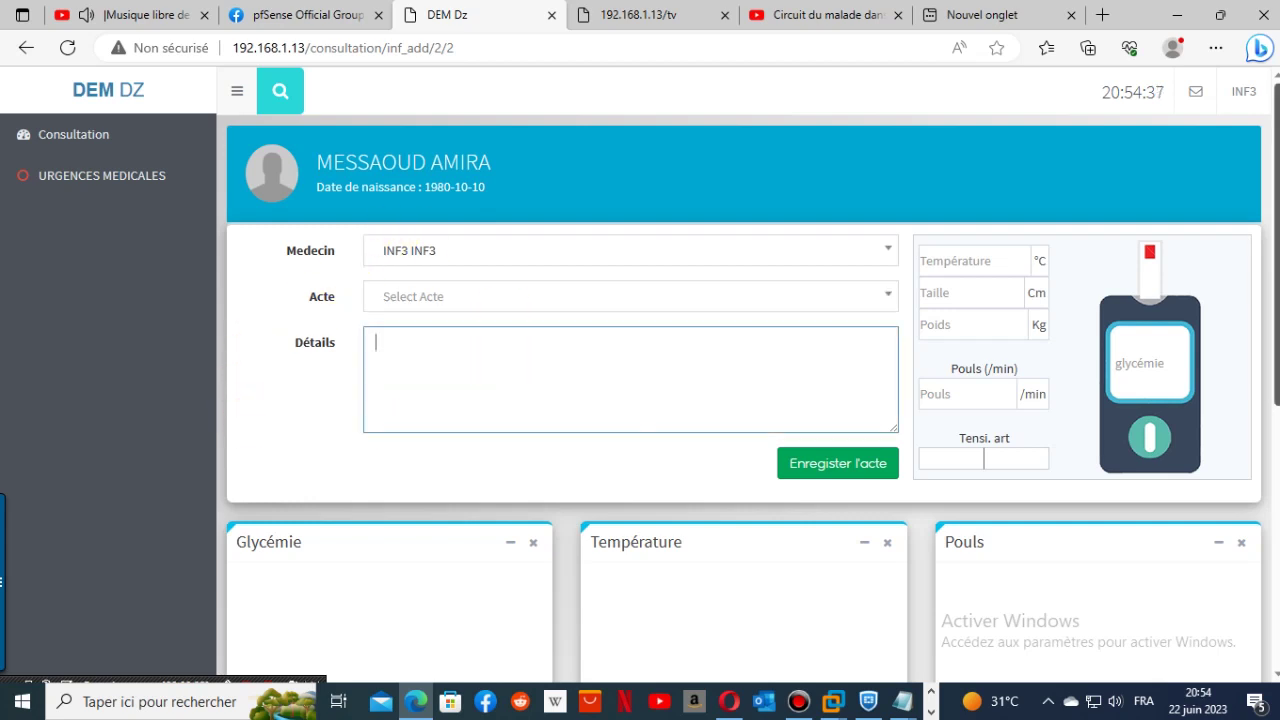
{"action": "left_click", "coordinate": [1247, 92]}
{"action": "left_click", "coordinate": [1207, 206]}
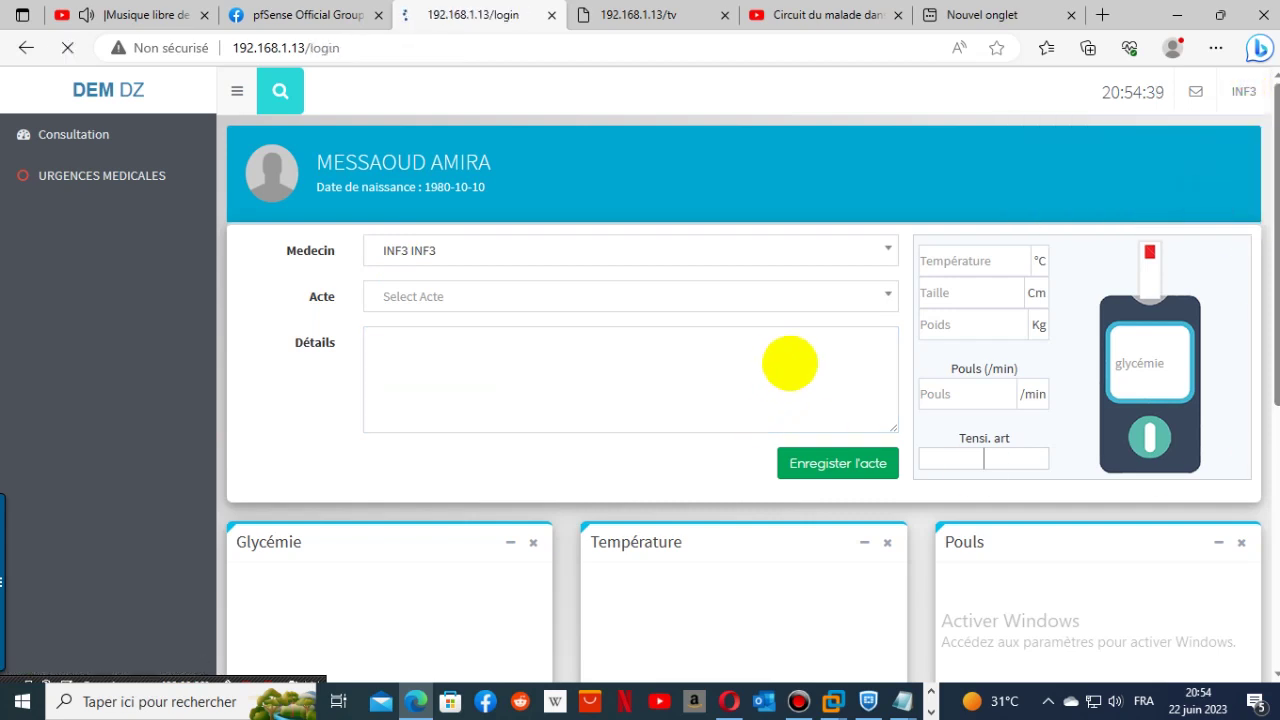
- Sign in as the administrator using the saved login
{"action": "left_click", "coordinate": [594, 414]}
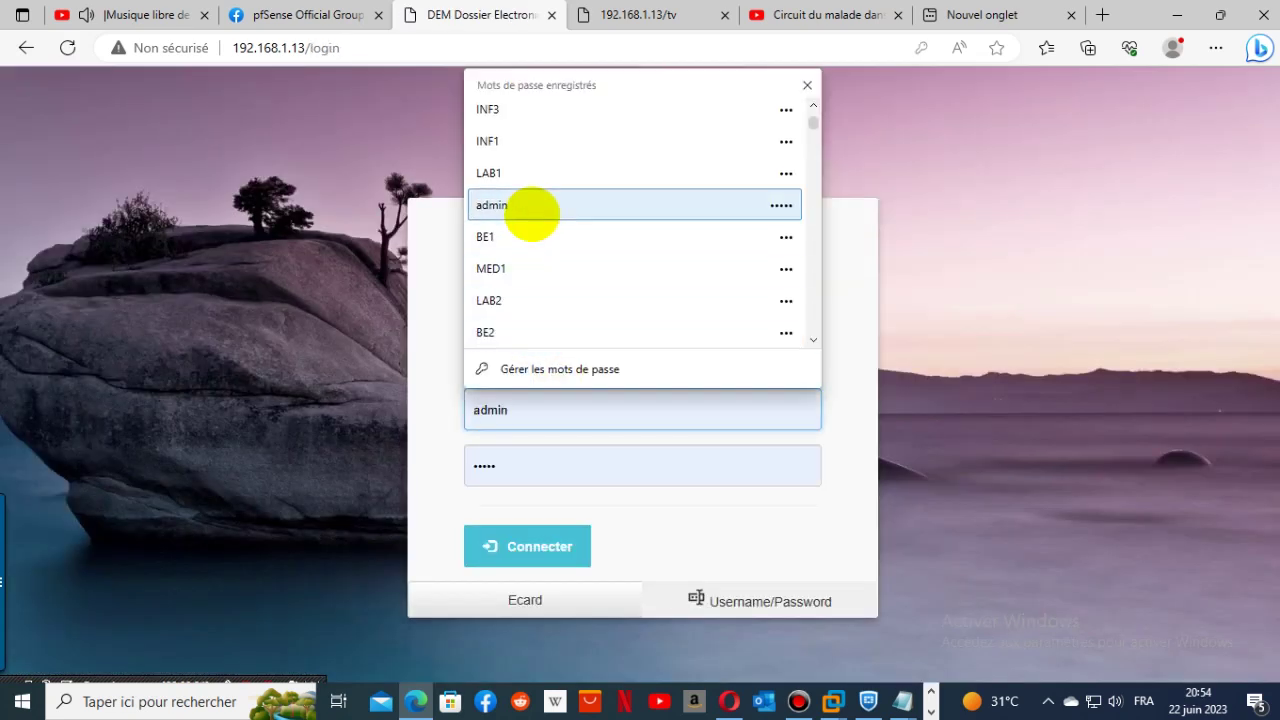
{"action": "left_click", "coordinate": [531, 212]}
{"action": "left_click", "coordinate": [508, 546]}
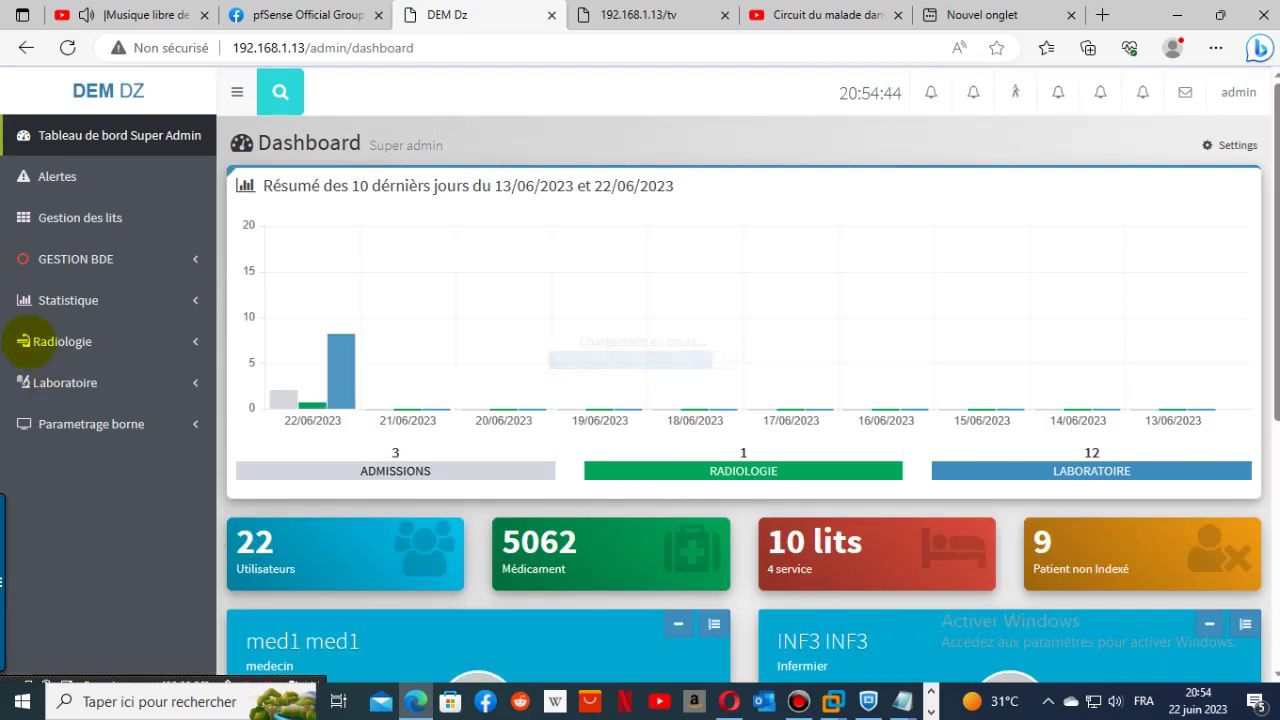
- Open the URGENCES MEDICALES service dashboard and its Abréviation des actes list
{"action": "left_click", "coordinate": [58, 222]}
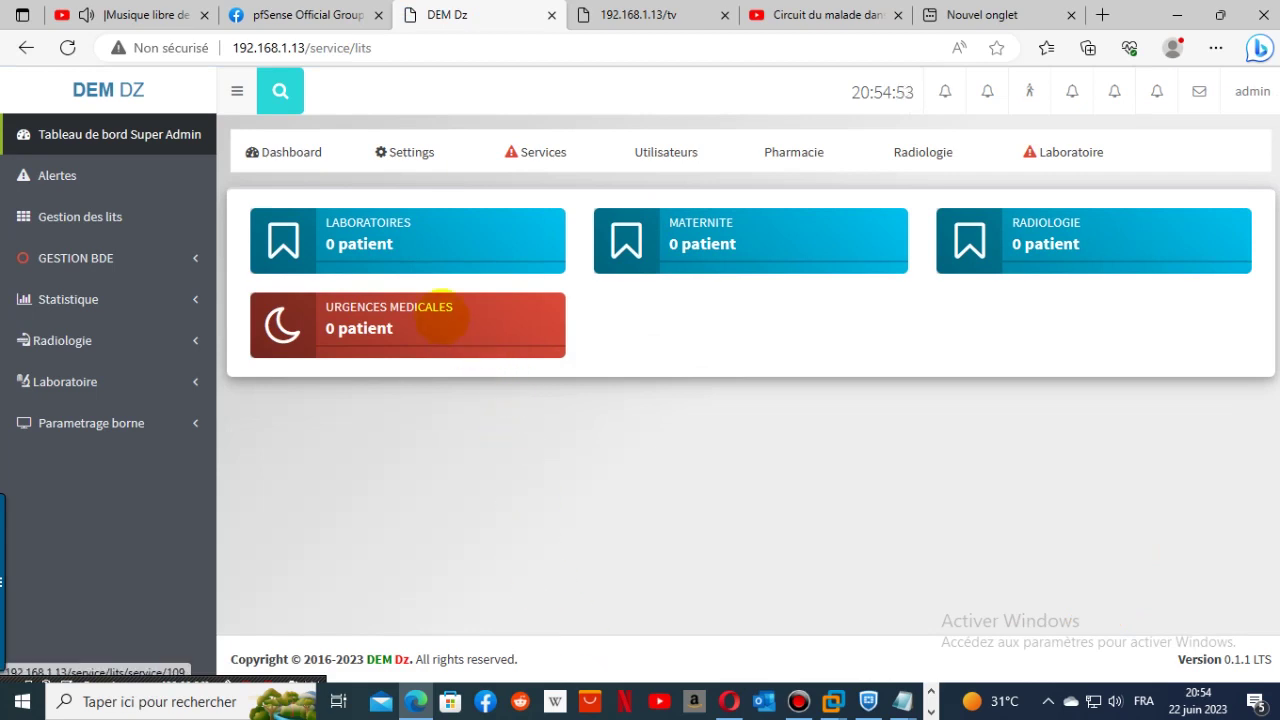
{"action": "left_click", "coordinate": [440, 318]}
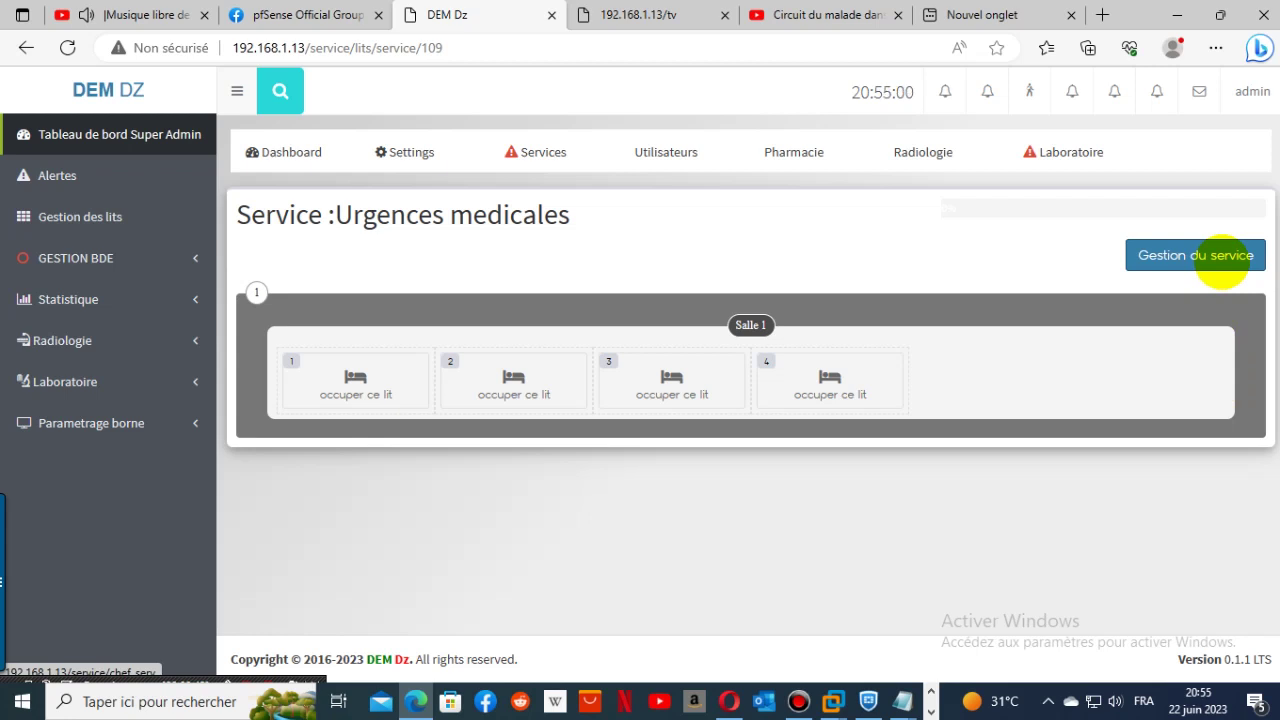
{"action": "left_click", "coordinate": [1220, 261]}
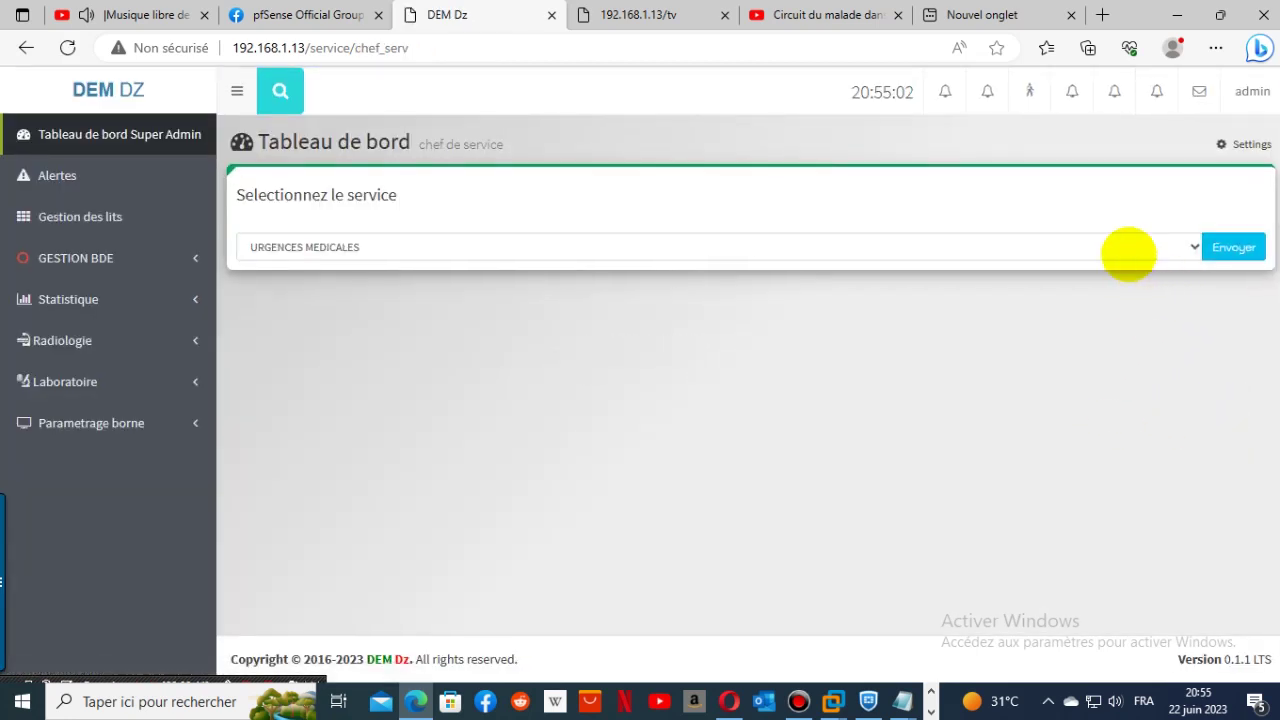
{"action": "left_click", "coordinate": [1128, 254]}
{"action": "left_click", "coordinate": [1128, 250]}
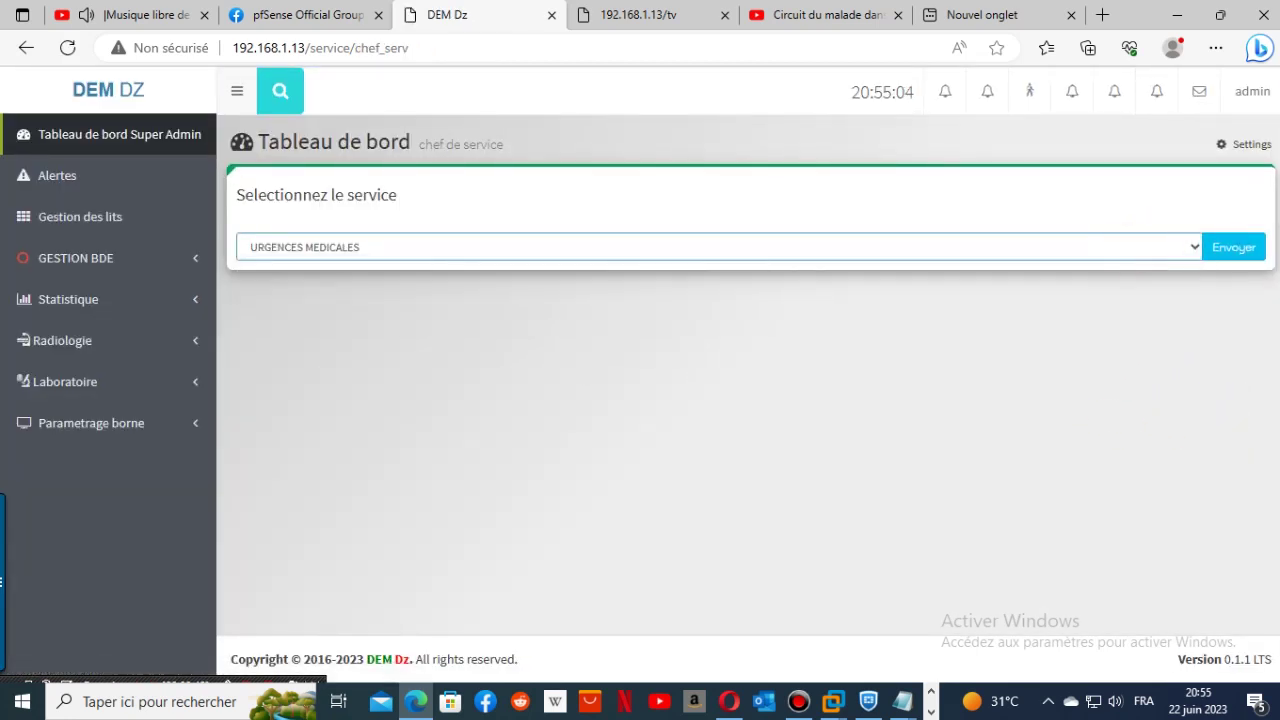
{"action": "left_click", "coordinate": [1234, 249]}
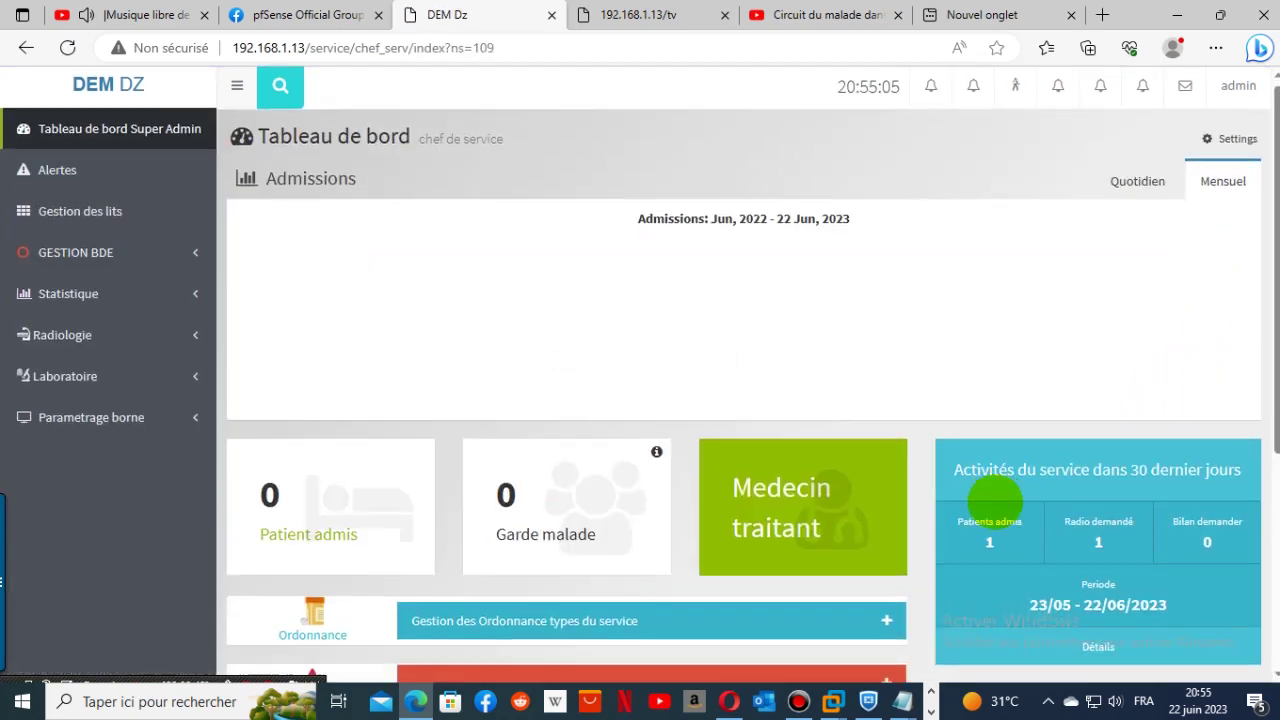
{"action": "scroll", "coordinate": [995, 497], "scroll_direction": "down", "scroll_amount": 3}
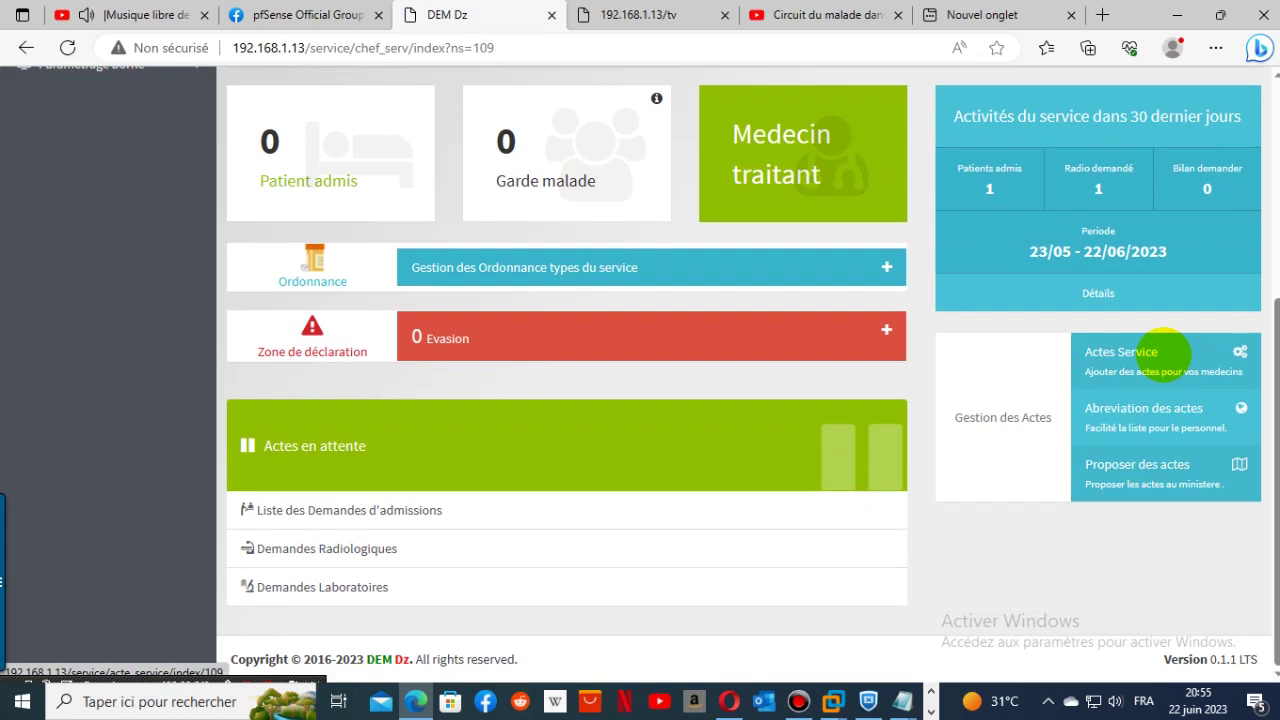
{"action": "left_click", "coordinate": [1154, 422]}
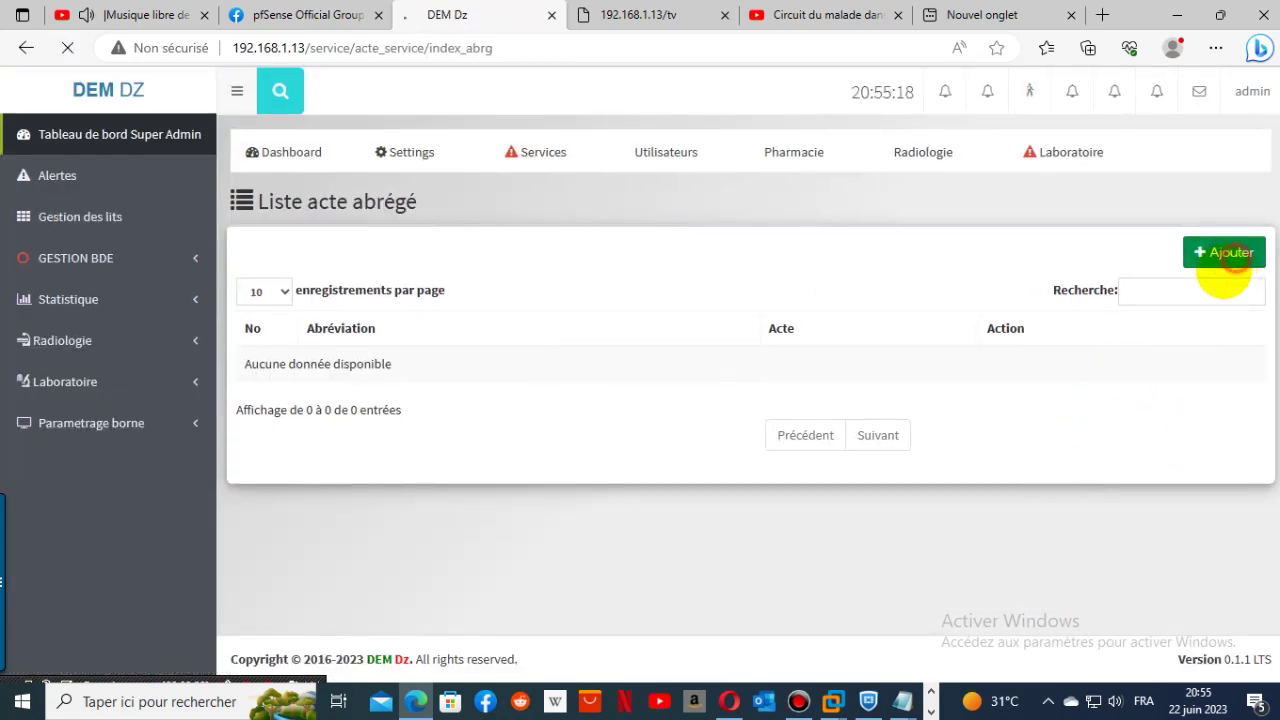
{"action": "left_click", "coordinate": [1224, 258]}
{"action": "left_click", "coordinate": [350, 340]}
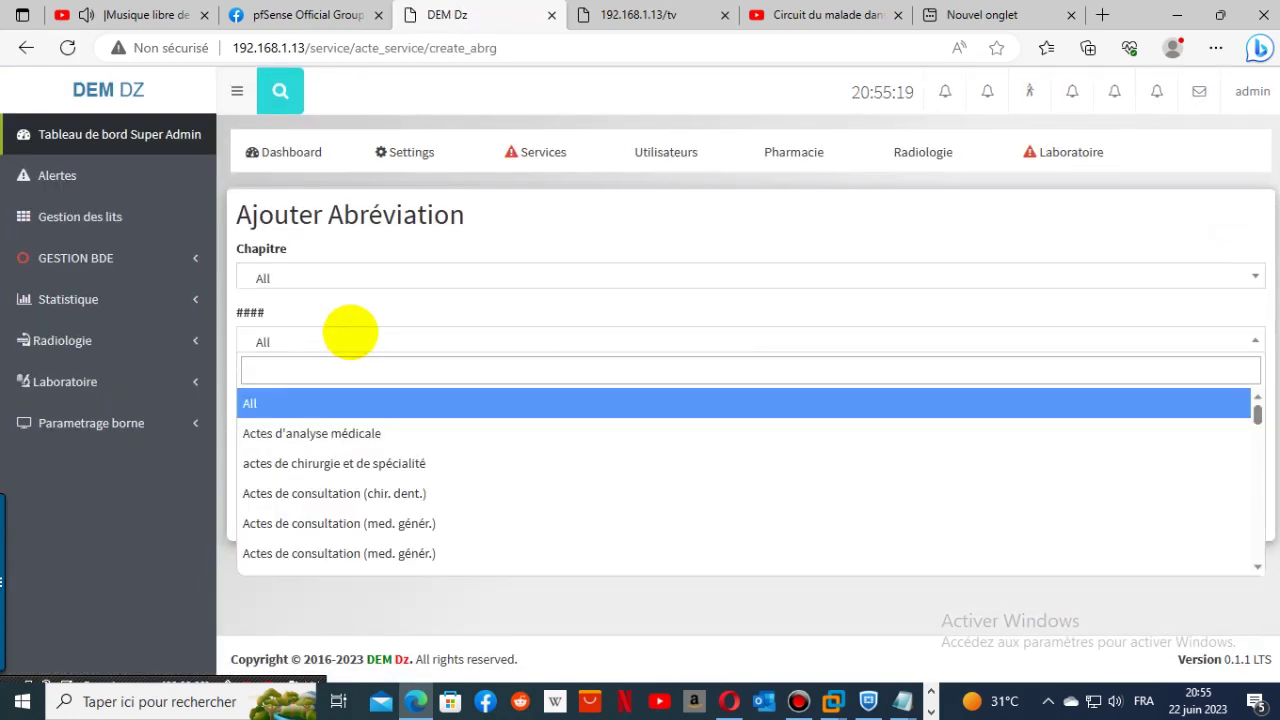
{"action": "type", "text": "c"}
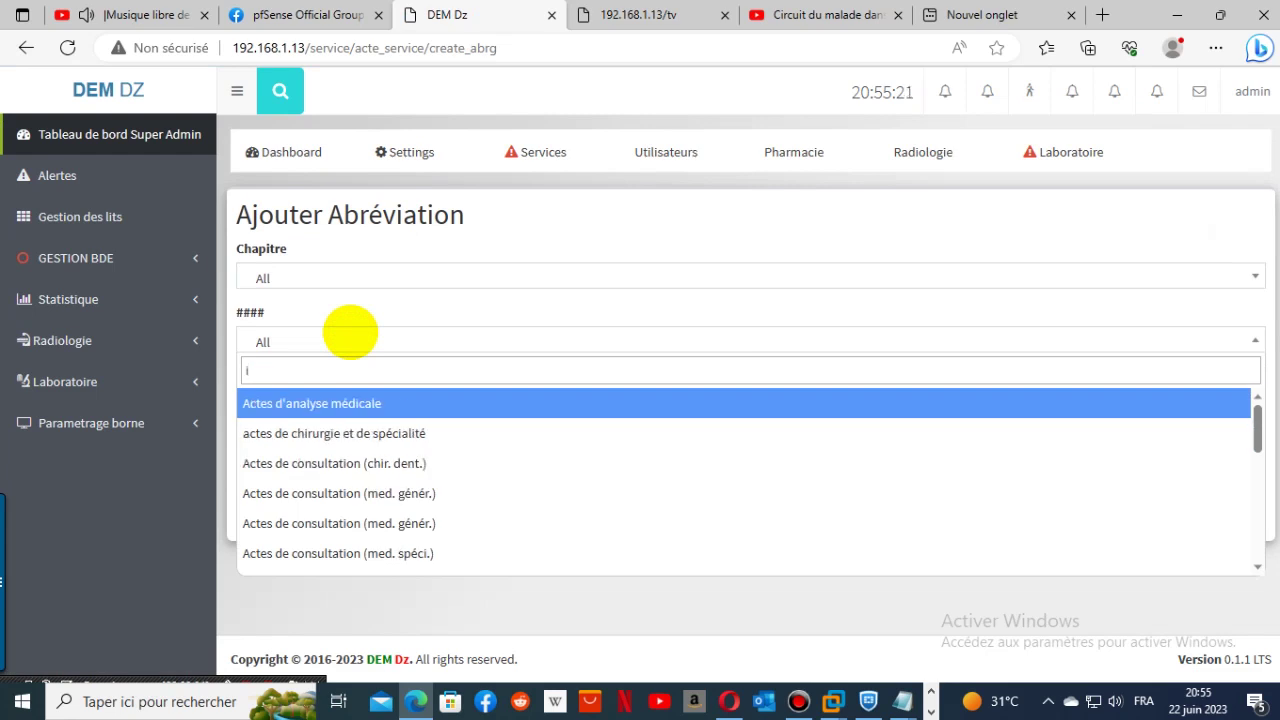
{"action": "type", "text": "n"}
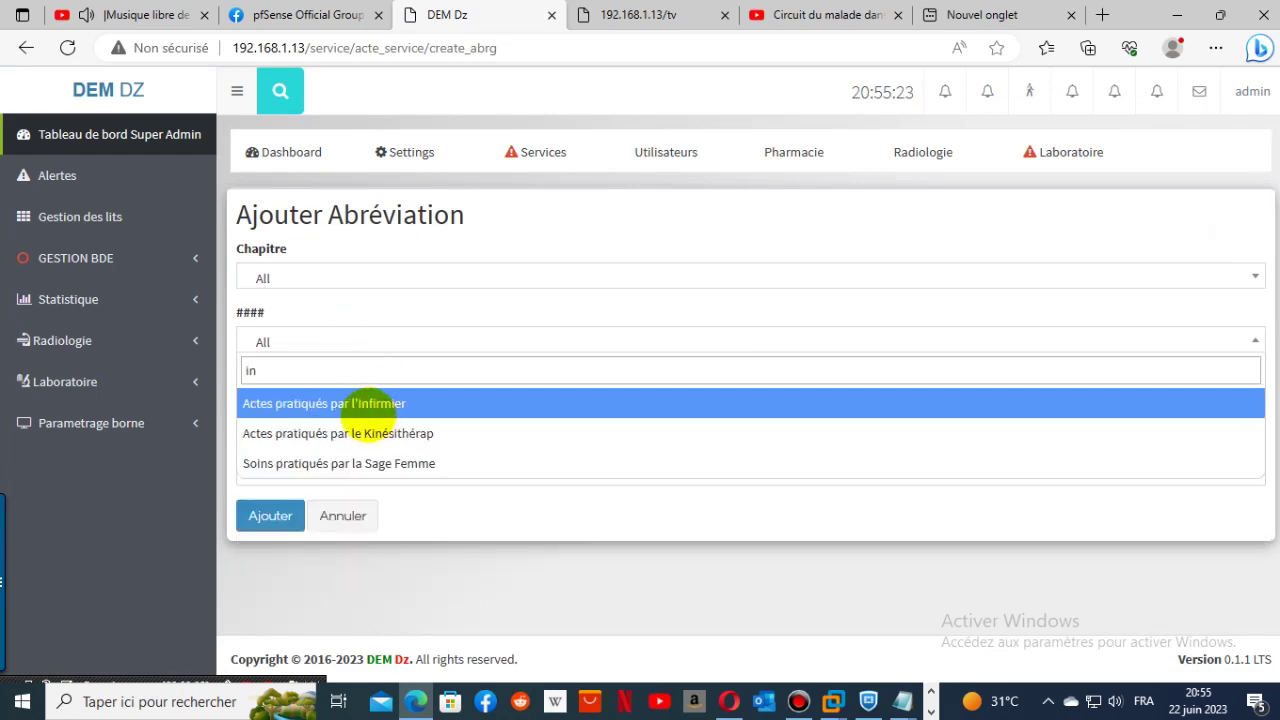
{"action": "left_click", "coordinate": [366, 410]}
{"action": "left_click", "coordinate": [357, 410]}
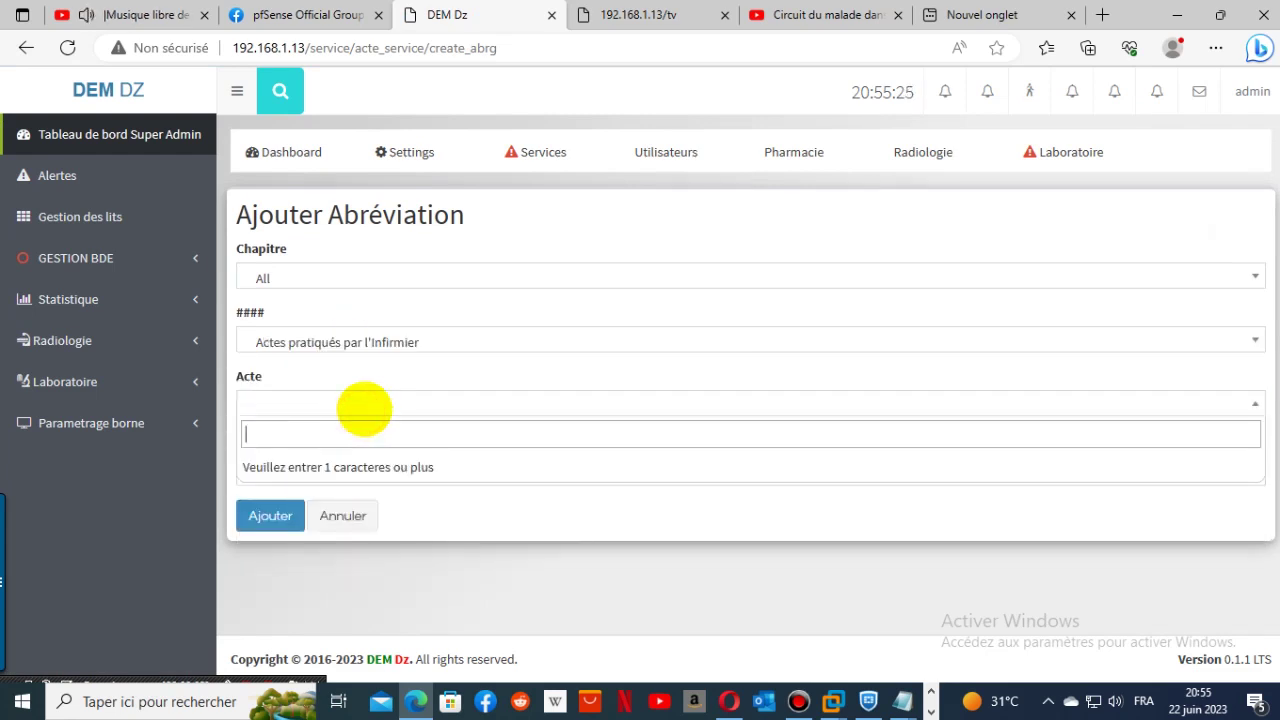
{"action": "type", "text": "i"}
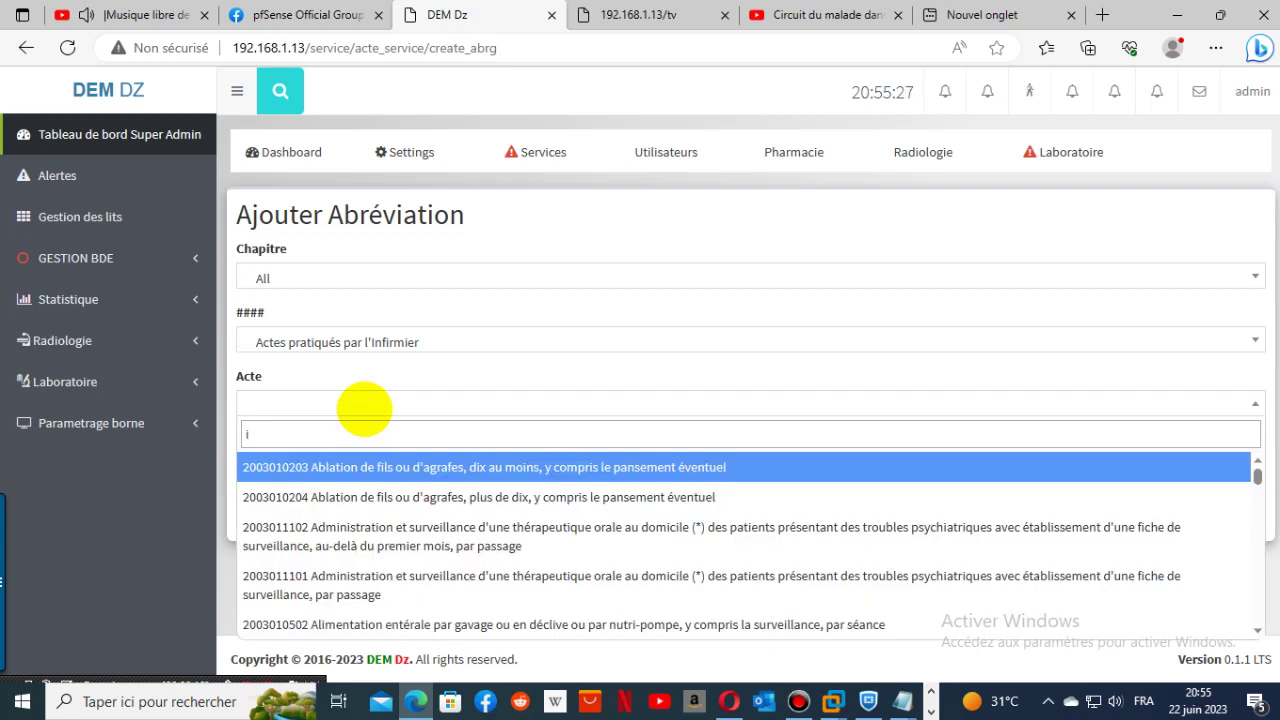
{"action": "key", "text": "BackSpace"}
{"action": "type", "text": "sutur"}
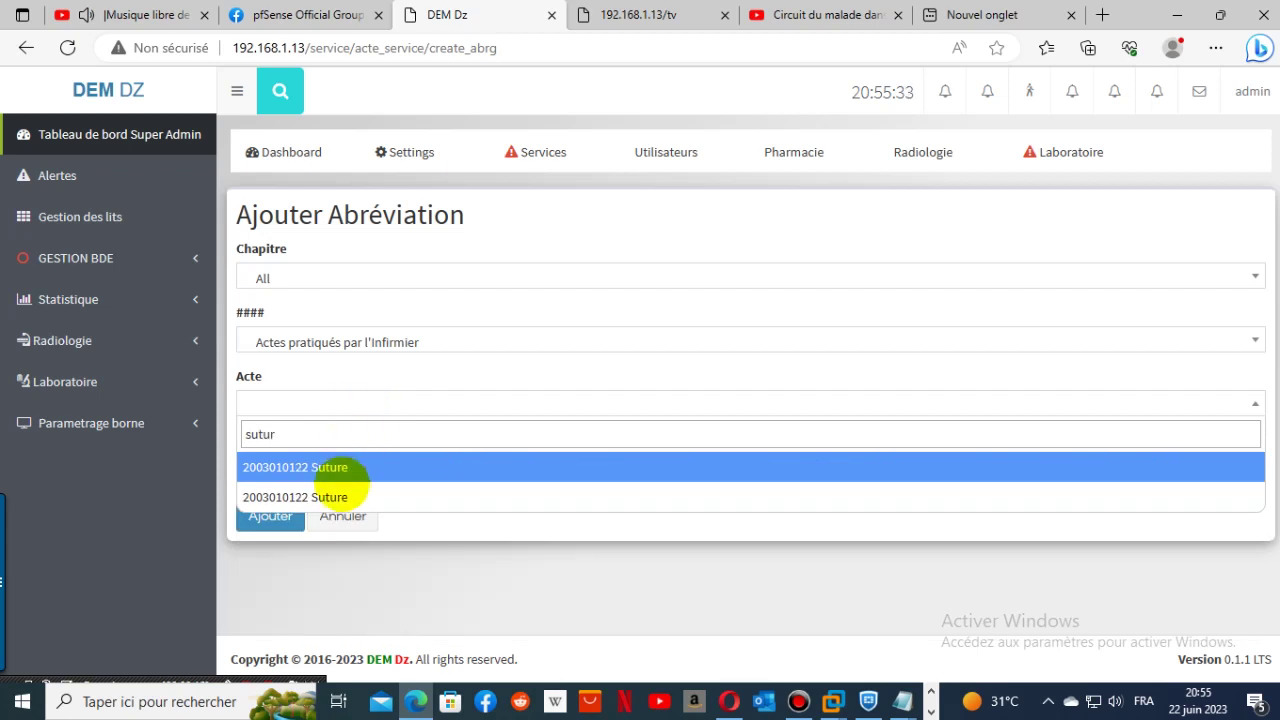
{"action": "left_click", "coordinate": [334, 492]}
{"action": "left_click", "coordinate": [348, 471]}
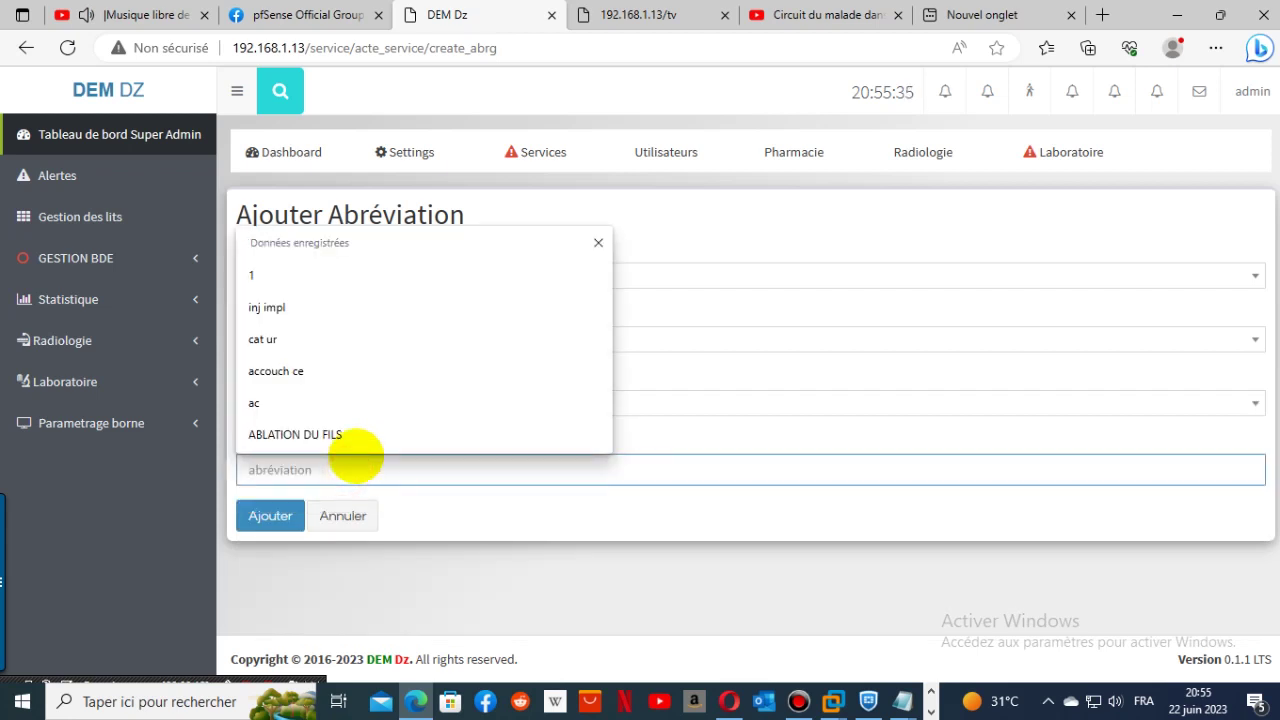
{"action": "type", "text": "suture"}
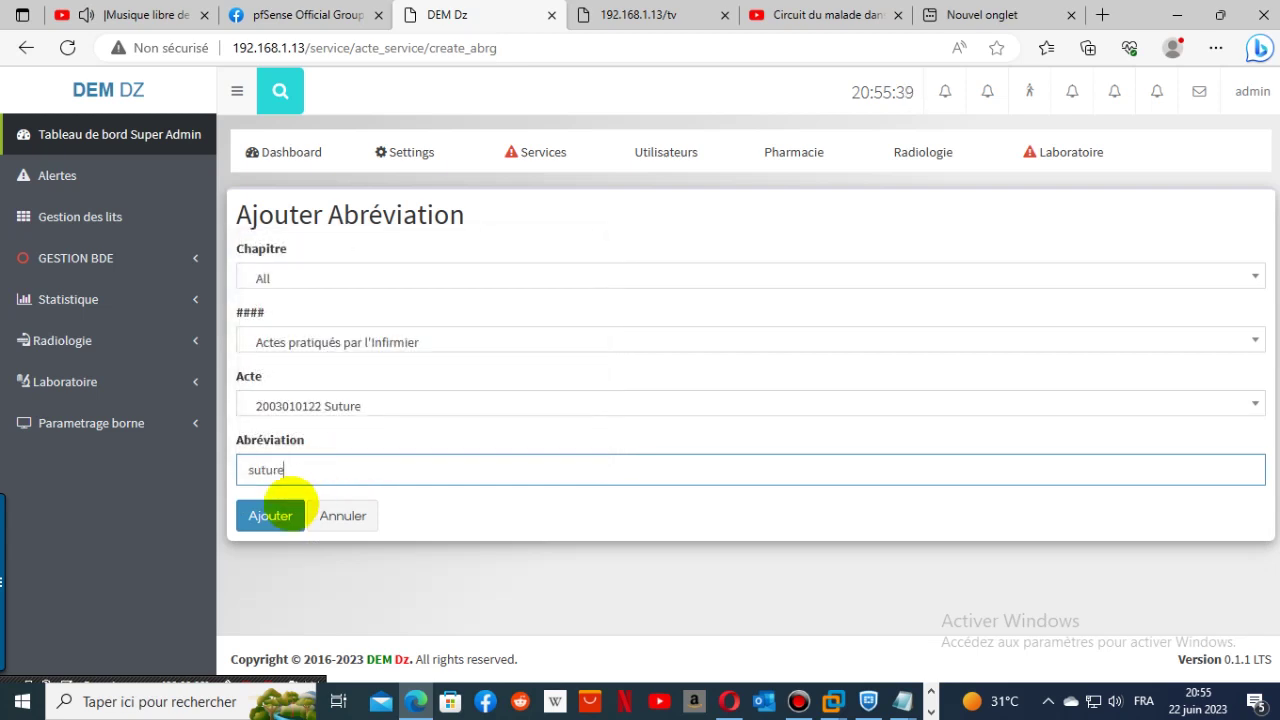
{"action": "left_click", "coordinate": [268, 516]}
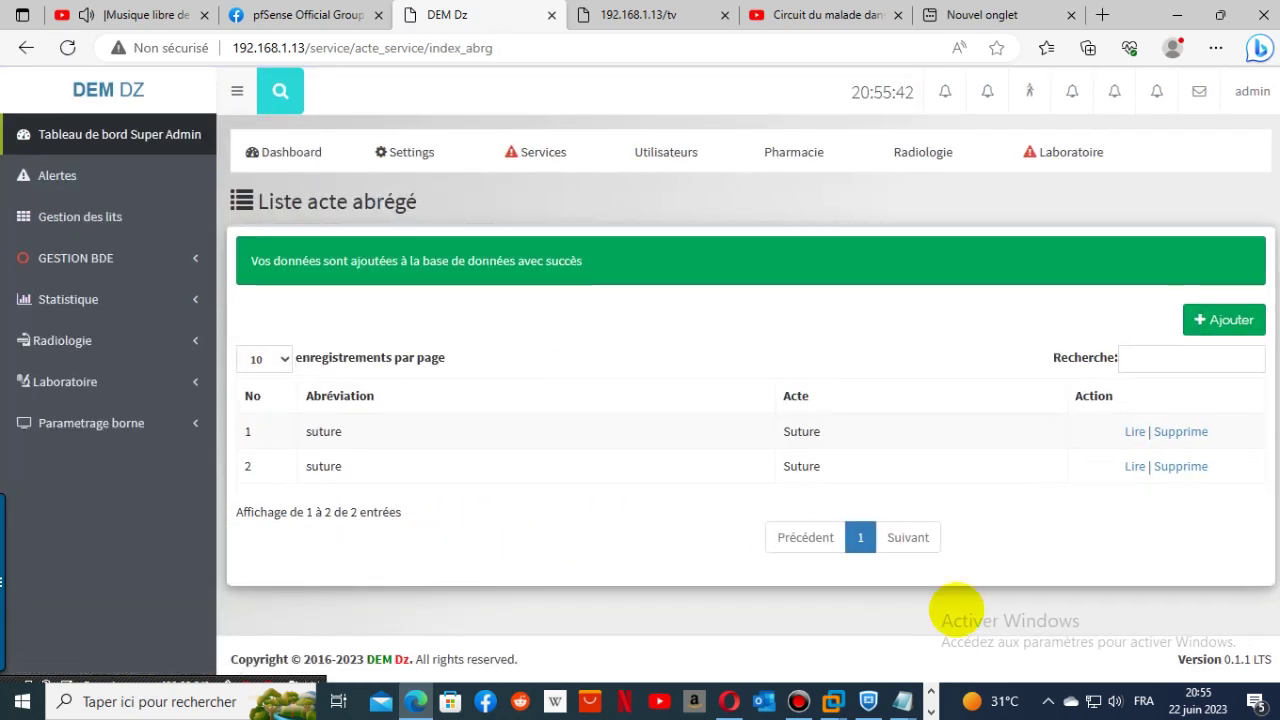
- Start a new abbreviation for Injection d'un implant sous-cutané under Actes pratiqués par l'Infirmier
{"action": "left_click", "coordinate": [1222, 320]}
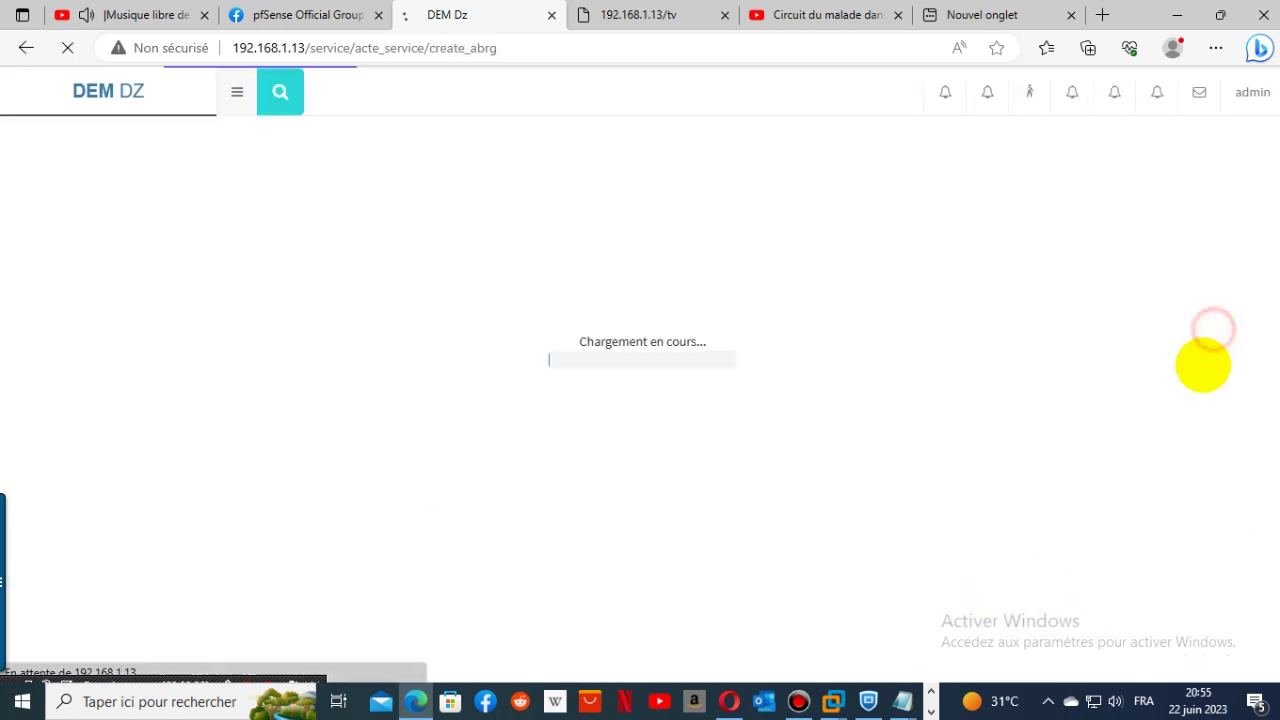
{"action": "left_click", "coordinate": [360, 402]}
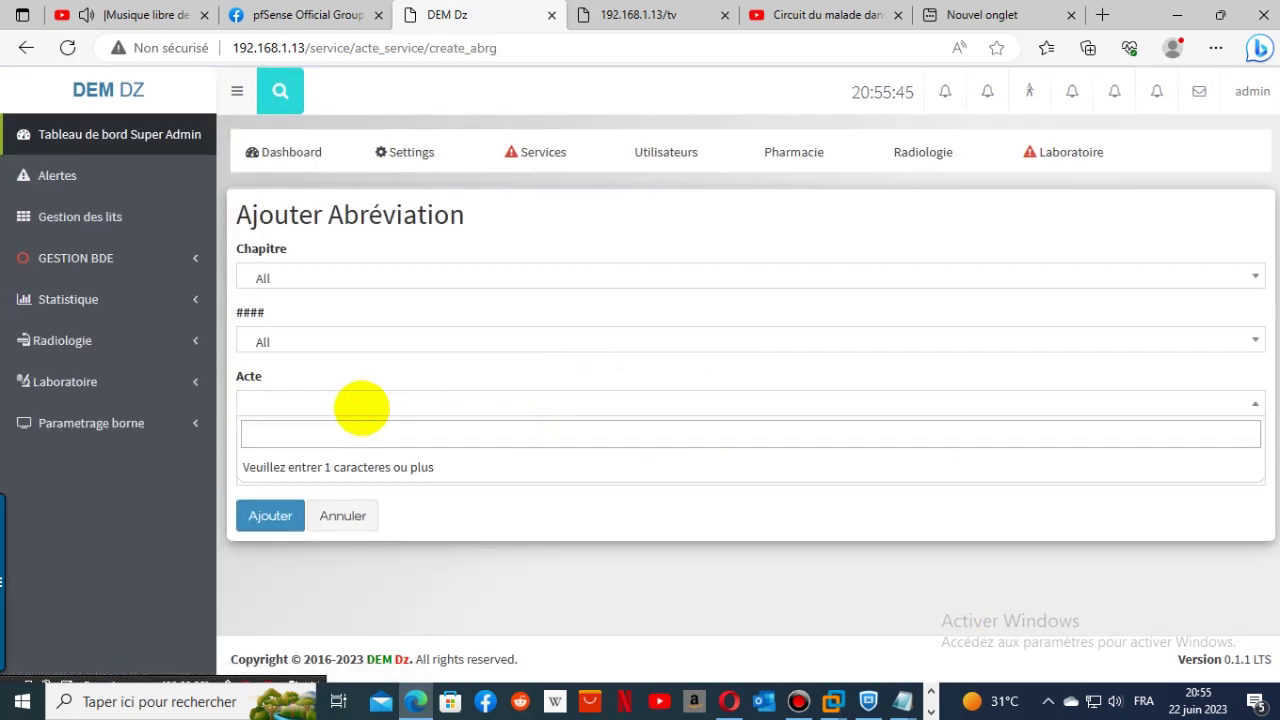
{"action": "left_click", "coordinate": [393, 332]}
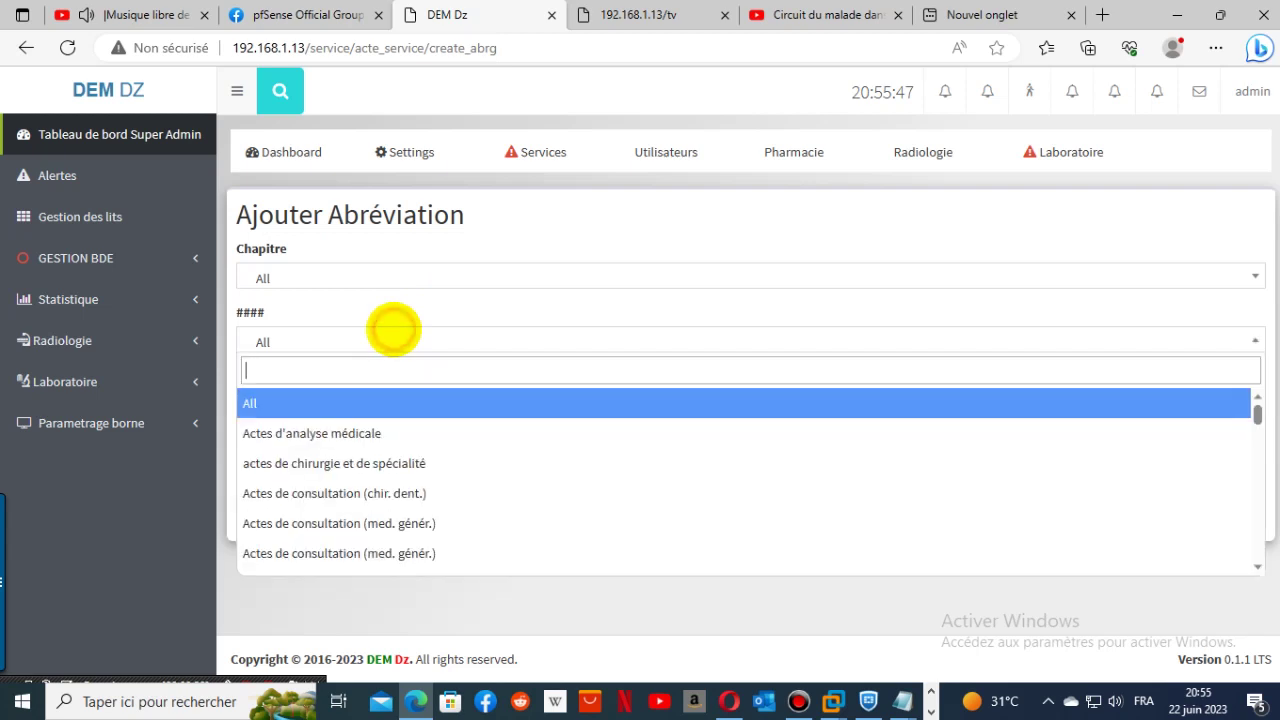
{"action": "type", "text": "in"}
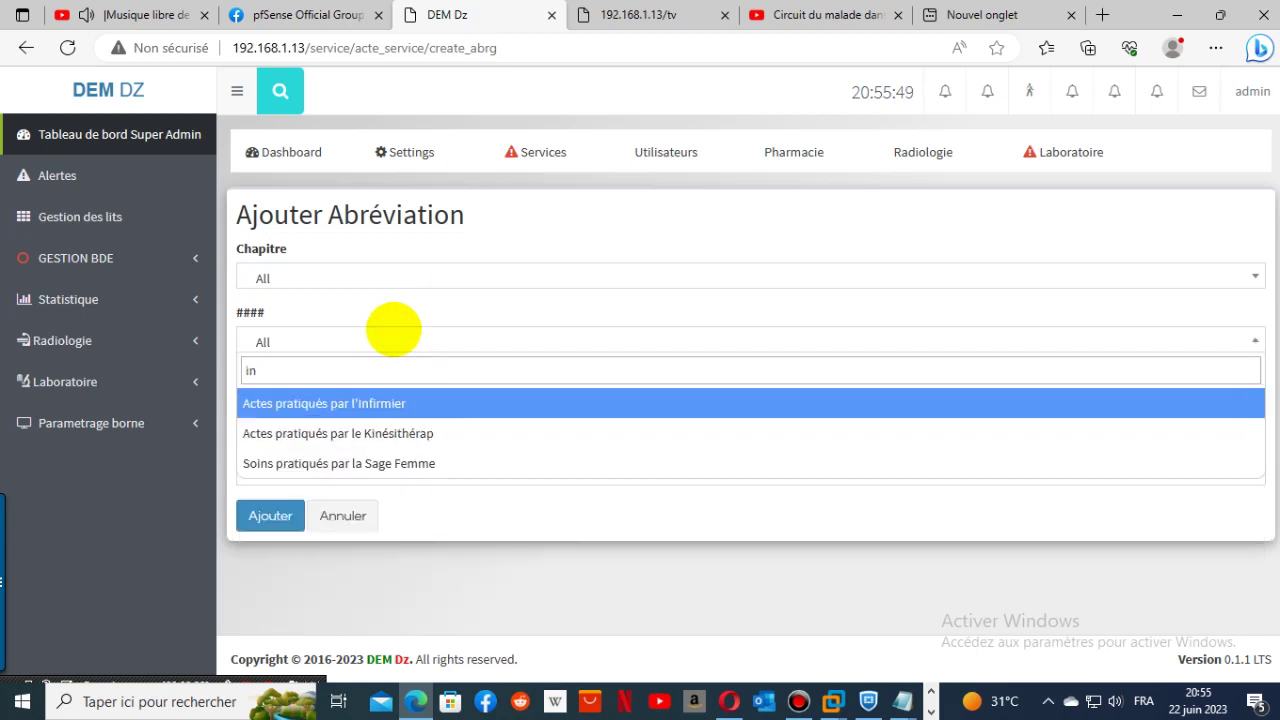
{"action": "type", "text": "f"}
{"action": "left_click", "coordinate": [362, 402]}
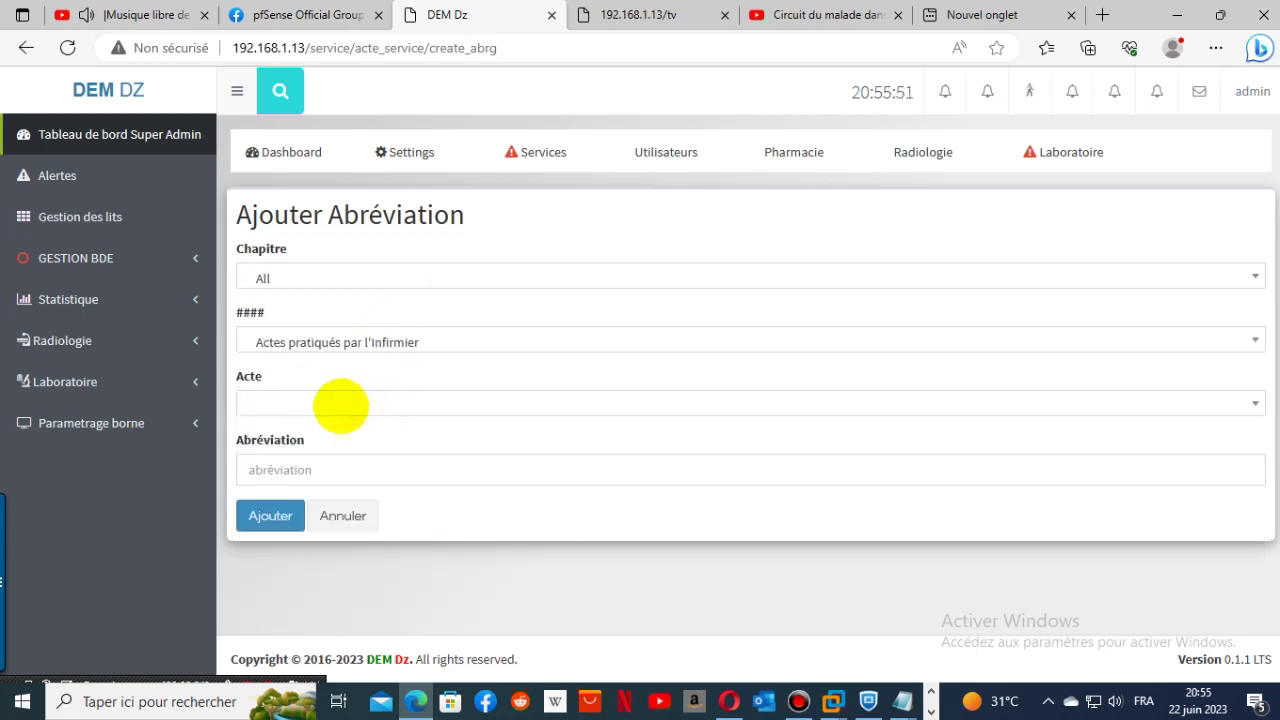
{"action": "left_click", "coordinate": [340, 405]}
{"action": "type", "text": "inje"}
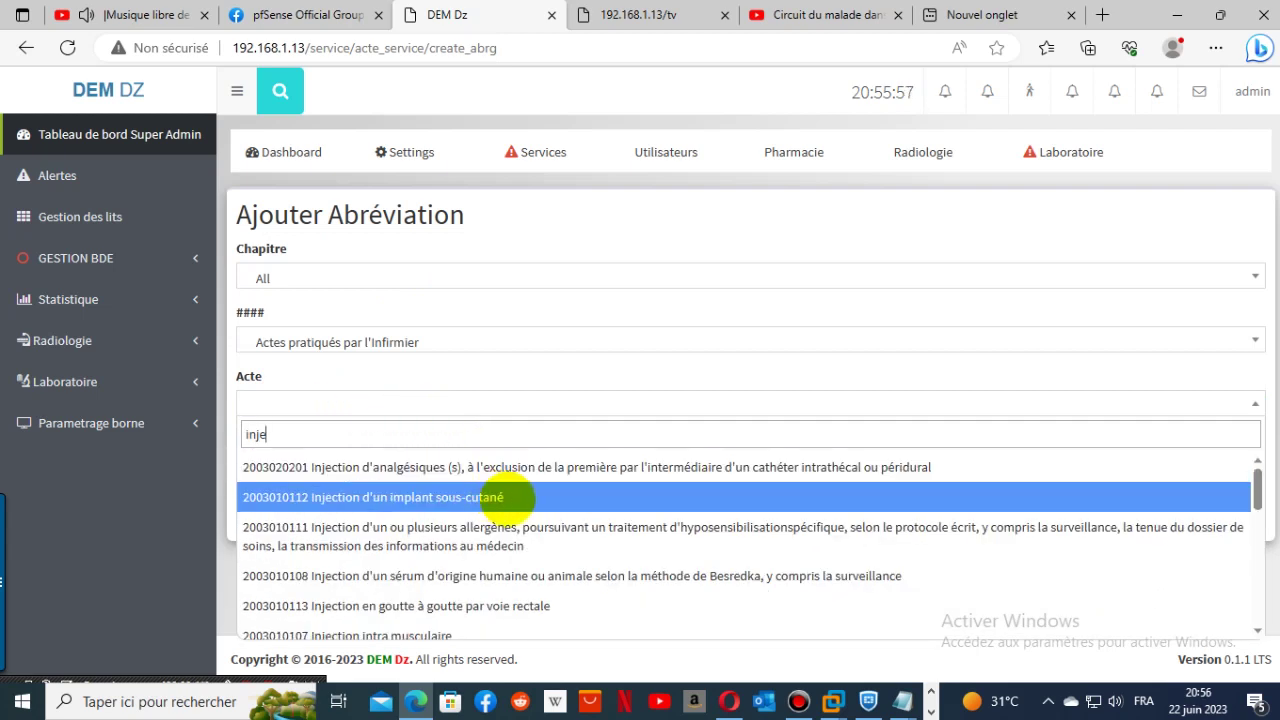
{"action": "left_click", "coordinate": [507, 497]}
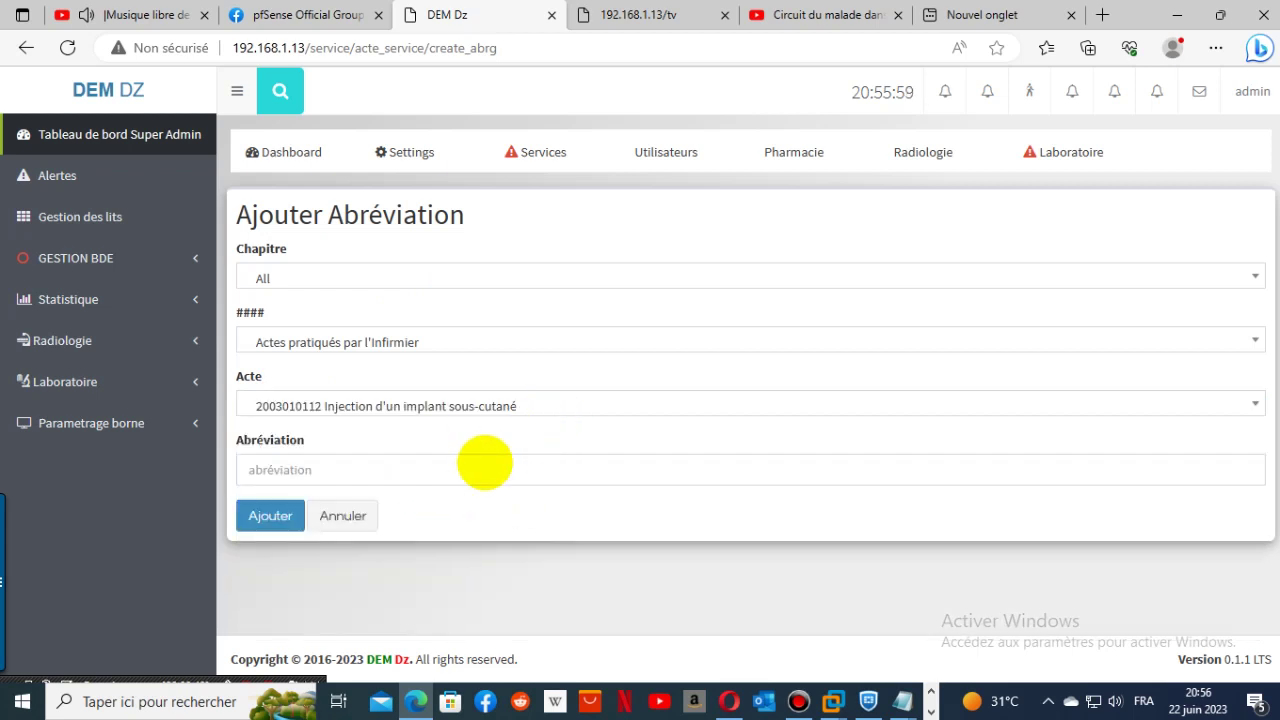
- Enter the abbreviation 'injection implant sous-cutané' and save it
{"action": "left_click", "coordinate": [475, 469]}
{"action": "type", "text": "in"}
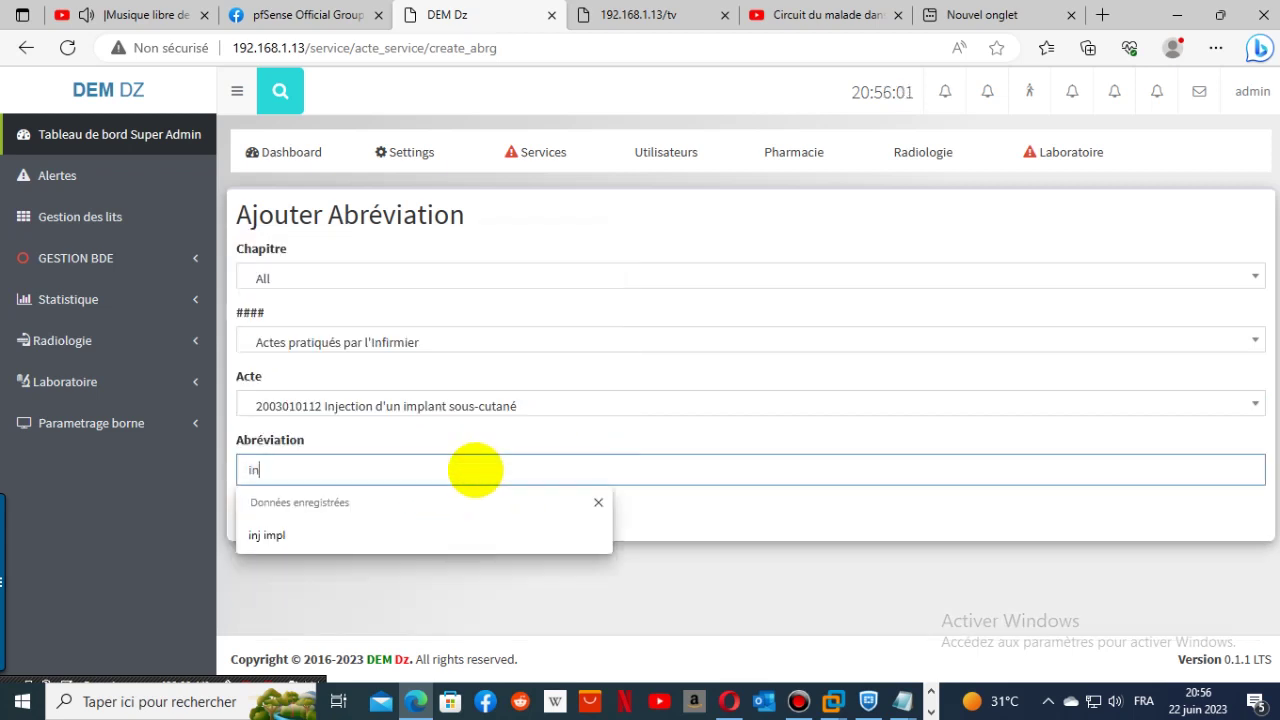
{"action": "type", "text": "ject"}
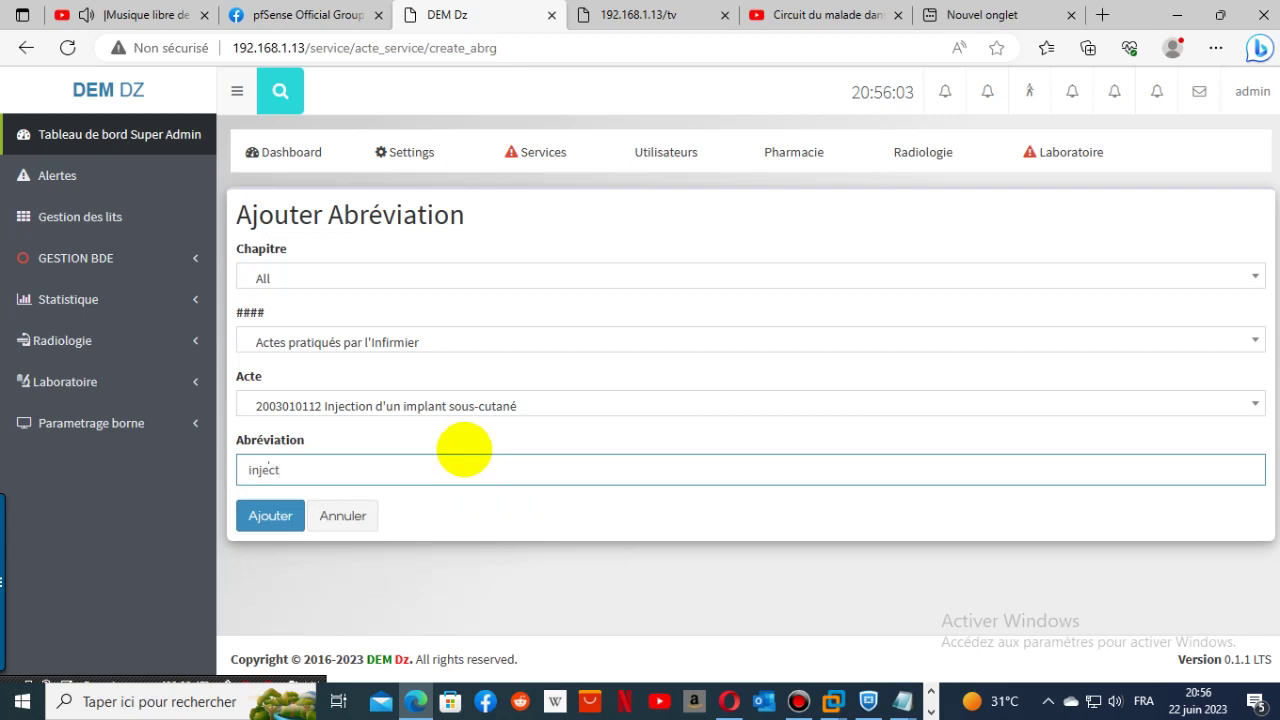
{"action": "type", "text": "ion implant sous-cutan"}
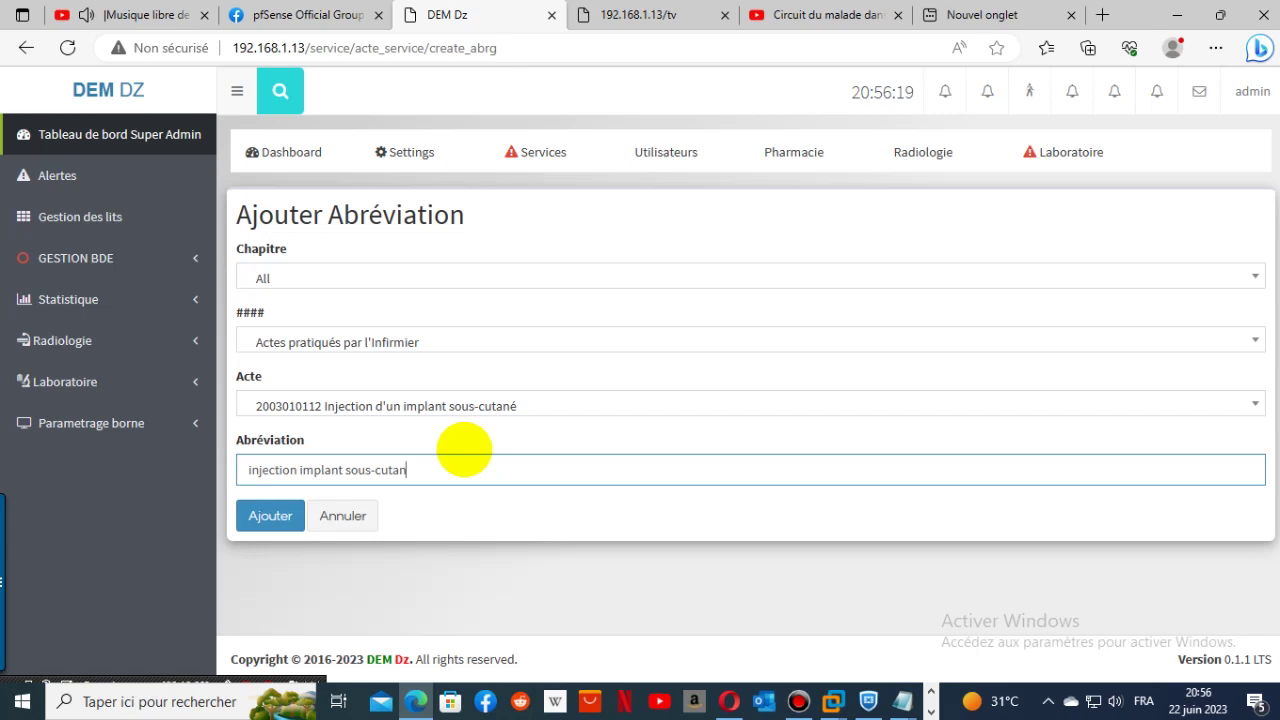
{"action": "type", "text": "é"}
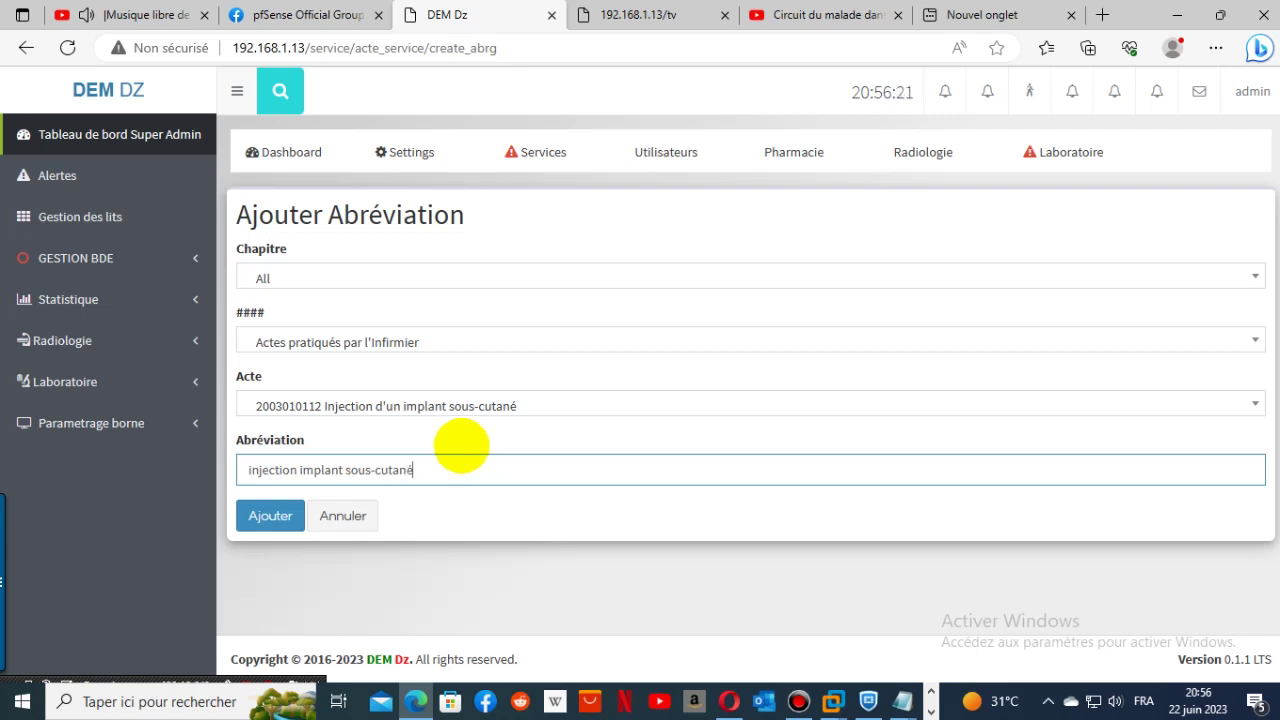
{"action": "left_click", "coordinate": [268, 515]}
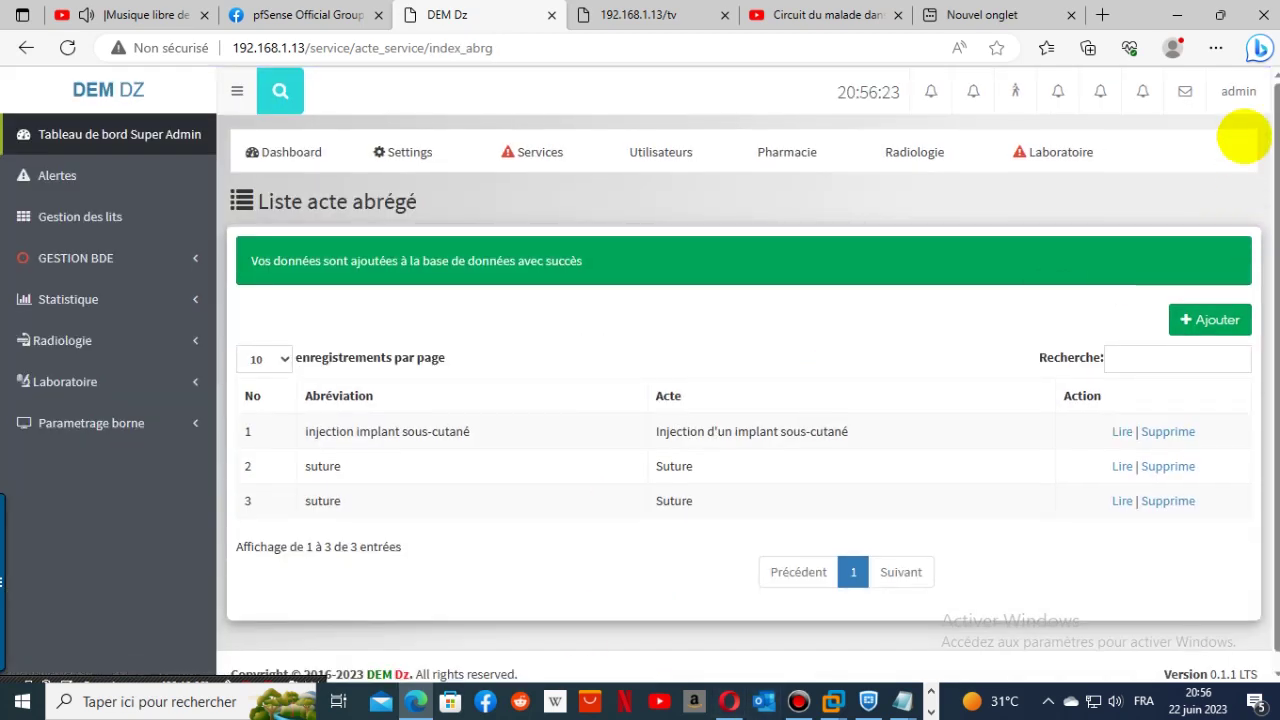
{"action": "left_click", "coordinate": [1239, 95]}
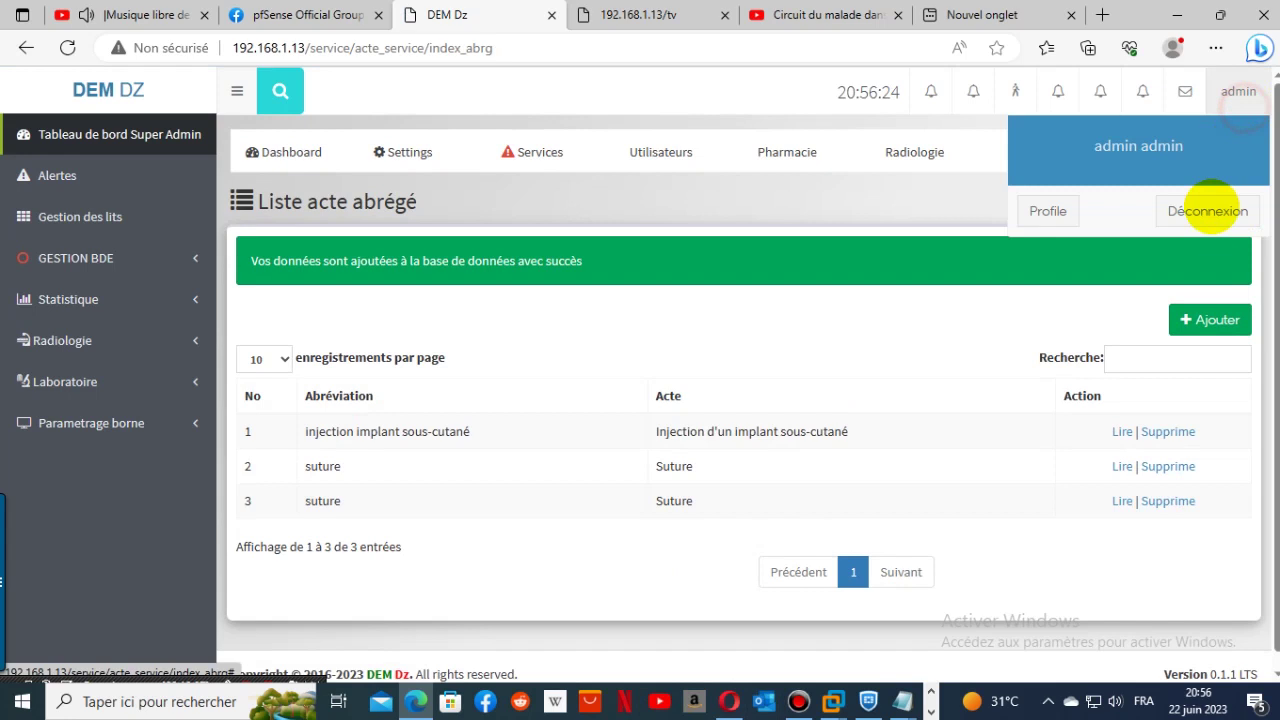
- Switch from the admin to the nurse account and open the Consultation history
{"action": "left_click", "coordinate": [1208, 211]}
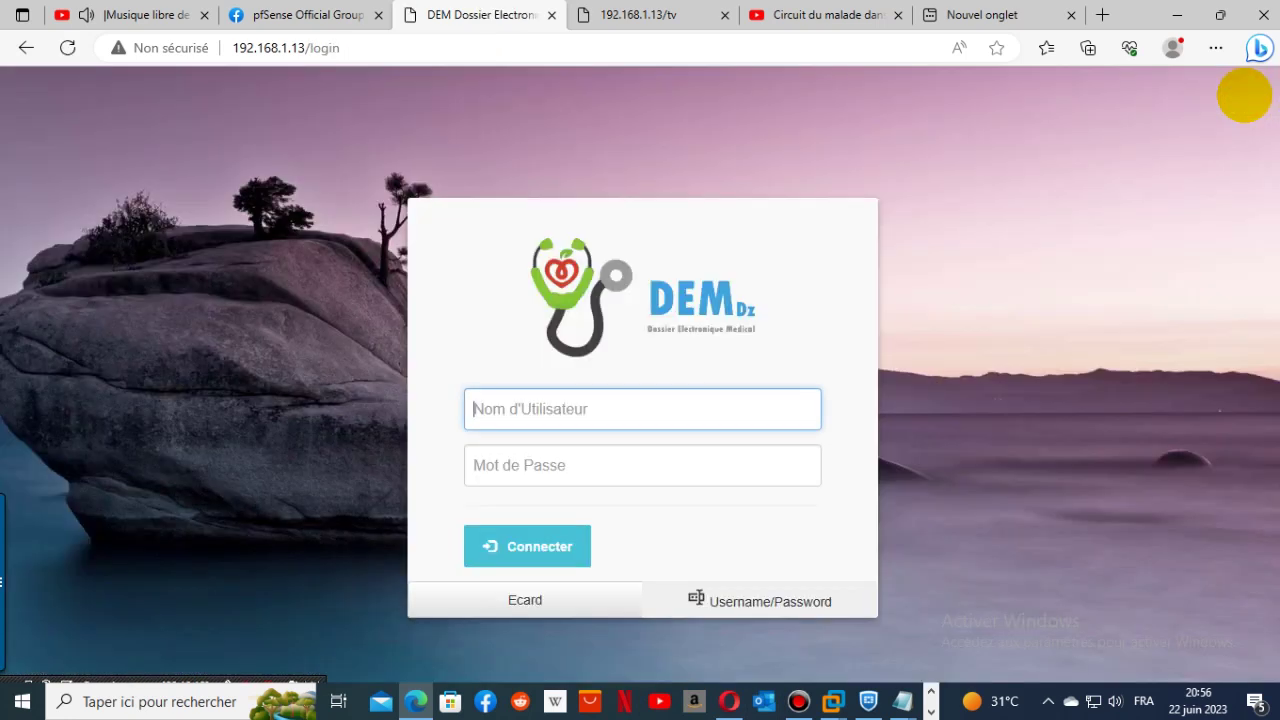
{"action": "left_click", "coordinate": [561, 414]}
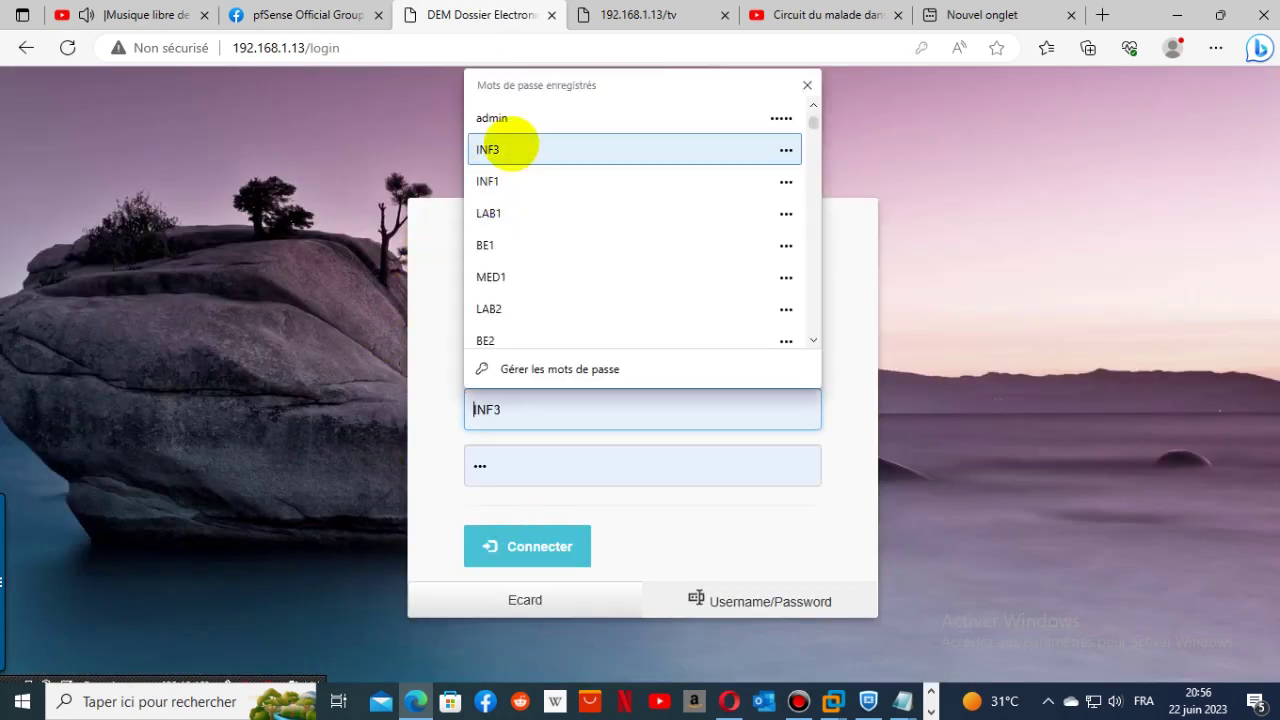
{"action": "left_click", "coordinate": [510, 146]}
{"action": "left_click", "coordinate": [507, 546]}
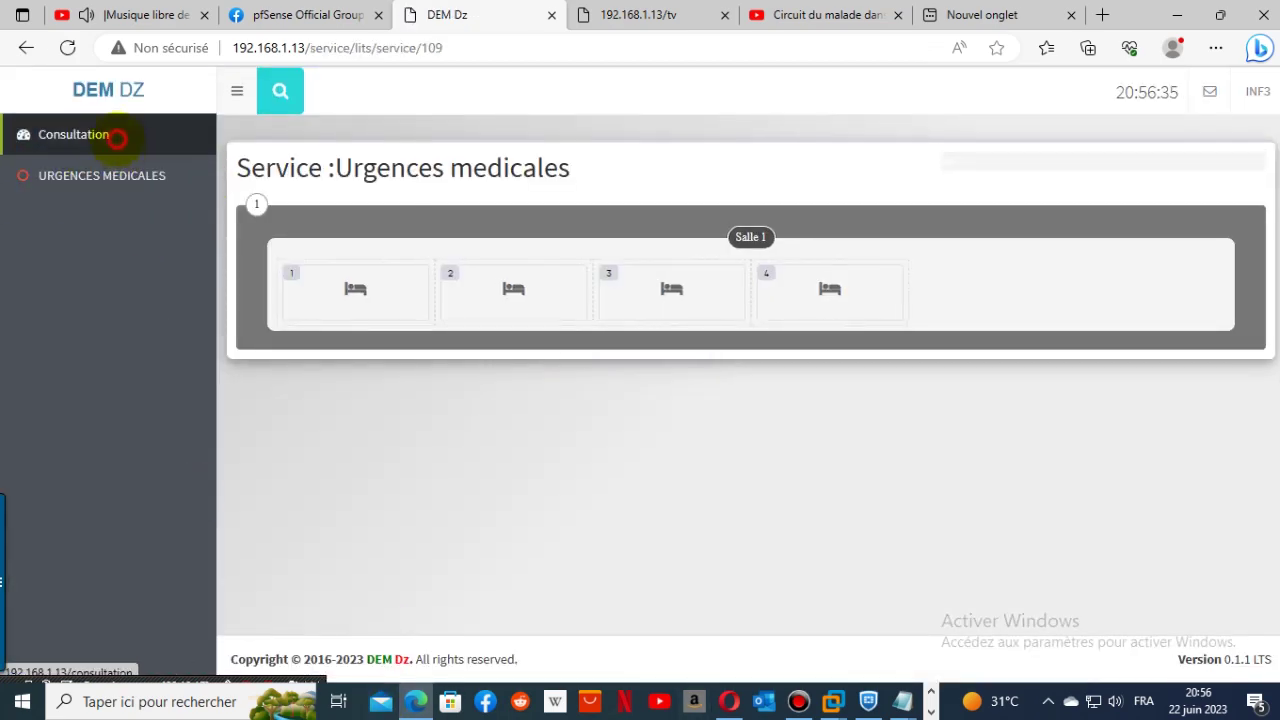
{"action": "left_click", "coordinate": [112, 137]}
{"action": "left_click", "coordinate": [776, 147]}
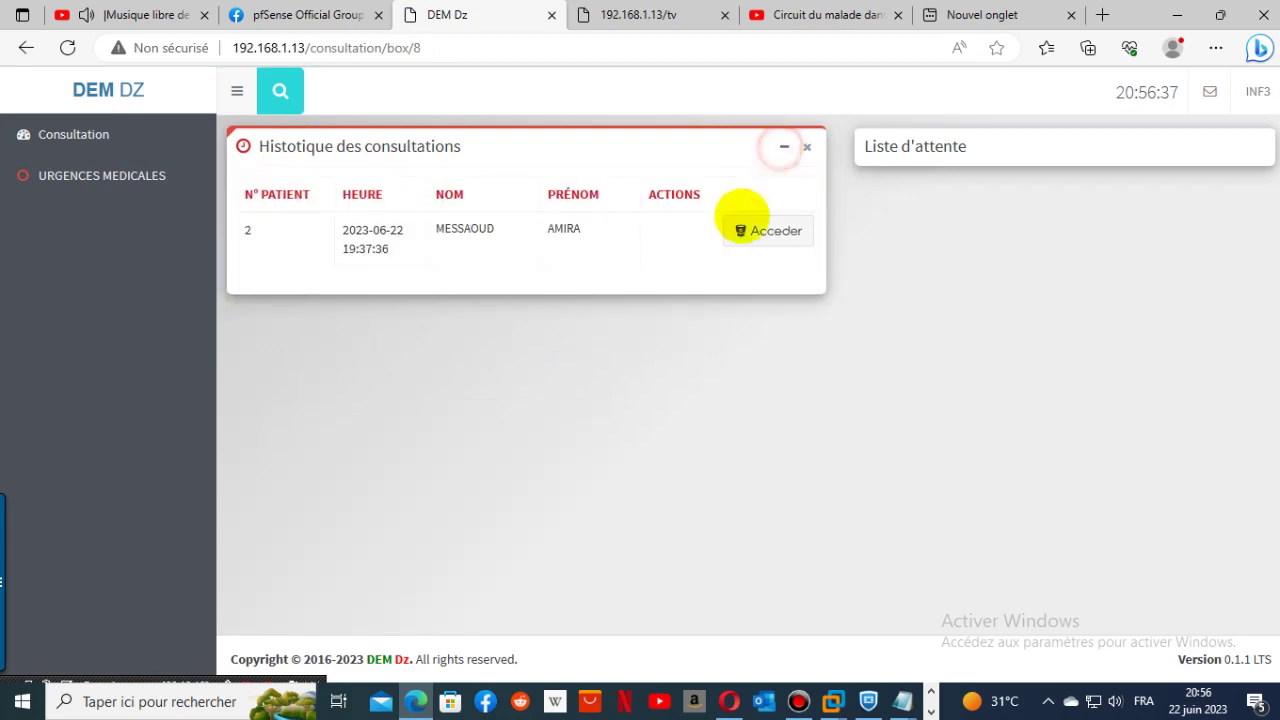
- Open the patient's consultation, keep act injection implant sous-cutané, and set Medecin to INF3 INF3
{"action": "left_click", "coordinate": [745, 234]}
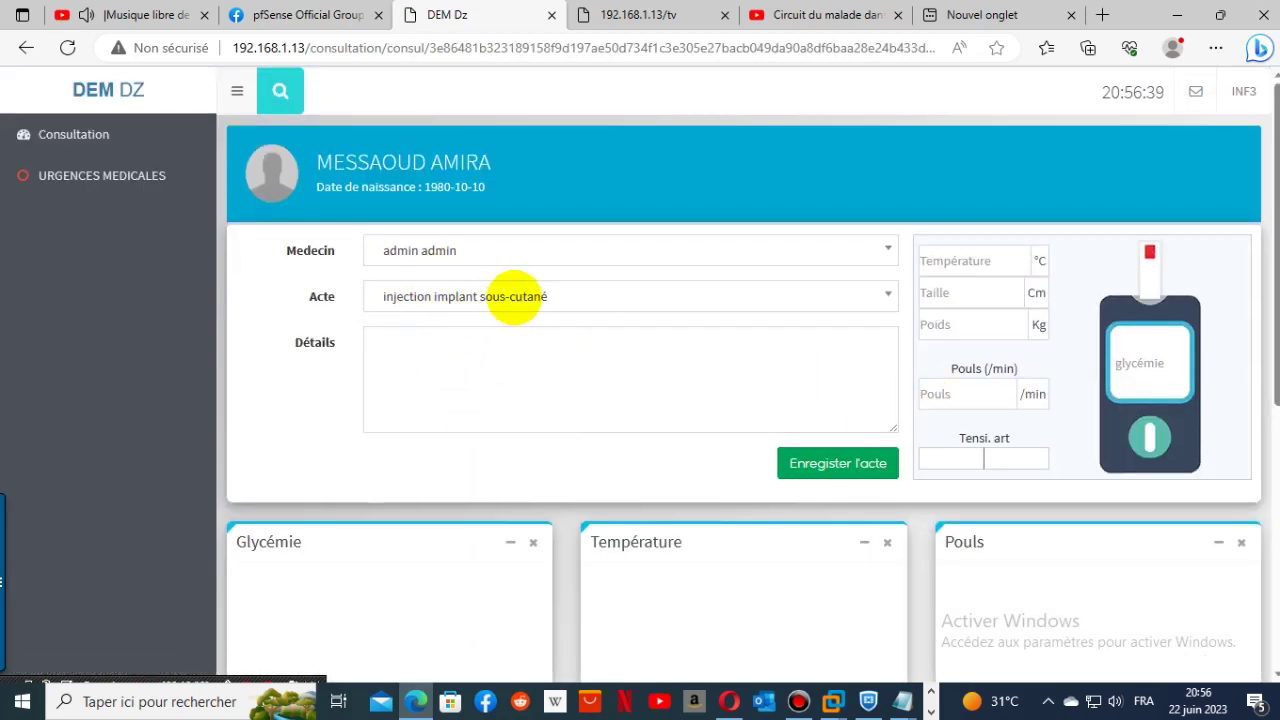
{"action": "left_click", "coordinate": [513, 296]}
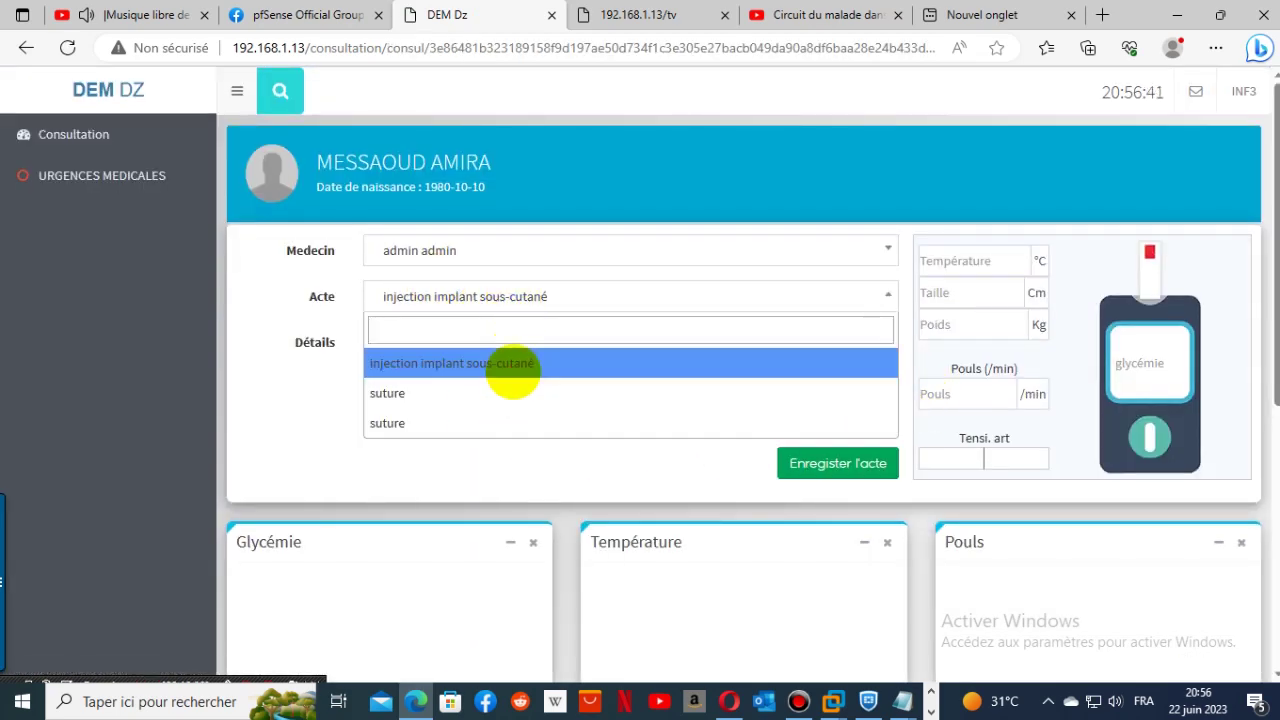
{"action": "left_click", "coordinate": [510, 366]}
{"action": "left_click", "coordinate": [508, 252]}
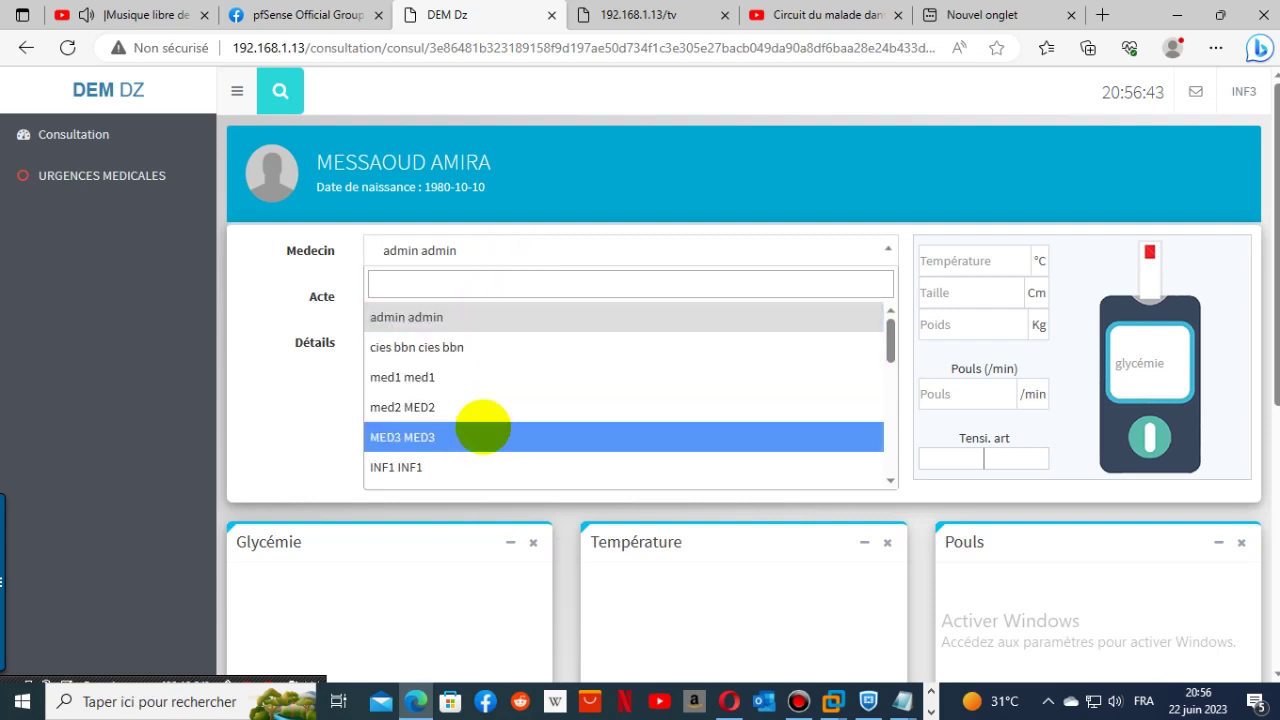
{"action": "scroll", "coordinate": [471, 451], "scroll_direction": "down", "scroll_amount": 2}
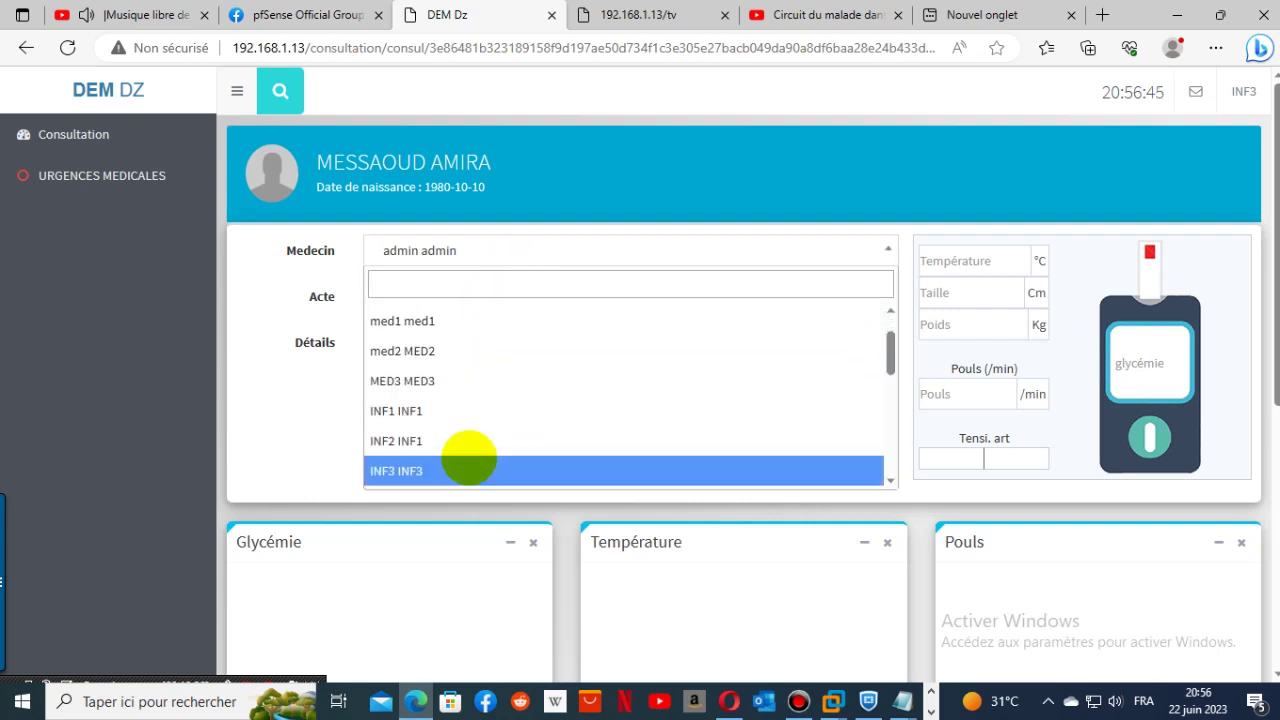
{"action": "left_click", "coordinate": [469, 458]}
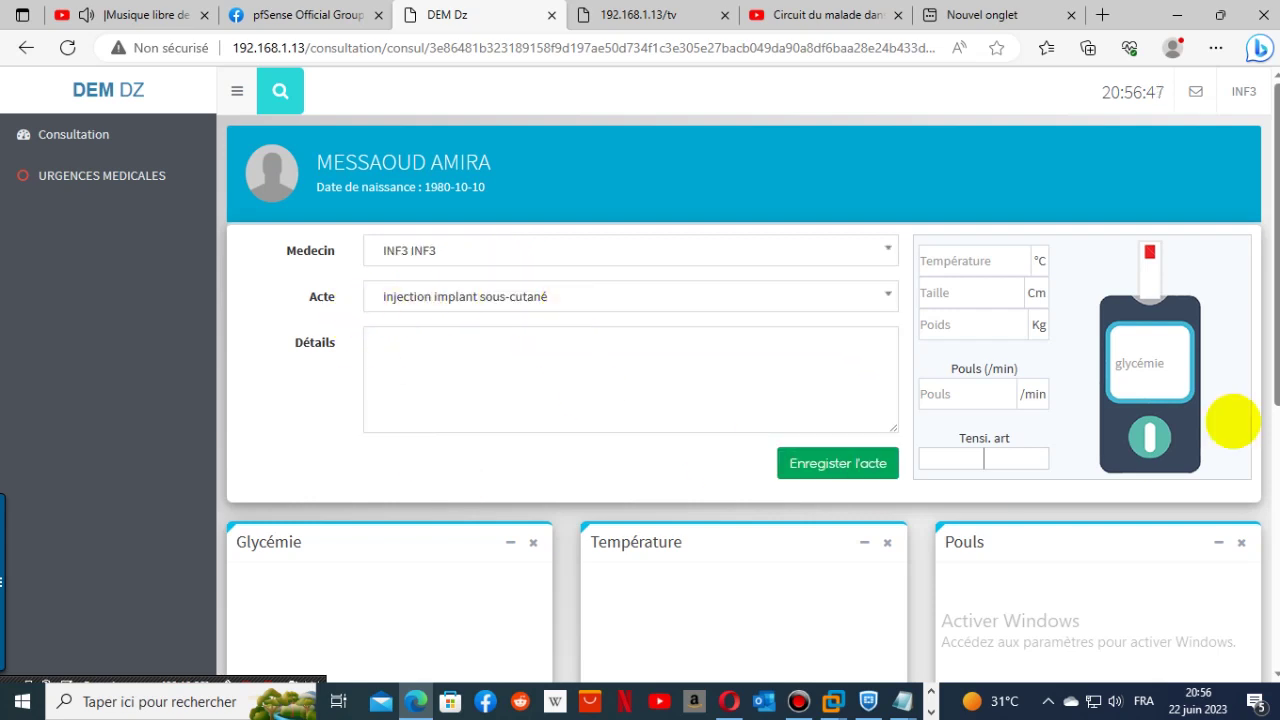
- Fill in the vitals: weight 80, pulse 90, blood pressure 12/6, glycémie 1
{"action": "left_click", "coordinate": [975, 260]}
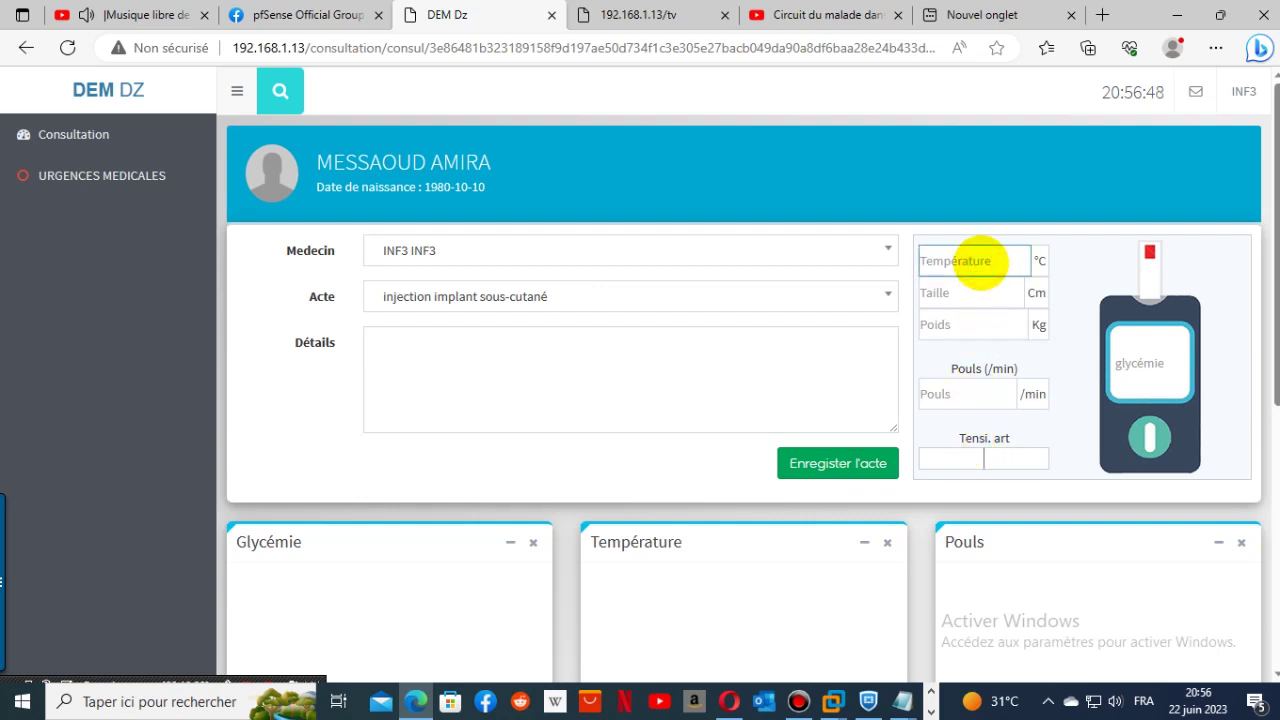
{"action": "type", "text": "37"}
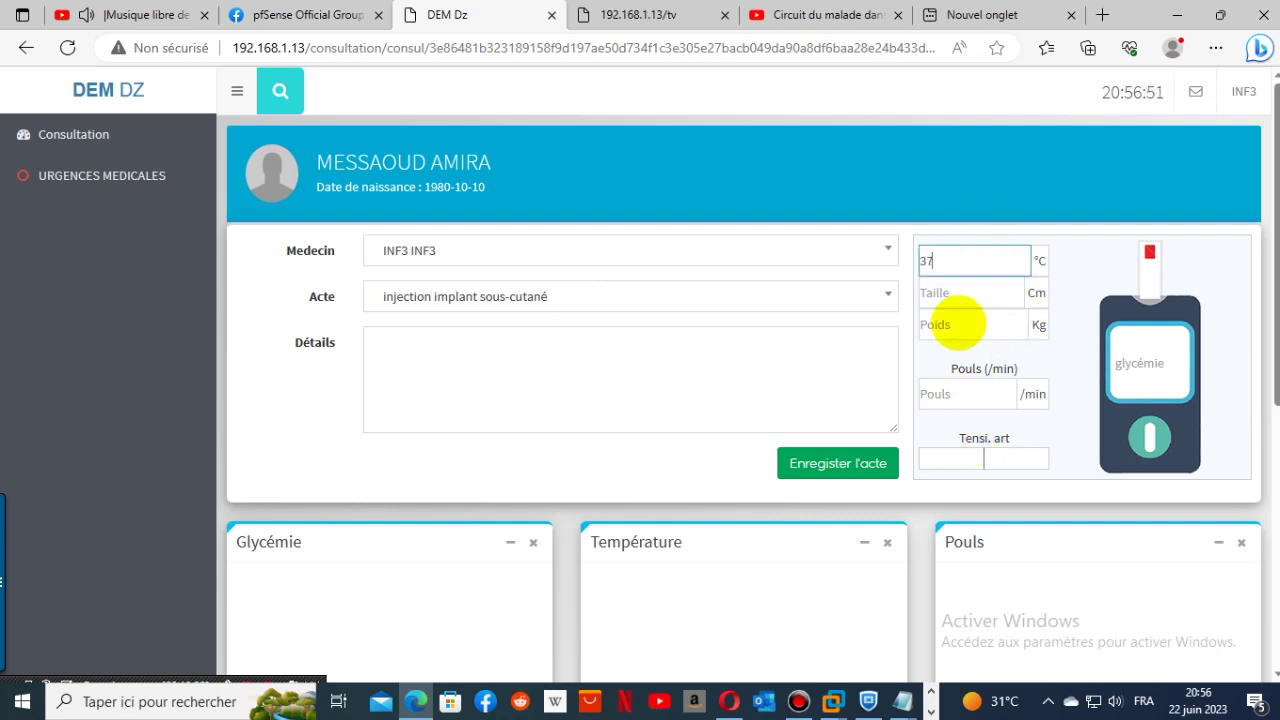
{"action": "left_click", "coordinate": [951, 296]}
{"action": "type", "text": "10"}
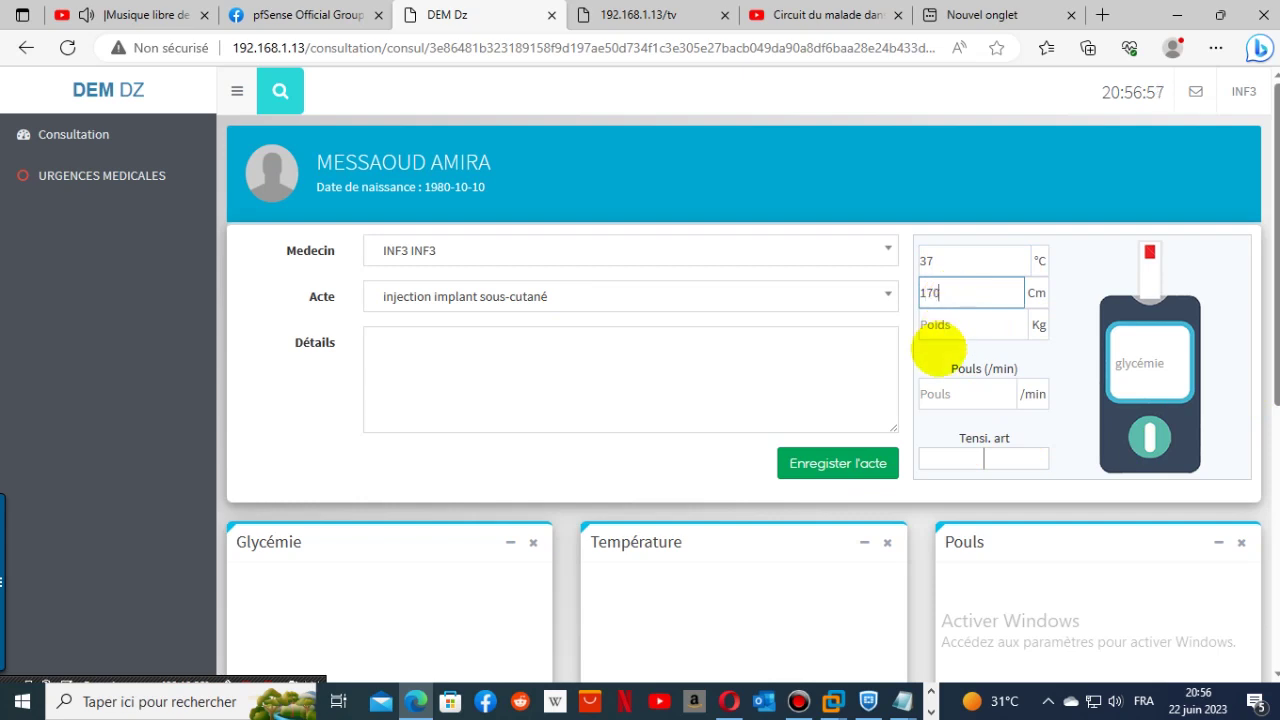
{"action": "left_click", "coordinate": [941, 324]}
{"action": "type", "text": "8"}
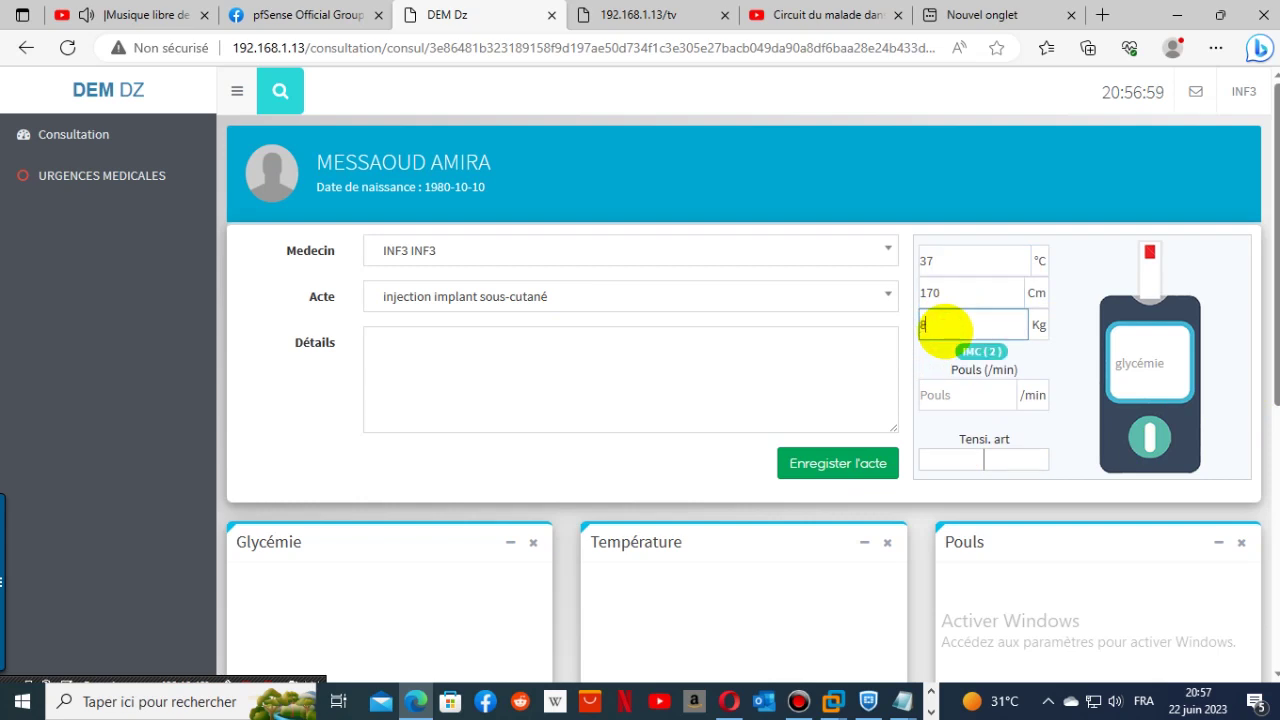
{"action": "type", "text": "0"}
{"action": "left_click", "coordinate": [950, 396]}
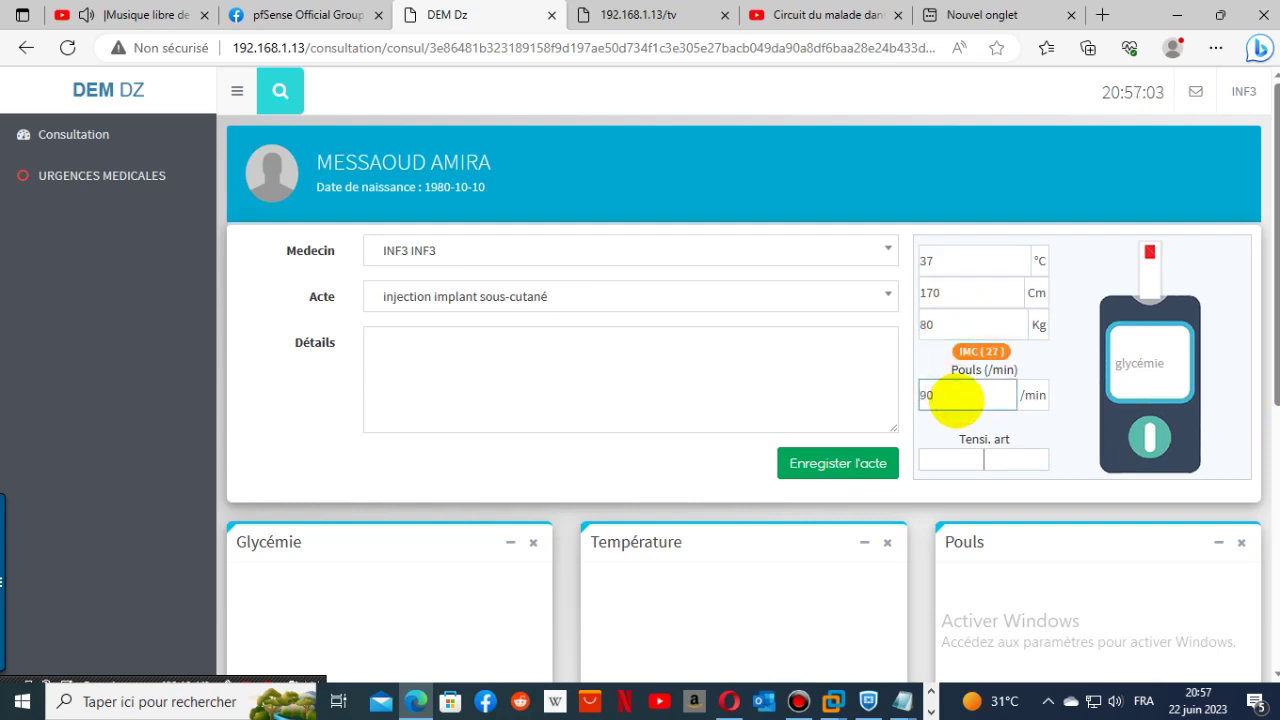
{"action": "left_click", "coordinate": [958, 461]}
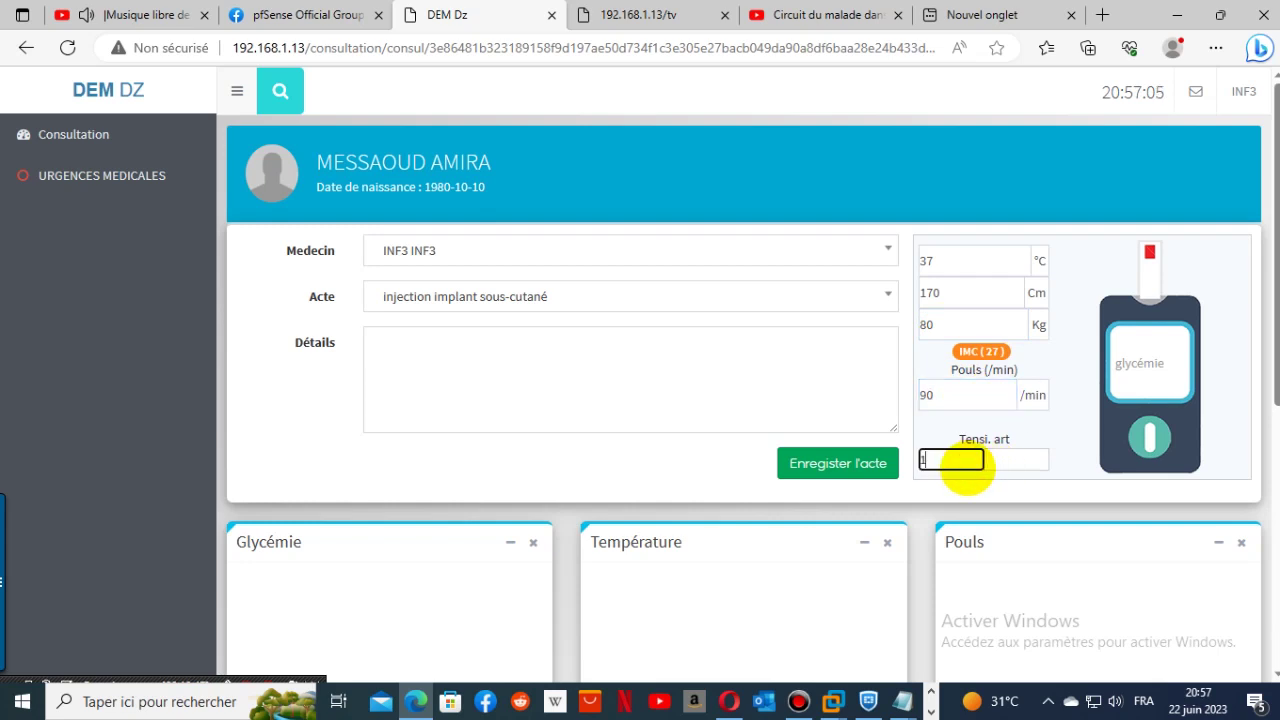
{"action": "left_click", "coordinate": [1015, 459]}
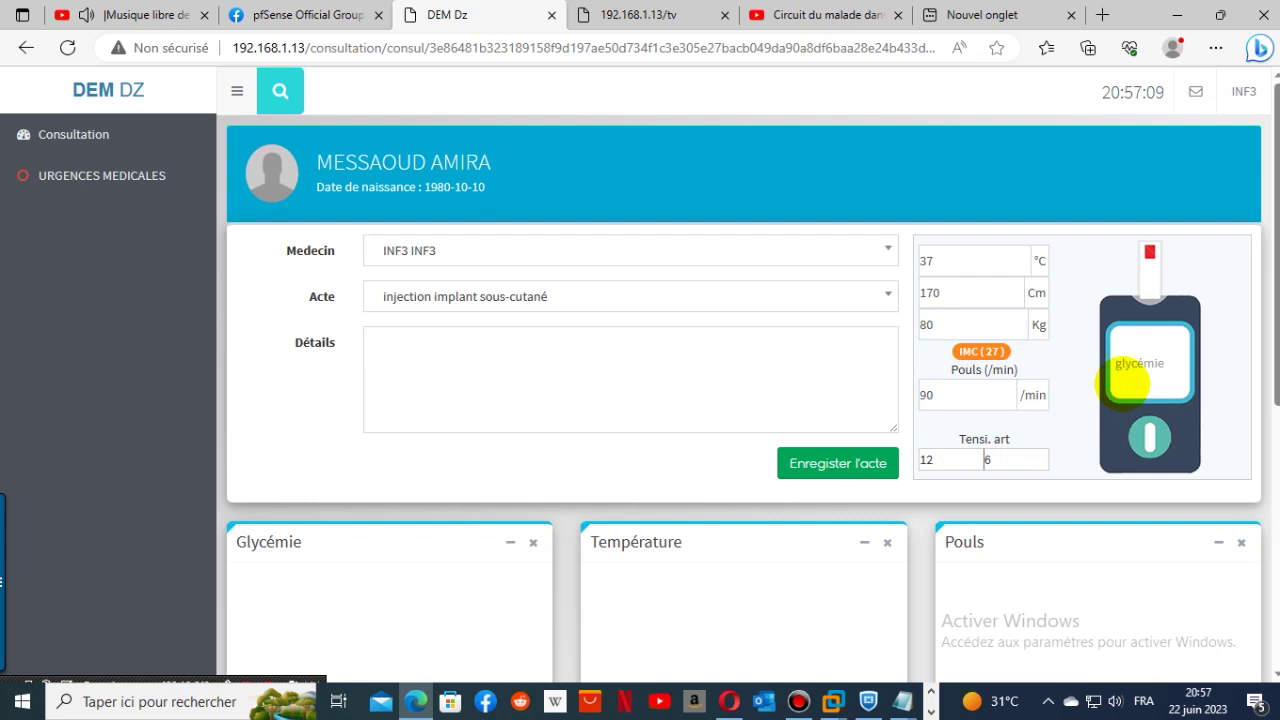
{"action": "scroll", "coordinate": [1118, 175], "scroll_direction": "down", "scroll_amount": 3}
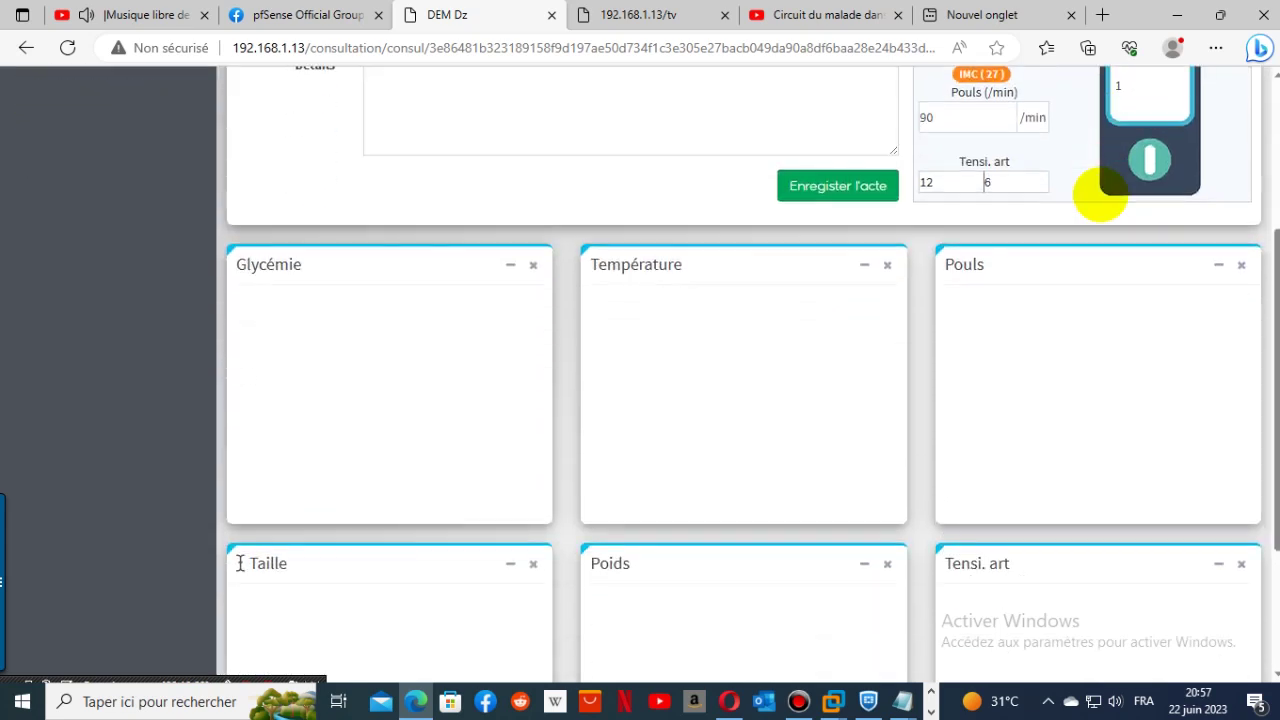
{"action": "scroll", "coordinate": [745, 258], "scroll_direction": "up", "scroll_amount": 3}
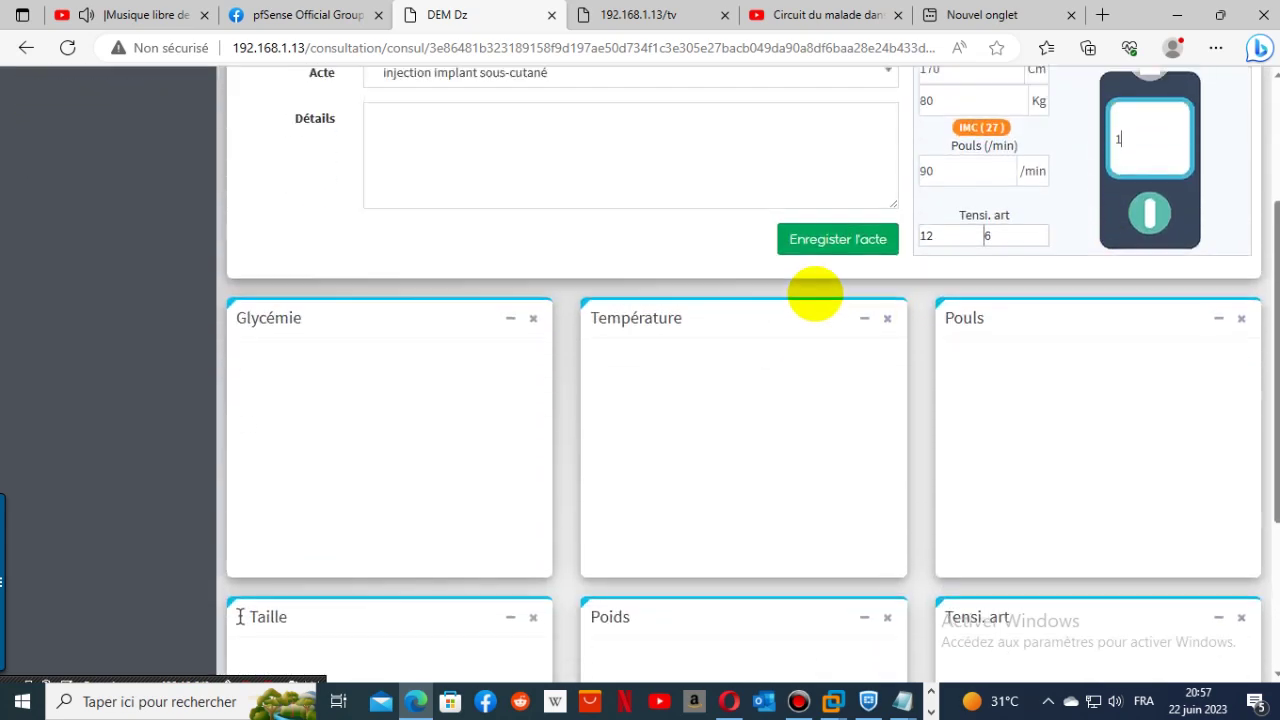
- Add detail 'ras', record the act, and review the saved entry and charts
{"action": "left_click", "coordinate": [636, 391]}
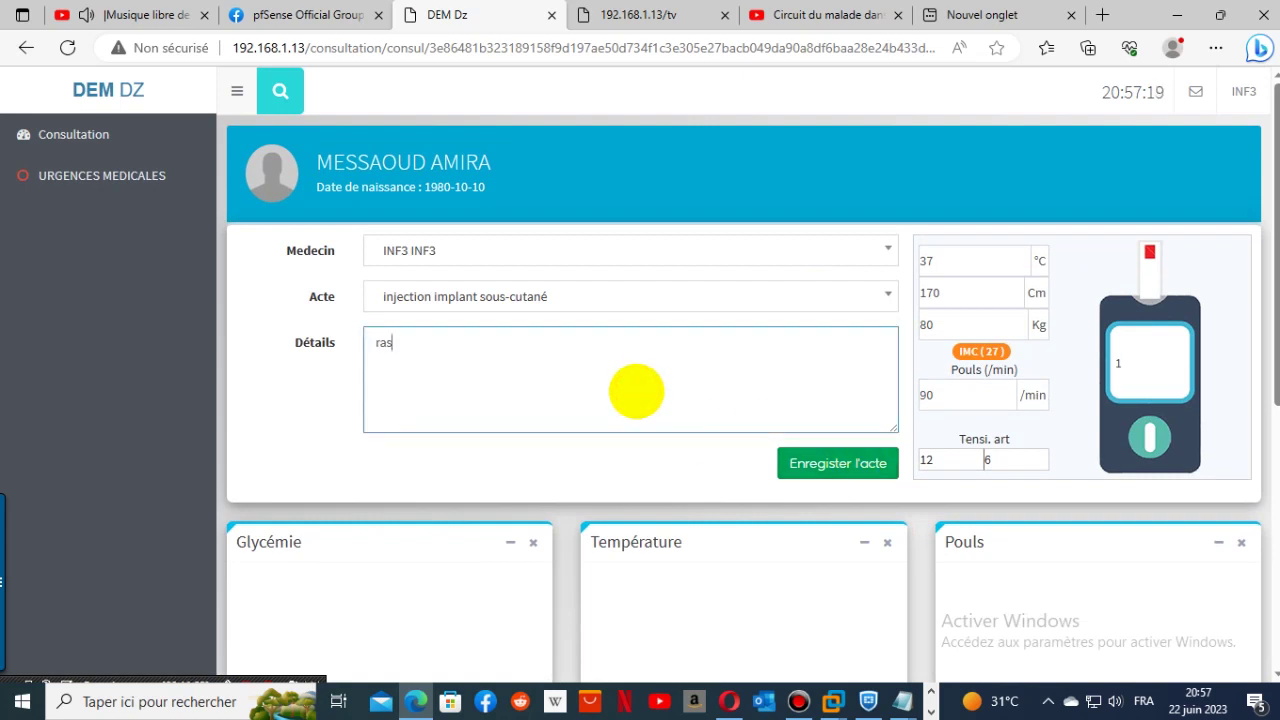
{"action": "scroll", "coordinate": [880, 525], "scroll_direction": "down", "scroll_amount": 1}
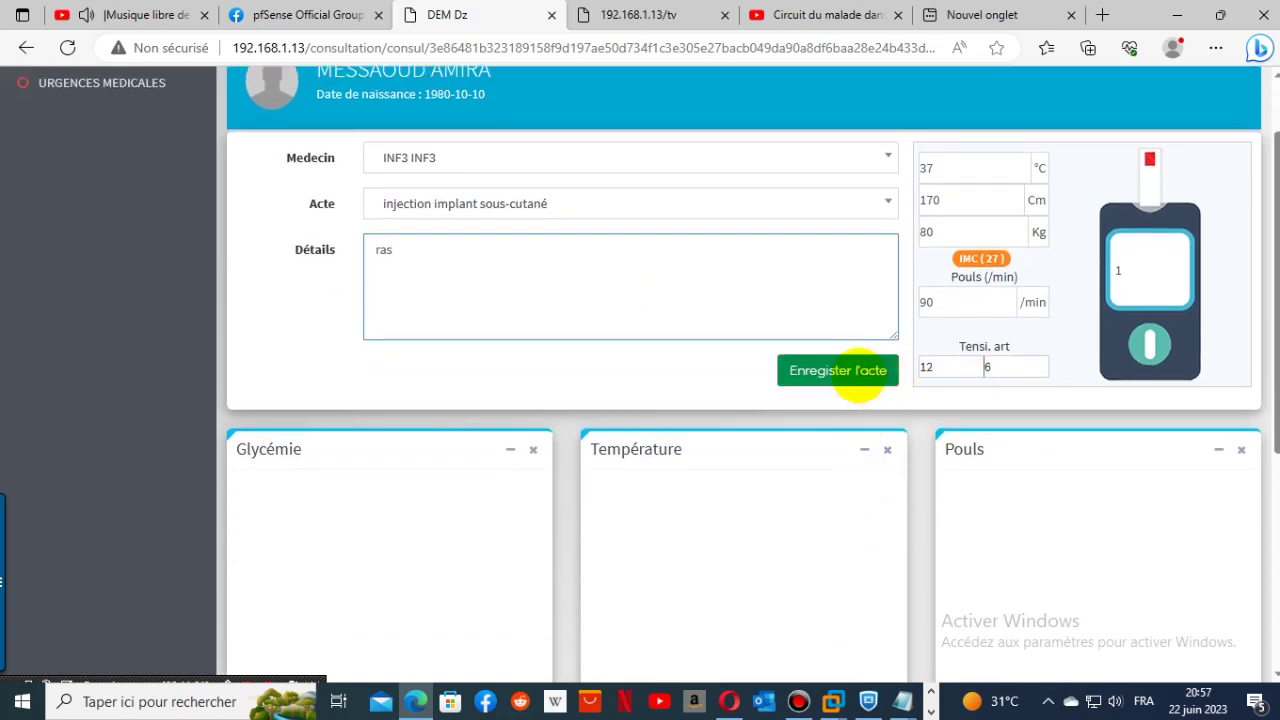
{"action": "left_click", "coordinate": [858, 376]}
{"action": "scroll", "coordinate": [943, 435], "scroll_direction": "down", "scroll_amount": 4}
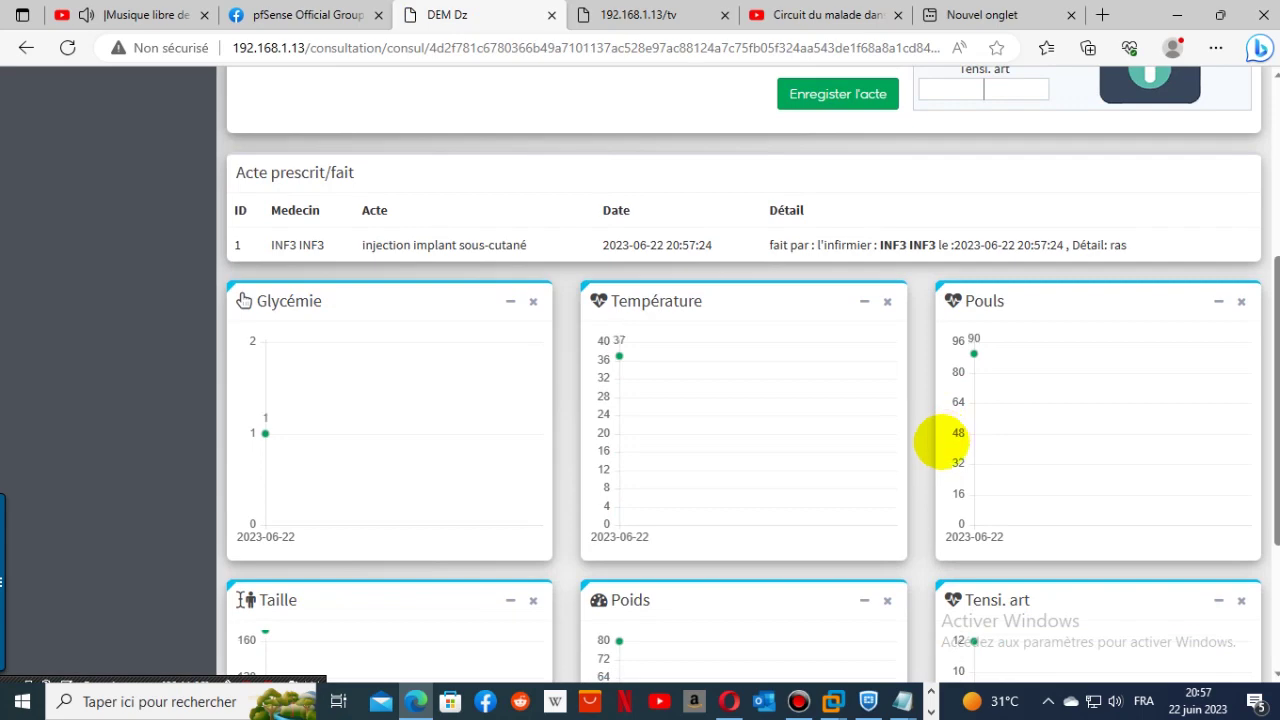
{"action": "scroll", "coordinate": [1180, 455], "scroll_direction": "down", "scroll_amount": 2}
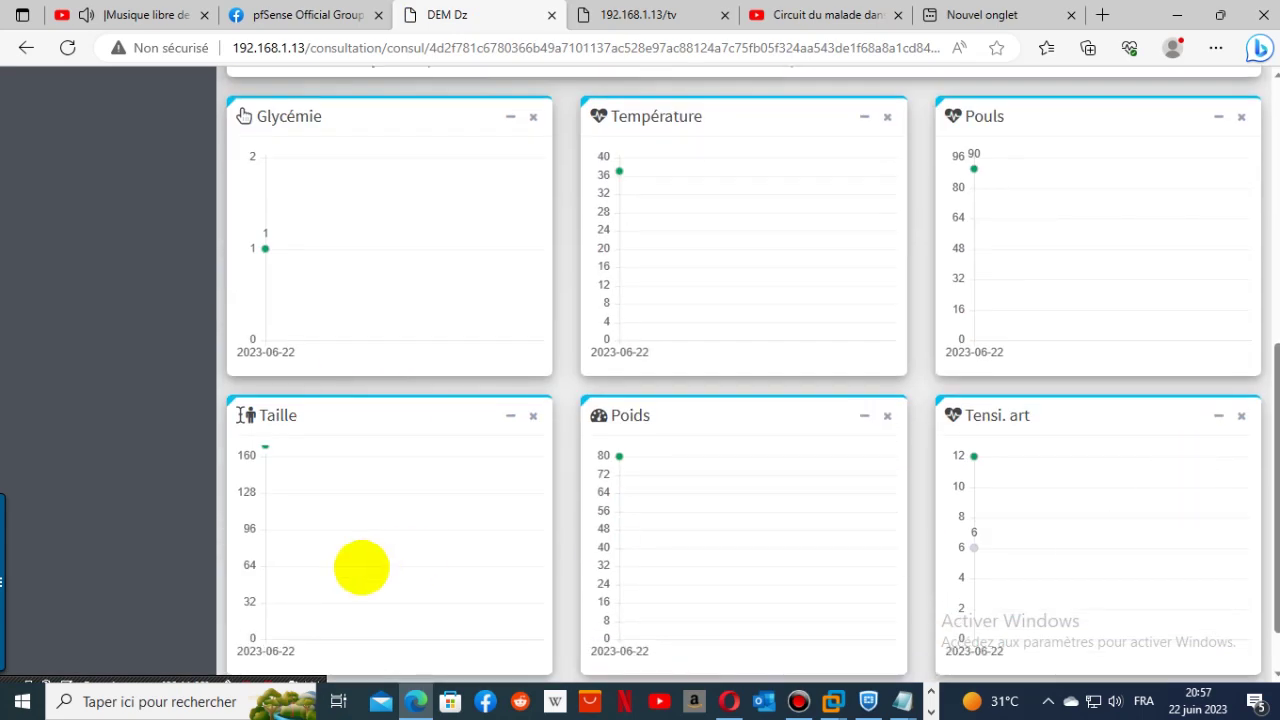
{"action": "scroll", "coordinate": [1140, 655], "scroll_direction": "down", "scroll_amount": 1}
{"action": "scroll", "coordinate": [799, 586], "scroll_direction": "up", "scroll_amount": 5}
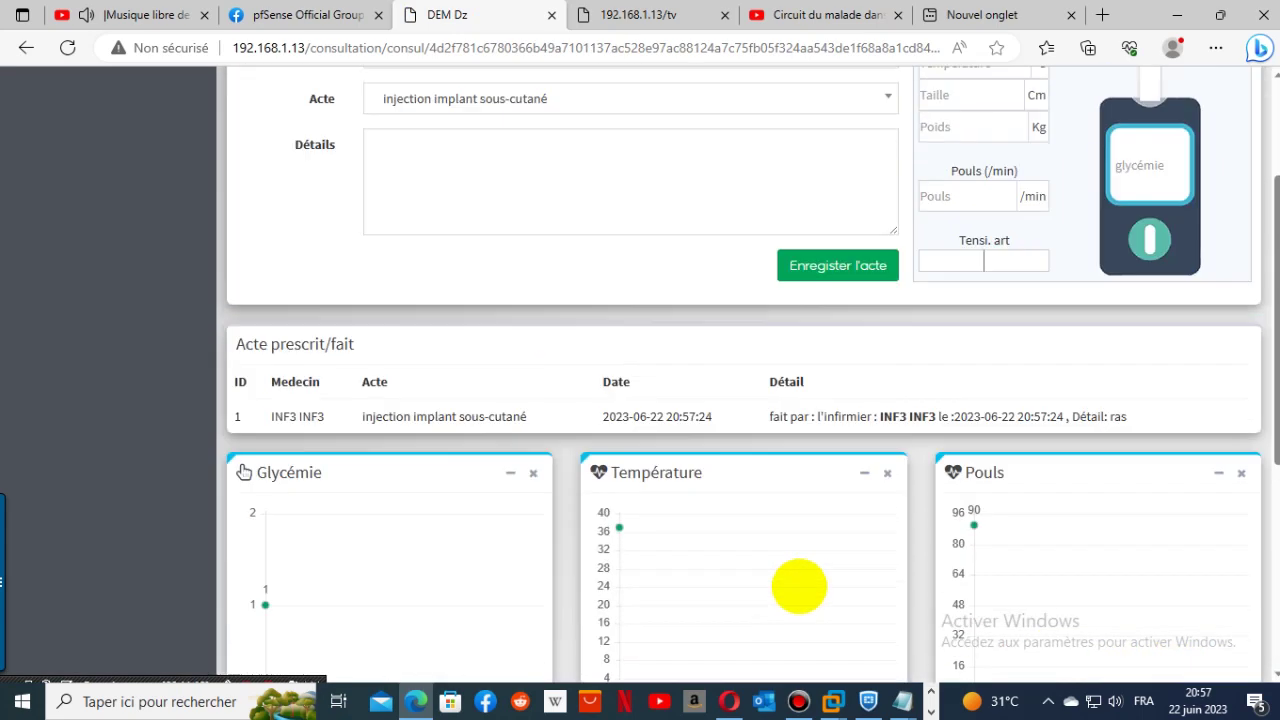
{"action": "scroll", "coordinate": [799, 586], "scroll_direction": "up", "scroll_amount": 2}
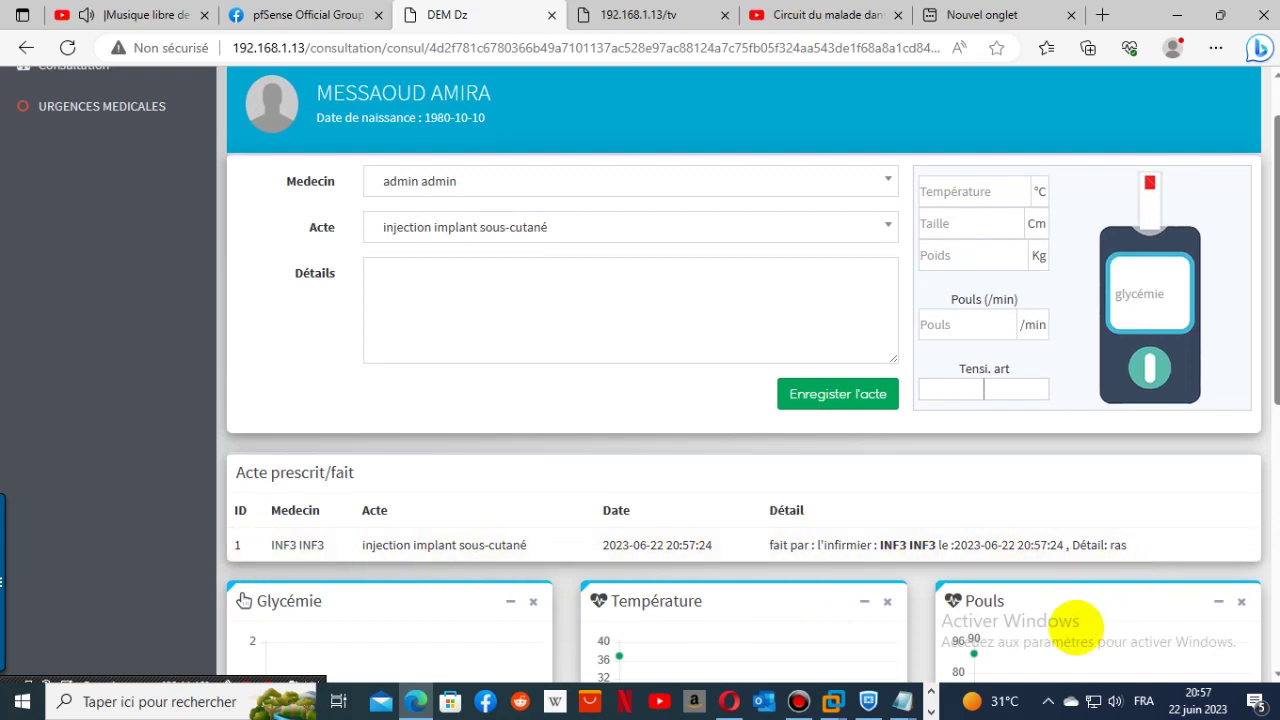
{"action": "scroll", "coordinate": [1000, 630], "scroll_direction": "up", "scroll_amount": 1}
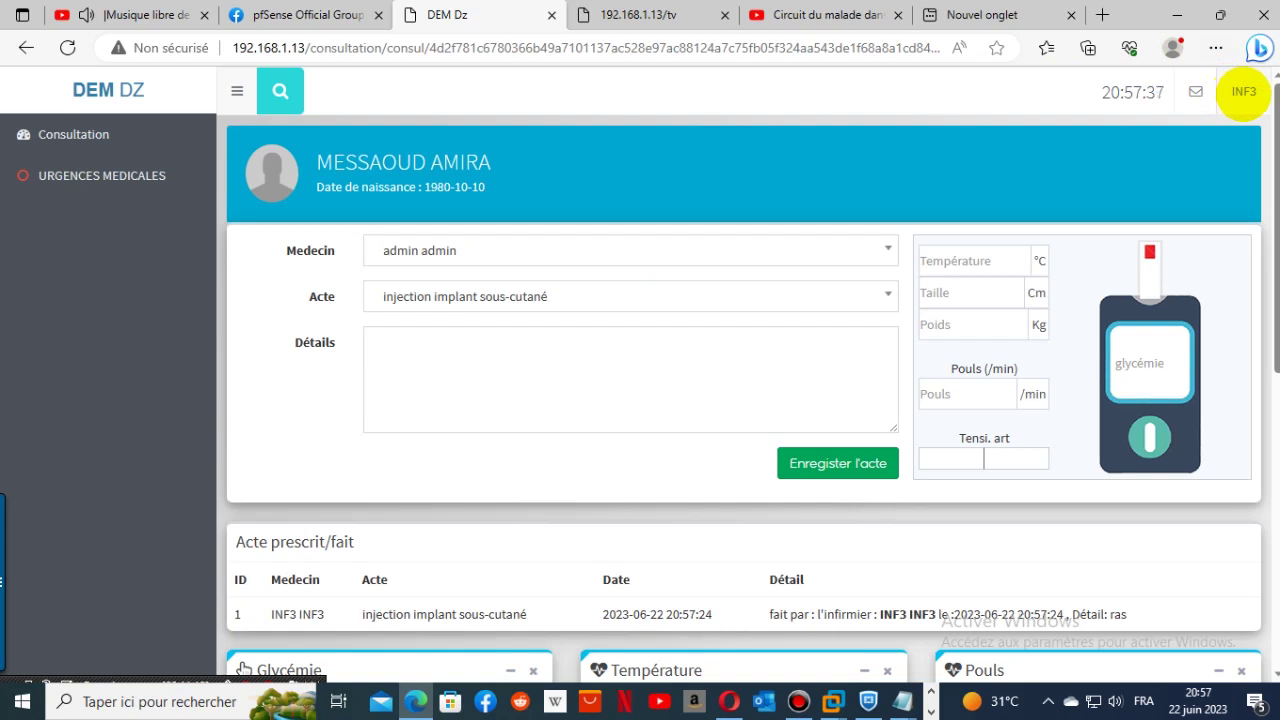
{"action": "left_click", "coordinate": [1244, 92]}
- Log out of the nurse account and check the waiting-room tv display
{"action": "left_click", "coordinate": [1210, 211]}
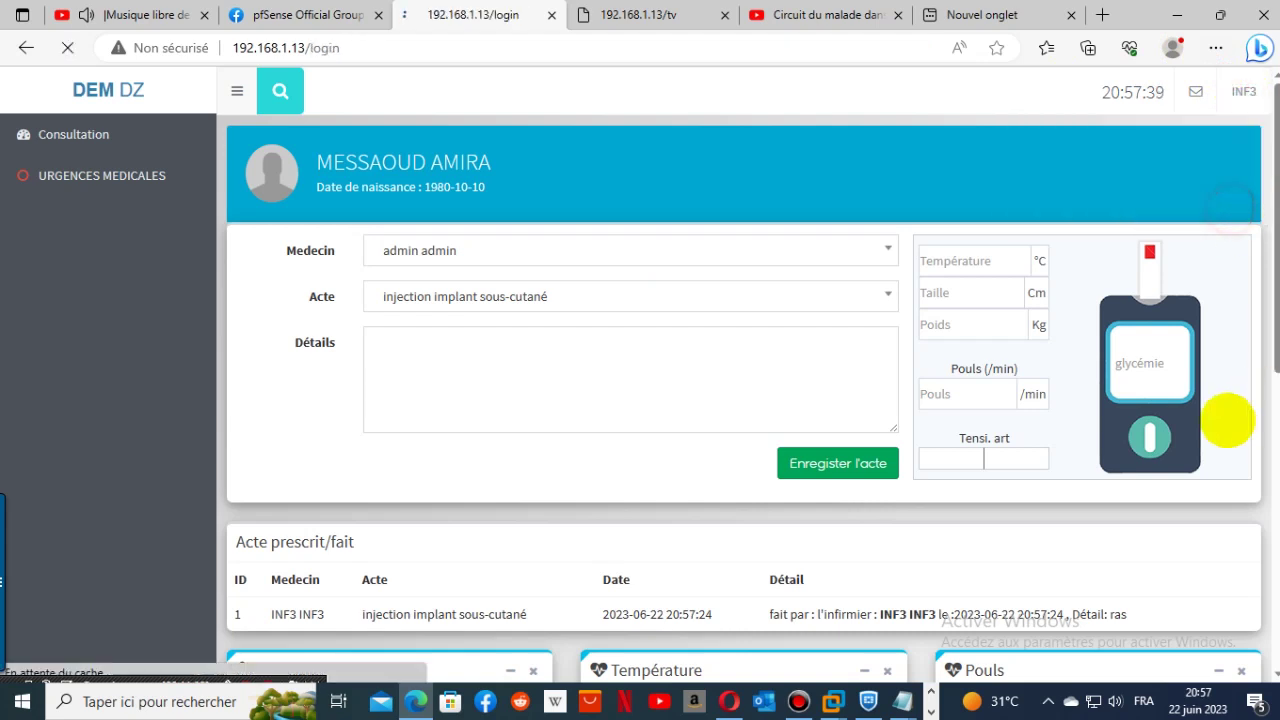
{"action": "left_click", "coordinate": [614, 17]}
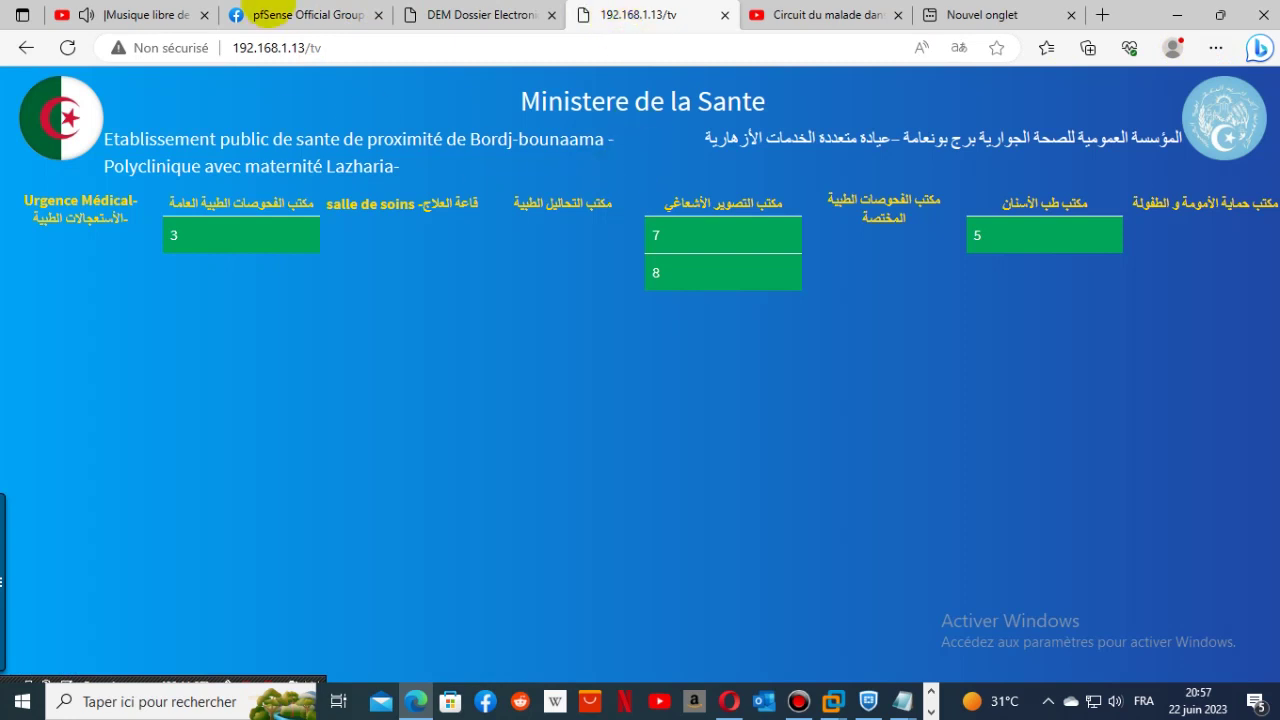
{"action": "left_click", "coordinate": [441, 22]}
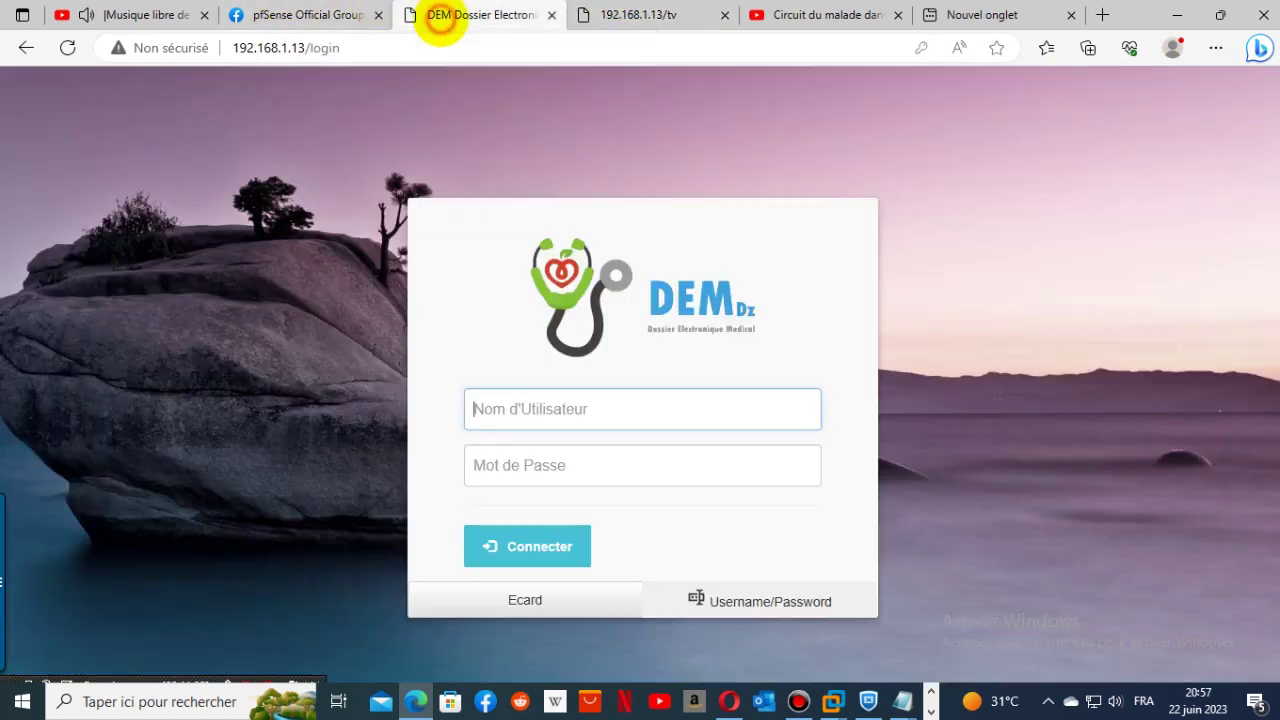
- Sign in with a radiology account, view the Appel malade list, then log out
{"action": "left_click", "coordinate": [543, 416]}
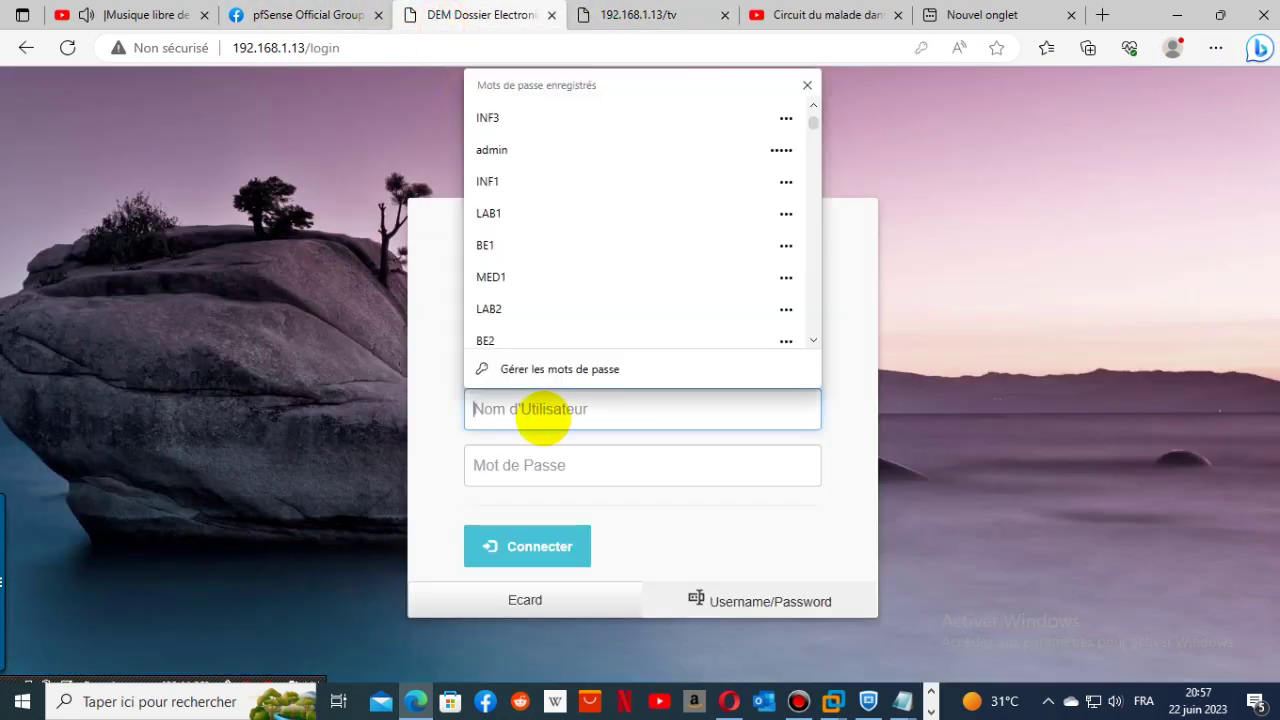
{"action": "type", "text": "RAD1"}
{"action": "left_click", "coordinate": [491, 481]}
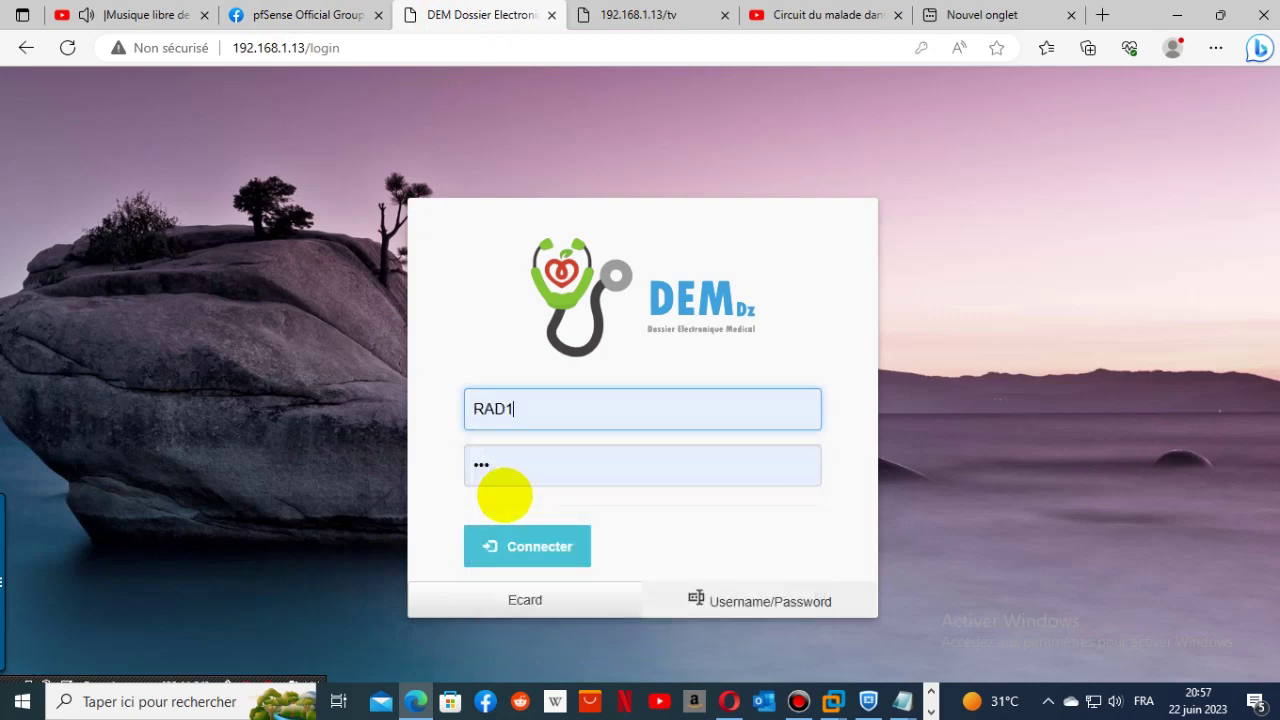
{"action": "left_click", "coordinate": [500, 545]}
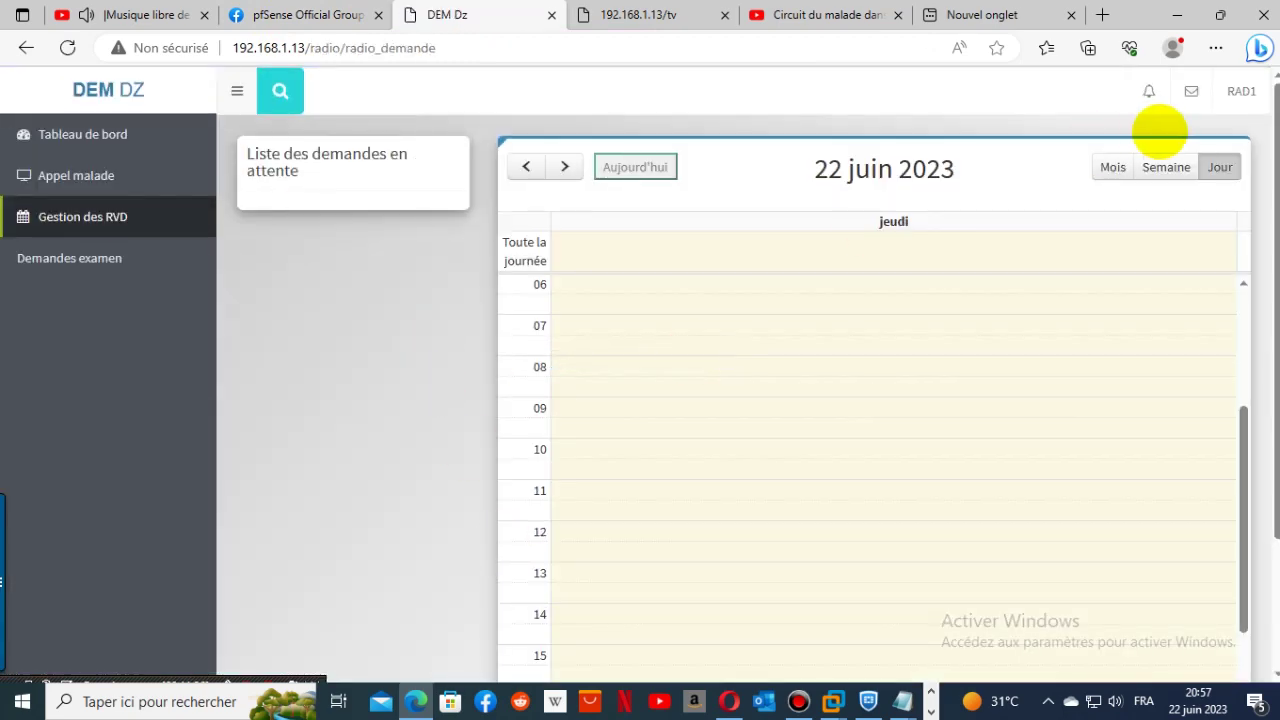
{"action": "left_click", "coordinate": [86, 135]}
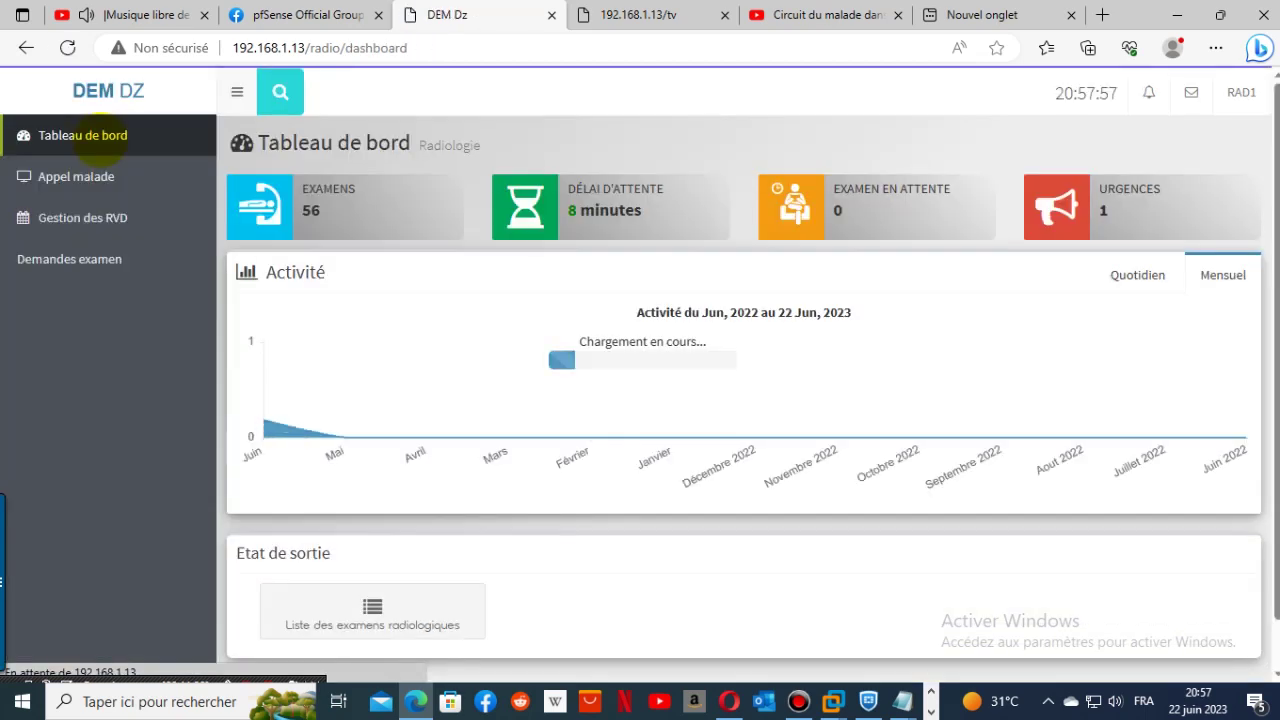
{"action": "left_click", "coordinate": [76, 176]}
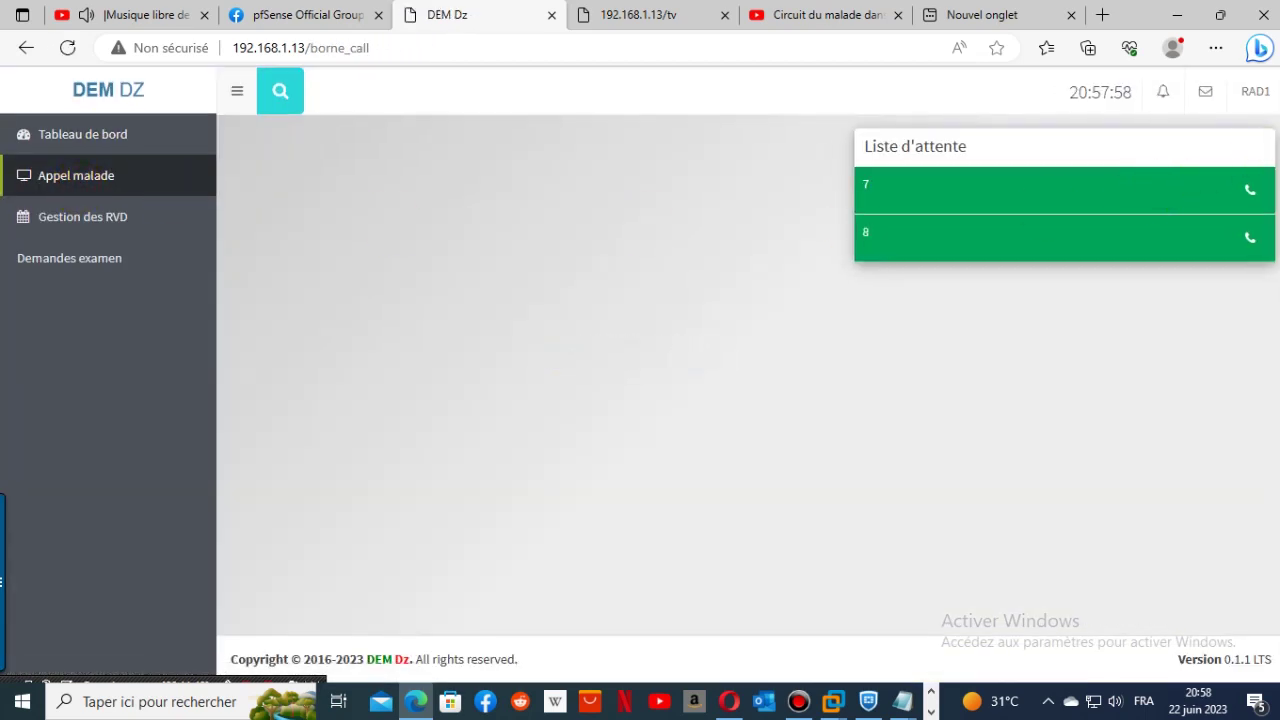
{"action": "left_click", "coordinate": [1258, 92]}
{"action": "left_click", "coordinate": [1223, 210]}
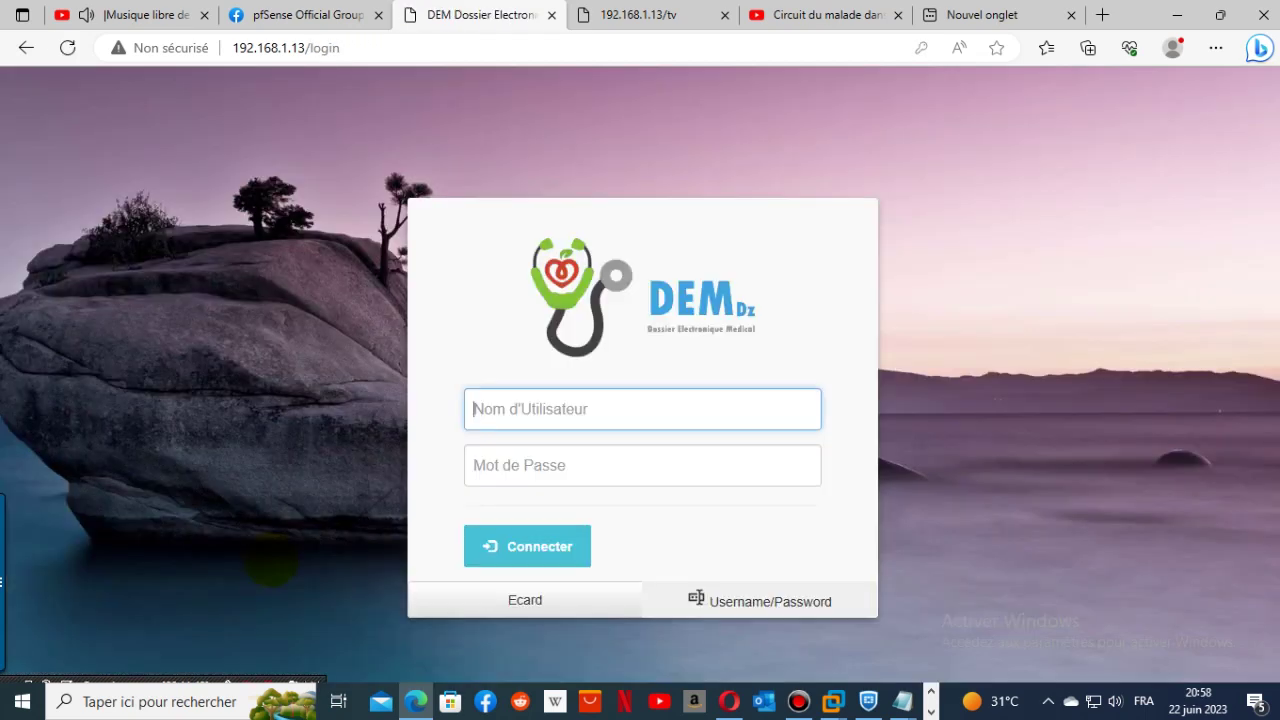
- Try signing in with another saved radiology login, re-entering its password
{"action": "left_click", "coordinate": [593, 409]}
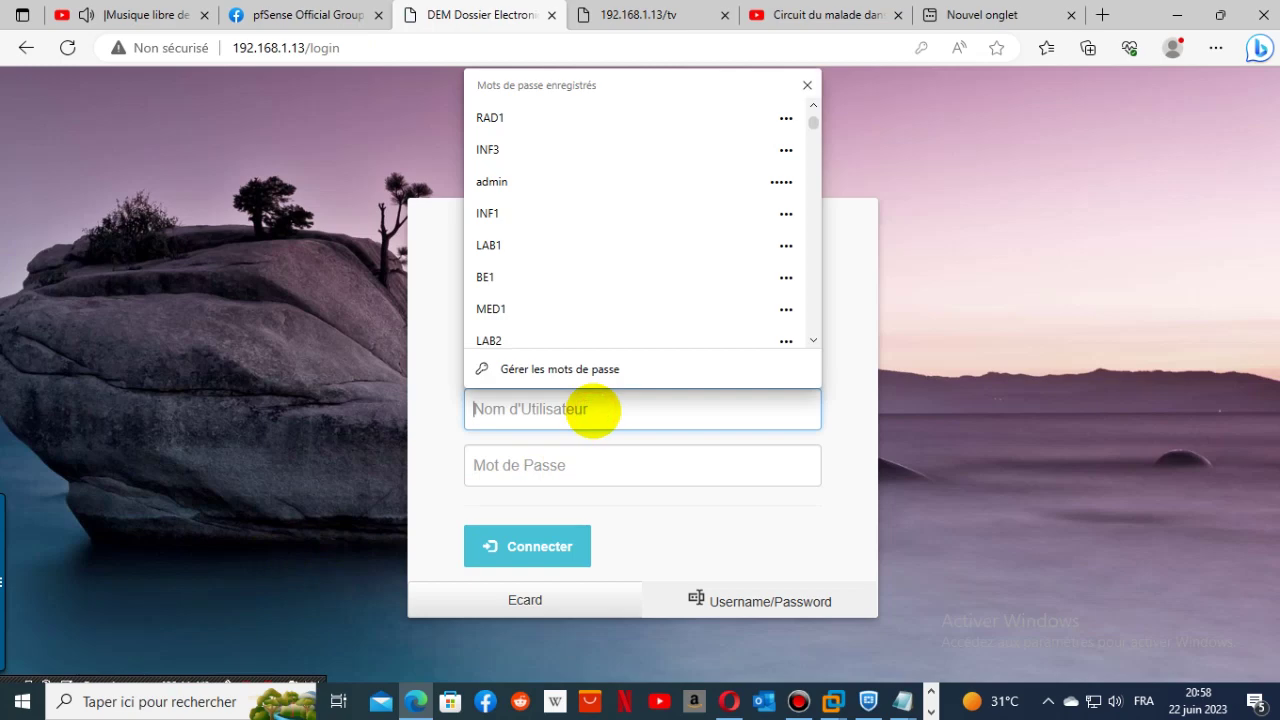
{"action": "type", "text": "r"}
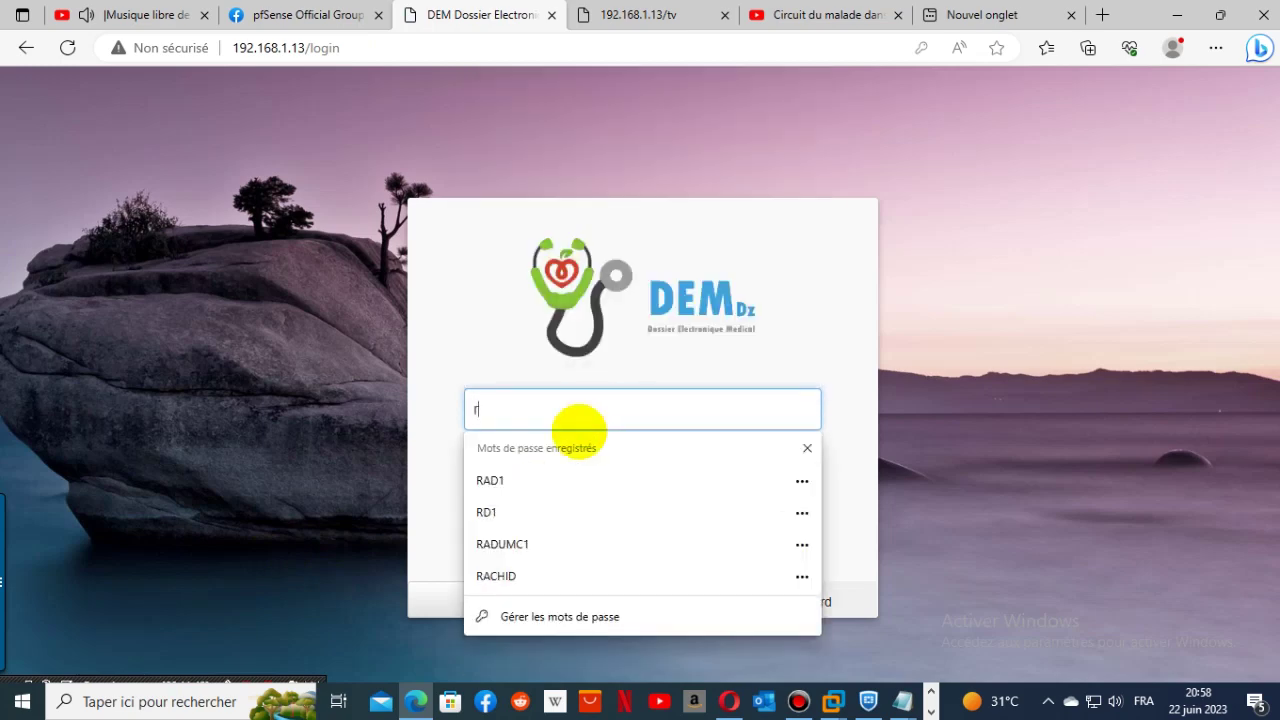
{"action": "left_click", "coordinate": [529, 509]}
{"action": "left_click", "coordinate": [523, 543]}
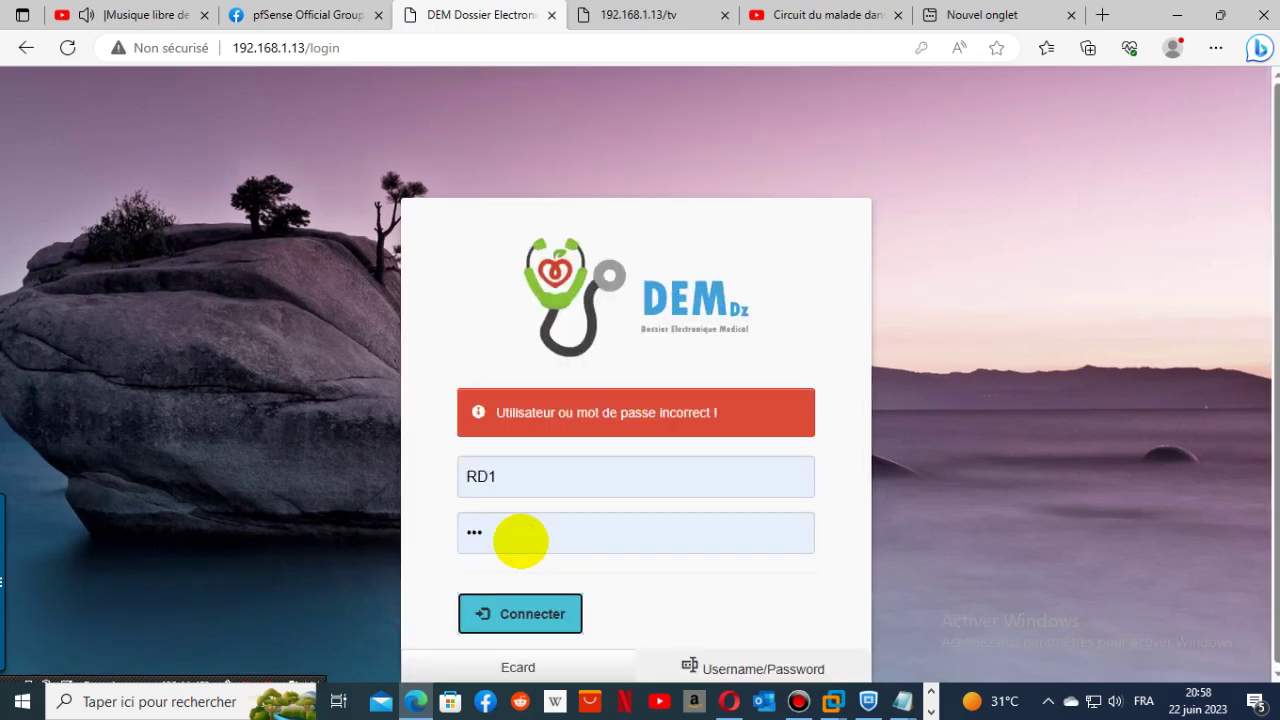
{"action": "left_click", "coordinate": [515, 538]}
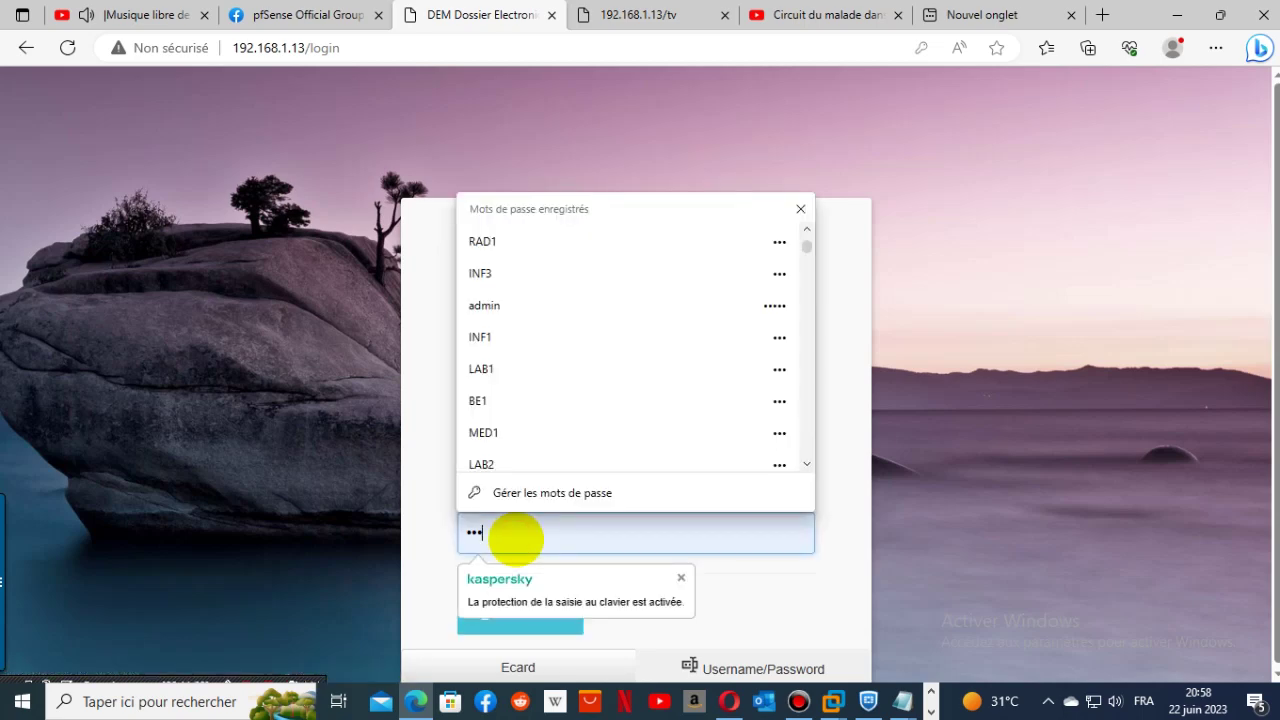
{"action": "key", "text": "BackSpace"}
{"action": "key", "text": "BackSpace"}
{"action": "key", "text": "BackSpace"}
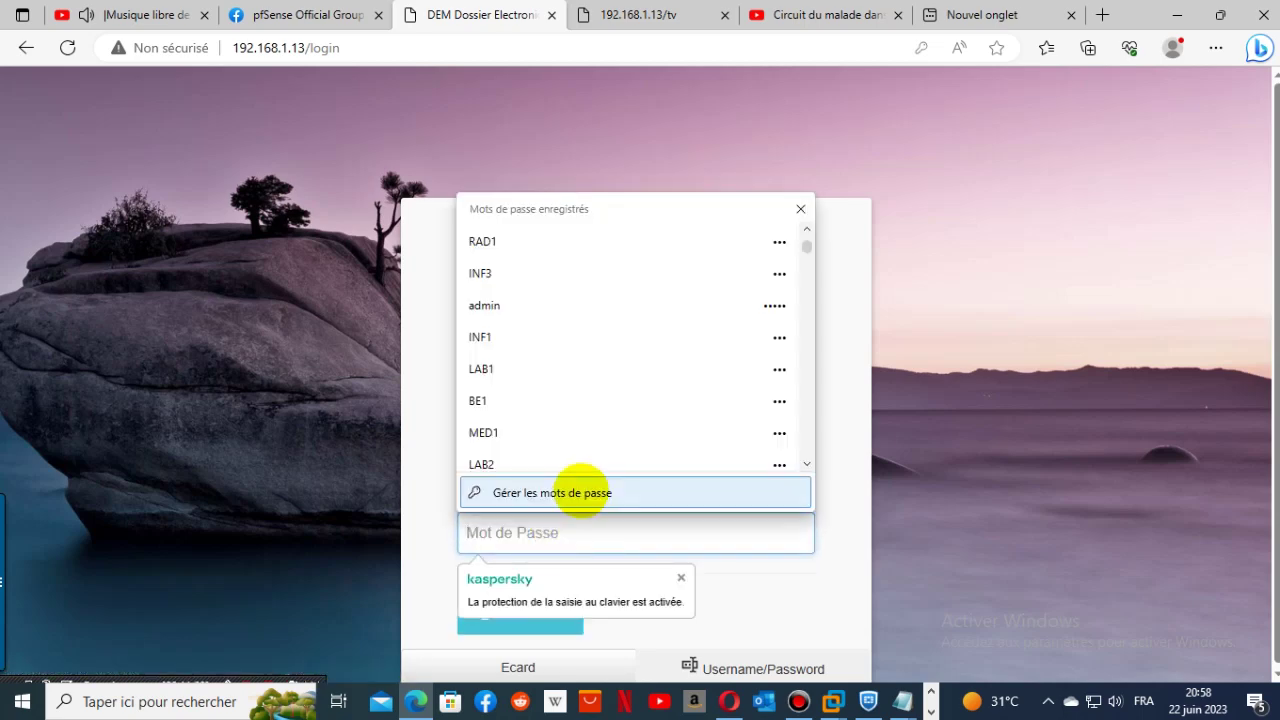
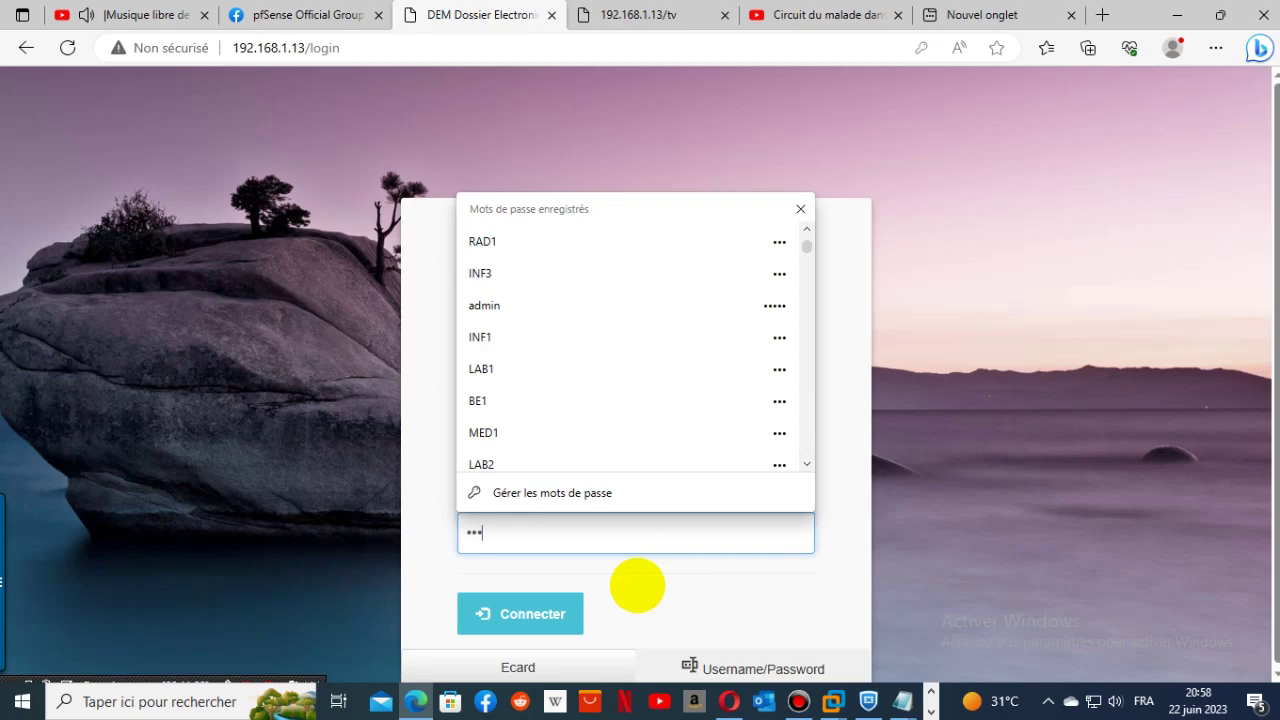
{"action": "key", "text": "Return"}
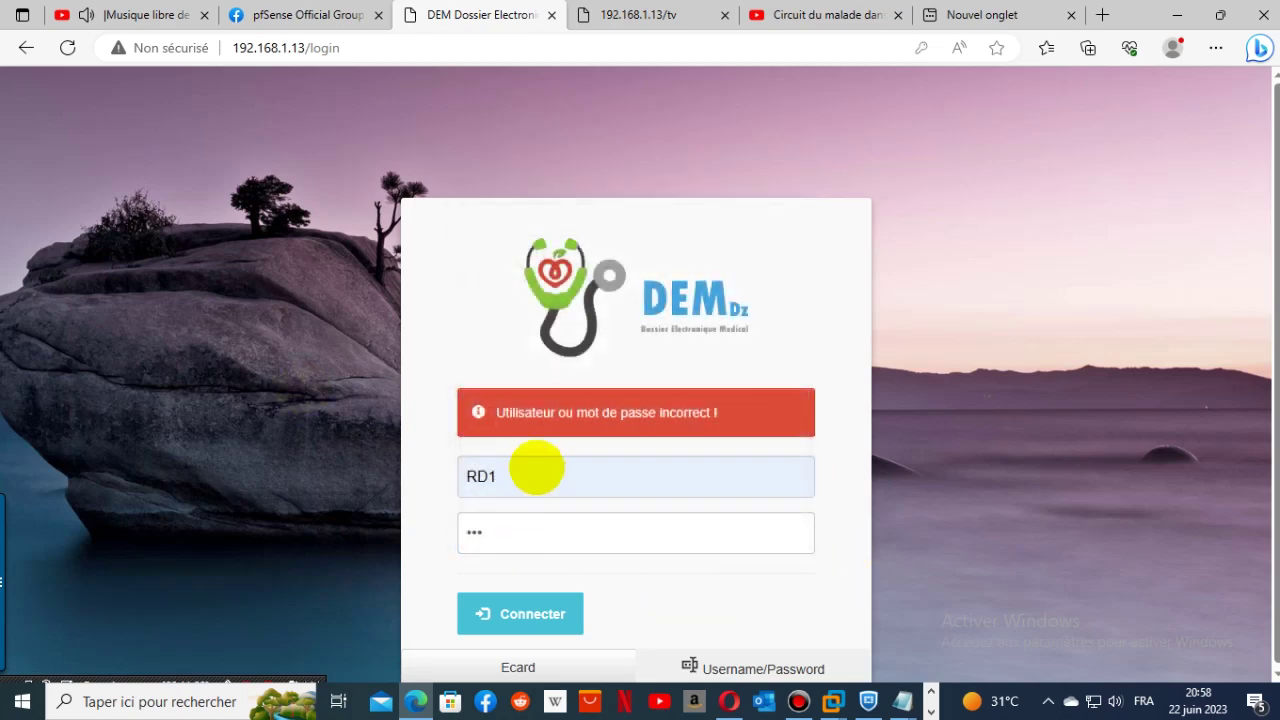
- Retry the sign-in with username rad2, then RAD2, then start typing 'ad' instead
{"action": "double_click", "coordinate": [536, 467]}
{"action": "type", "text": "rad2"}
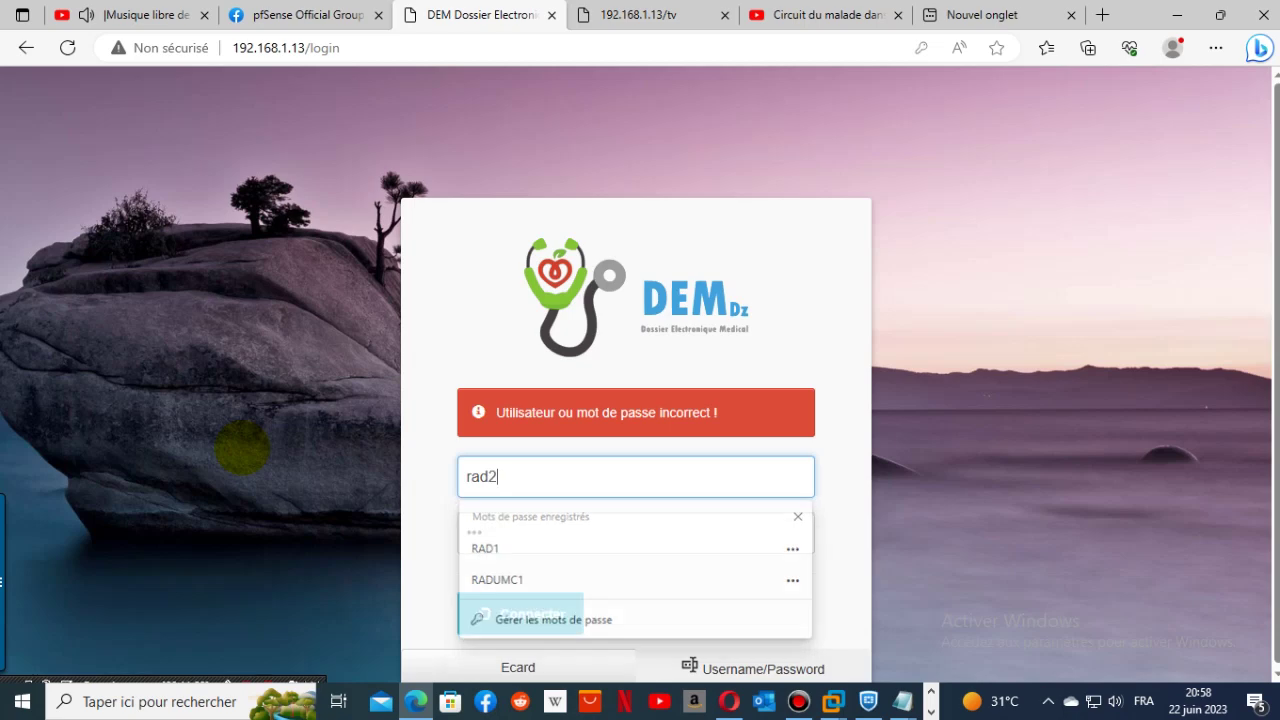
{"action": "key", "text": "Escape"}
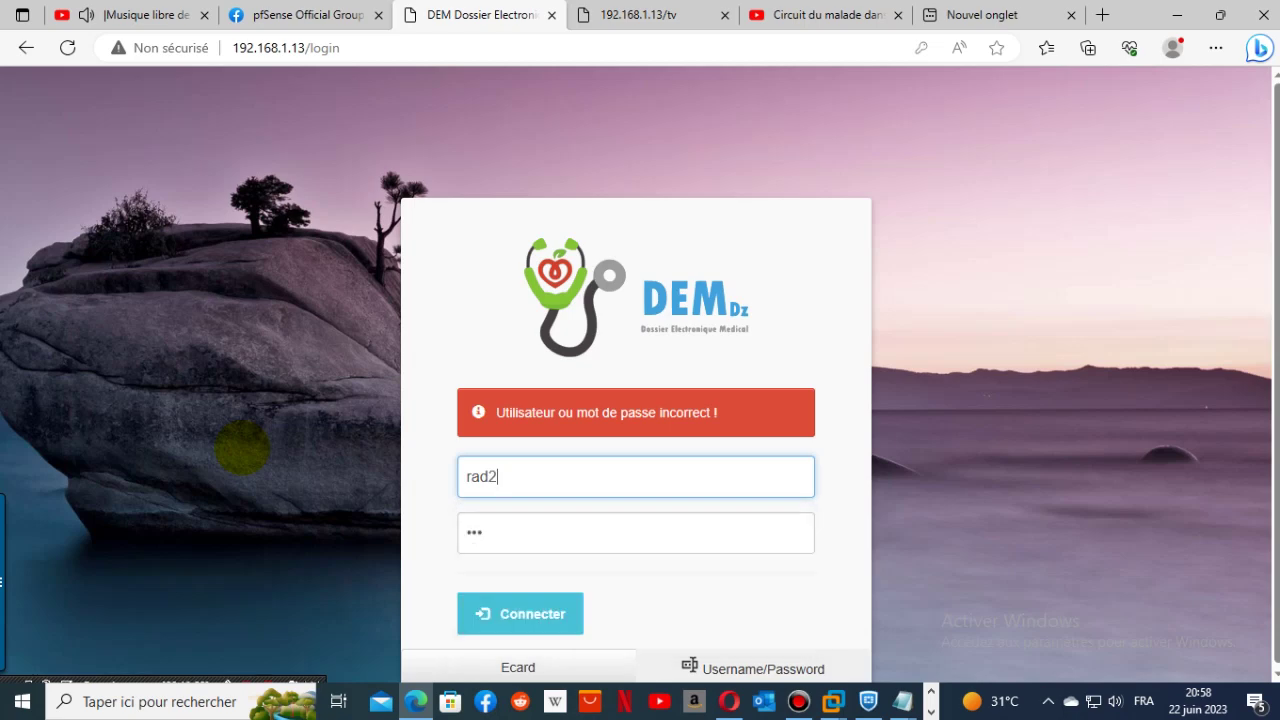
{"action": "left_click", "coordinate": [520, 614]}
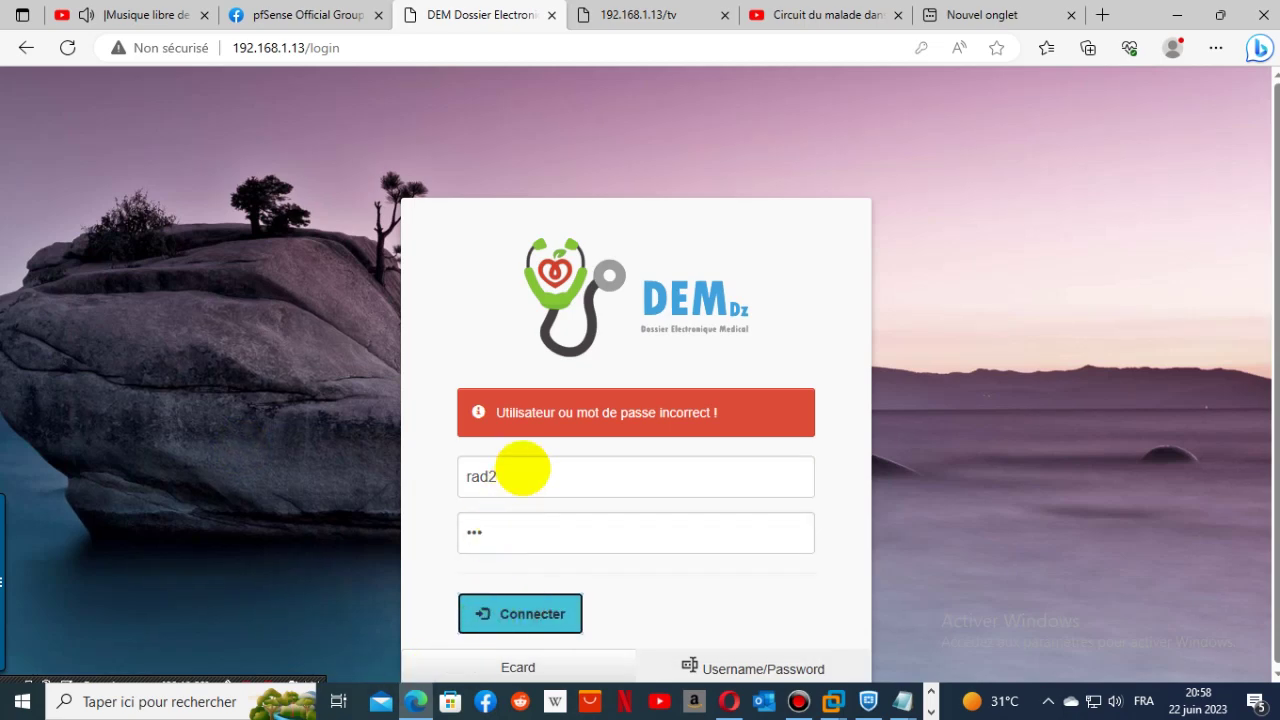
{"action": "double_click", "coordinate": [522, 476]}
{"action": "type", "text": "RA"}
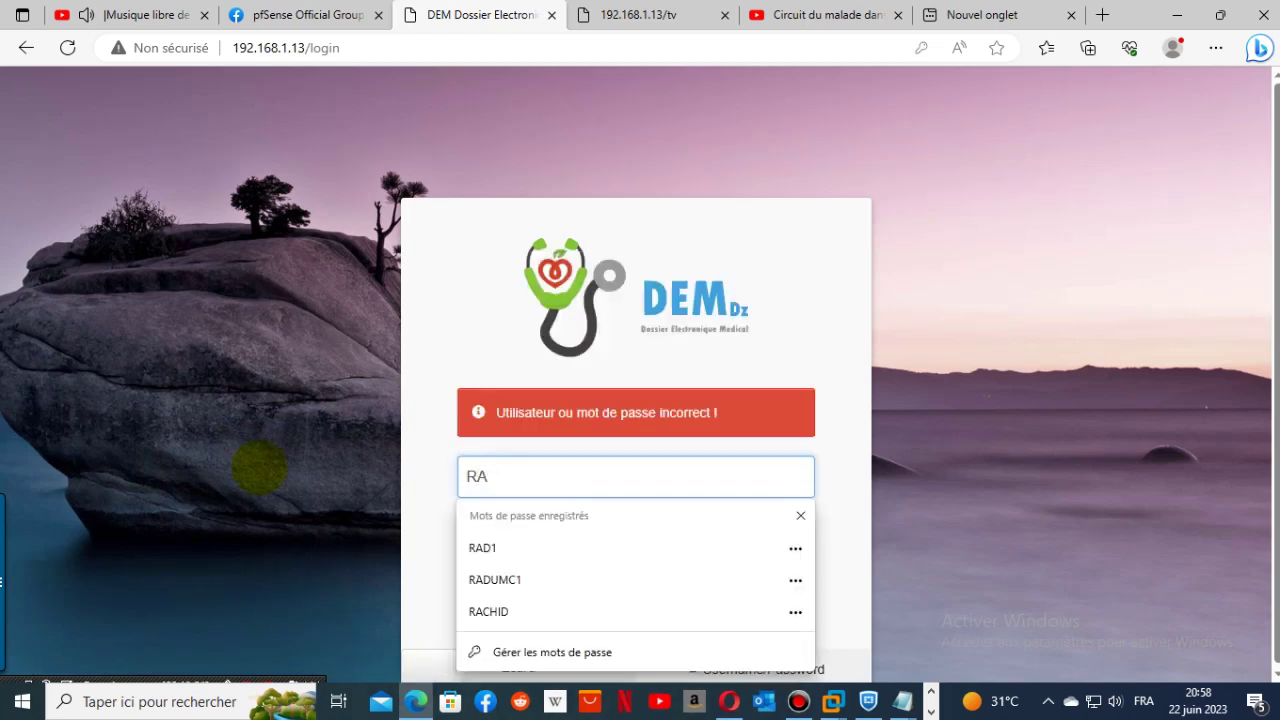
{"action": "type", "text": "D2"}
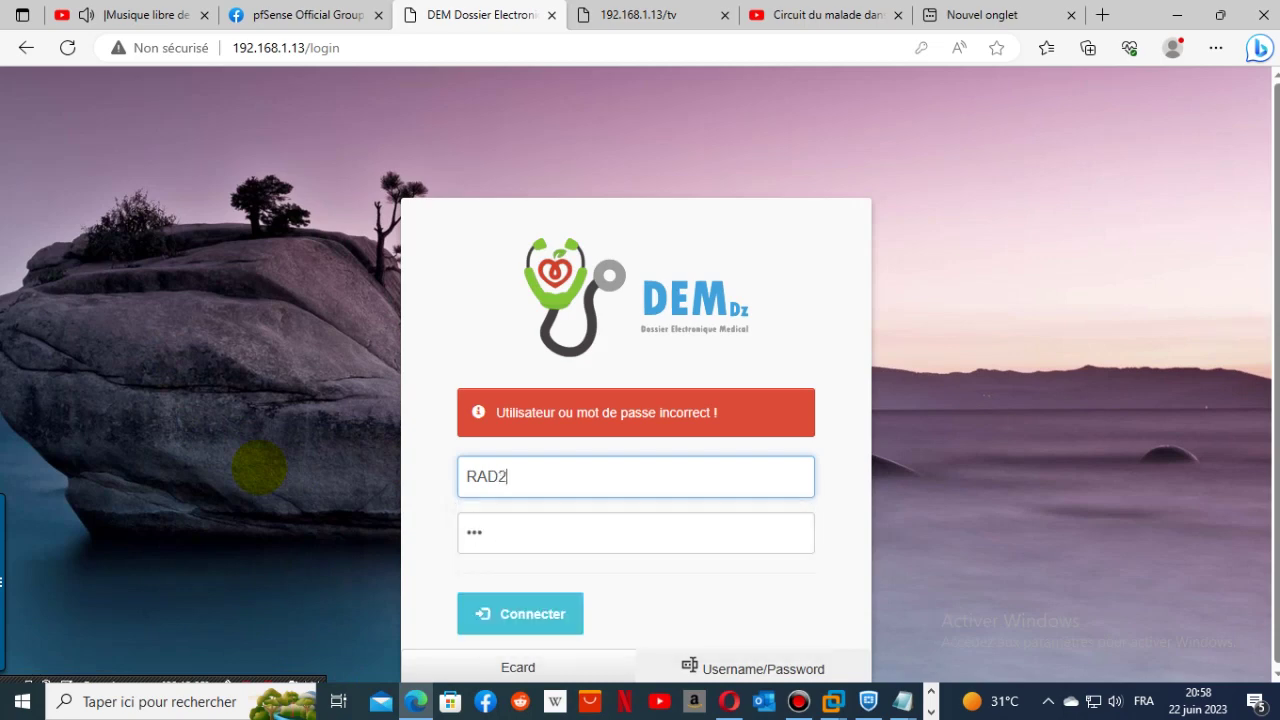
{"action": "left_click", "coordinate": [527, 603]}
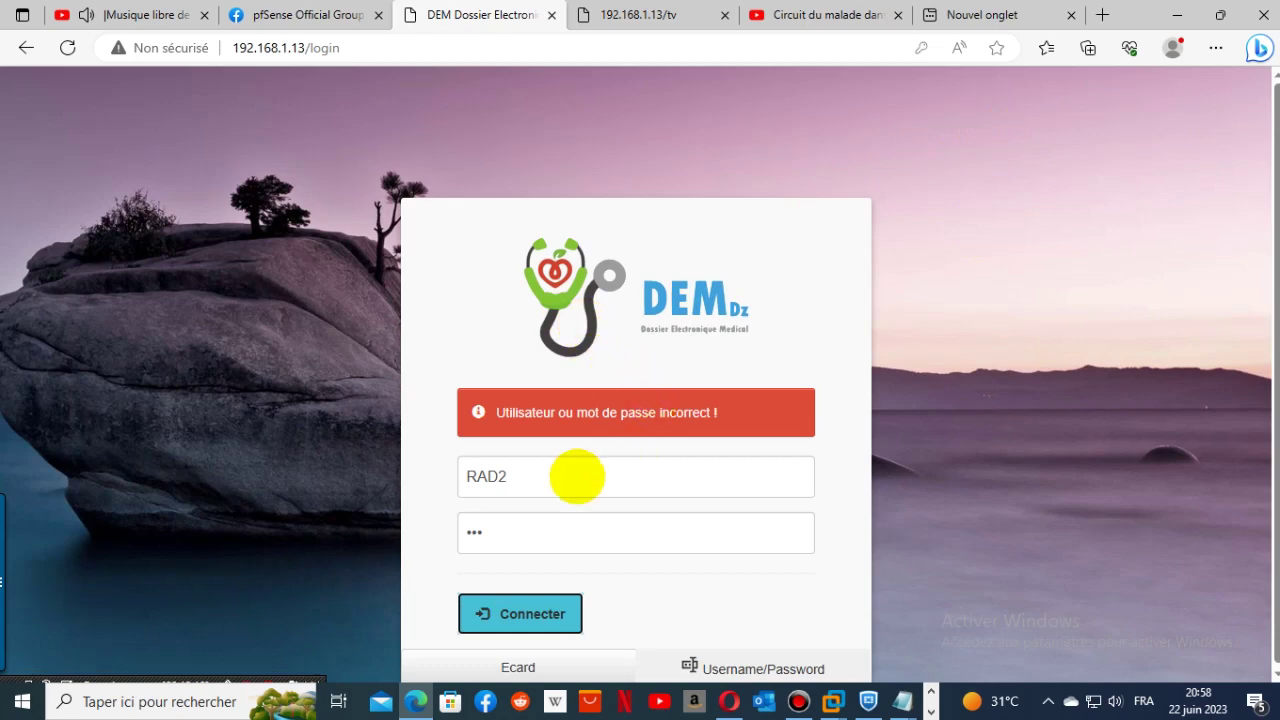
{"action": "left_click_drag", "start_coordinate": [577, 477], "coordinate": [408, 472]}
{"action": "type", "text": "admin"}
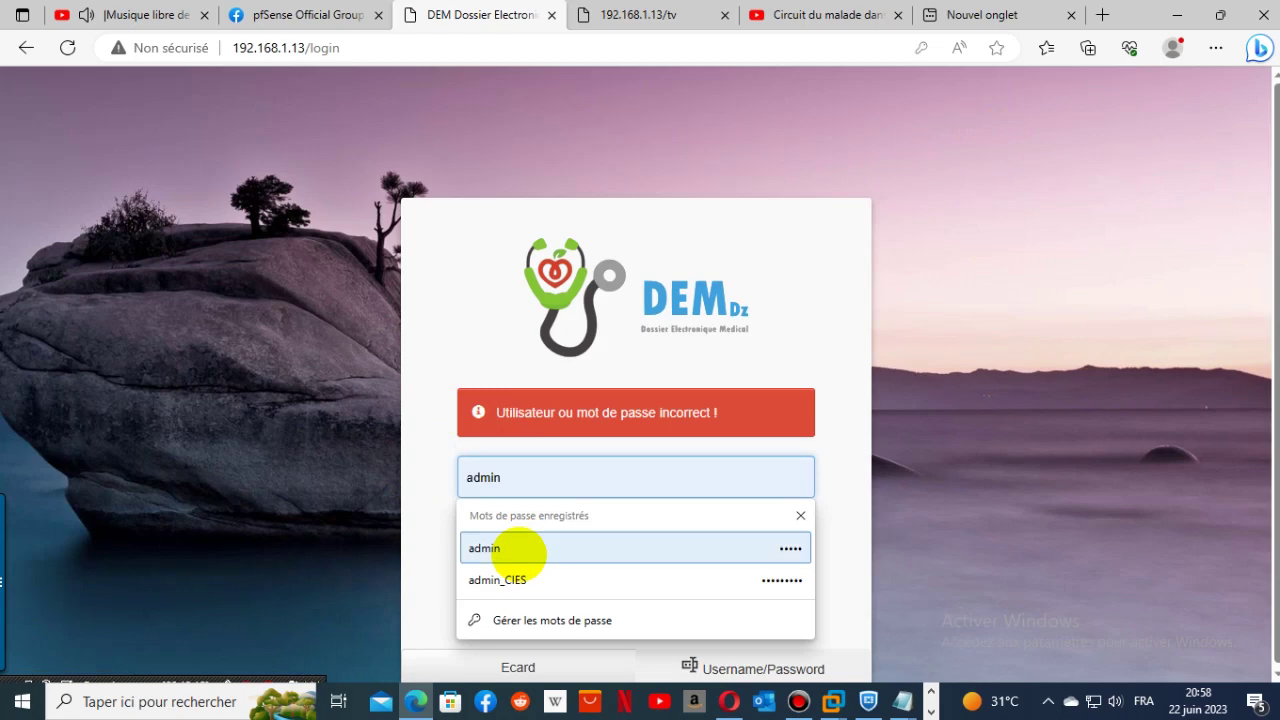
- Sign in as admin and page through Liste des utilisateurs to the radiology user
{"action": "left_click", "coordinate": [500, 548]}
{"action": "left_click", "coordinate": [520, 612]}
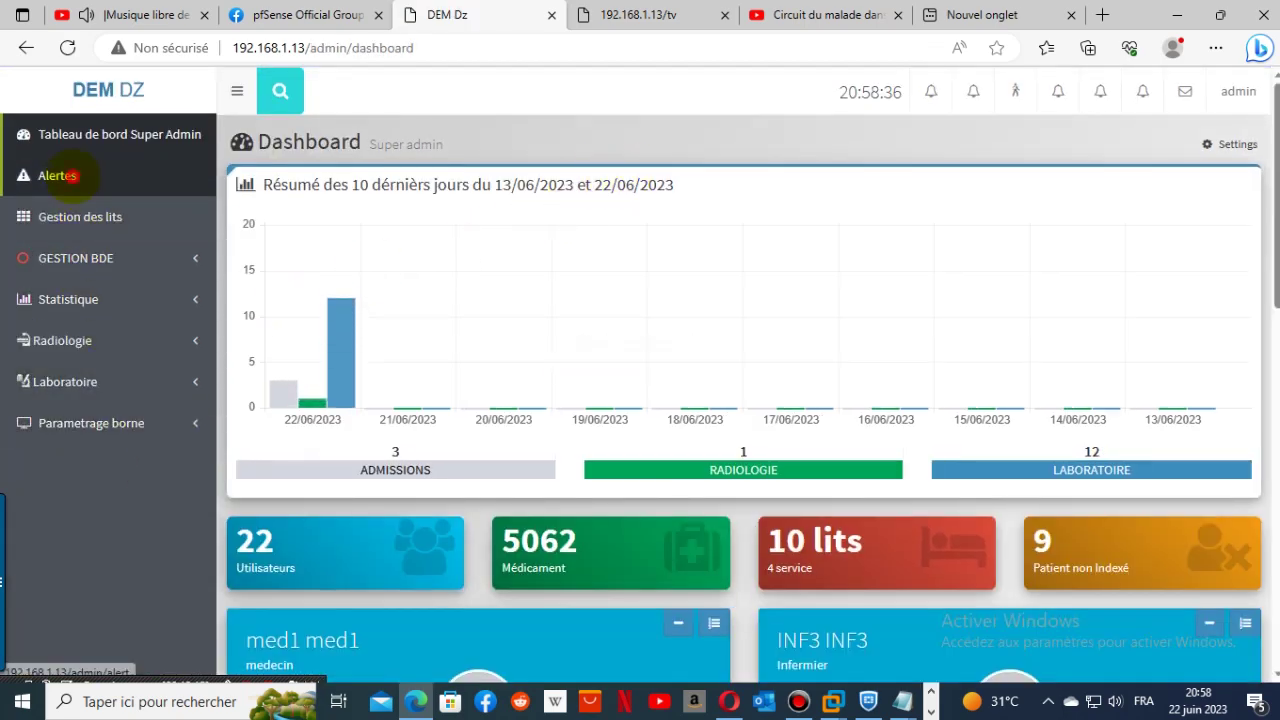
{"action": "left_click", "coordinate": [57, 176]}
{"action": "mouse_move", "coordinate": [666, 157]}
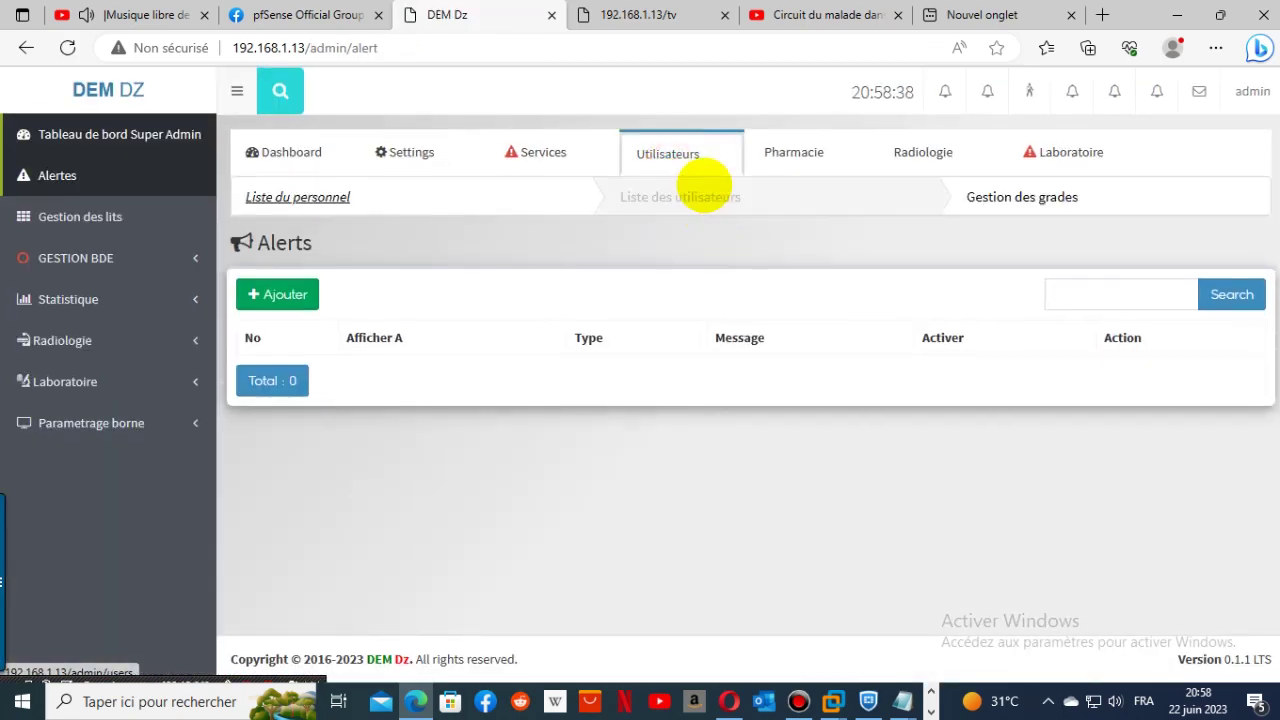
{"action": "left_click", "coordinate": [704, 187]}
{"action": "scroll", "coordinate": [797, 440], "scroll_direction": "down", "scroll_amount": 8}
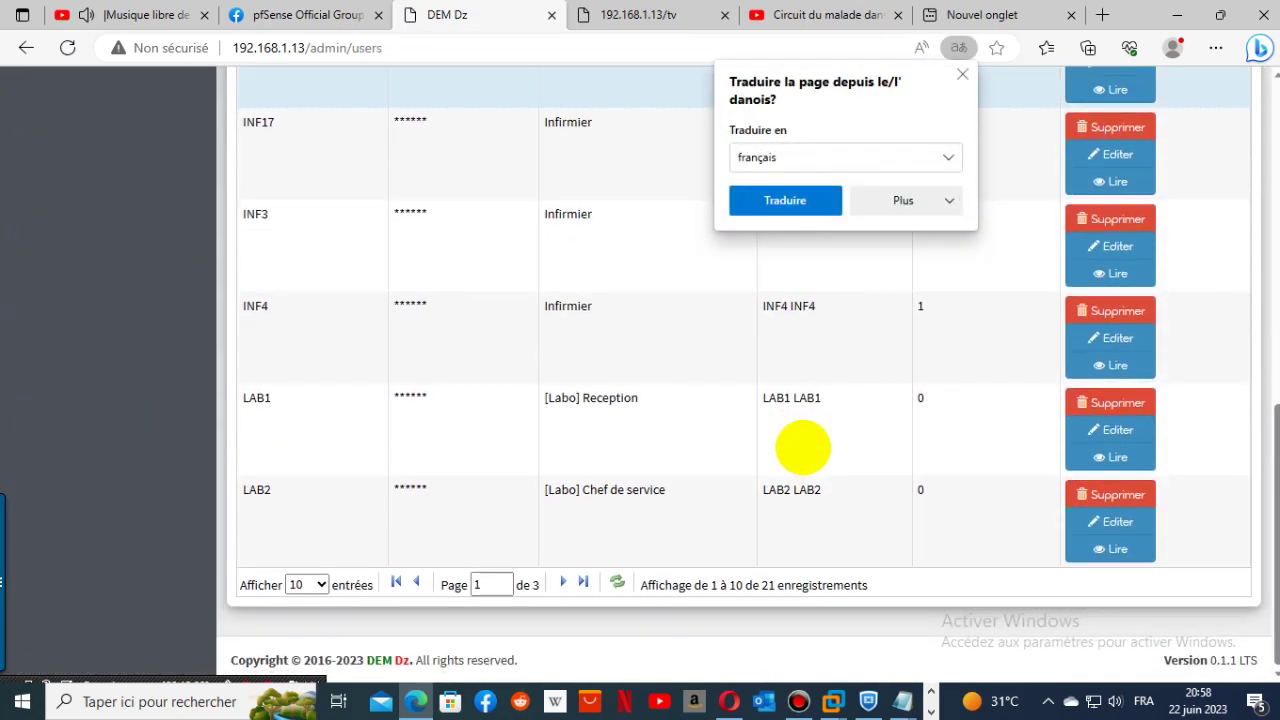
{"action": "double_click", "coordinate": [558, 582]}
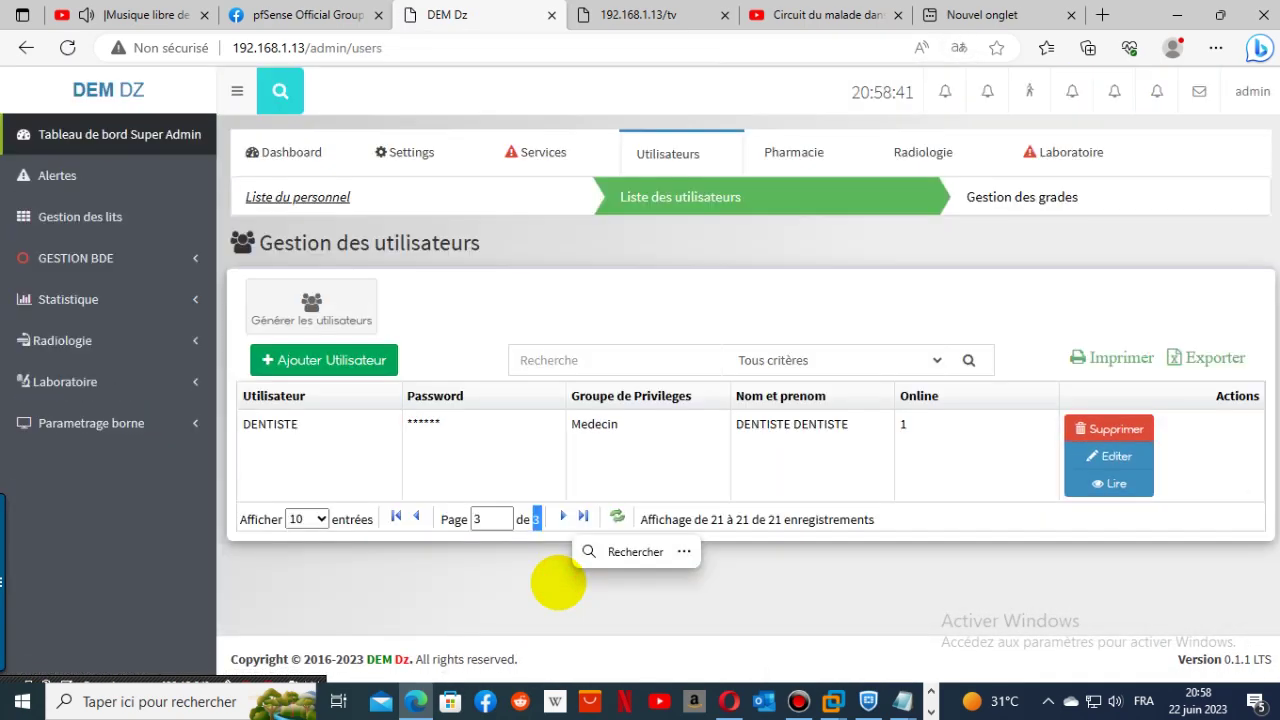
{"action": "left_click", "coordinate": [414, 517]}
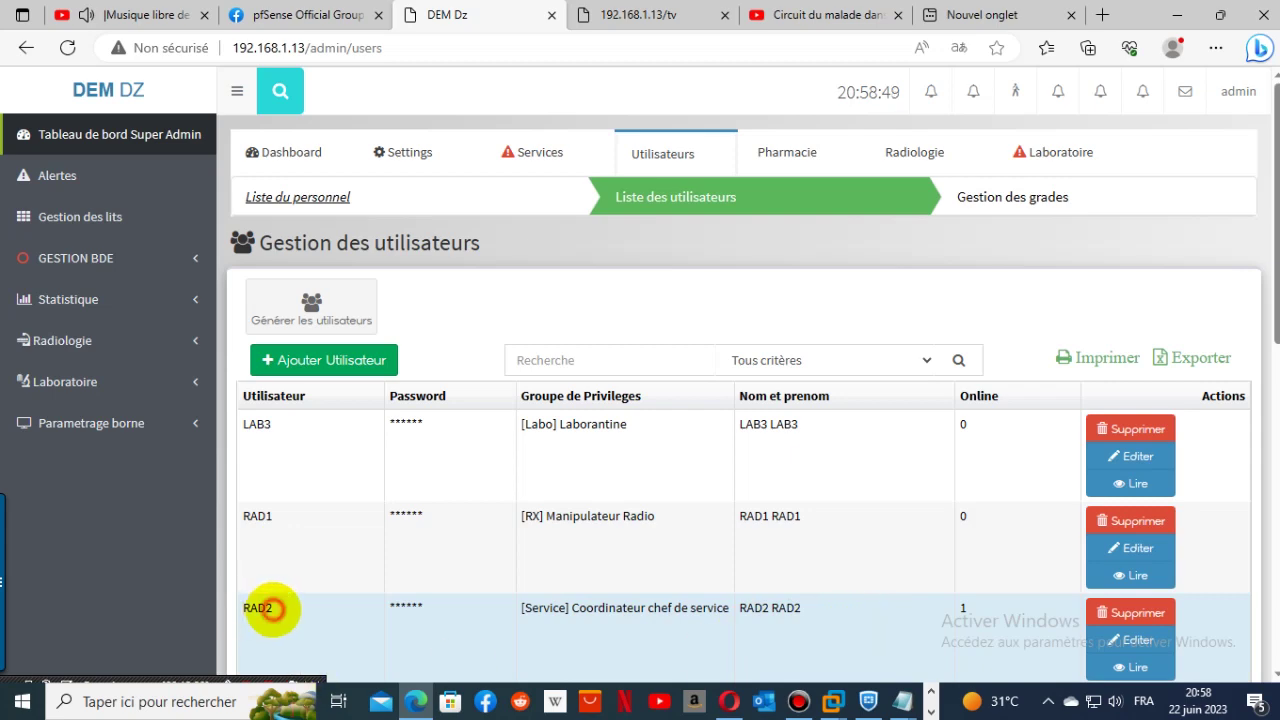
- Copy the RAD2 username, then edit and resave that user's record
{"action": "right_click", "coordinate": [256, 610]}
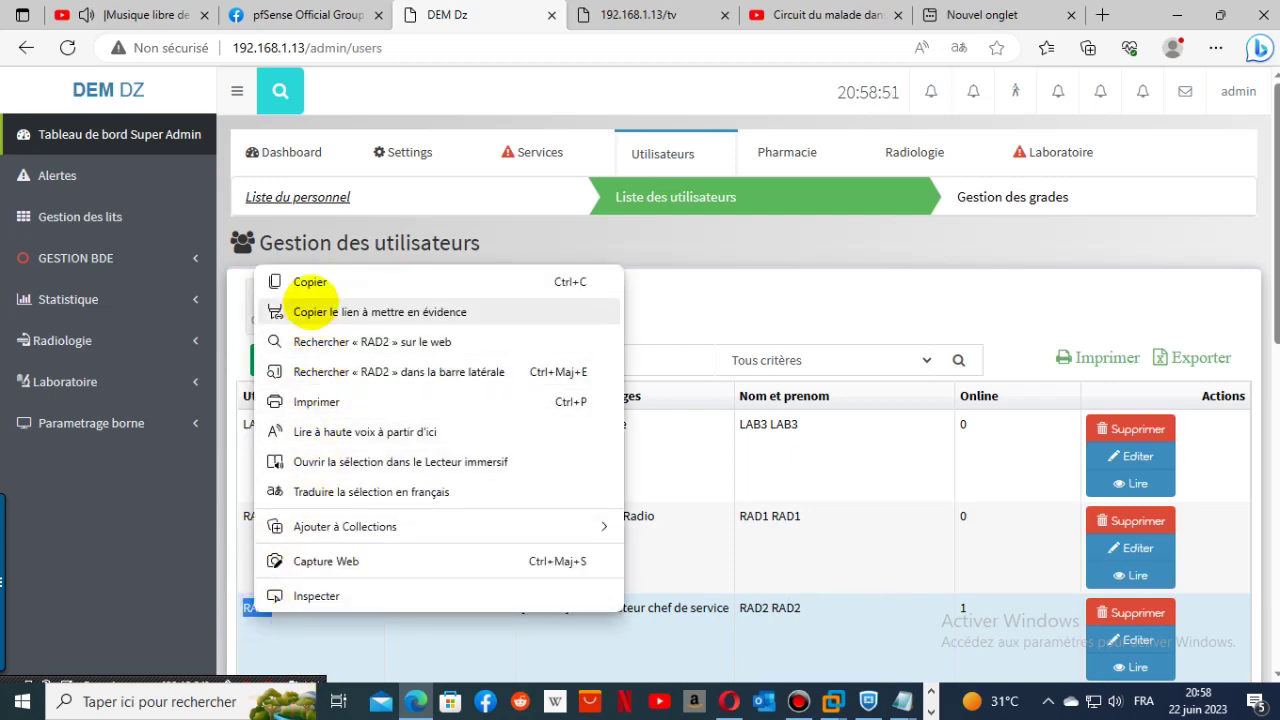
{"action": "left_click", "coordinate": [306, 280]}
{"action": "left_click", "coordinate": [1138, 640]}
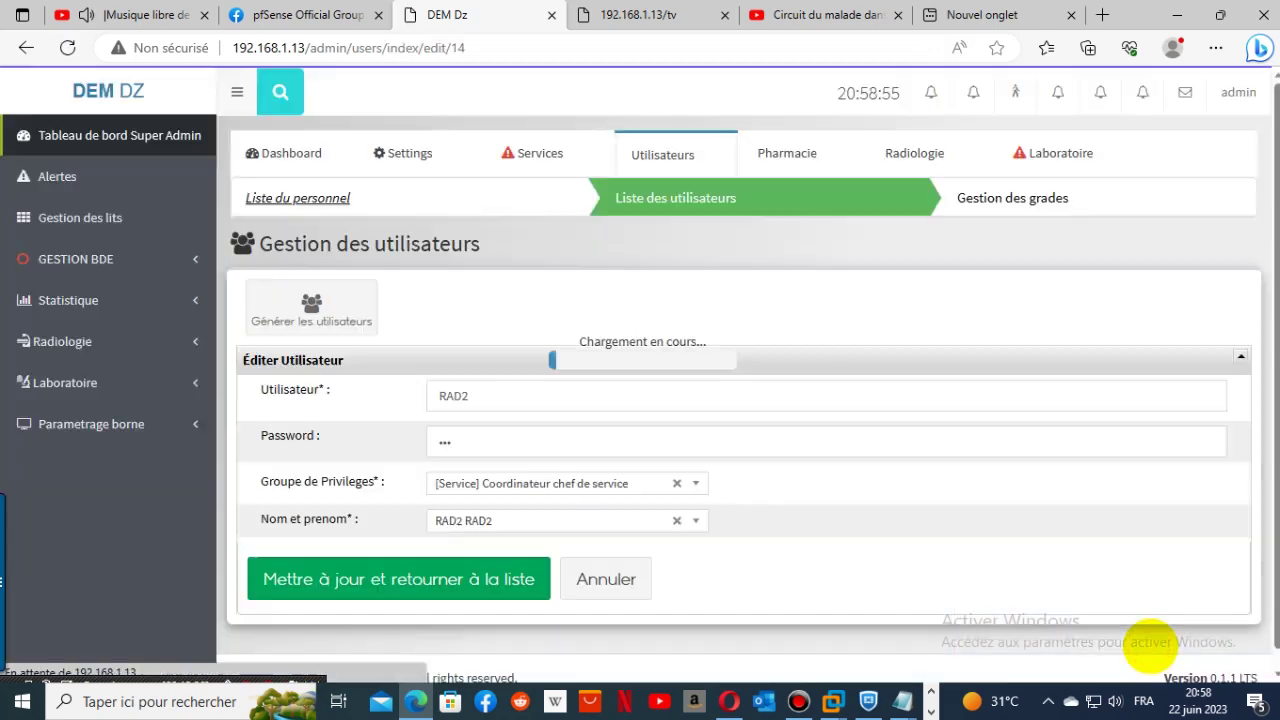
{"action": "left_click", "coordinate": [462, 444]}
{"action": "double_click", "coordinate": [462, 444]}
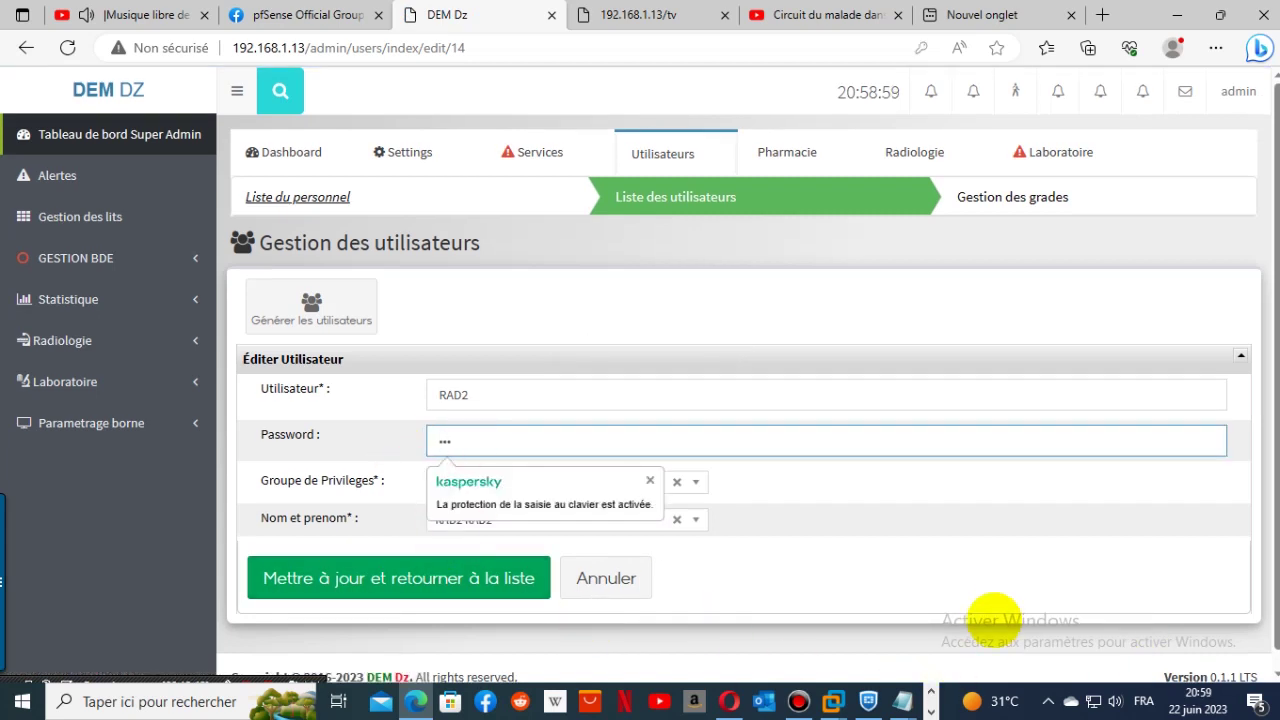
{"action": "left_click", "coordinate": [984, 575]}
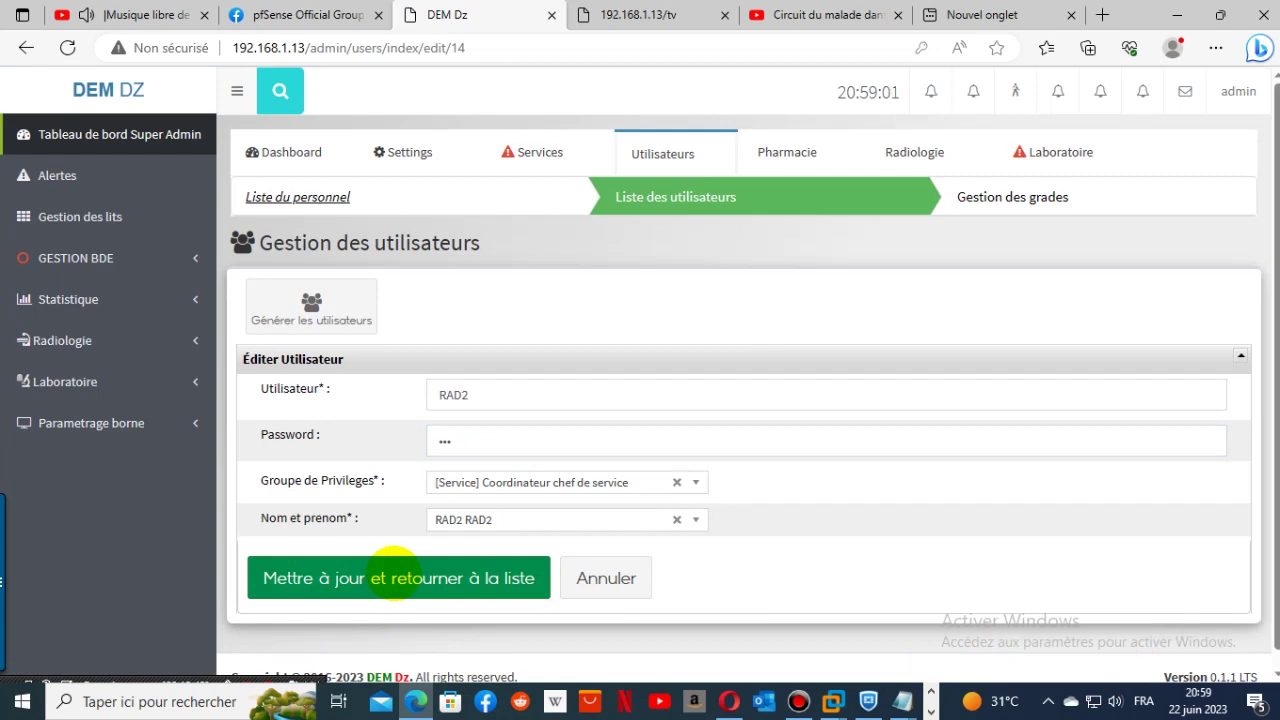
{"action": "left_click", "coordinate": [395, 578]}
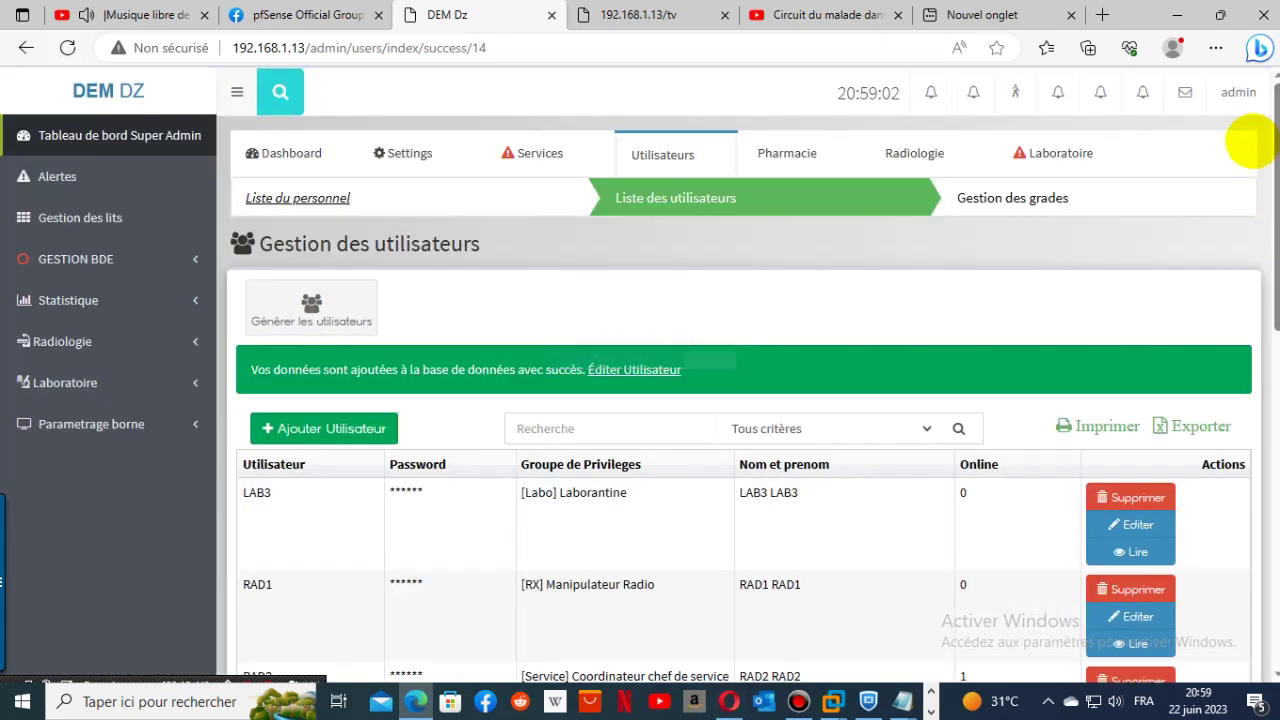
{"action": "left_click", "coordinate": [1250, 82]}
- Sign out and sign in as RAD2 with the pasted username, letting Edge save the password
{"action": "left_click", "coordinate": [1200, 211]}
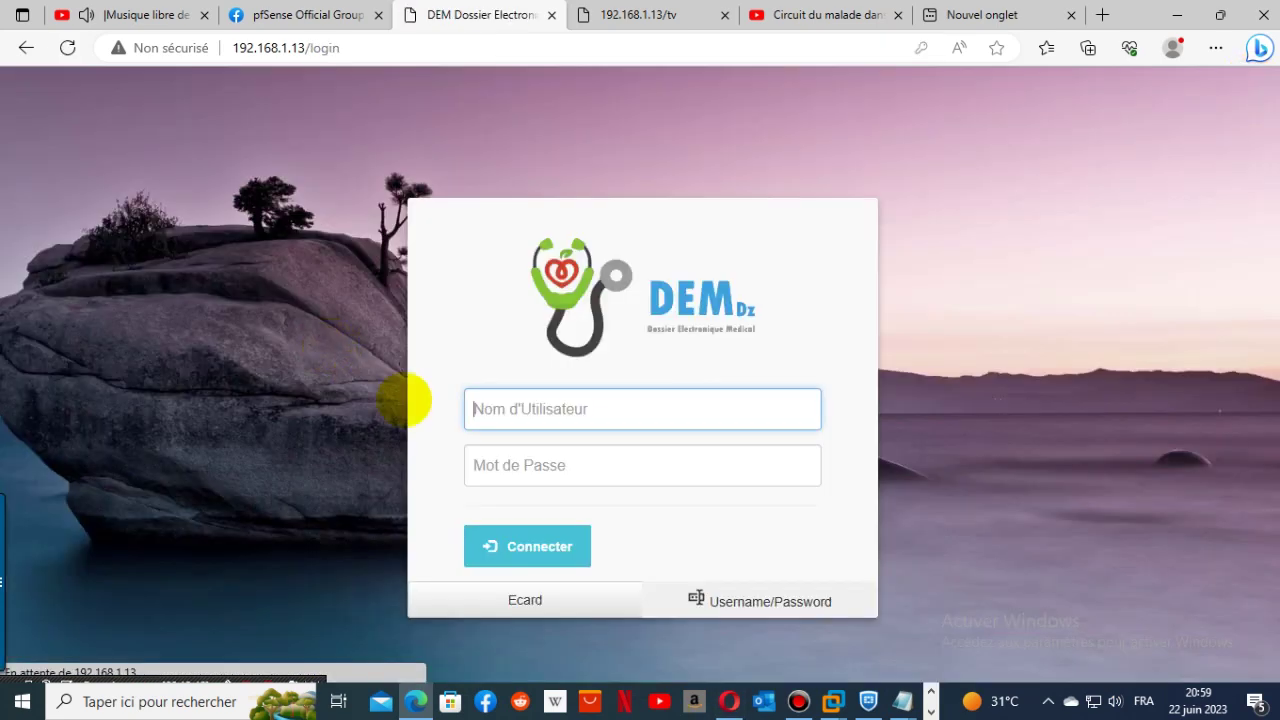
{"action": "right_click", "coordinate": [553, 404]}
{"action": "left_click", "coordinate": [634, 252]}
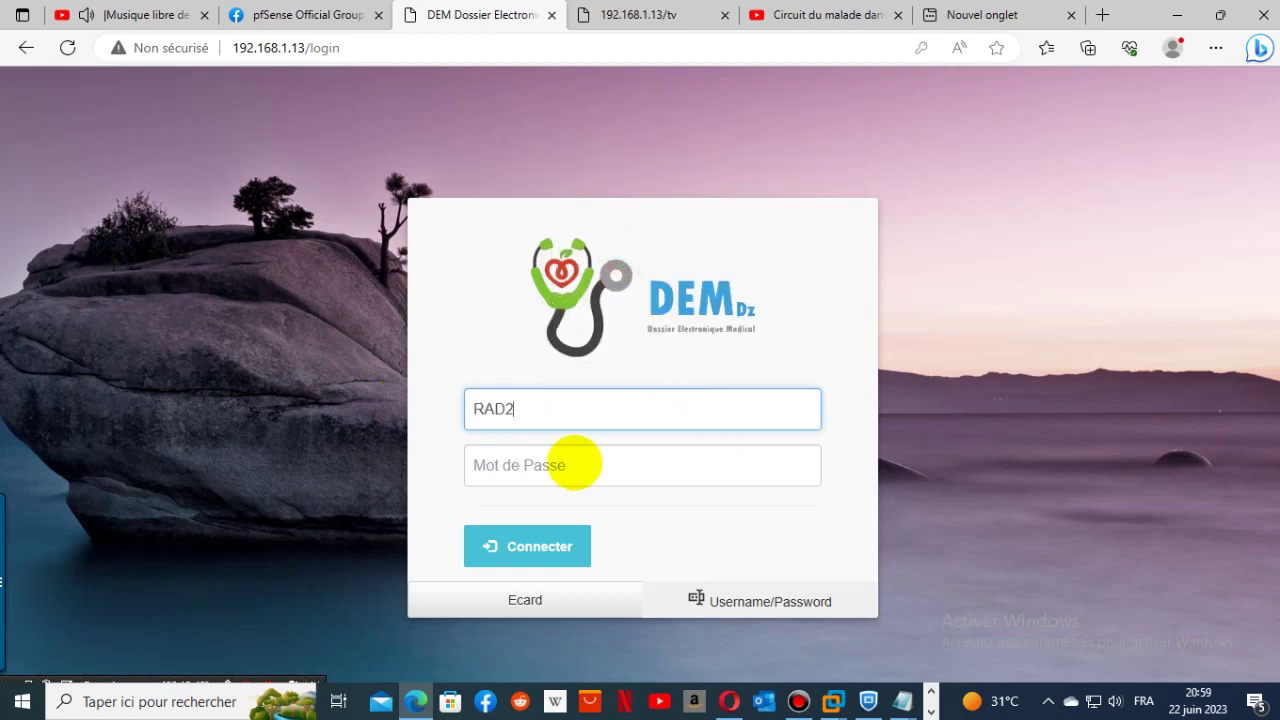
{"action": "left_click", "coordinate": [572, 463]}
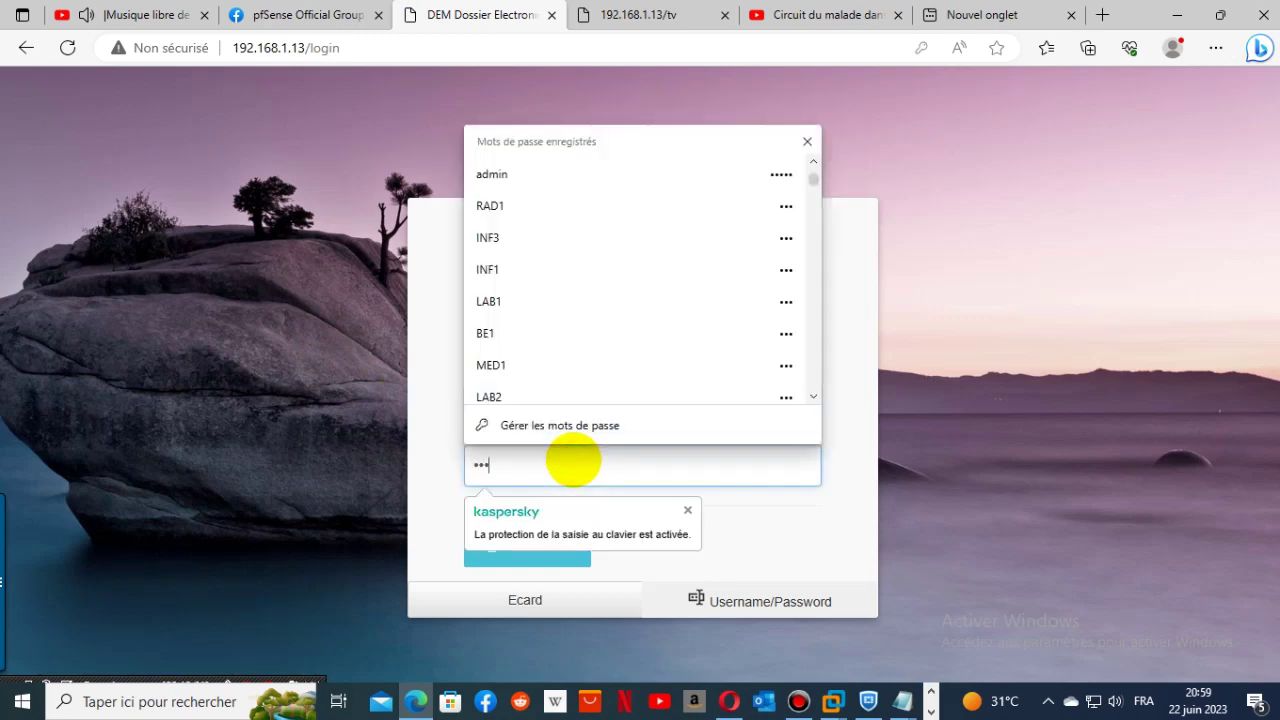
{"action": "key", "text": "Return"}
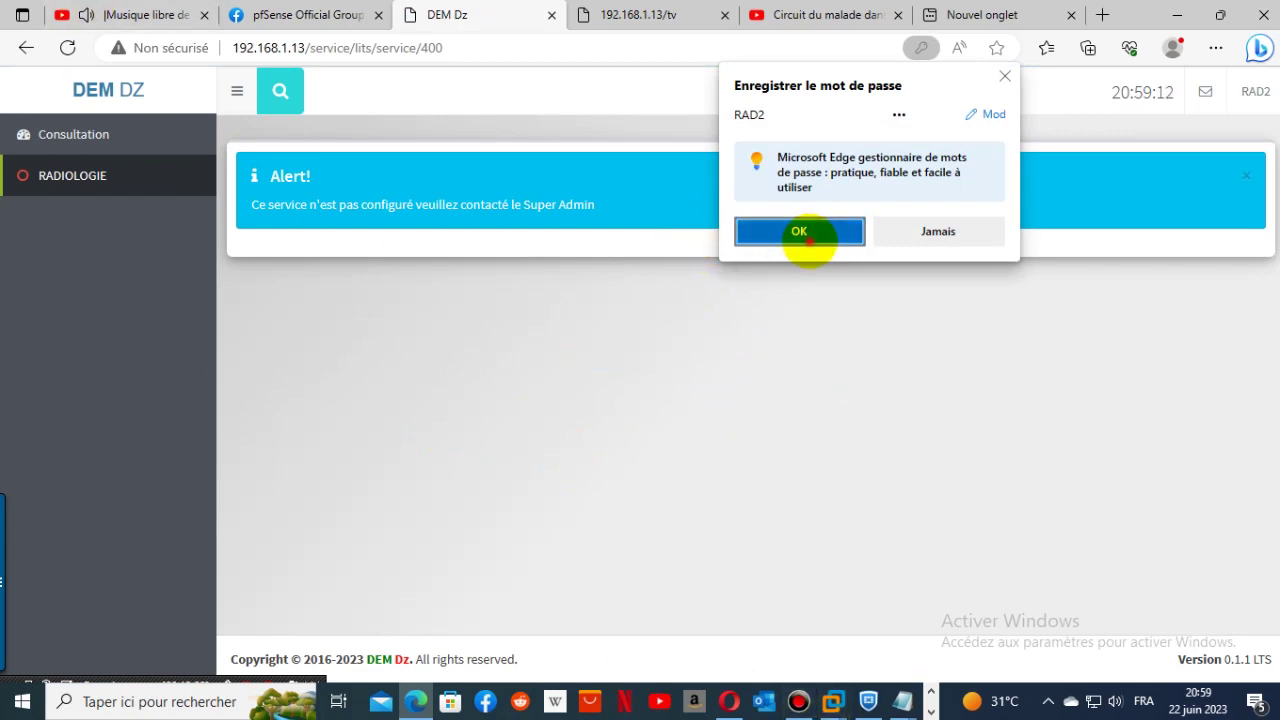
{"action": "left_click", "coordinate": [800, 236]}
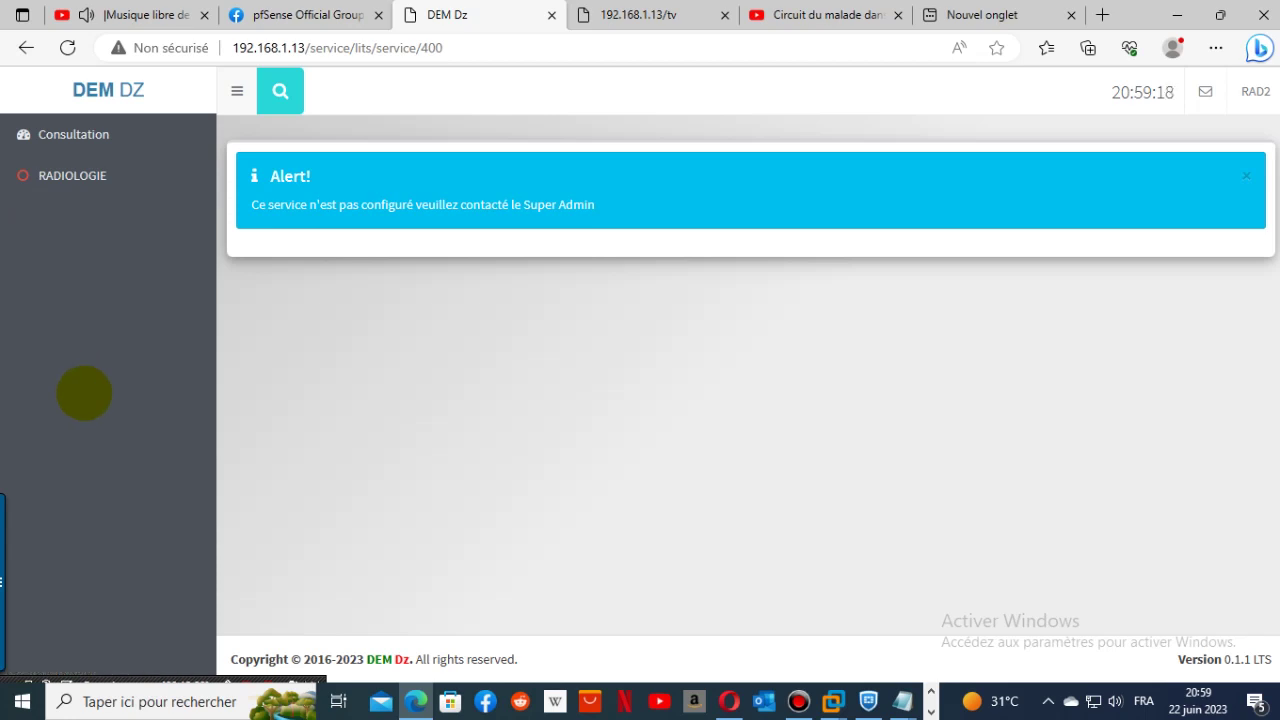
- Sign out of the RAD2 account and sign back in with the saved administrator credentials
{"action": "left_click", "coordinate": [1250, 91]}
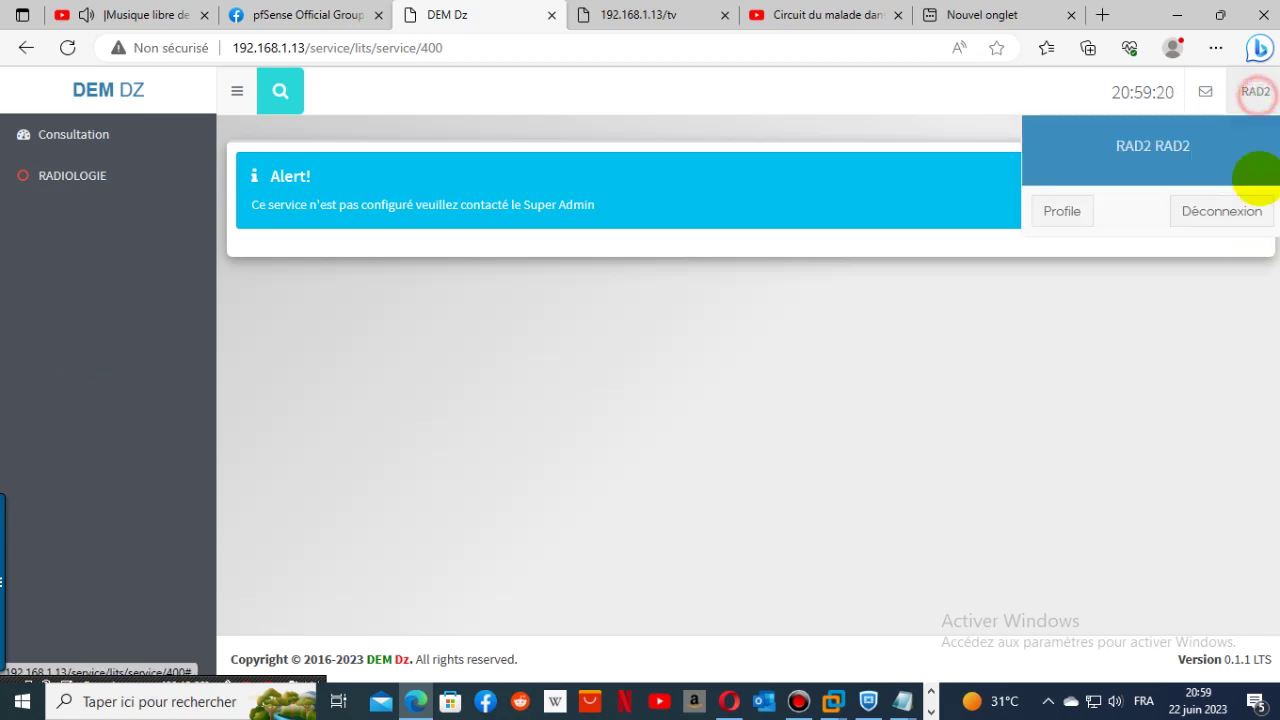
{"action": "left_click", "coordinate": [1252, 214]}
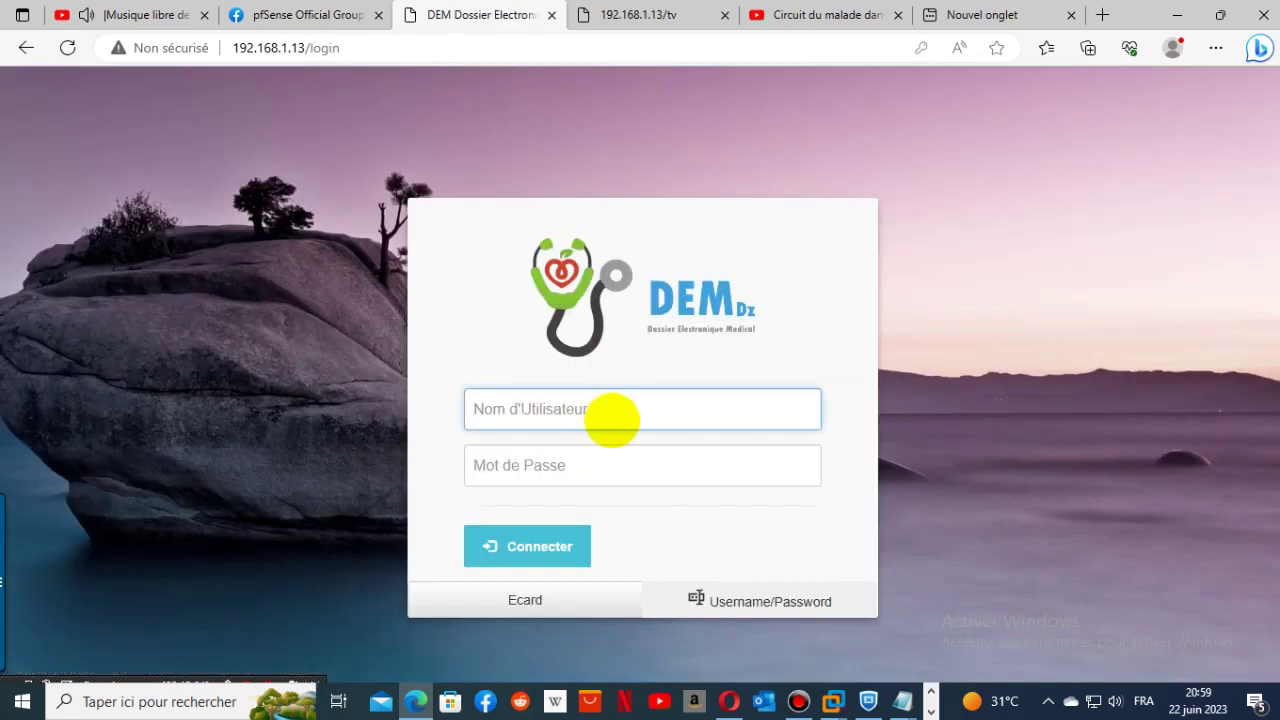
{"action": "left_click", "coordinate": [615, 410]}
{"action": "left_click", "coordinate": [531, 142]}
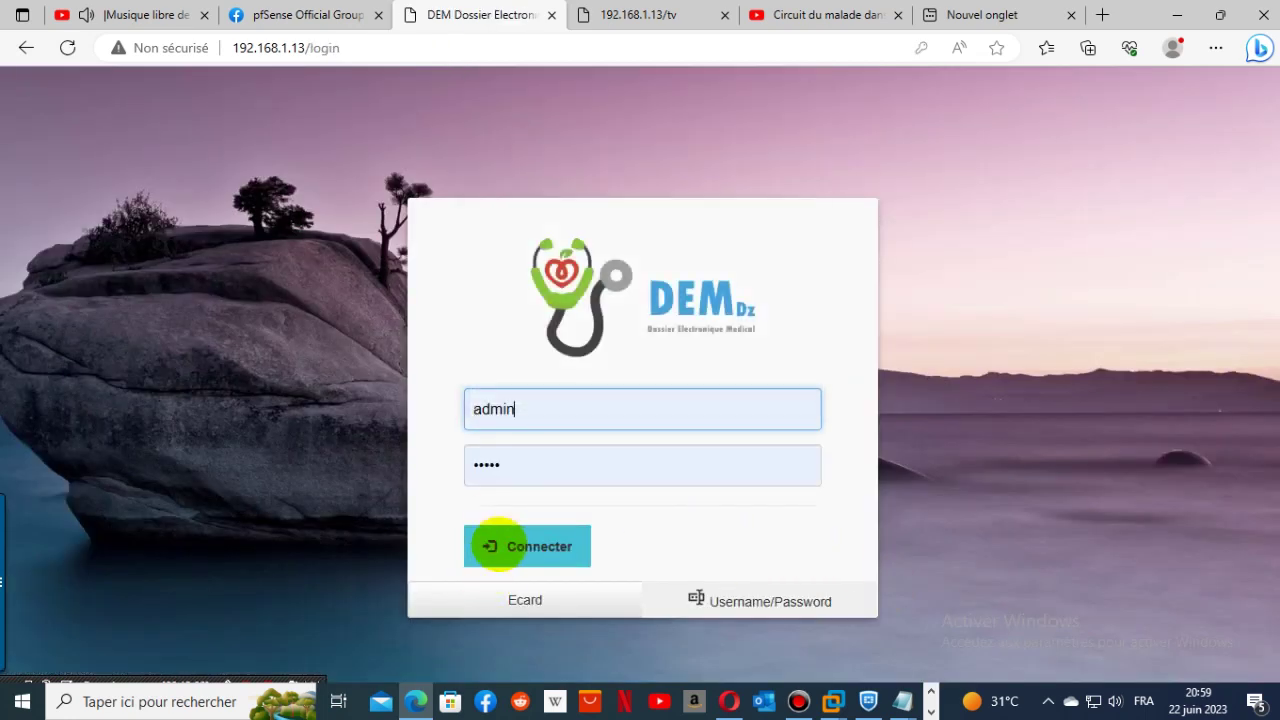
{"action": "left_click", "coordinate": [523, 545]}
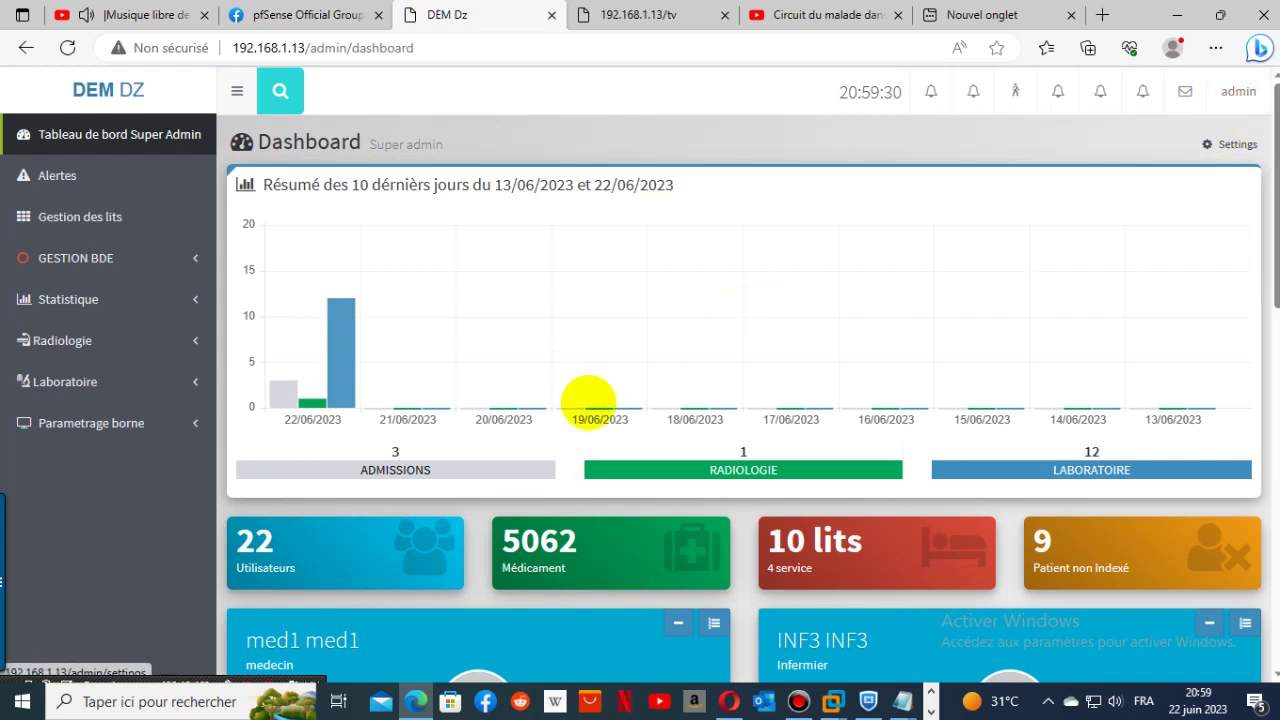
- In the users list, open RAD2 for editing, then cancel without saving
{"action": "left_click", "coordinate": [50, 176]}
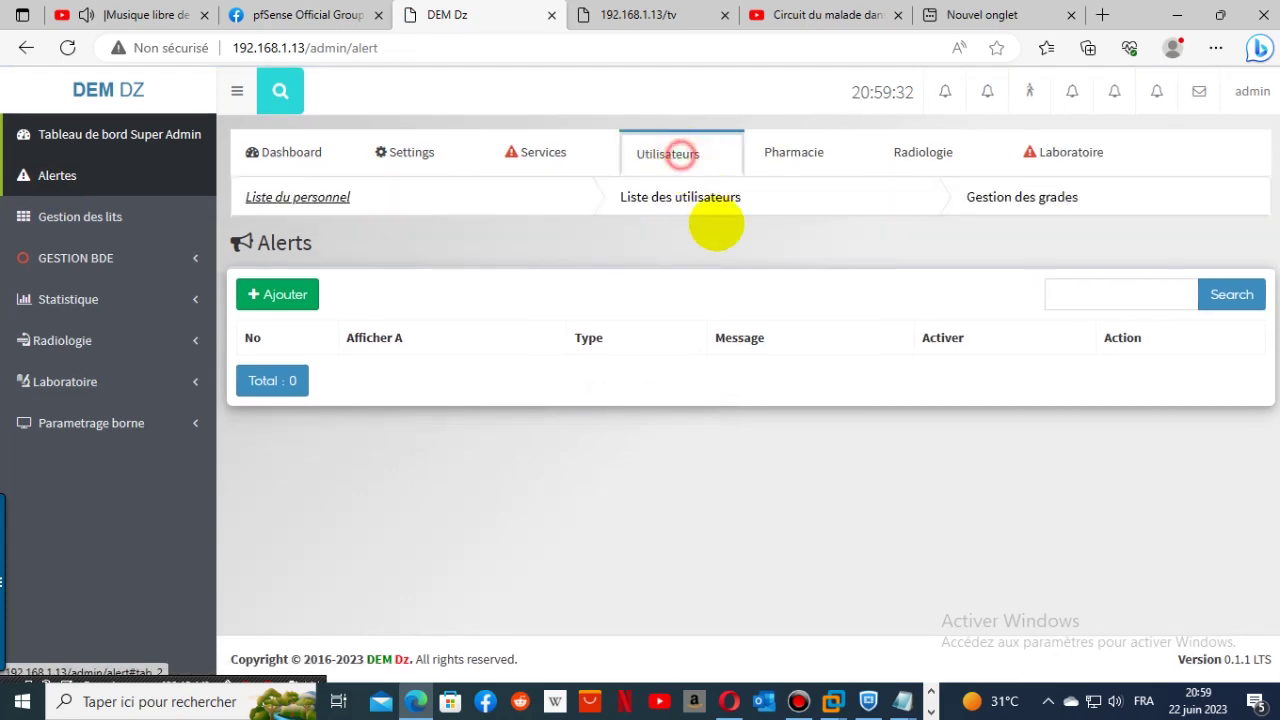
{"action": "left_click", "coordinate": [700, 212]}
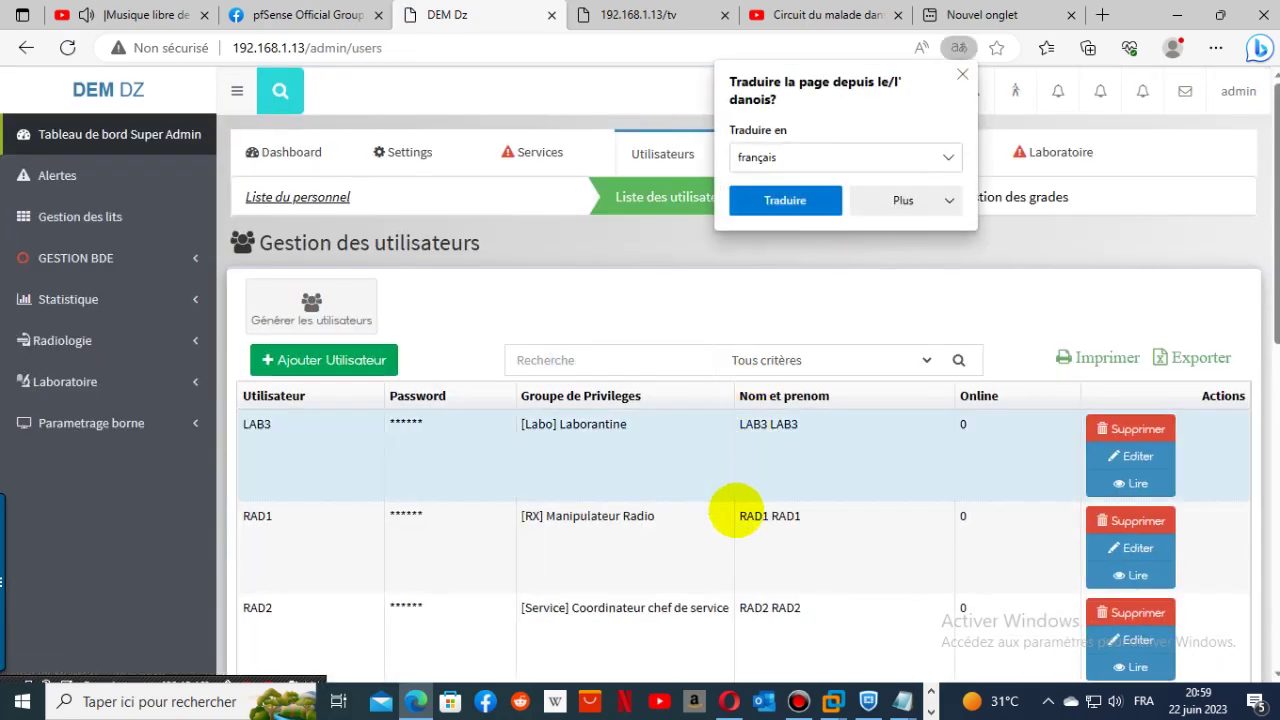
{"action": "scroll", "coordinate": [714, 551], "scroll_direction": "down", "scroll_amount": 1}
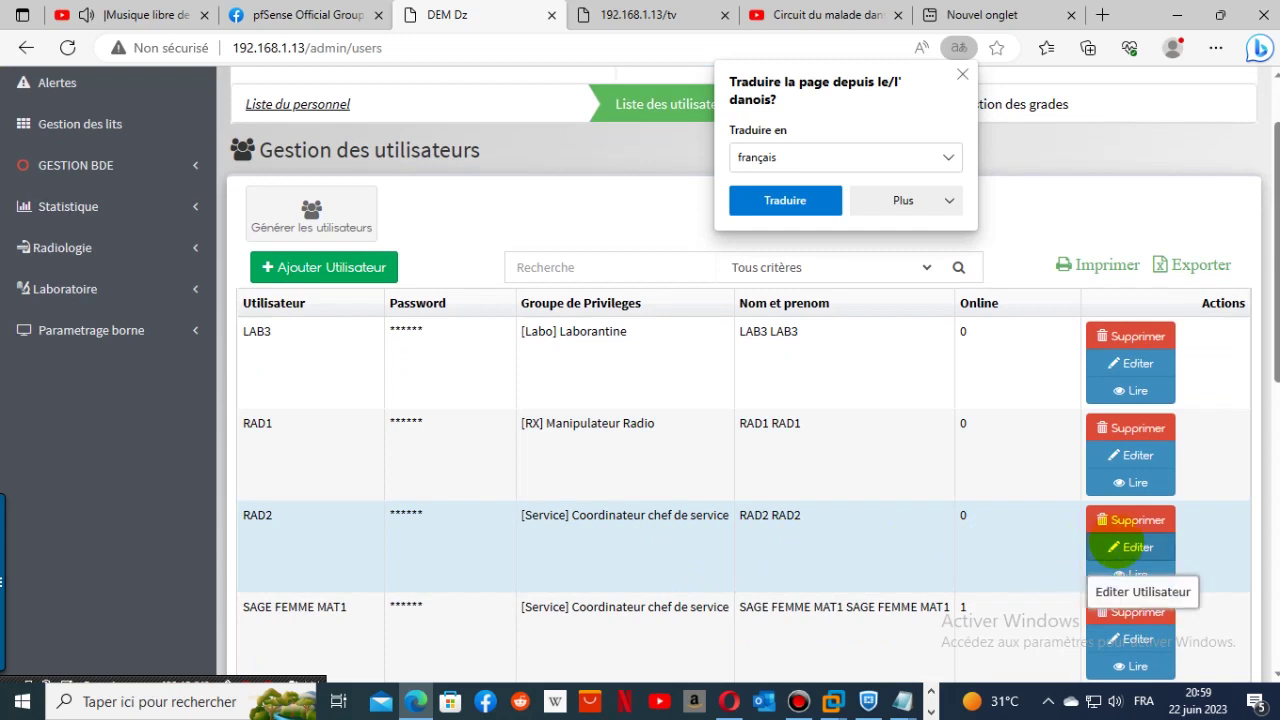
{"action": "left_click", "coordinate": [1108, 546]}
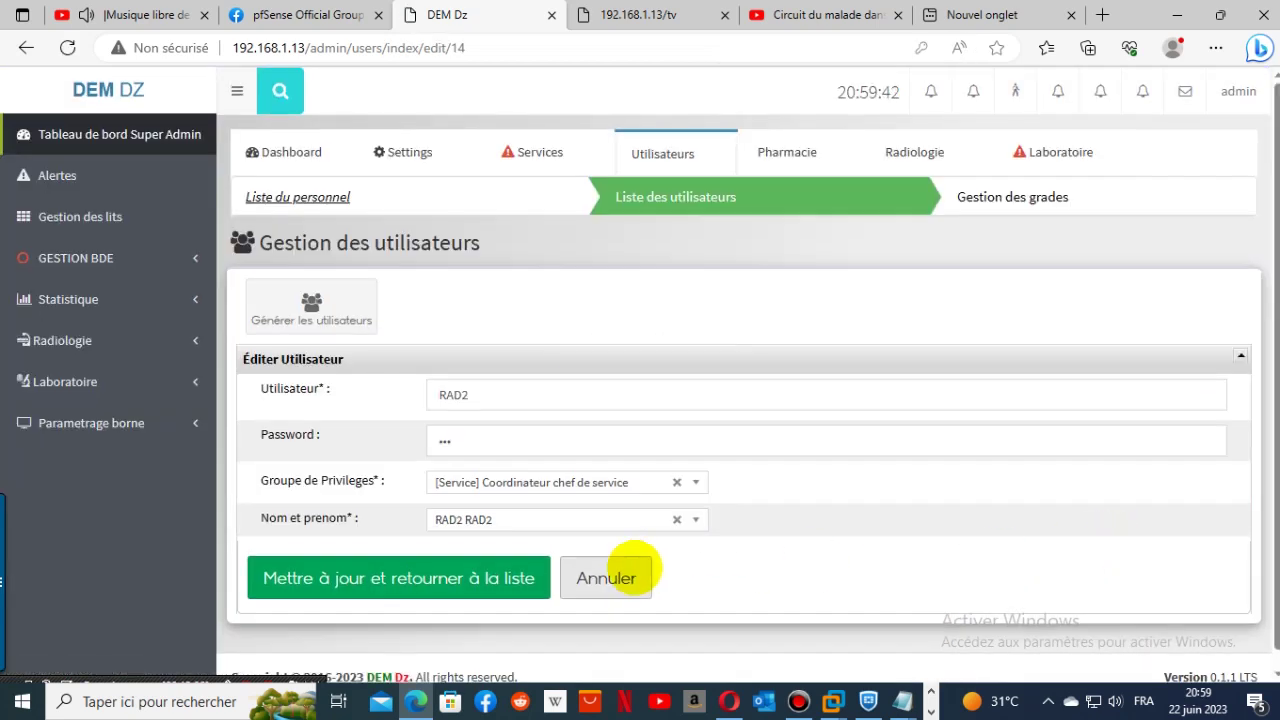
{"action": "left_click", "coordinate": [618, 570]}
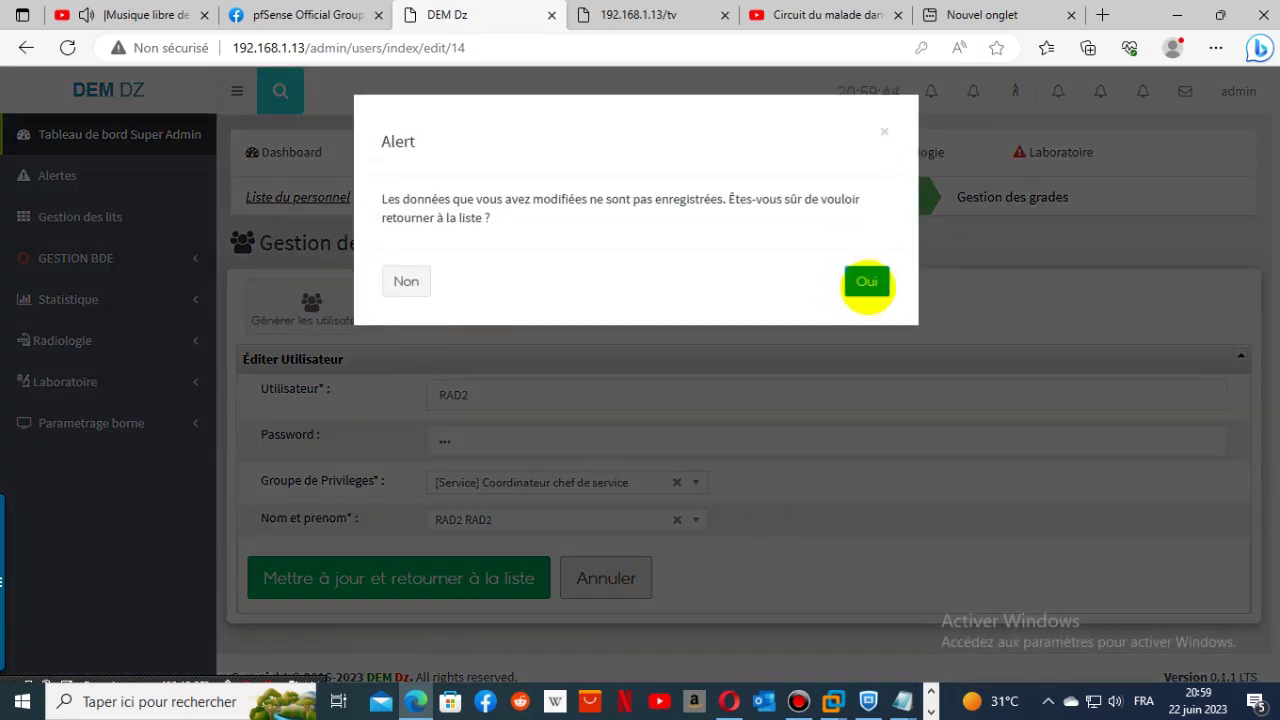
{"action": "left_click", "coordinate": [866, 279]}
- Go to the Liste du personnel staff list
{"action": "scroll", "coordinate": [470, 572], "scroll_direction": "down", "scroll_amount": 2}
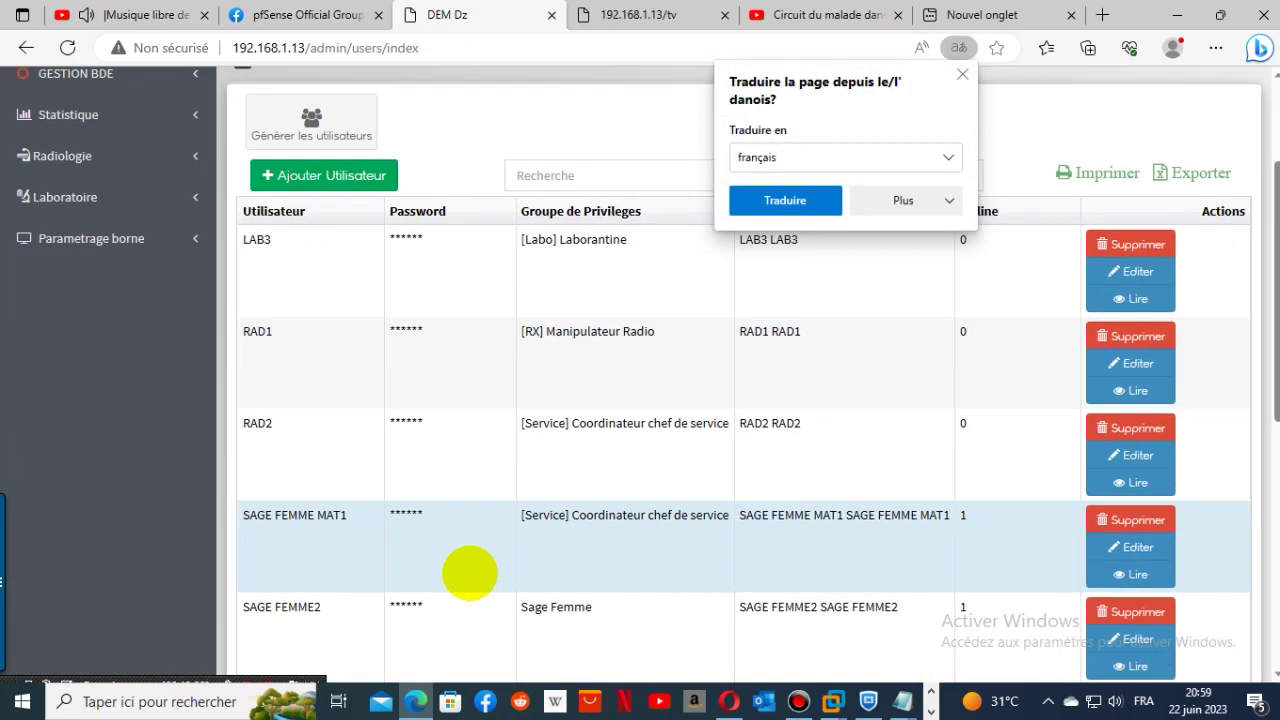
{"action": "scroll", "coordinate": [400, 250], "scroll_direction": "up", "scroll_amount": 2}
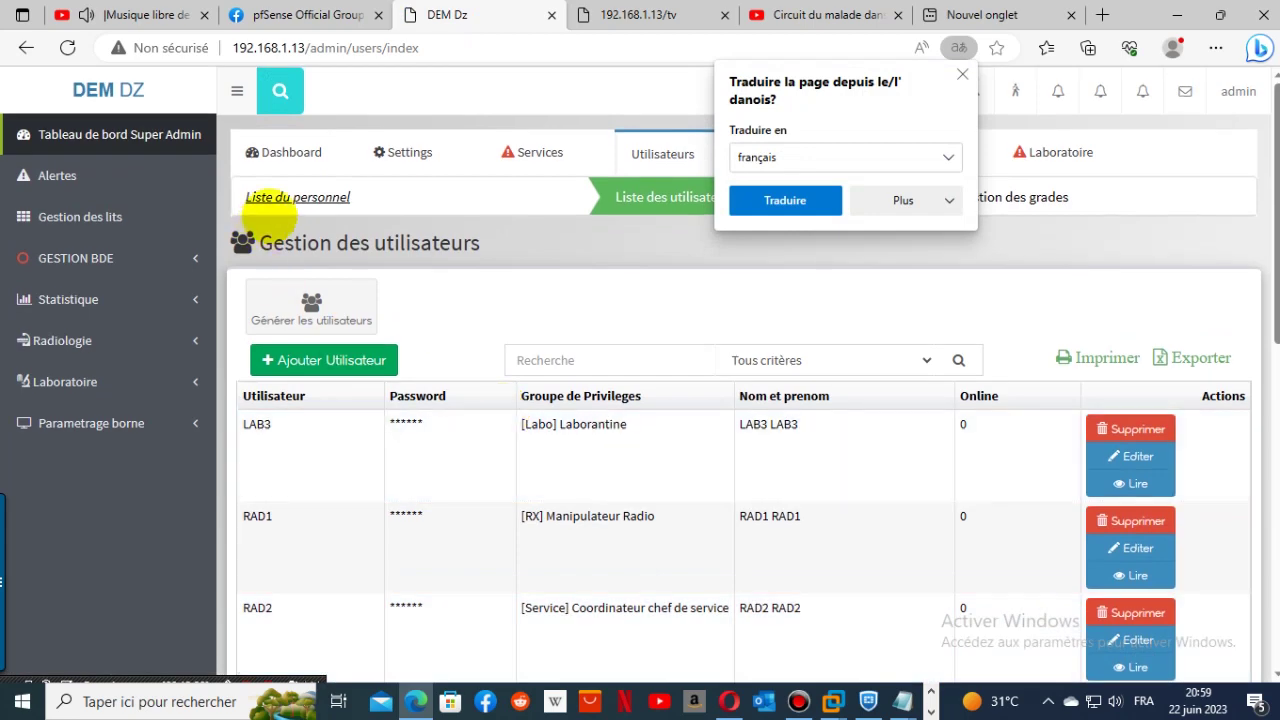
{"action": "left_click", "coordinate": [290, 196]}
- Page through the staff list to page 3, finding DENTISTE as Chirurgien dentiste in URGENCES MEDICALES
{"action": "scroll", "coordinate": [773, 568], "scroll_direction": "down", "scroll_amount": 2}
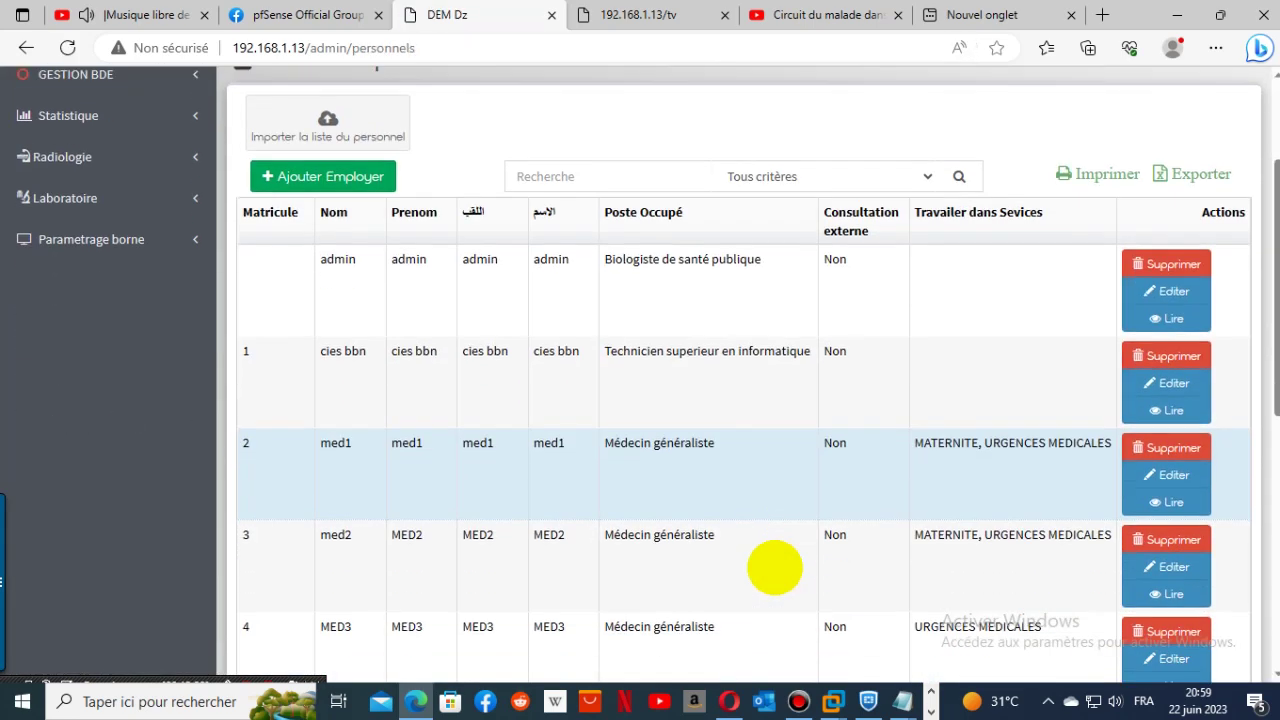
{"action": "scroll", "coordinate": [773, 568], "scroll_direction": "down", "scroll_amount": 7}
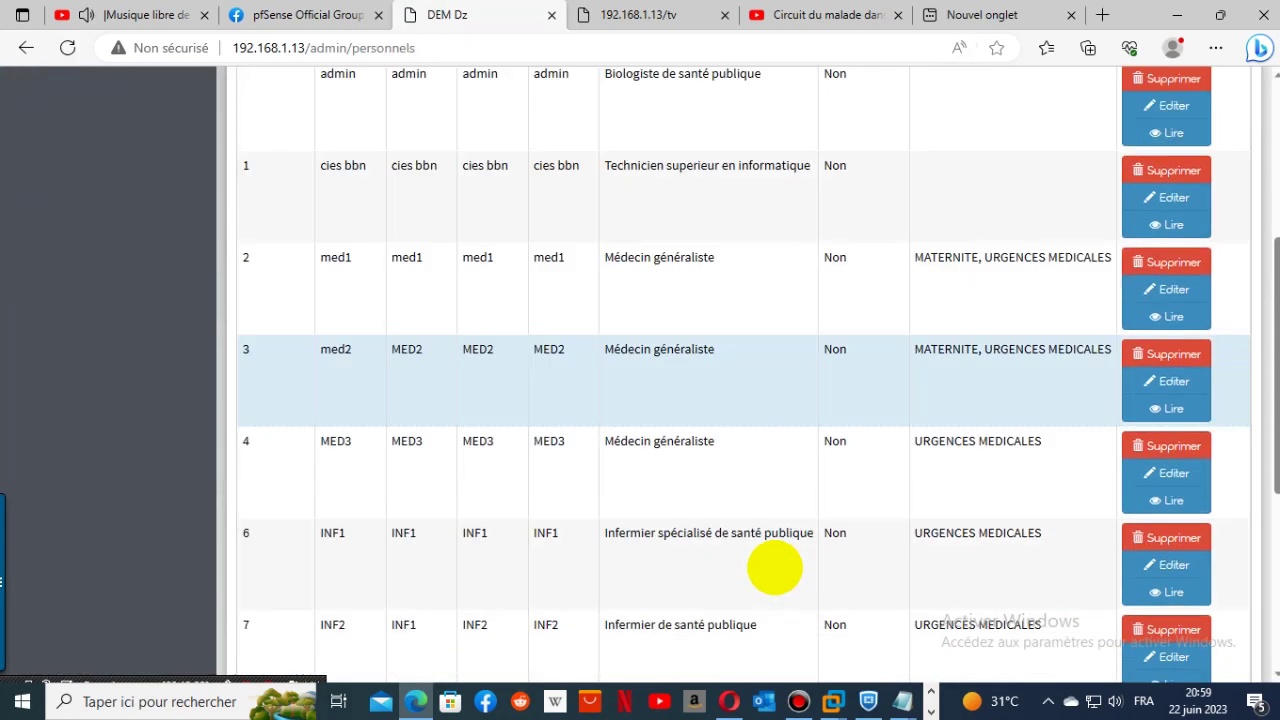
{"action": "left_click", "coordinate": [561, 581]}
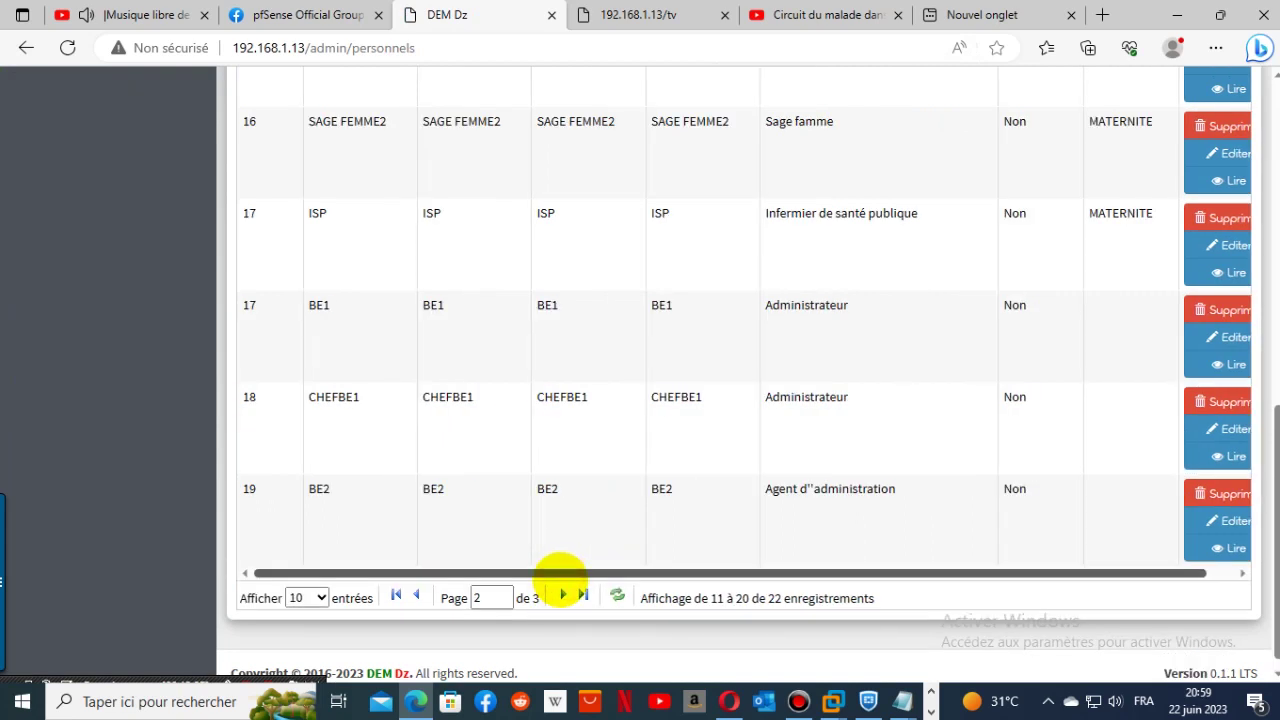
{"action": "left_click", "coordinate": [562, 596]}
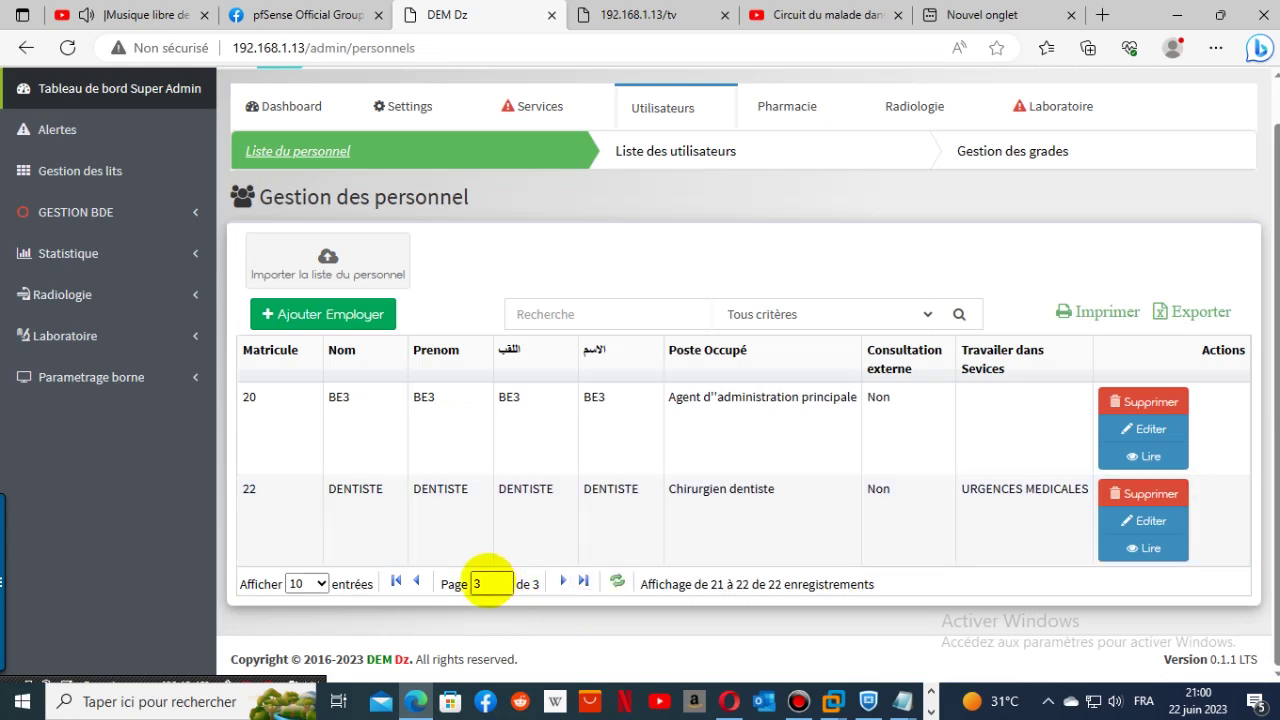
{"action": "left_click", "coordinate": [416, 582]}
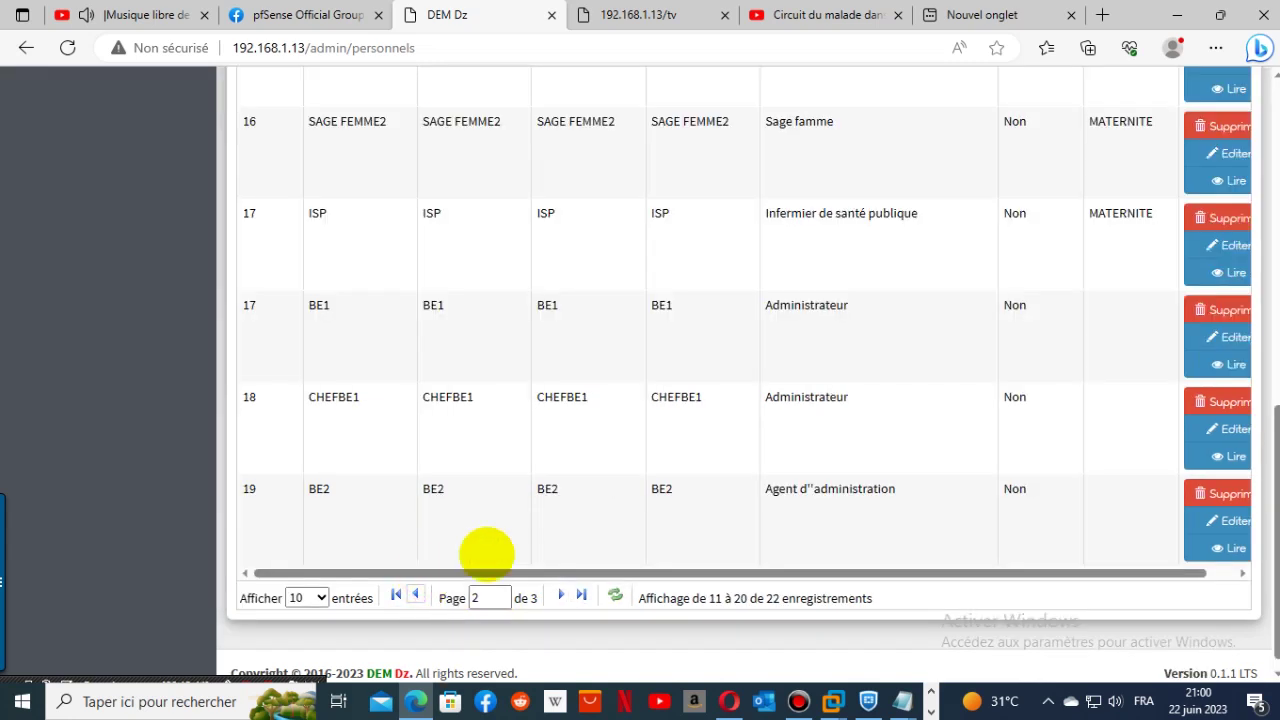
- Browse back to page 1 of the staff list, then on to page 2
{"action": "scroll", "coordinate": [633, 509], "scroll_direction": "up", "scroll_amount": 2}
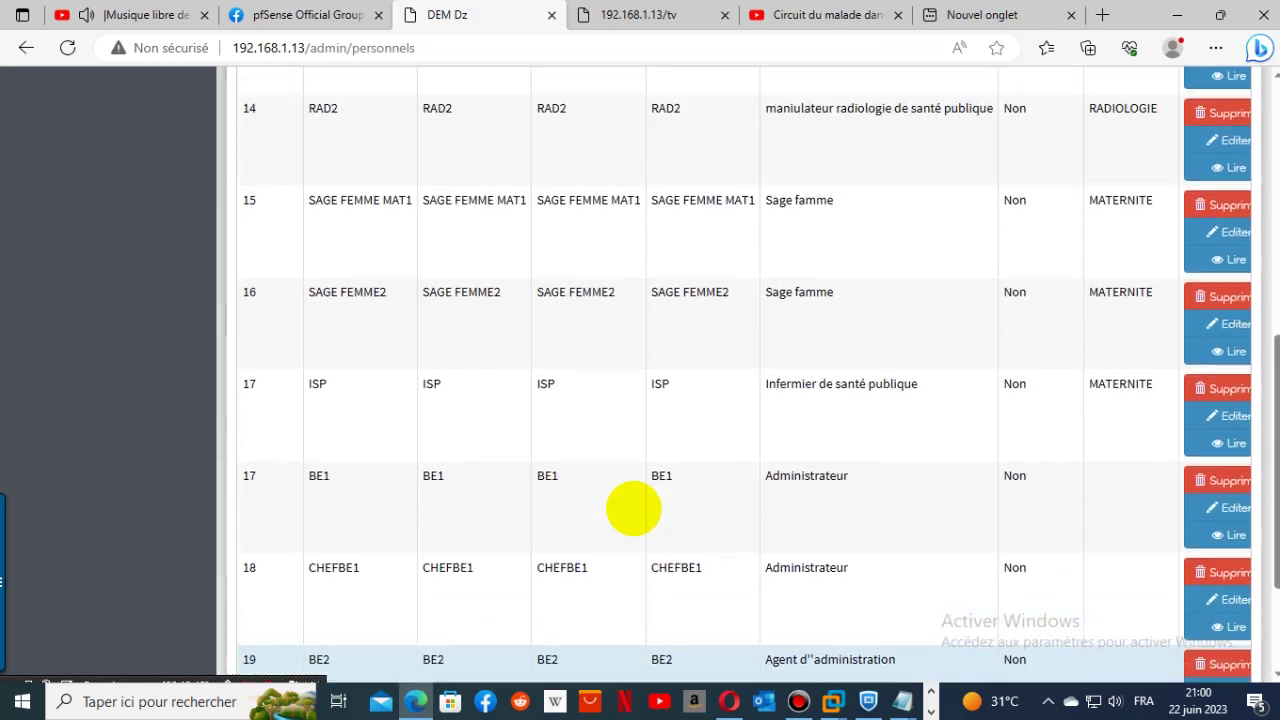
{"action": "scroll", "coordinate": [633, 509], "scroll_direction": "up", "scroll_amount": 4}
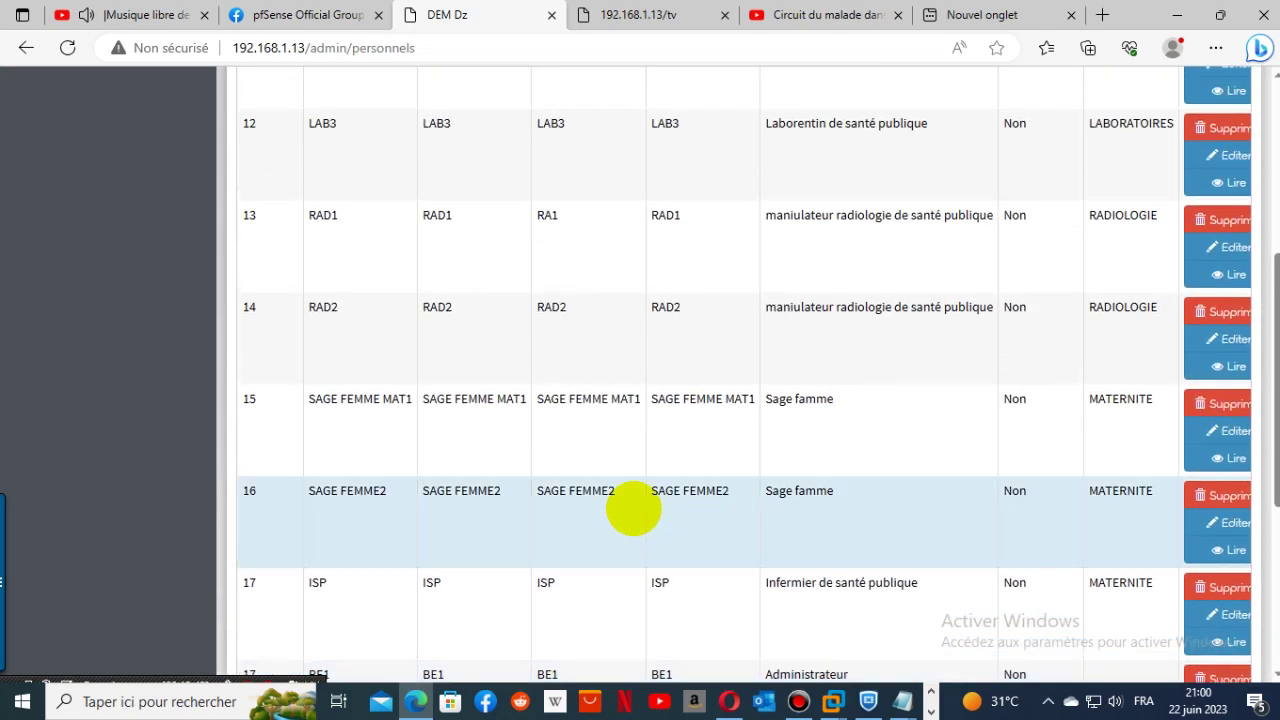
{"action": "scroll", "coordinate": [633, 509], "scroll_direction": "down", "scroll_amount": 6}
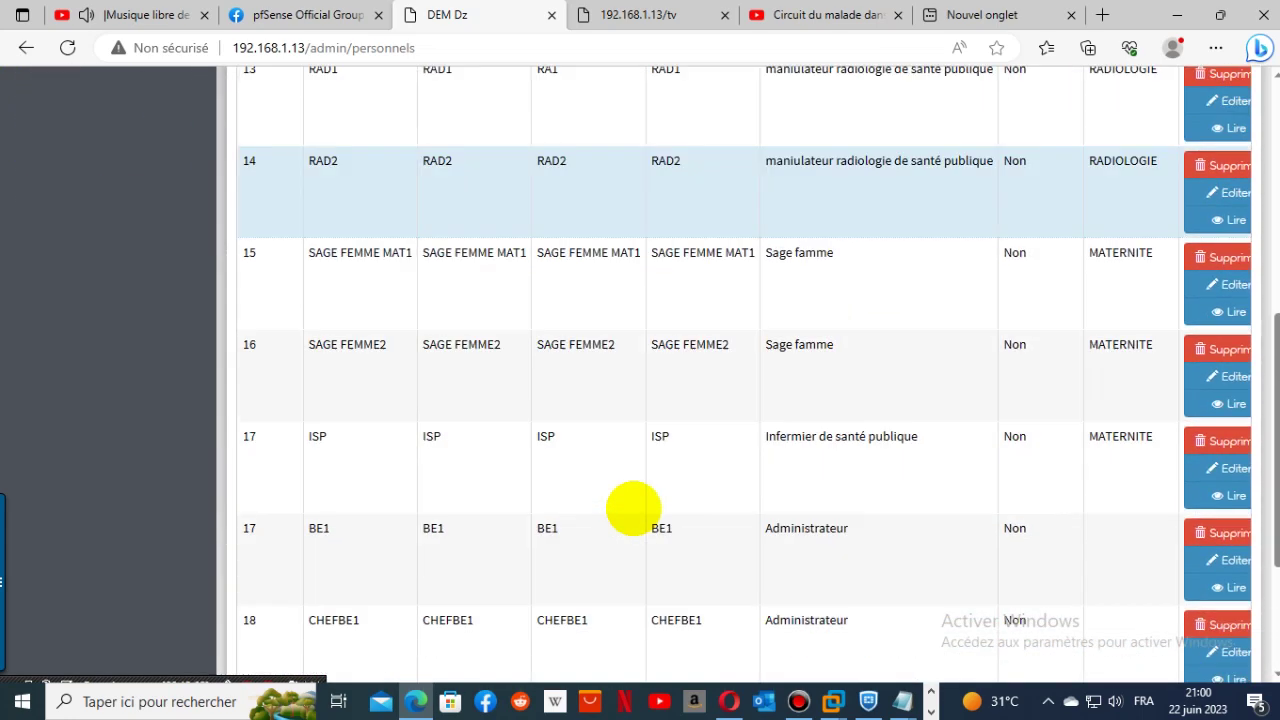
{"action": "left_click", "coordinate": [416, 581]}
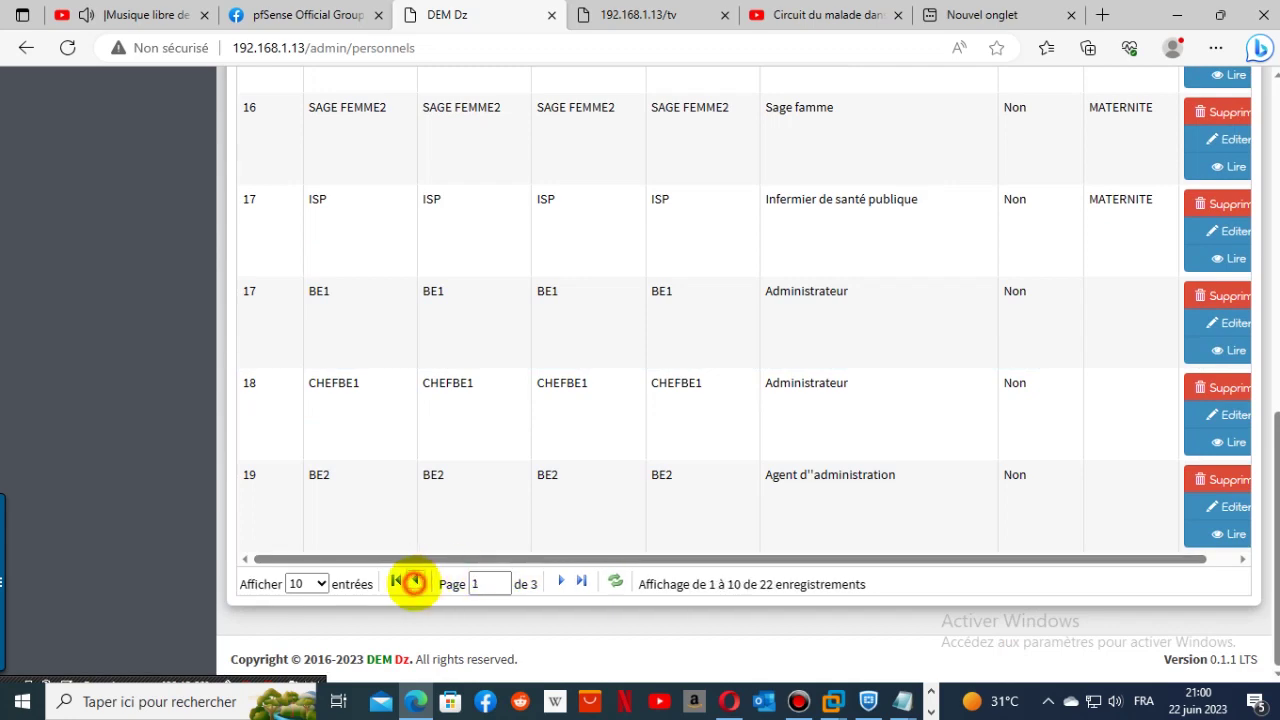
{"action": "scroll", "coordinate": [690, 560], "scroll_direction": "up", "scroll_amount": 3}
{"action": "scroll", "coordinate": [690, 560], "scroll_direction": "up", "scroll_amount": 3}
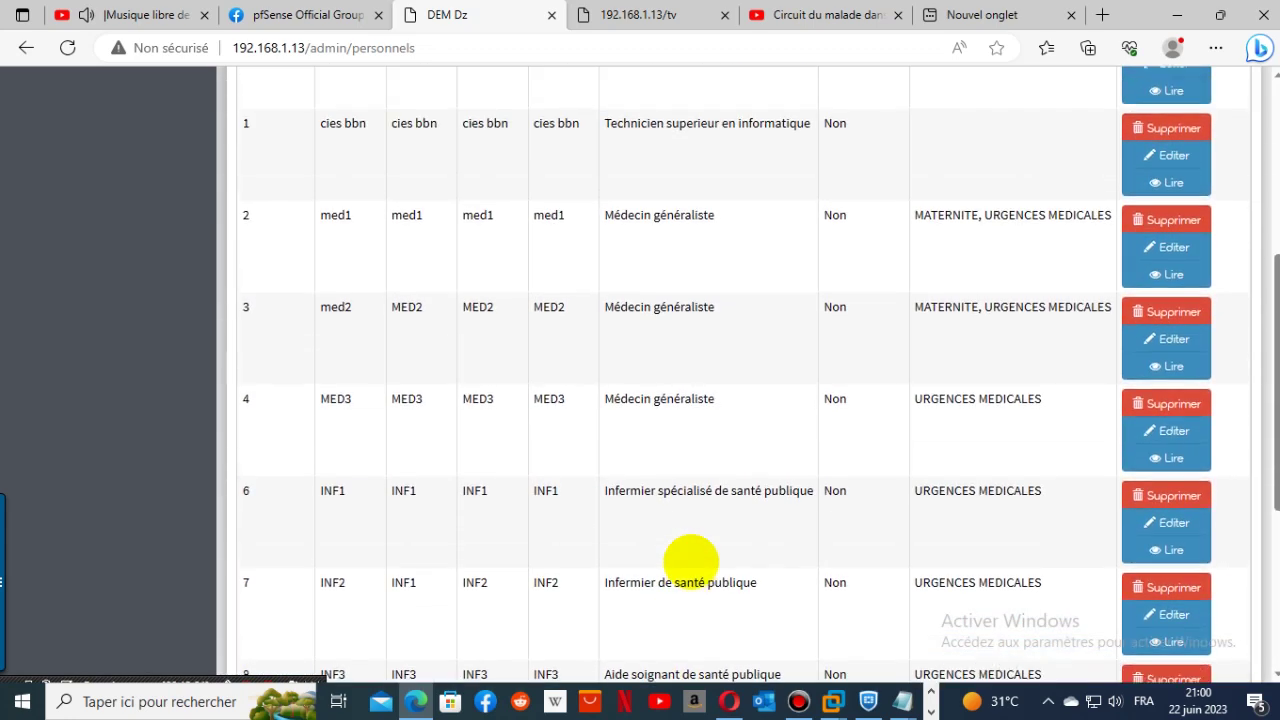
{"action": "scroll", "coordinate": [690, 560], "scroll_direction": "down", "scroll_amount": 4}
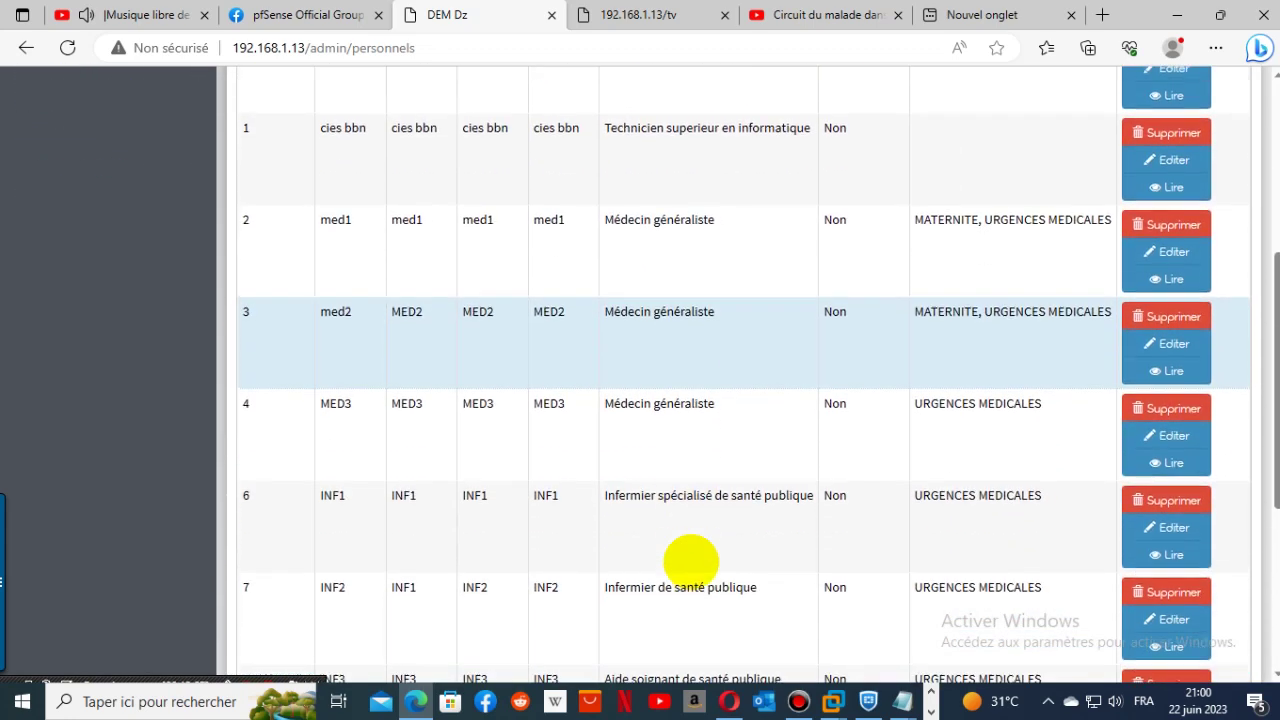
{"action": "scroll", "coordinate": [690, 557], "scroll_direction": "down", "scroll_amount": 2}
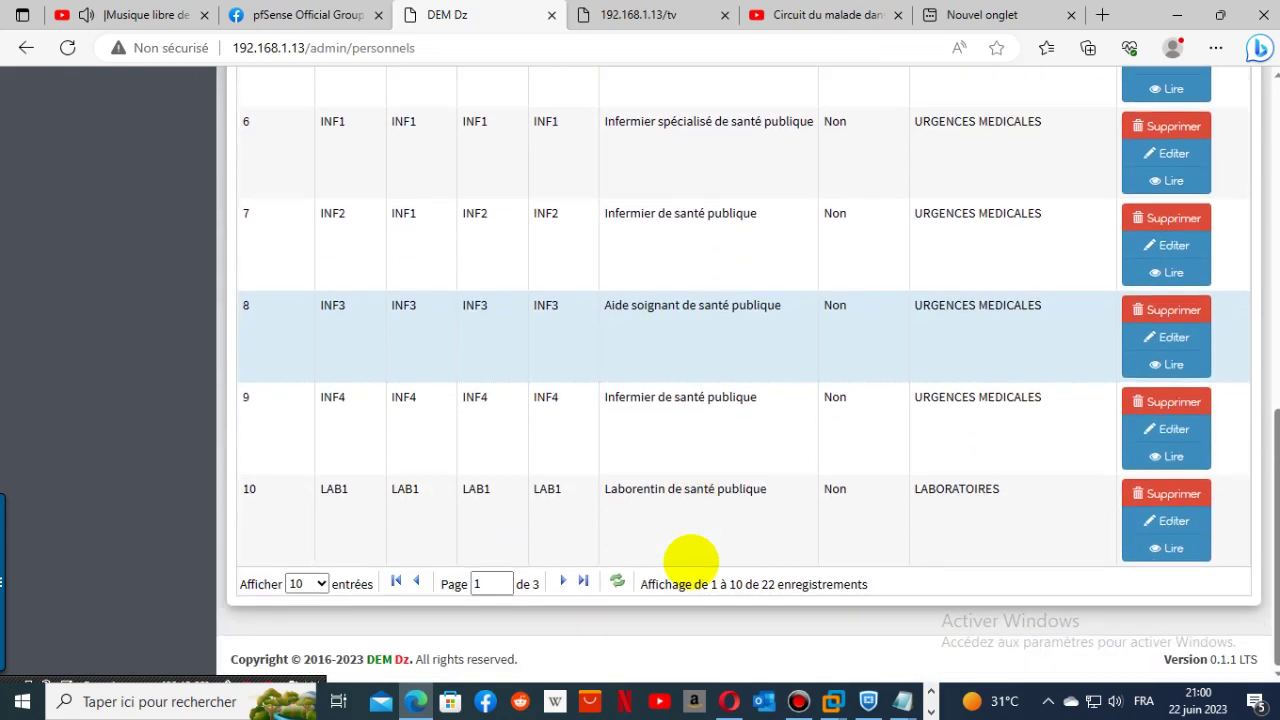
{"action": "left_click", "coordinate": [565, 580]}
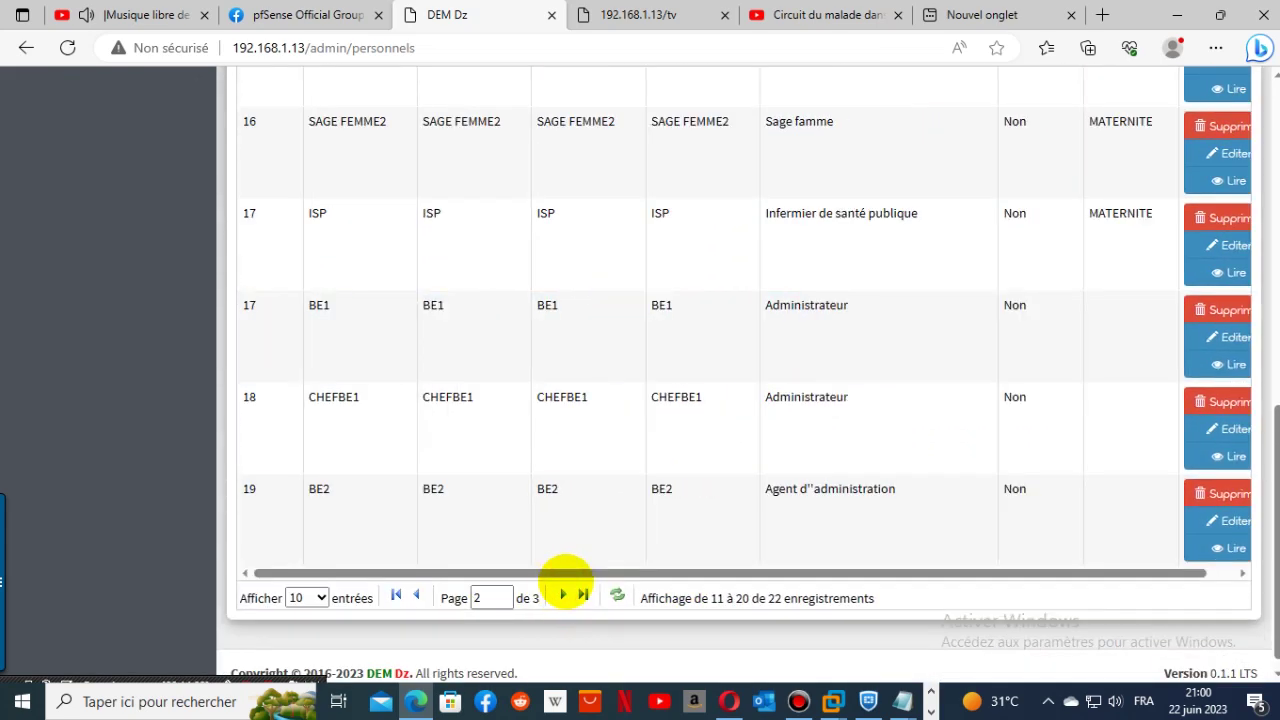
{"action": "scroll", "coordinate": [606, 517], "scroll_direction": "up", "scroll_amount": 4}
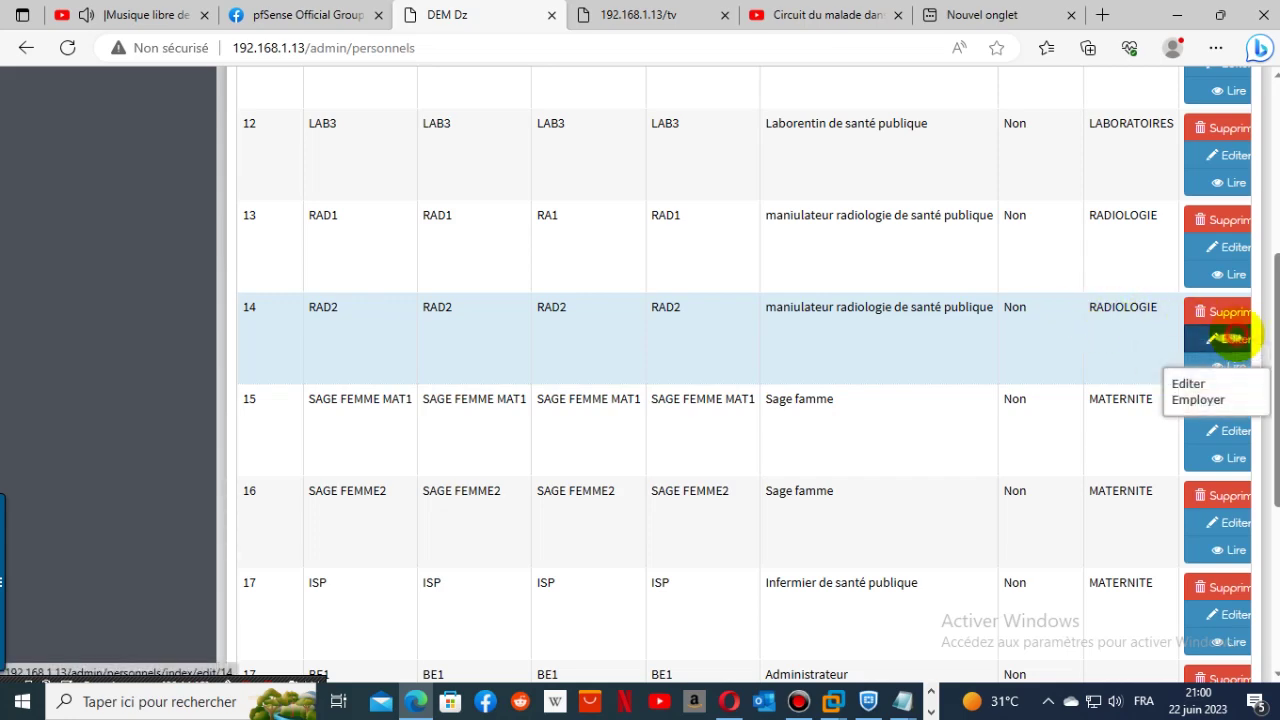
- Save the RAD2 staff record unchanged in RADIOLOGIE and return to the staff list
{"action": "left_click", "coordinate": [1232, 338]}
{"action": "scroll", "coordinate": [1015, 400], "scroll_direction": "down", "scroll_amount": 2}
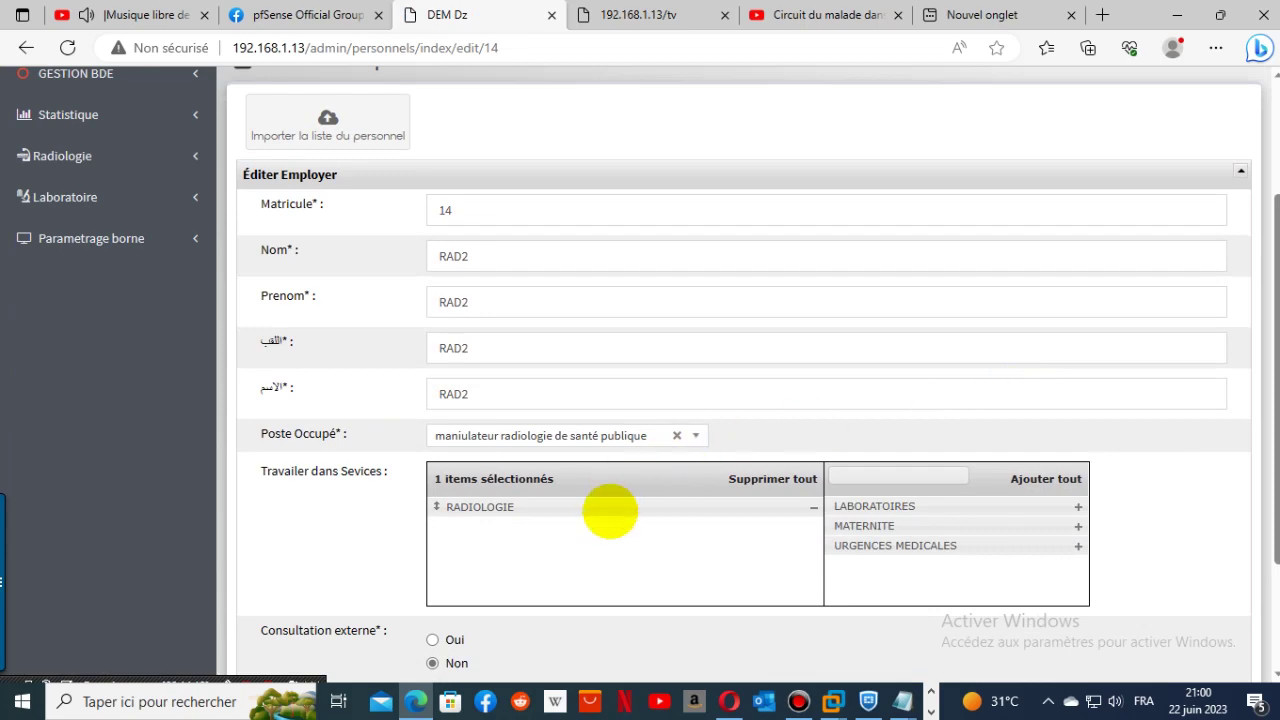
{"action": "scroll", "coordinate": [1257, 614], "scroll_direction": "down", "scroll_amount": 3}
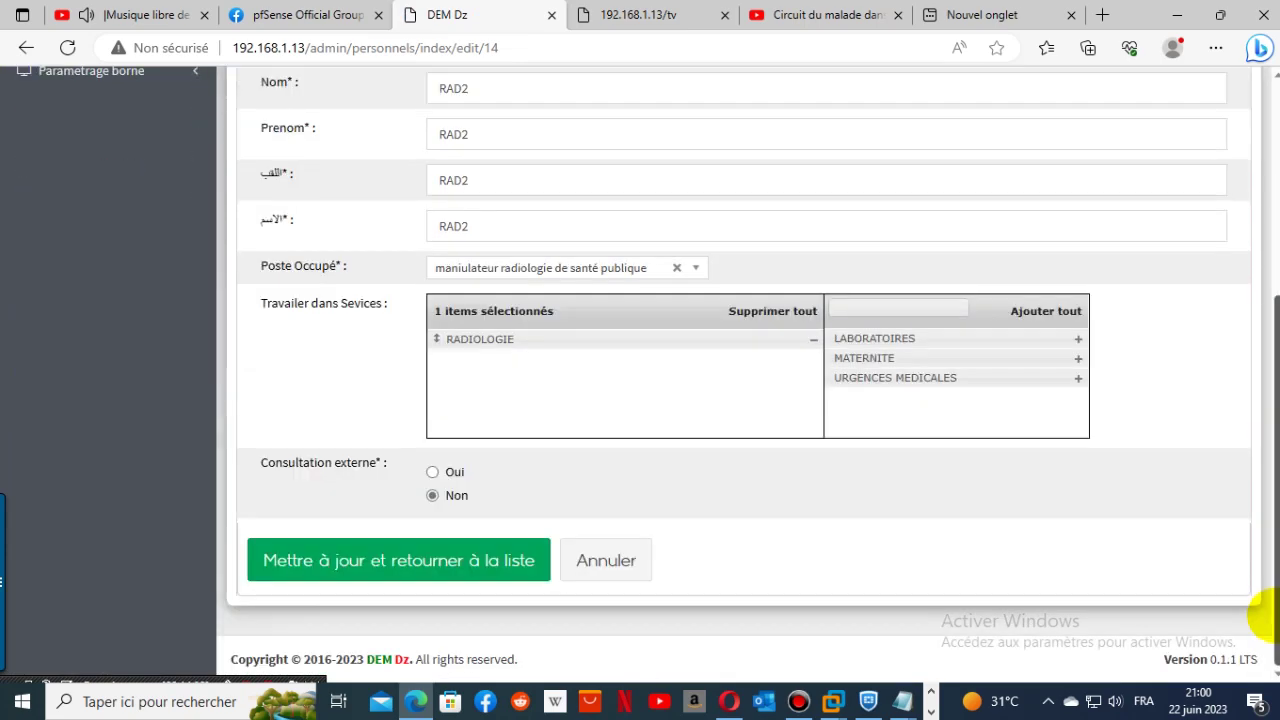
{"action": "left_click", "coordinate": [286, 557]}
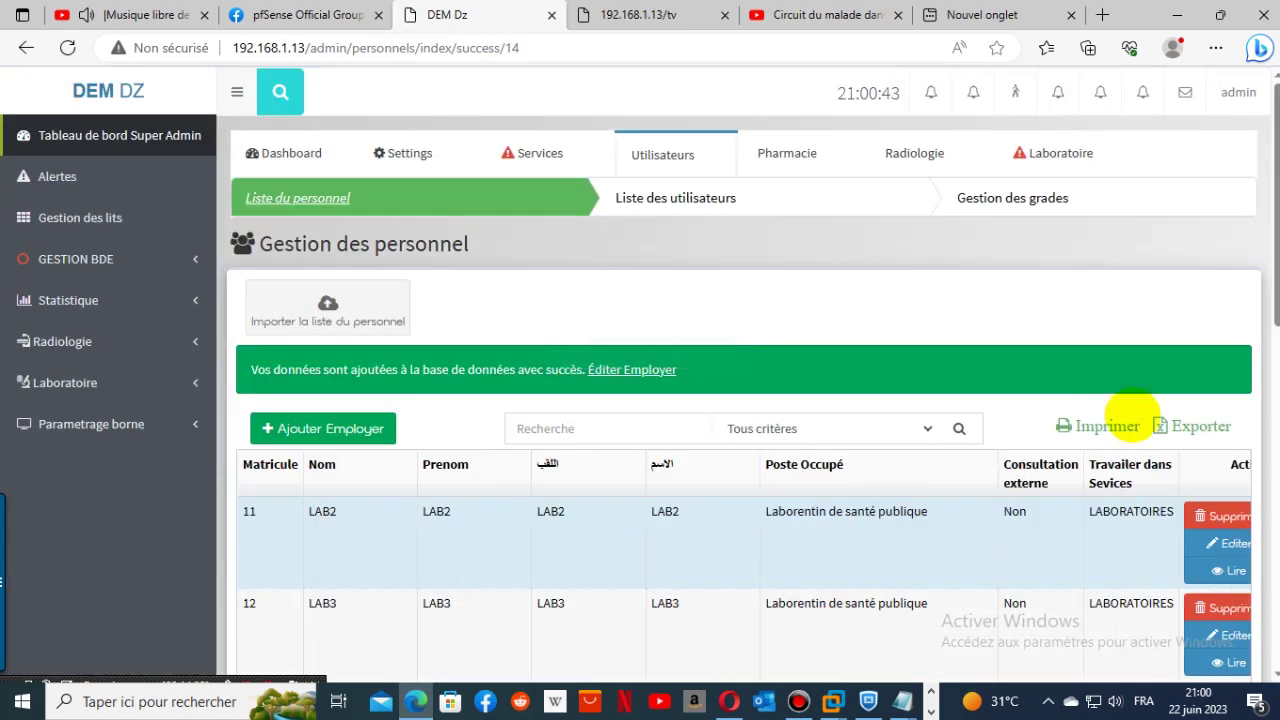
{"action": "left_click", "coordinate": [1240, 90]}
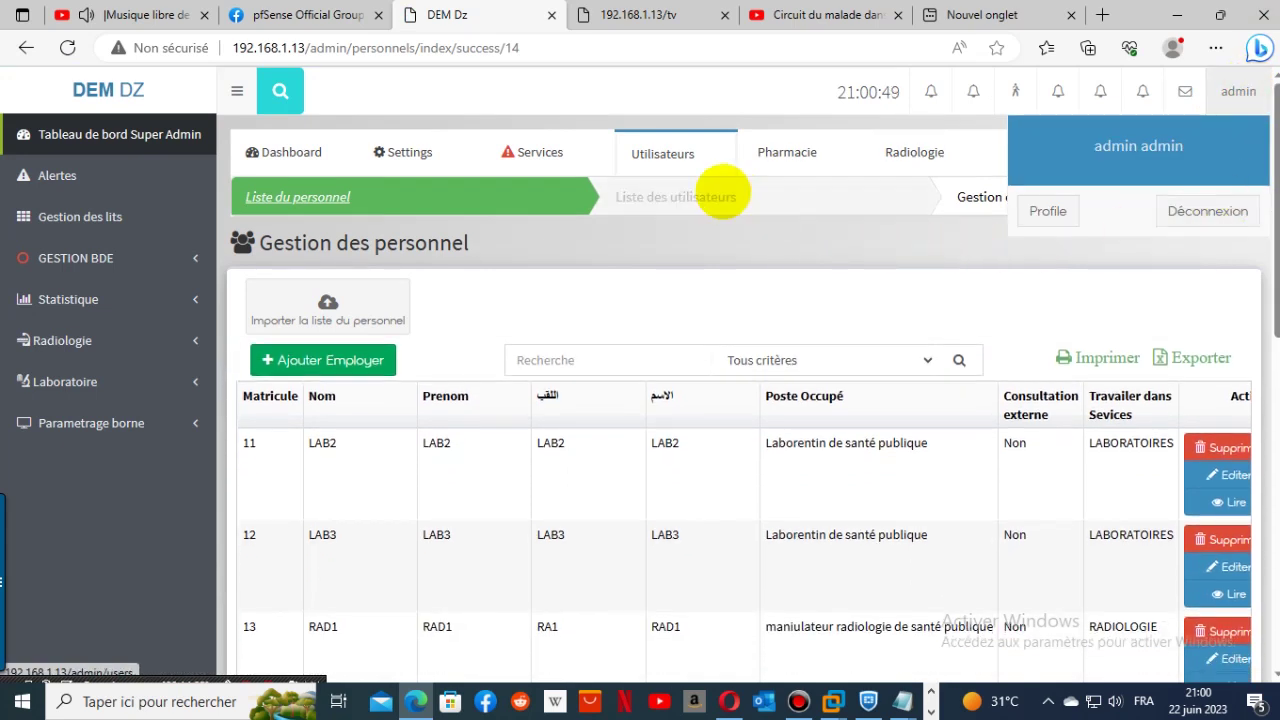
- Browse the users list to page 3 to confirm DENTISTE is in Medecin, then to page 2
{"action": "left_click", "coordinate": [710, 195]}
{"action": "scroll", "coordinate": [1117, 369], "scroll_direction": "down", "scroll_amount": 1}
{"action": "scroll", "coordinate": [1117, 369], "scroll_direction": "down", "scroll_amount": 6}
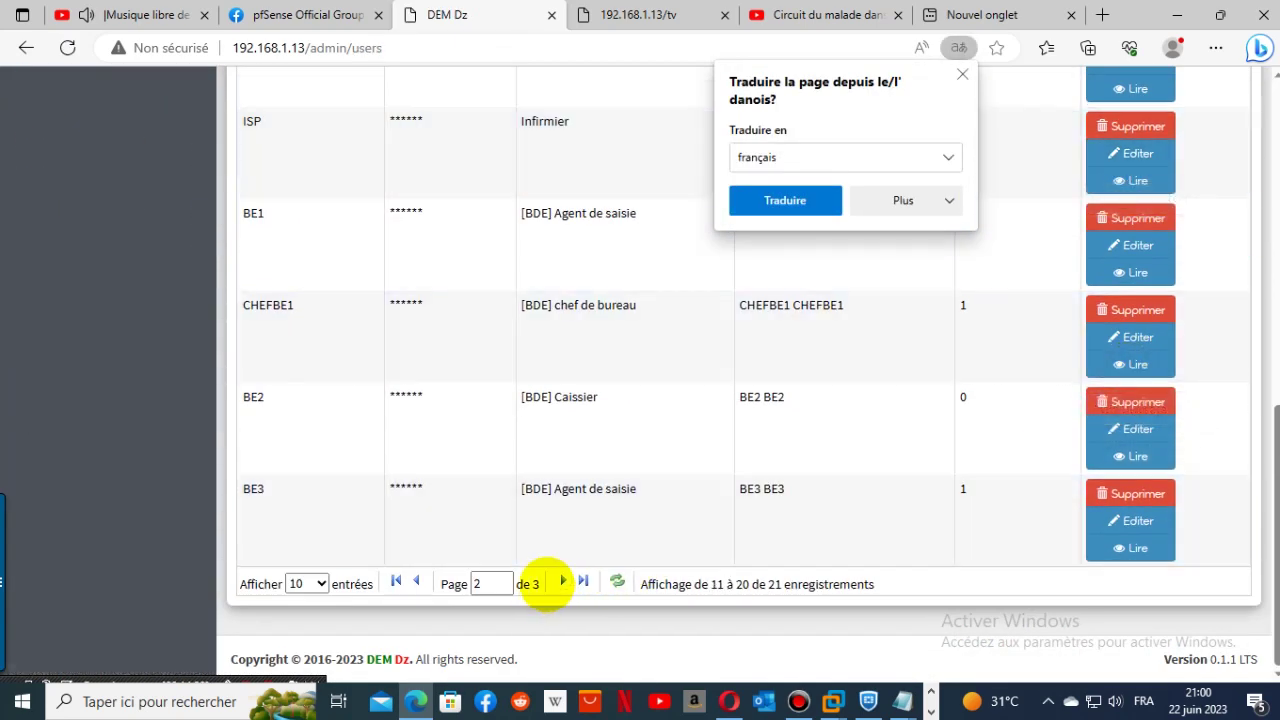
{"action": "left_click", "coordinate": [561, 581]}
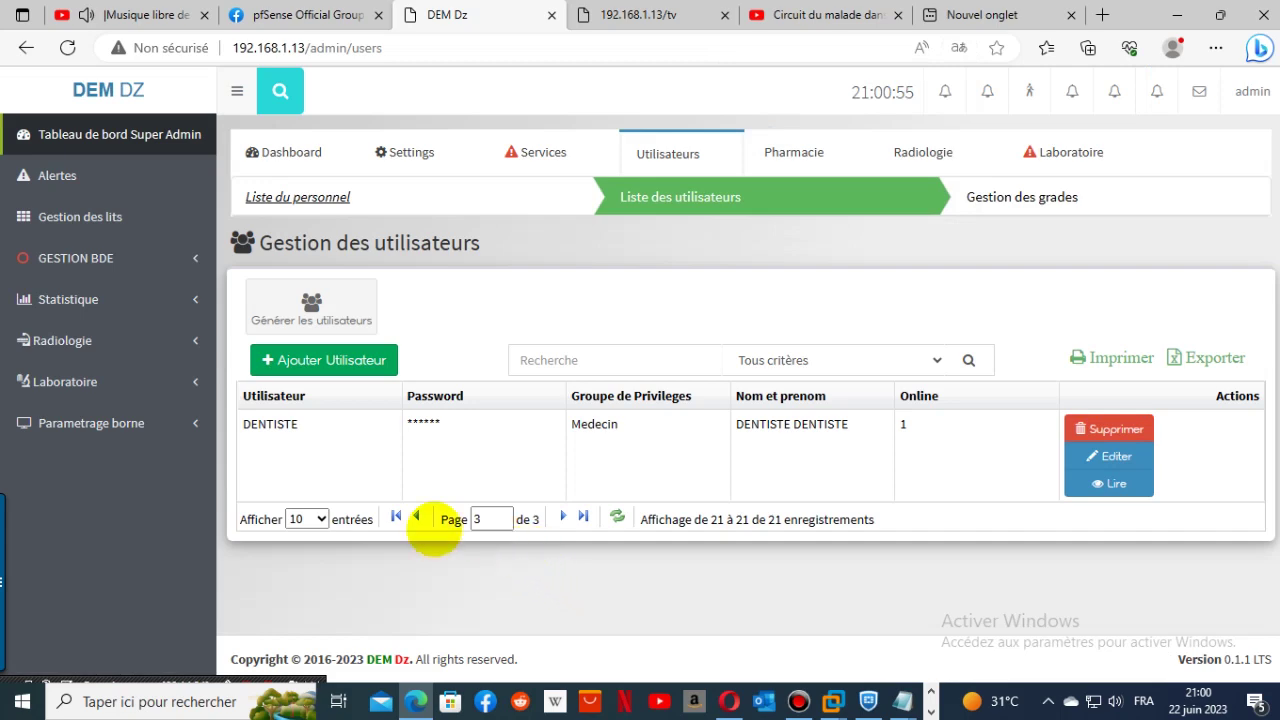
{"action": "left_click", "coordinate": [396, 516]}
{"action": "scroll", "coordinate": [768, 473], "scroll_direction": "down", "scroll_amount": 8}
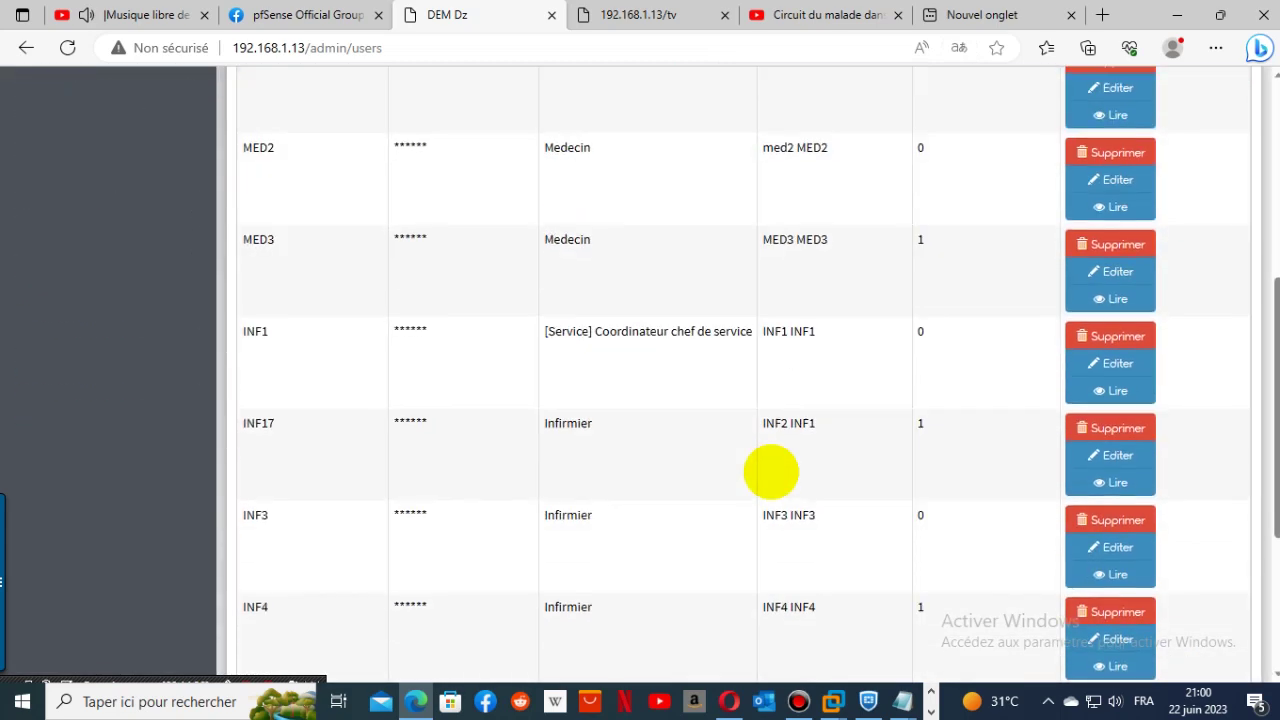
{"action": "scroll", "coordinate": [771, 472], "scroll_direction": "up", "scroll_amount": 7}
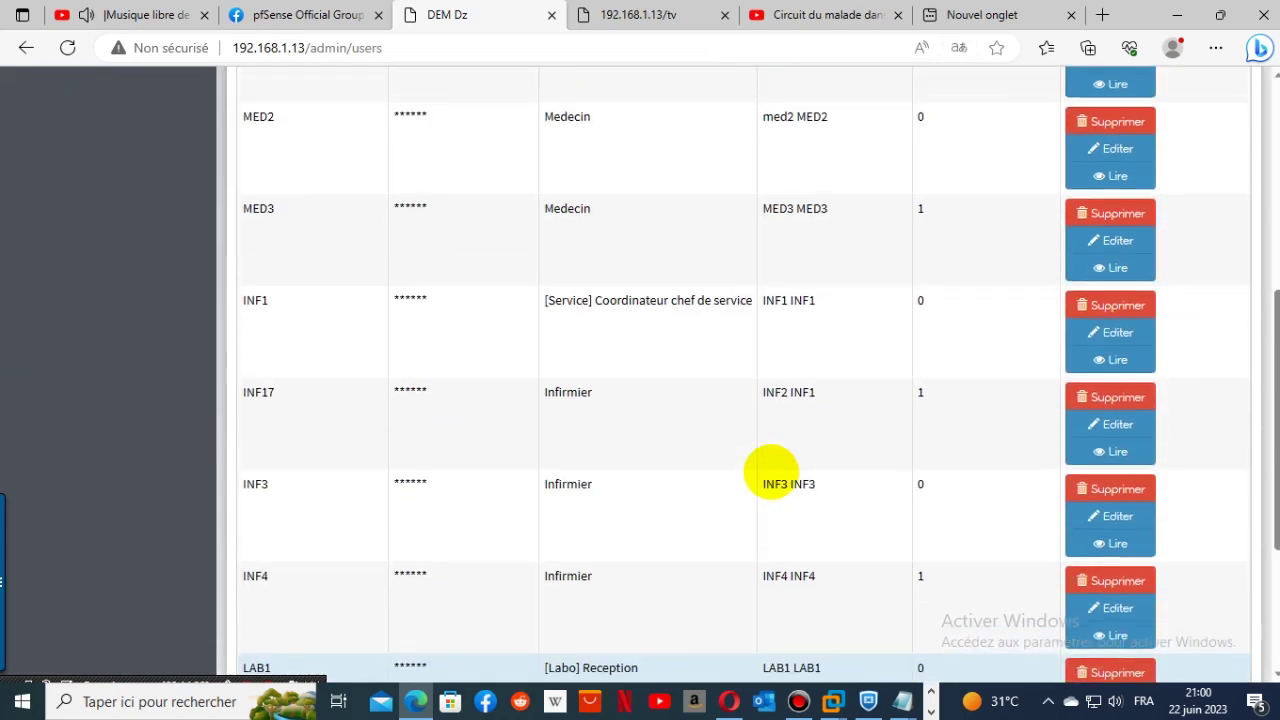
{"action": "scroll", "coordinate": [773, 471], "scroll_direction": "down", "scroll_amount": 4}
{"action": "scroll", "coordinate": [773, 471], "scroll_direction": "down", "scroll_amount": 2}
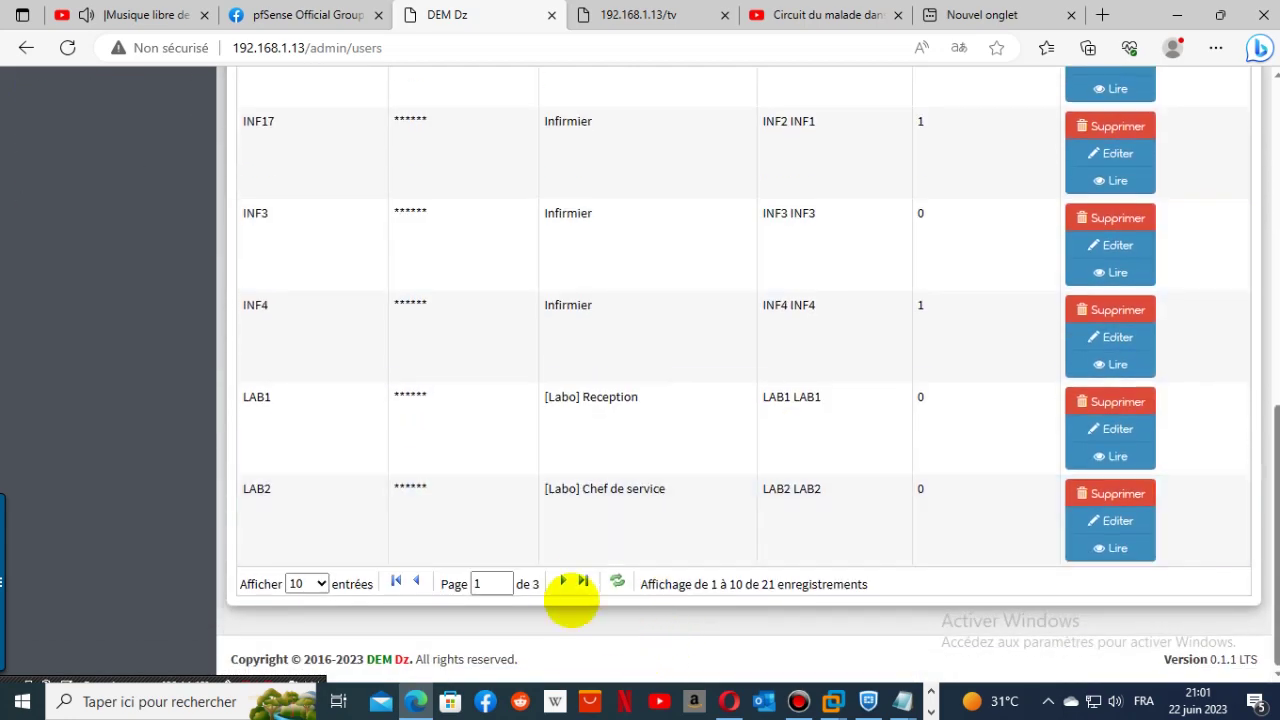
{"action": "left_click", "coordinate": [562, 581]}
{"action": "scroll", "coordinate": [767, 508], "scroll_direction": "up", "scroll_amount": 4}
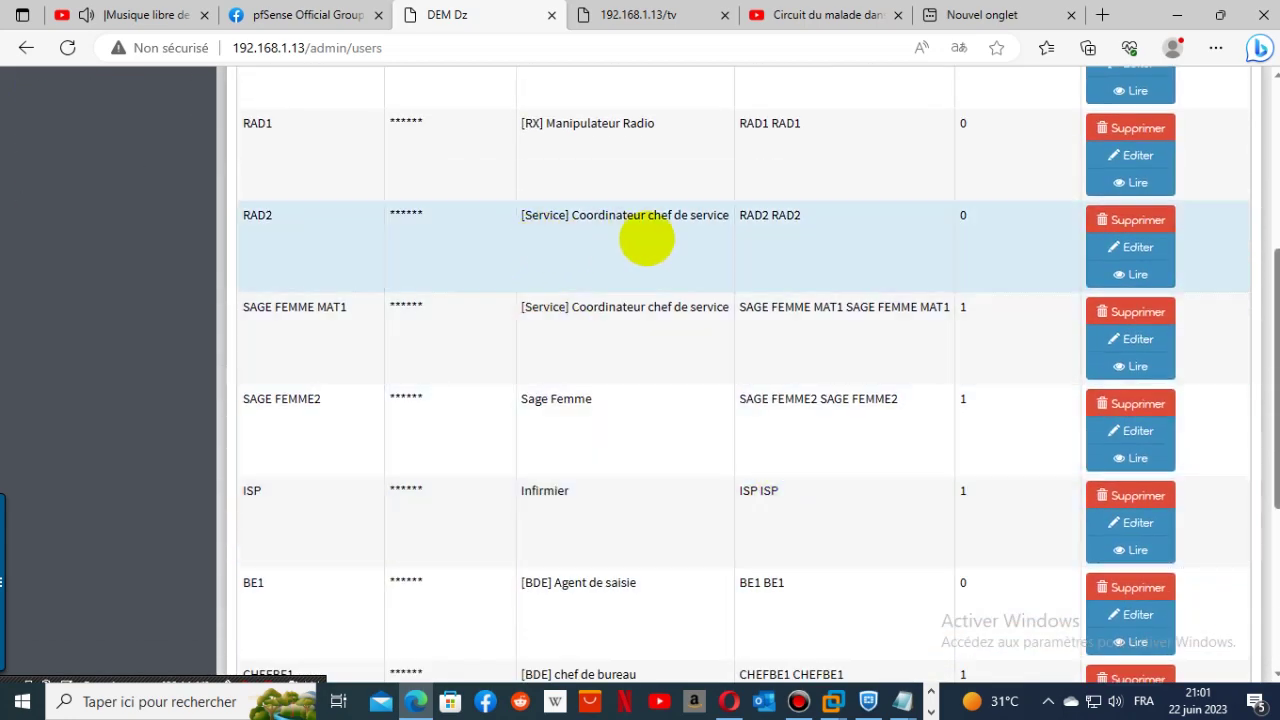
- Change RAD2's privilege group to [RX] Manipulateur Radio and save
{"action": "left_click", "coordinate": [1115, 252]}
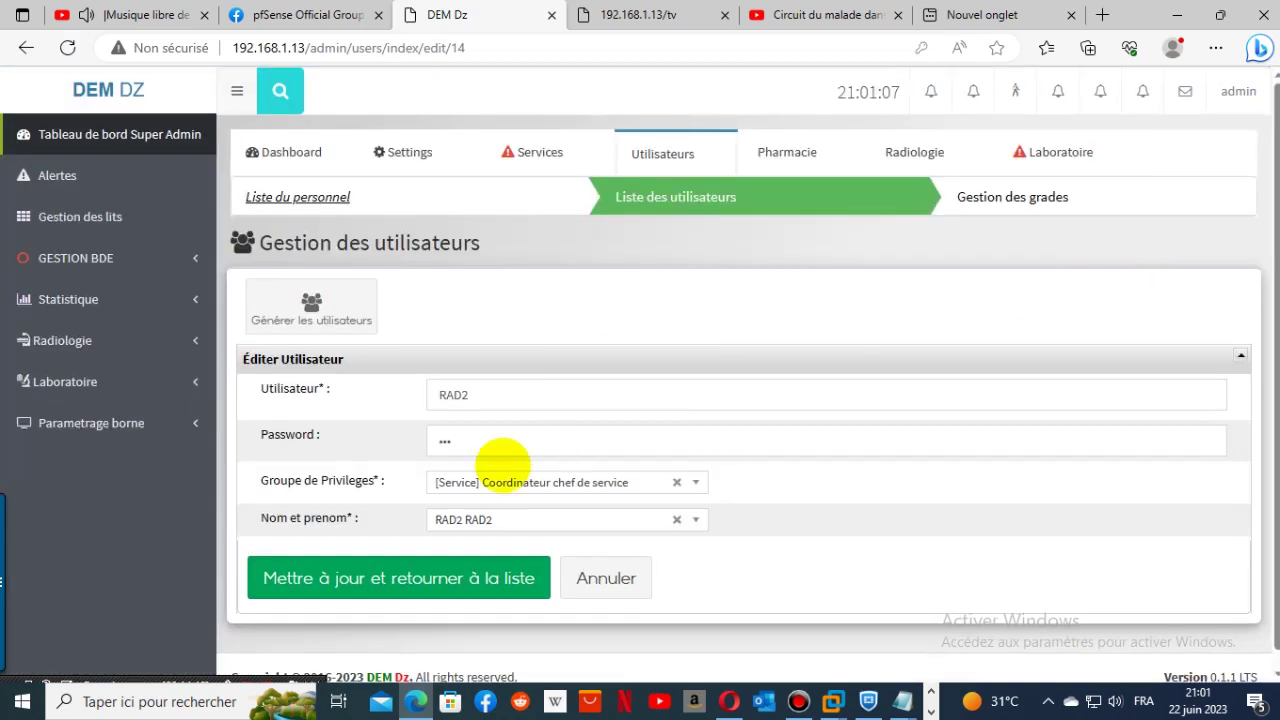
{"action": "left_click", "coordinate": [504, 480]}
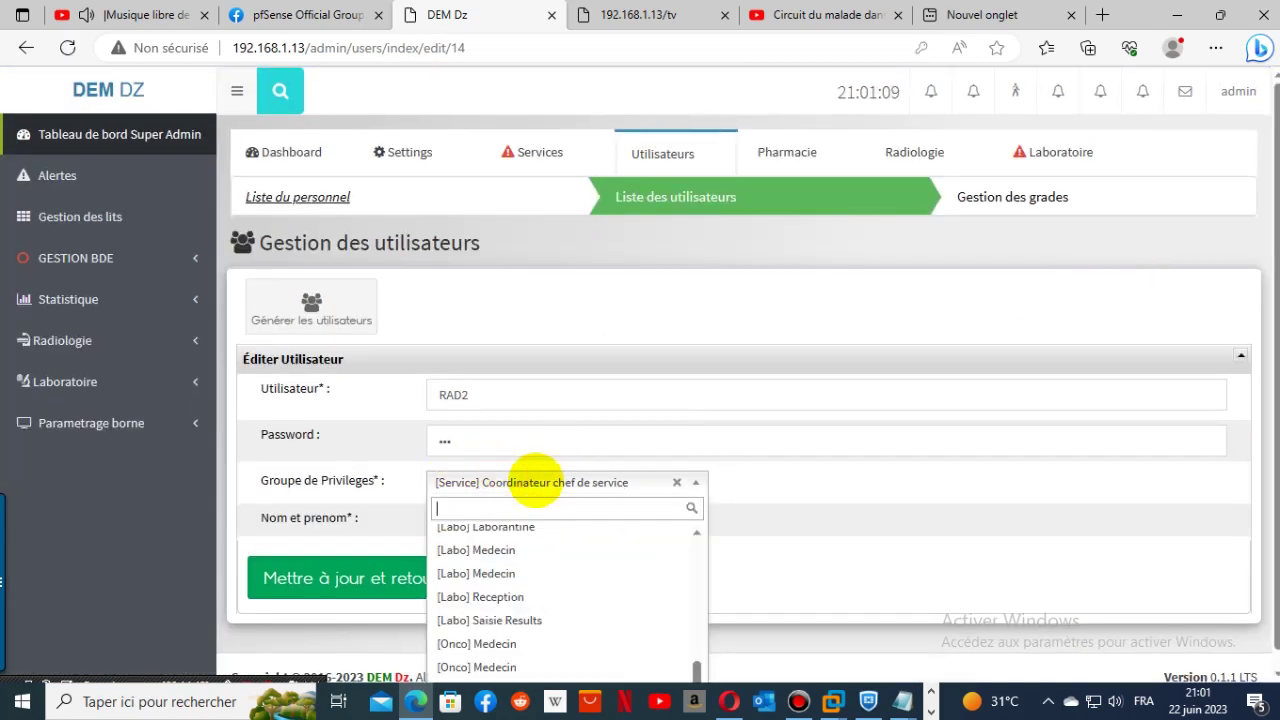
{"action": "type", "text": "ra"}
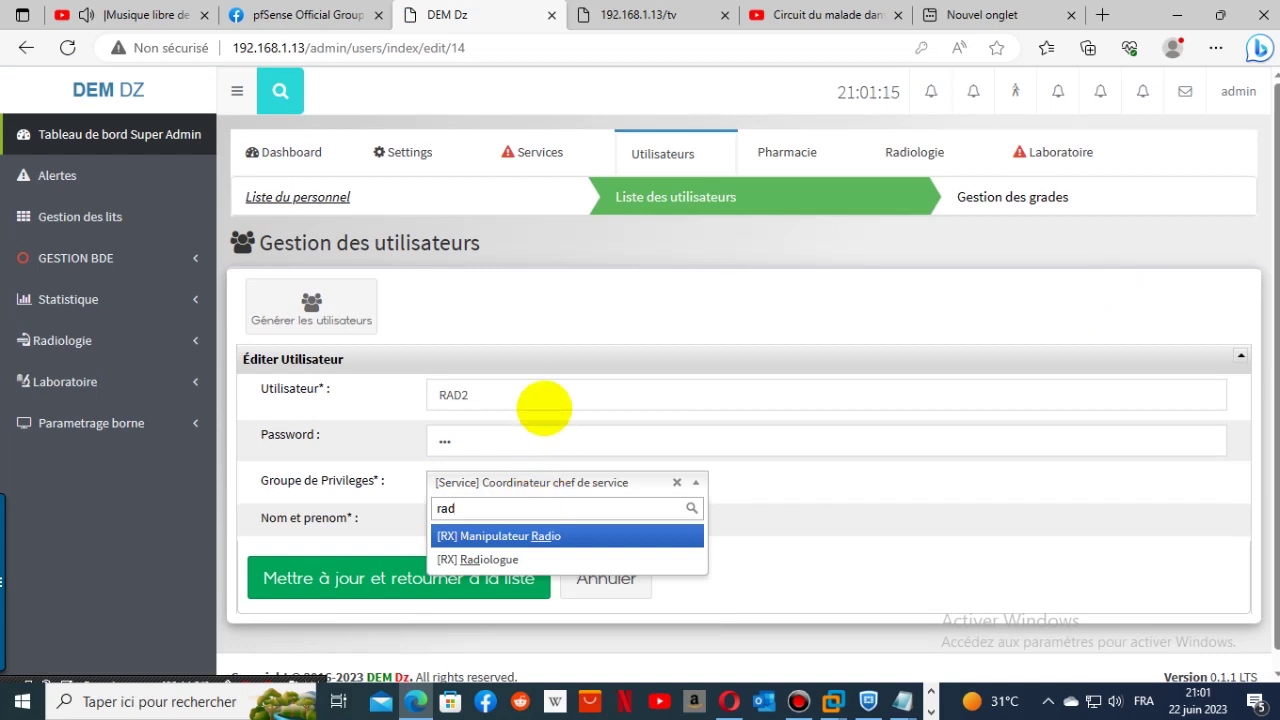
{"action": "key", "text": "BackSpace"}
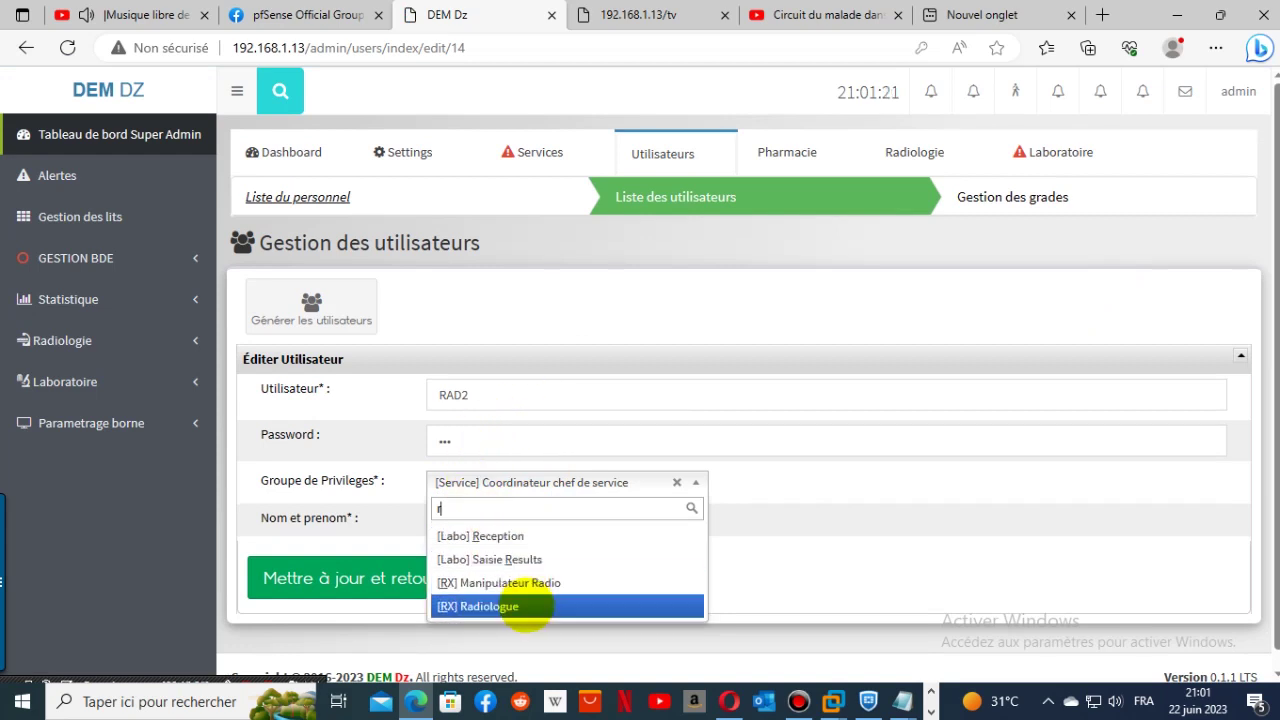
{"action": "left_click", "coordinate": [520, 584]}
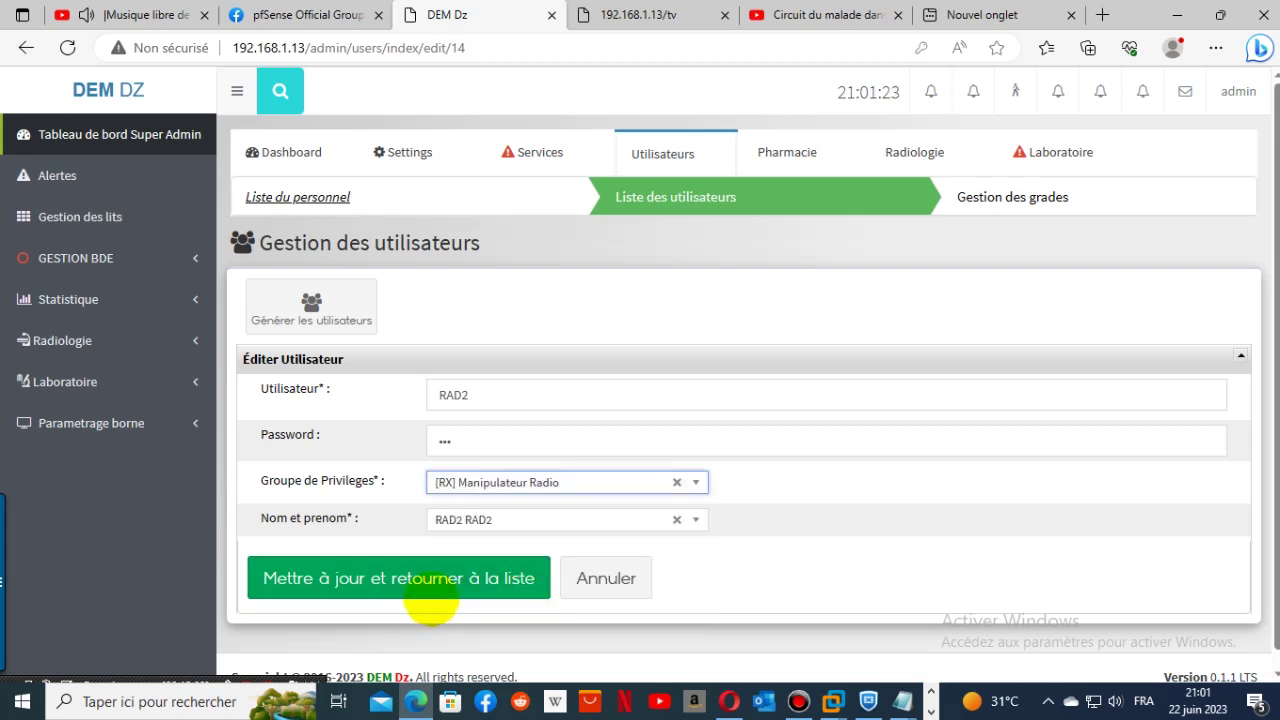
{"action": "left_click", "coordinate": [430, 592]}
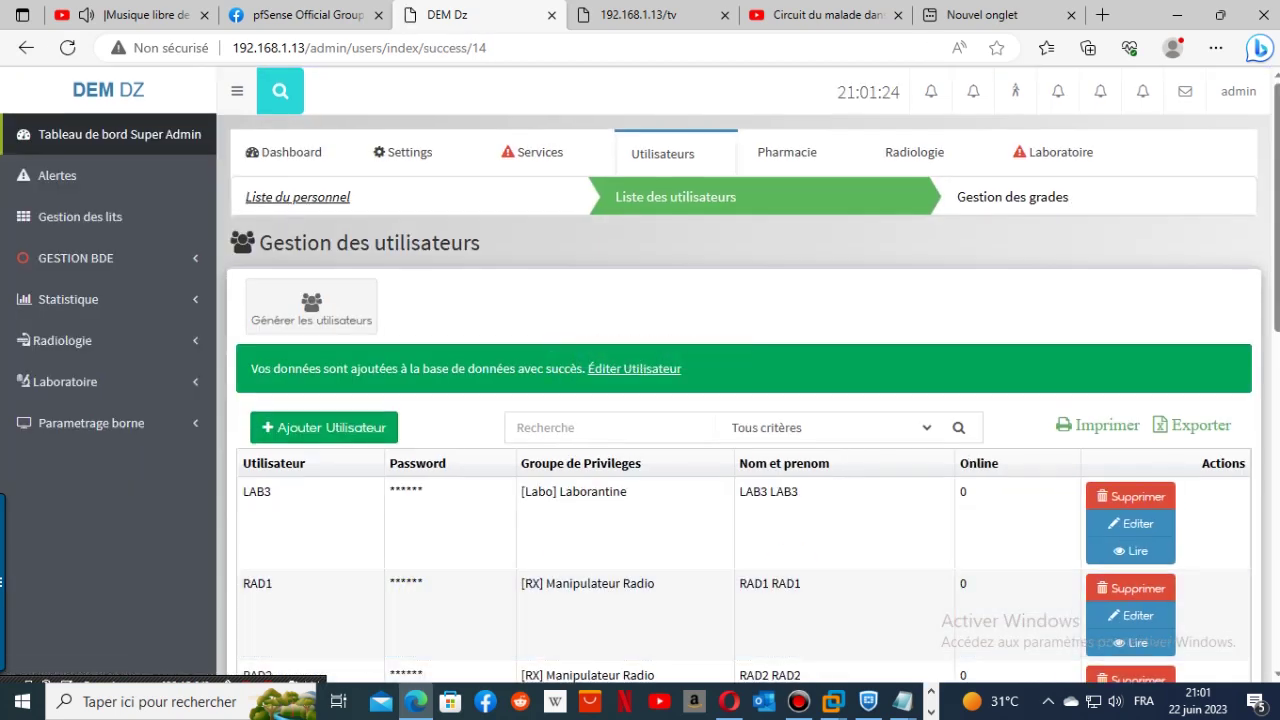
- Check RAD2's new group in the users list, then log out of the admin account
{"action": "scroll", "coordinate": [1223, 614], "scroll_direction": "down", "scroll_amount": 7}
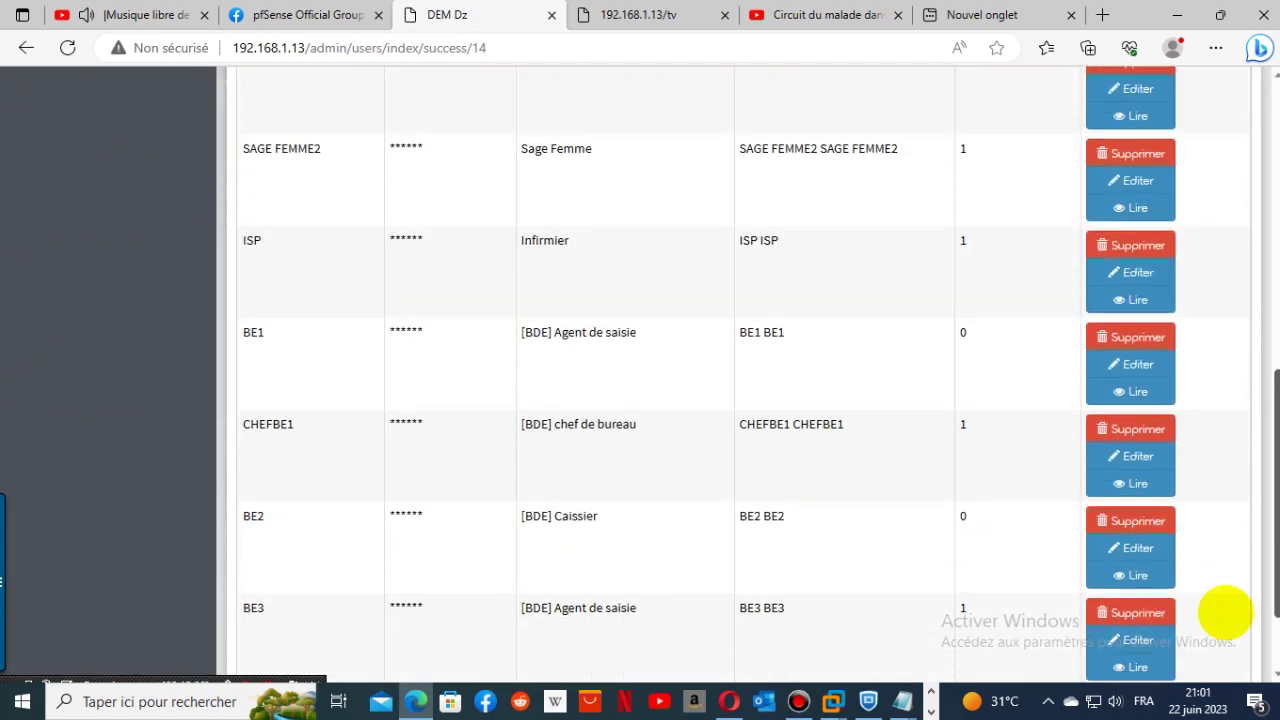
{"action": "scroll", "coordinate": [1230, 442], "scroll_direction": "up", "scroll_amount": 3}
{"action": "scroll", "coordinate": [1230, 442], "scroll_direction": "up", "scroll_amount": 1}
{"action": "scroll", "coordinate": [1229, 440], "scroll_direction": "down", "scroll_amount": 5}
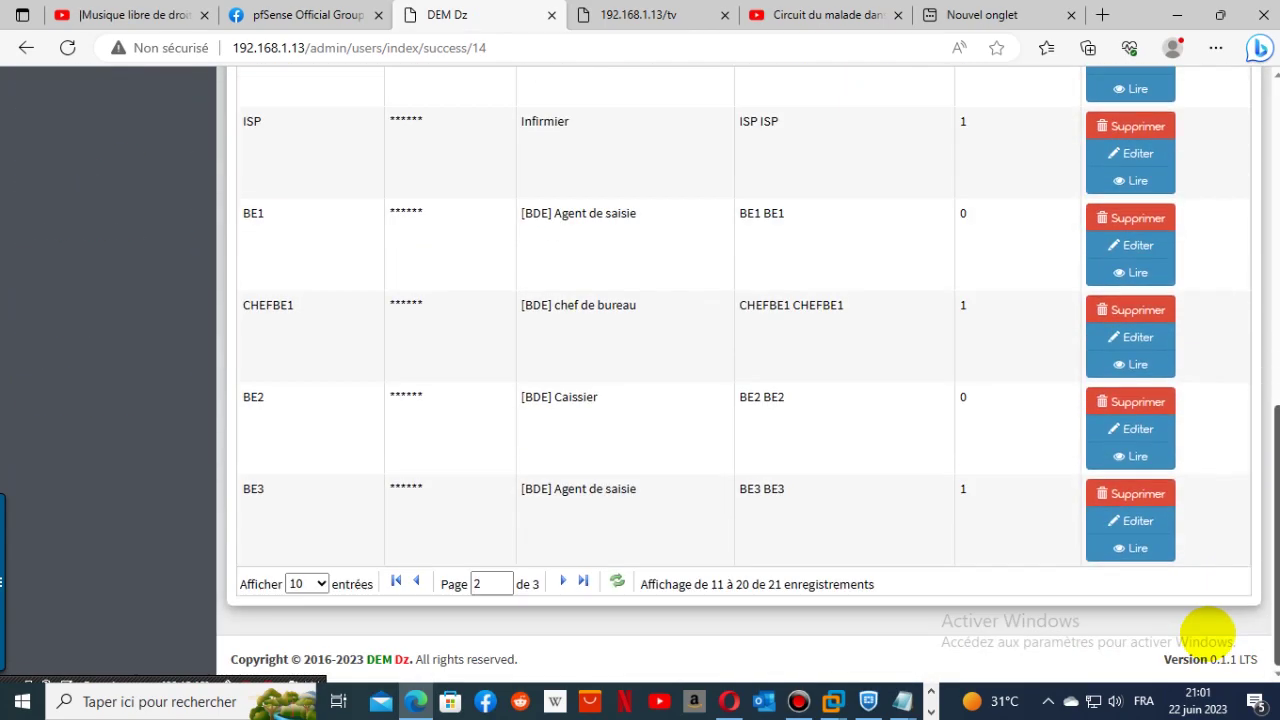
{"action": "scroll", "coordinate": [1229, 466], "scroll_direction": "up", "scroll_amount": 6}
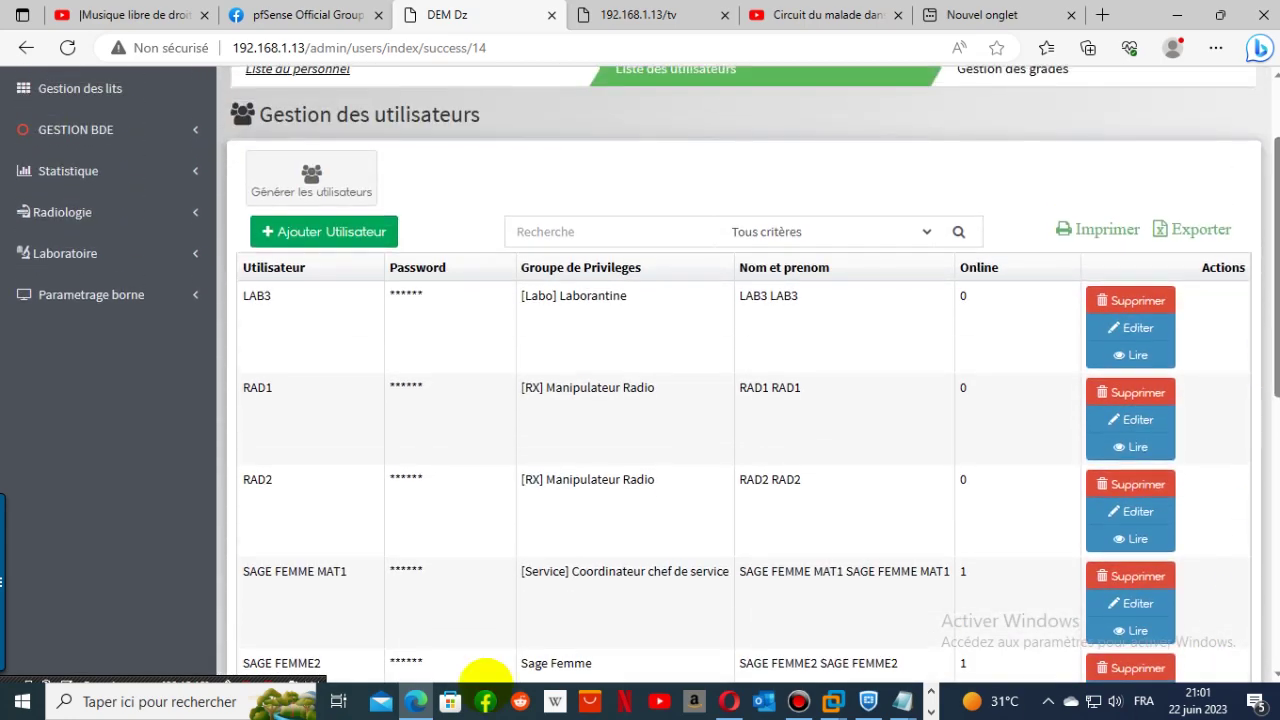
{"action": "scroll", "coordinate": [1246, 160], "scroll_direction": "up", "scroll_amount": 2}
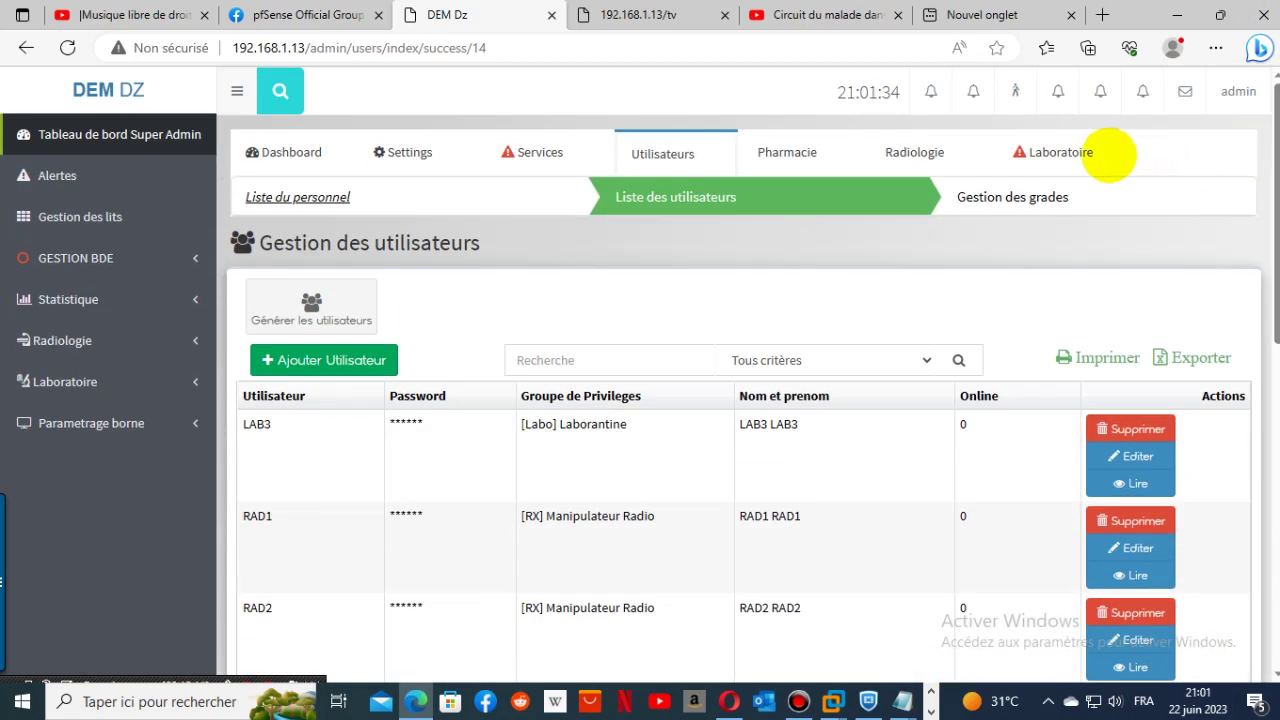
{"action": "left_click", "coordinate": [1229, 92]}
{"action": "left_click", "coordinate": [1208, 208]}
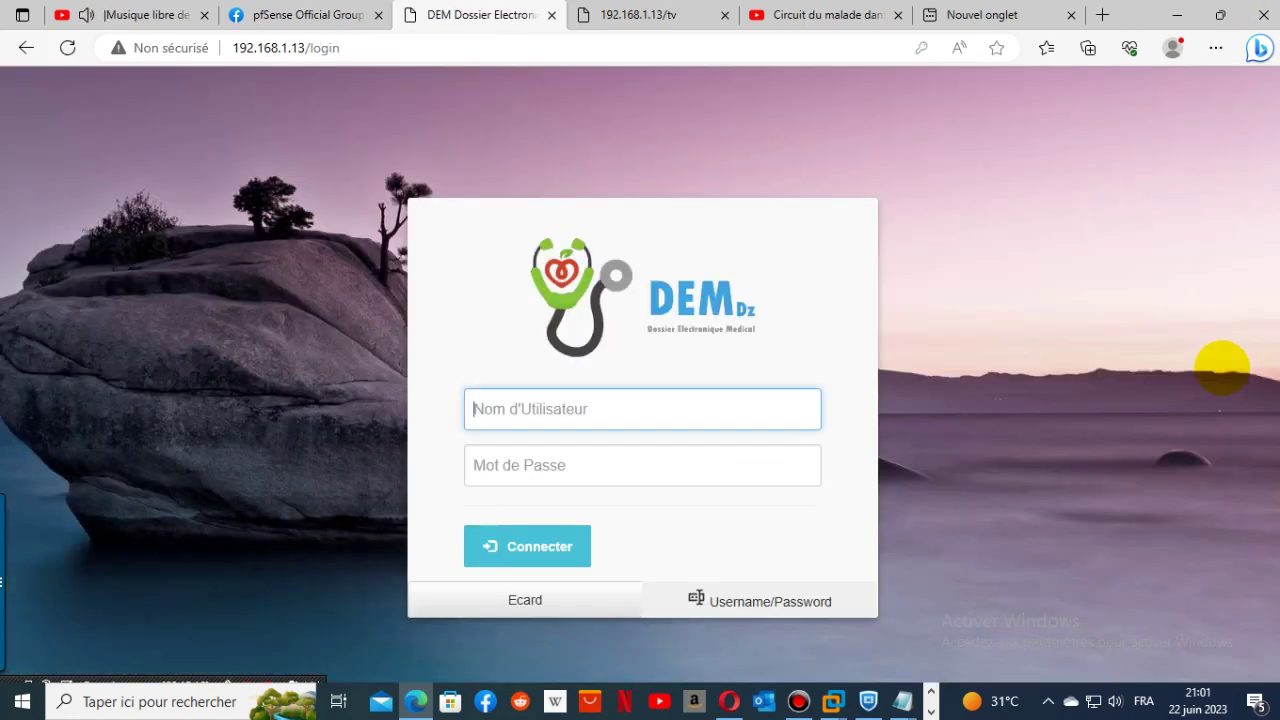
- Log in as RAD2 and open the list of radiology exams
{"action": "left_click", "coordinate": [571, 409]}
{"action": "left_click", "coordinate": [514, 131]}
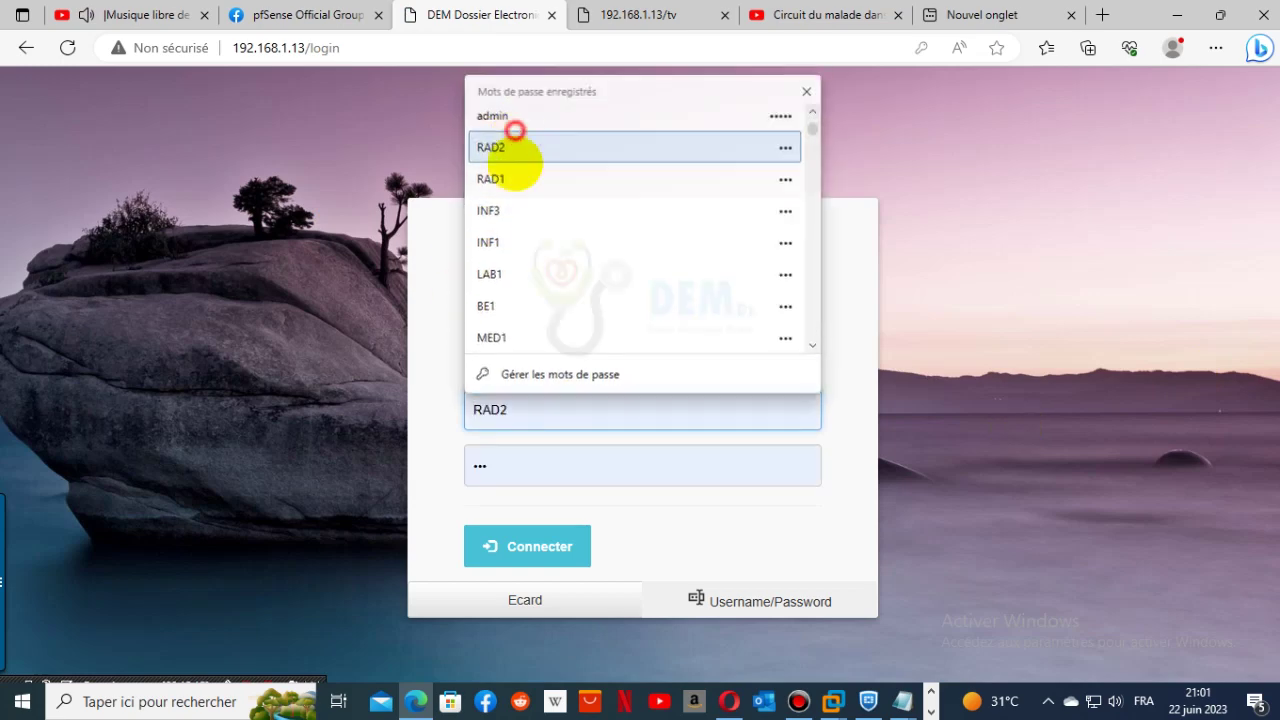
{"action": "left_click", "coordinate": [529, 546]}
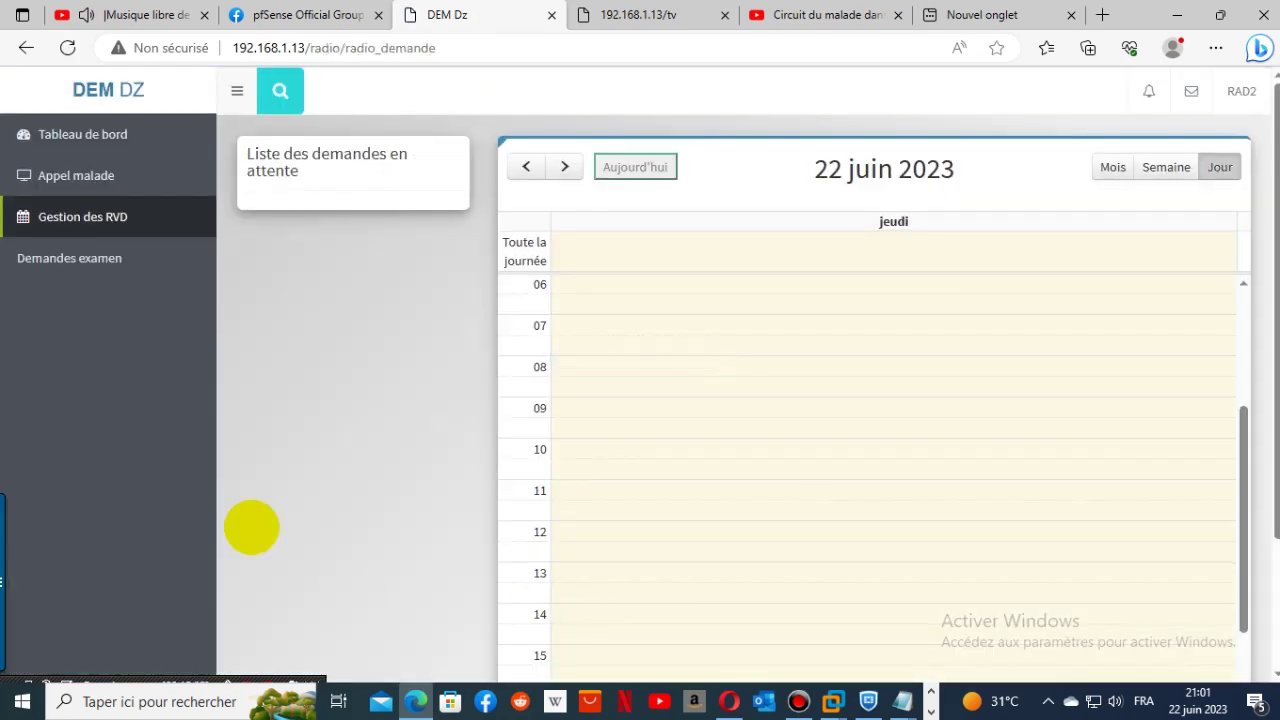
{"action": "left_click", "coordinate": [75, 145]}
{"action": "scroll", "coordinate": [894, 403], "scroll_direction": "down", "scroll_amount": 1}
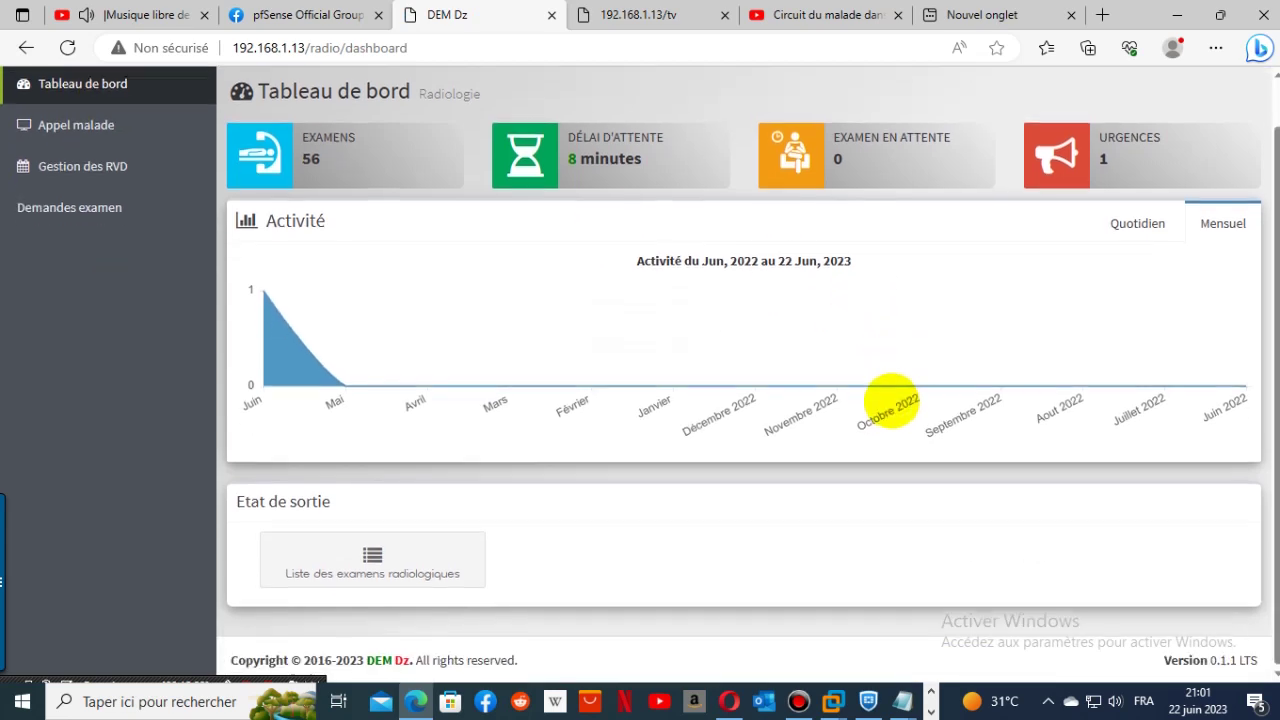
{"action": "left_click", "coordinate": [345, 565]}
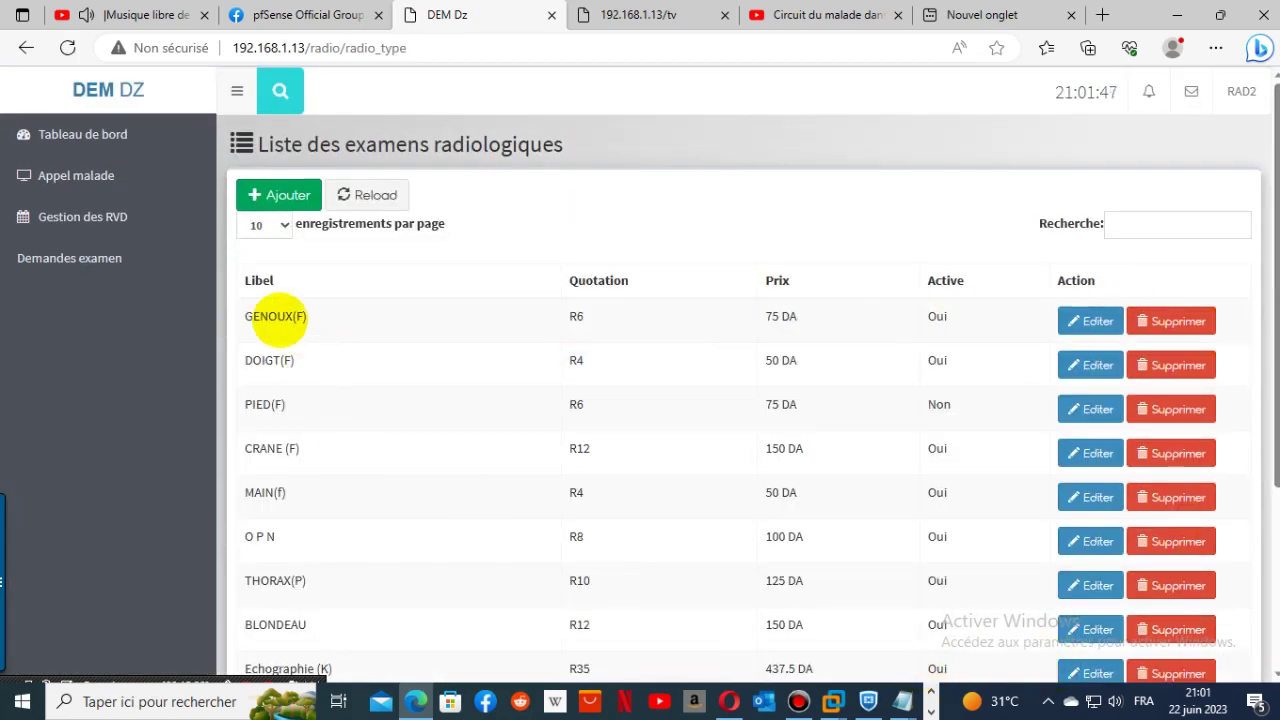
{"action": "scroll", "coordinate": [664, 393], "scroll_direction": "down", "scroll_amount": 2}
{"action": "scroll", "coordinate": [664, 393], "scroll_direction": "down", "scroll_amount": 2}
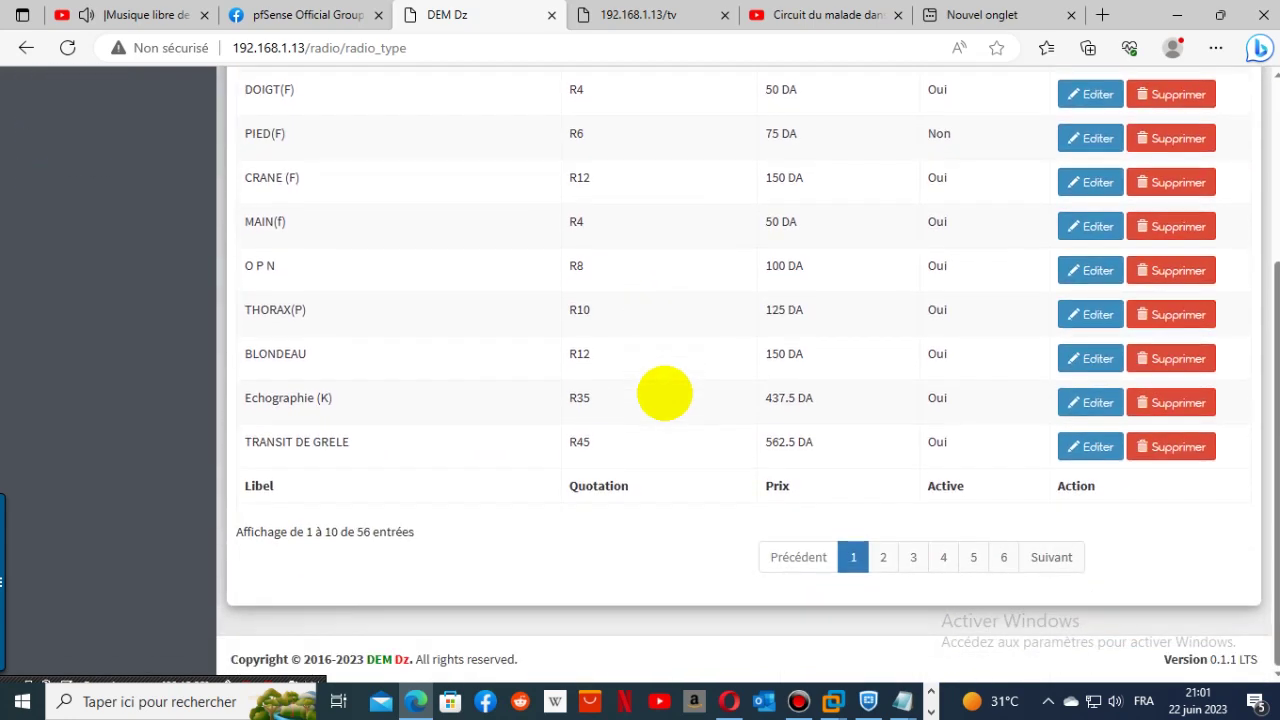
{"action": "scroll", "coordinate": [664, 393], "scroll_direction": "up", "scroll_amount": 4}
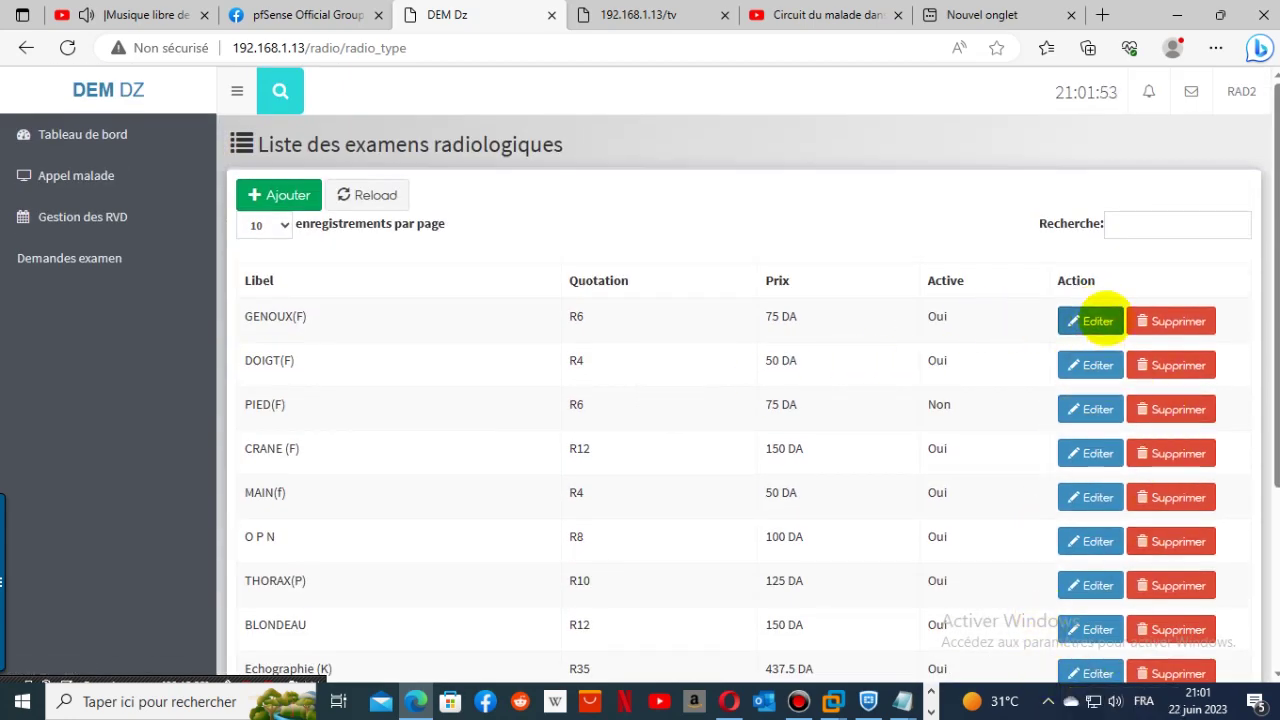
- Set the GENOUX(F) exam's Active status to Non, save, and log out of RAD2
{"action": "left_click", "coordinate": [1097, 322]}
{"action": "left_click", "coordinate": [584, 346]}
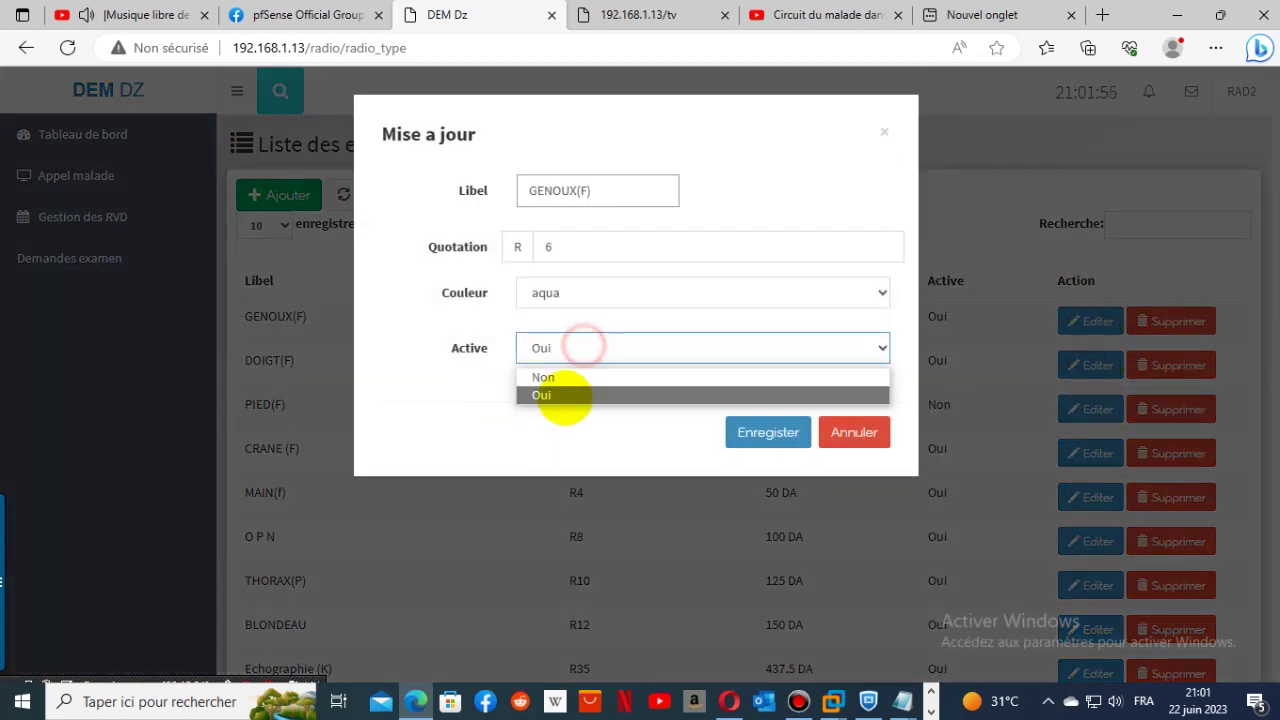
{"action": "left_click", "coordinate": [562, 378]}
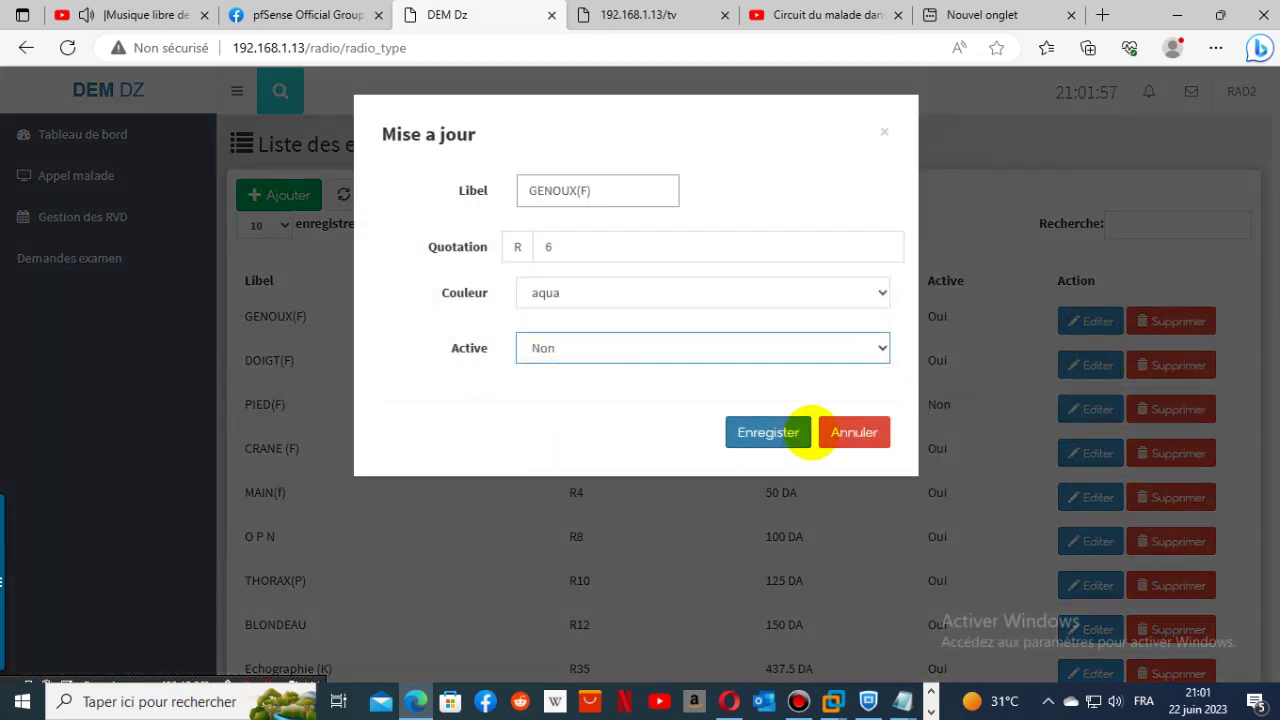
{"action": "left_click", "coordinate": [790, 432]}
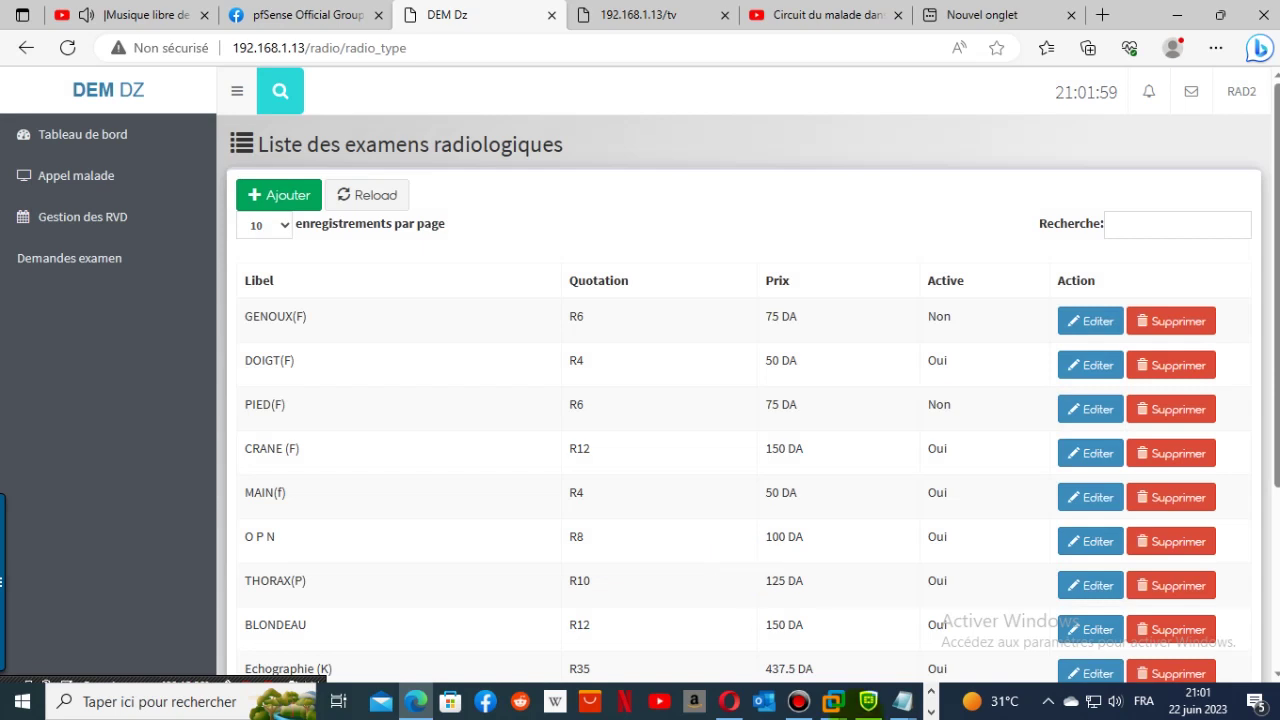
{"action": "left_click", "coordinate": [1238, 91]}
{"action": "left_click", "coordinate": [1208, 208]}
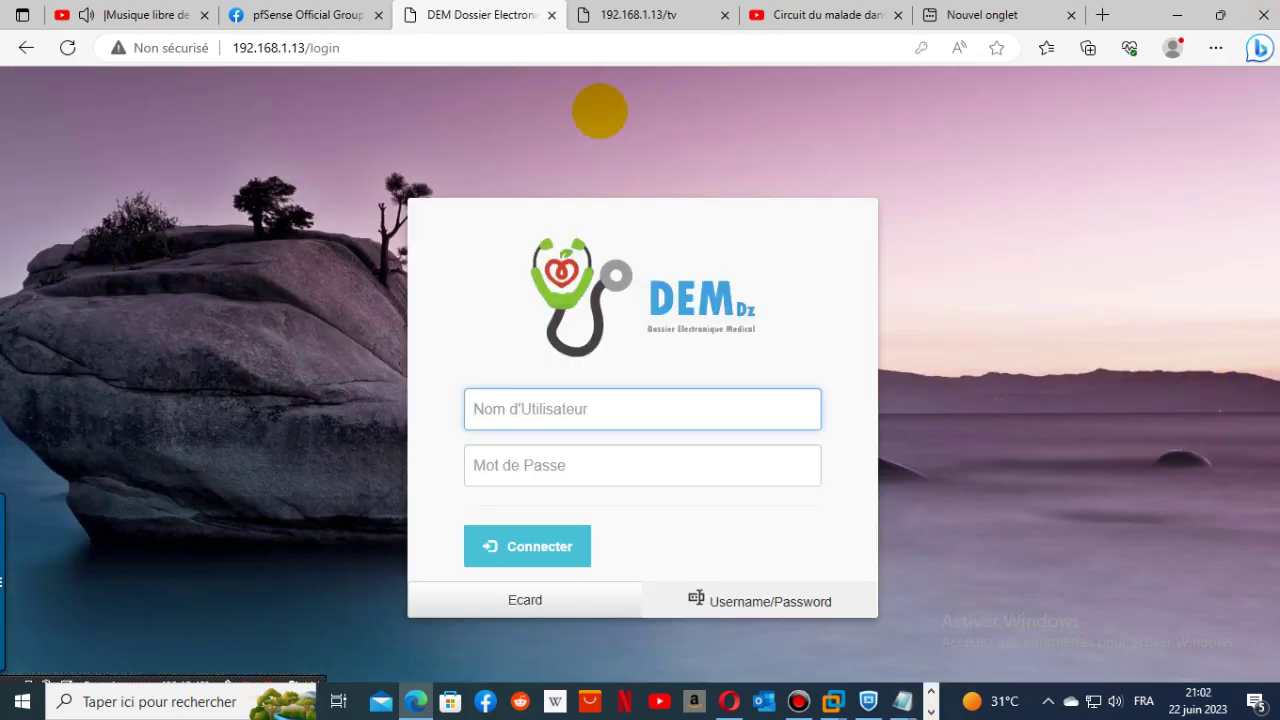
- Log in as RAD2 and open the Appel malade waiting list
{"action": "left_click", "coordinate": [600, 406]}
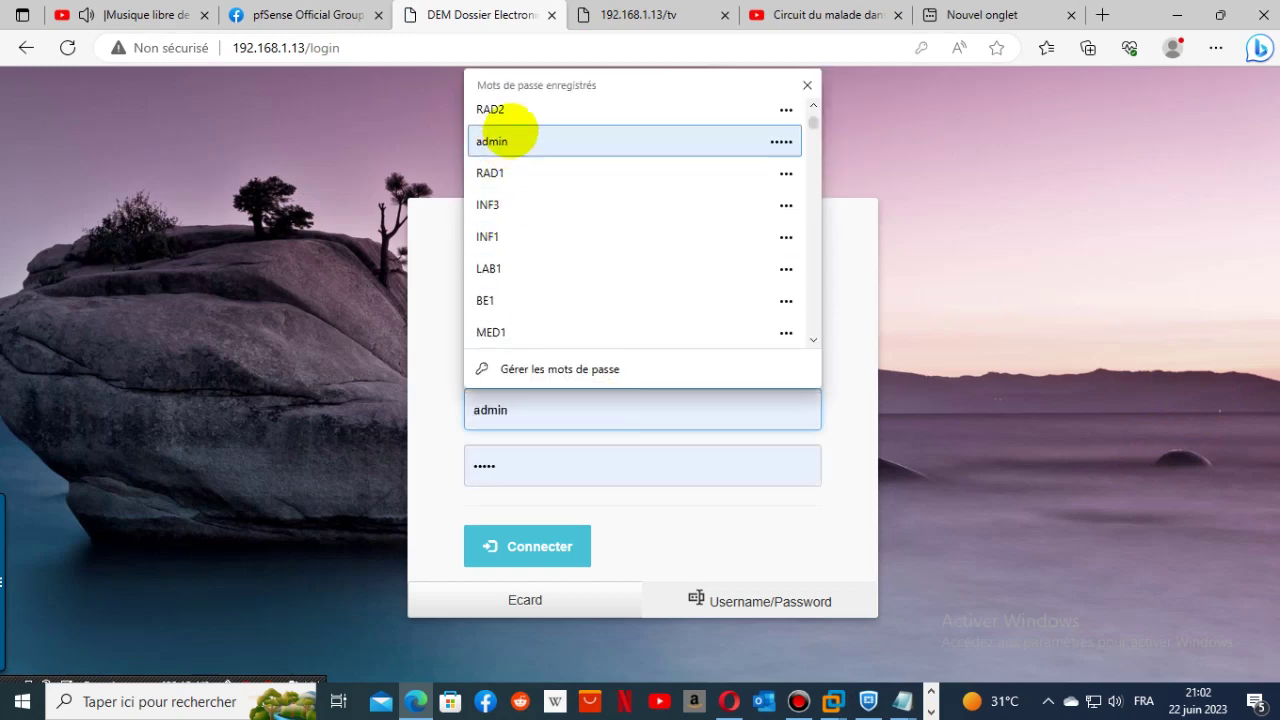
{"action": "left_click", "coordinate": [490, 109]}
{"action": "left_click", "coordinate": [512, 546]}
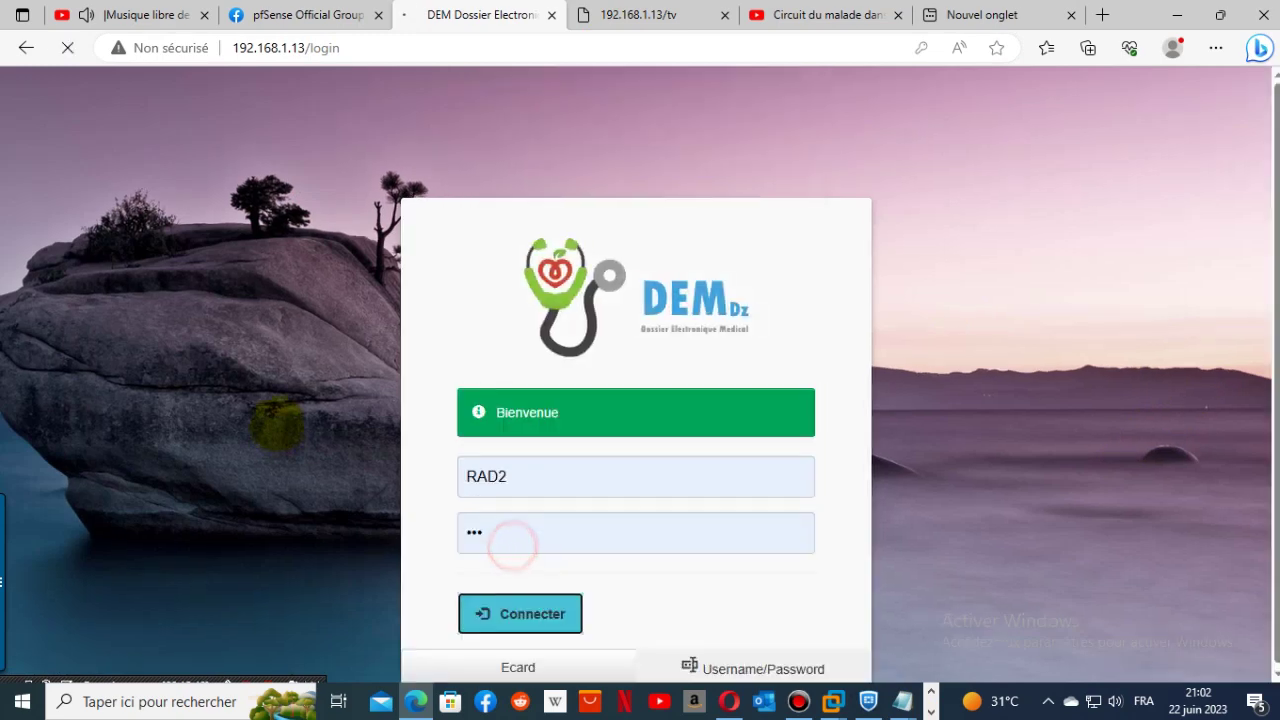
{"action": "left_click", "coordinate": [114, 134]}
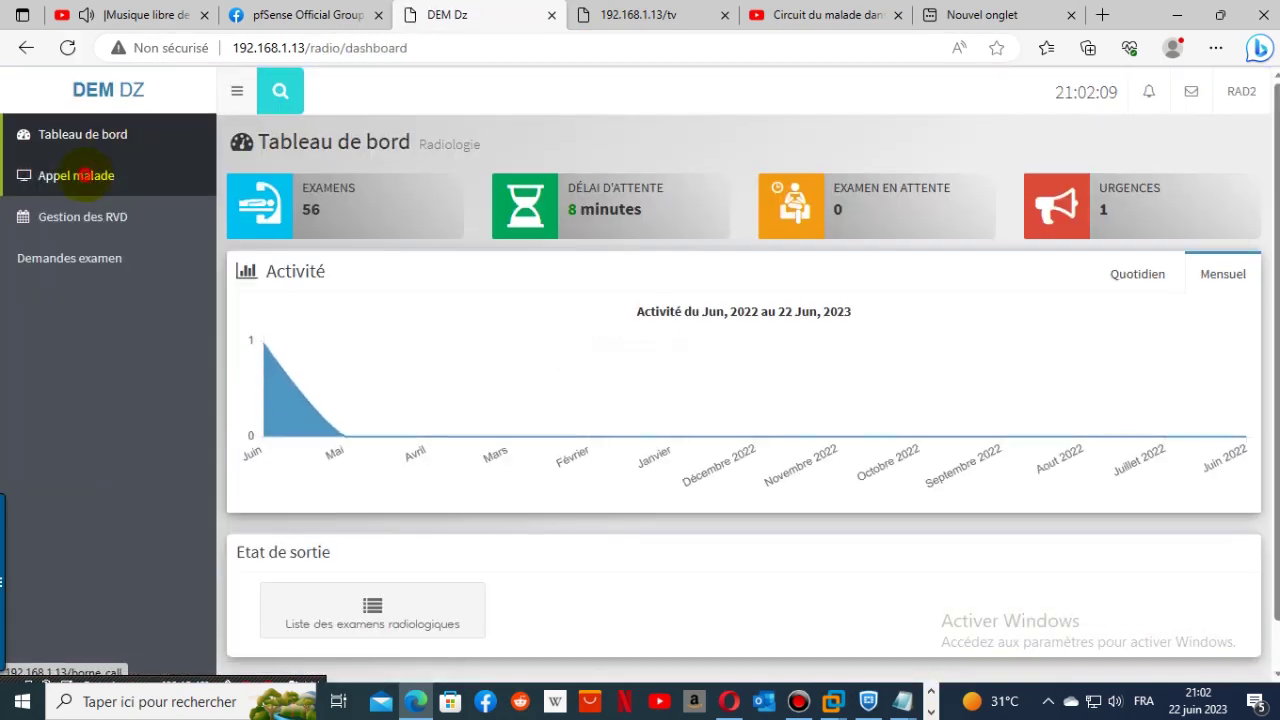
{"action": "left_click", "coordinate": [84, 176]}
- Call patient 7, verify the number on the TV display, and start the consultation
{"action": "left_click", "coordinate": [1244, 193]}
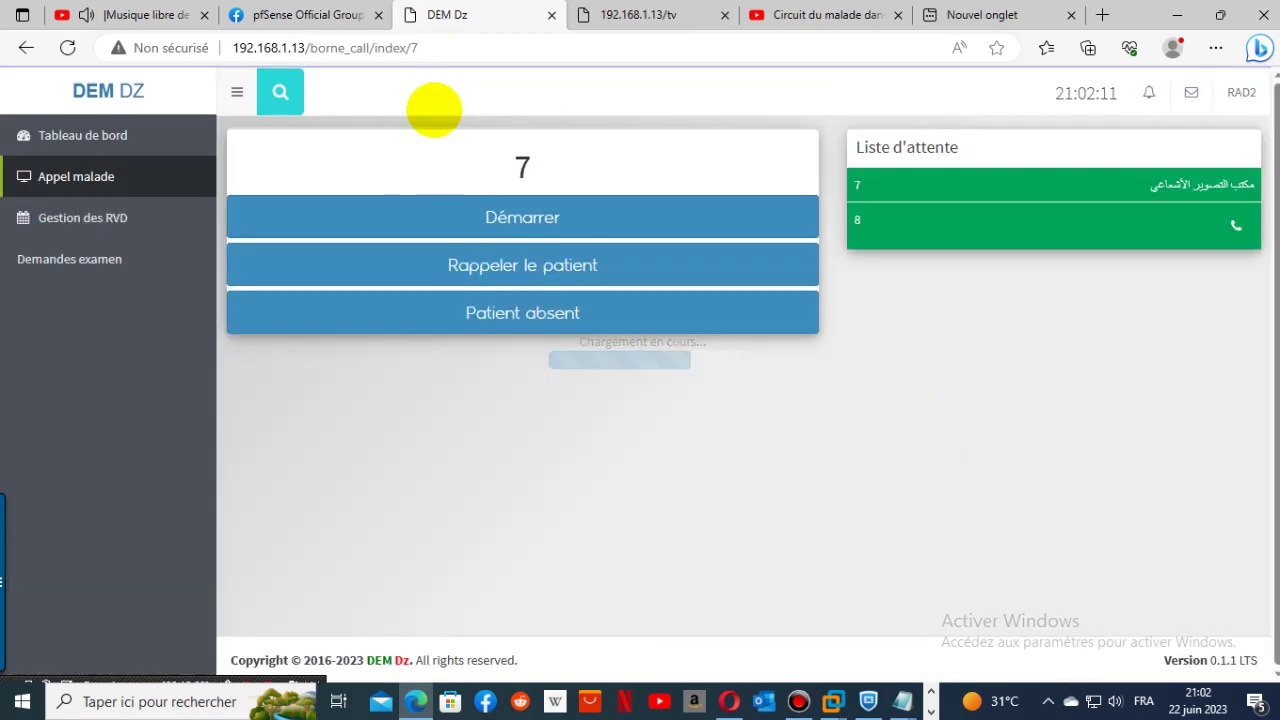
{"action": "left_click", "coordinate": [648, 15]}
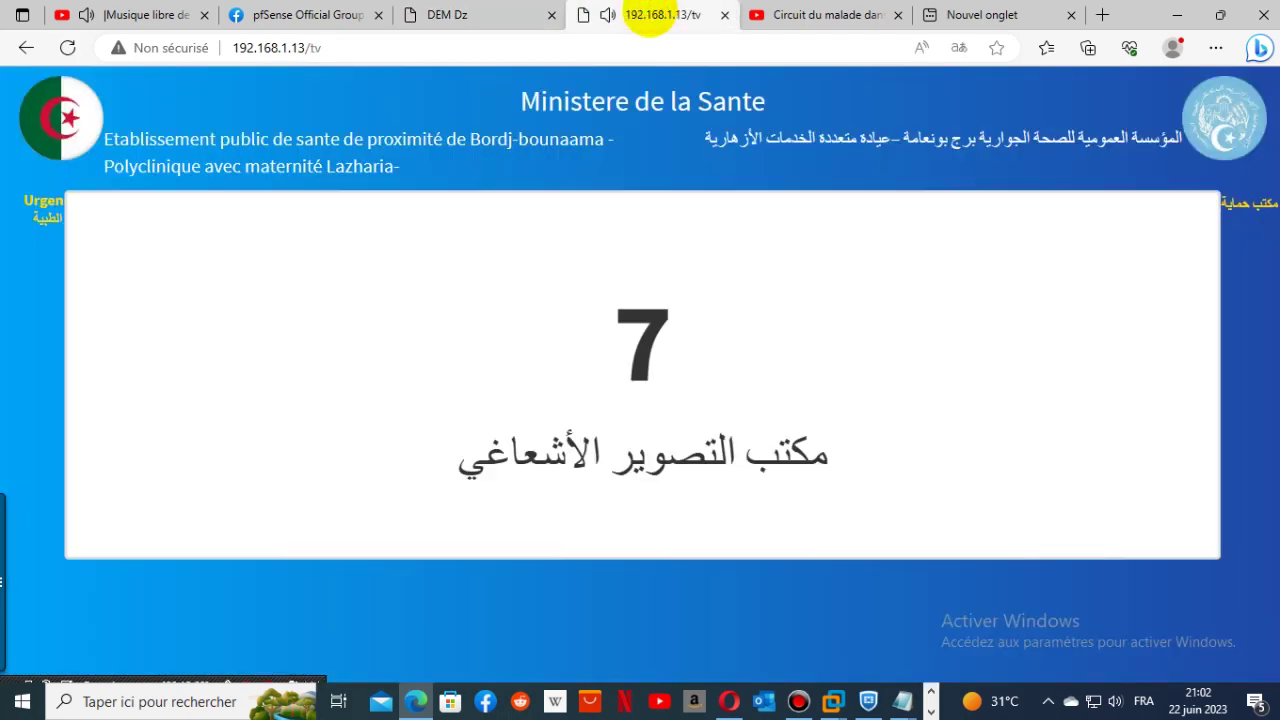
{"action": "left_click", "coordinate": [399, 12]}
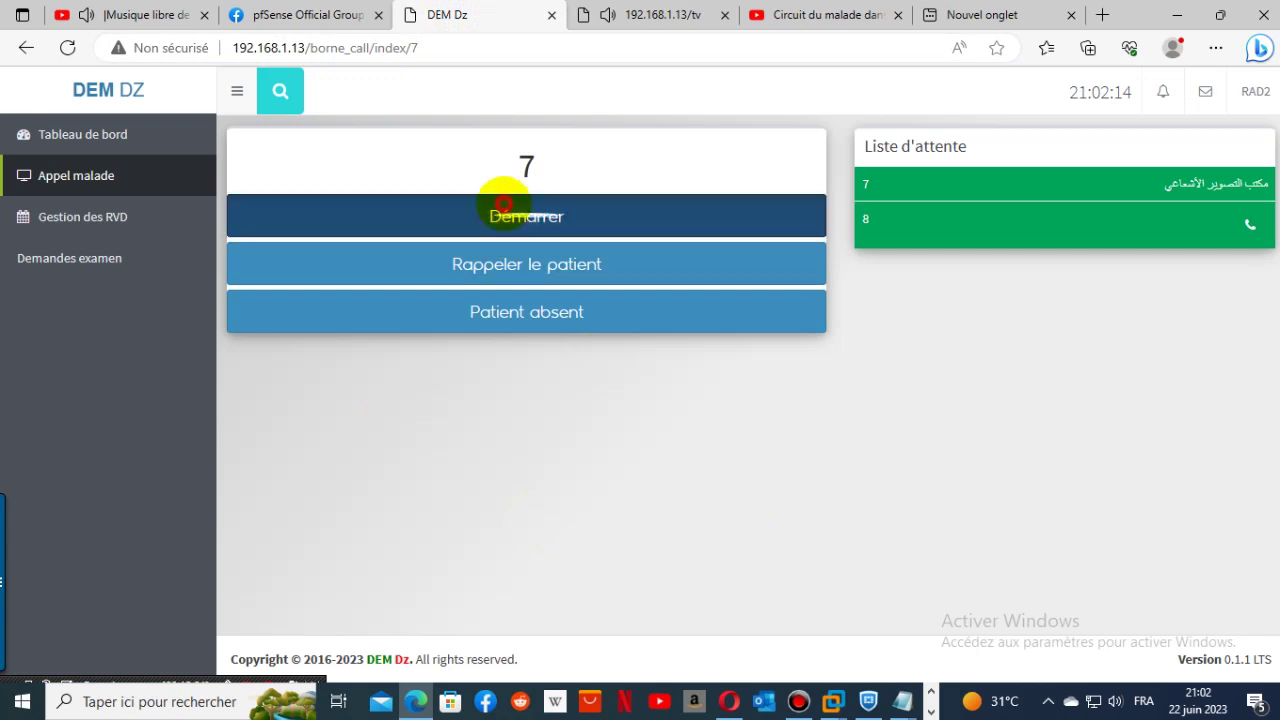
{"action": "left_click", "coordinate": [503, 207]}
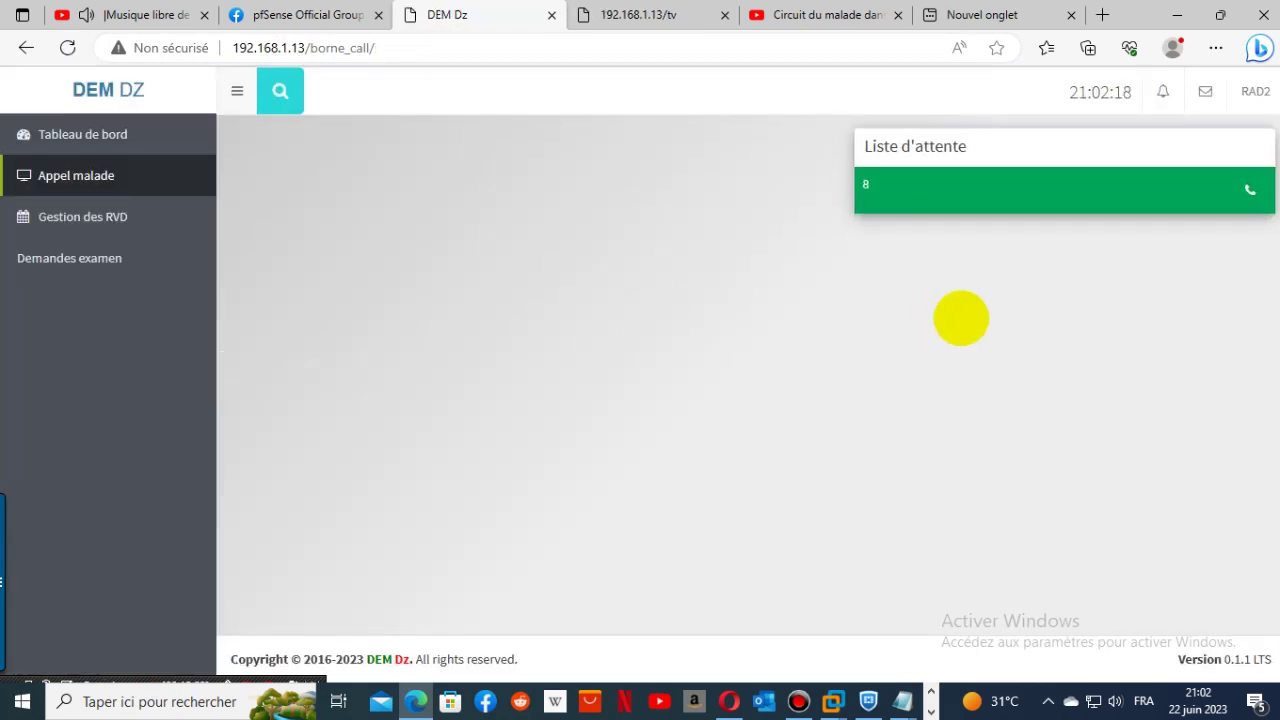
{"action": "left_click", "coordinate": [128, 226]}
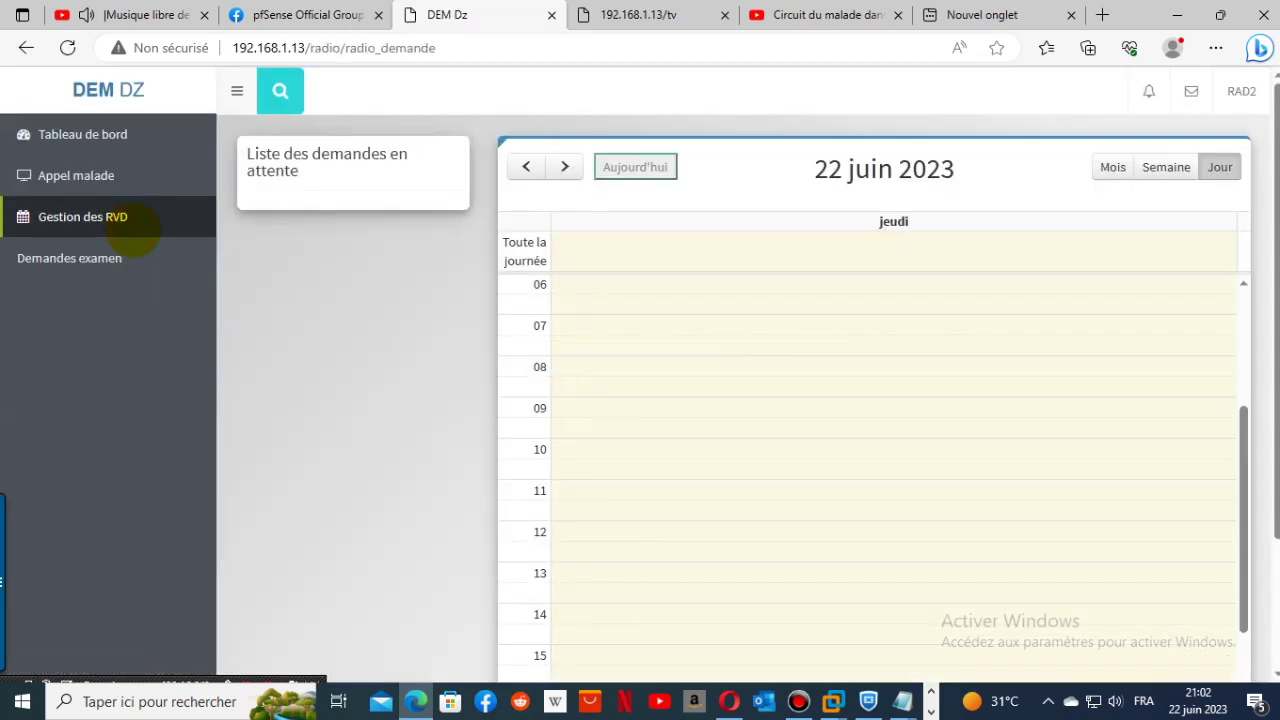
- Review the archived radiology exam requests, then sign out of RAD2
{"action": "left_click", "coordinate": [100, 258]}
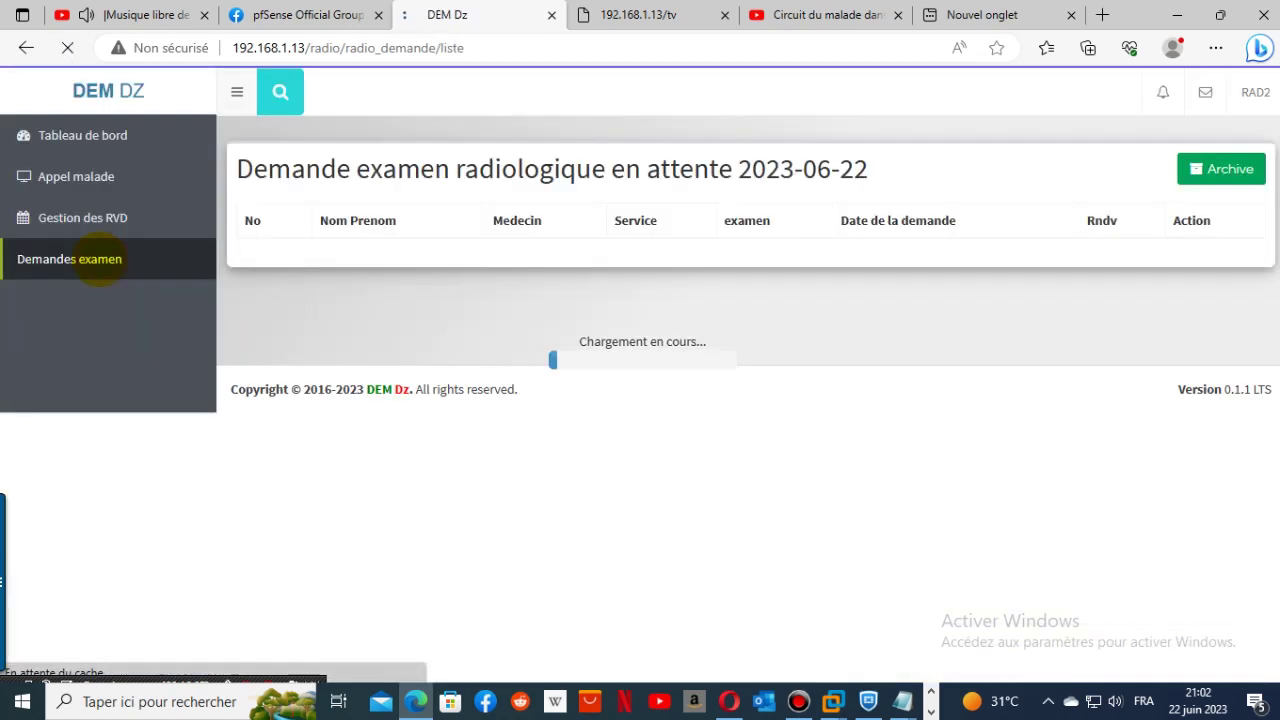
{"action": "left_click", "coordinate": [1200, 176]}
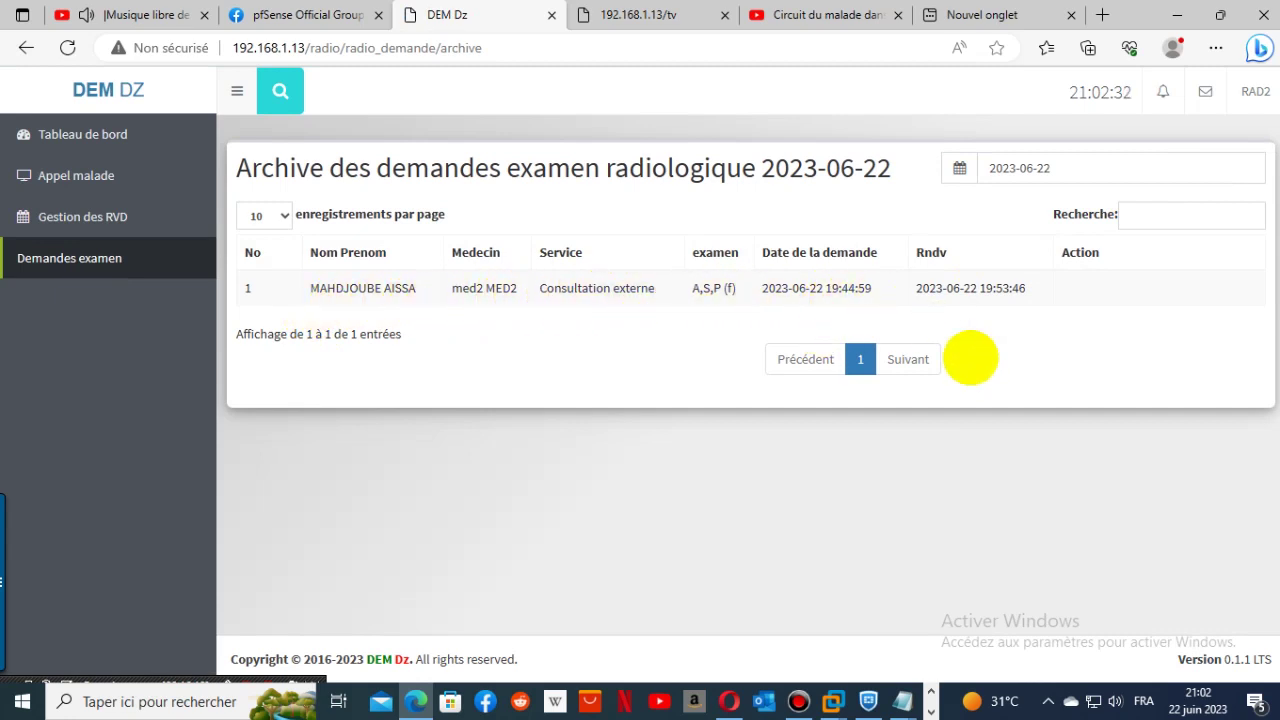
{"action": "left_click", "coordinate": [1260, 90]}
{"action": "left_click", "coordinate": [1237, 205]}
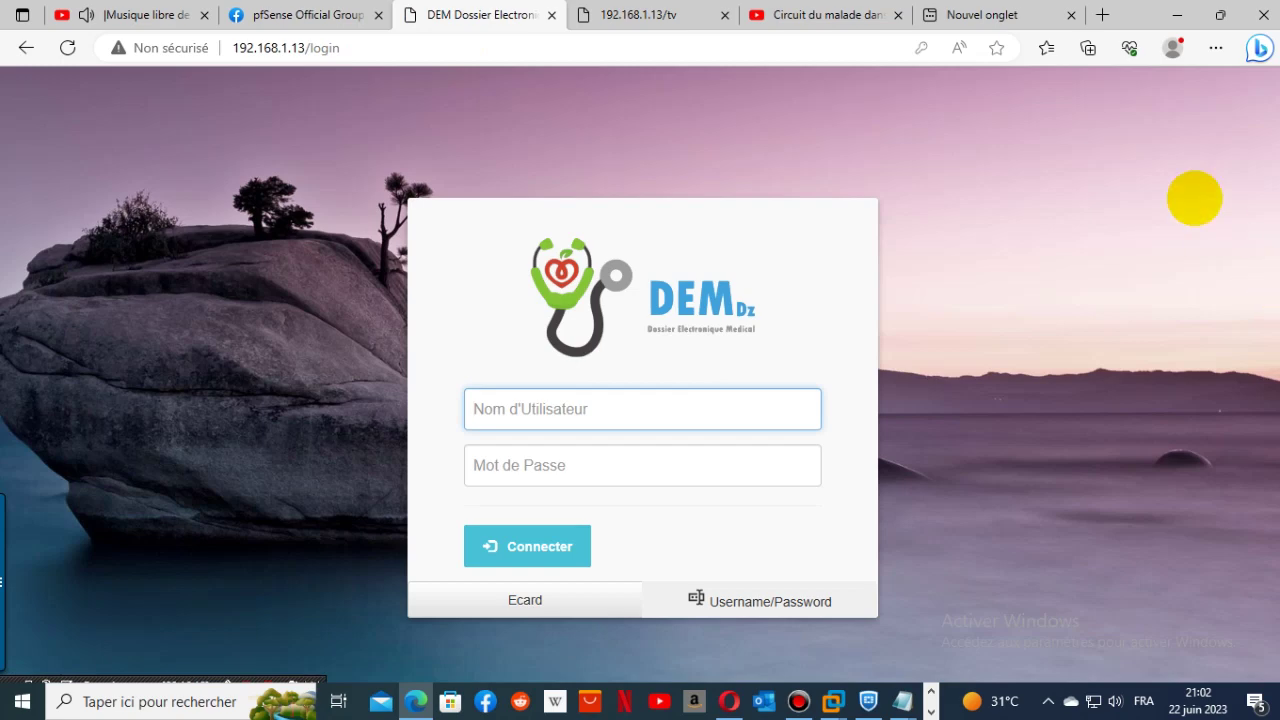
- Dismiss the call popup on the waiting-room display and return to the DEM login page
{"action": "left_click", "coordinate": [630, 15]}
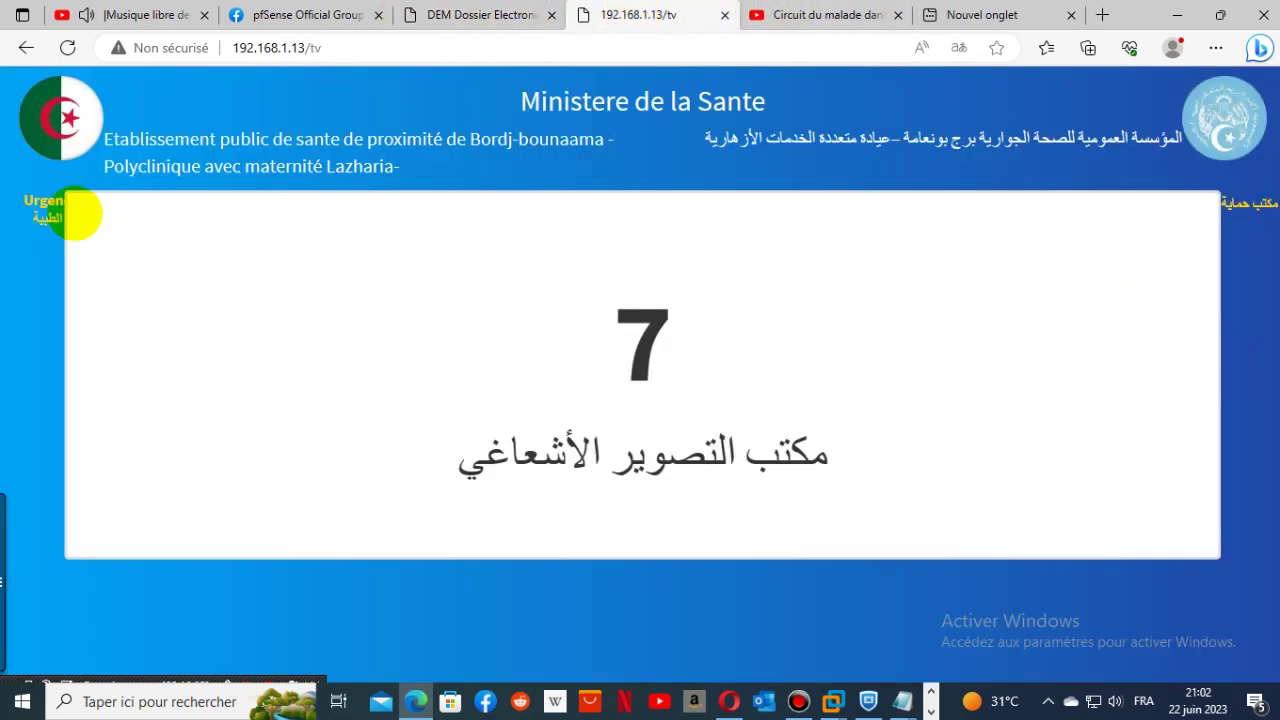
{"action": "left_click", "coordinate": [28, 208]}
{"action": "left_click", "coordinate": [180, 230]}
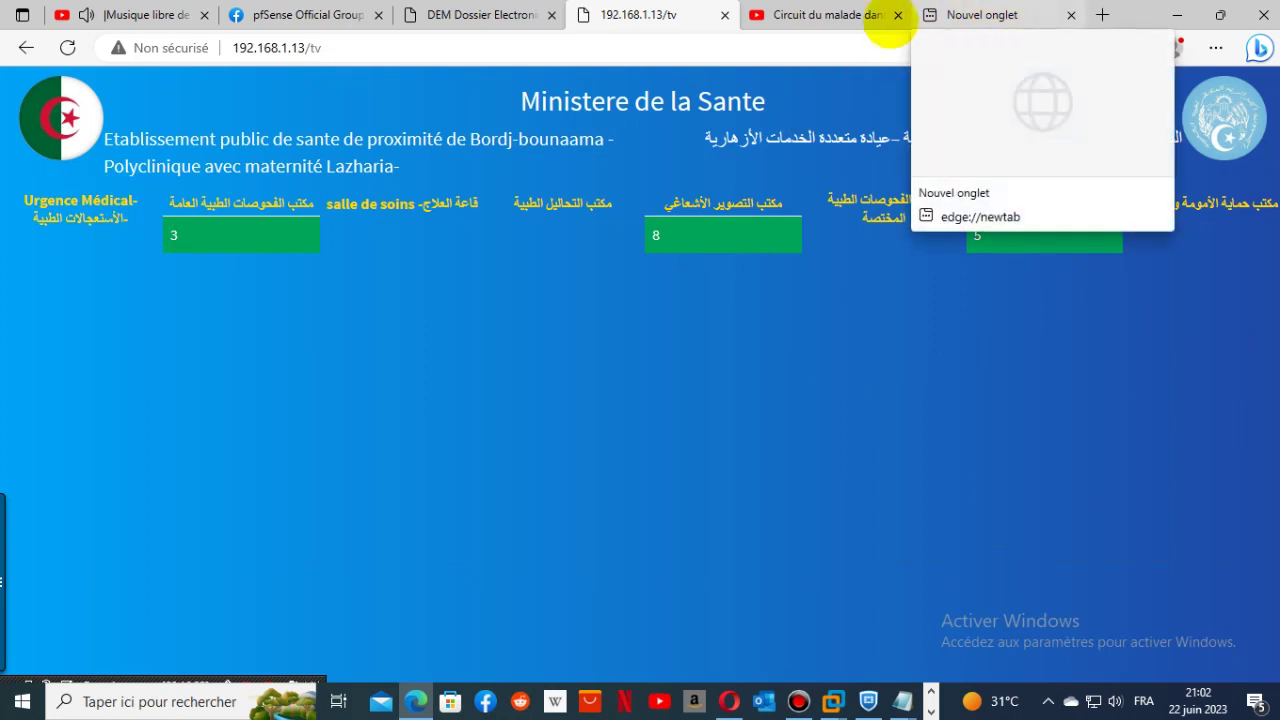
{"action": "left_click", "coordinate": [448, 15]}
{"action": "left_click", "coordinate": [586, 409]}
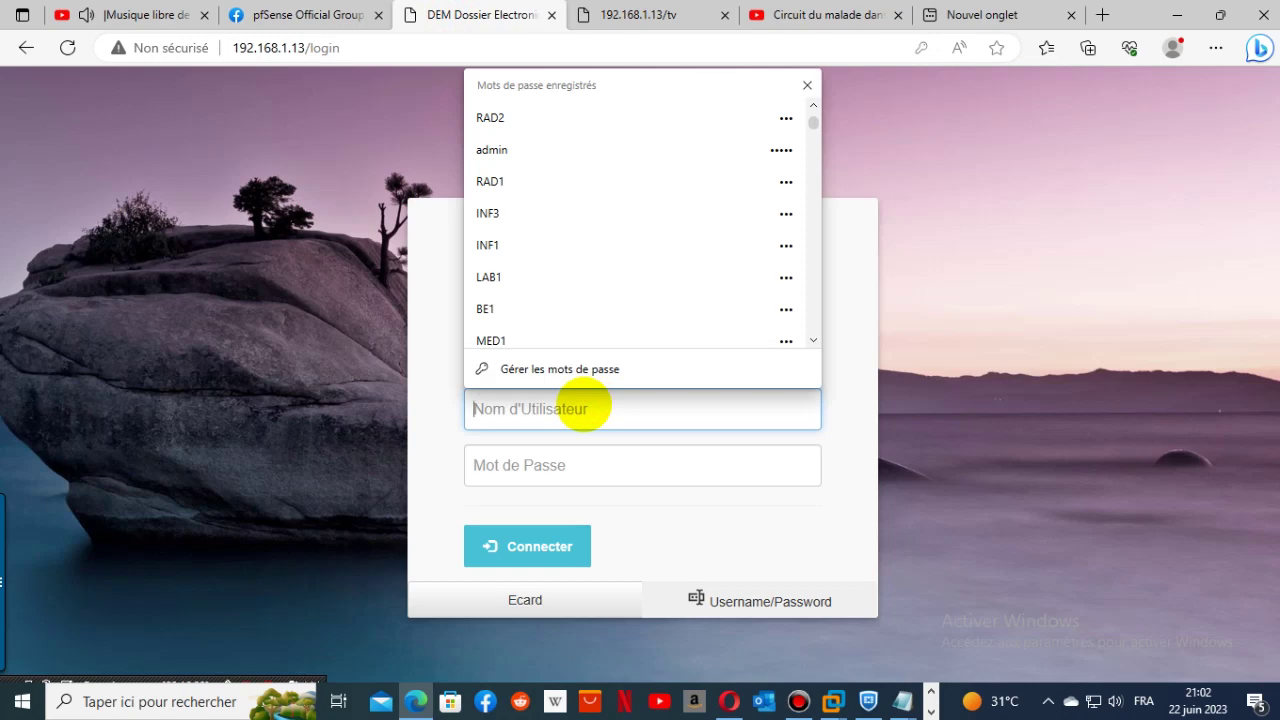
{"action": "type", "text": "de"}
{"action": "left_click", "coordinate": [526, 480]}
{"action": "left_click", "coordinate": [544, 545]}
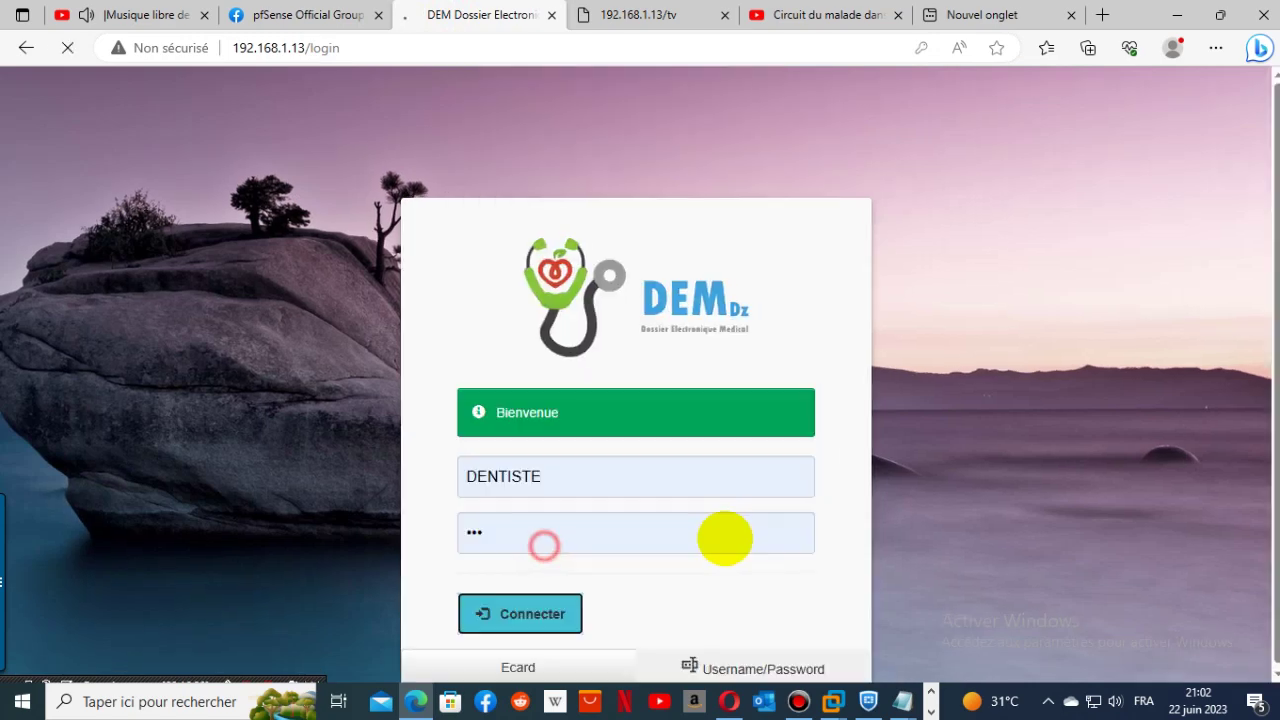
{"action": "left_click", "coordinate": [70, 138]}
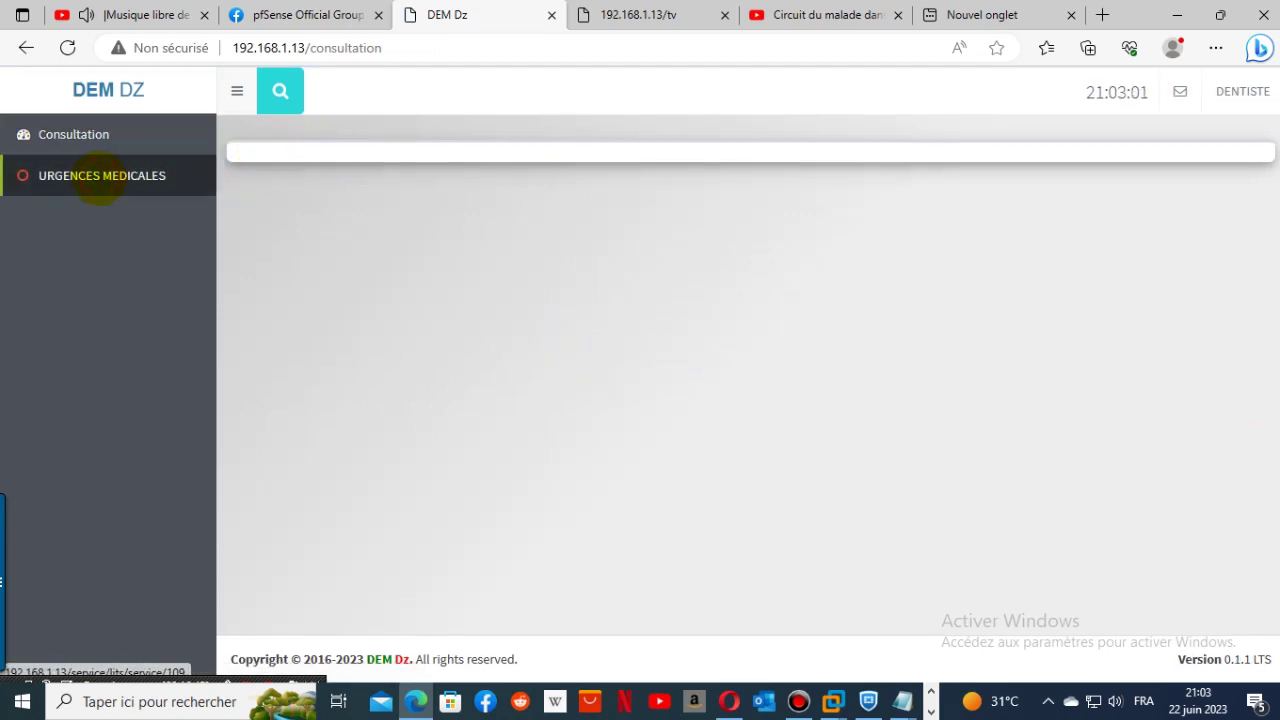
{"action": "left_click", "coordinate": [1224, 91]}
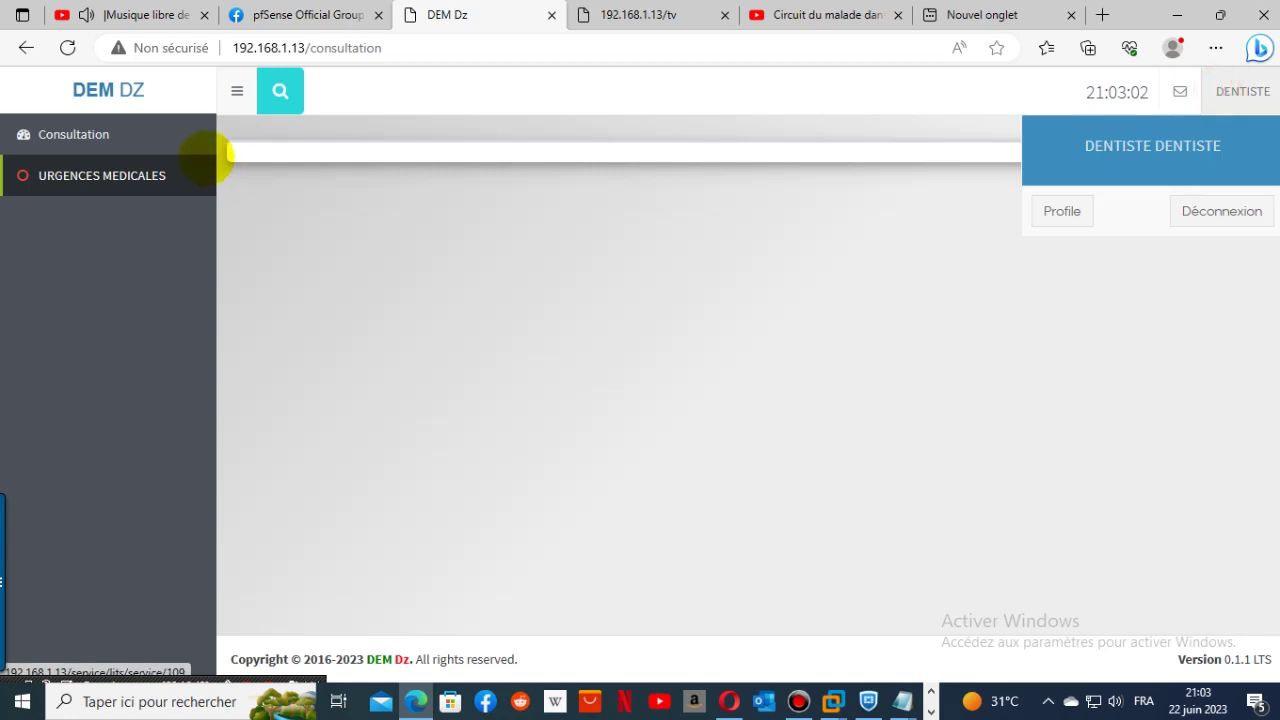
{"action": "left_click", "coordinate": [1210, 211]}
{"action": "left_click", "coordinate": [639, 400]}
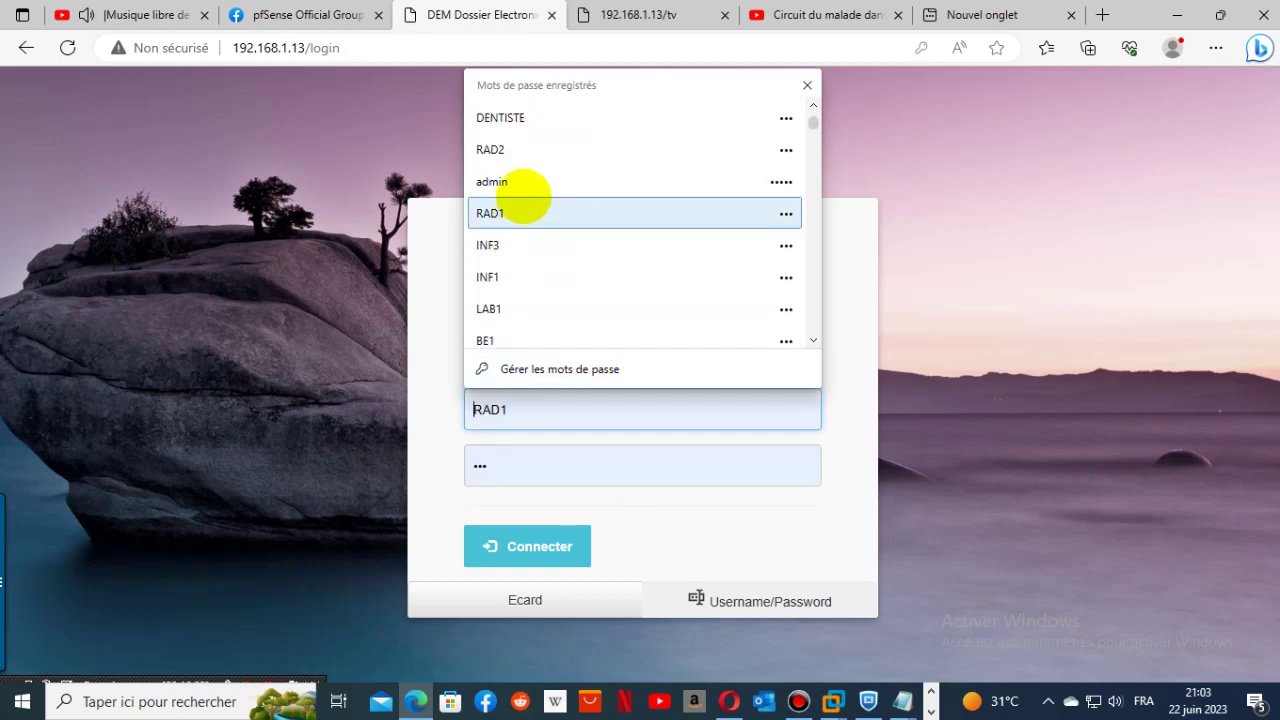
- Sign in with the saved administrator login and open the Parametrage borne Box list
{"action": "left_click", "coordinate": [500, 181]}
{"action": "left_click", "coordinate": [495, 546]}
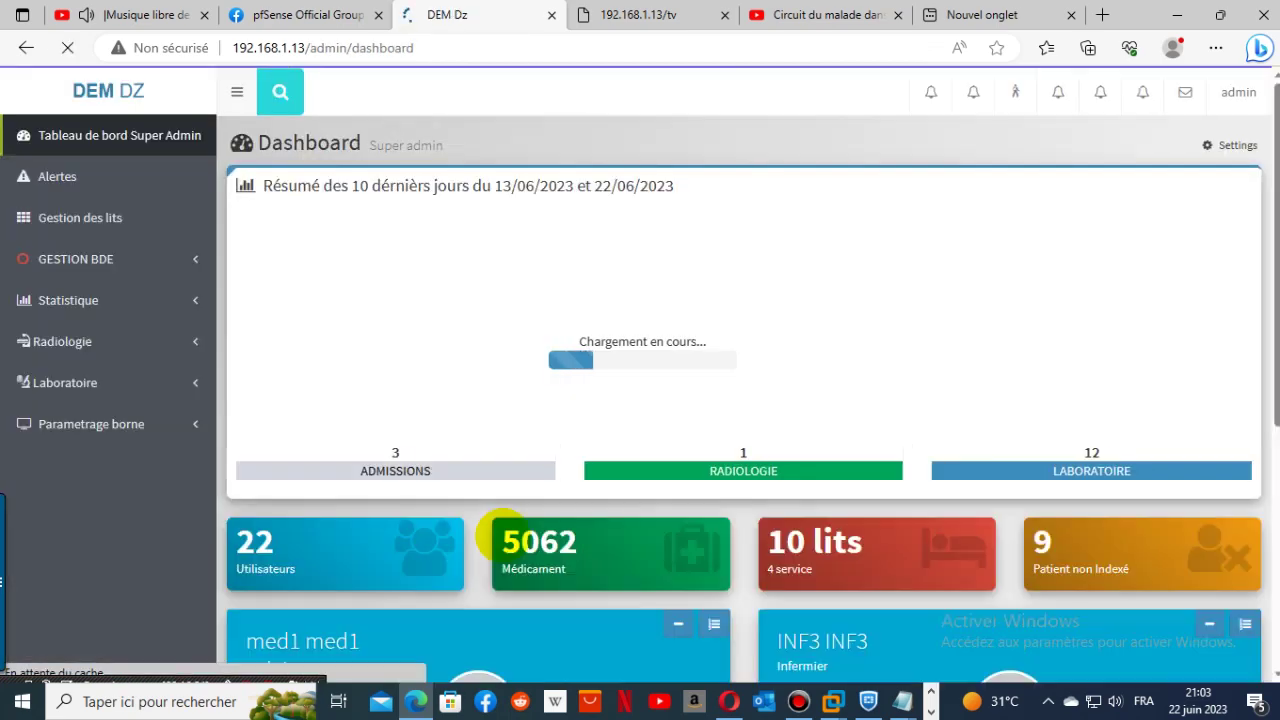
{"action": "left_click", "coordinate": [63, 423]}
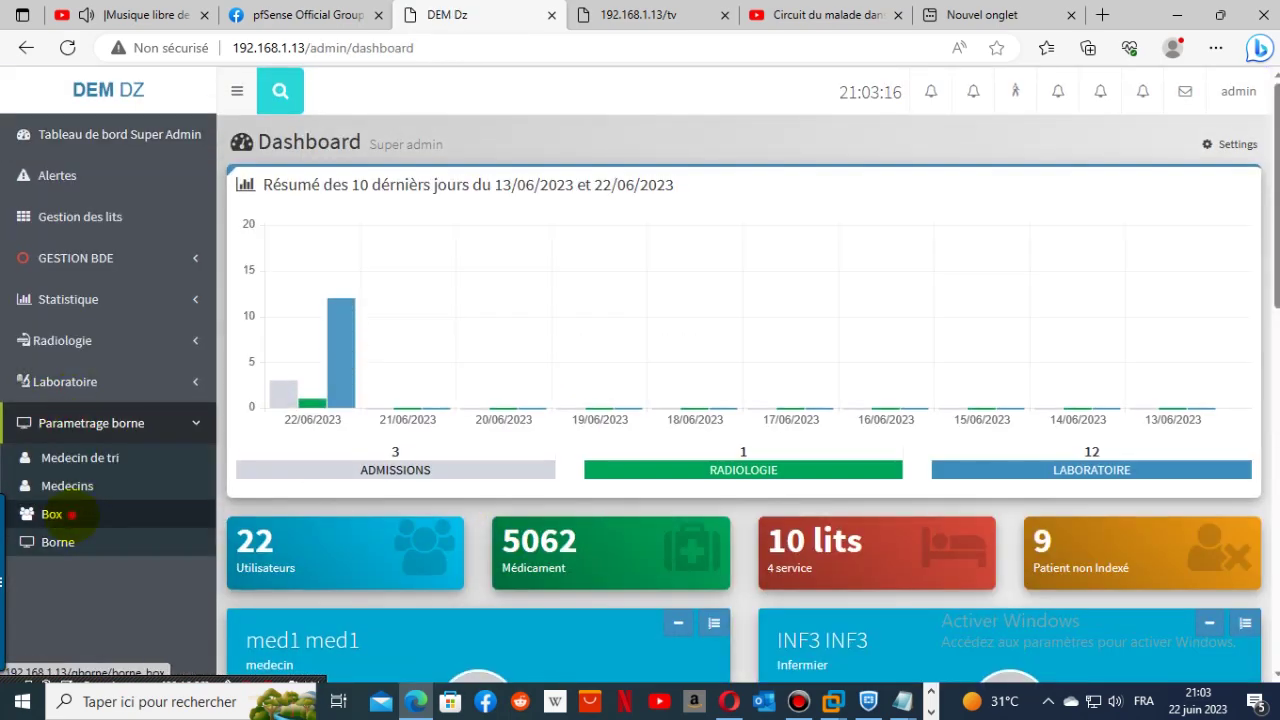
{"action": "left_click", "coordinate": [72, 514]}
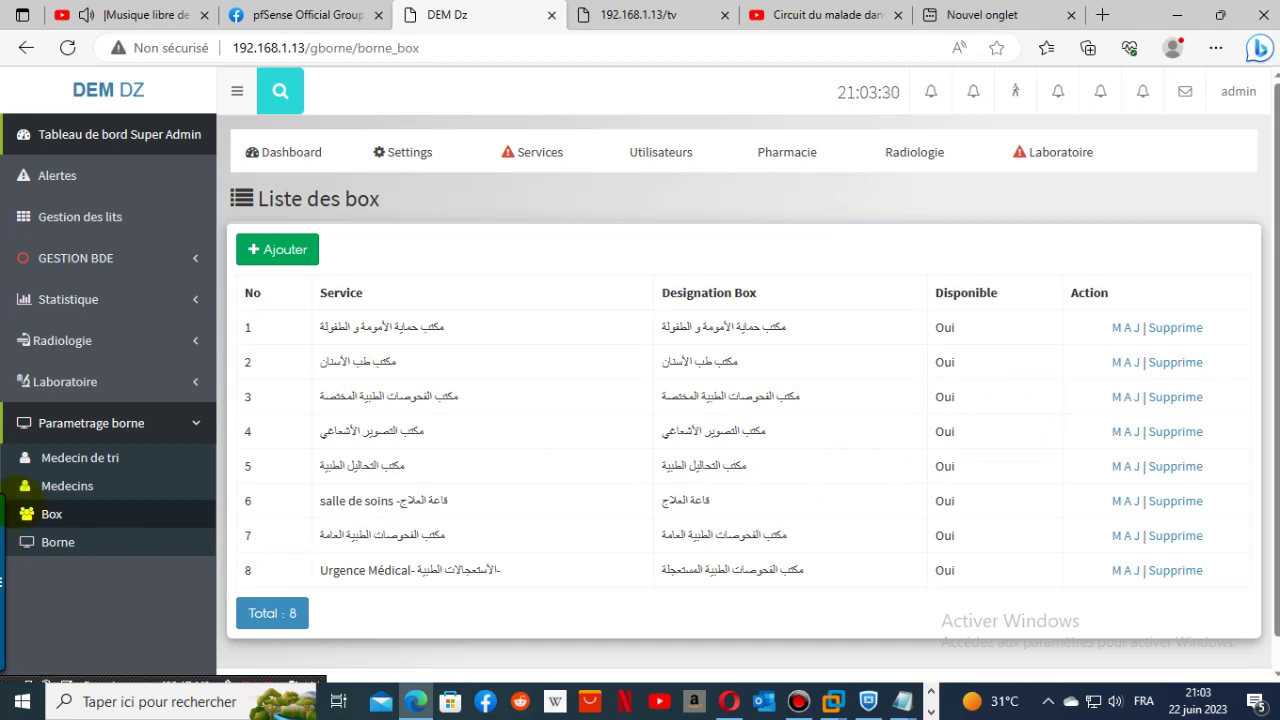
- Open the Medecins box-assignment list, then the users list under user management
{"action": "left_click", "coordinate": [65, 486]}
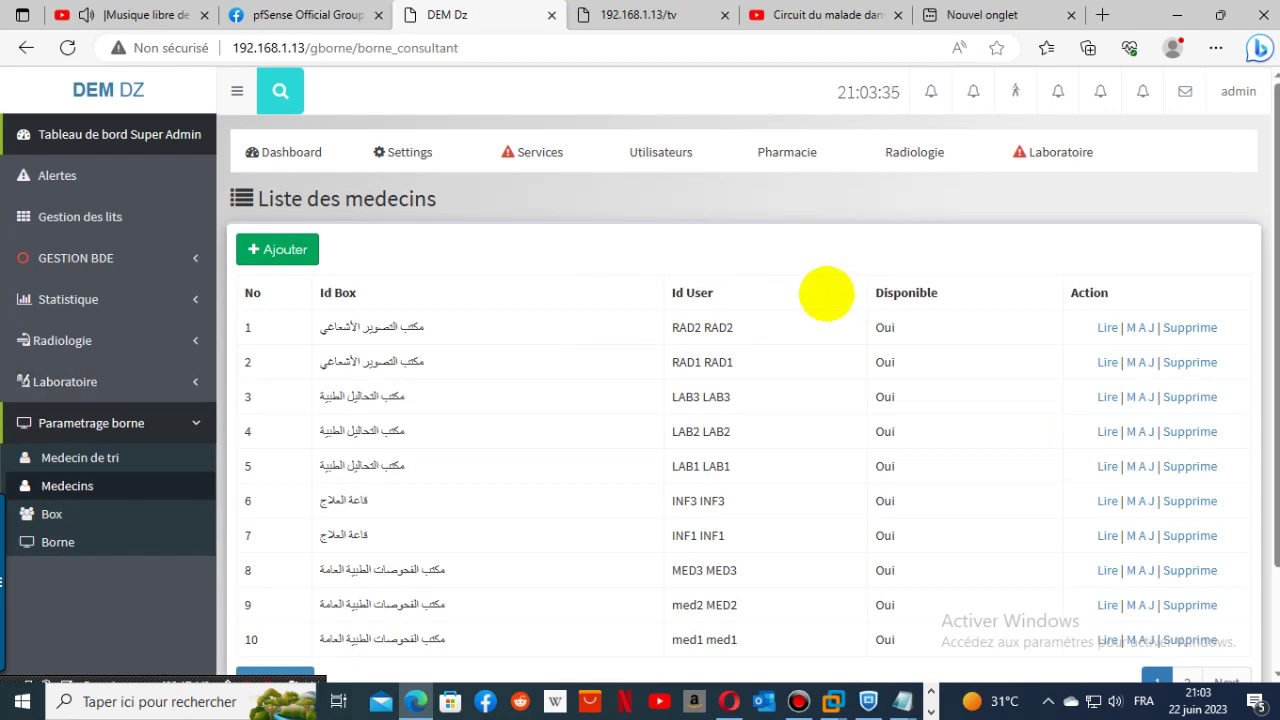
{"action": "left_click", "coordinate": [678, 158]}
{"action": "left_click", "coordinate": [678, 194]}
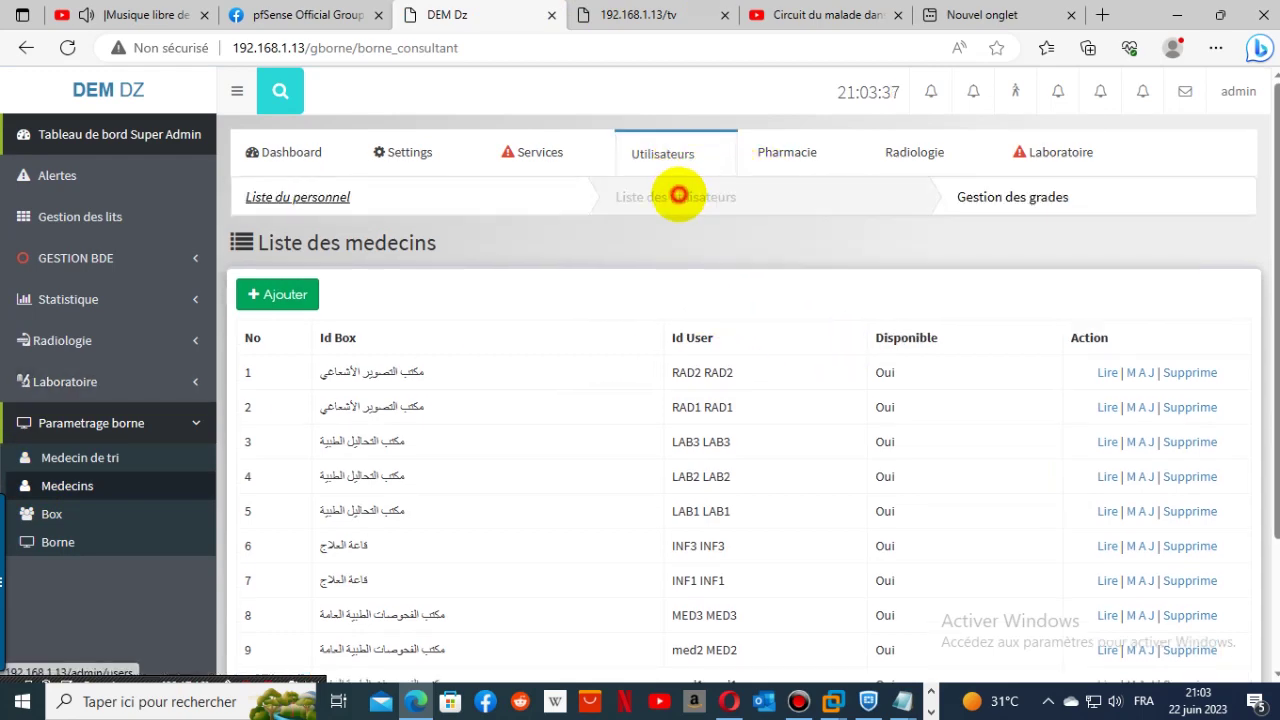
- Jump to page 3 of the user list to find the DENTISTE account
{"action": "scroll", "coordinate": [683, 474], "scroll_direction": "down", "scroll_amount": 3}
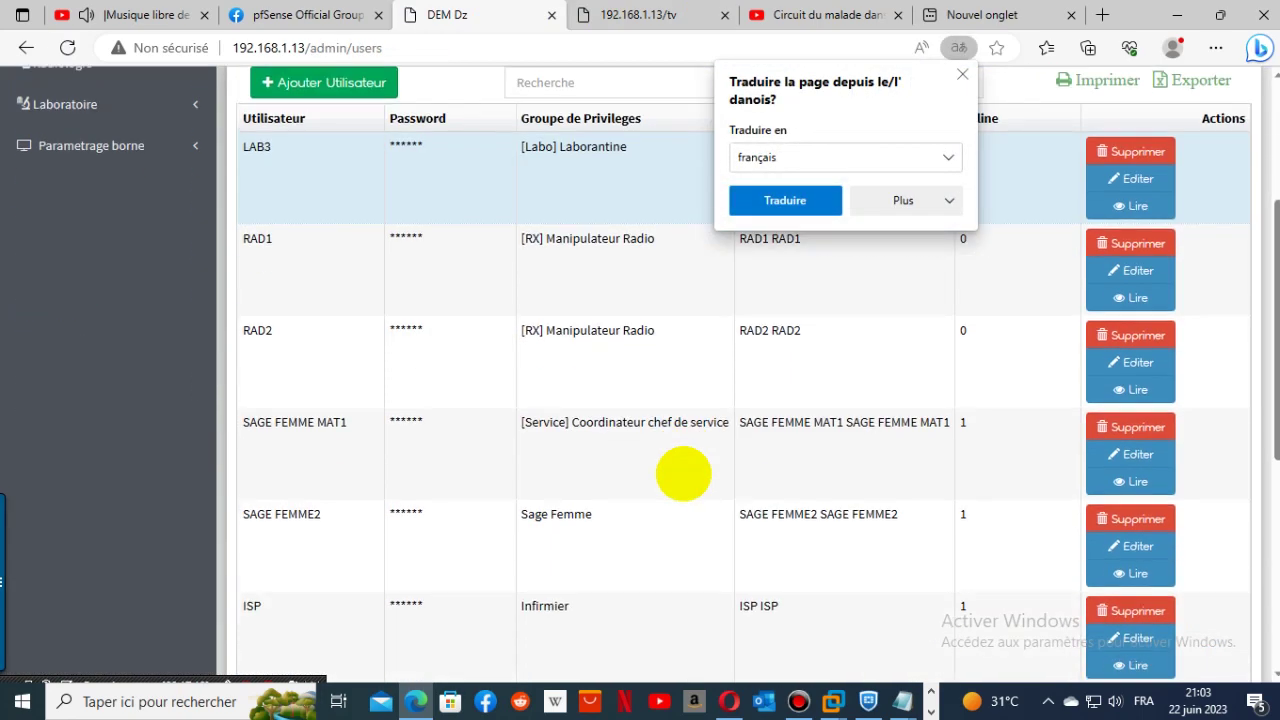
{"action": "scroll", "coordinate": [683, 474], "scroll_direction": "down", "scroll_amount": 4}
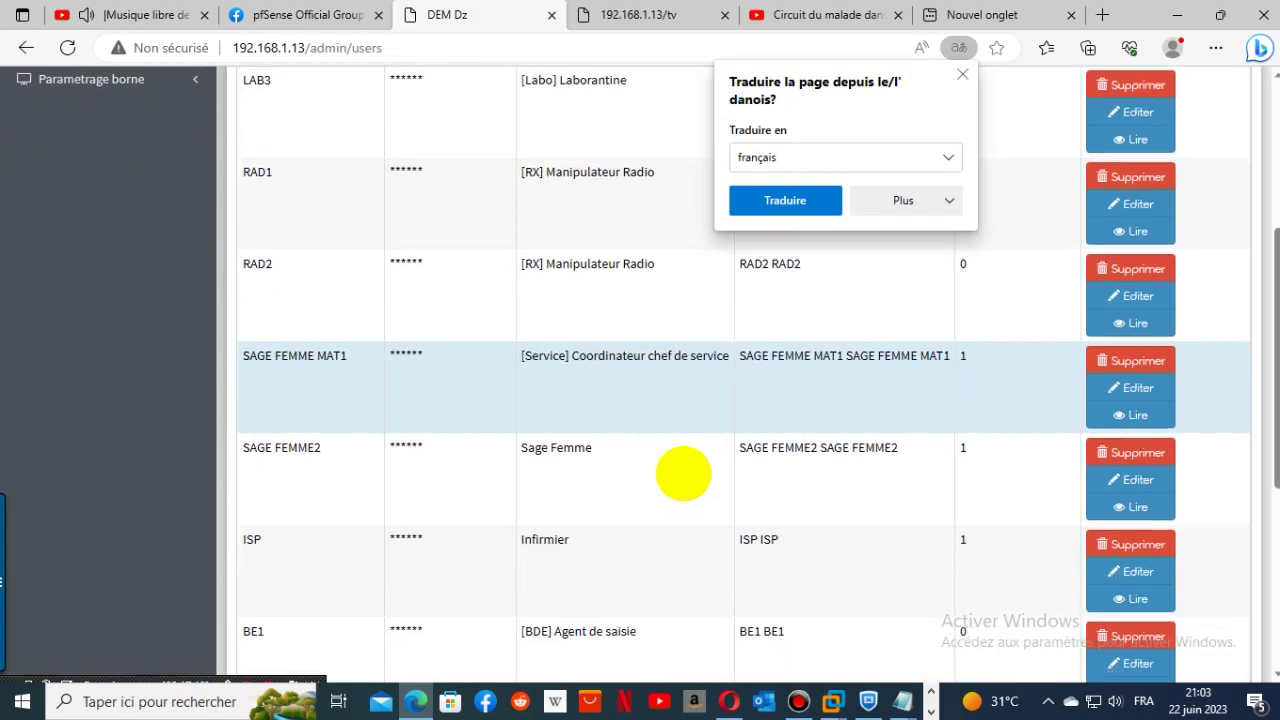
{"action": "scroll", "coordinate": [683, 474], "scroll_direction": "down", "scroll_amount": 1}
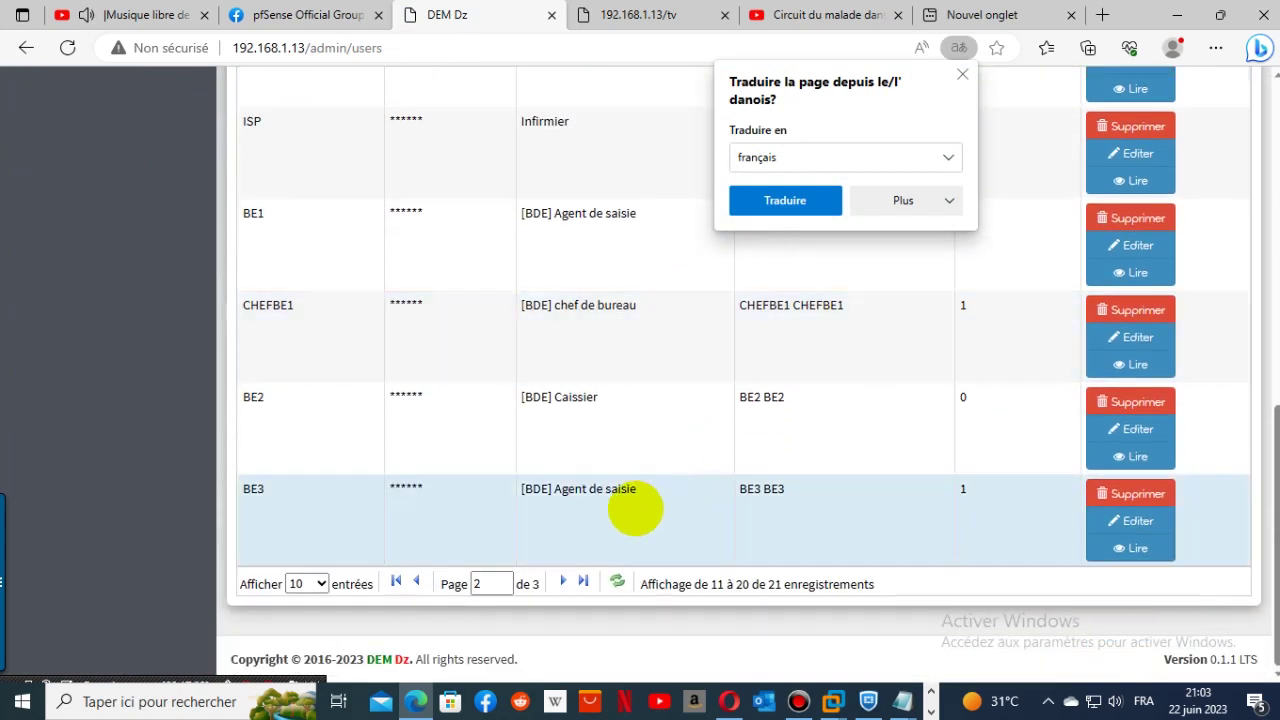
{"action": "left_click", "coordinate": [572, 582]}
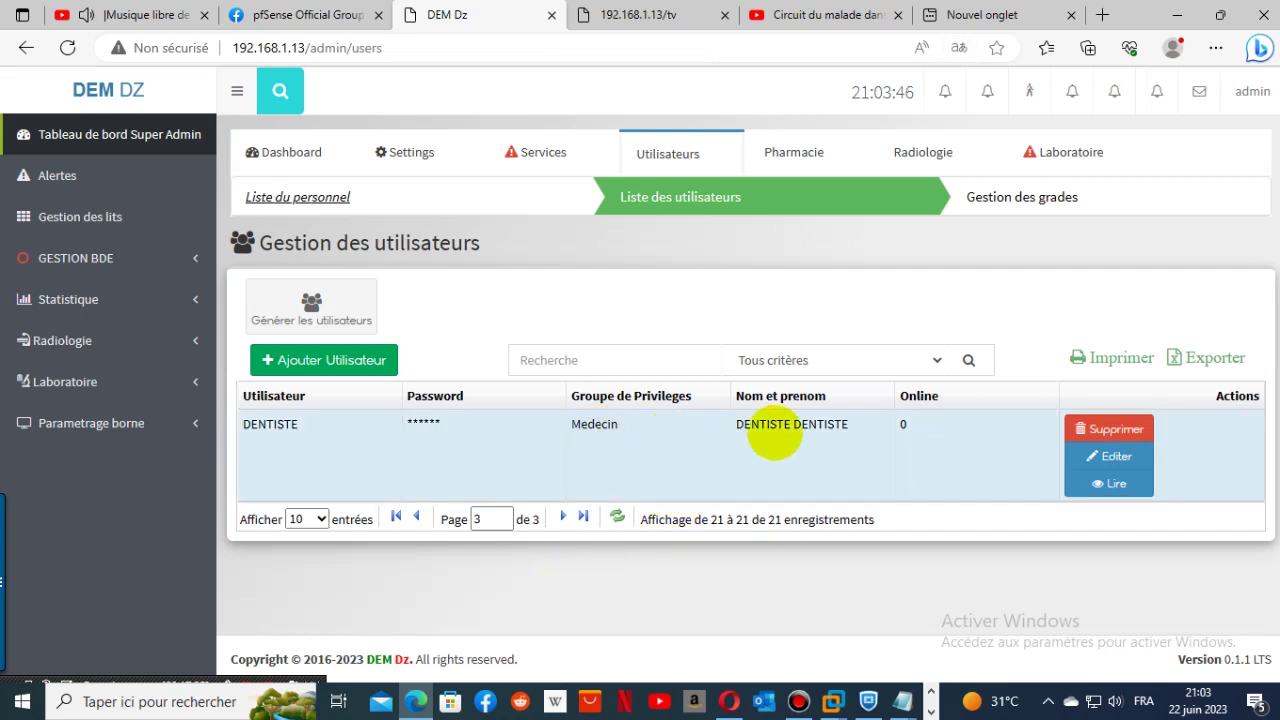
- Save the DENTISTE user with privilege group Medecin, then sign out of the administrator account
{"action": "left_click", "coordinate": [1112, 456]}
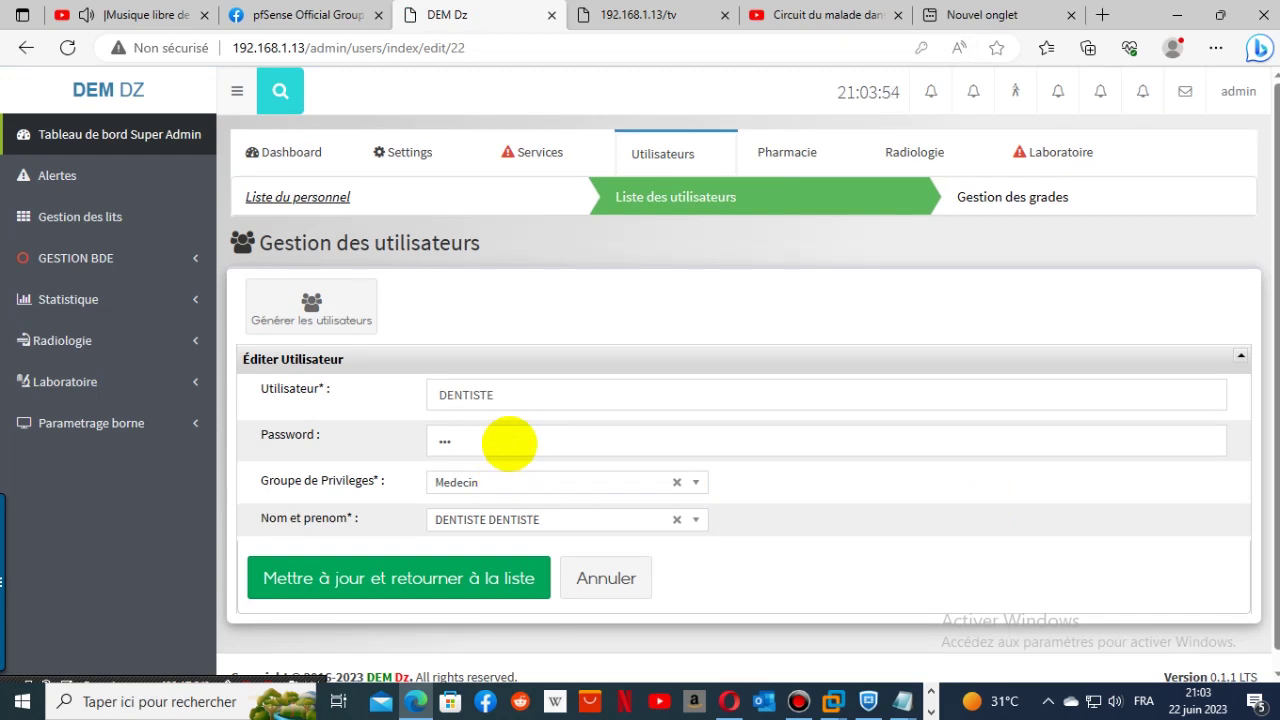
{"action": "left_click", "coordinate": [549, 478]}
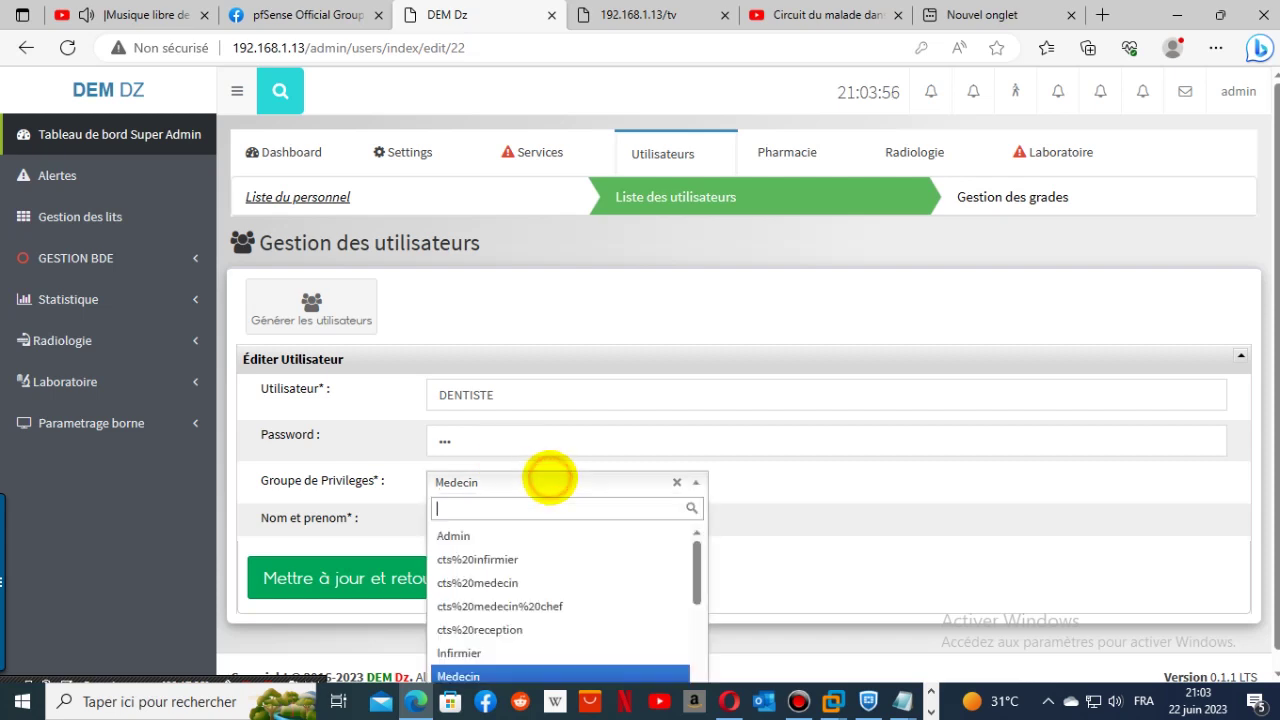
{"action": "left_click", "coordinate": [481, 672]}
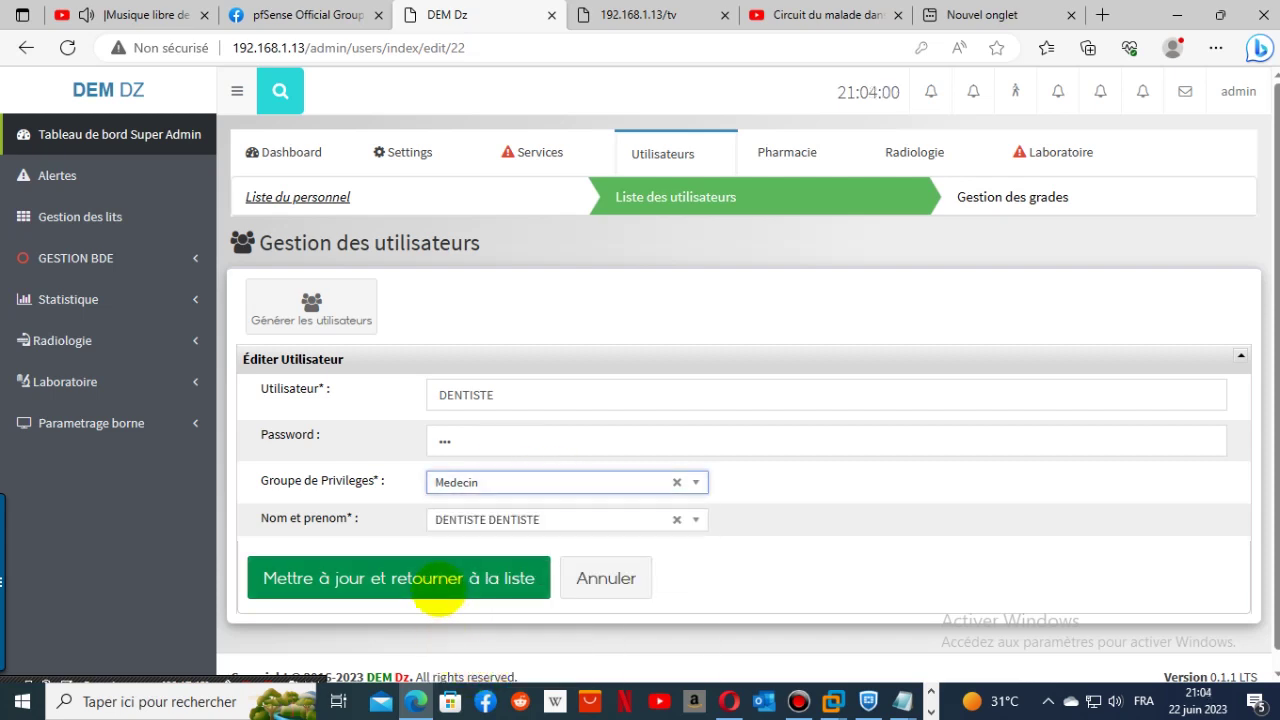
{"action": "left_click", "coordinate": [438, 585]}
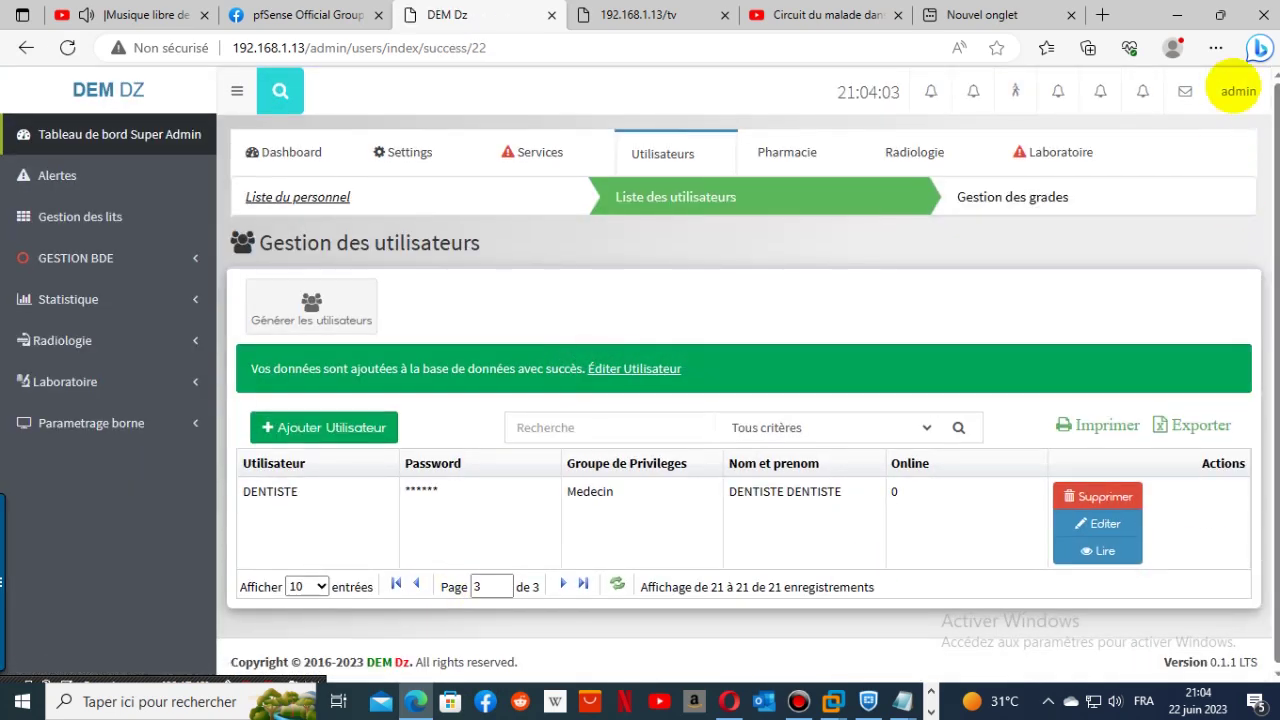
{"action": "left_click", "coordinate": [1238, 91]}
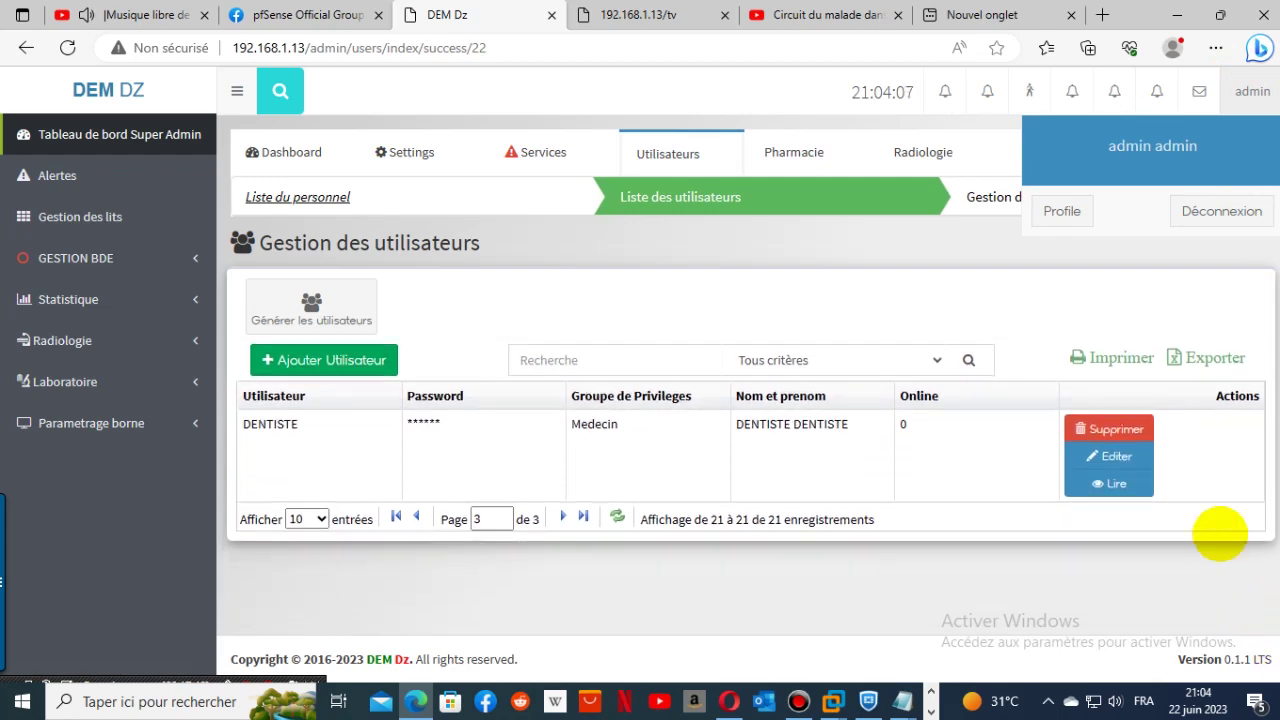
{"action": "left_click", "coordinate": [1235, 212]}
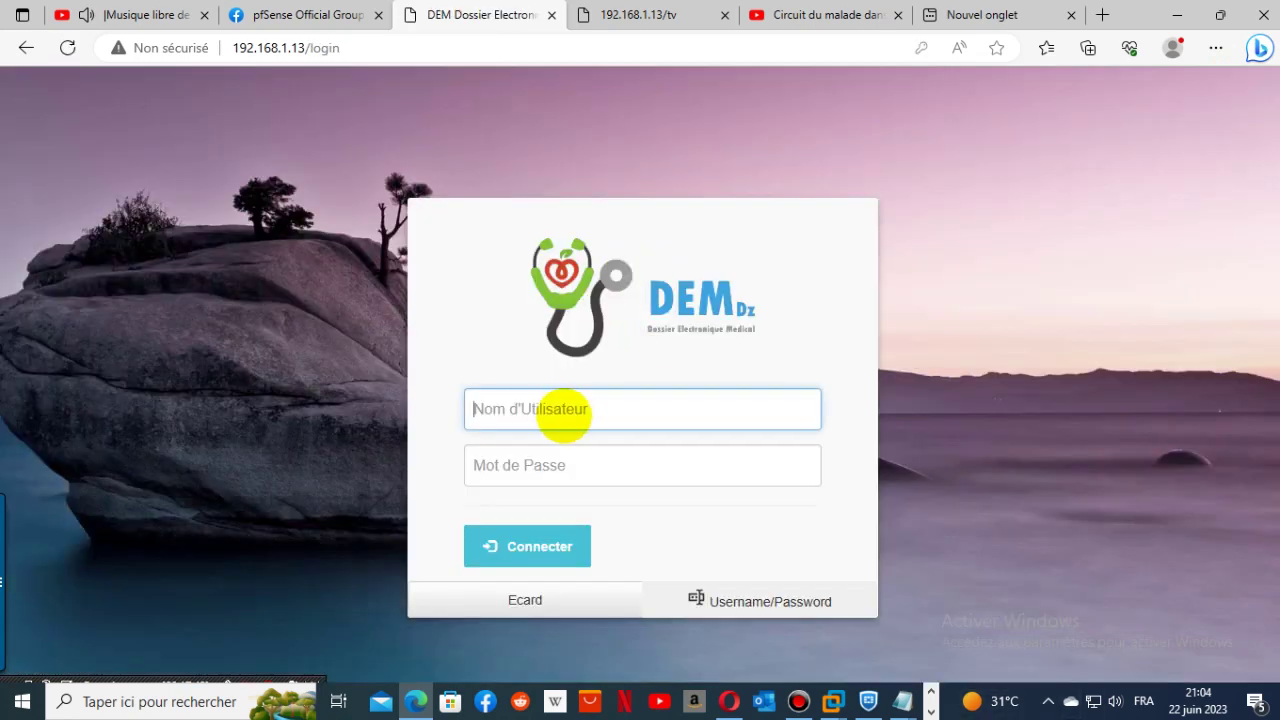
- Sign in with the saved dentist login, check the Consultation page, and sign out
{"action": "left_click", "coordinate": [558, 410]}
{"action": "left_click", "coordinate": [560, 149]}
{"action": "left_click", "coordinate": [525, 548]}
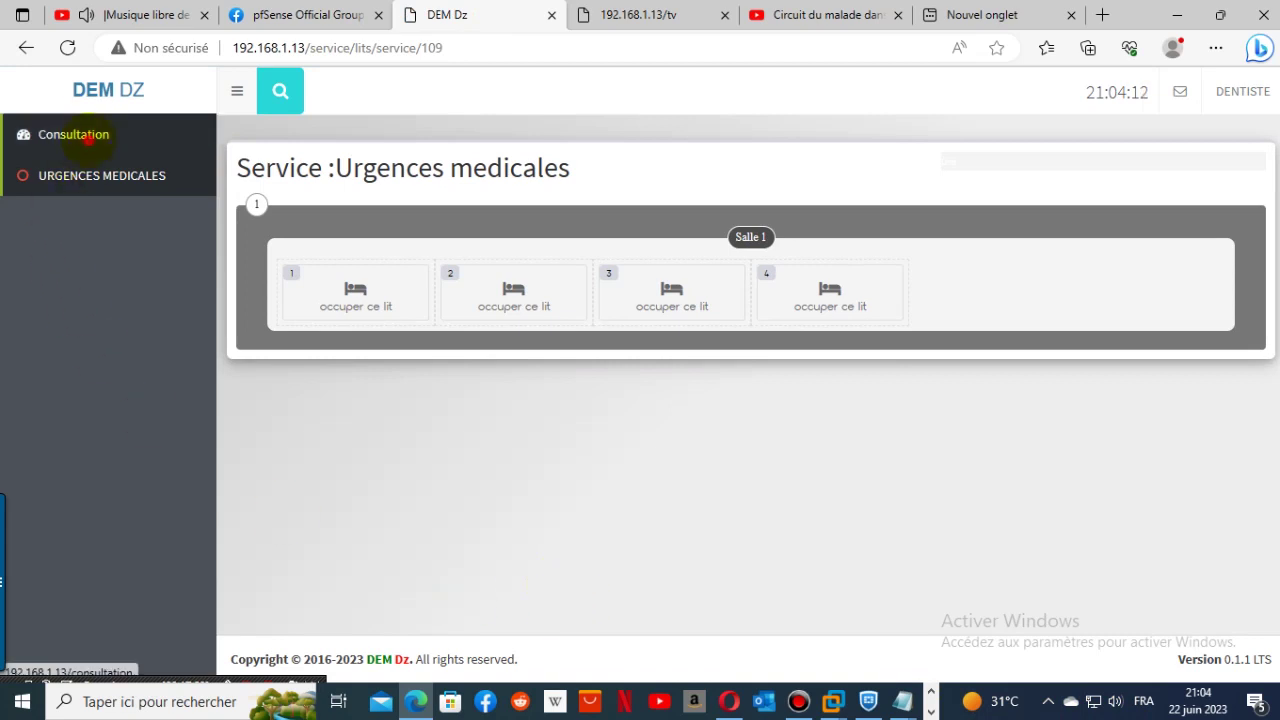
{"action": "left_click", "coordinate": [73, 135]}
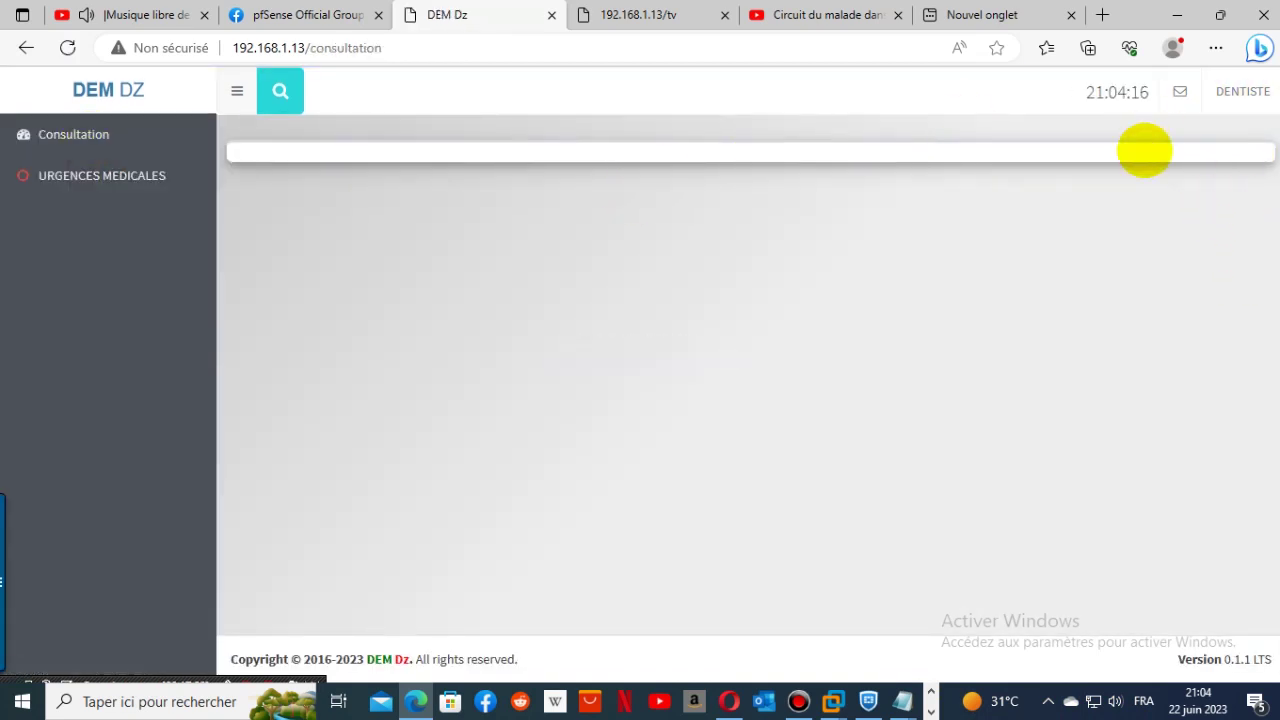
{"action": "left_click", "coordinate": [1252, 93]}
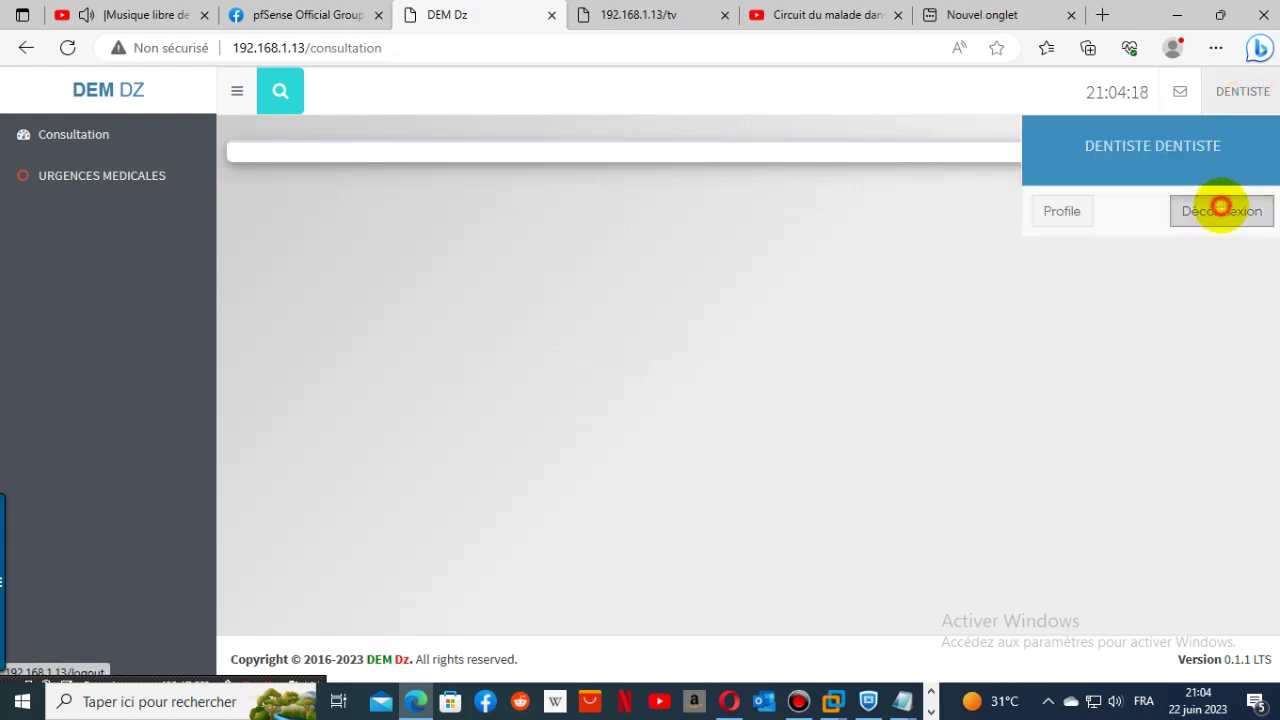
{"action": "left_click", "coordinate": [1223, 206]}
- Sign back in with the saved administrator login
{"action": "left_click", "coordinate": [588, 407]}
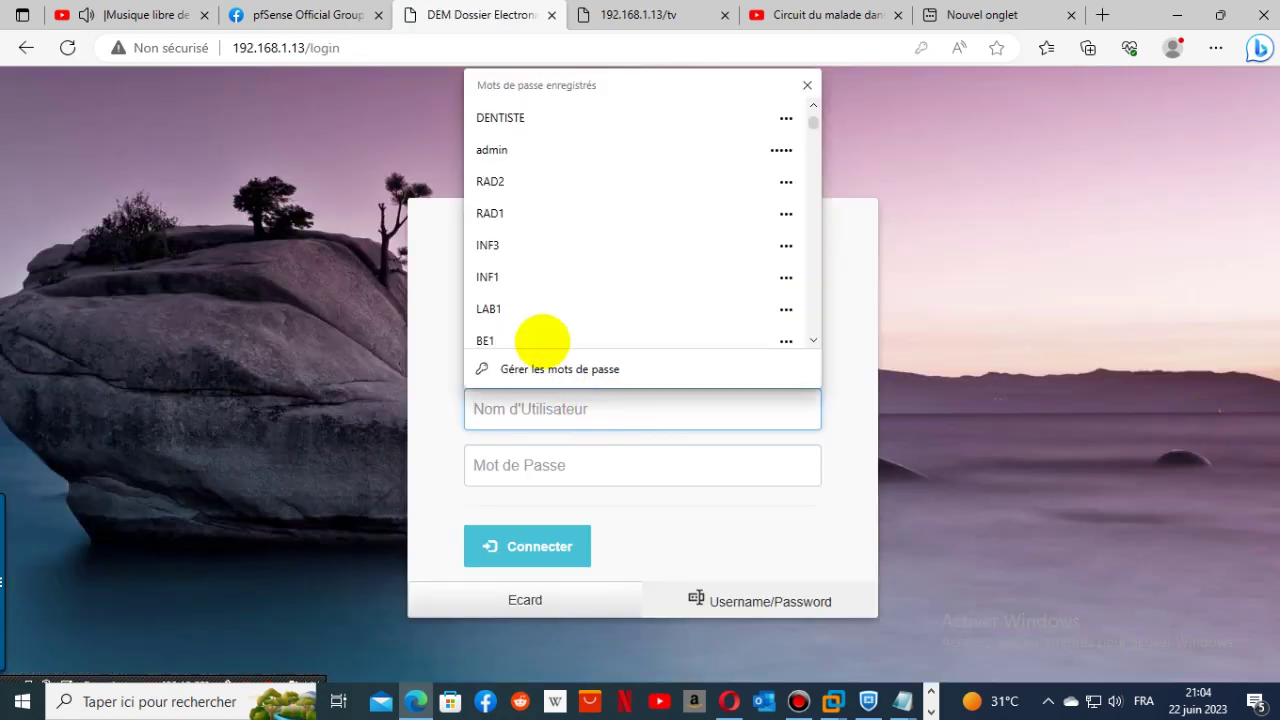
{"action": "left_click", "coordinate": [563, 143]}
{"action": "left_click", "coordinate": [487, 546]}
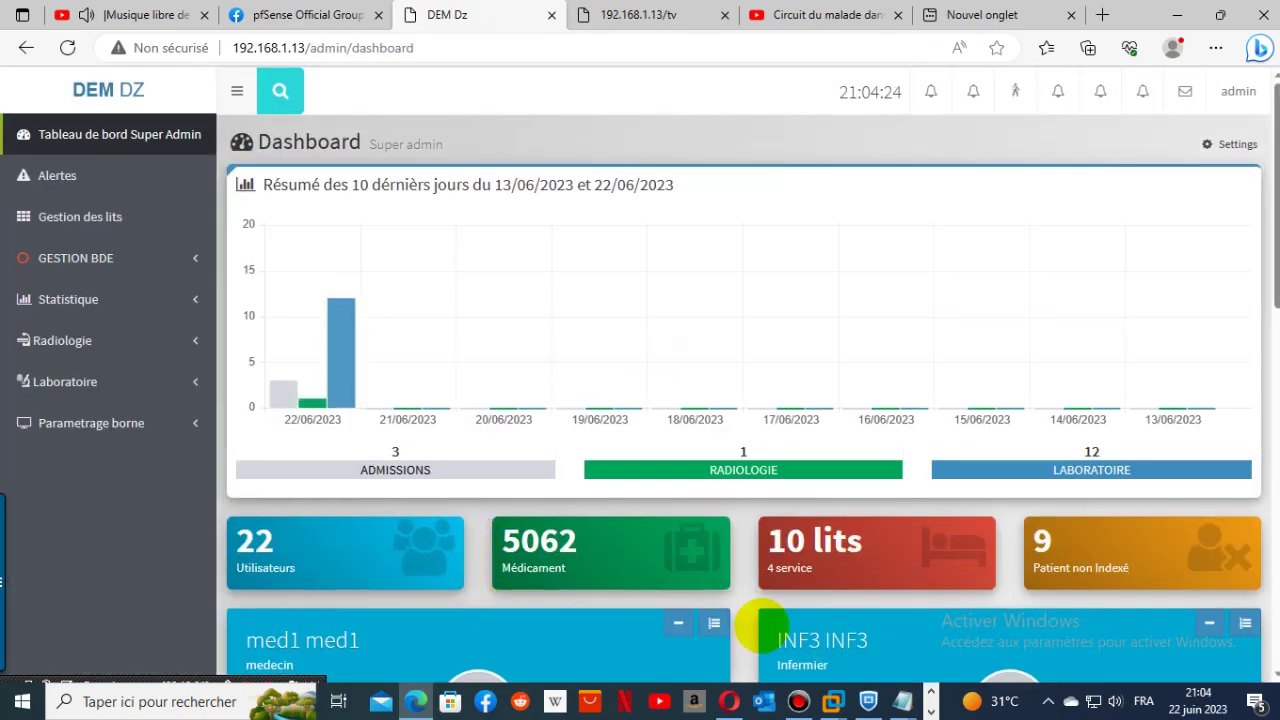
- Show the Medecins box-assignment list under Parametrage borne in the sidebar
{"action": "scroll", "coordinate": [1014, 586], "scroll_direction": "down", "scroll_amount": 2}
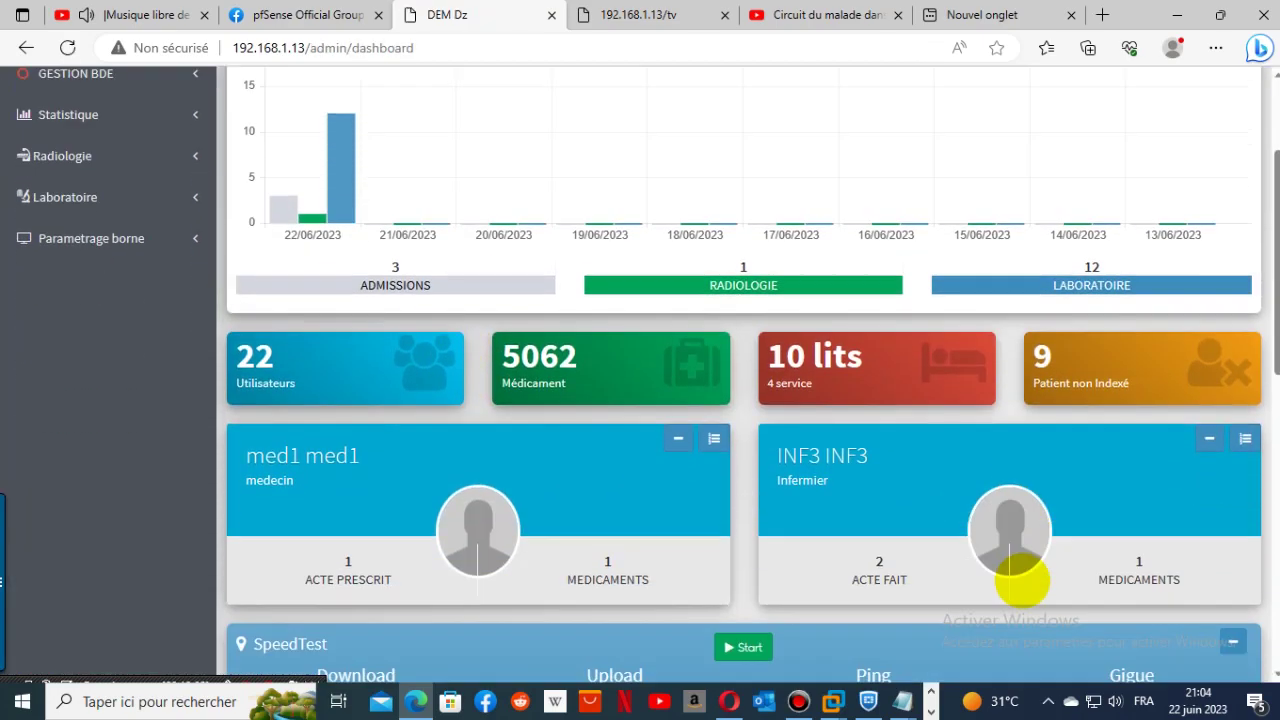
{"action": "scroll", "coordinate": [1021, 582], "scroll_direction": "up", "scroll_amount": 1}
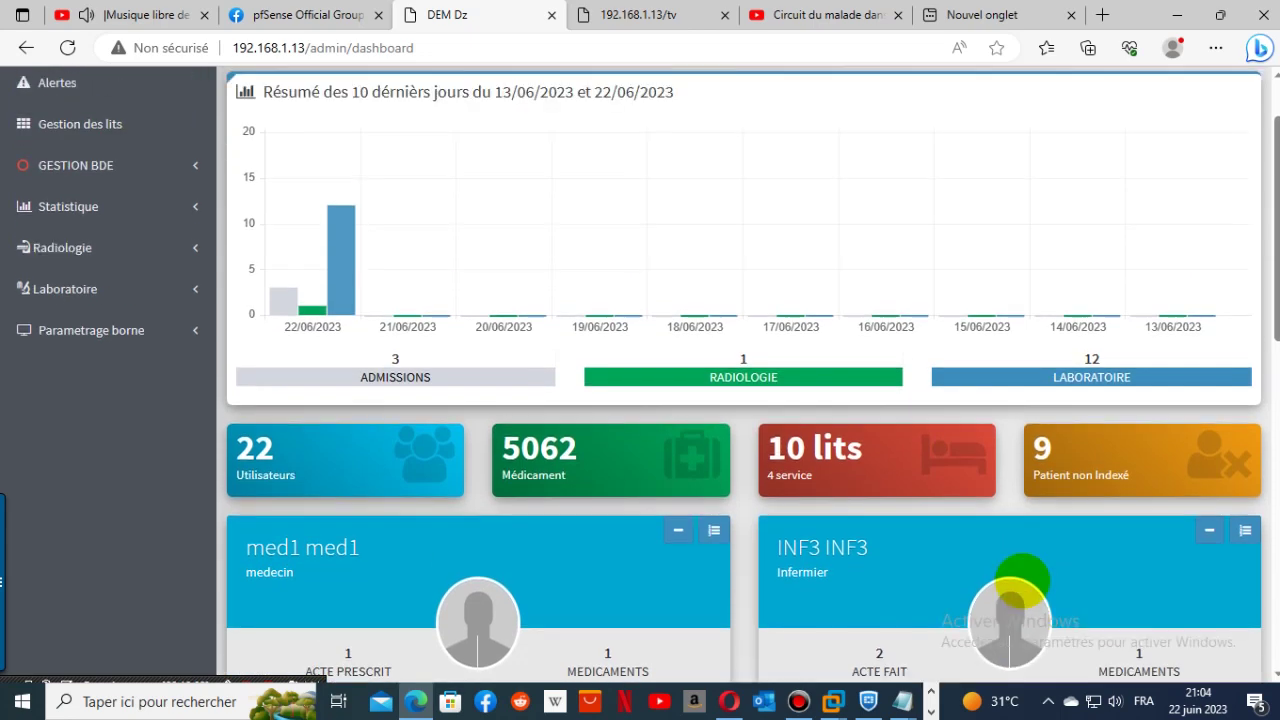
{"action": "scroll", "coordinate": [1022, 580], "scroll_direction": "up", "scroll_amount": 1}
{"action": "left_click", "coordinate": [91, 423]}
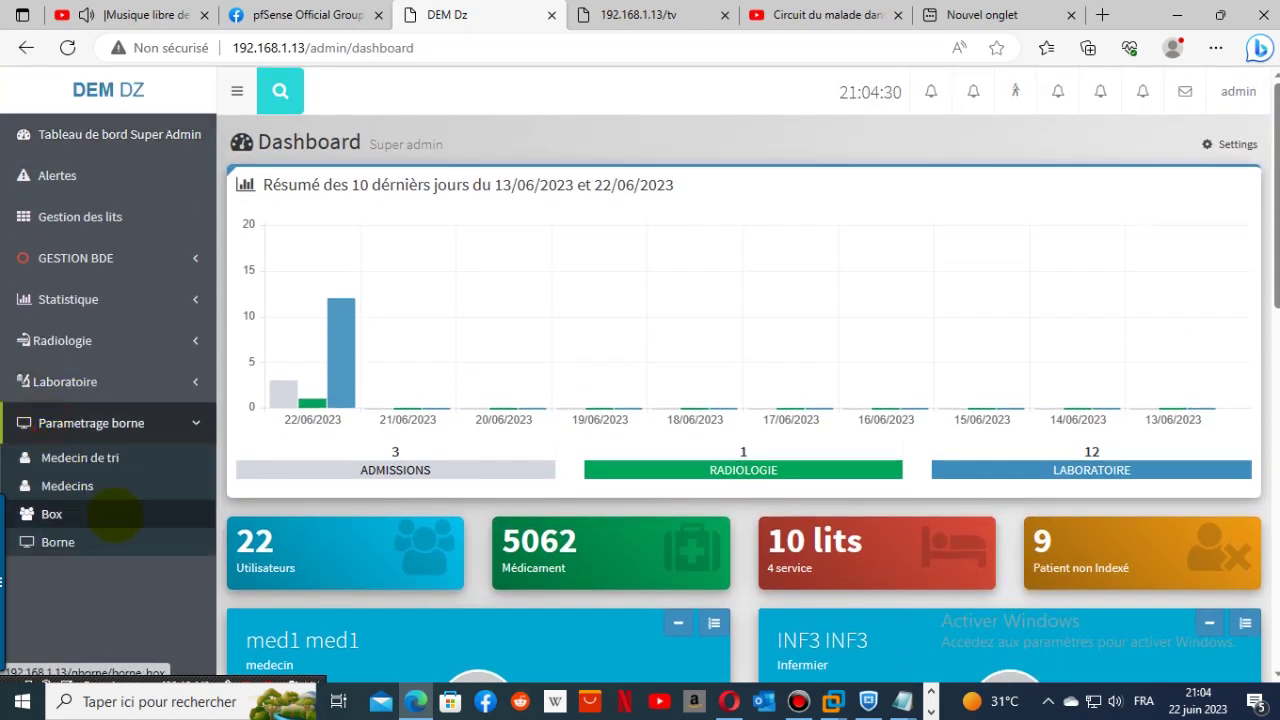
{"action": "left_click", "coordinate": [80, 490]}
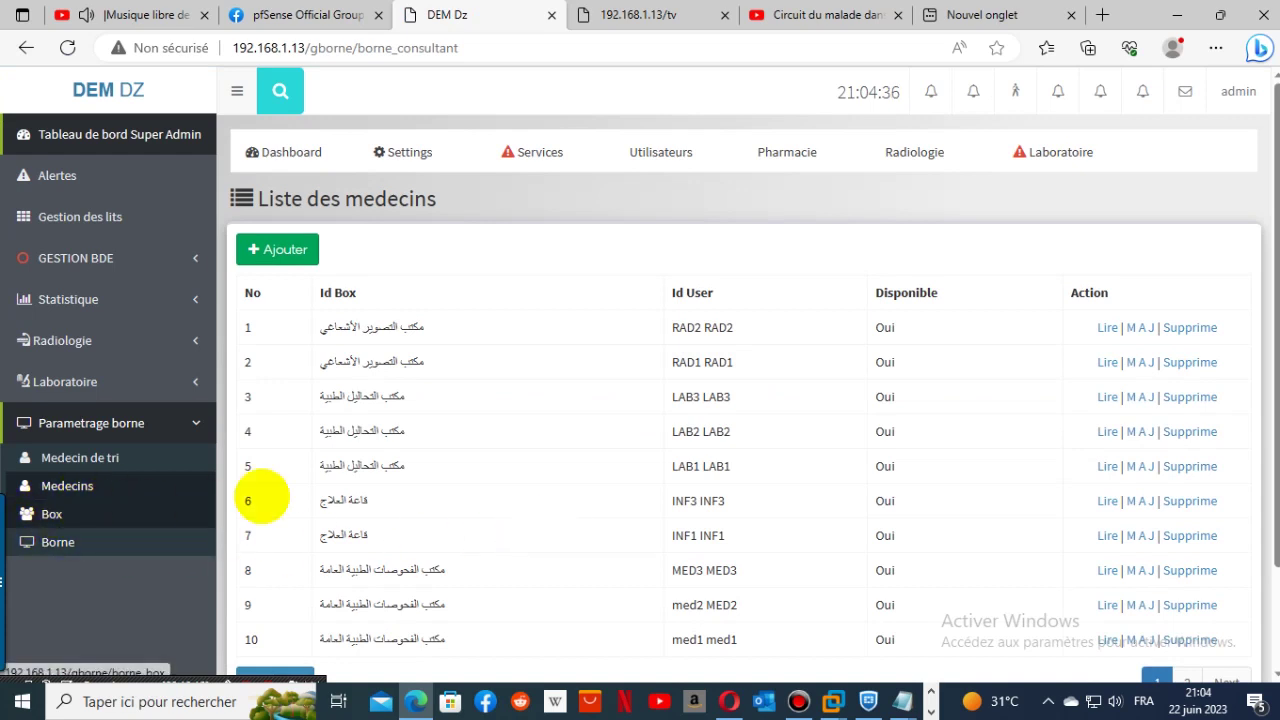
- Start a new assignment with box مكتب طب الأسنان and doctor DENTISTE DENTISTE
{"action": "left_click", "coordinate": [285, 250]}
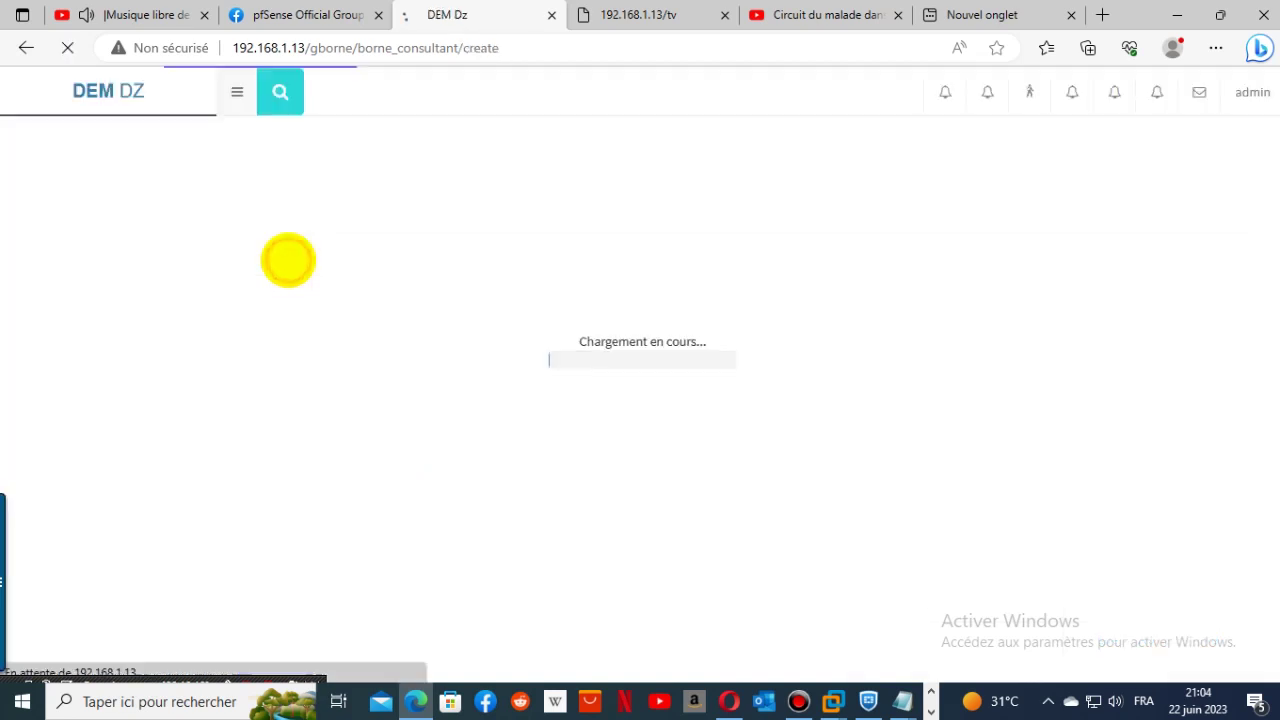
{"action": "left_click", "coordinate": [468, 270]}
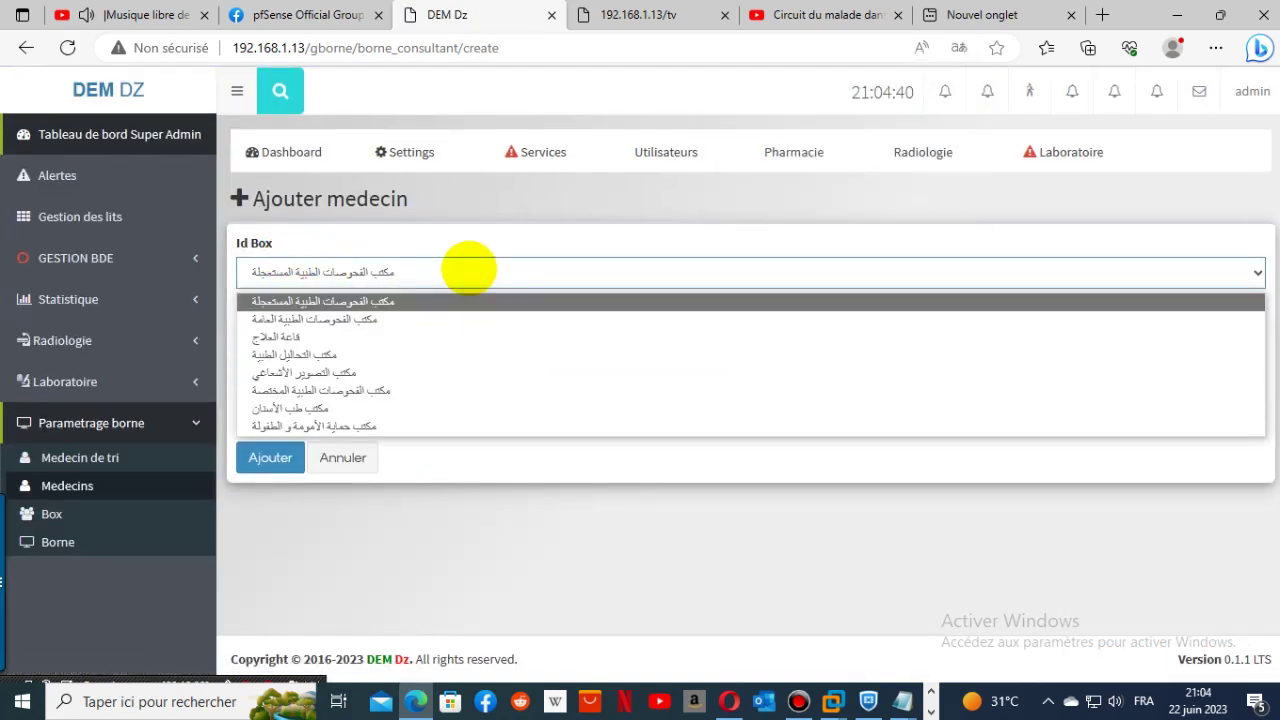
{"action": "left_click", "coordinate": [349, 408]}
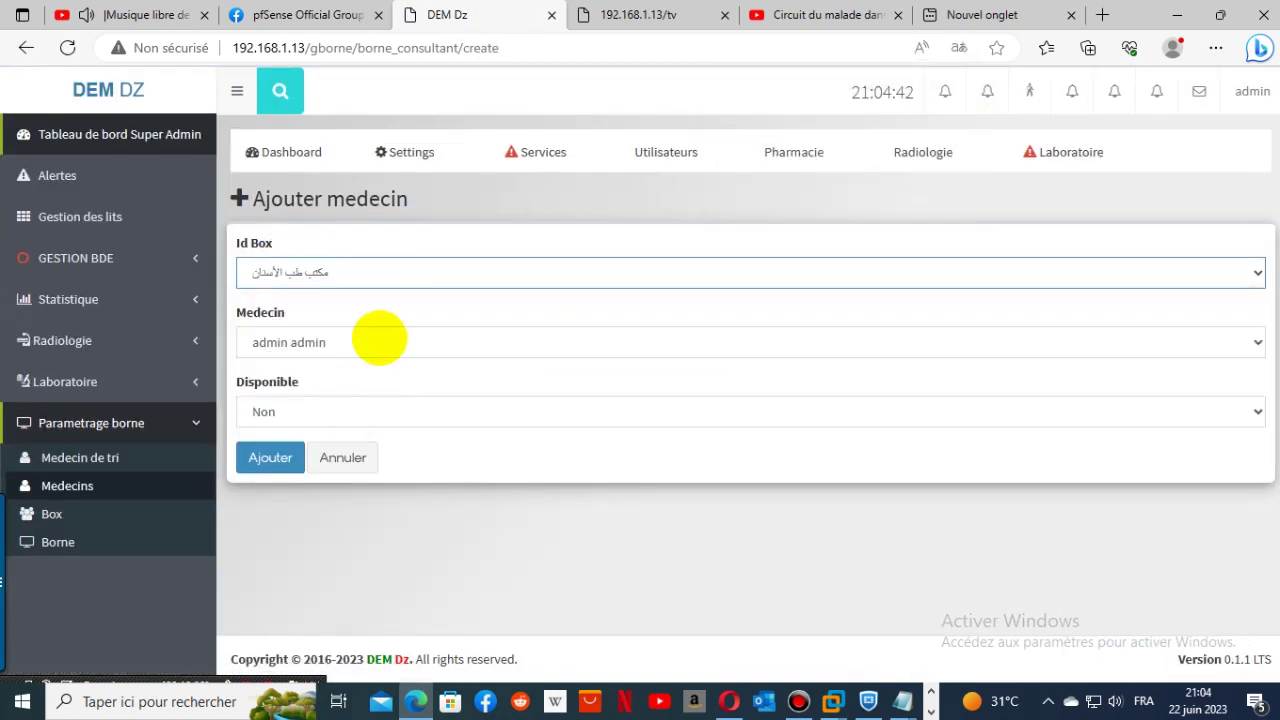
{"action": "left_click", "coordinate": [378, 336]}
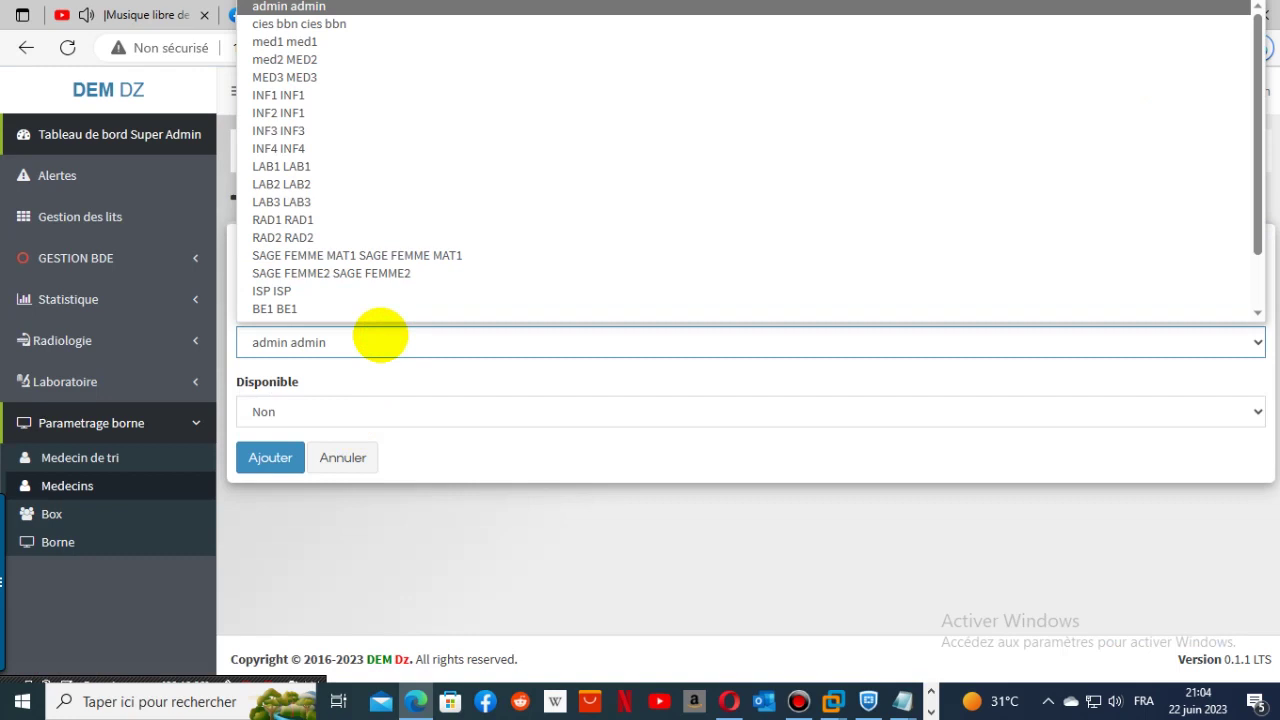
{"action": "scroll", "coordinate": [386, 290], "scroll_direction": "down", "scroll_amount": 2}
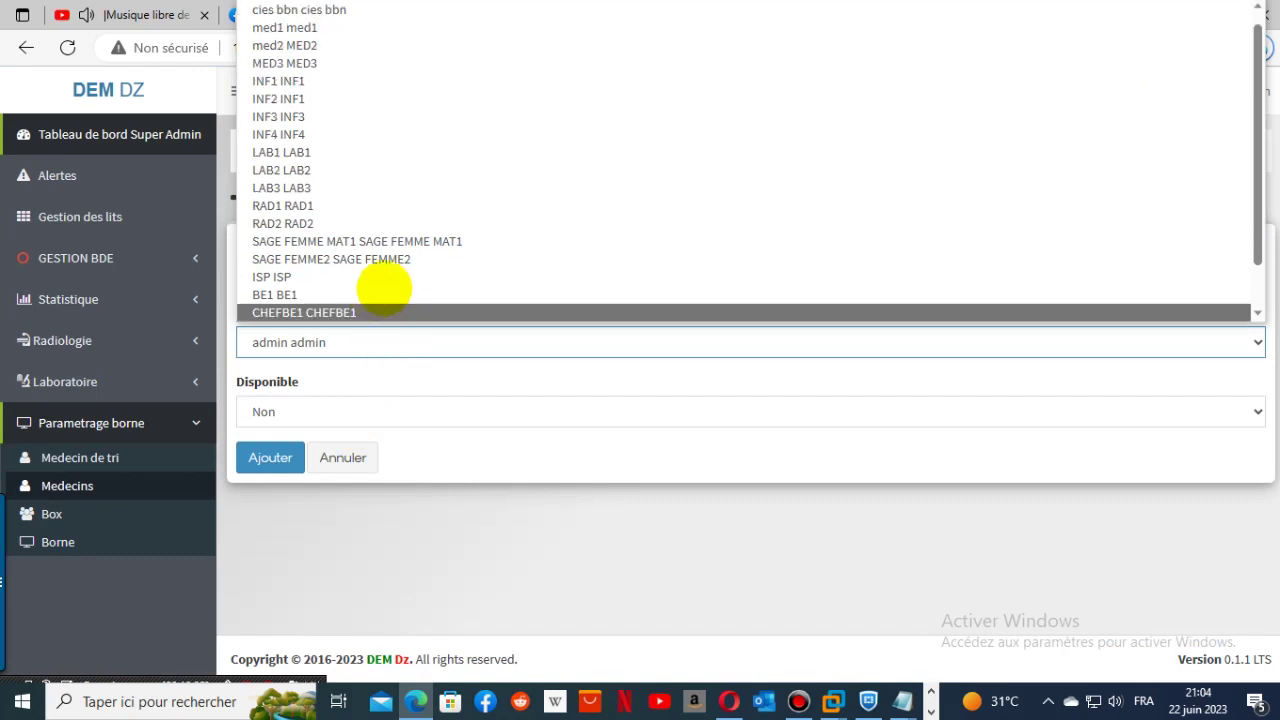
{"action": "key", "text": "Escape"}
{"action": "left_click", "coordinate": [472, 333]}
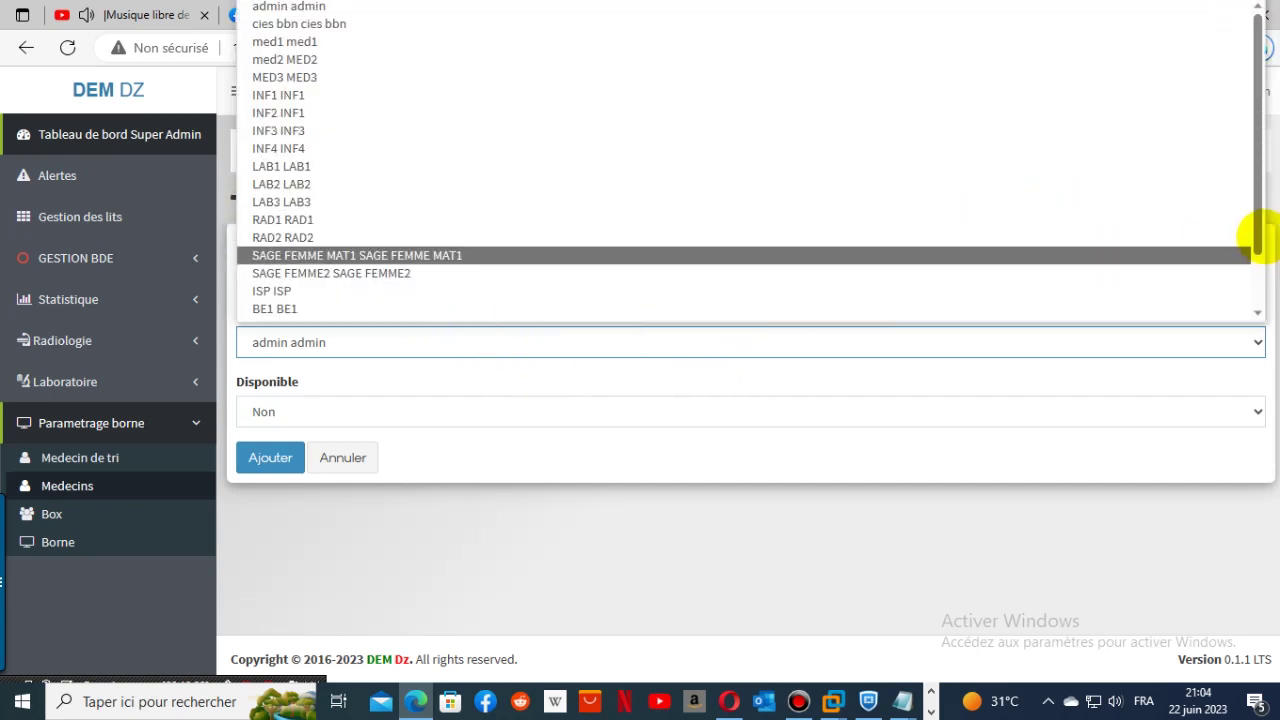
{"action": "left_click_drag", "start_coordinate": [1251, 237], "coordinate": [1246, 320]}
{"action": "left_click", "coordinate": [665, 312]}
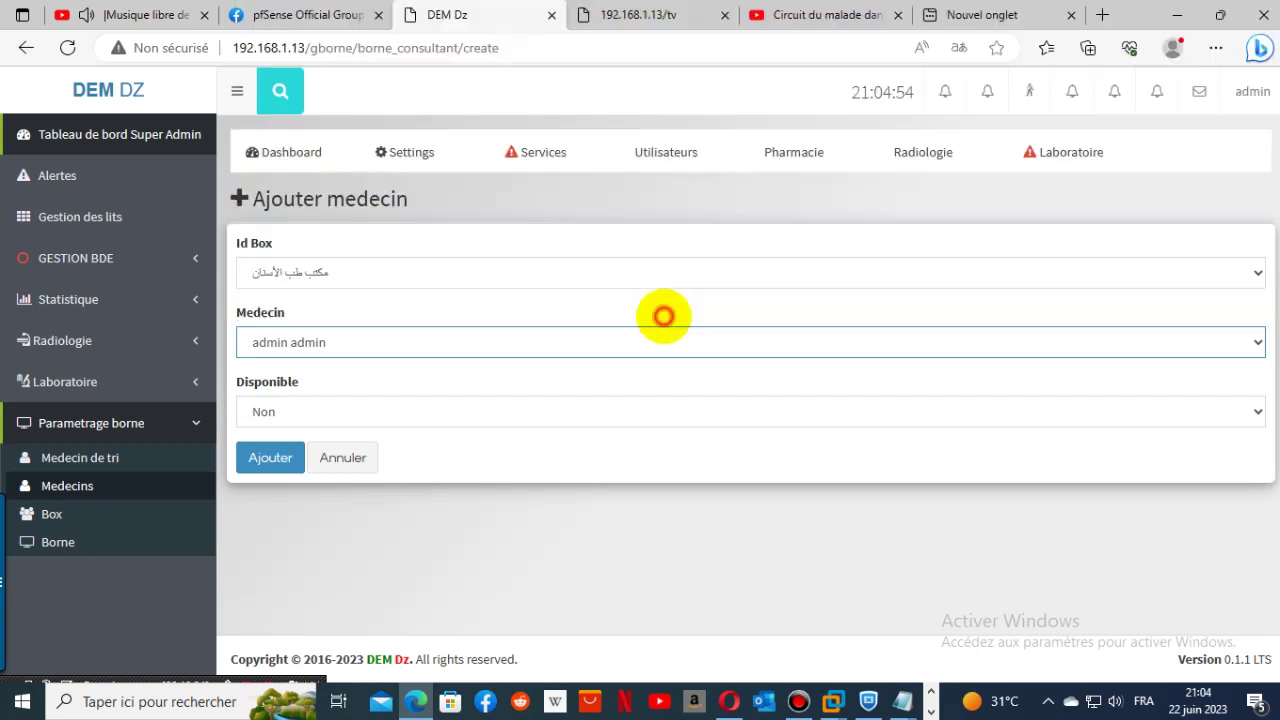
- Set Disponible to Oui and save the dental box assignment
{"action": "left_click", "coordinate": [400, 413]}
{"action": "left_click", "coordinate": [341, 459]}
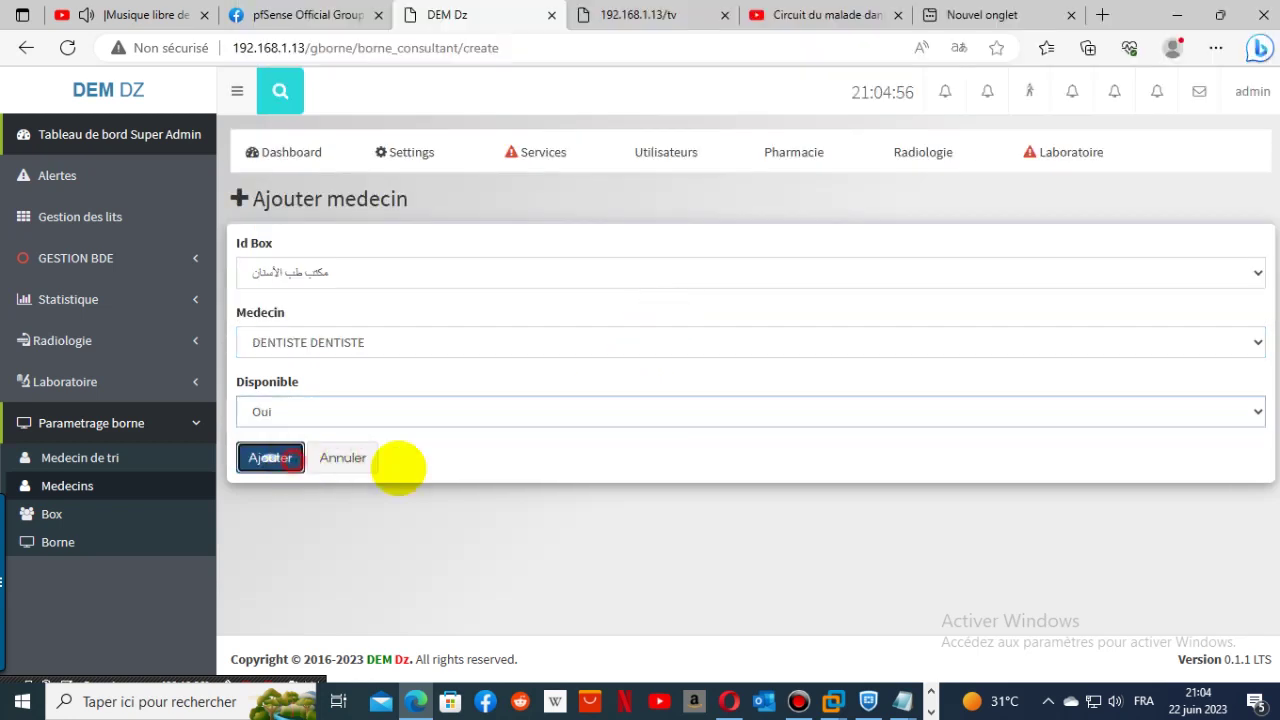
{"action": "left_click", "coordinate": [268, 459]}
{"action": "left_click", "coordinate": [1238, 91]}
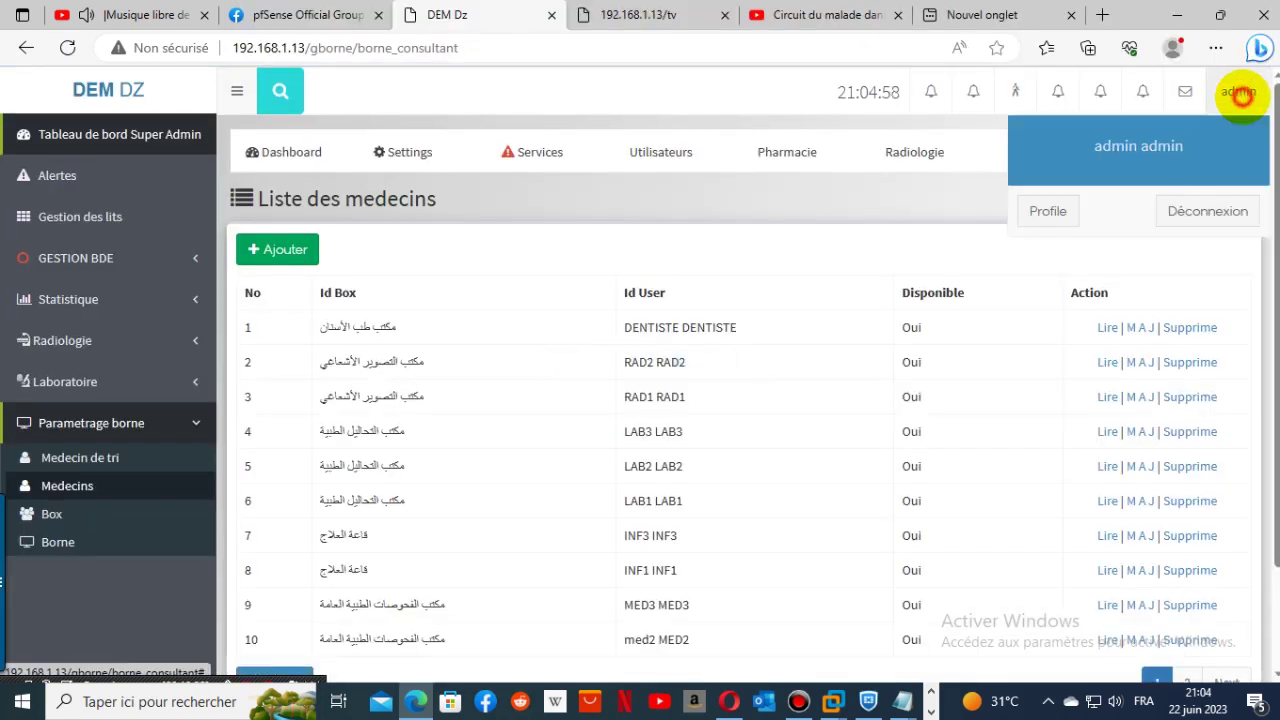
- Switch to the saved DENTISTE login and call waiting patient #5 in Consultation
{"action": "left_click", "coordinate": [1212, 209]}
{"action": "left_click", "coordinate": [735, 410]}
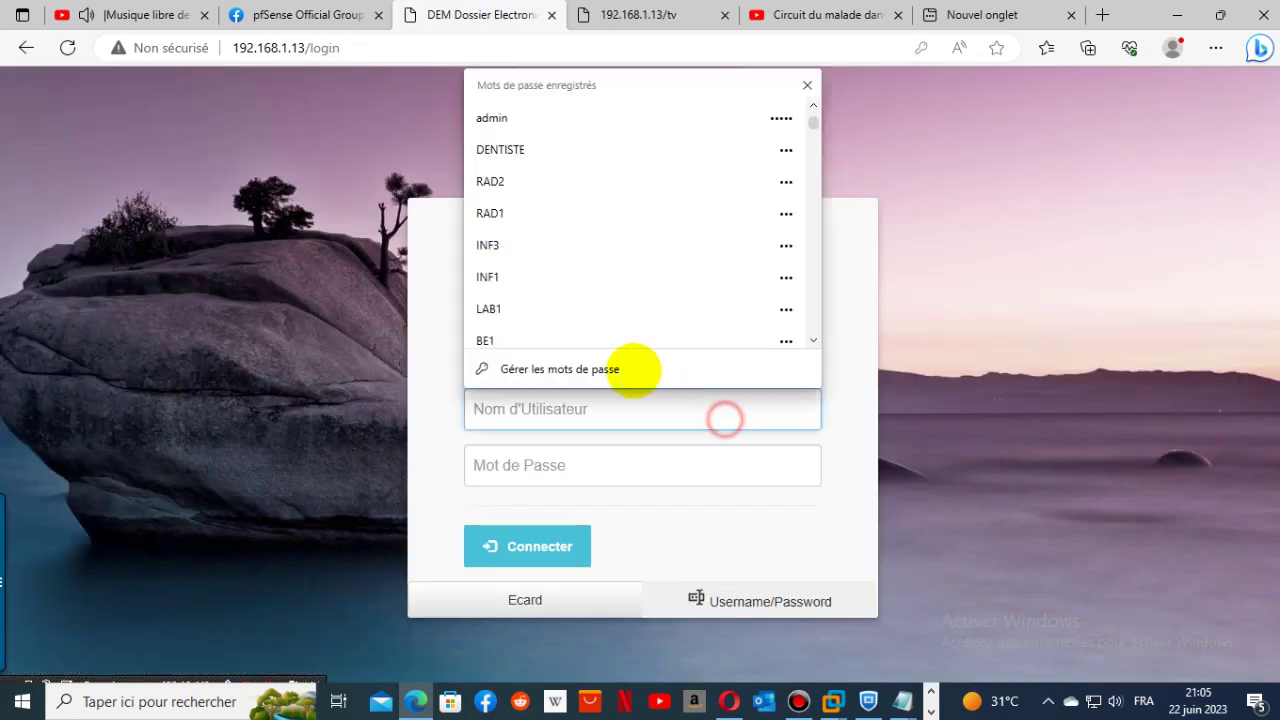
{"action": "left_click", "coordinate": [580, 137]}
{"action": "left_click", "coordinate": [527, 546]}
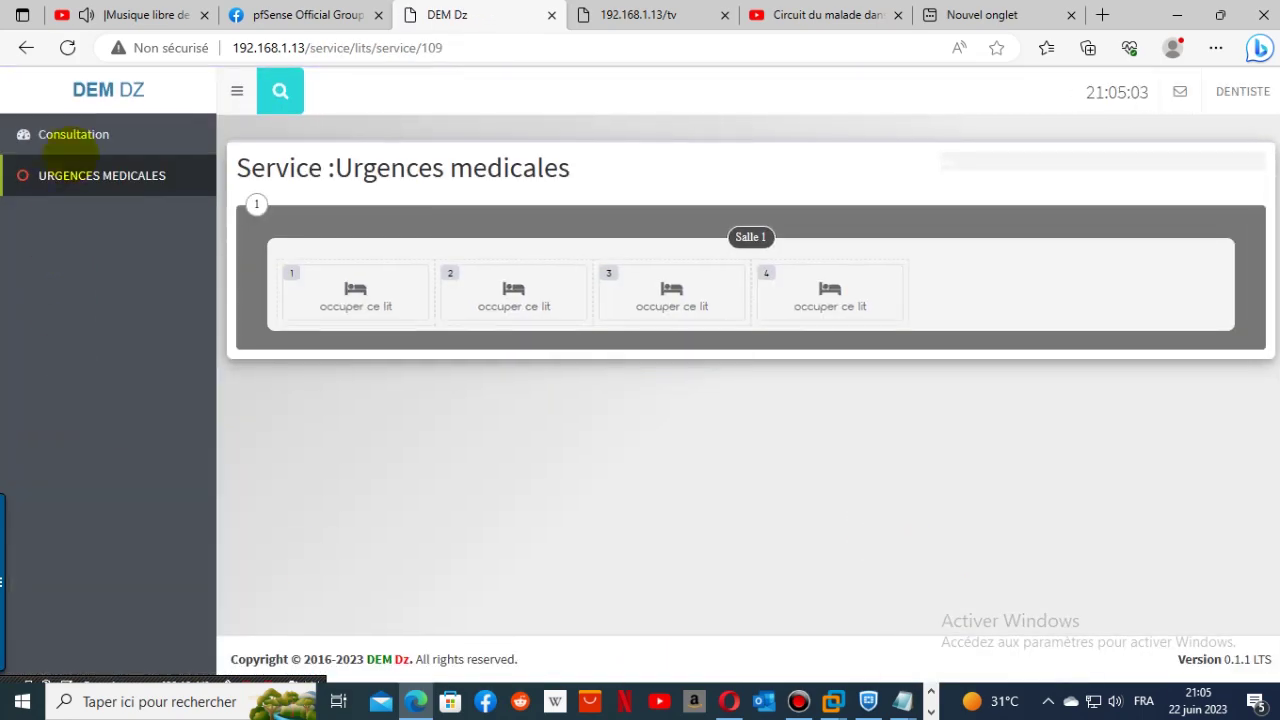
{"action": "left_click", "coordinate": [88, 136]}
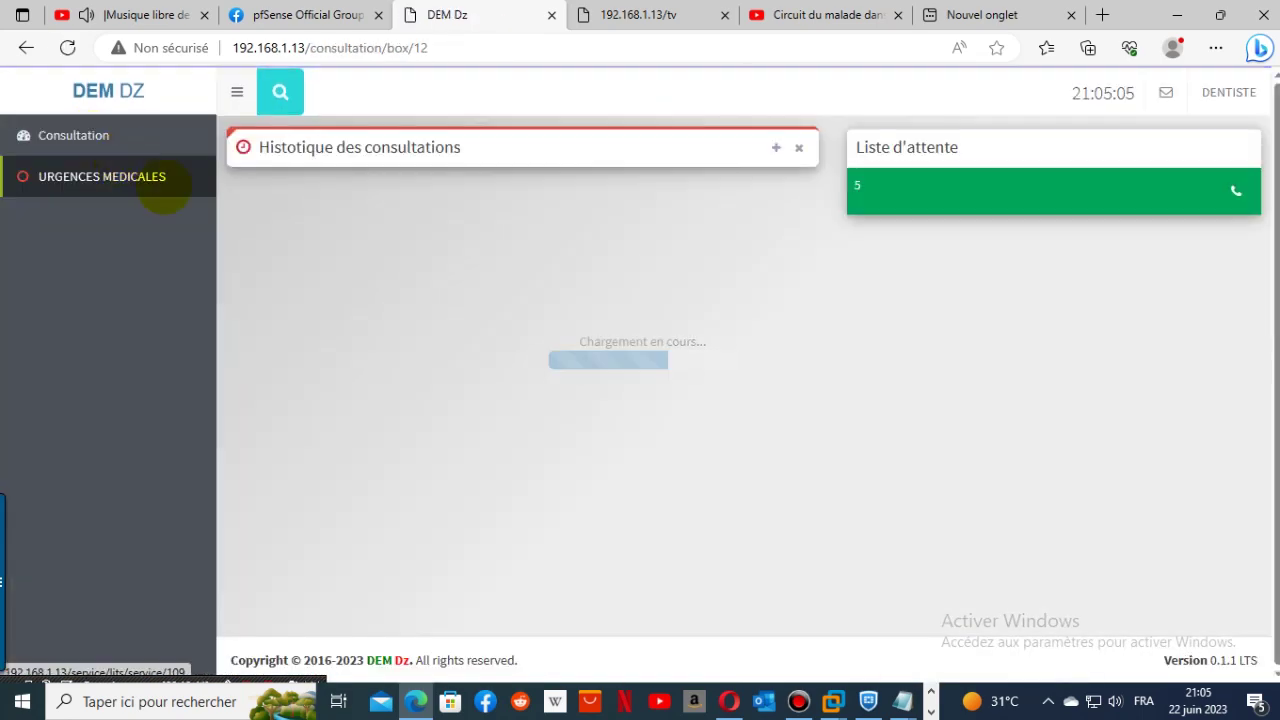
{"action": "left_click", "coordinate": [785, 146]}
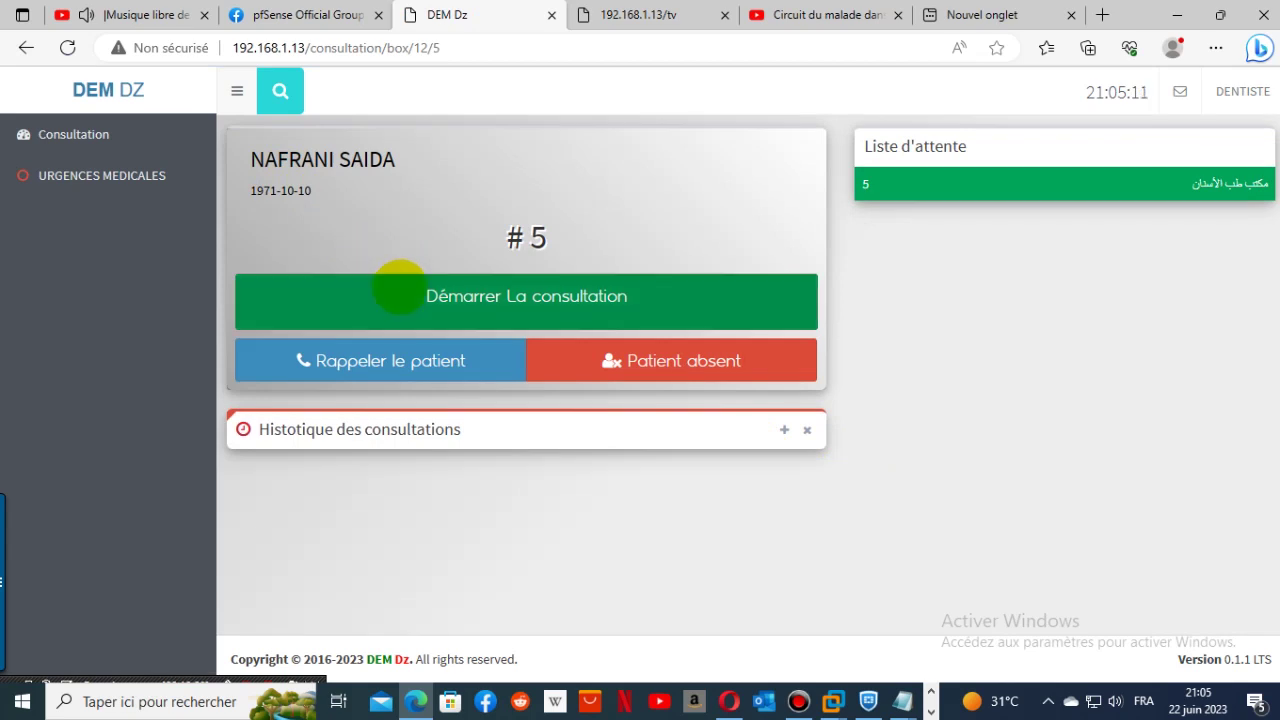
- Start the consultation with patient #5 and view, then close, the earlier consultation summary
{"action": "left_click", "coordinate": [399, 287]}
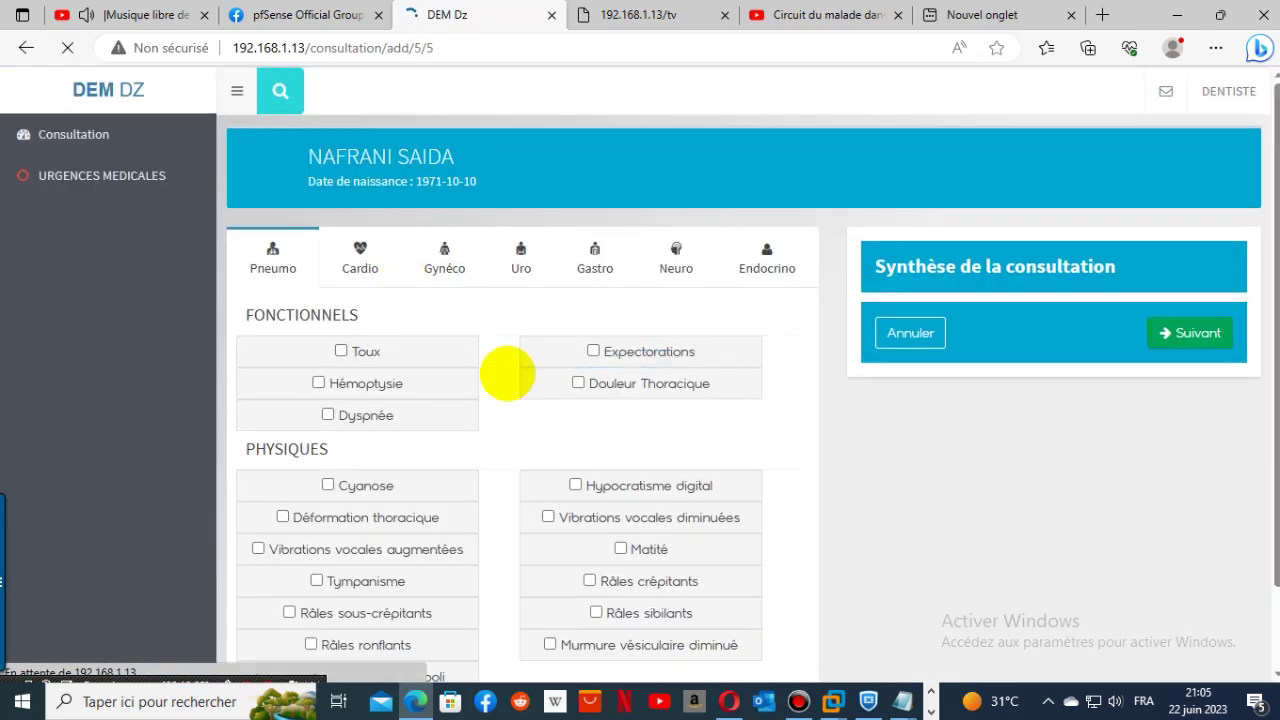
{"action": "scroll", "coordinate": [680, 460], "scroll_direction": "down", "scroll_amount": 1}
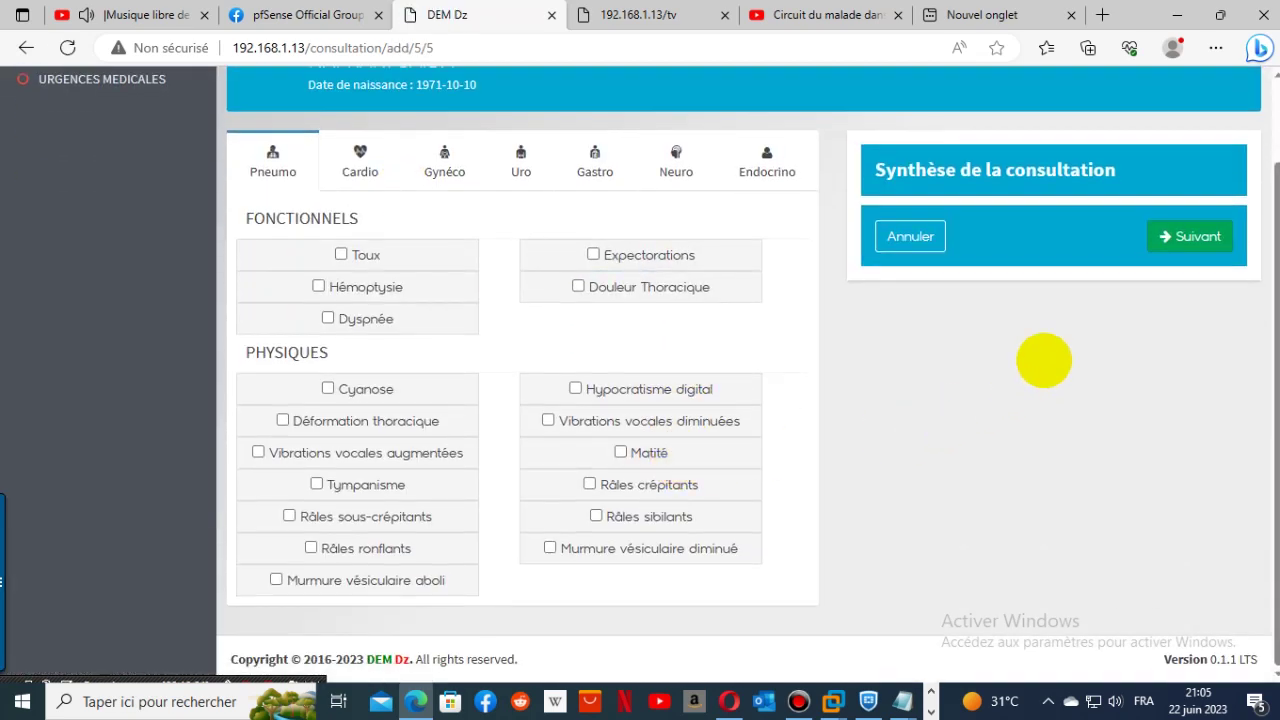
{"action": "left_click", "coordinate": [1160, 236]}
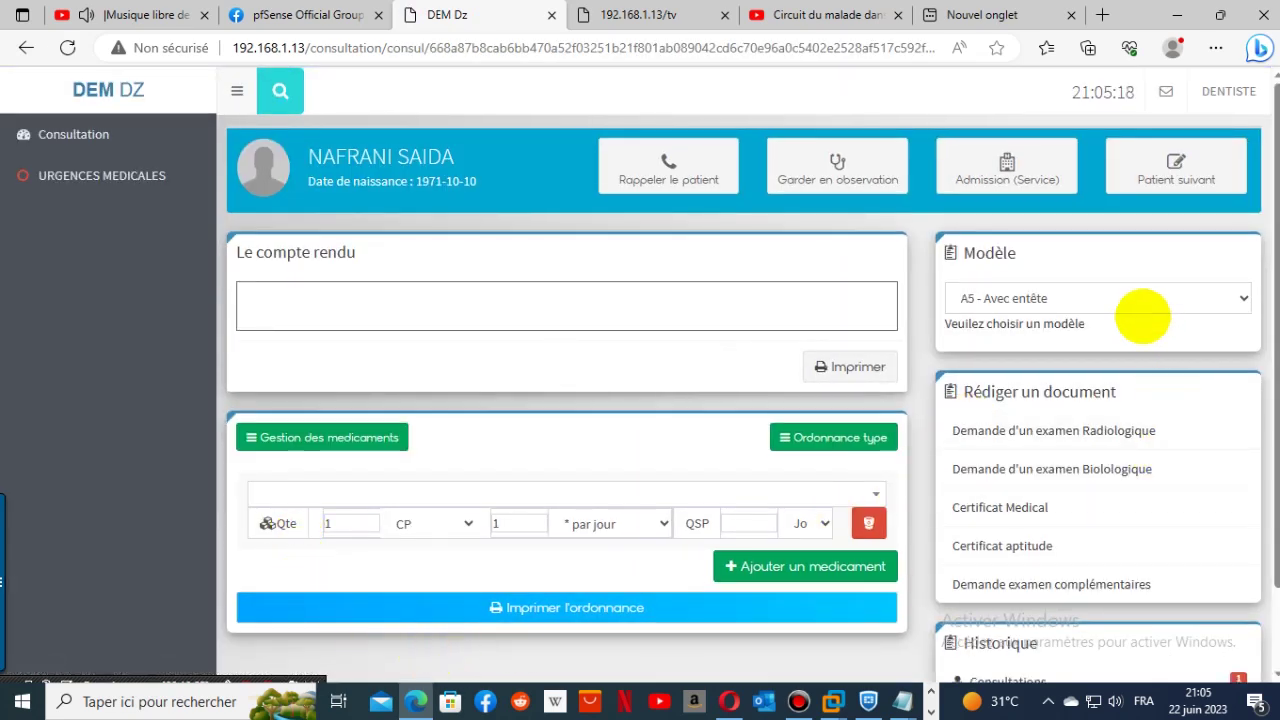
{"action": "scroll", "coordinate": [1088, 590], "scroll_direction": "down", "scroll_amount": 1}
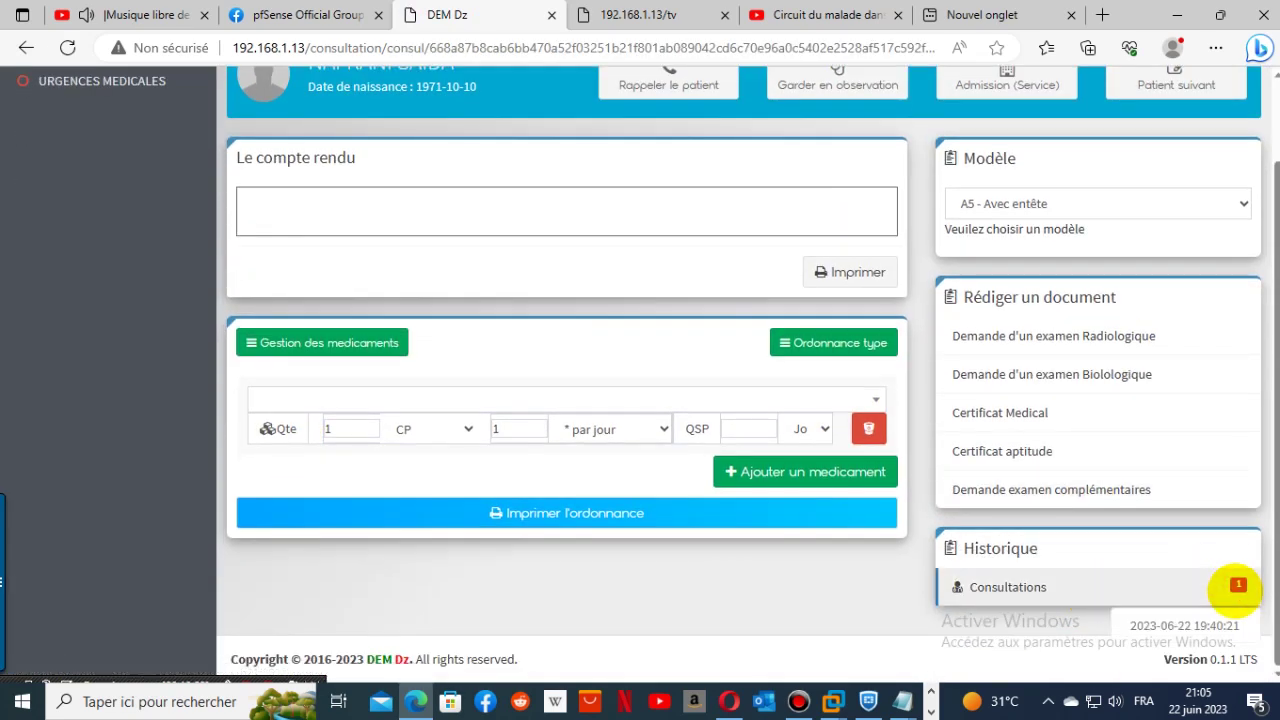
{"action": "left_click", "coordinate": [1216, 625]}
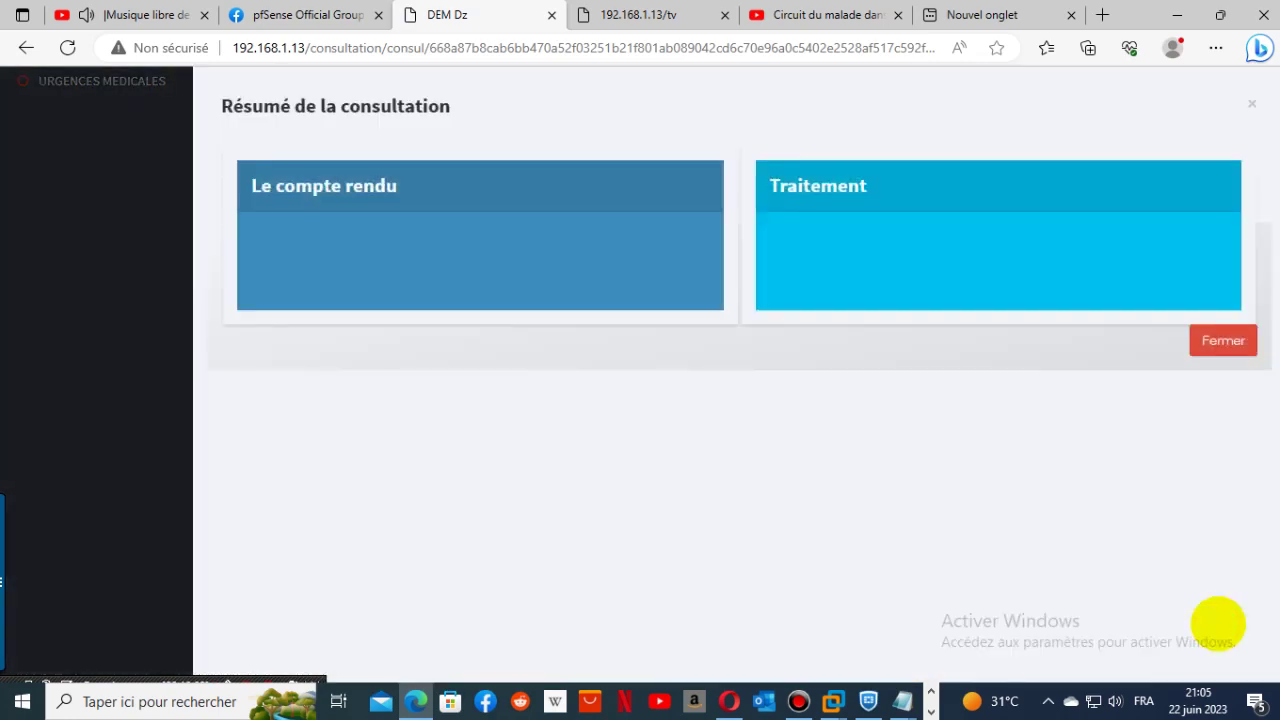
{"action": "left_click", "coordinate": [1250, 350]}
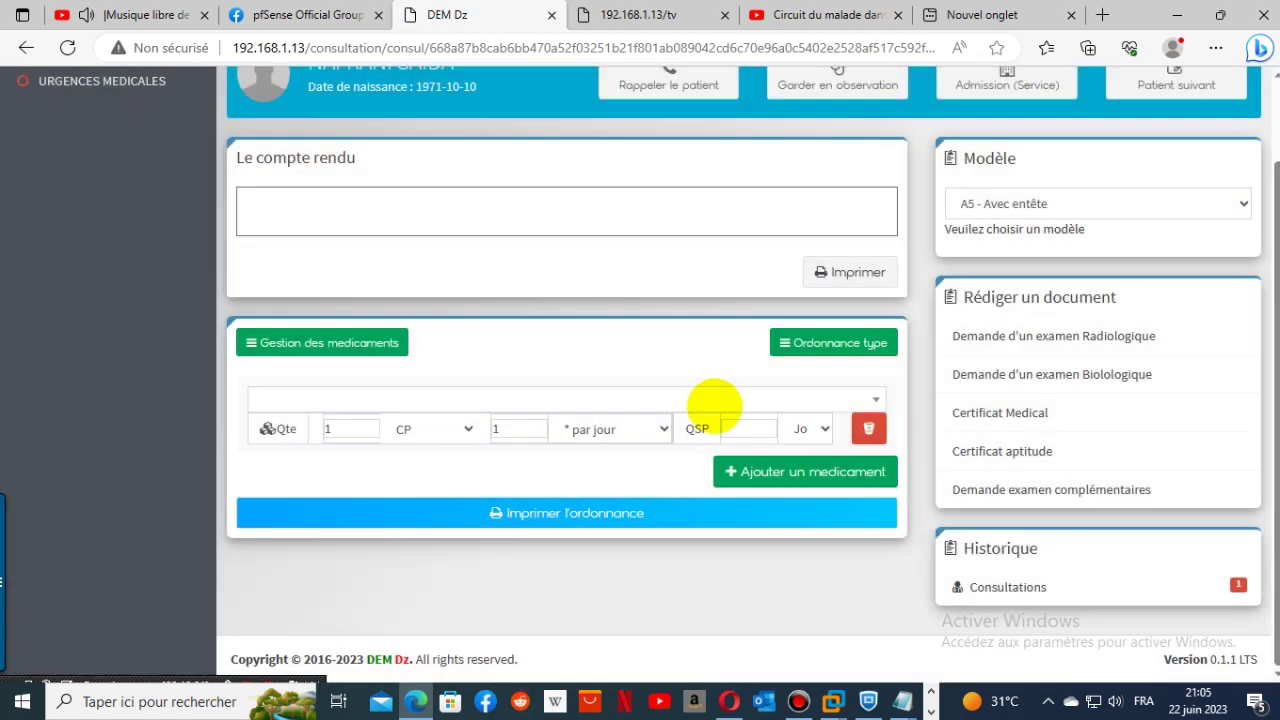
{"action": "scroll", "coordinate": [714, 408], "scroll_direction": "up", "scroll_amount": 1}
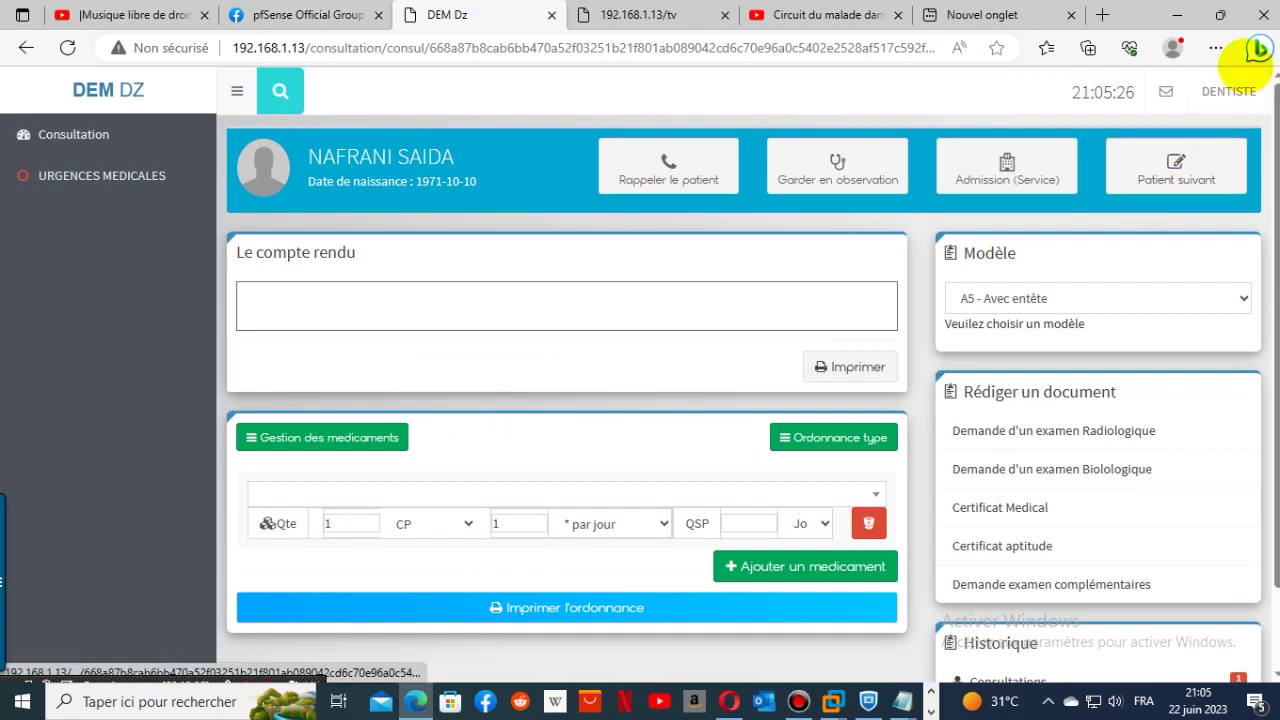
- Log out of the DENTISTE account and bring up the saved logins
{"action": "left_click", "coordinate": [1228, 91]}
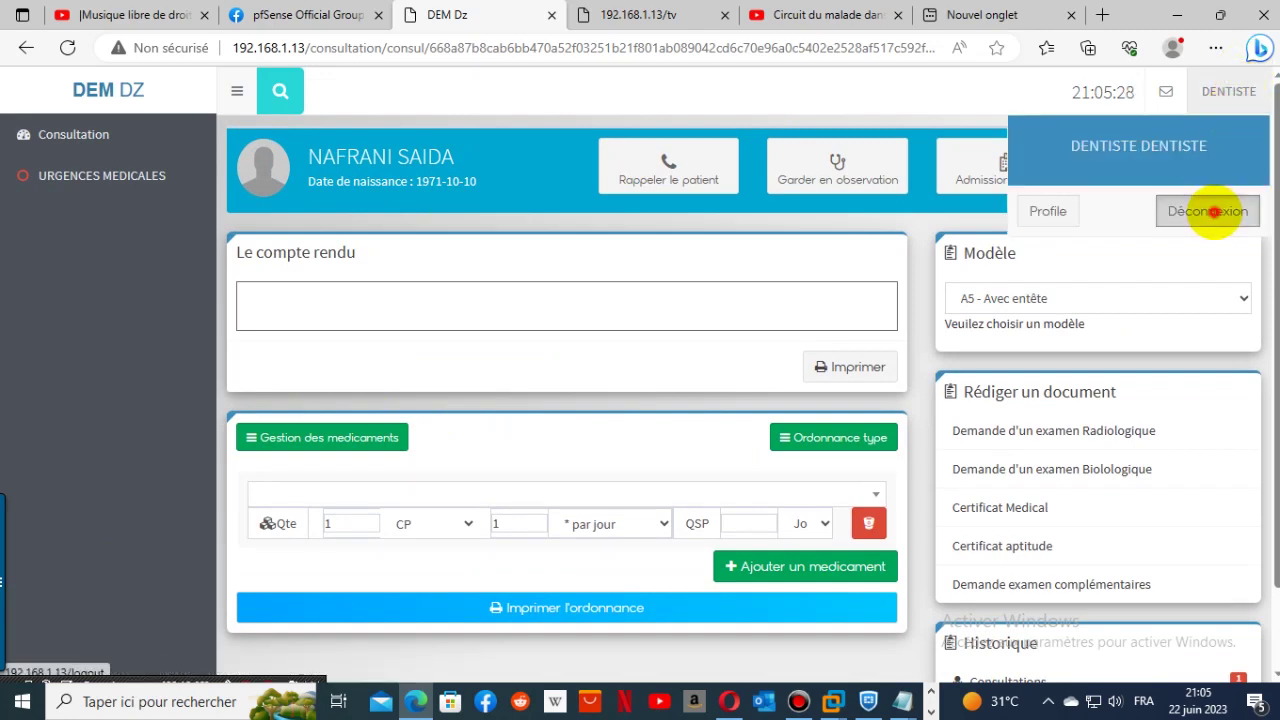
{"action": "left_click", "coordinate": [1212, 212]}
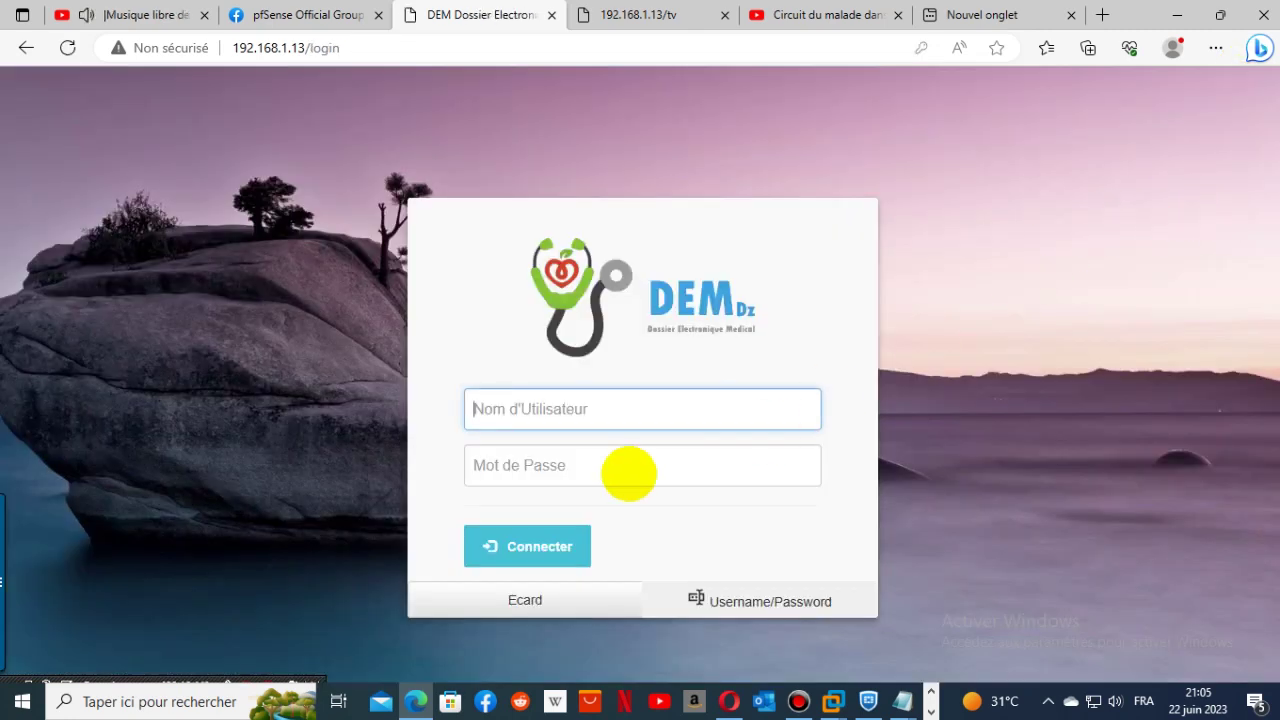
{"action": "left_click", "coordinate": [531, 409]}
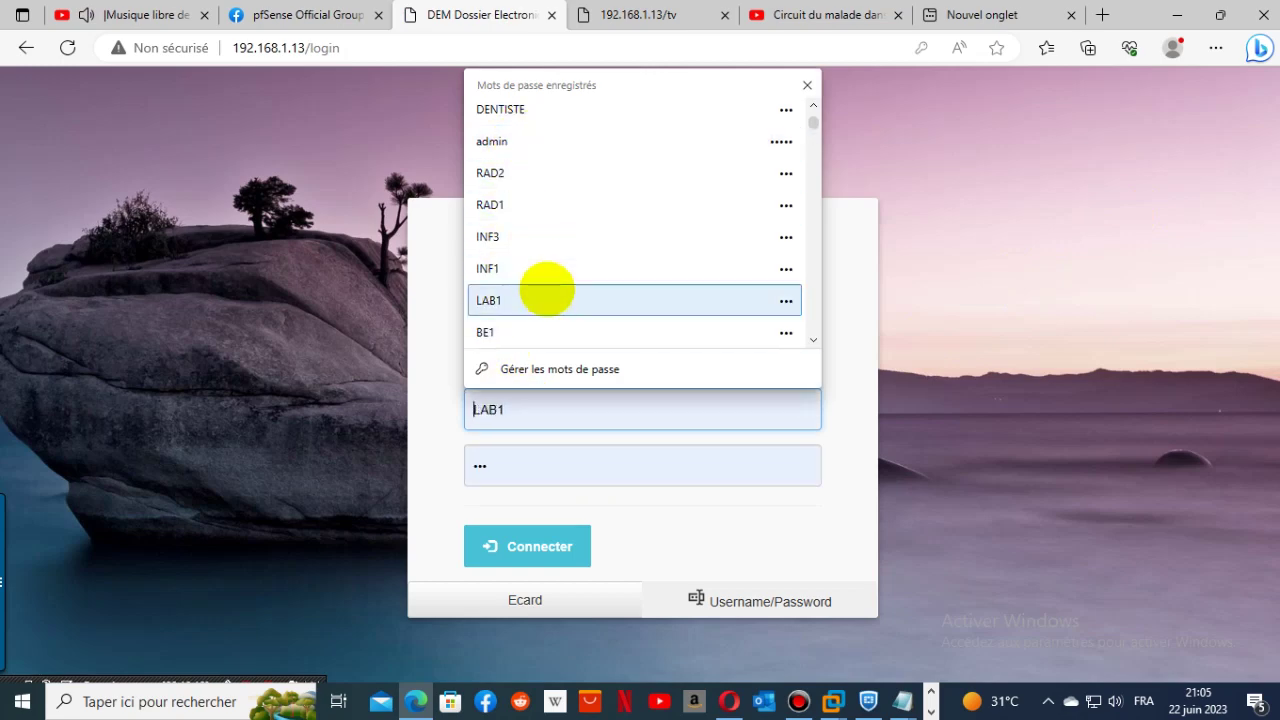
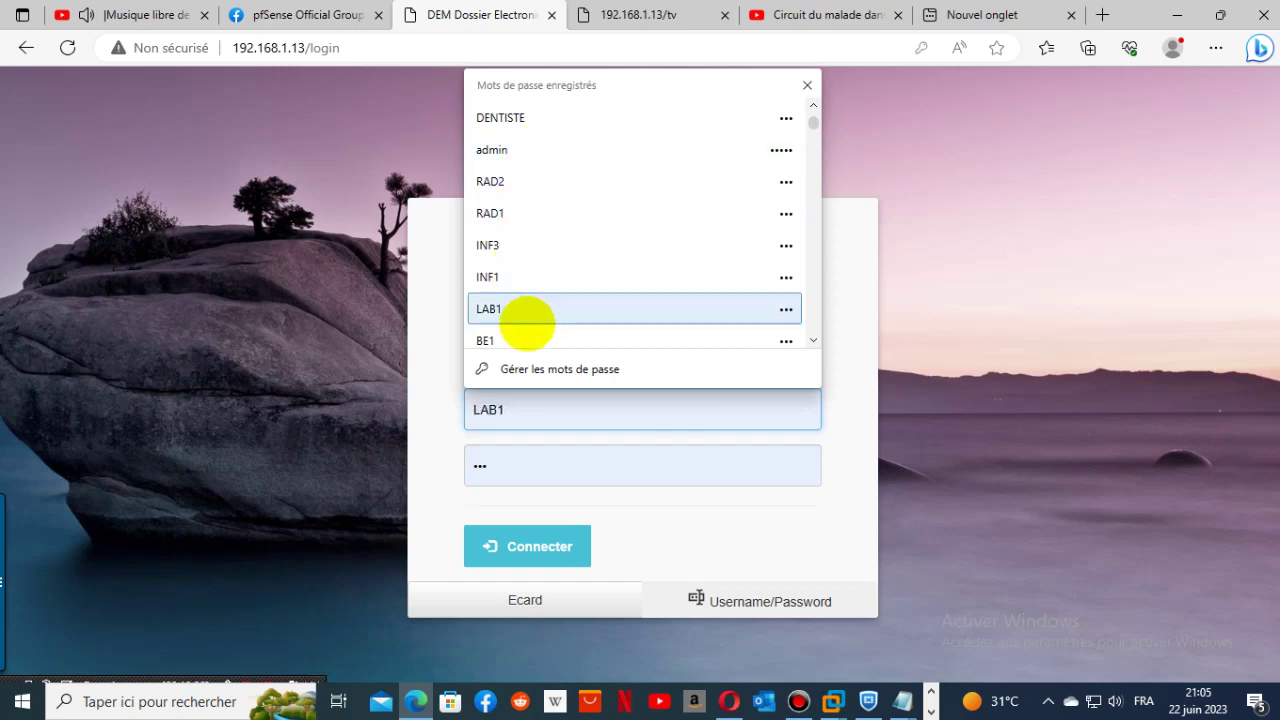
- Log in with the saved MED1 doctor account and open the patient registration page
{"action": "scroll", "coordinate": [530, 315], "scroll_direction": "down", "scroll_amount": 3}
{"action": "scroll", "coordinate": [530, 318], "scroll_direction": "up", "scroll_amount": 2}
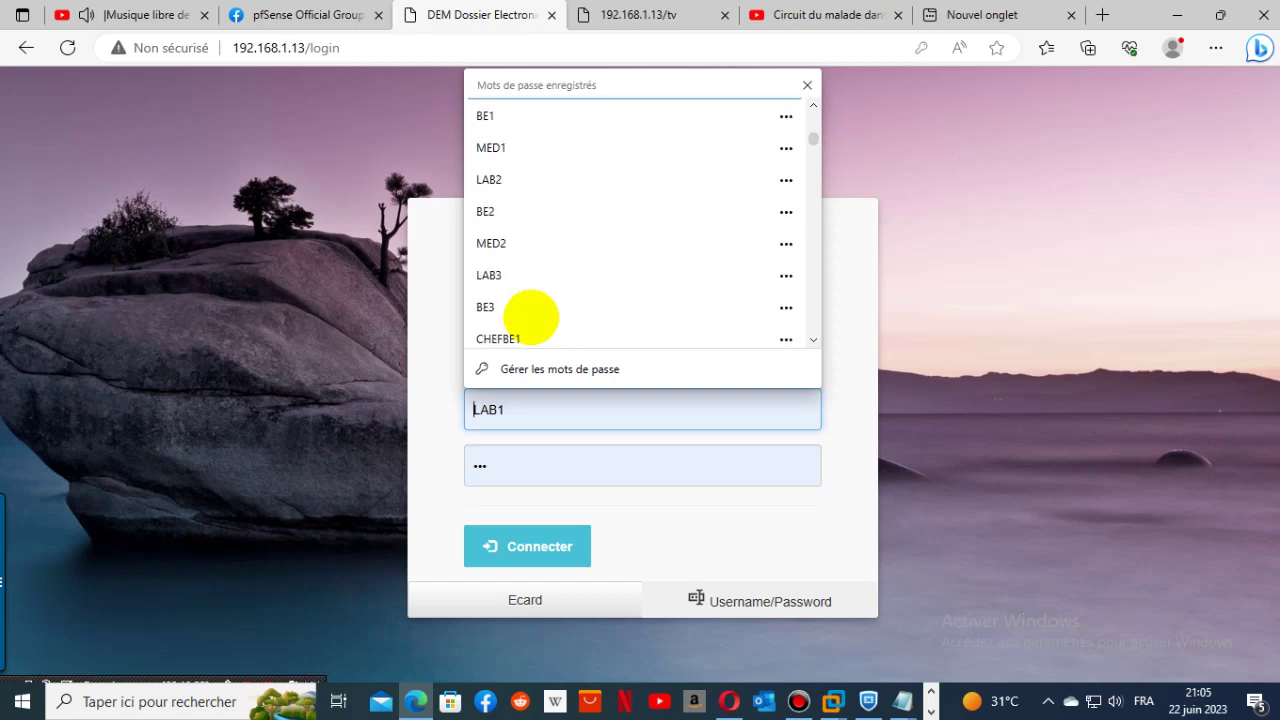
{"action": "left_click", "coordinate": [528, 410]}
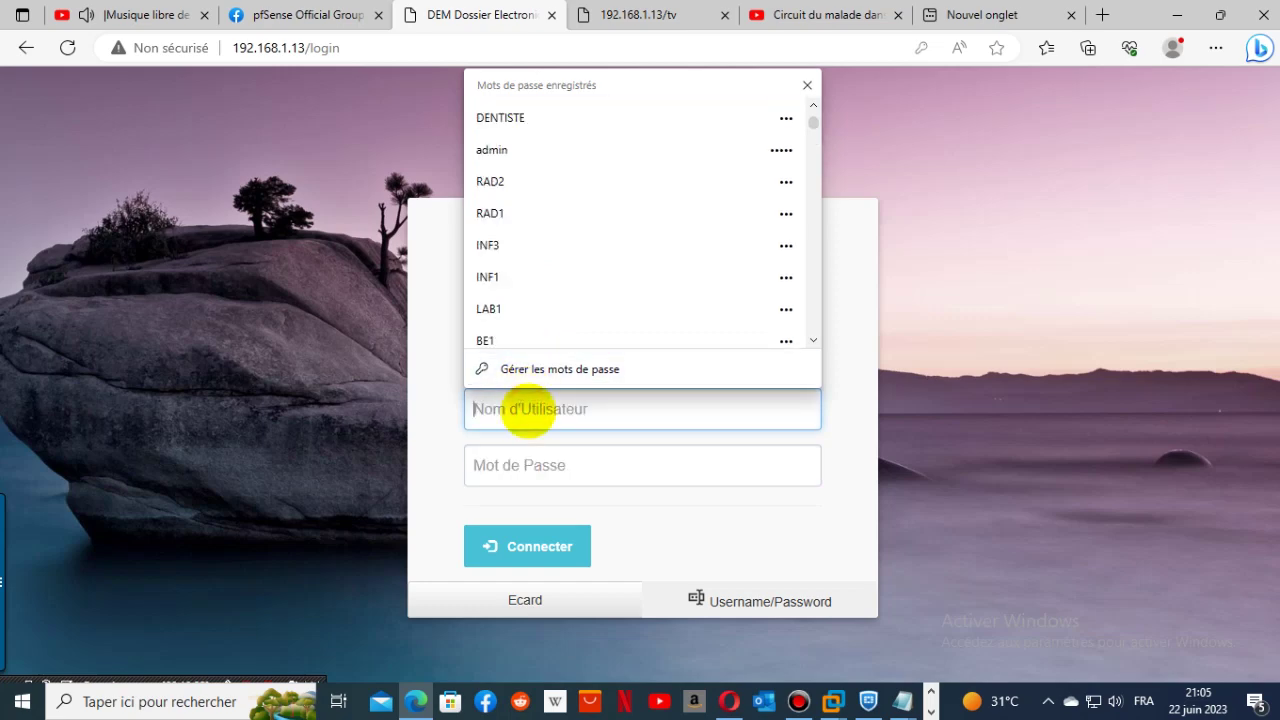
{"action": "type", "text": "m"}
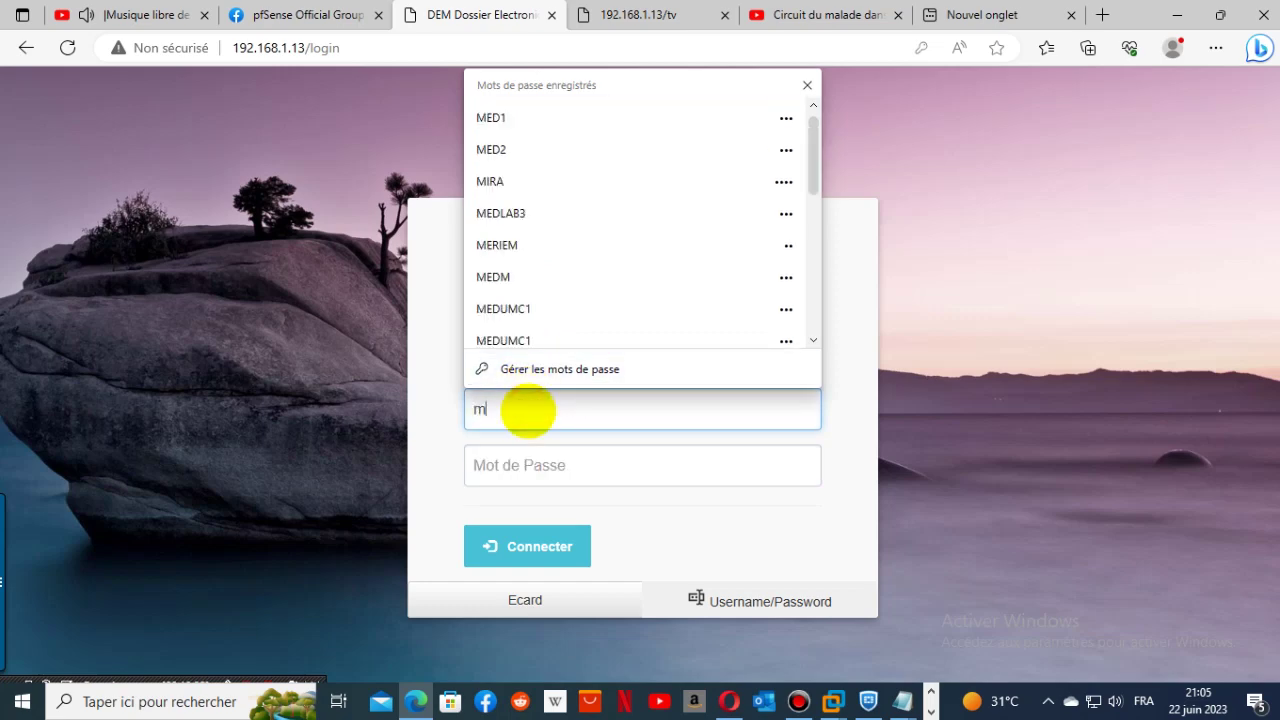
{"action": "left_click", "coordinate": [535, 124]}
{"action": "left_click", "coordinate": [510, 543]}
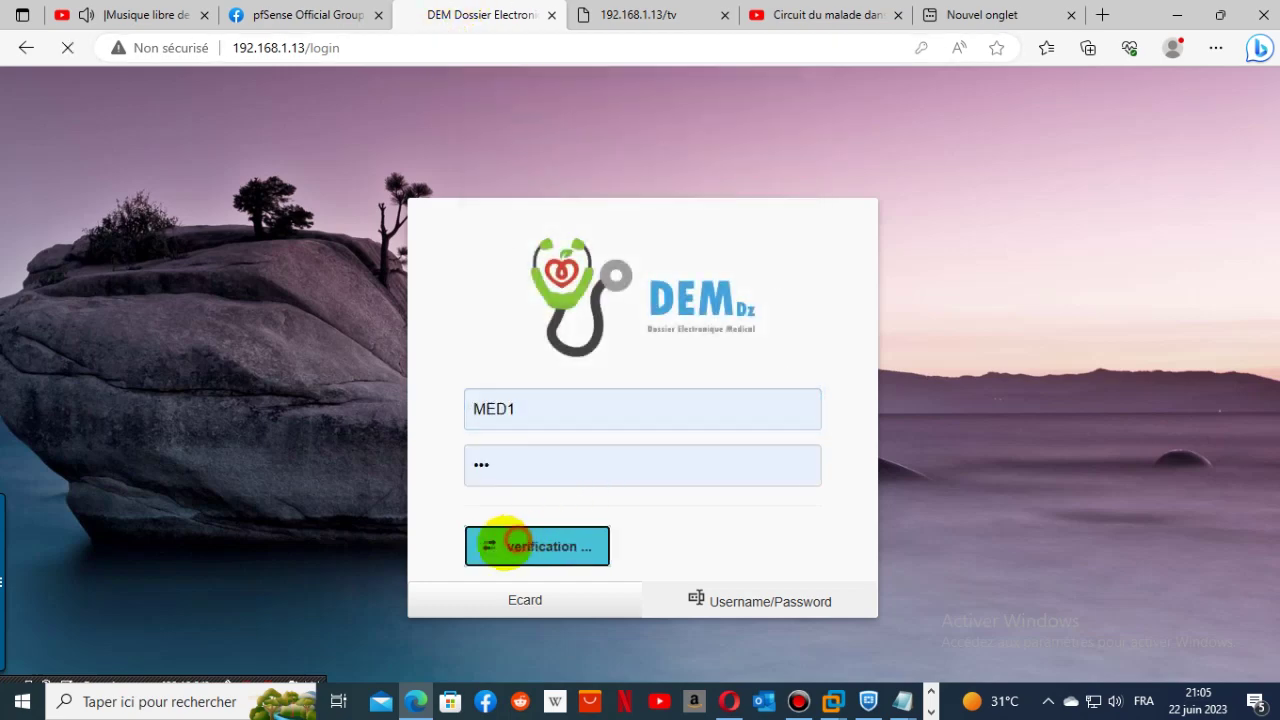
{"action": "left_click", "coordinate": [45, 135]}
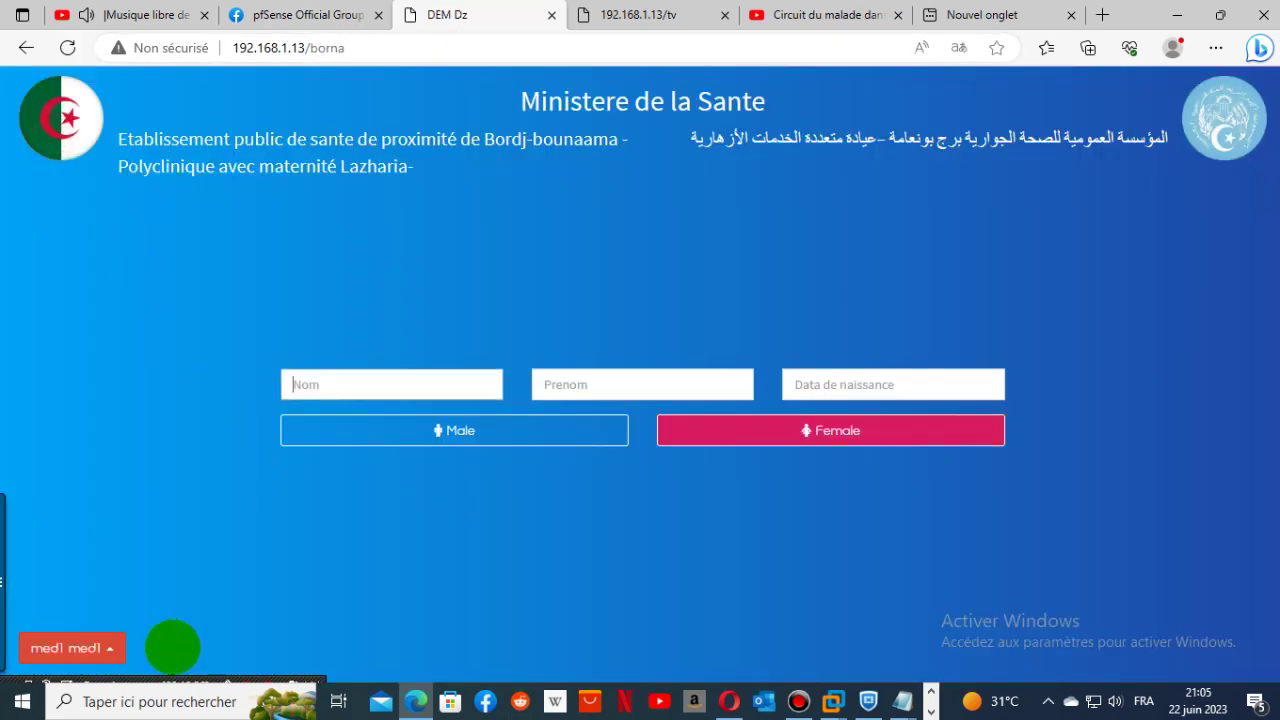
- Open the ticket Archive and show the general consultations office queue
{"action": "left_click", "coordinate": [97, 648]}
{"action": "left_click", "coordinate": [80, 537]}
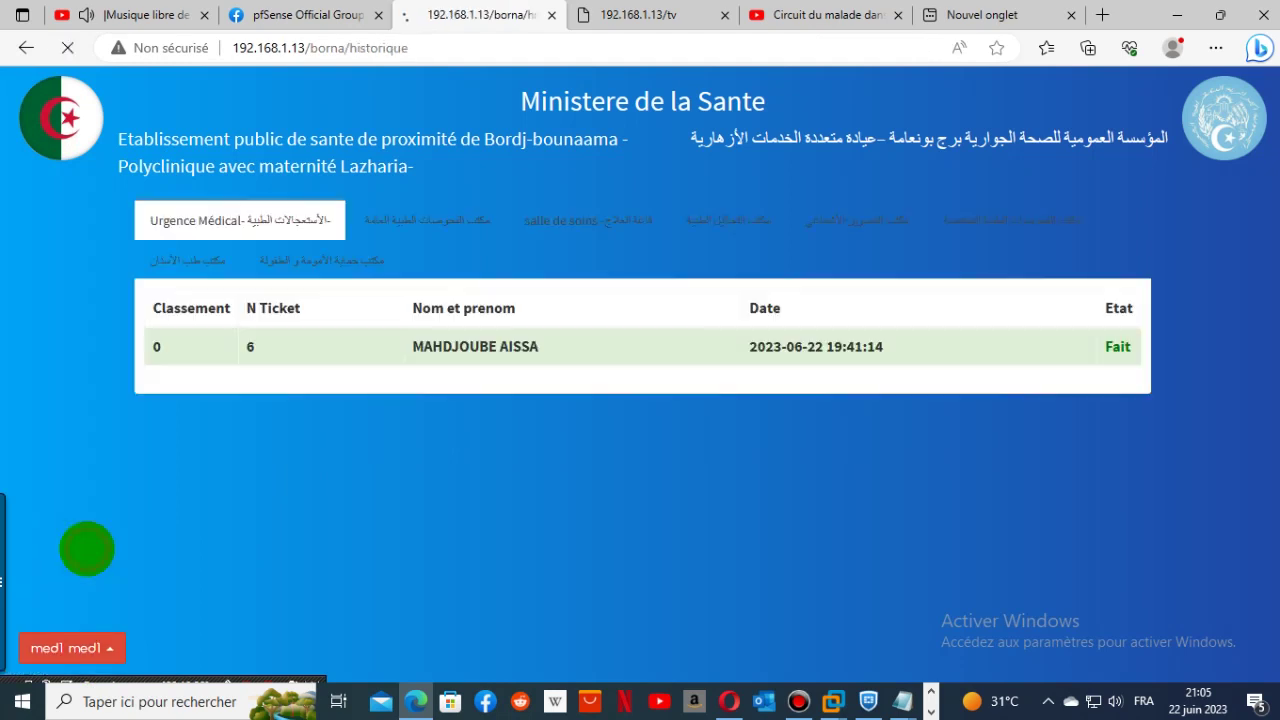
{"action": "left_click", "coordinate": [185, 215]}
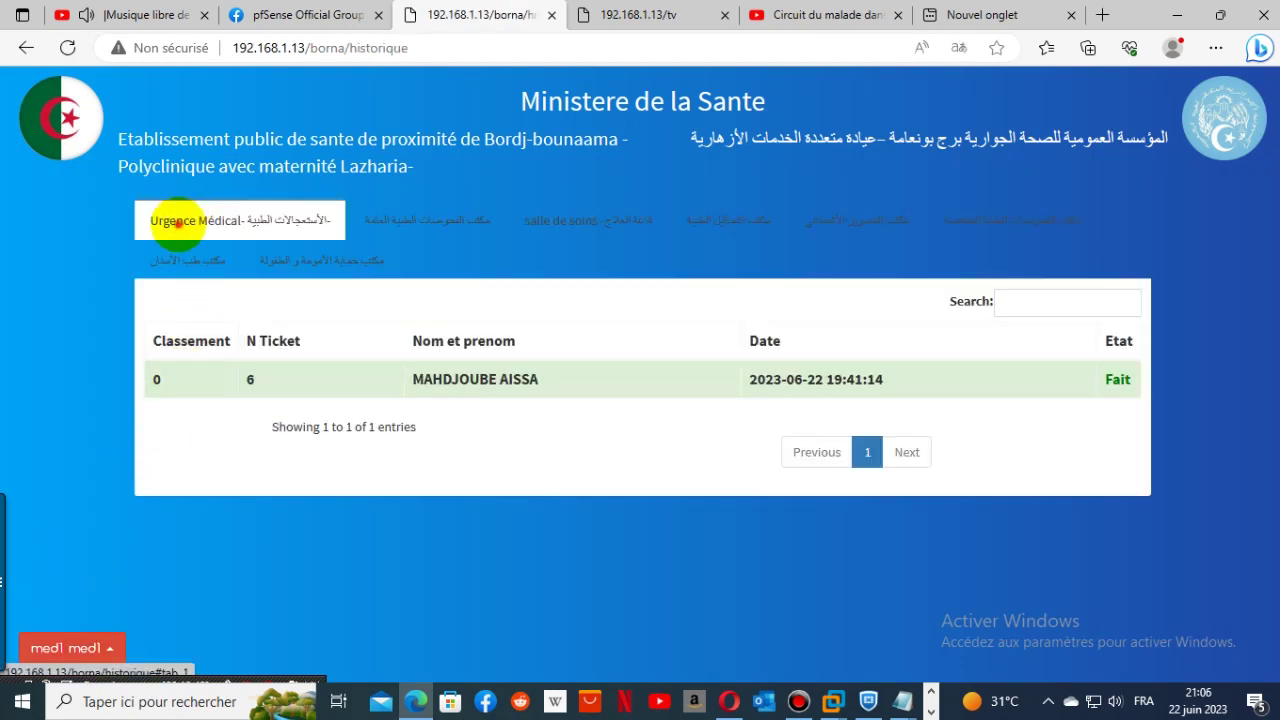
{"action": "left_click", "coordinate": [435, 220]}
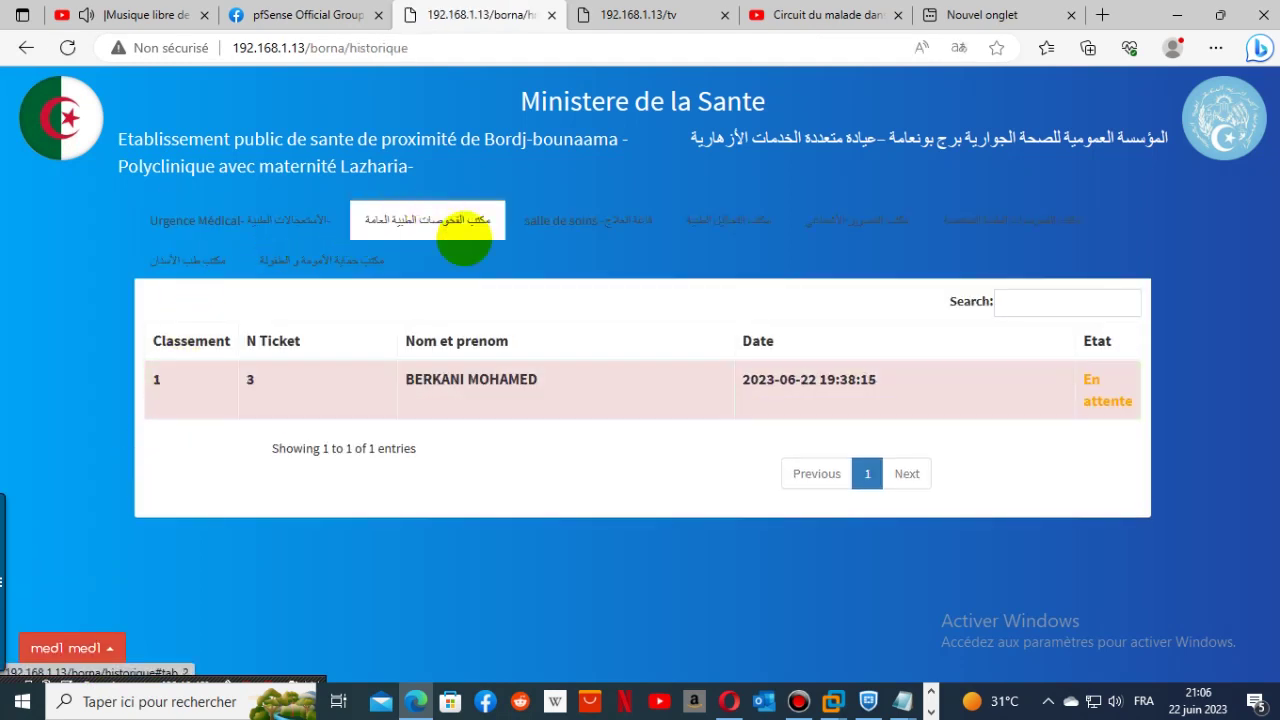
- Retype the waiting patient's surname and remove a letter from their first name
{"action": "double_click", "coordinate": [436, 379]}
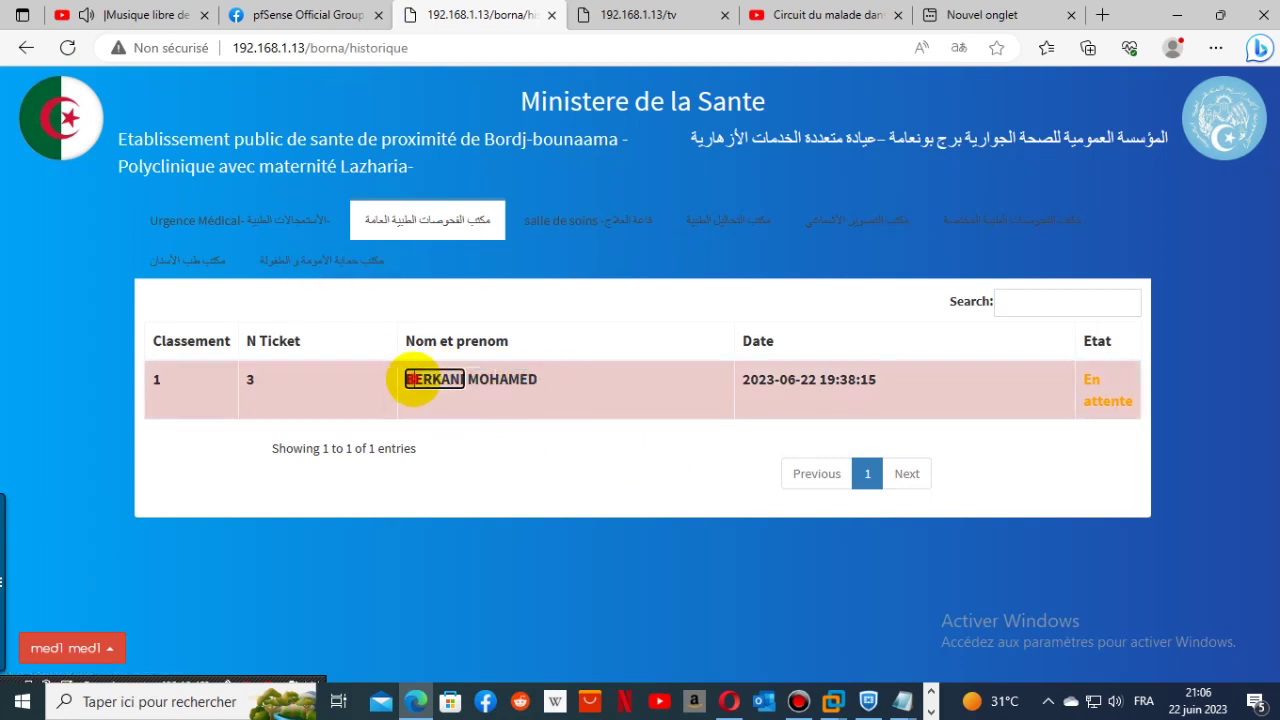
{"action": "left_click_drag", "start_coordinate": [408, 380], "coordinate": [485, 382]}
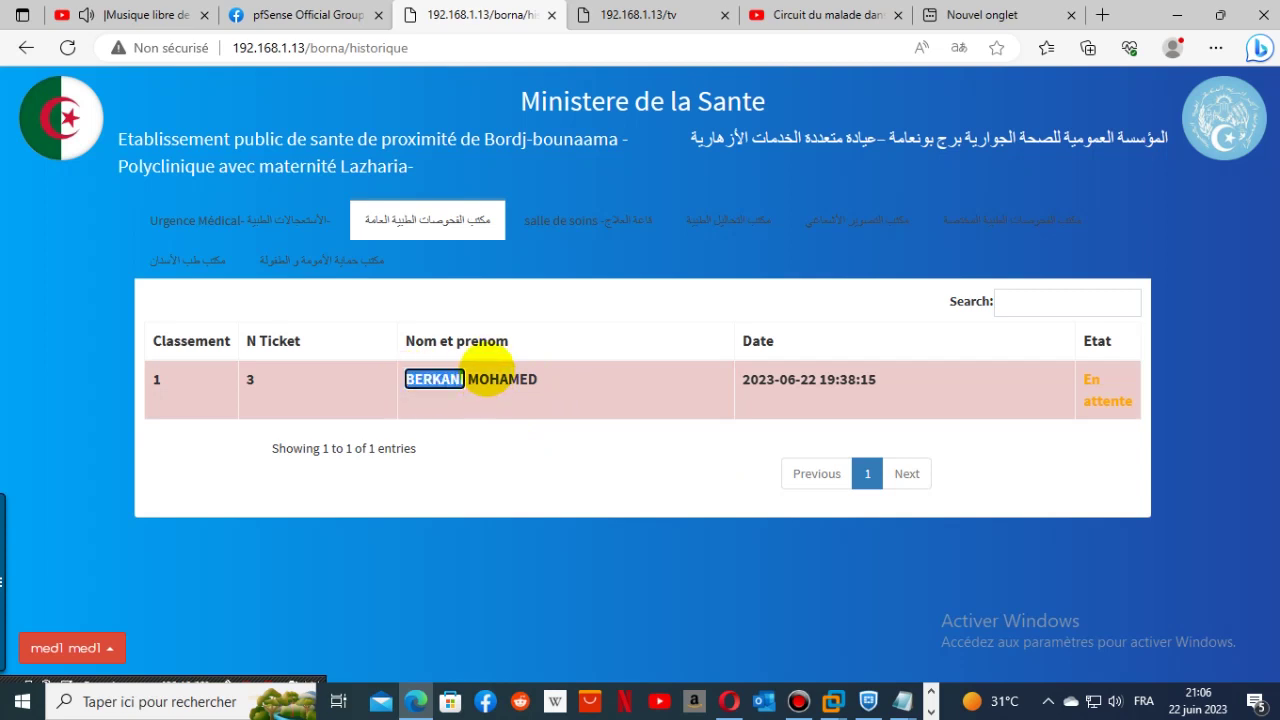
{"action": "key", "text": "BackSpace"}
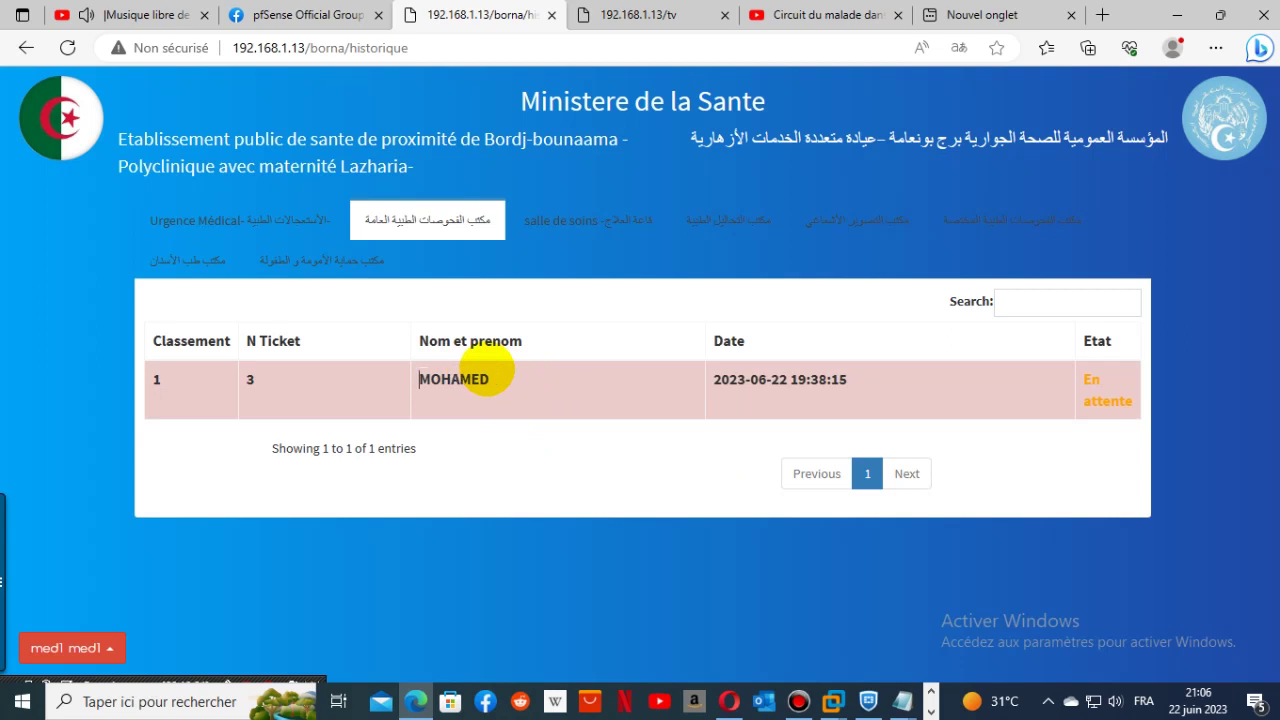
{"action": "left_click", "coordinate": [519, 522]}
{"action": "type", "text": "BAR "}
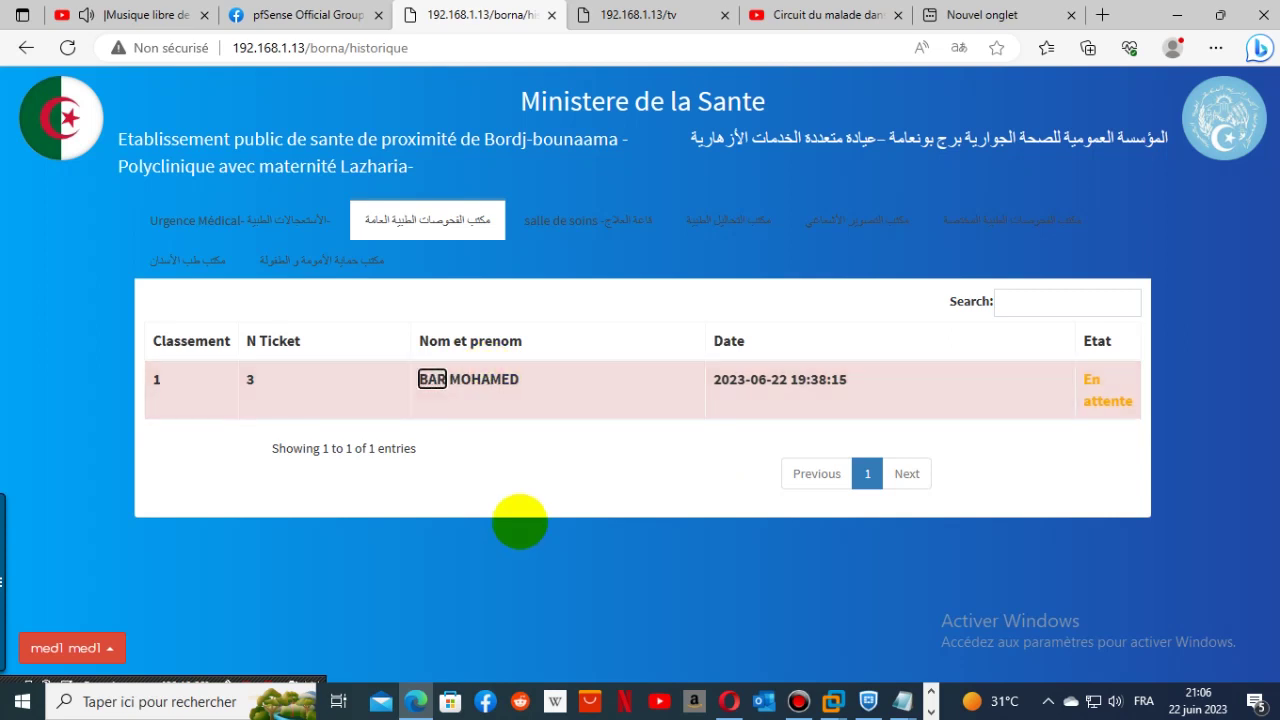
{"action": "type", "text": "KANI"}
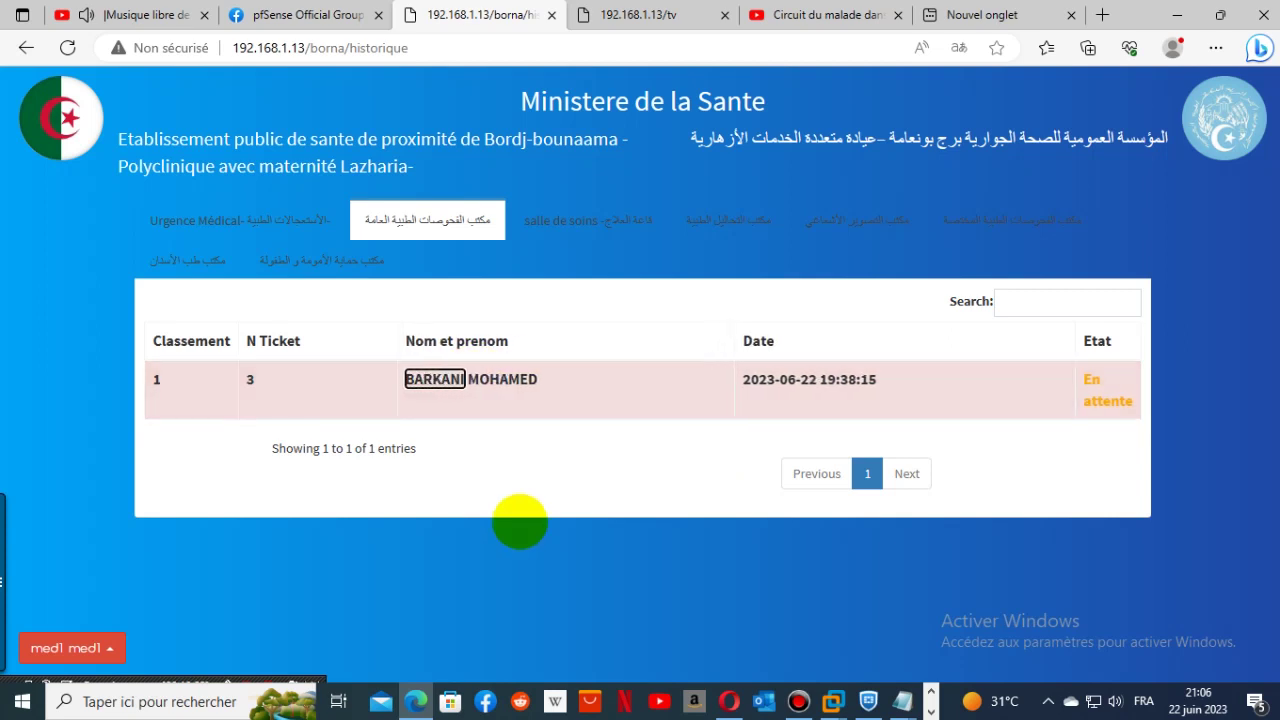
{"action": "left_click", "coordinate": [486, 379]}
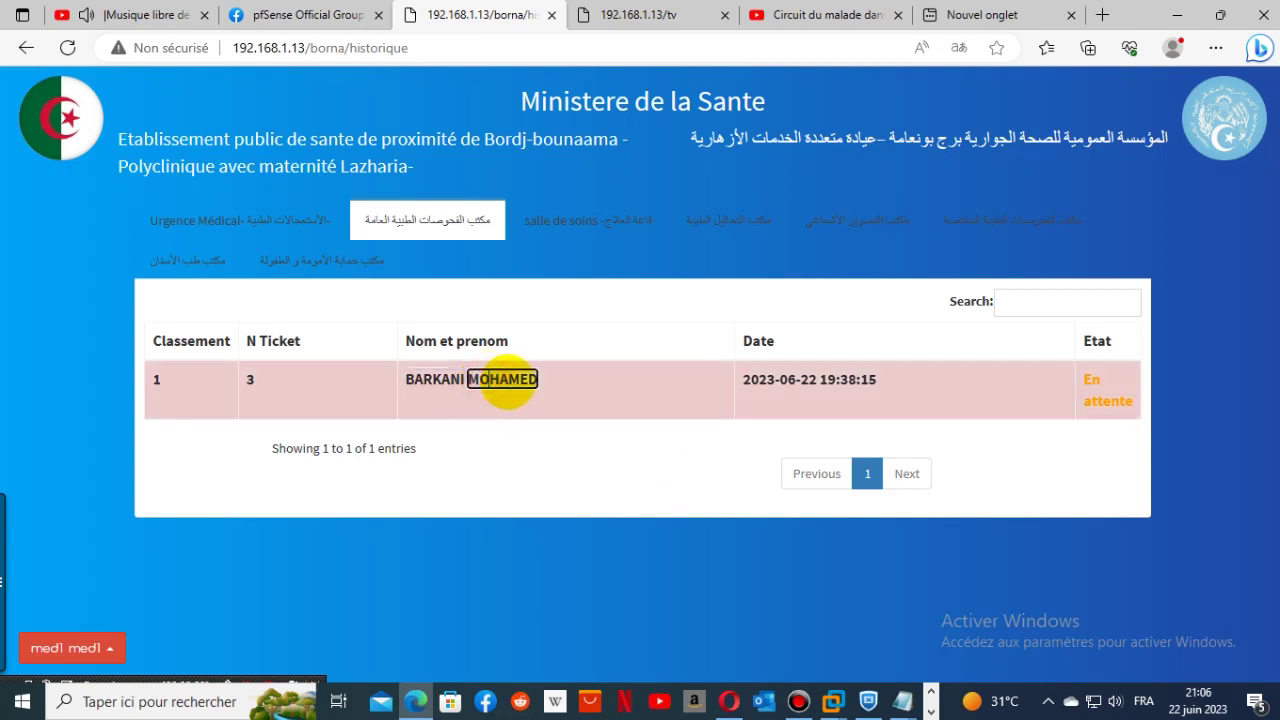
{"action": "key", "text": "BackSpace"}
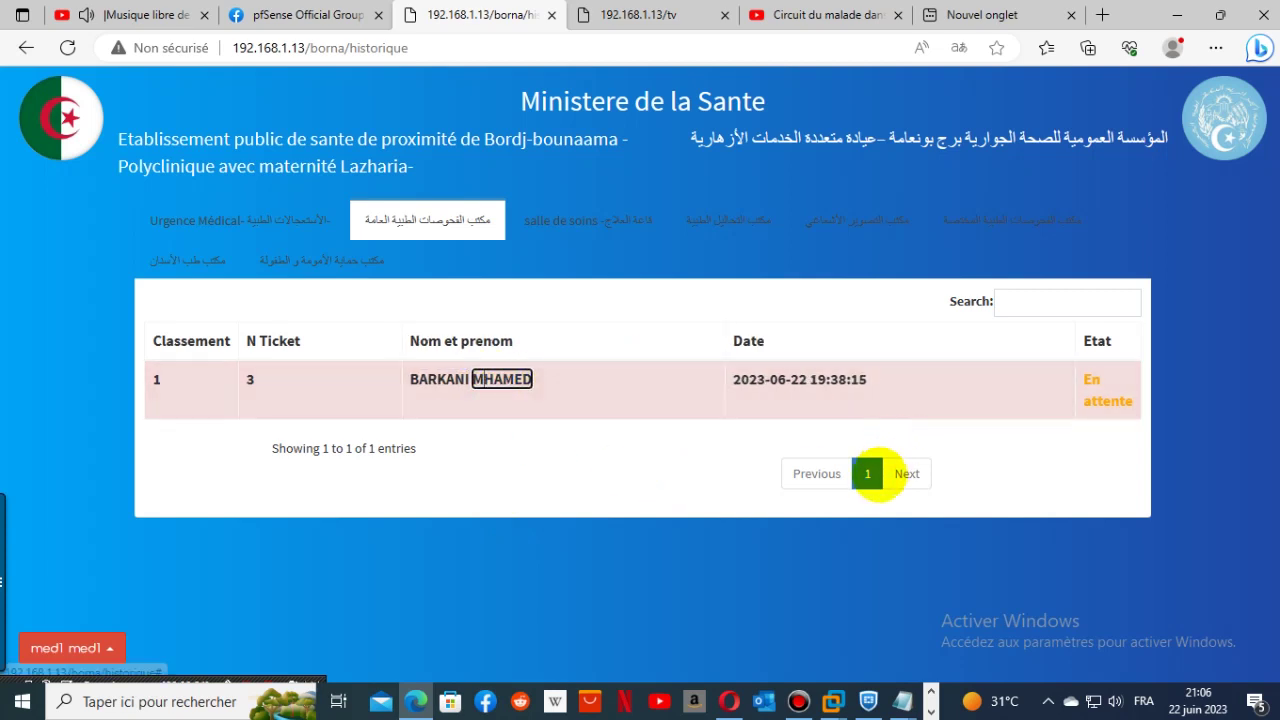
{"action": "left_click", "coordinate": [856, 401]}
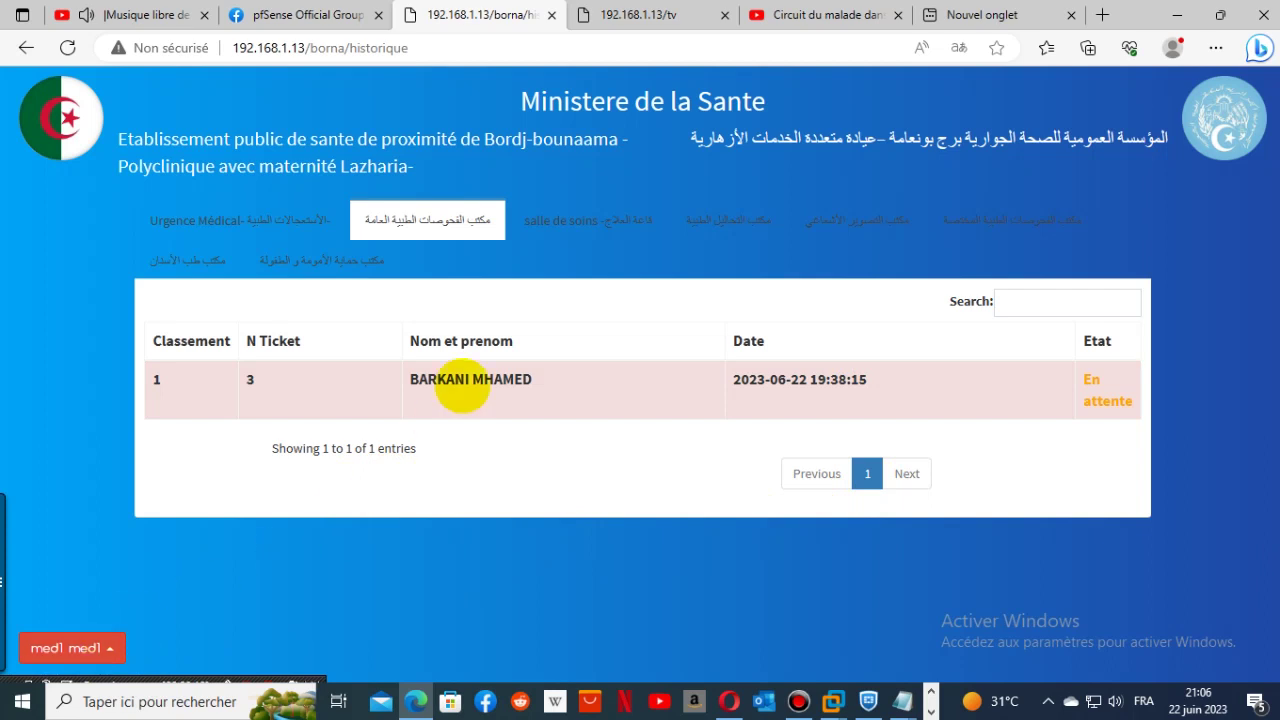
- Review the salle de soins, analyses, radiology and specialised consultations queues, then Urgence Médical
{"action": "left_click", "coordinate": [551, 220]}
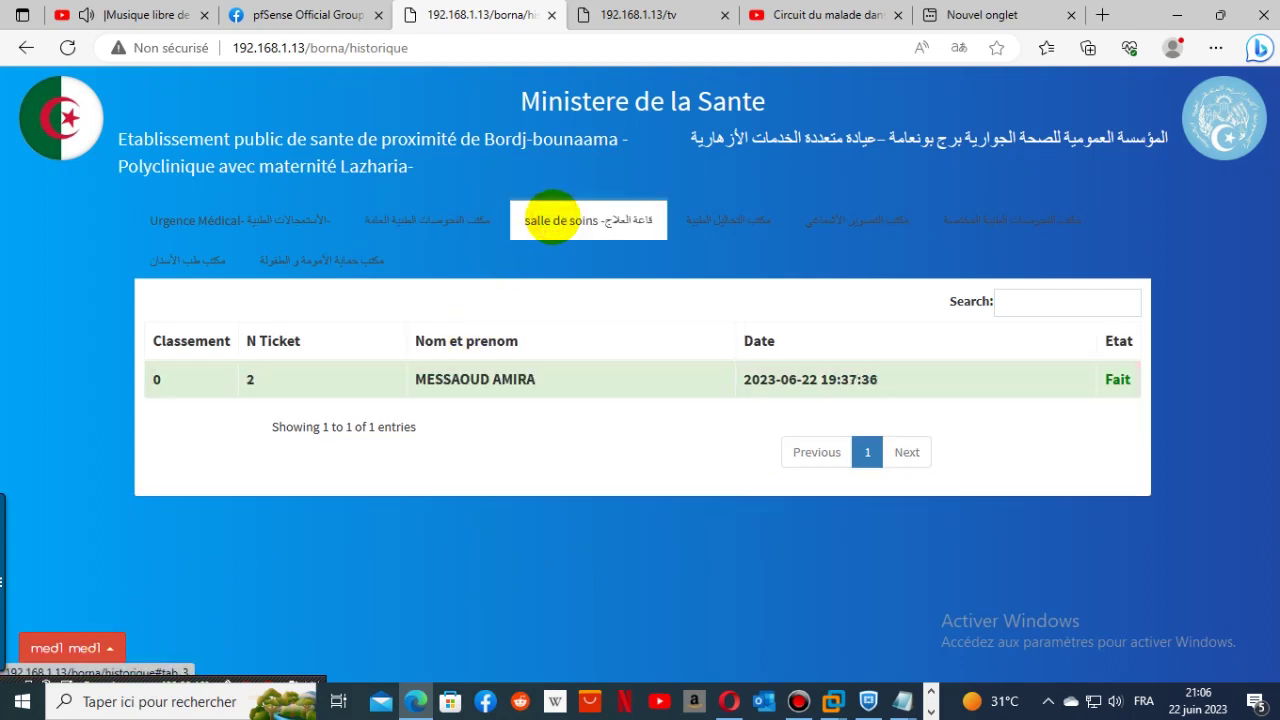
{"action": "left_click", "coordinate": [771, 226]}
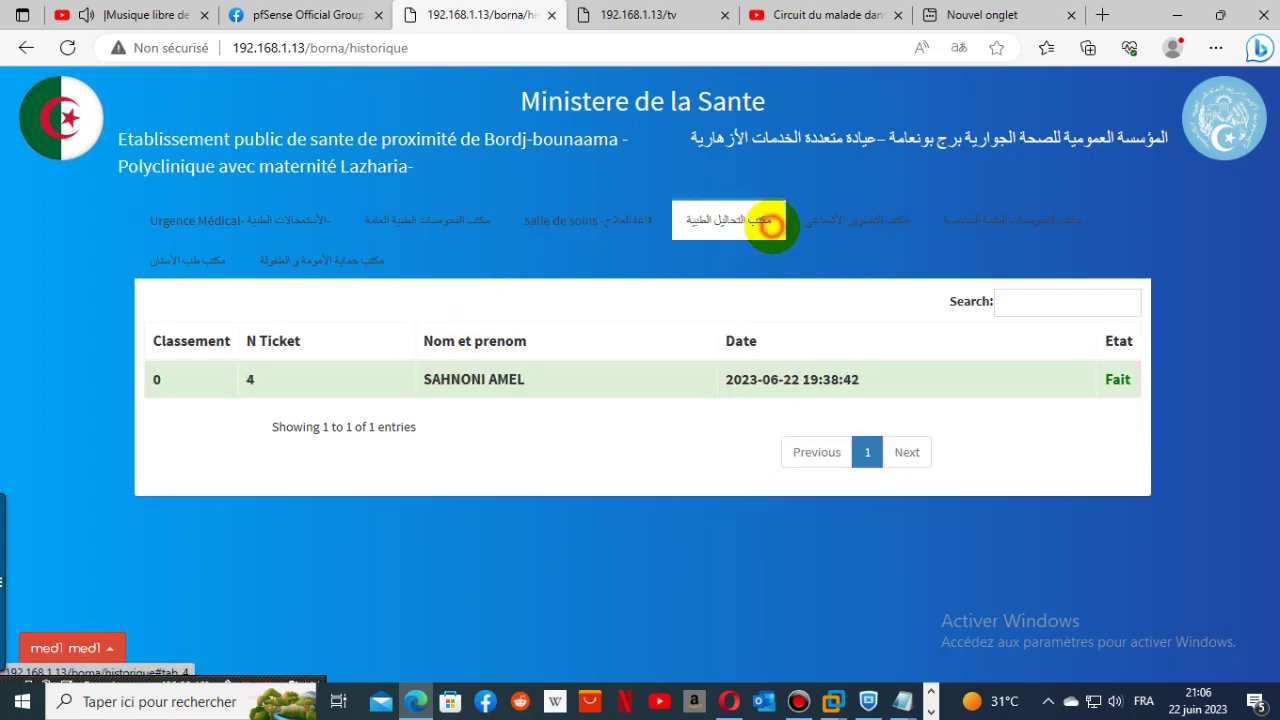
{"action": "left_click", "coordinate": [823, 221]}
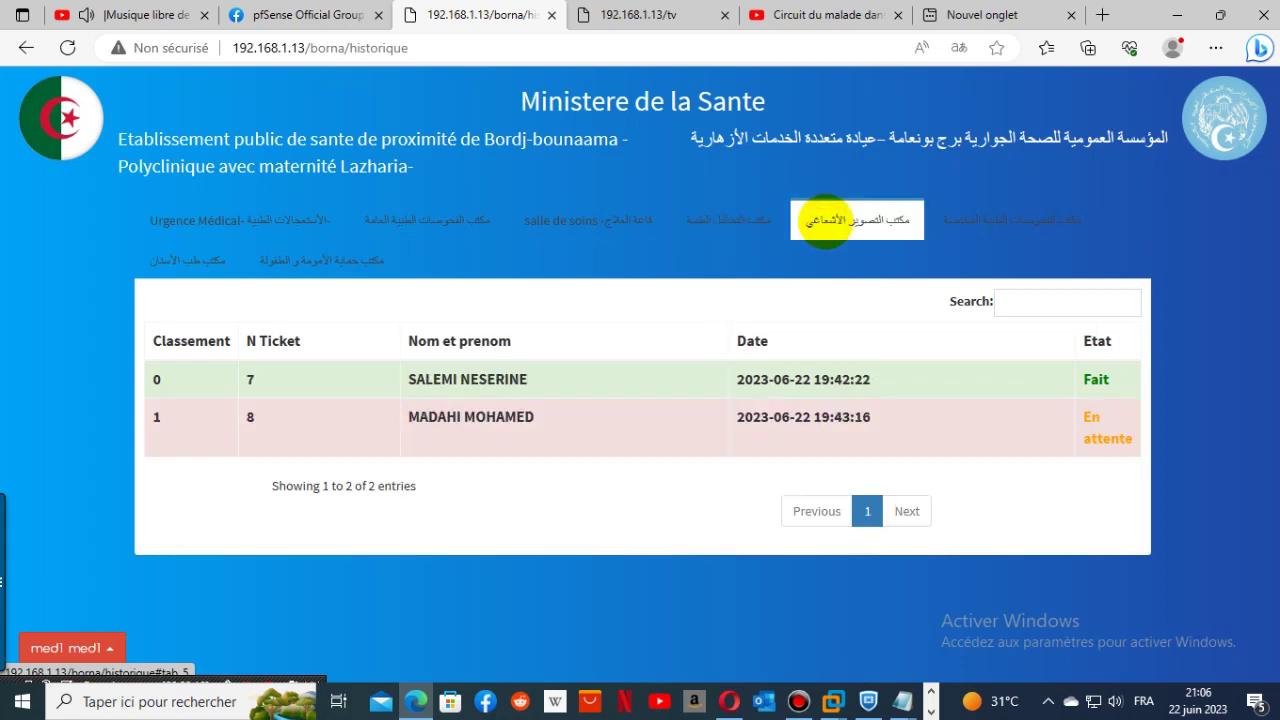
{"action": "left_click", "coordinate": [966, 222]}
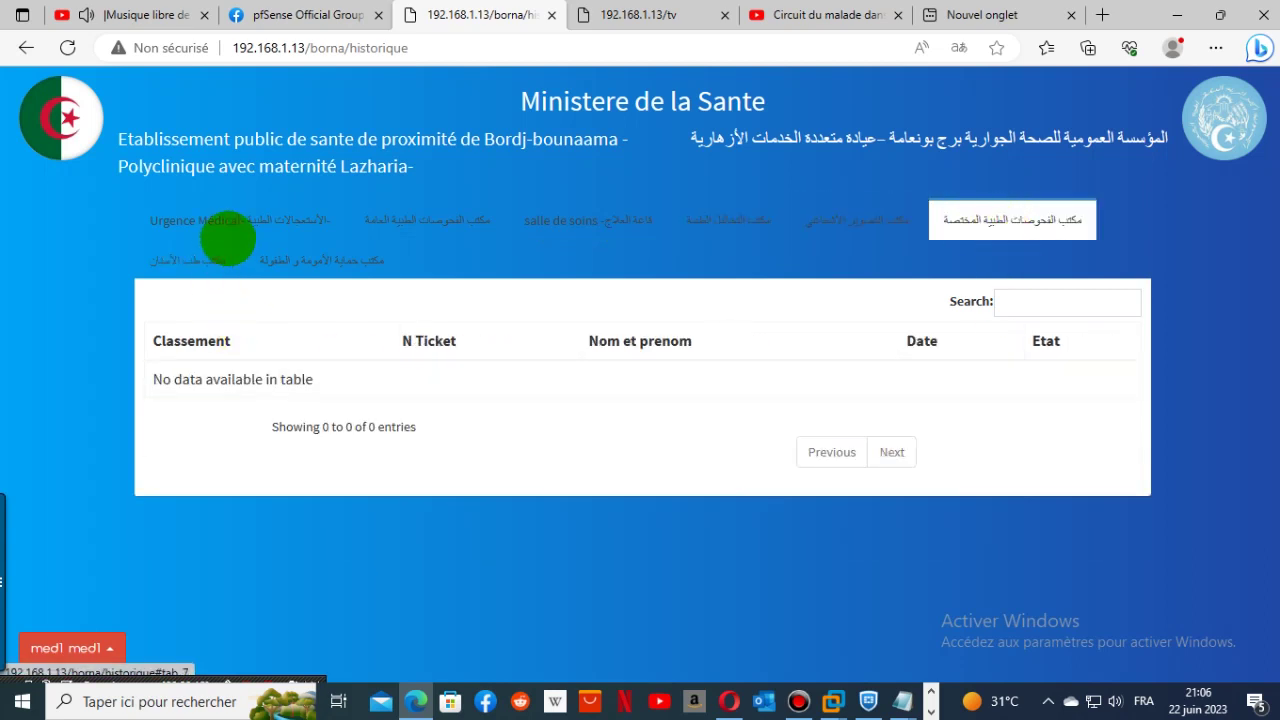
{"action": "left_click", "coordinate": [228, 235]}
- Switch between Bureau de tri and Archive via the med1 menu, ending on the registration form
{"action": "left_click", "coordinate": [100, 645]}
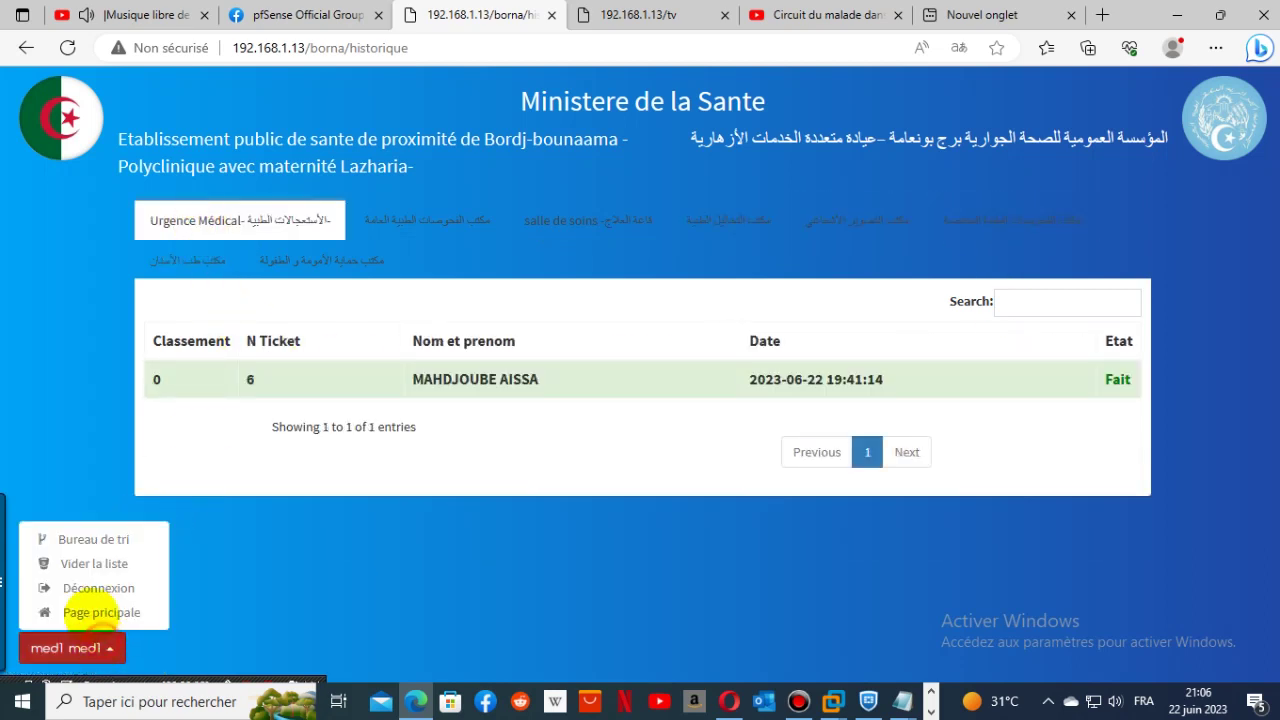
{"action": "left_click", "coordinate": [80, 538]}
{"action": "left_click", "coordinate": [108, 648]}
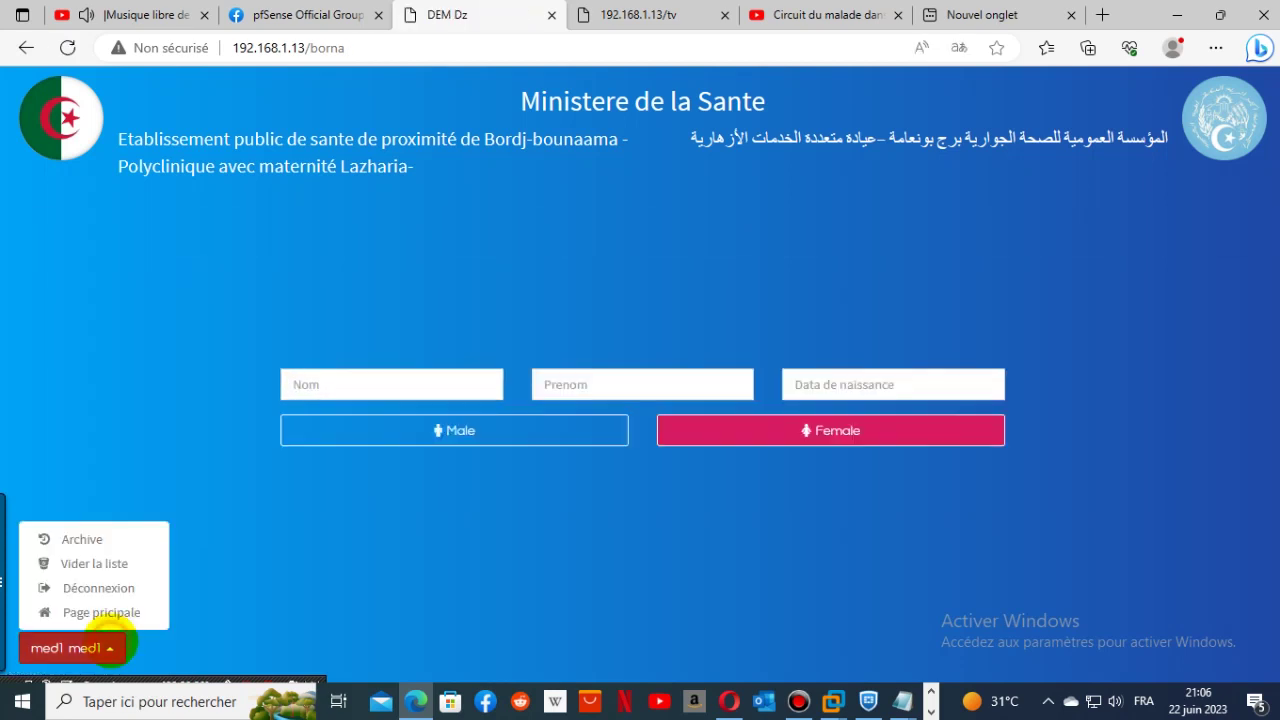
{"action": "left_click", "coordinate": [86, 539]}
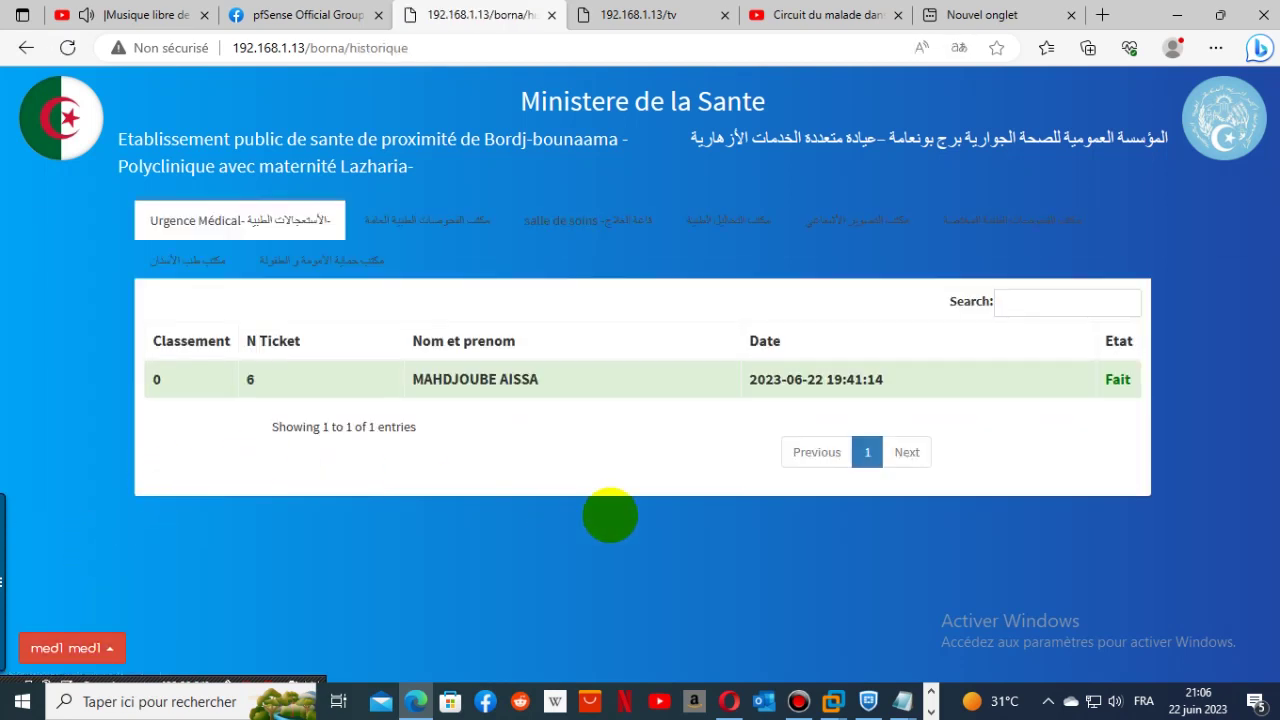
{"action": "left_click", "coordinate": [65, 648]}
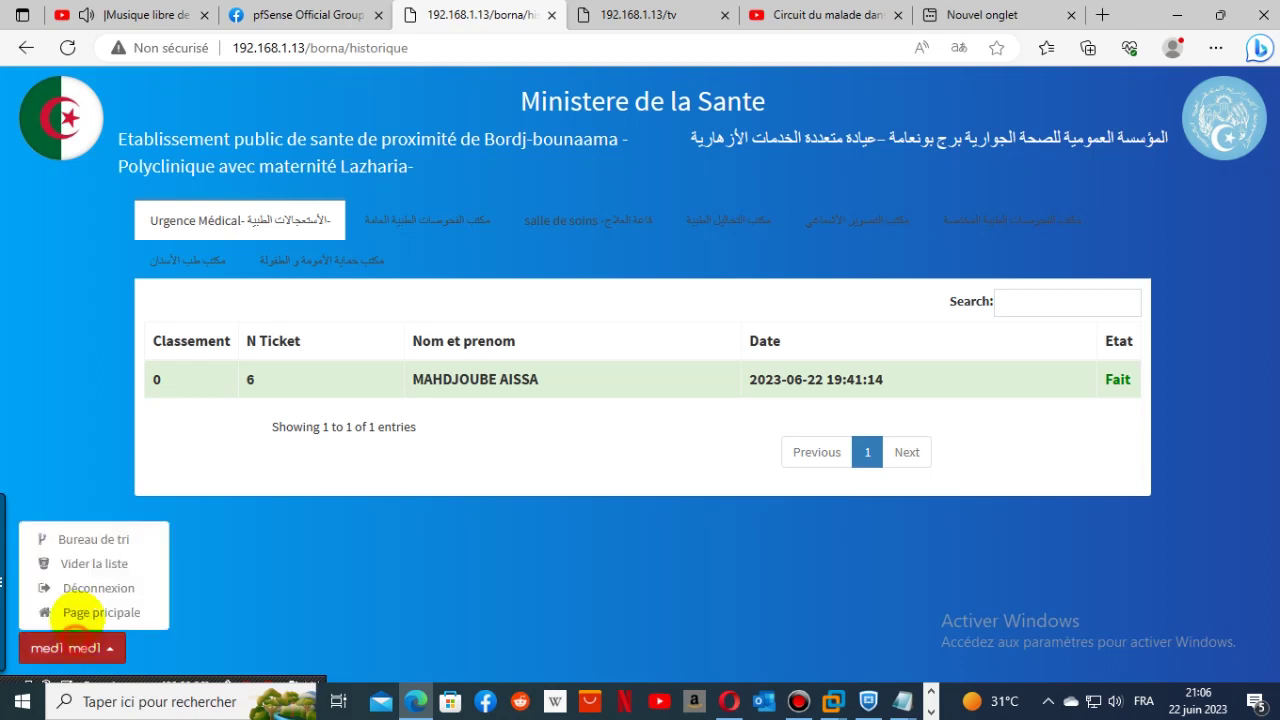
{"action": "left_click", "coordinate": [94, 538]}
{"action": "left_click", "coordinate": [110, 647]}
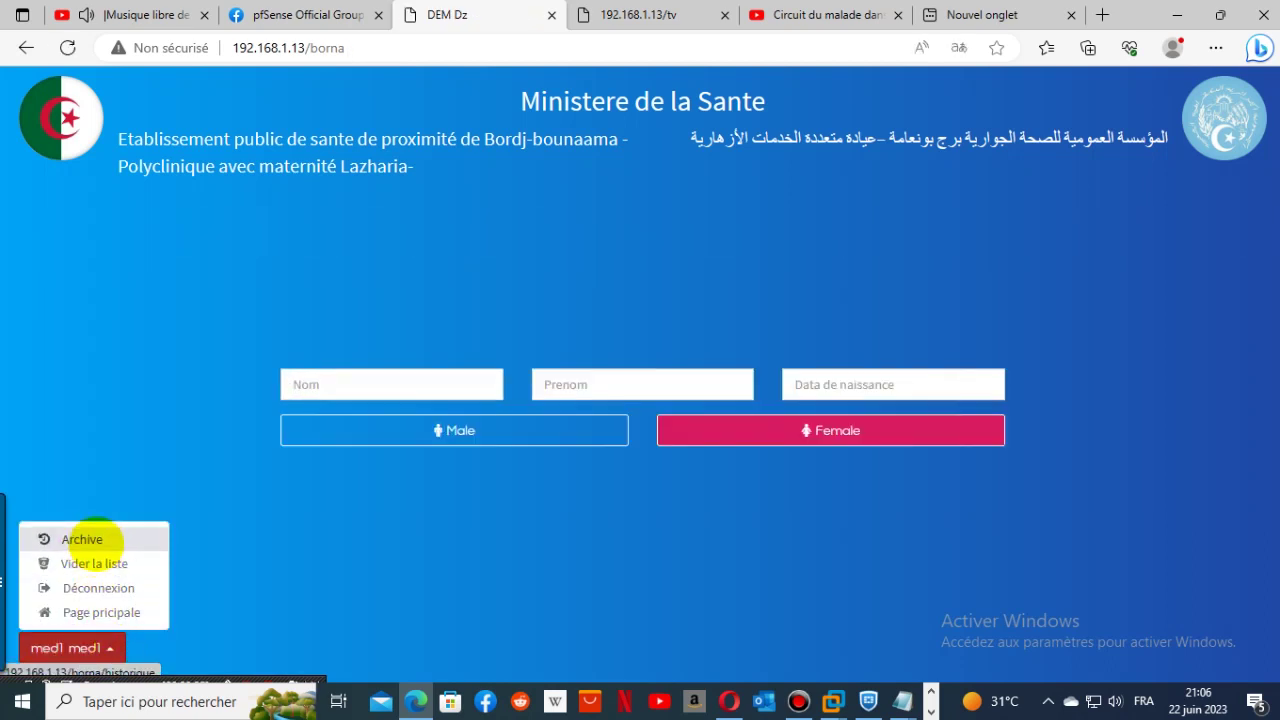
- Empty the waiting list and acknowledge the success message
{"action": "left_click", "coordinate": [96, 563]}
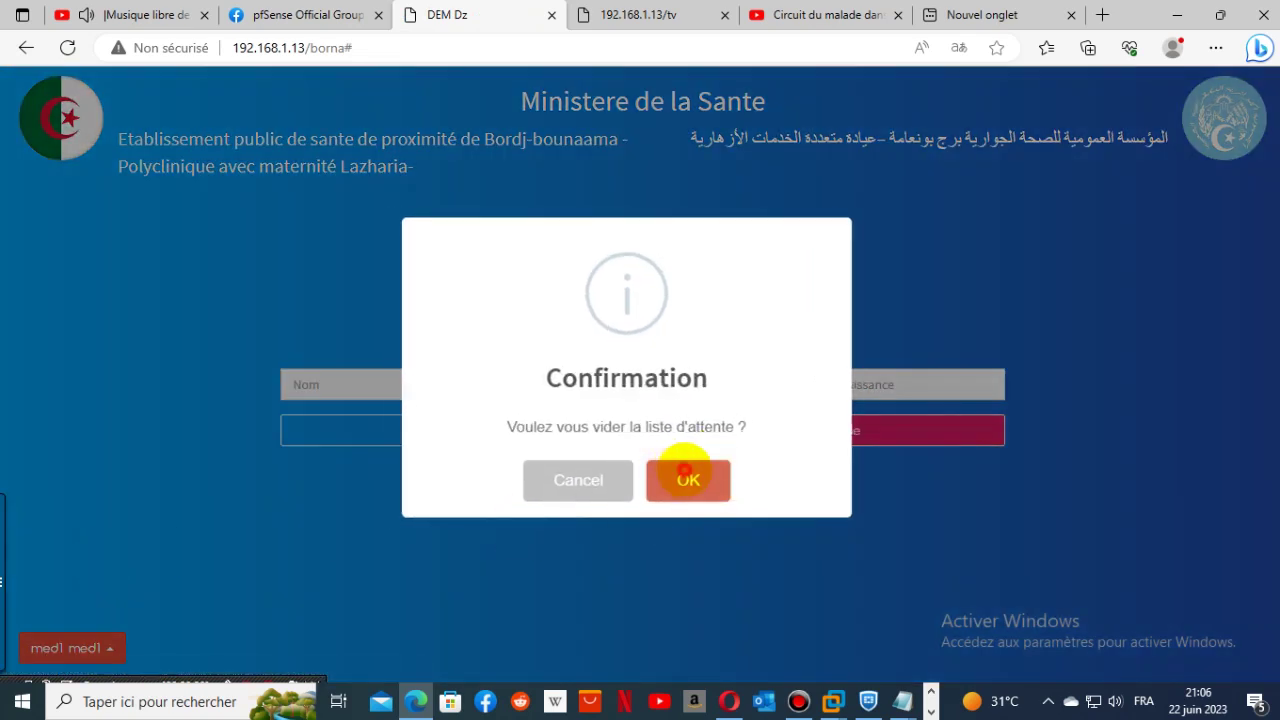
{"action": "left_click", "coordinate": [688, 477]}
{"action": "left_click", "coordinate": [640, 481]}
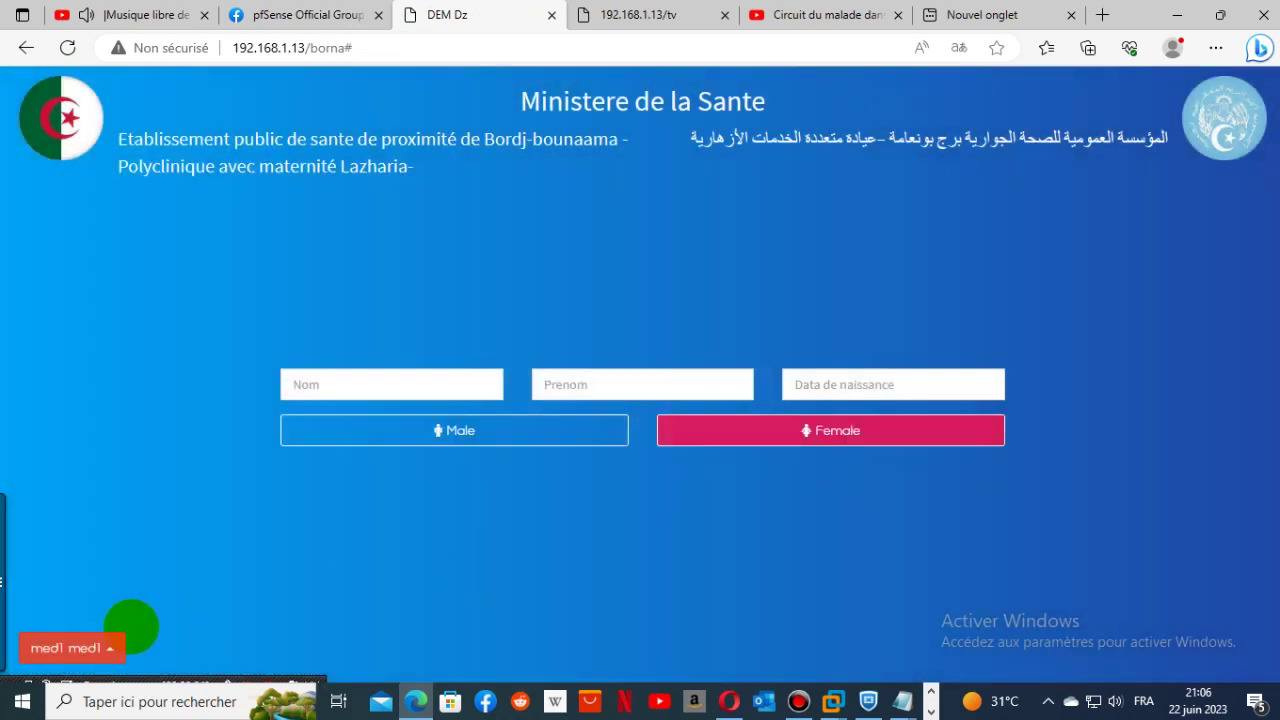
- Check the general consultations queue in the Archive, then return to the triage form
{"action": "left_click", "coordinate": [118, 640]}
{"action": "left_click", "coordinate": [116, 588]}
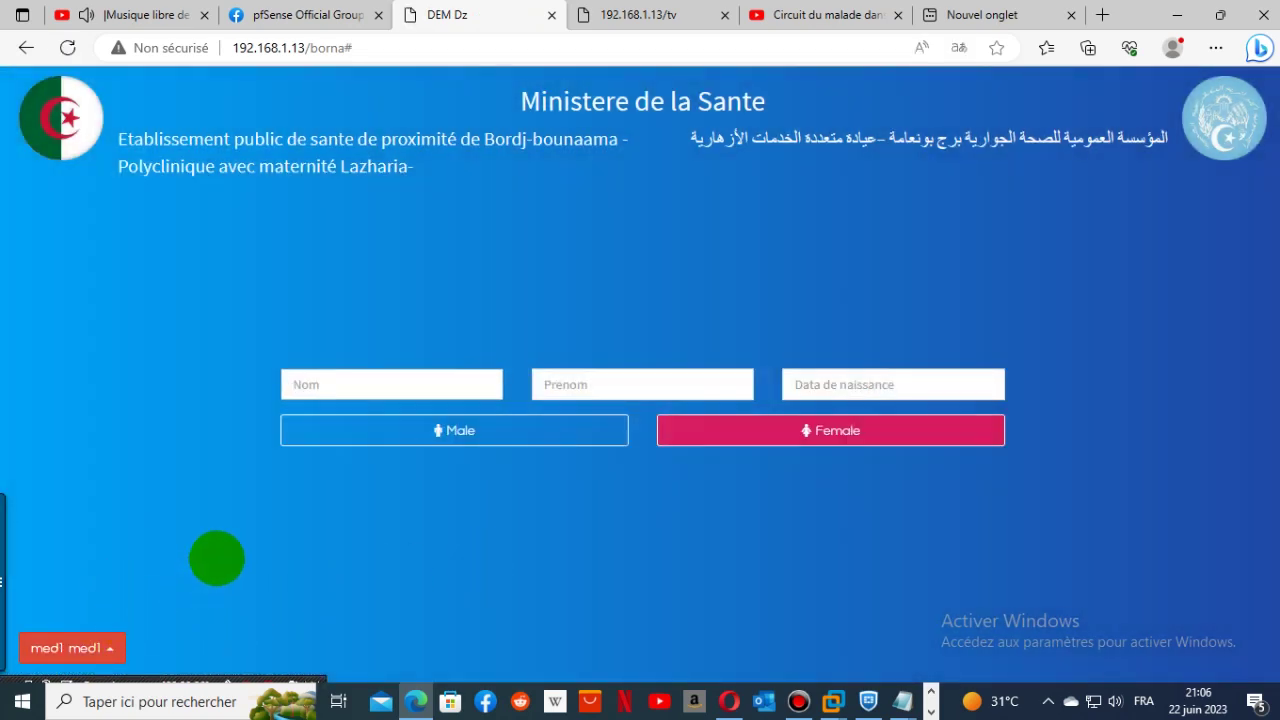
{"action": "left_click", "coordinate": [117, 640]}
{"action": "left_click", "coordinate": [106, 538]}
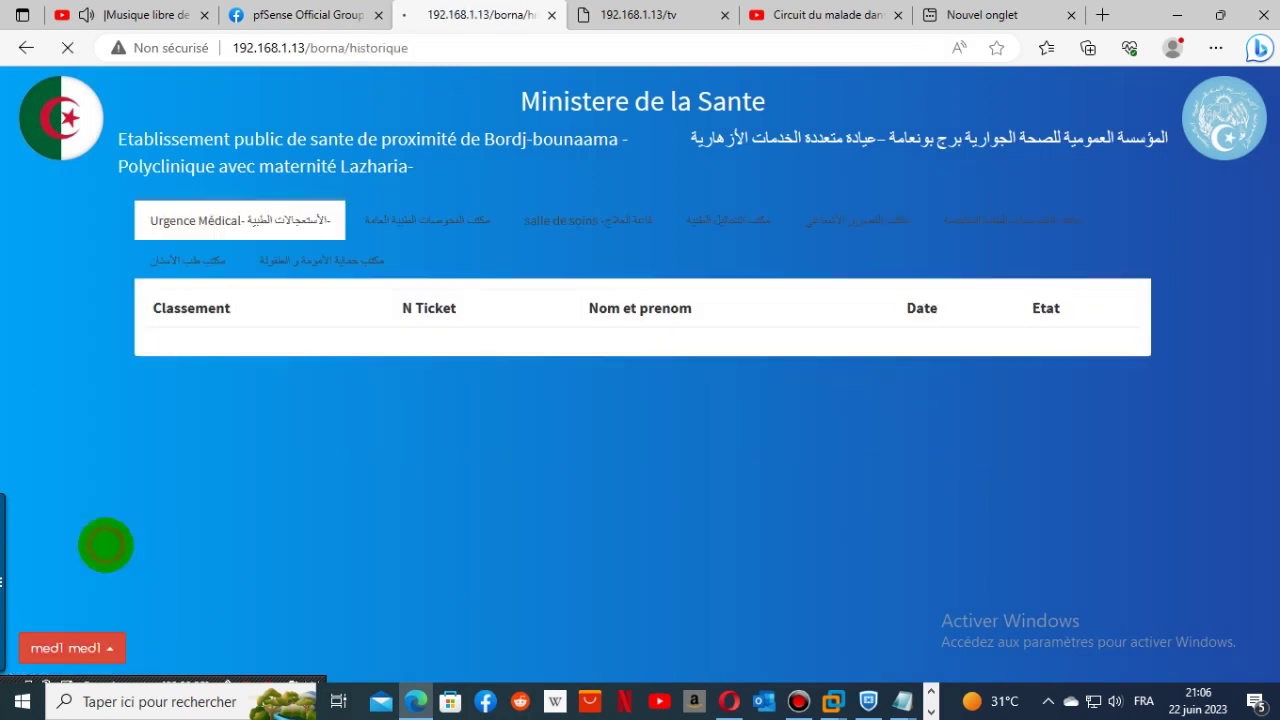
{"action": "left_click", "coordinate": [424, 222]}
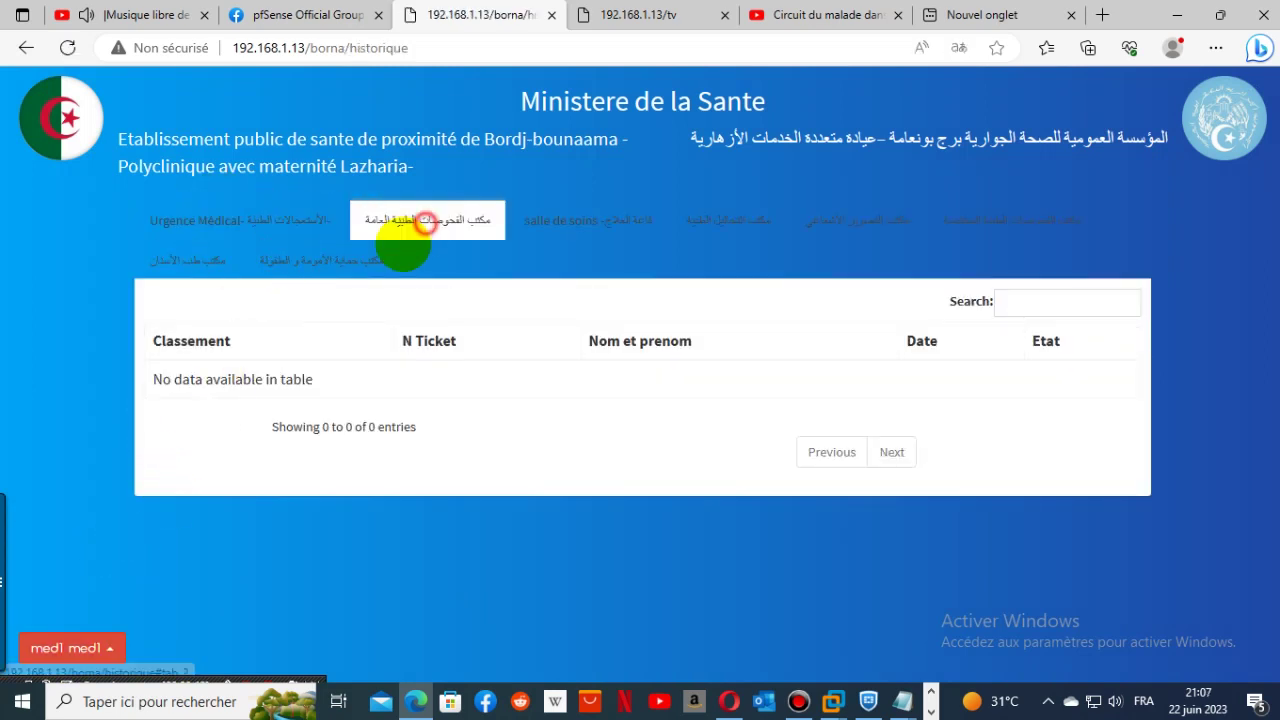
{"action": "left_click", "coordinate": [105, 539]}
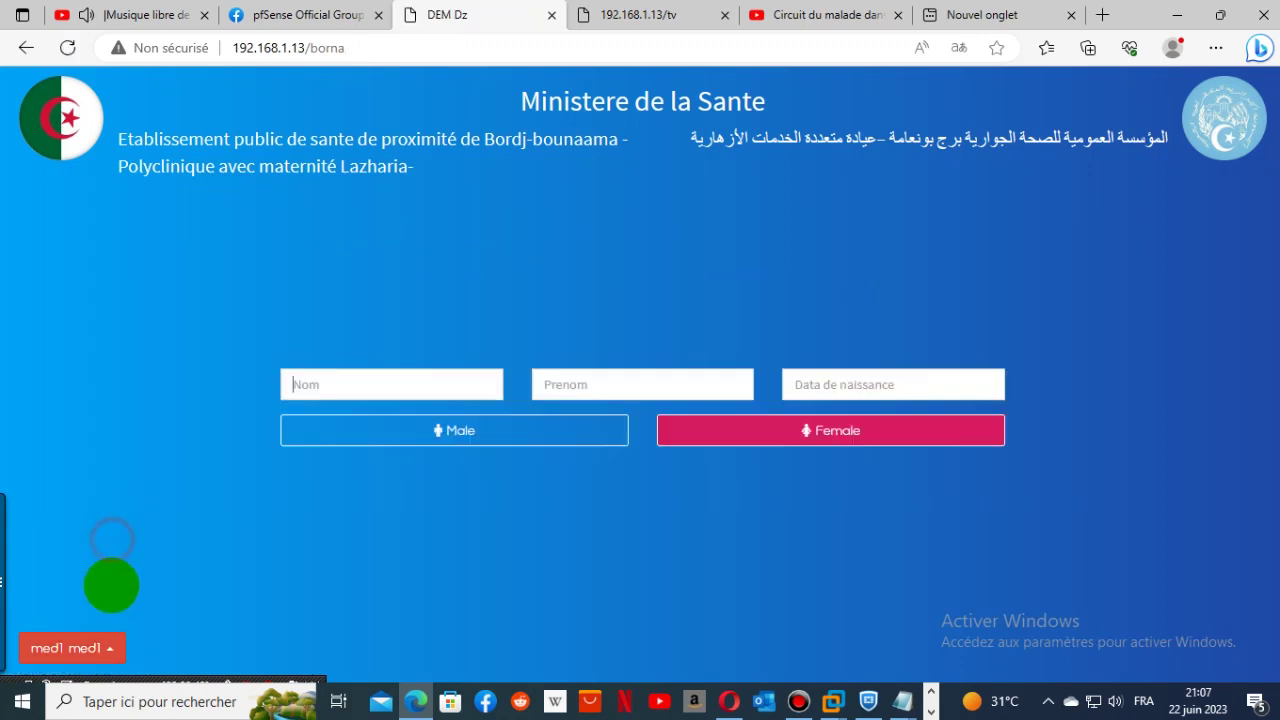
- Empty the waiting list a second time and confirm it
{"action": "left_click", "coordinate": [96, 645]}
{"action": "left_click", "coordinate": [96, 563]}
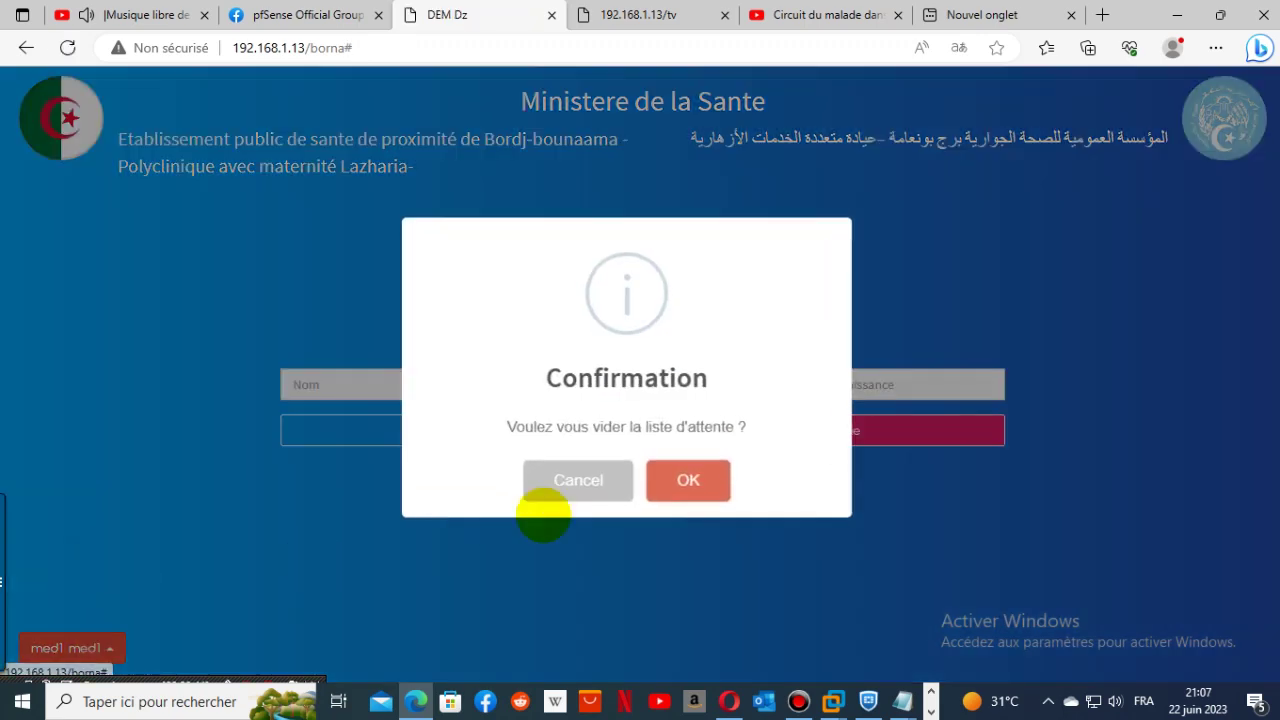
{"action": "left_click", "coordinate": [686, 480]}
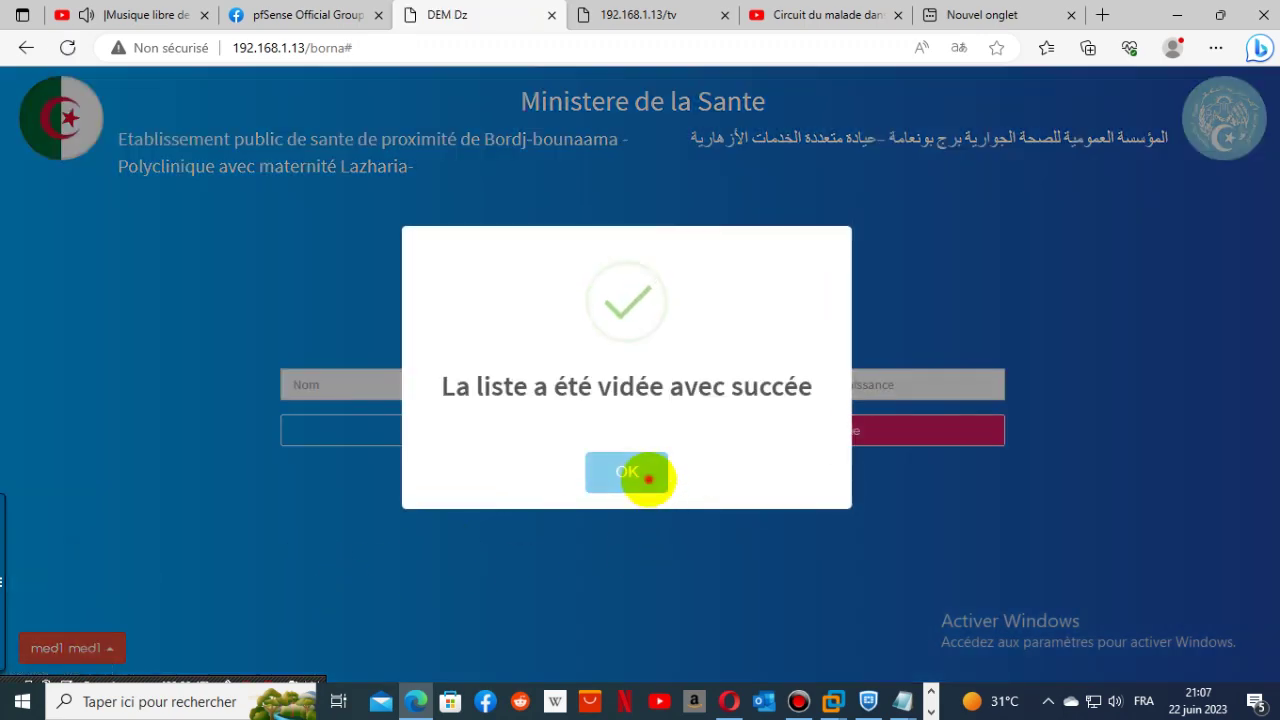
{"action": "left_click", "coordinate": [641, 474]}
{"action": "left_click", "coordinate": [111, 648]}
{"action": "left_click", "coordinate": [113, 532]}
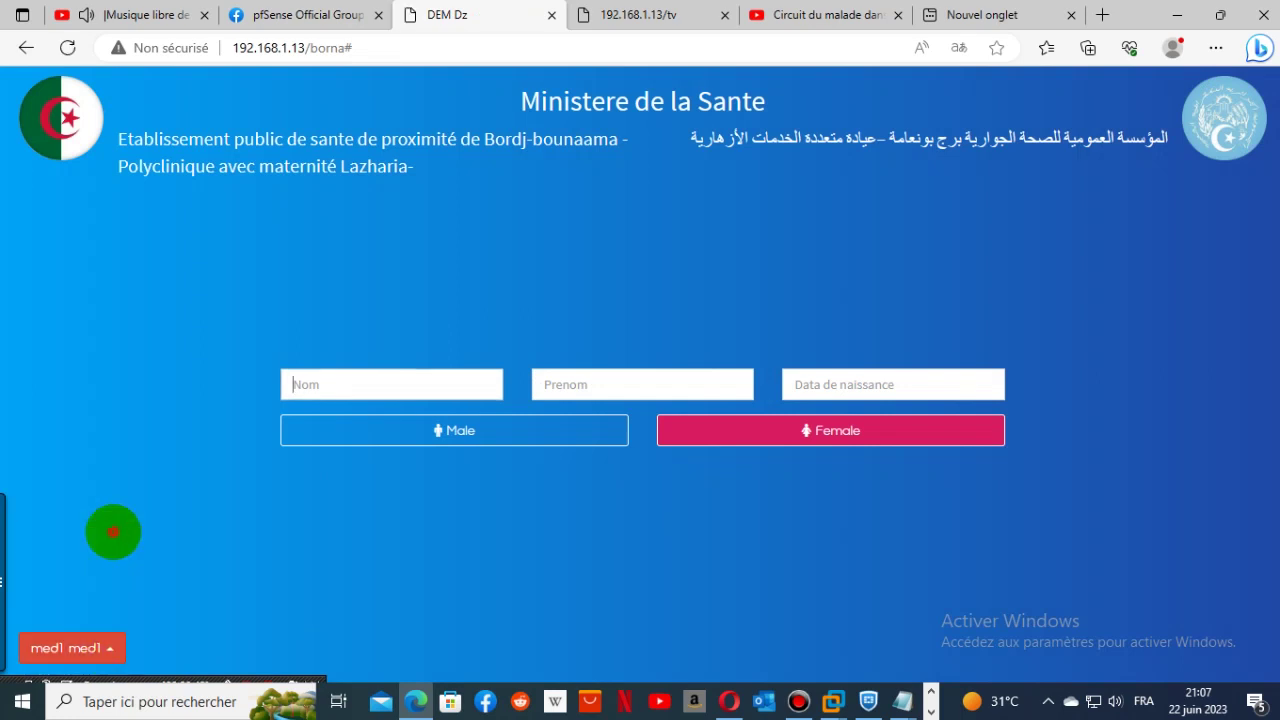
{"action": "left_click", "coordinate": [112, 636]}
- Open the Archive and check general, salle de soins, lab, radiology, specialist, dental and PMI histories
{"action": "left_click", "coordinate": [99, 540]}
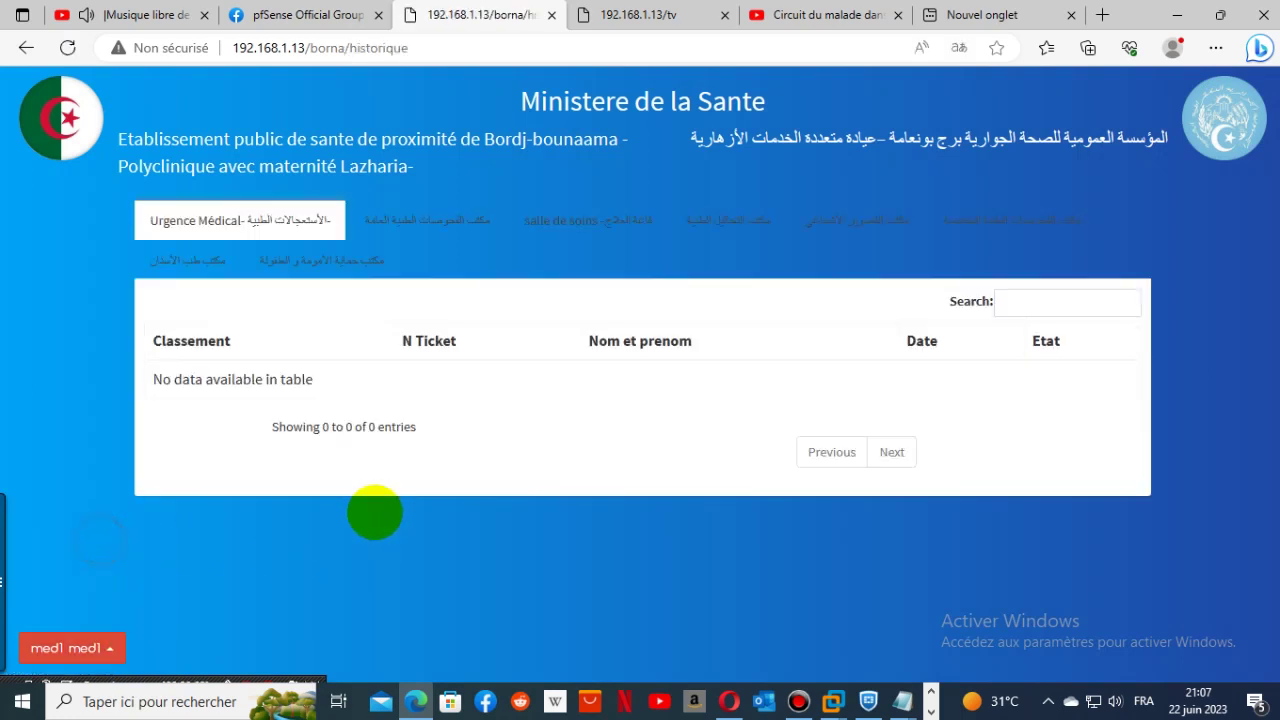
{"action": "left_click", "coordinate": [443, 225]}
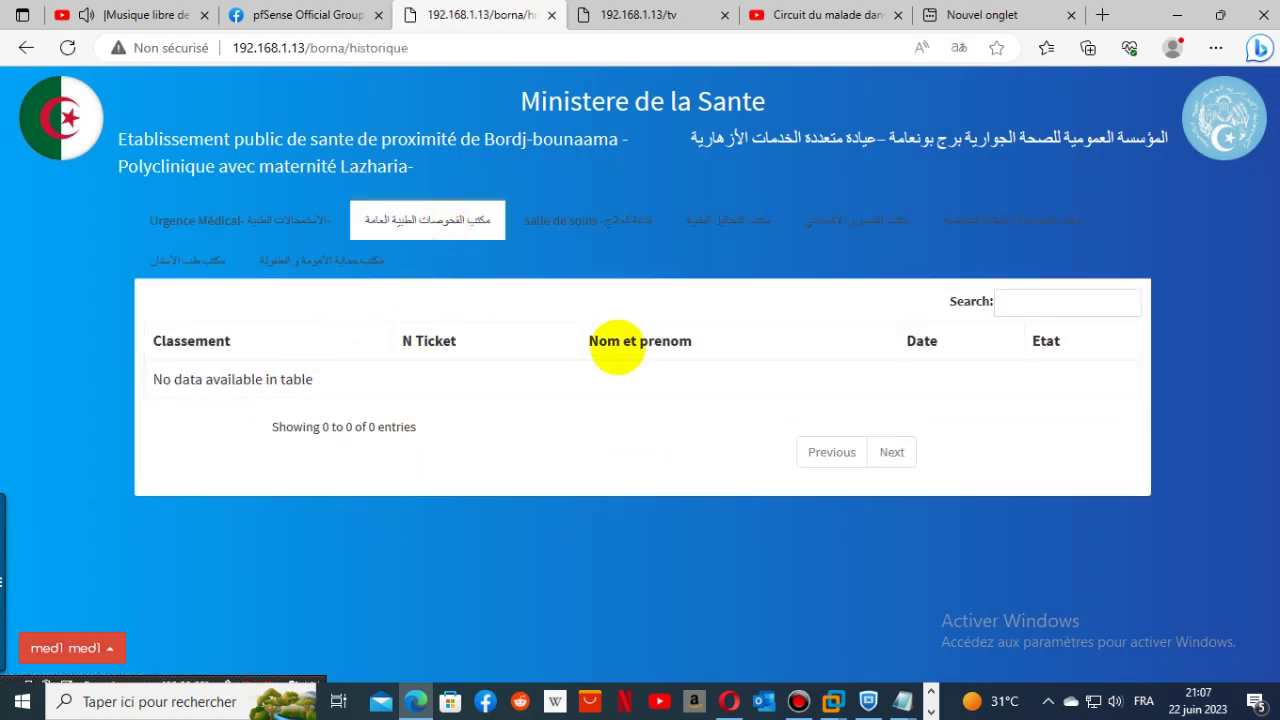
{"action": "left_click", "coordinate": [597, 224]}
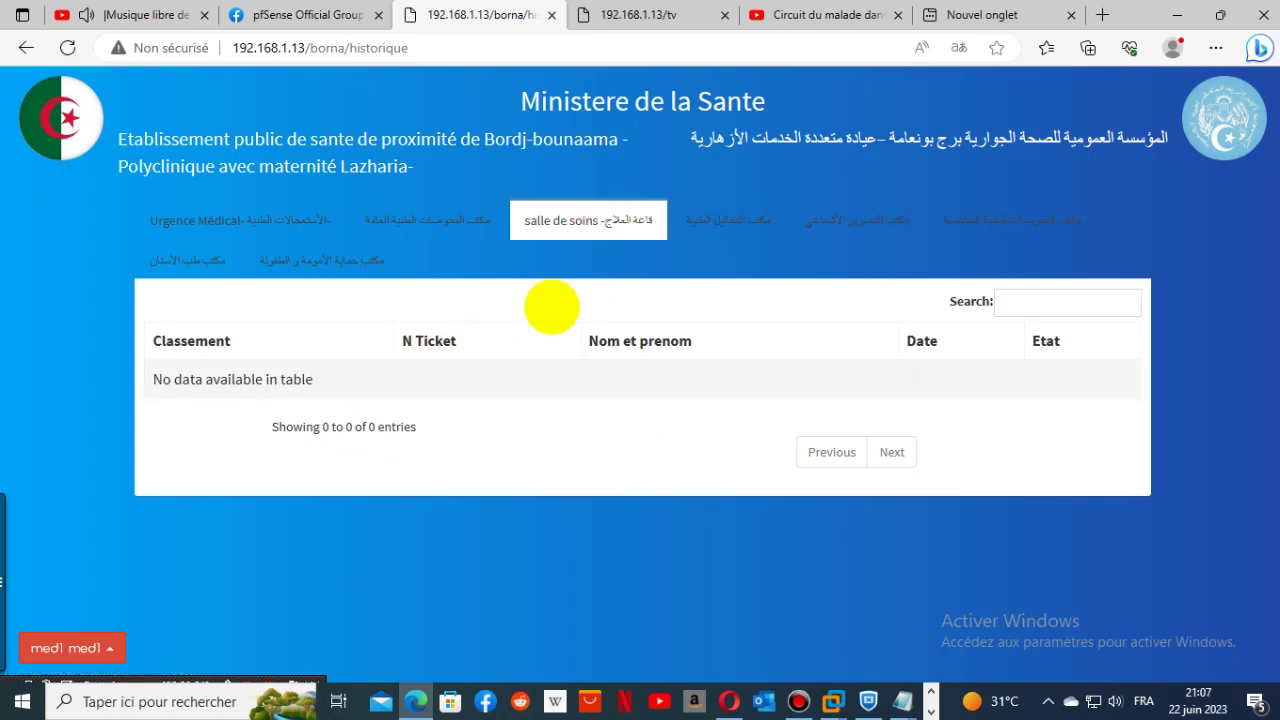
{"action": "left_click", "coordinate": [720, 219]}
{"action": "left_click", "coordinate": [884, 220]}
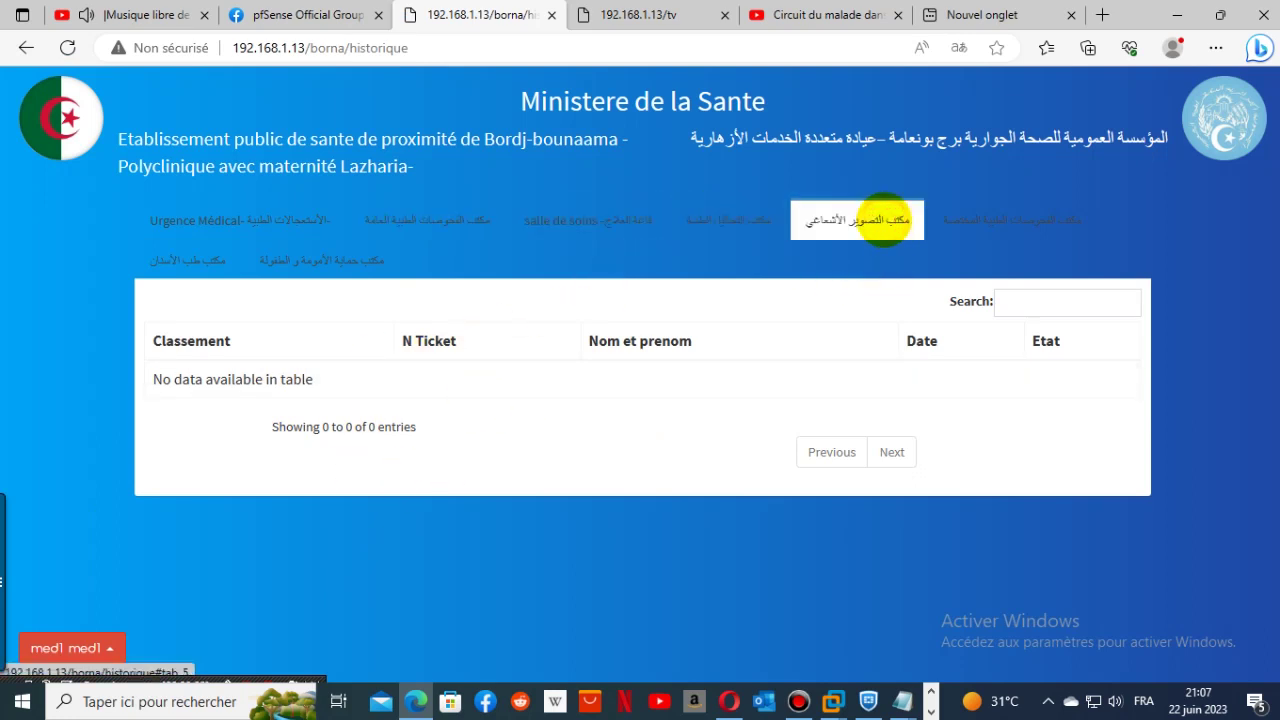
{"action": "left_click", "coordinate": [995, 221]}
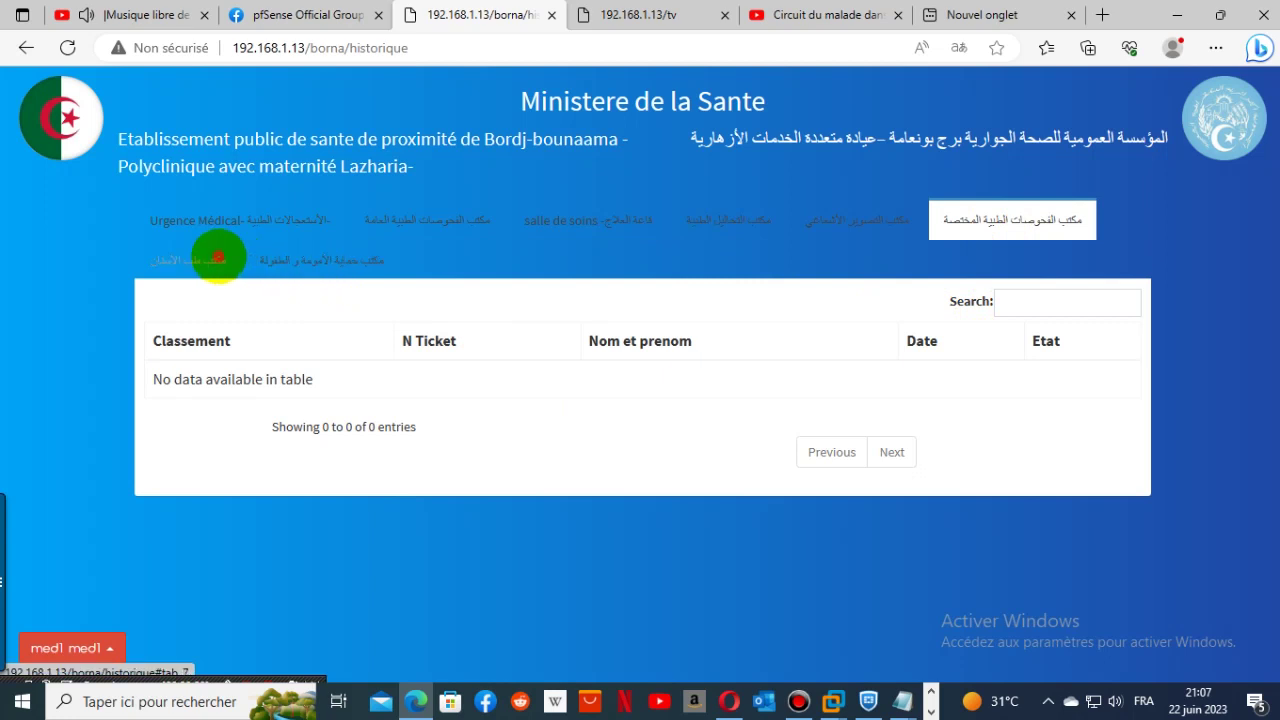
{"action": "left_click", "coordinate": [208, 259]}
{"action": "left_click", "coordinate": [318, 258]}
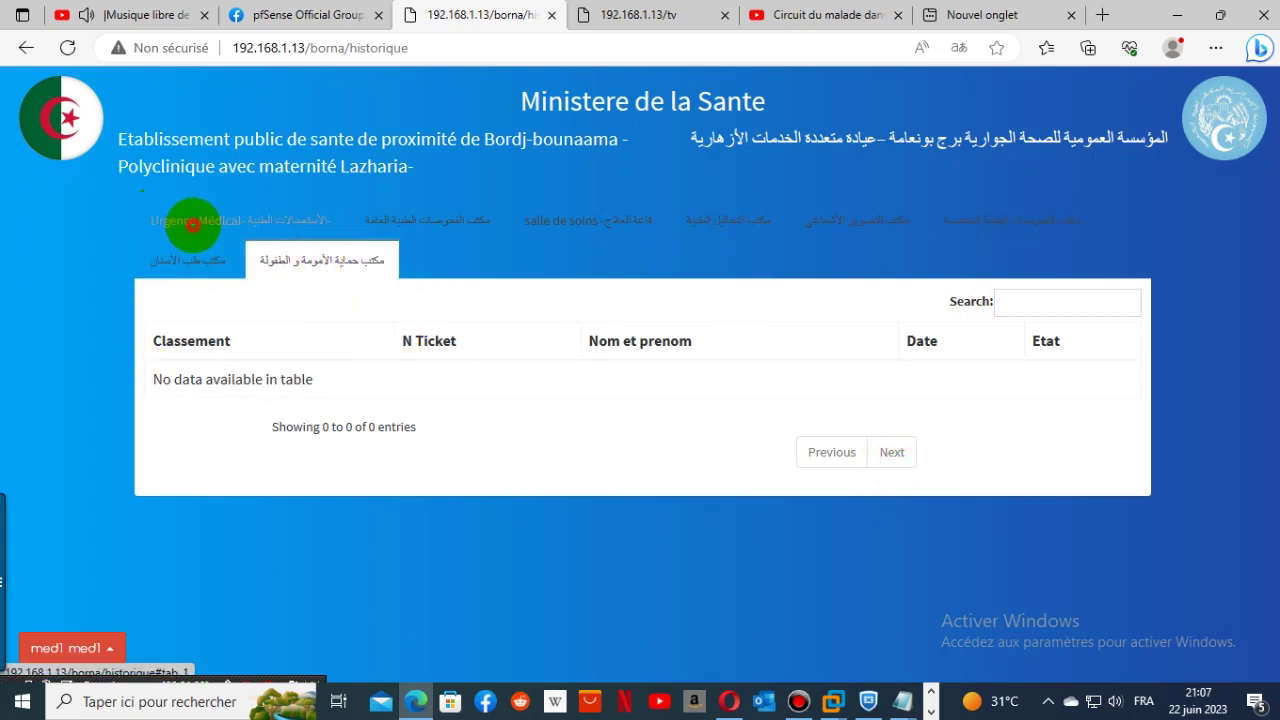
- Recheck the Urgence Médical, general, salle de soins, lab, radiology and specialist histories
{"action": "left_click", "coordinate": [198, 222]}
{"action": "left_click", "coordinate": [405, 227]}
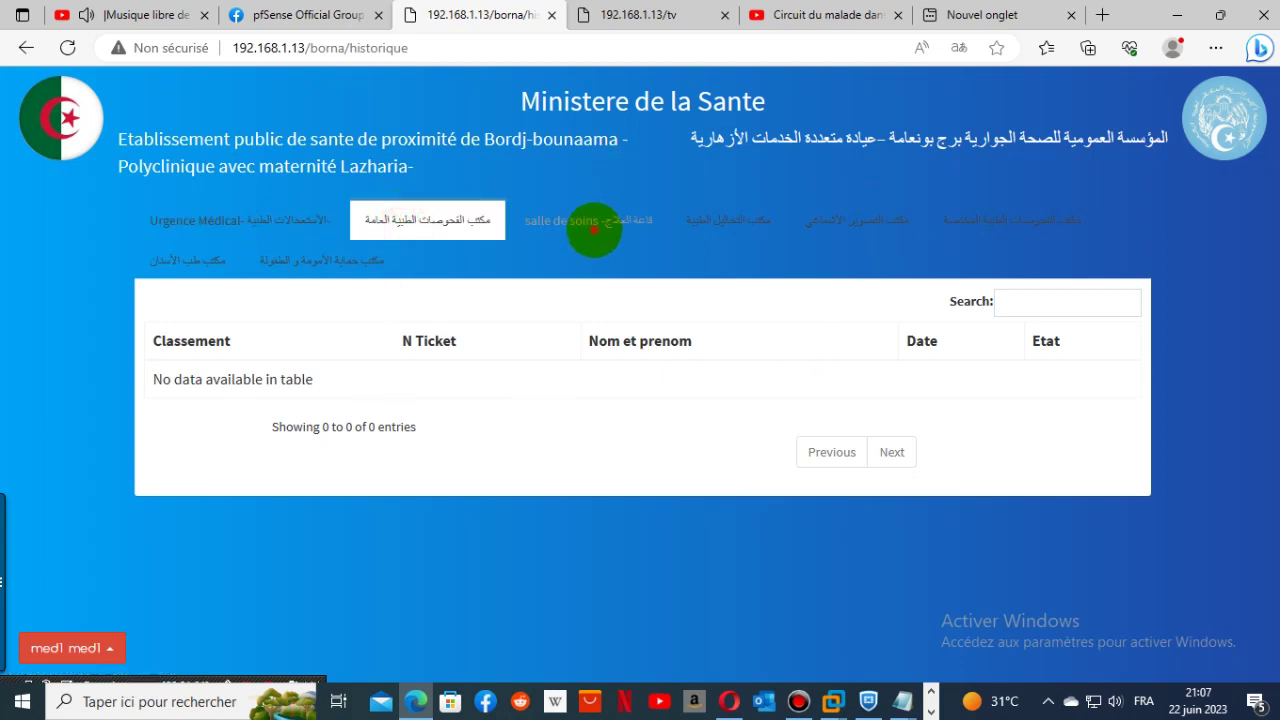
{"action": "left_click", "coordinate": [591, 225]}
{"action": "left_click", "coordinate": [733, 210]}
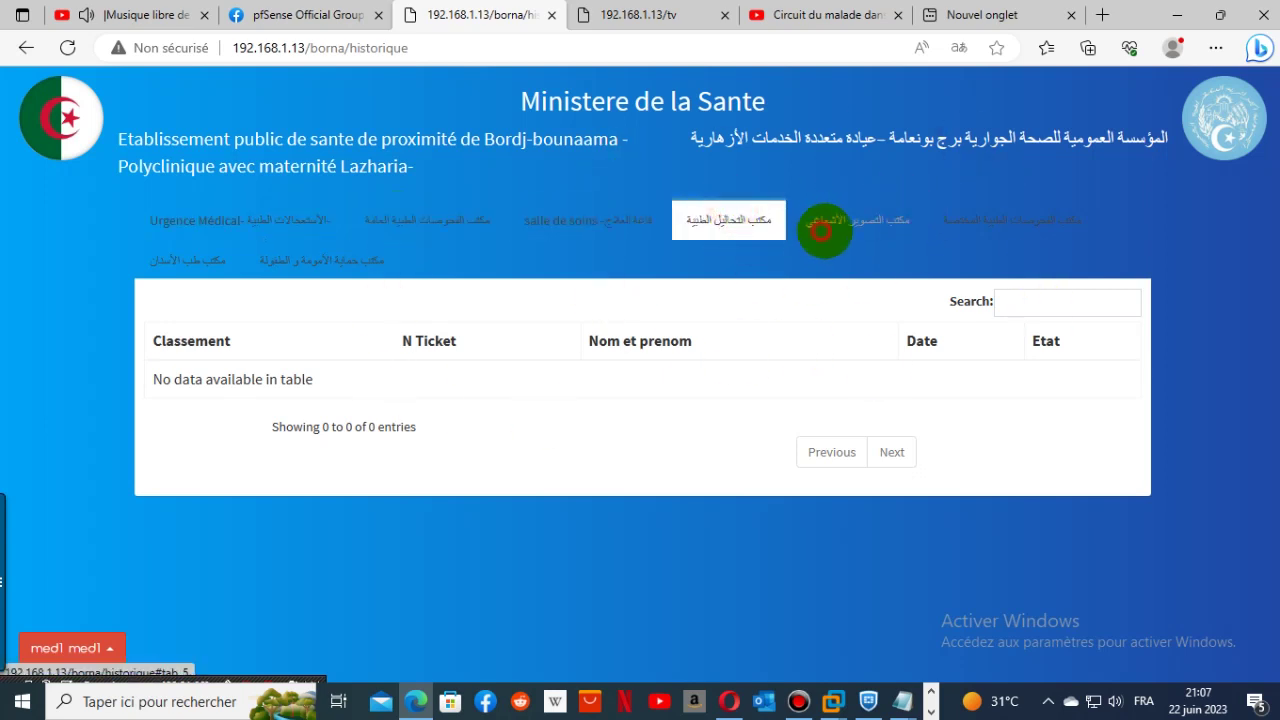
{"action": "left_click", "coordinate": [830, 228]}
{"action": "left_click", "coordinate": [1005, 222]}
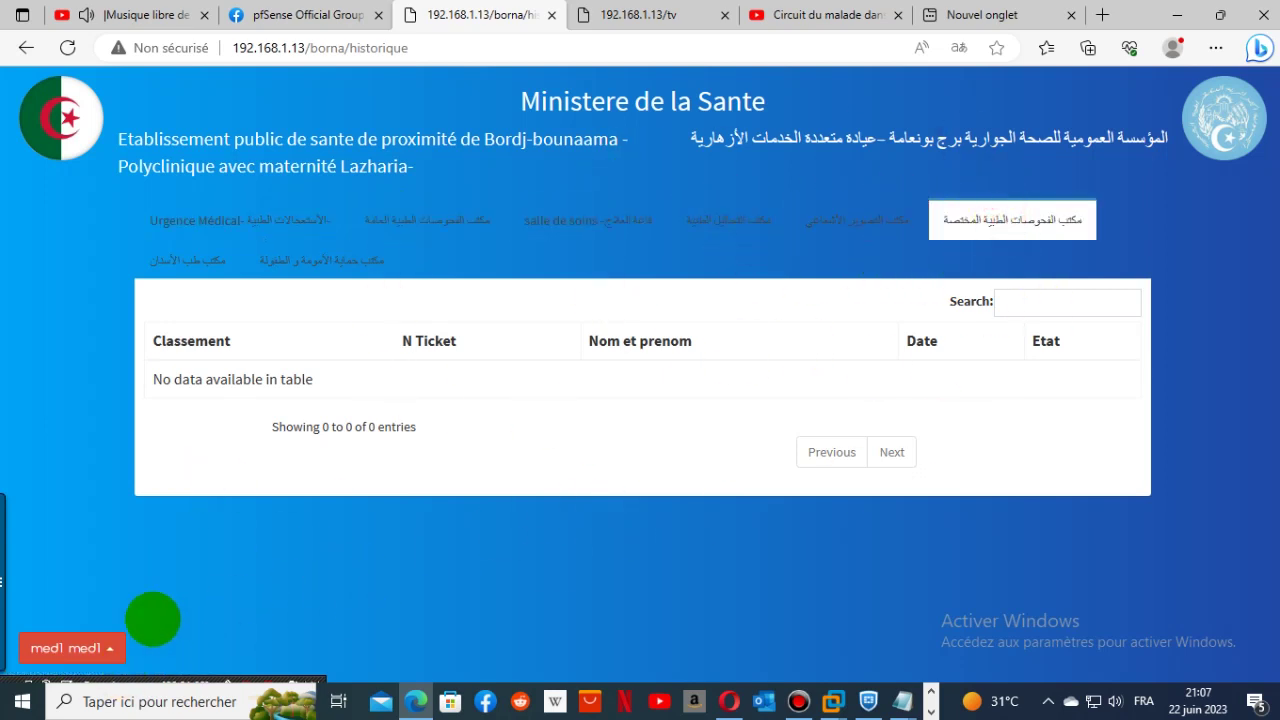
{"action": "left_click", "coordinate": [103, 648]}
- On the triage form, autofill the patient's names, set Male, and choose Urgence Médical
{"action": "left_click", "coordinate": [100, 539]}
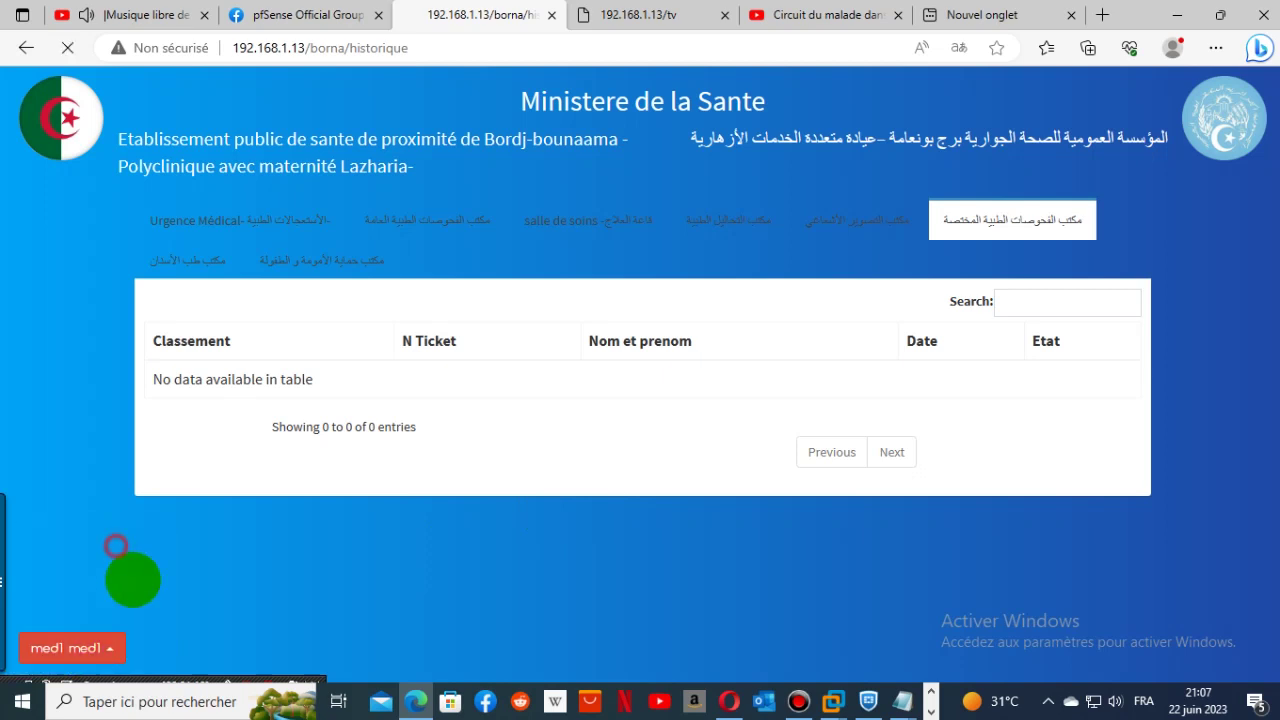
{"action": "left_click", "coordinate": [110, 648]}
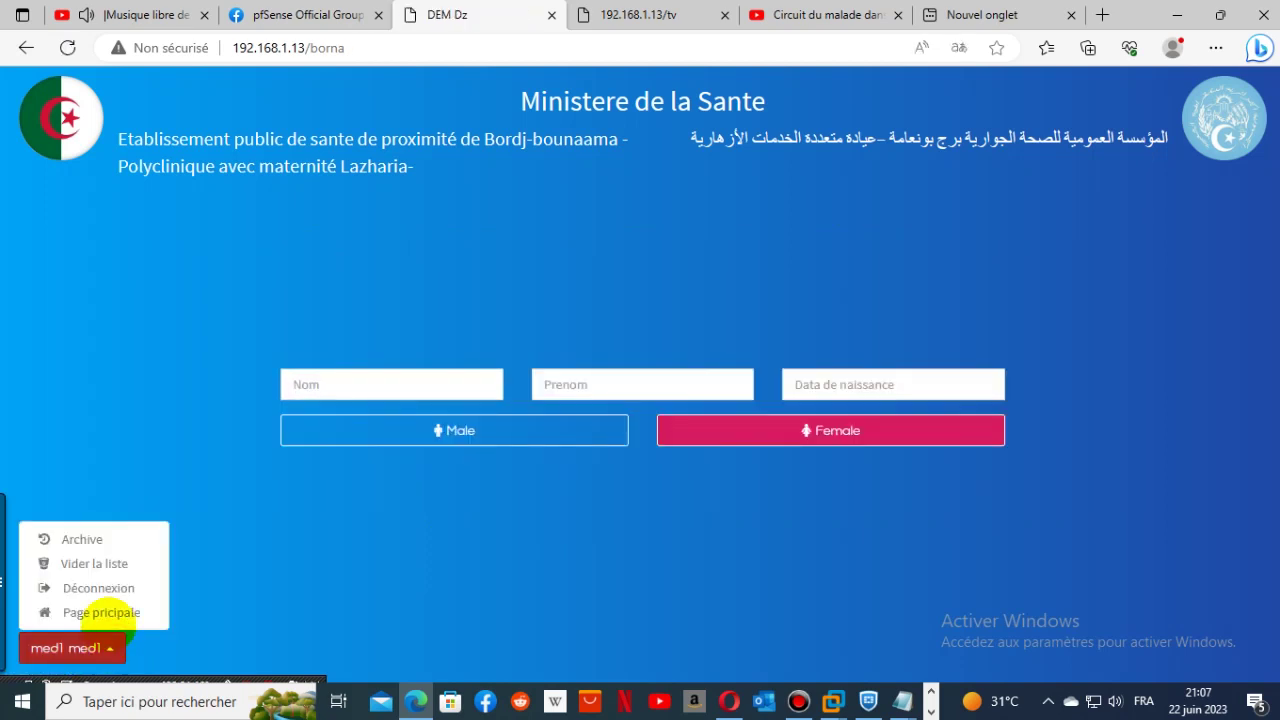
{"action": "left_click", "coordinate": [336, 380]}
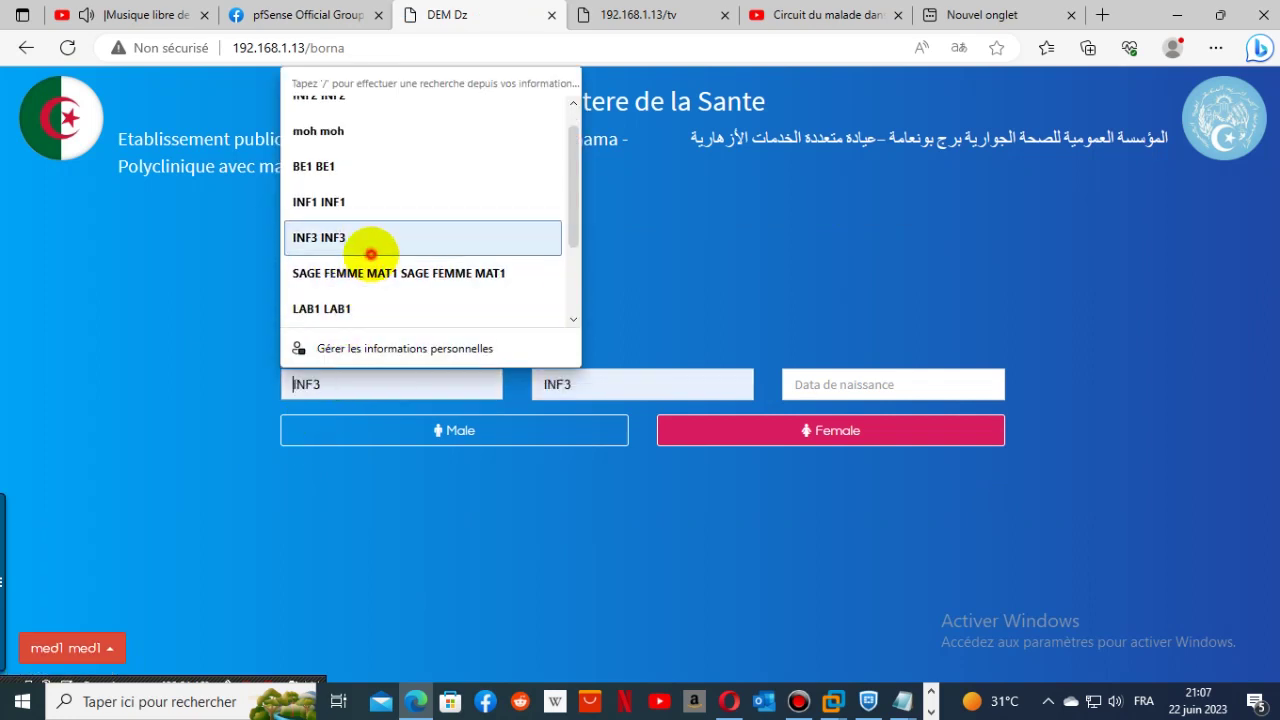
{"action": "left_click", "coordinate": [370, 253]}
{"action": "left_click", "coordinate": [451, 434]}
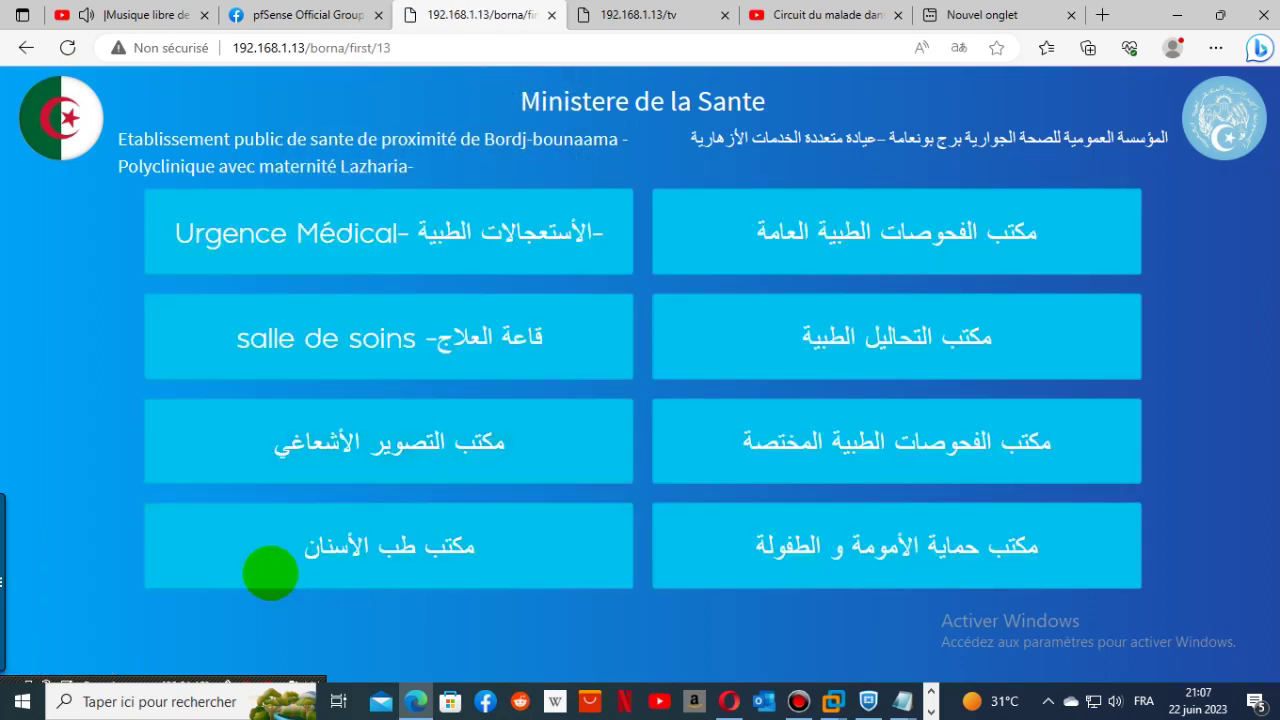
{"action": "left_click", "coordinate": [380, 232]}
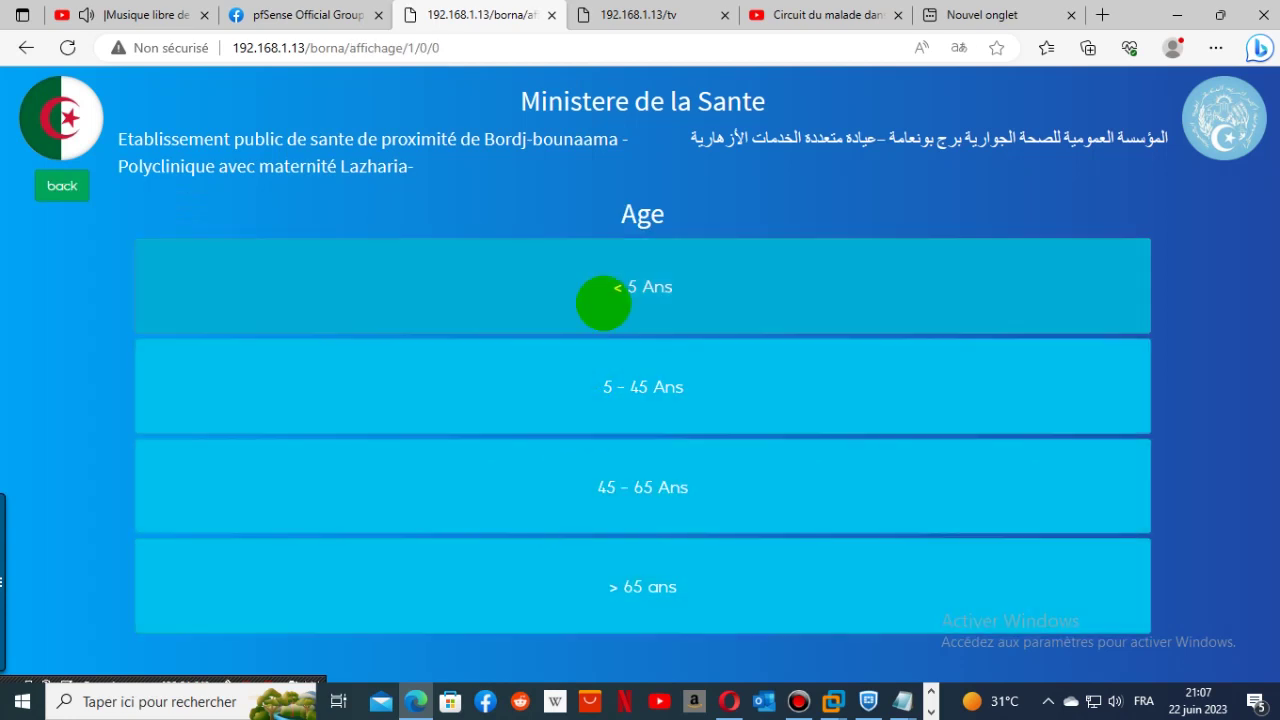
- Answer triage questions (5 - 45 Ans, 2 ATCD, altered condition, vitals), skip printing, close ticket
{"action": "left_click", "coordinate": [625, 393]}
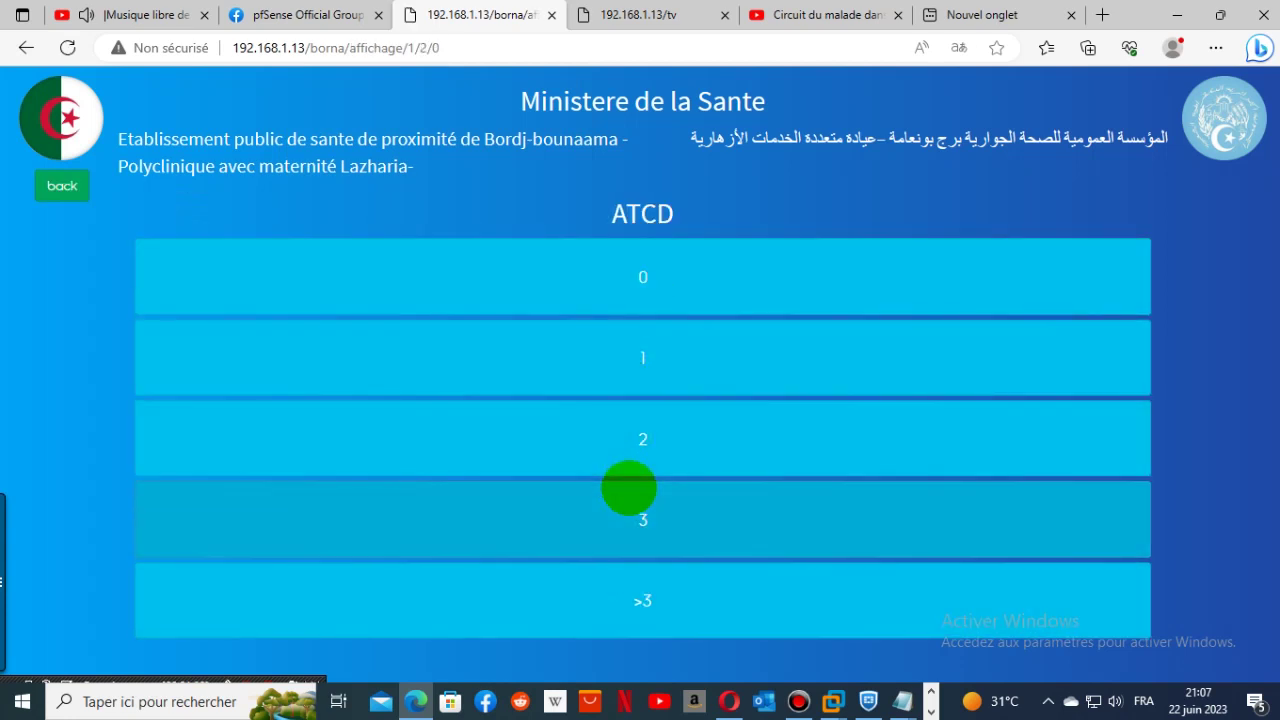
{"action": "left_click", "coordinate": [628, 443]}
{"action": "left_click", "coordinate": [630, 487]}
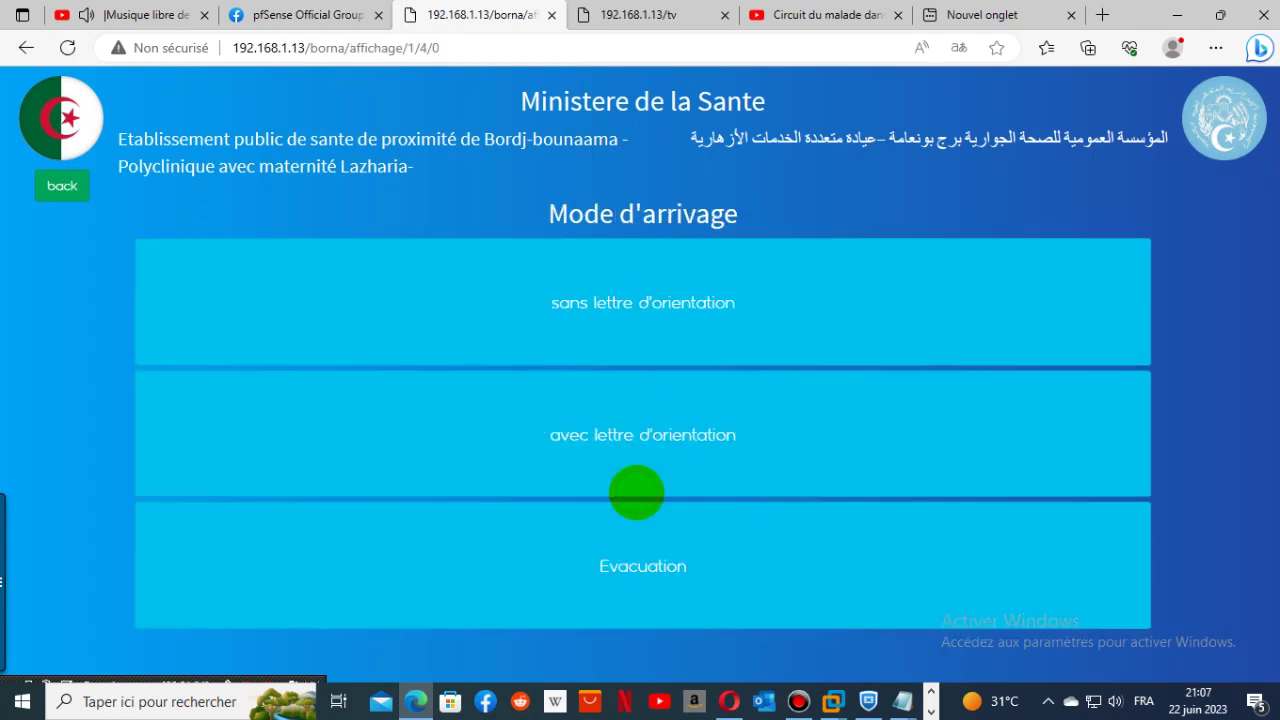
{"action": "left_click", "coordinate": [634, 443]}
{"action": "left_click", "coordinate": [634, 443]}
{"action": "left_click", "coordinate": [637, 438]}
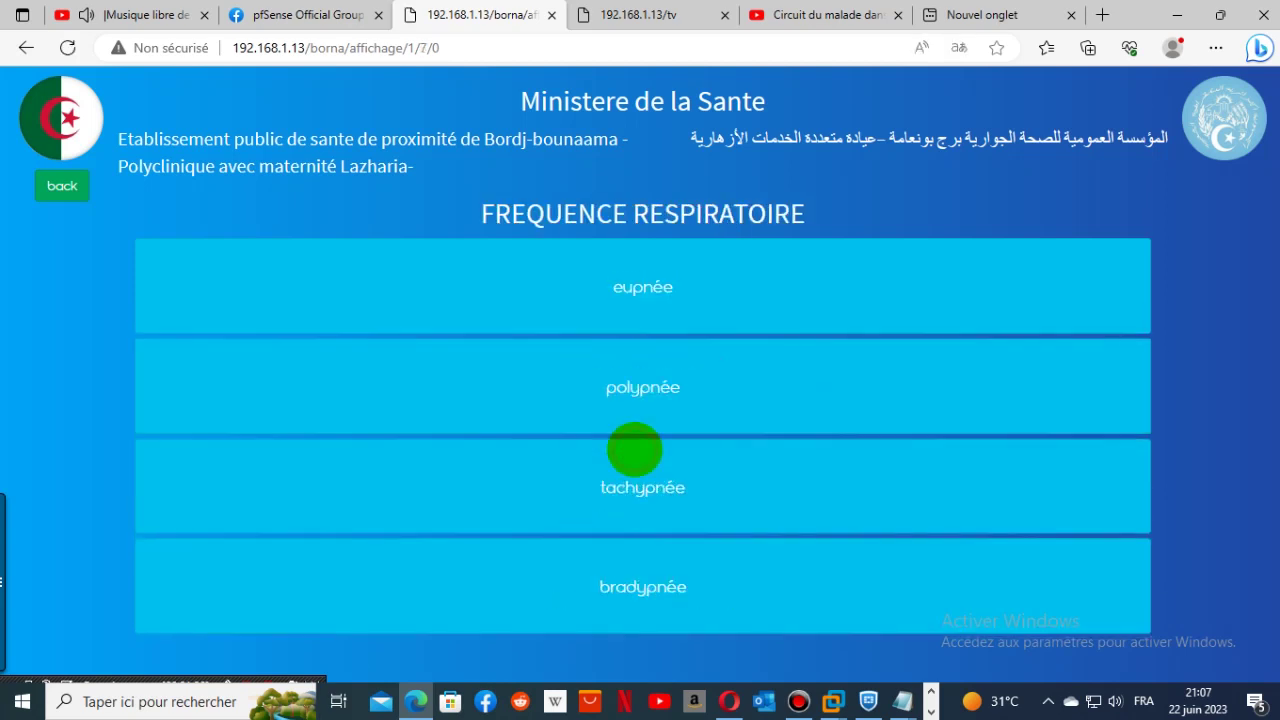
{"action": "left_click", "coordinate": [634, 450]}
{"action": "left_click", "coordinate": [637, 476]}
{"action": "left_click", "coordinate": [638, 487]}
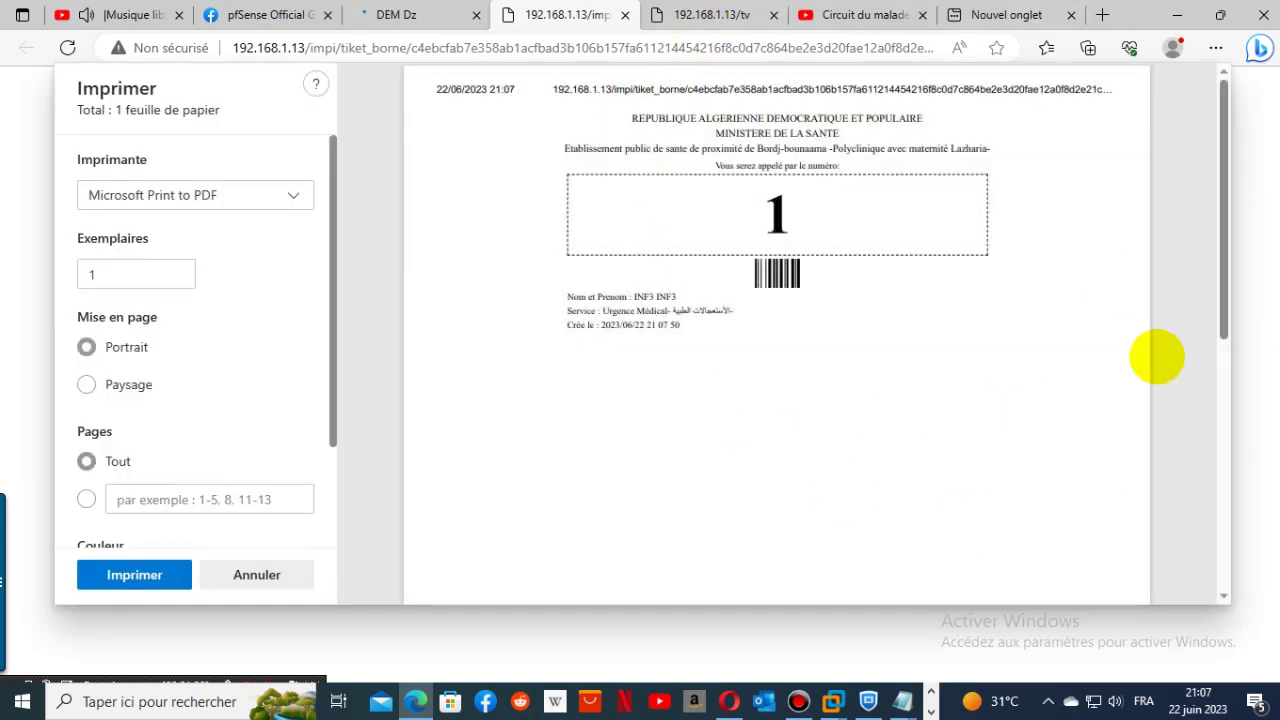
{"action": "left_click", "coordinate": [260, 575]}
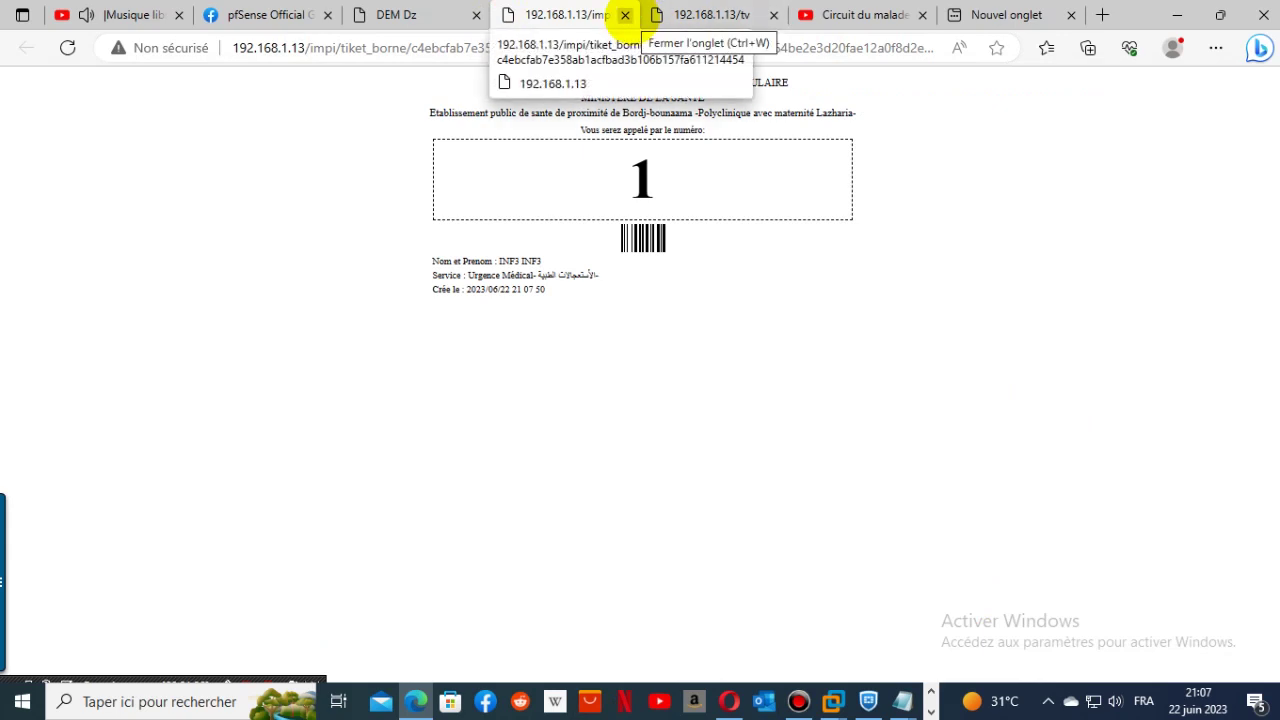
{"action": "left_click", "coordinate": [625, 15]}
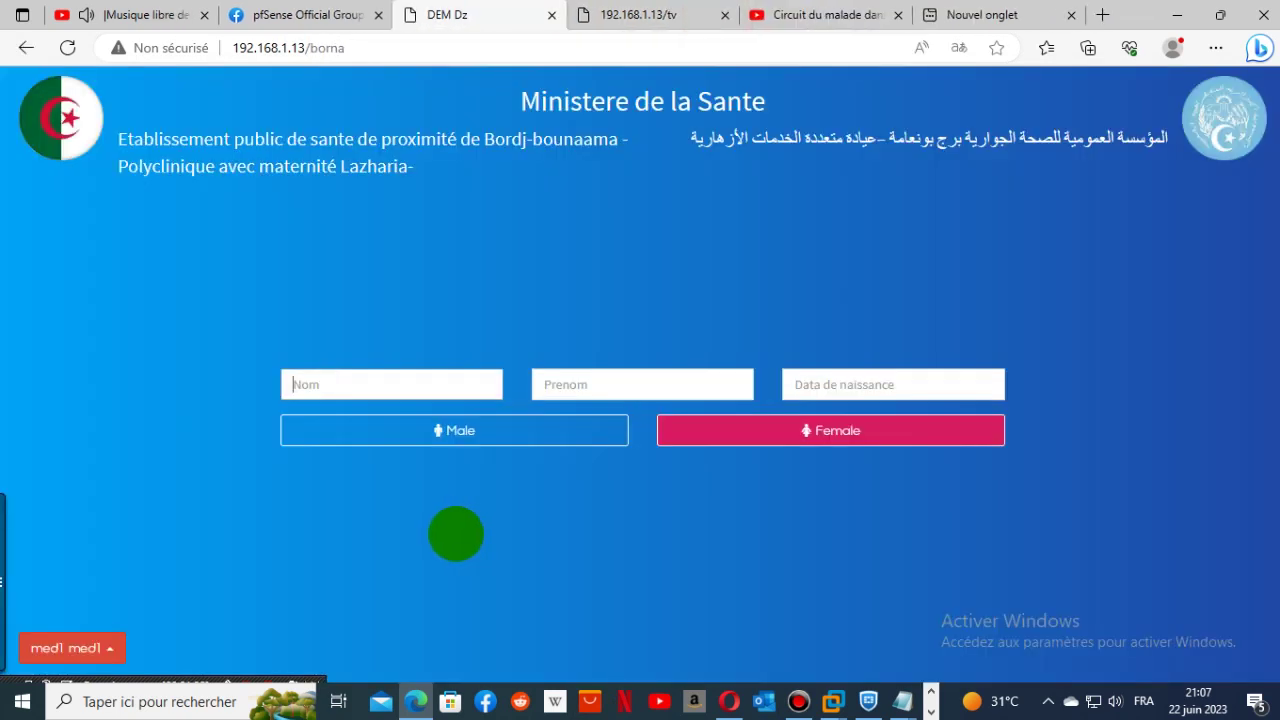
- Empty the waiting list again and acknowledge the success message
{"action": "left_click", "coordinate": [100, 645]}
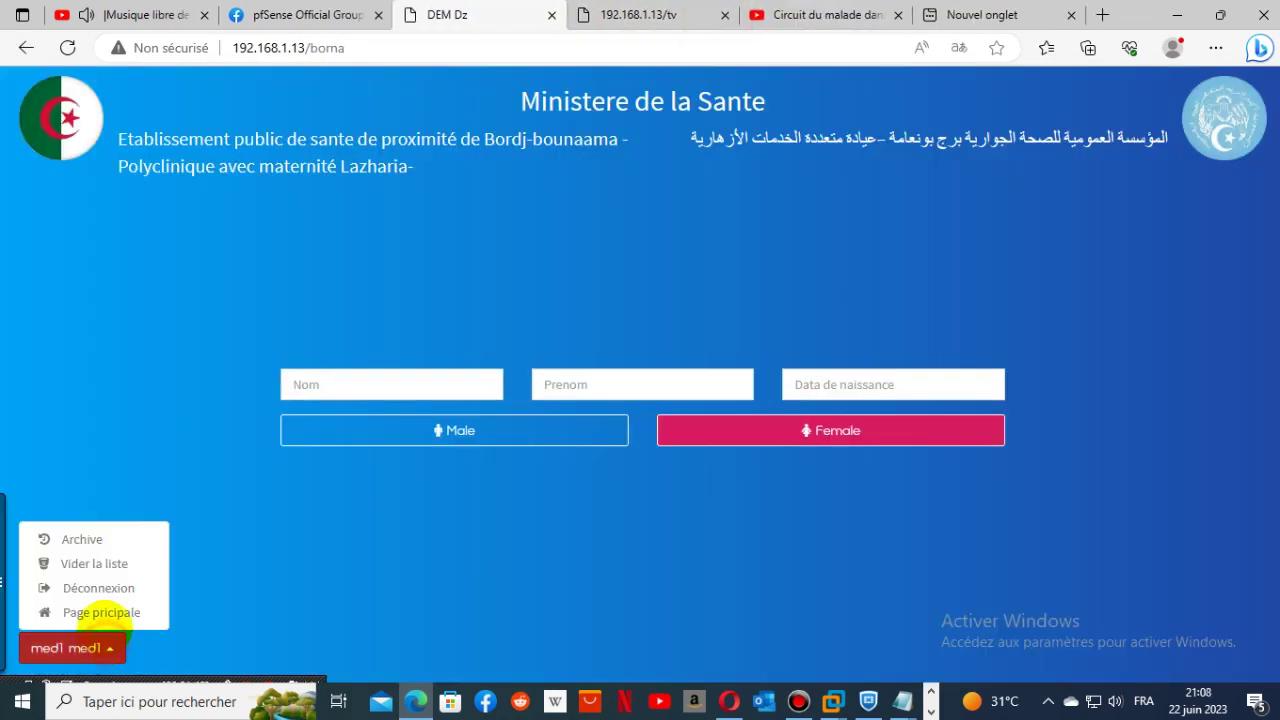
{"action": "left_click", "coordinate": [94, 562]}
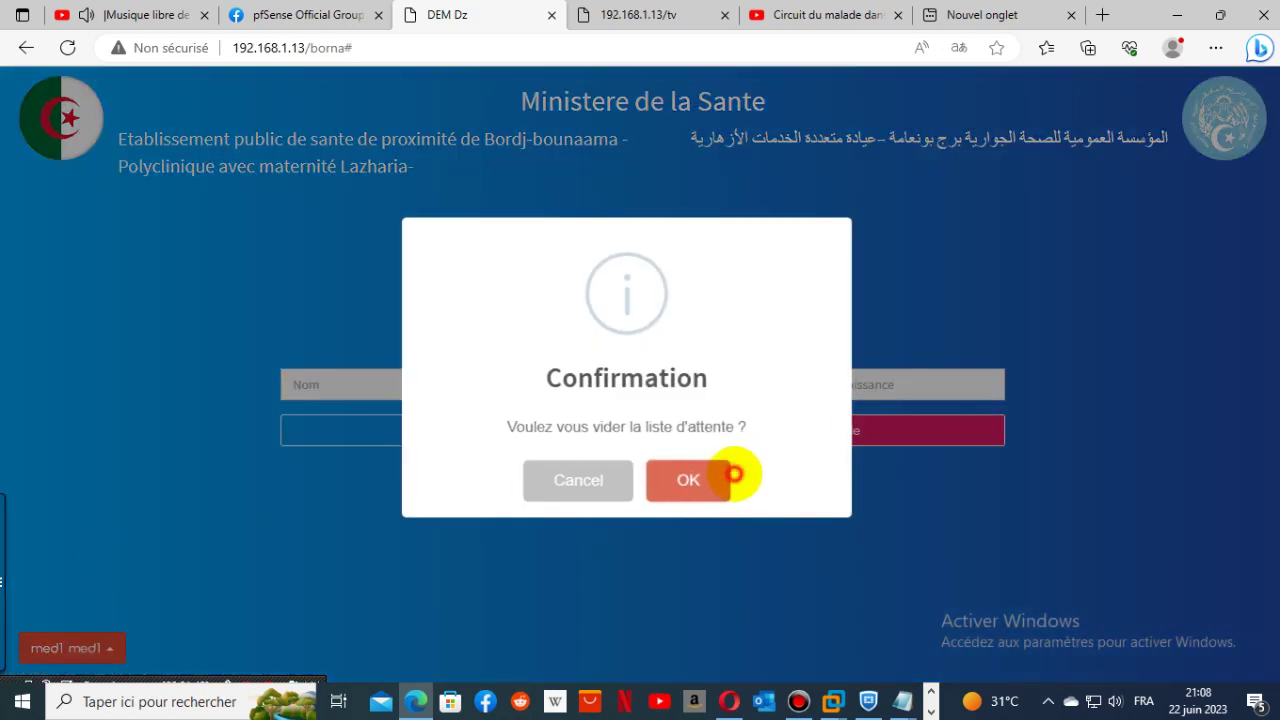
{"action": "left_click", "coordinate": [728, 474]}
{"action": "left_click", "coordinate": [626, 476]}
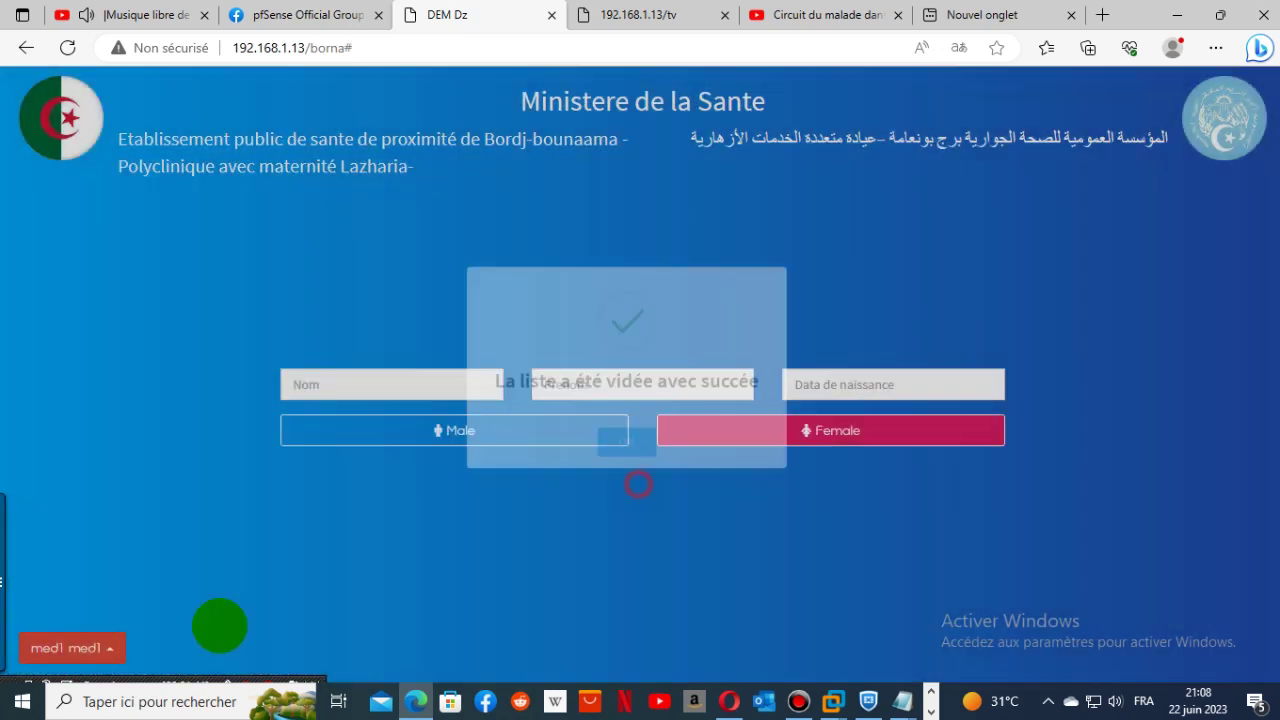
- In the Archive, check general, salle de soins, lab and maternal-child protection queues and the TV page
{"action": "left_click", "coordinate": [115, 650]}
{"action": "left_click", "coordinate": [100, 537]}
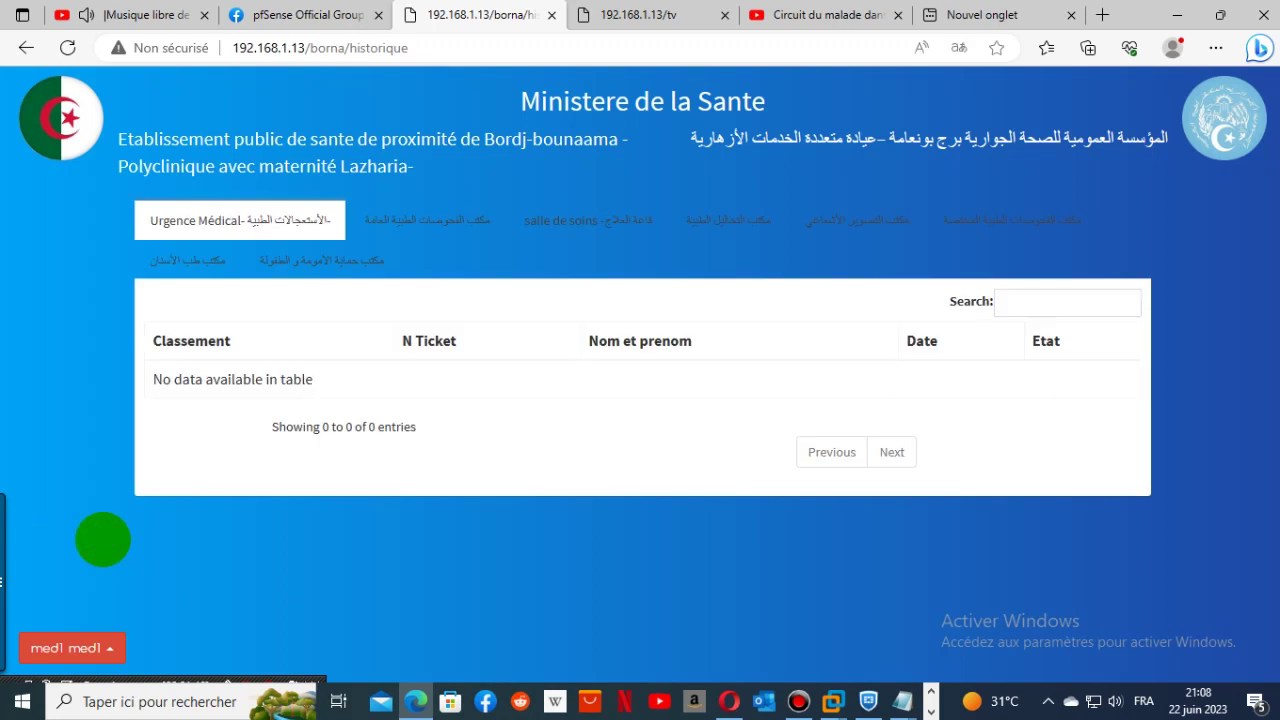
{"action": "left_click", "coordinate": [428, 220]}
{"action": "left_click", "coordinate": [588, 220]}
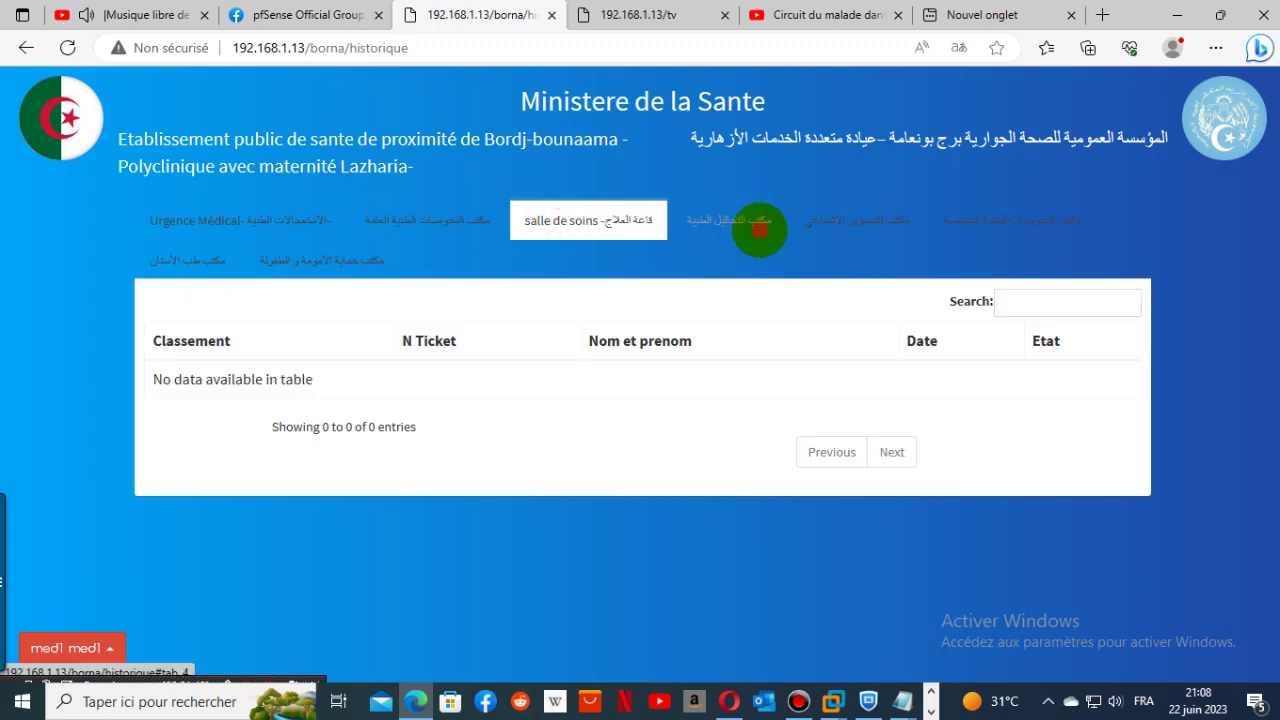
{"action": "left_click", "coordinate": [728, 220]}
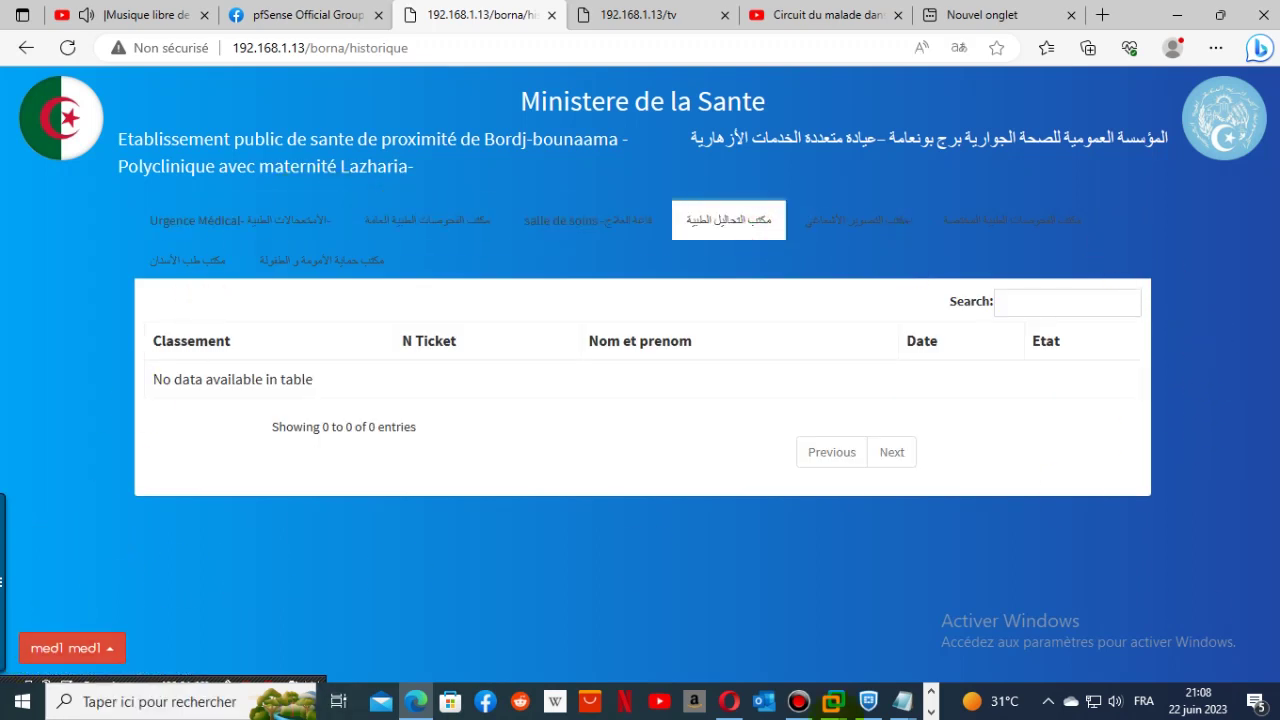
{"action": "left_click", "coordinate": [262, 254]}
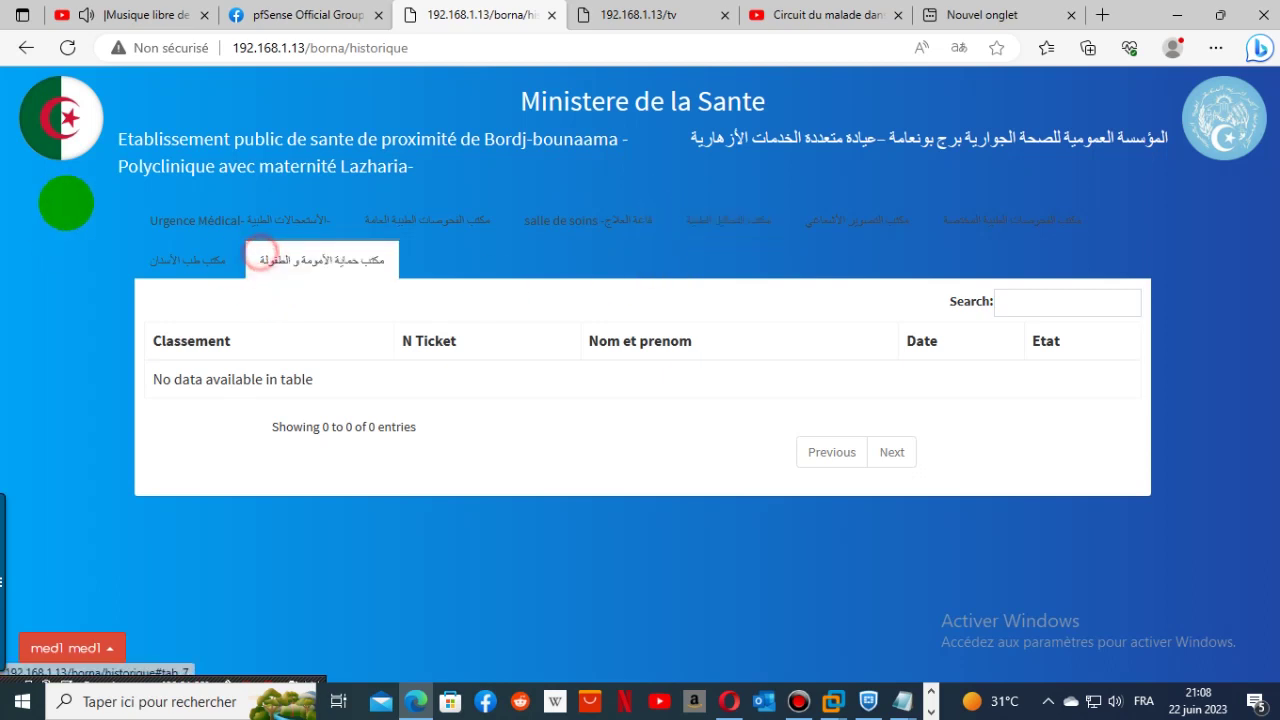
{"action": "left_click_drag", "start_coordinate": [262, 254], "coordinate": [450, 702]}
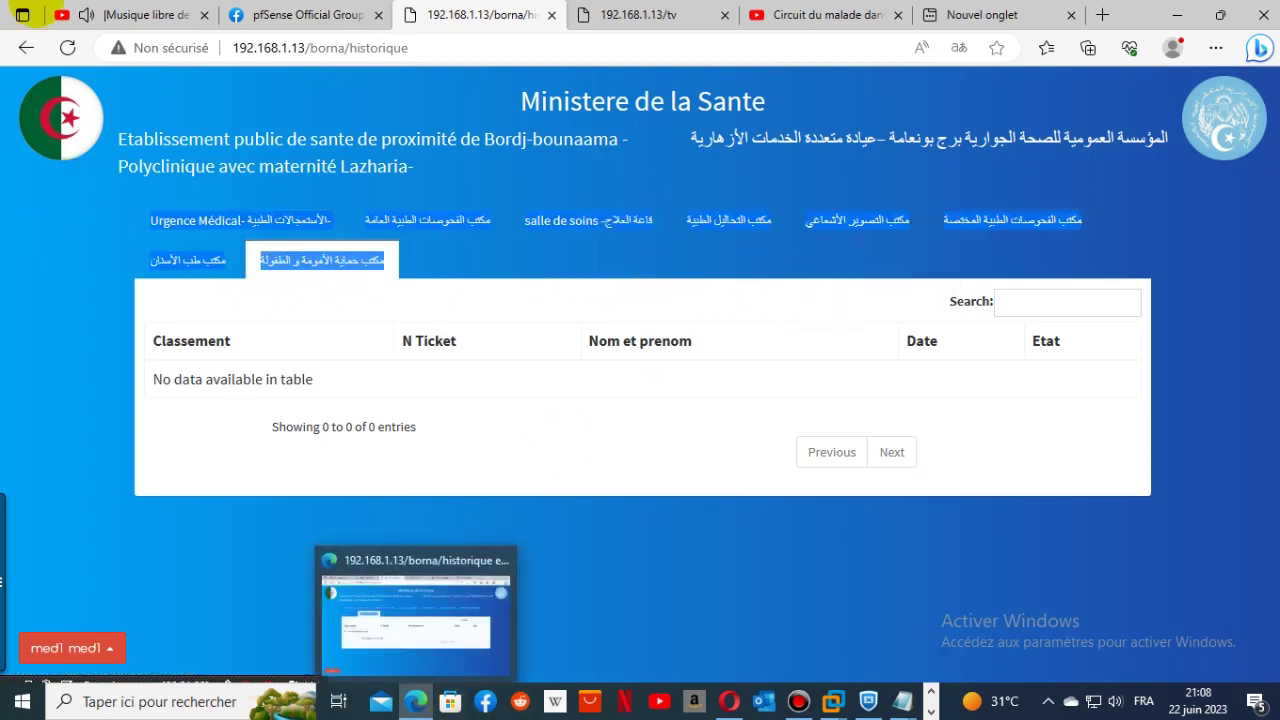
{"action": "left_click", "coordinate": [640, 14]}
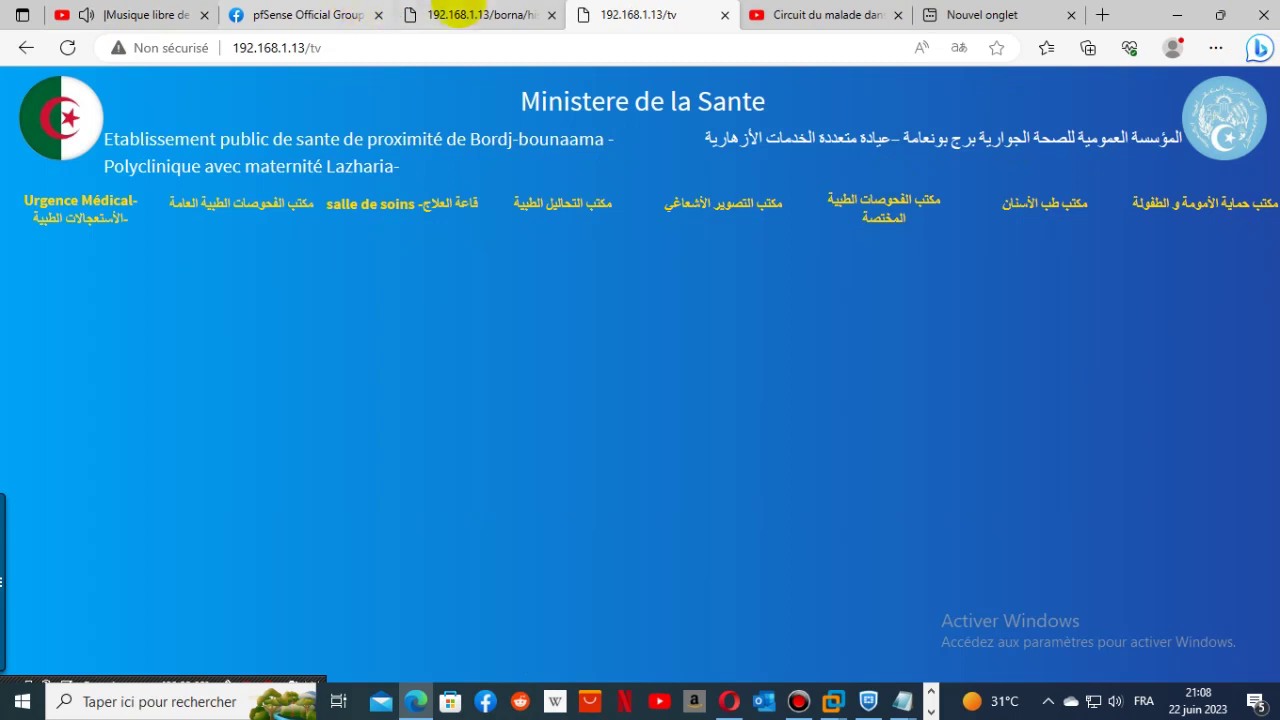
{"action": "left_click", "coordinate": [452, 14]}
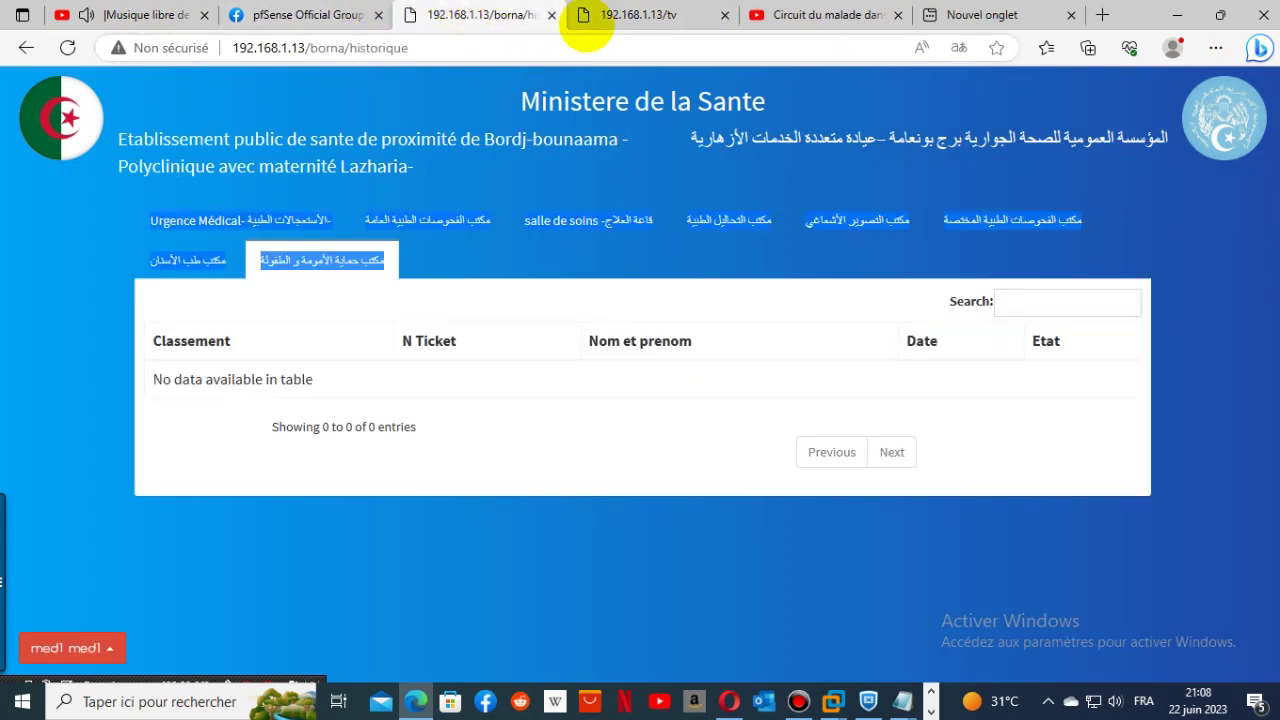
{"action": "mouse_move", "coordinate": [590, 22]}
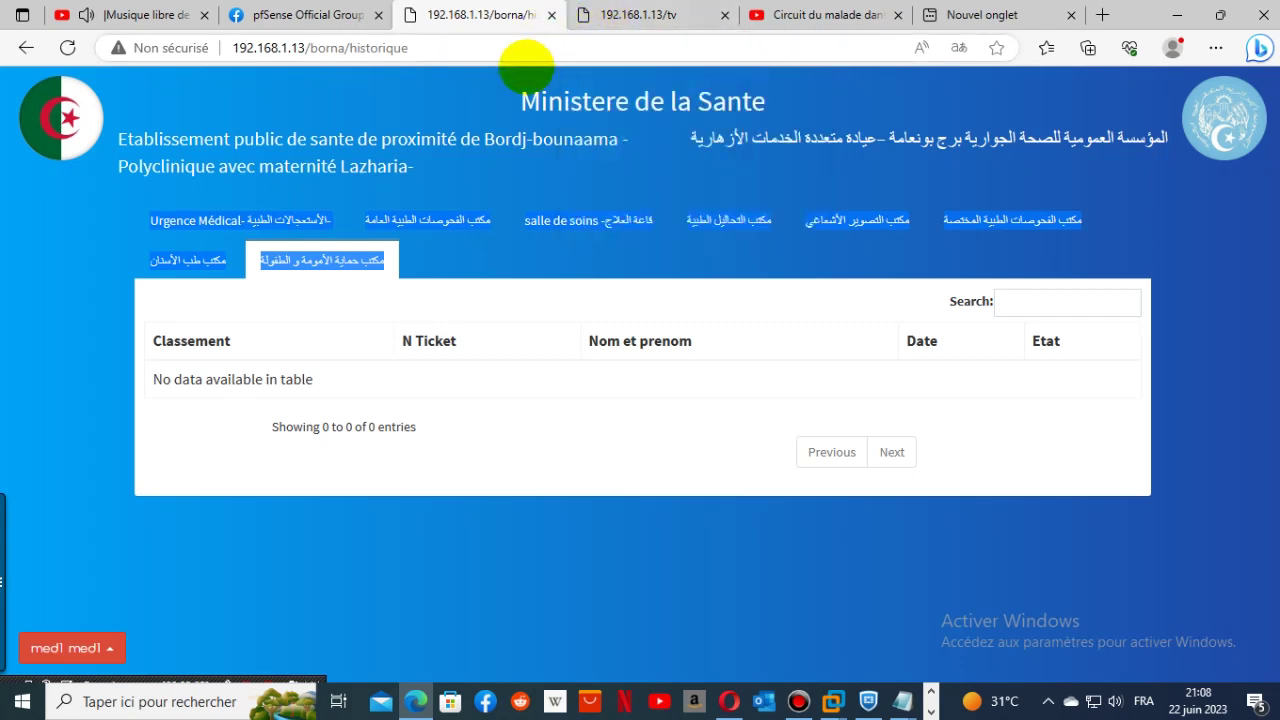
- Log out of the med1 account to reach the login page
{"action": "left_click", "coordinate": [498, 50]}
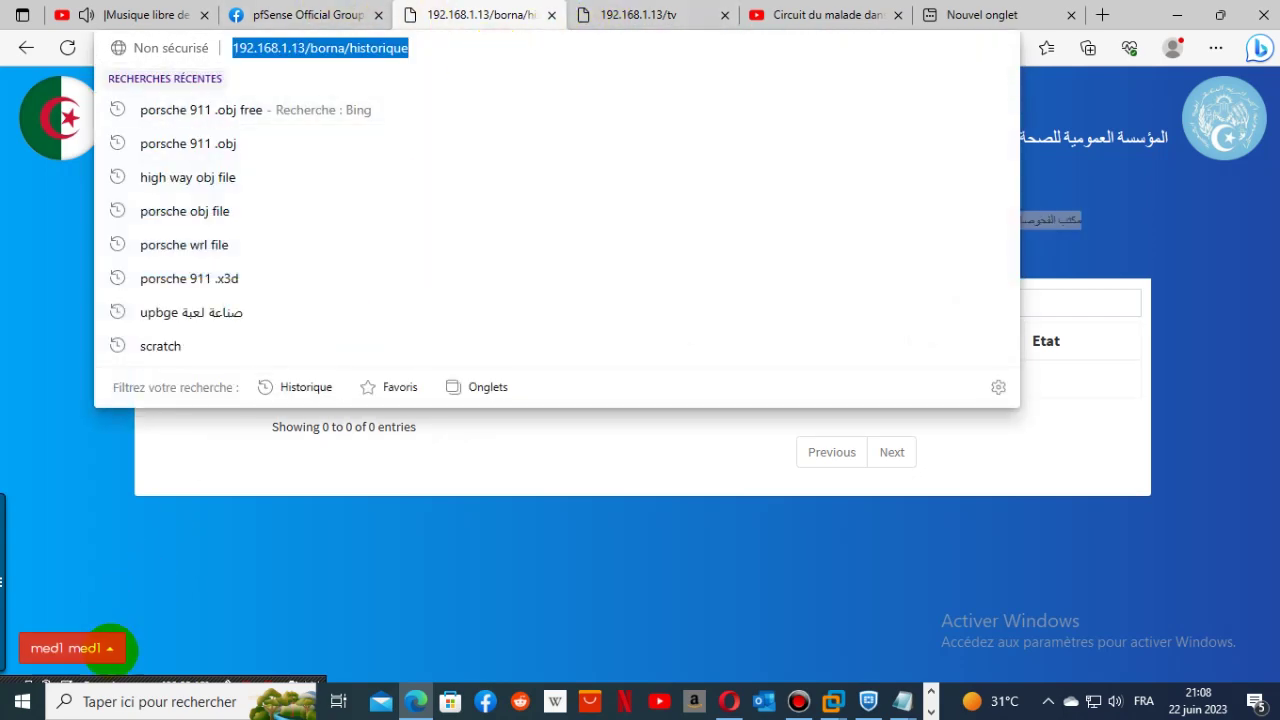
{"action": "left_click", "coordinate": [105, 645]}
{"action": "left_click", "coordinate": [120, 598]}
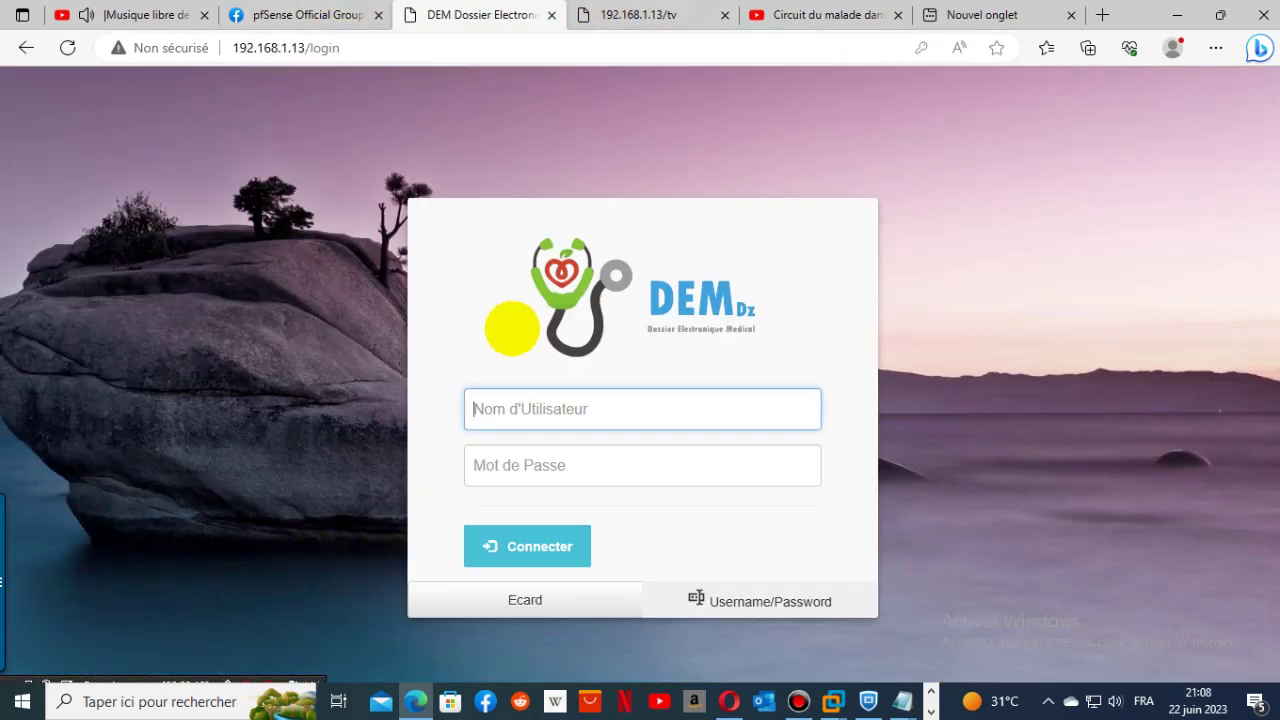
- Sign in as the BE1 entry-office account with its saved password
{"action": "left_click", "coordinate": [608, 404]}
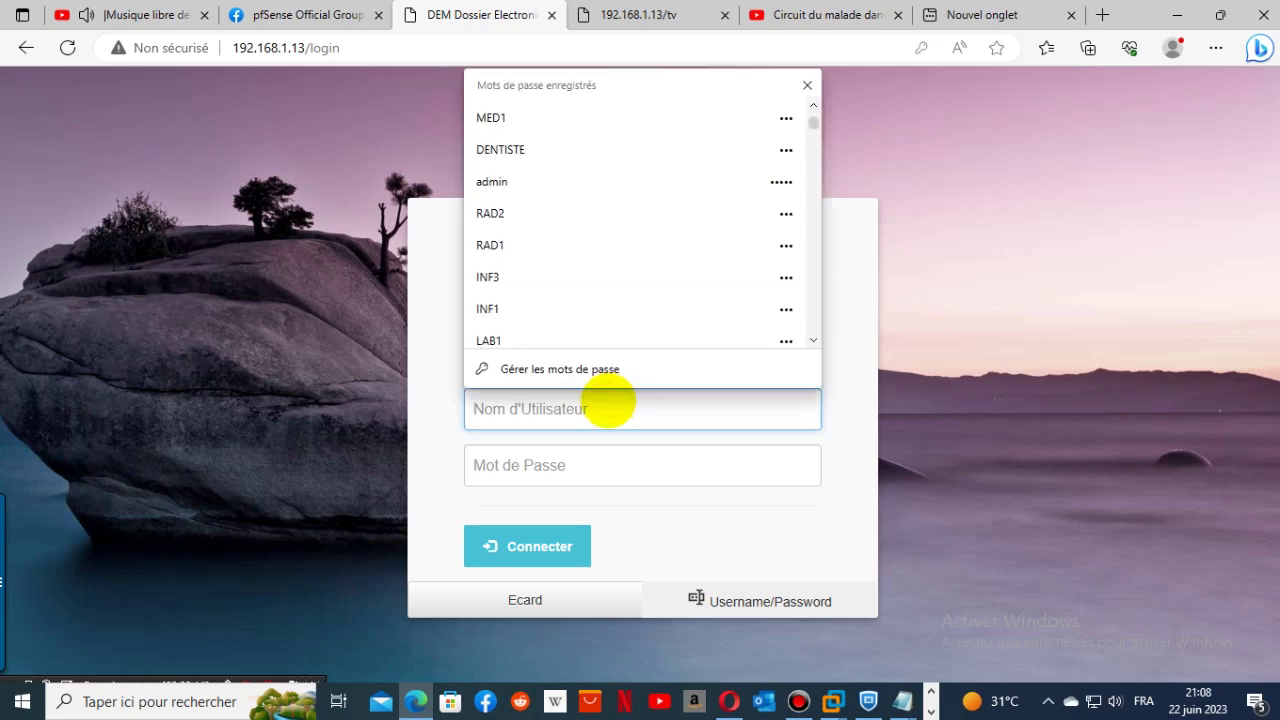
{"action": "type", "text": "BE"}
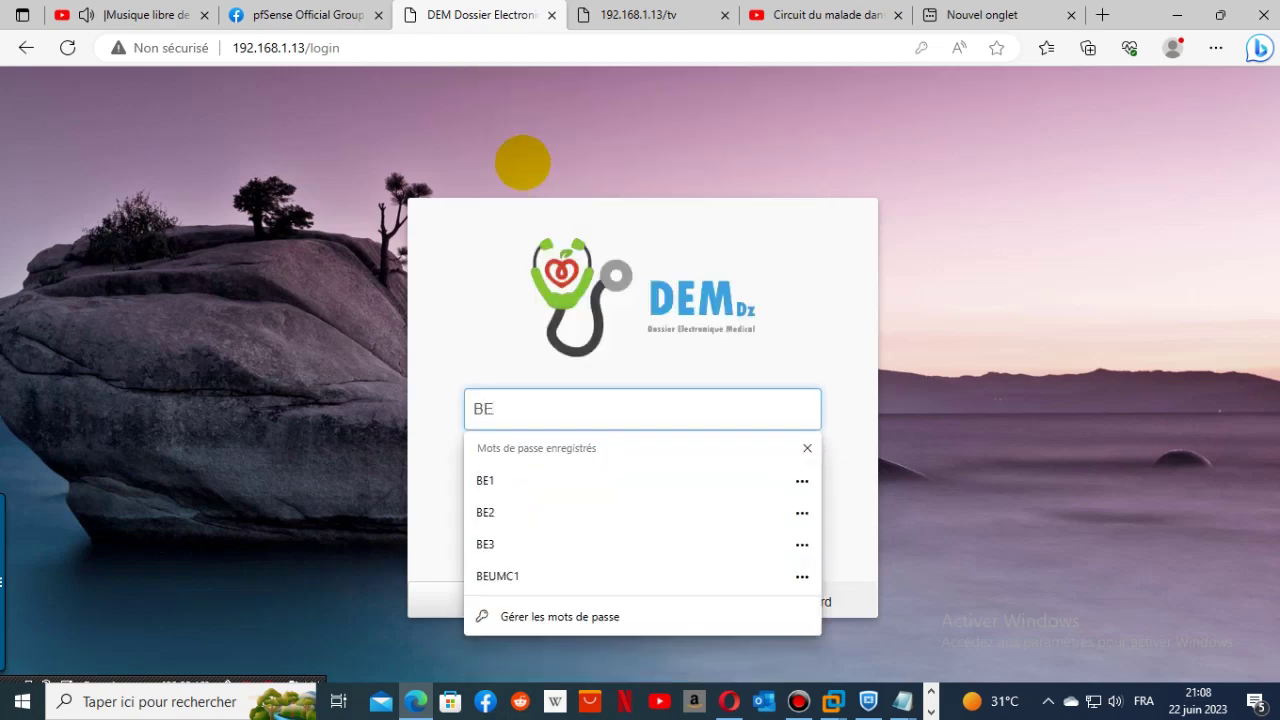
{"action": "type", "text": "1"}
{"action": "left_click", "coordinate": [545, 255]}
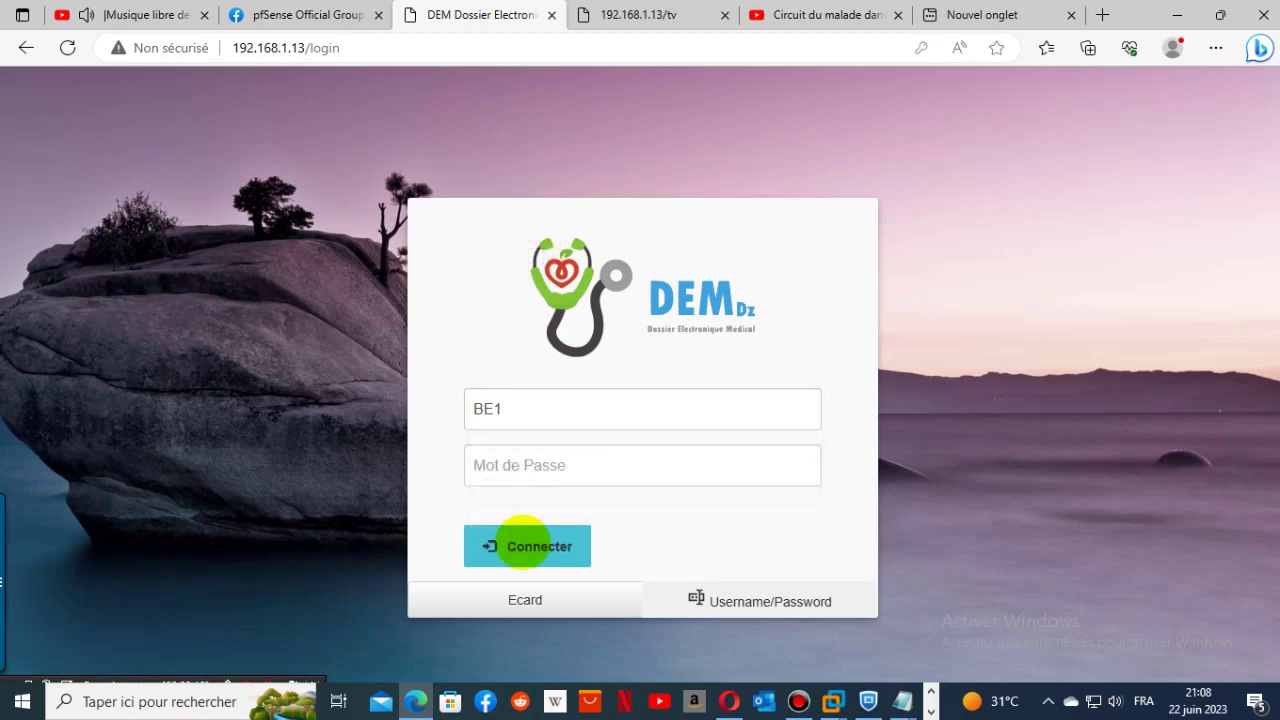
{"action": "left_click", "coordinate": [545, 470]}
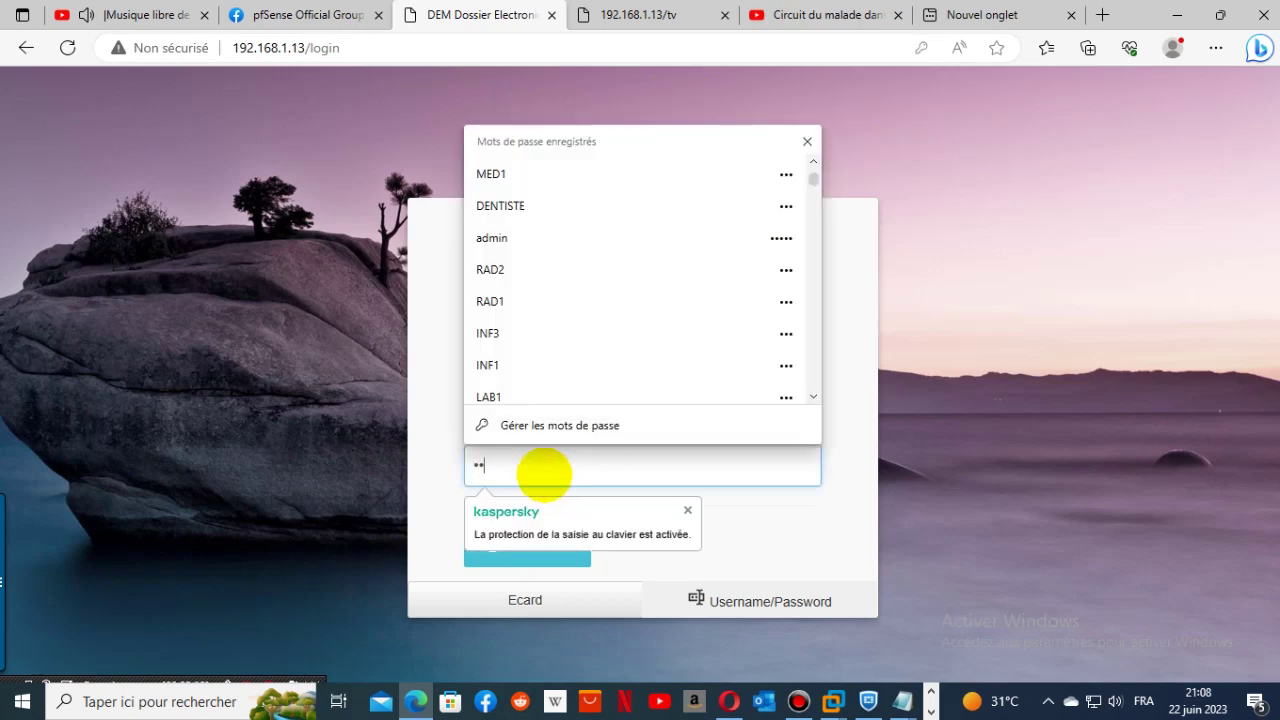
{"action": "left_click", "coordinate": [838, 574]}
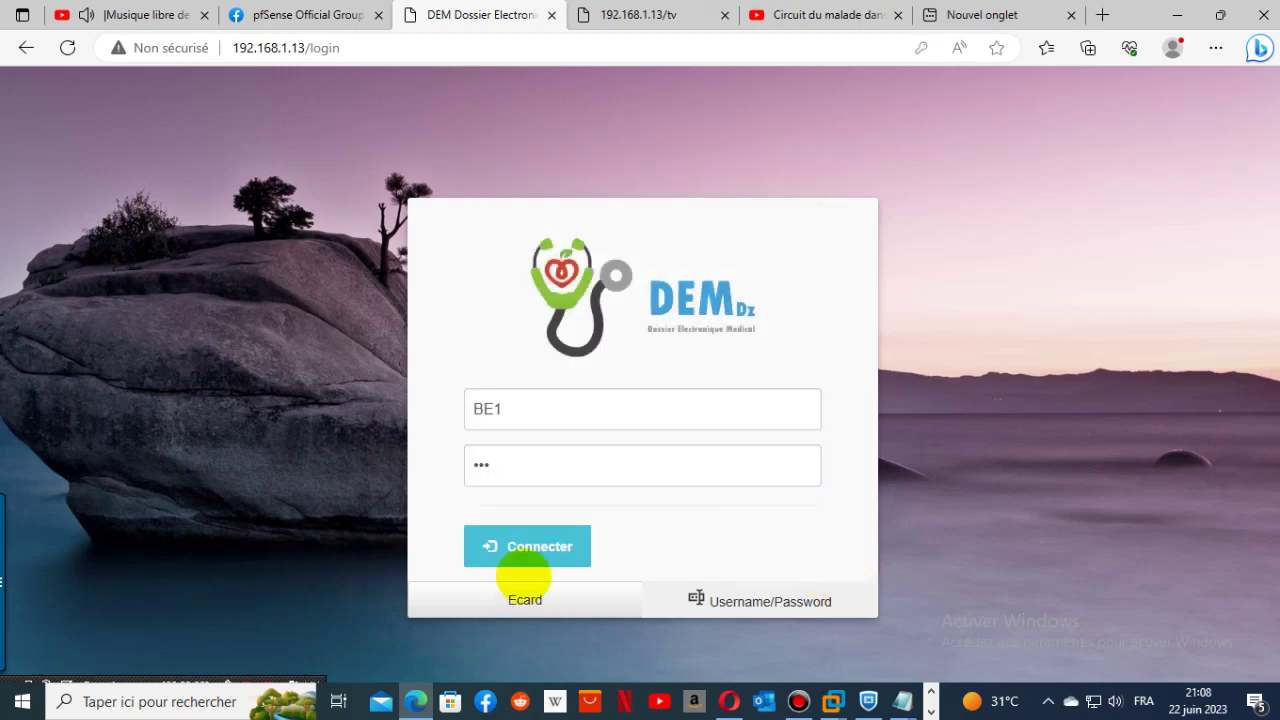
{"action": "left_click", "coordinate": [520, 548]}
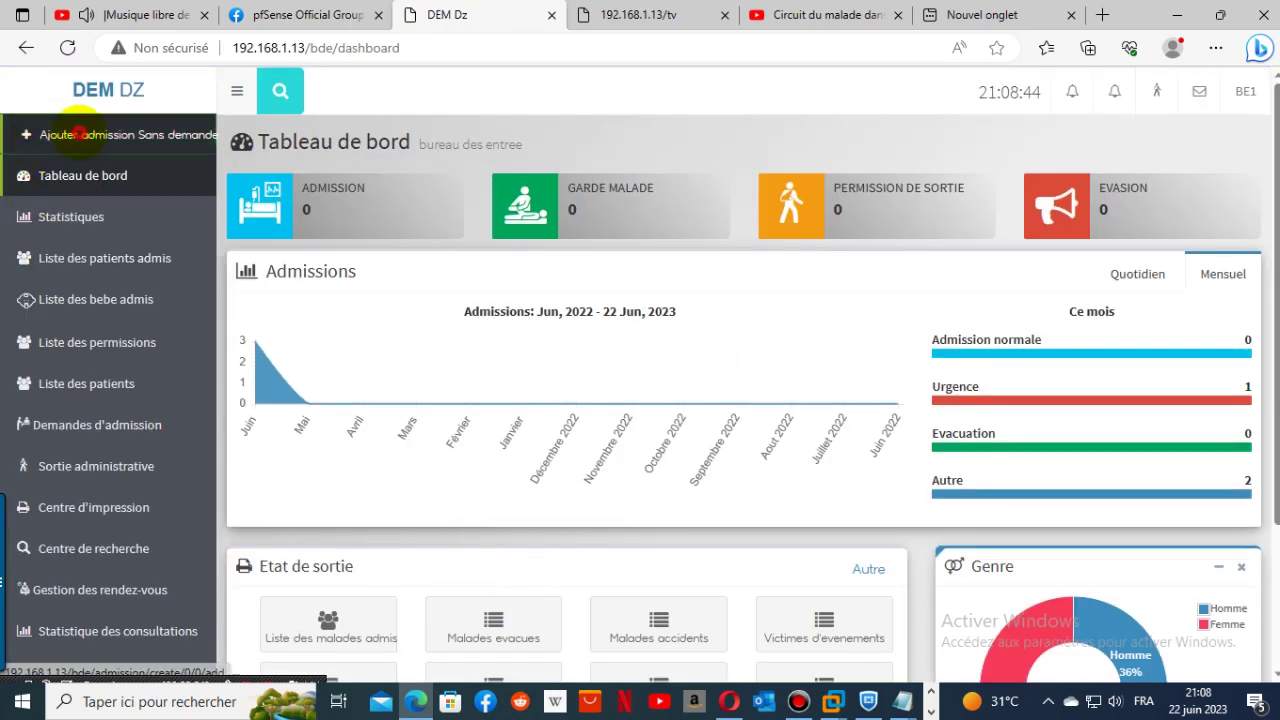
- Start a new admission with the entry-office user as doctor and admission type Maternite
{"action": "left_click", "coordinate": [115, 130]}
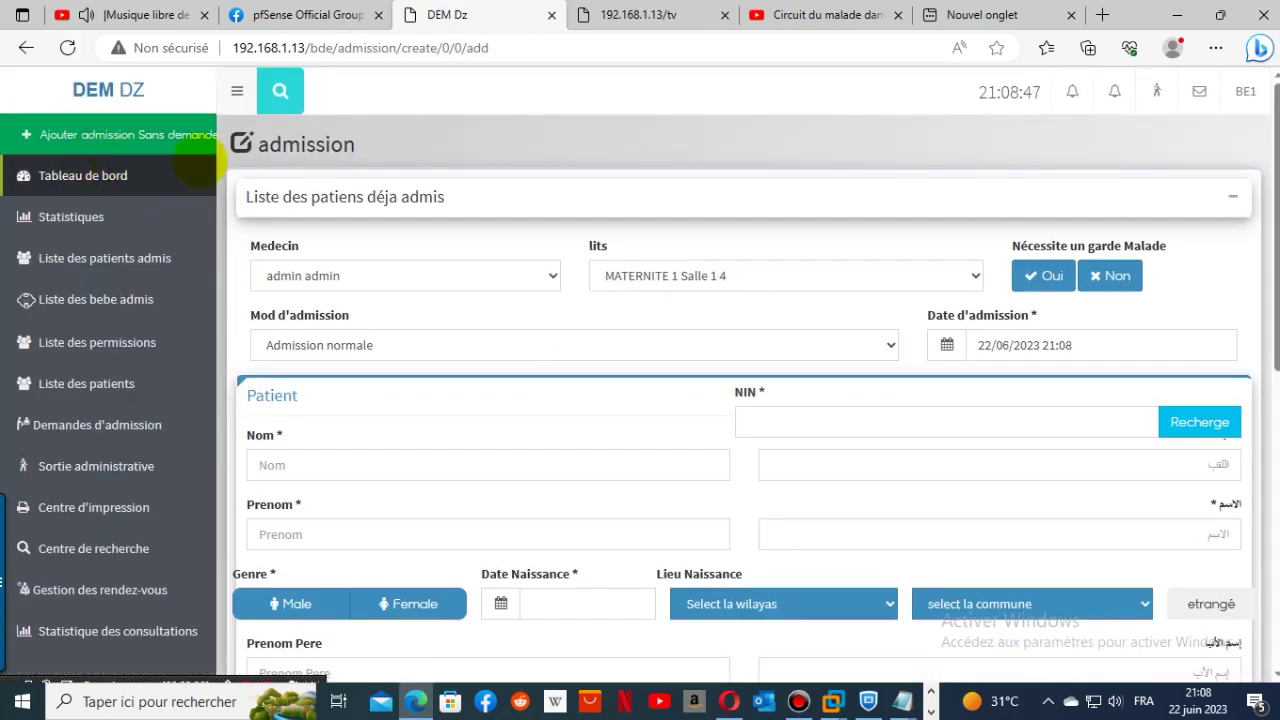
{"action": "left_click", "coordinate": [1043, 277]}
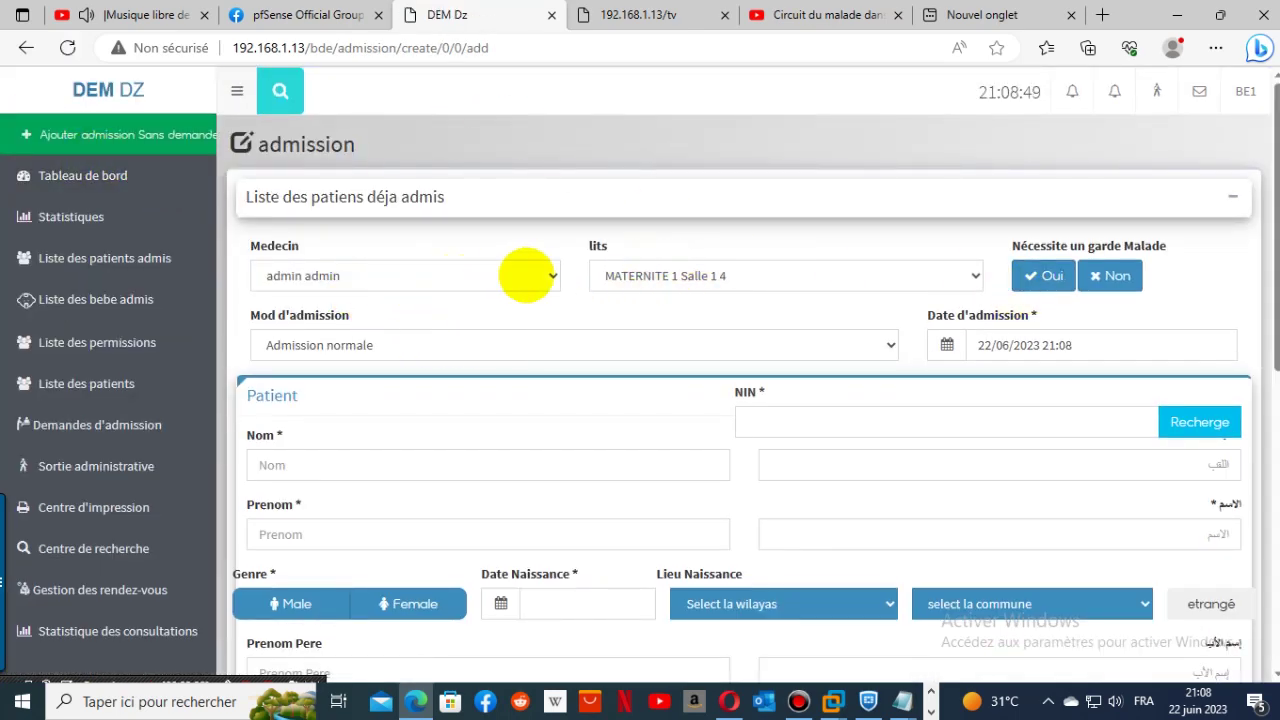
{"action": "left_click", "coordinate": [500, 272]}
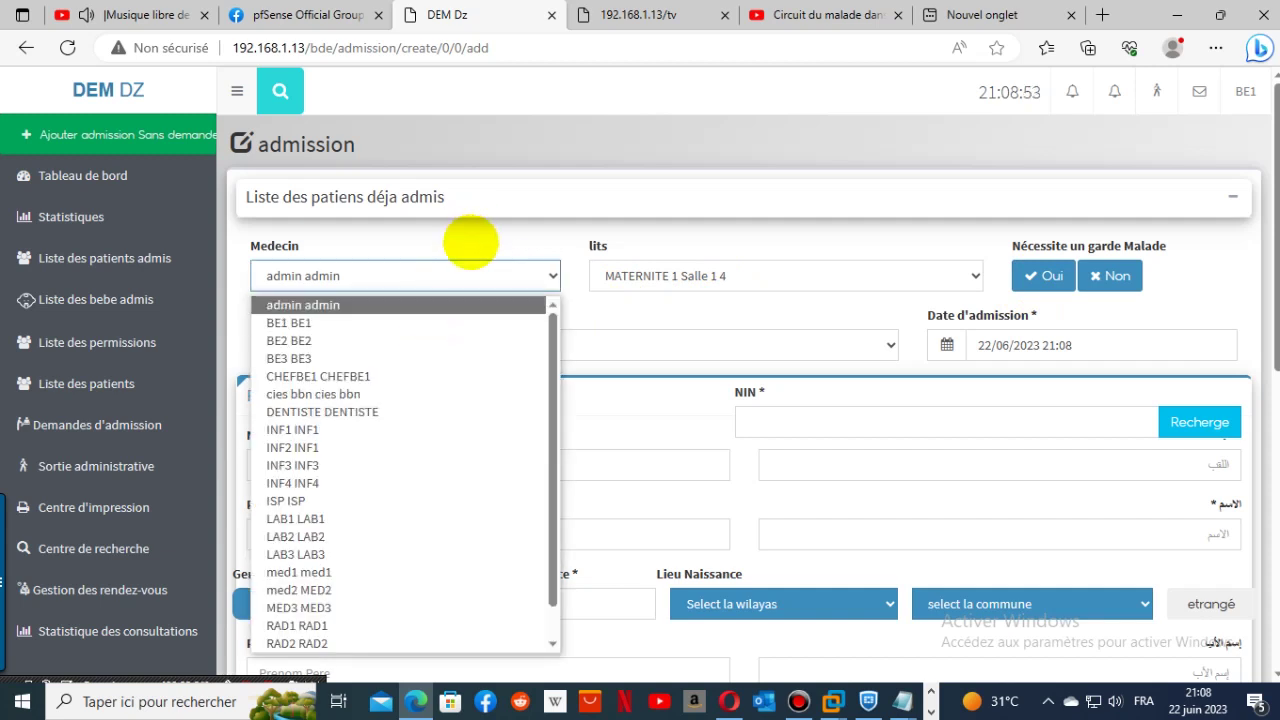
{"action": "left_click", "coordinate": [470, 242]}
{"action": "left_click", "coordinate": [423, 277]}
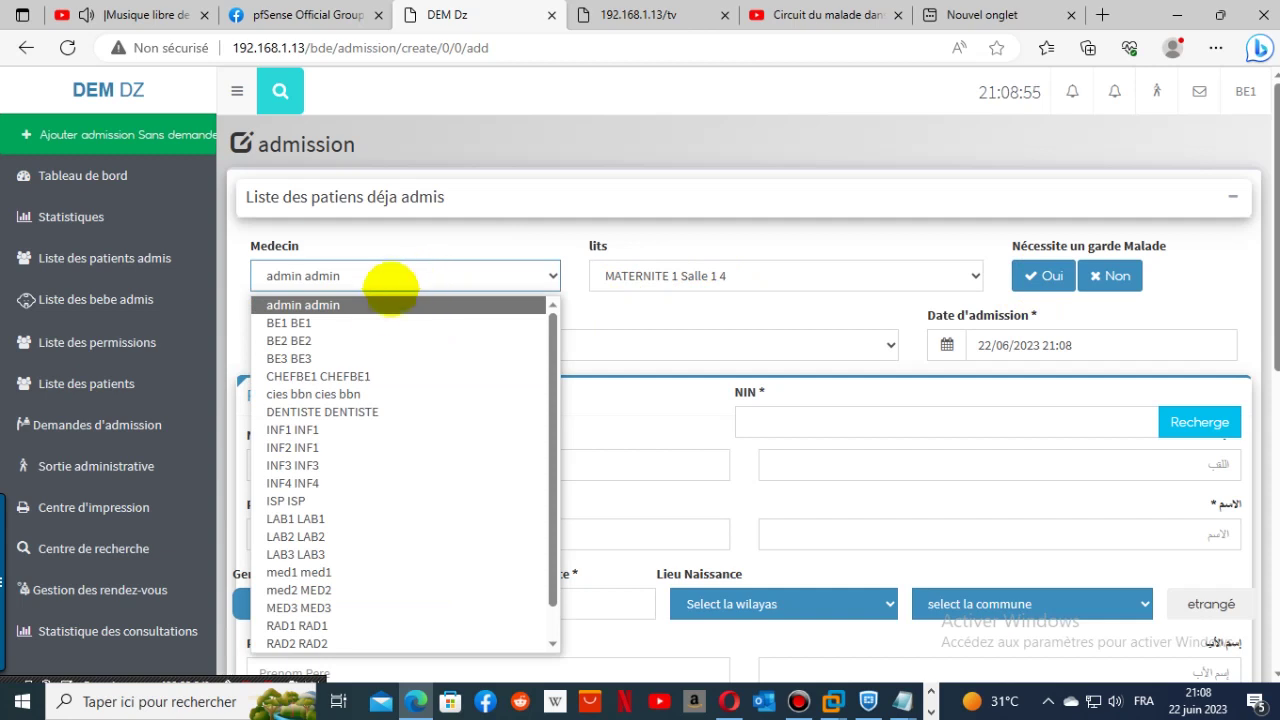
{"action": "left_click", "coordinate": [355, 322]}
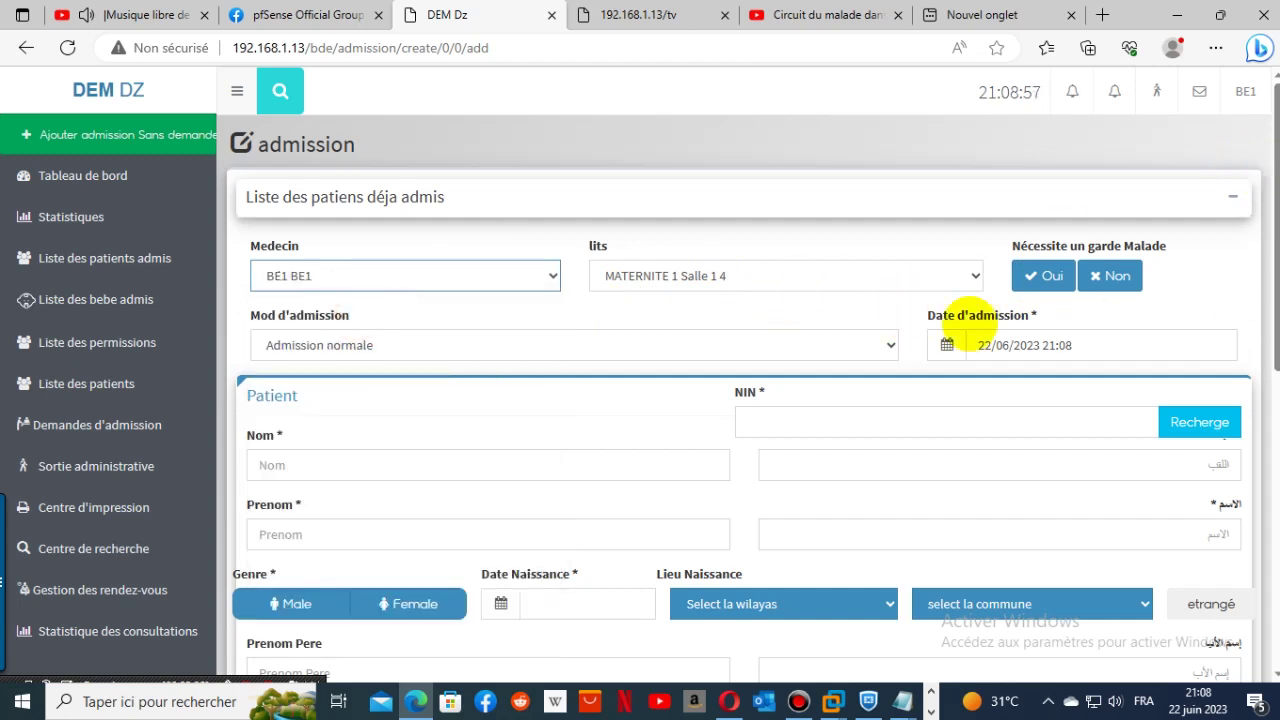
{"action": "left_click", "coordinate": [853, 285]}
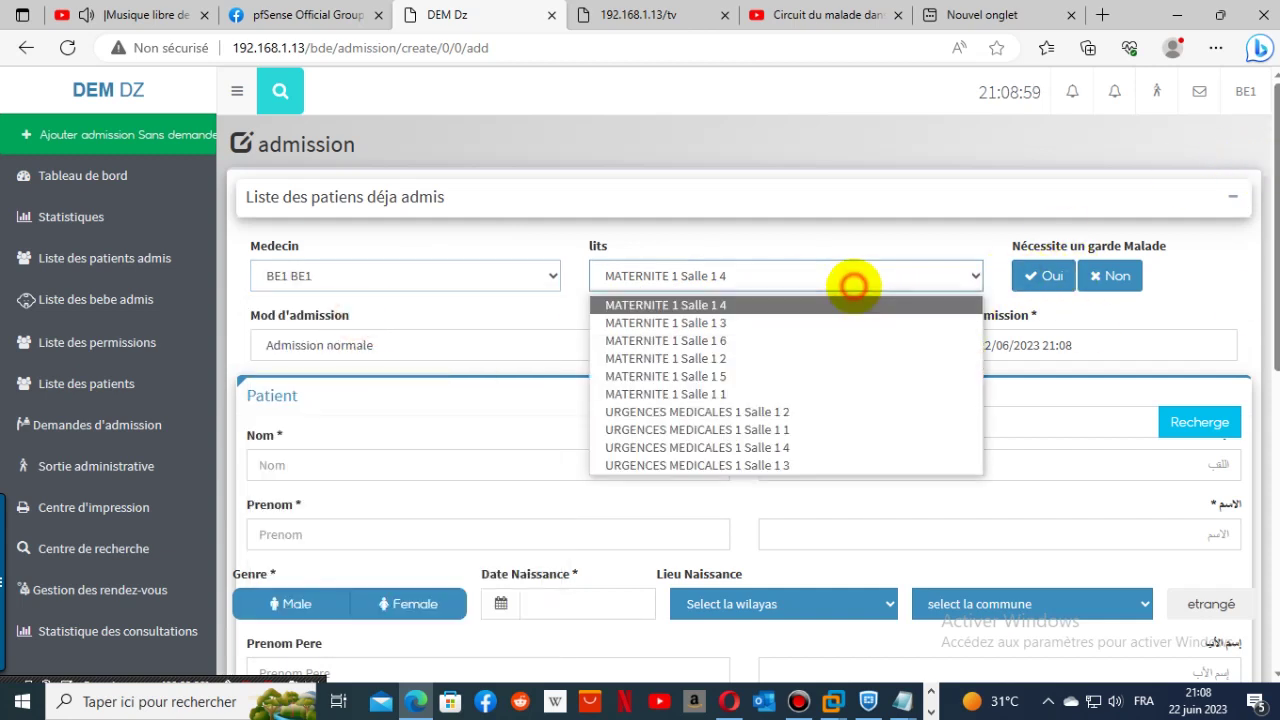
{"action": "left_click", "coordinate": [853, 285]}
{"action": "left_click", "coordinate": [577, 348]}
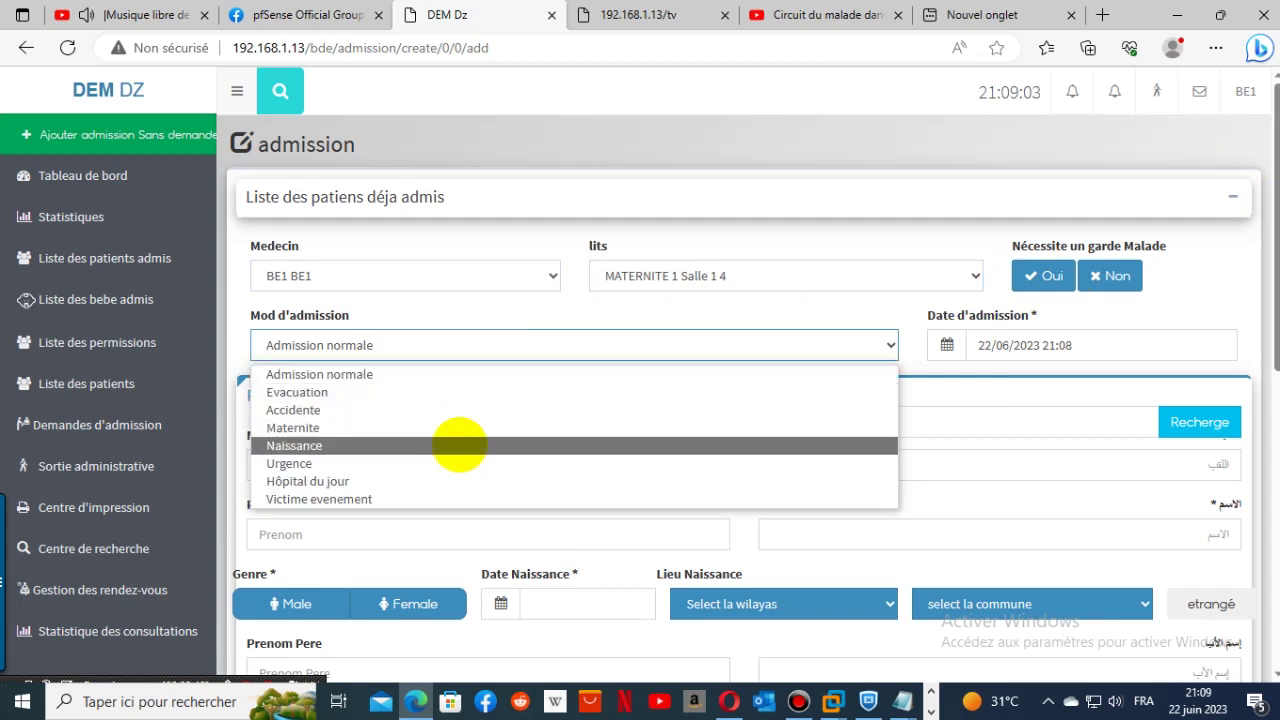
{"action": "left_click", "coordinate": [500, 427]}
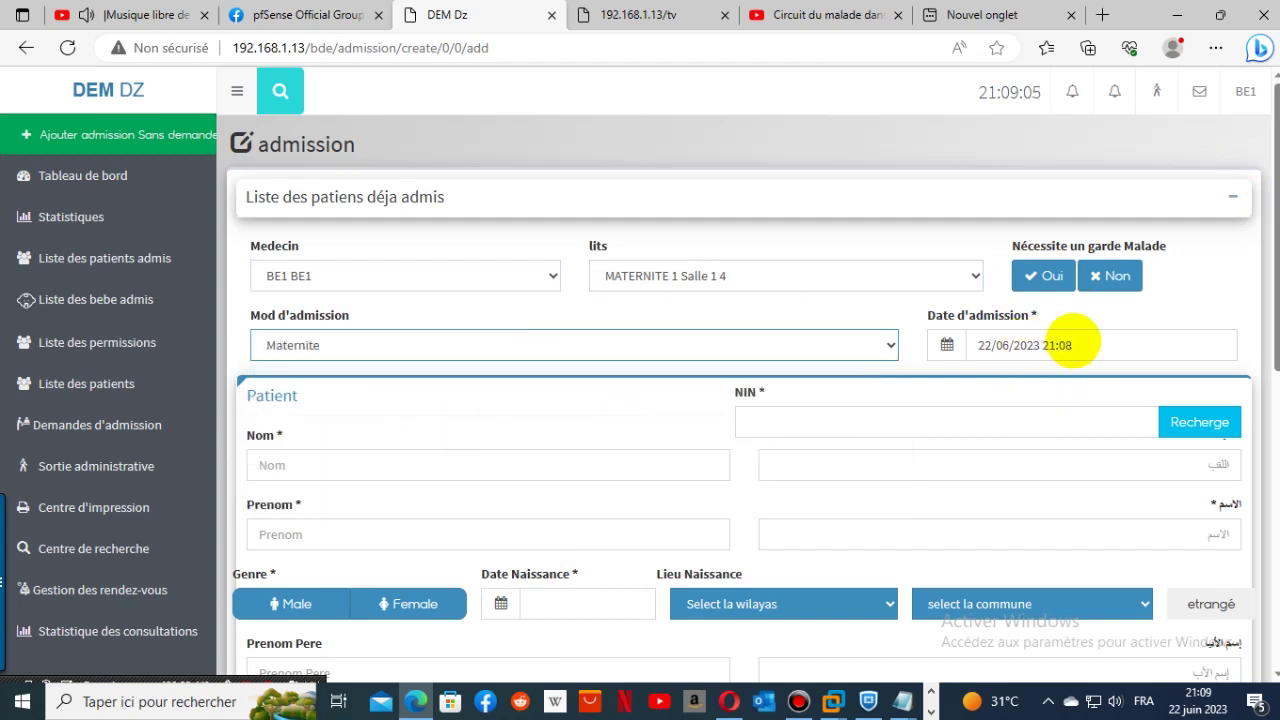
- Enter the patient's surname in Latin letters and a first attempt at the Arabic surname
{"action": "left_click", "coordinate": [465, 458]}
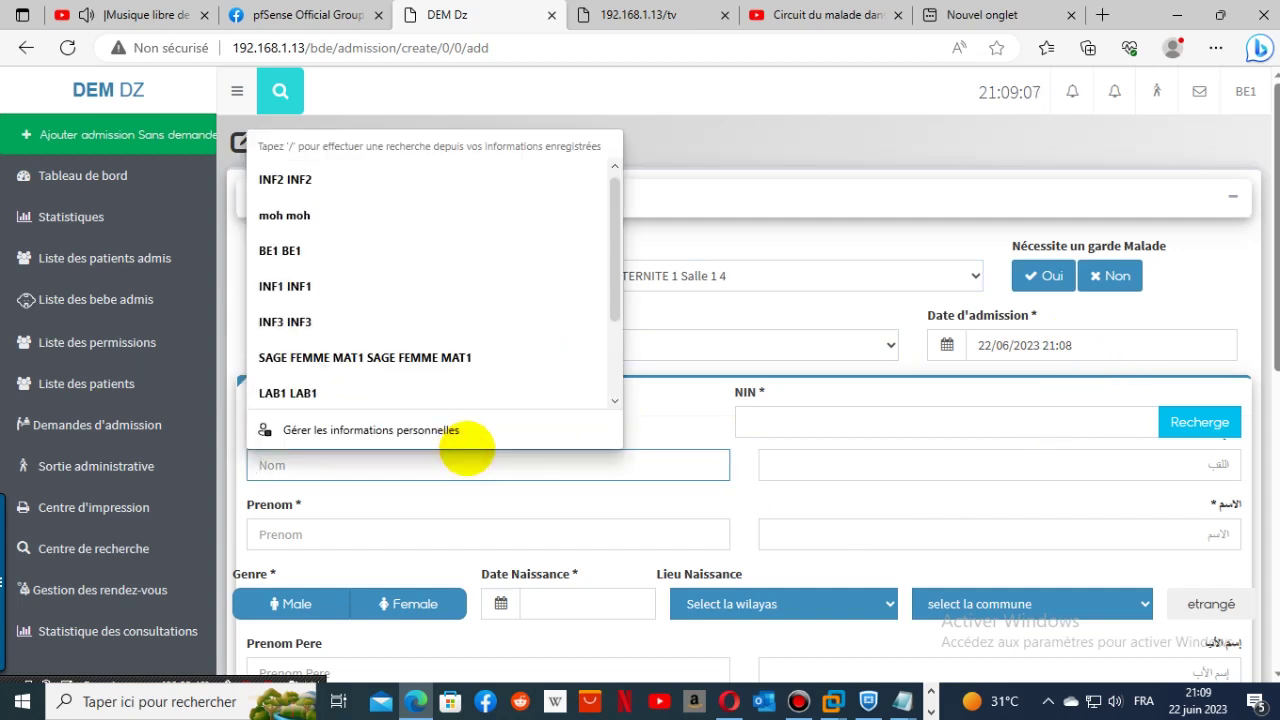
{"action": "type", "text": "MA"}
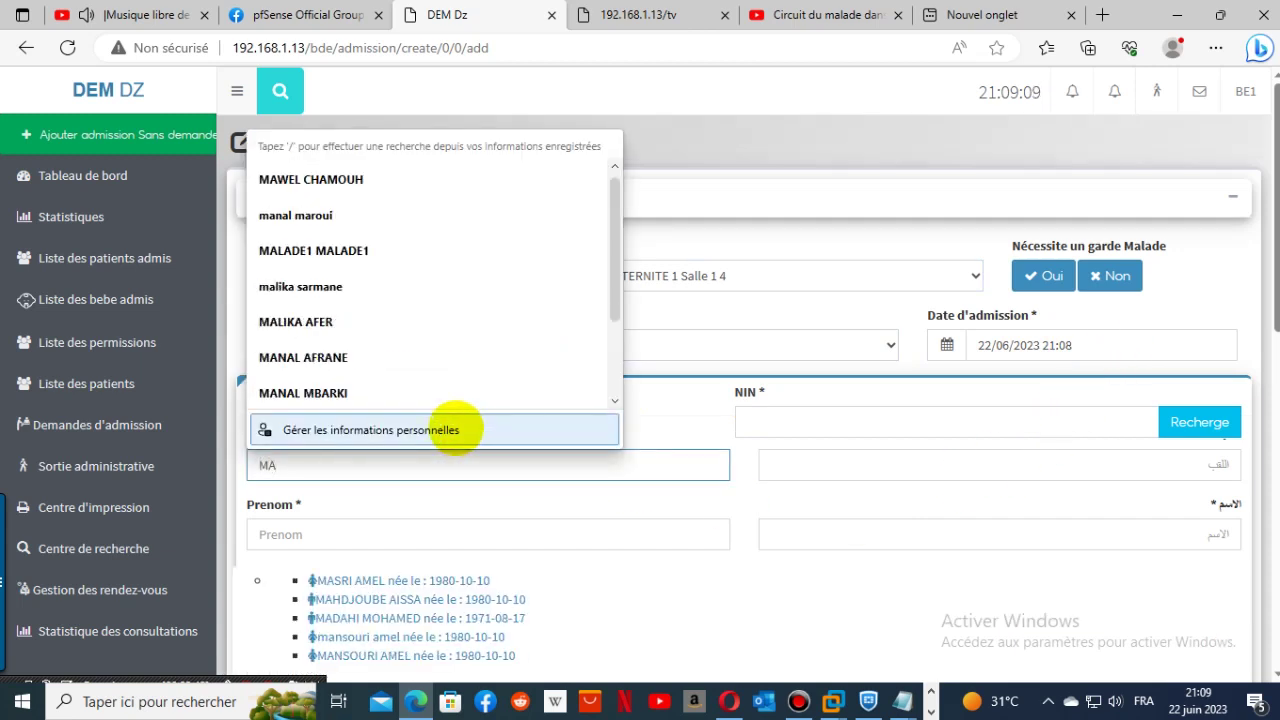
{"action": "type", "text": "DJ"}
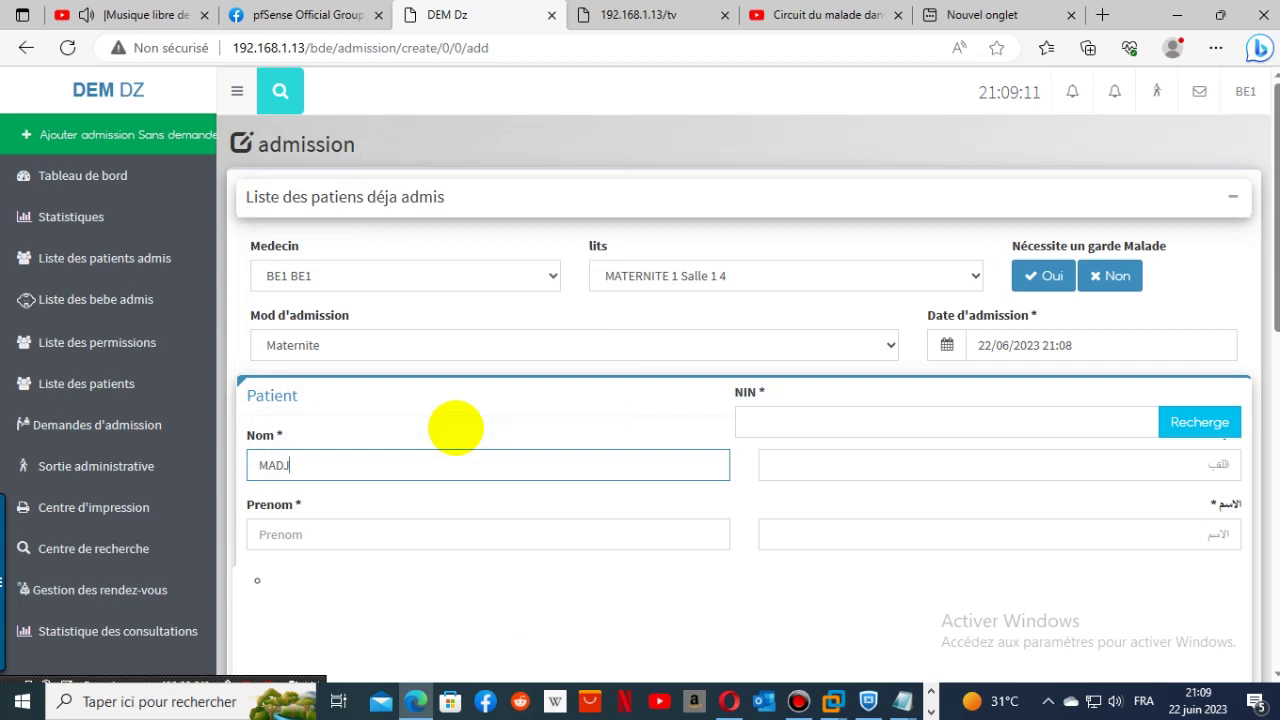
{"action": "key", "text": "BackSpace"}
{"action": "key", "text": "BackSpace"}
{"action": "key", "text": "BackSpace"}
{"action": "type", "text": "LAD"}
{"action": "left_click", "coordinate": [947, 480]}
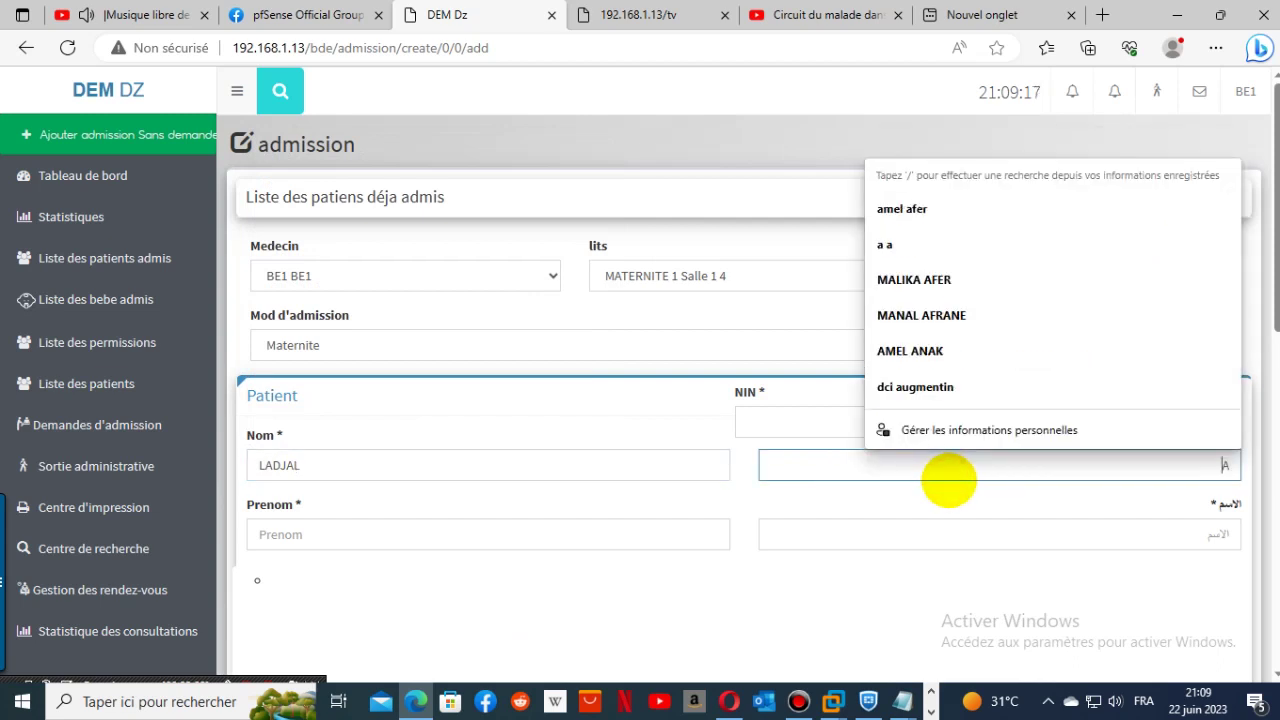
{"action": "type", "text": "ض"}
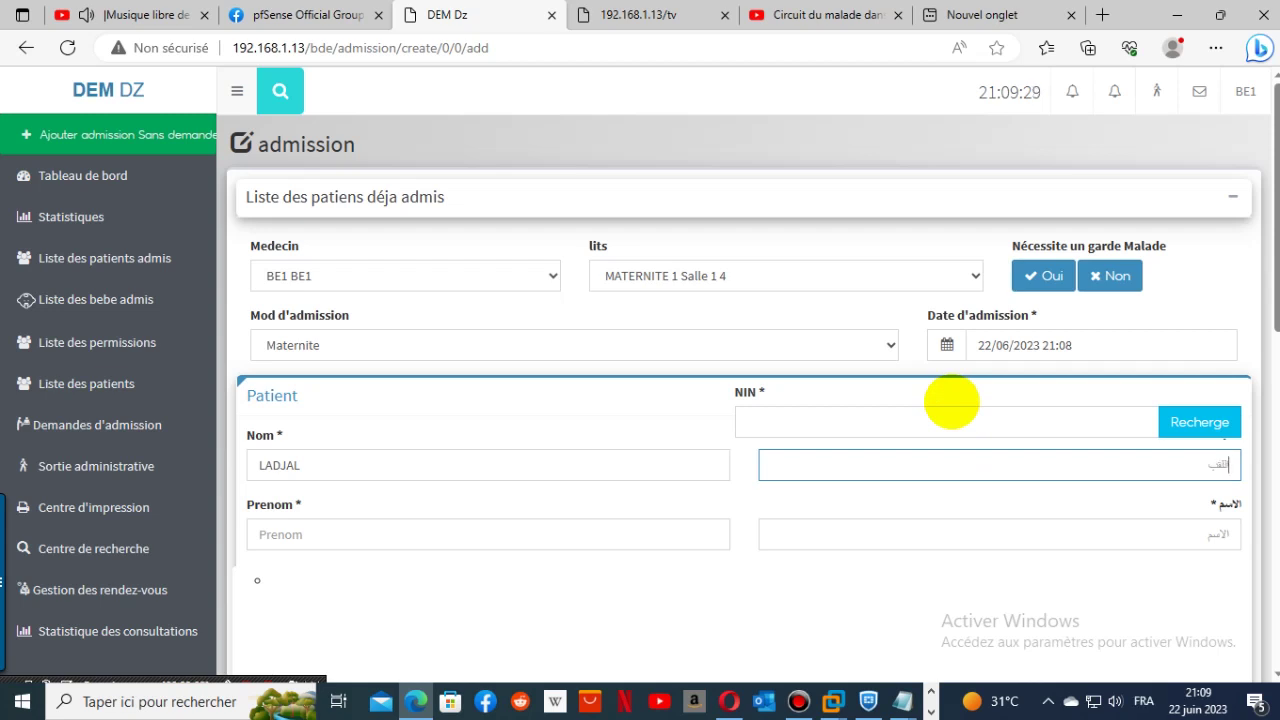
{"action": "type", "text": "ضع"}
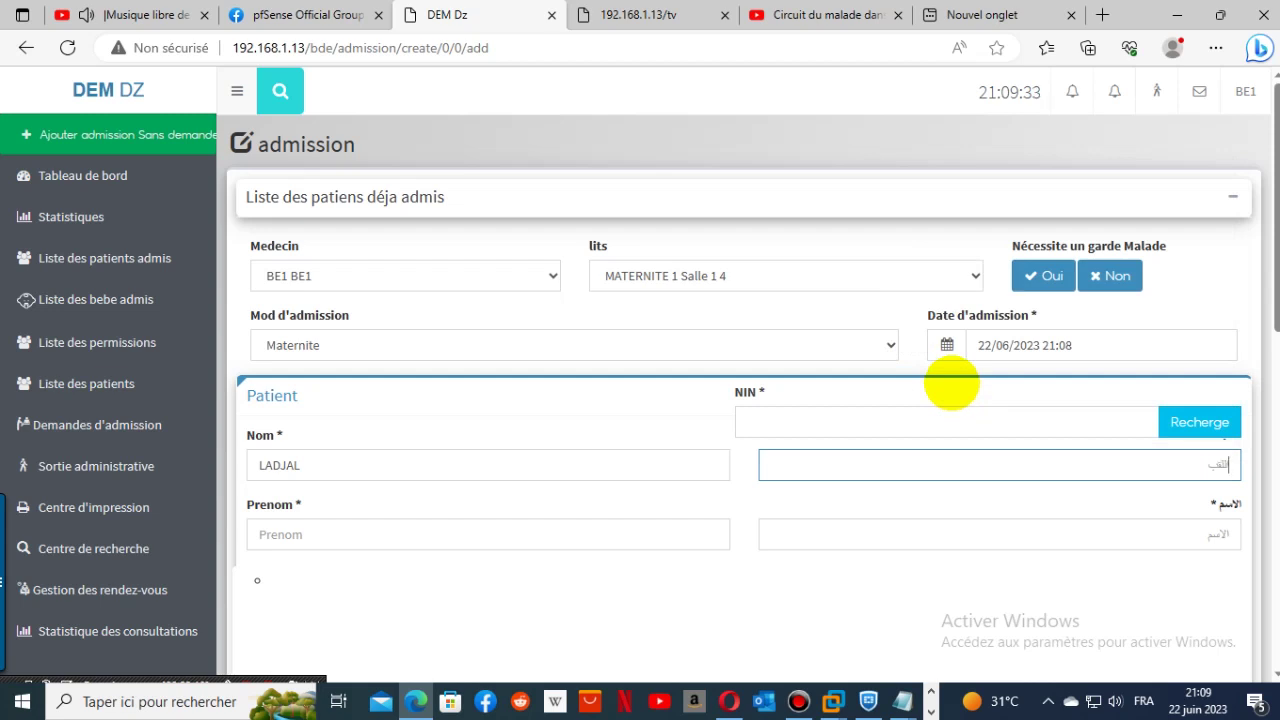
{"action": "type", "text": "ع"}
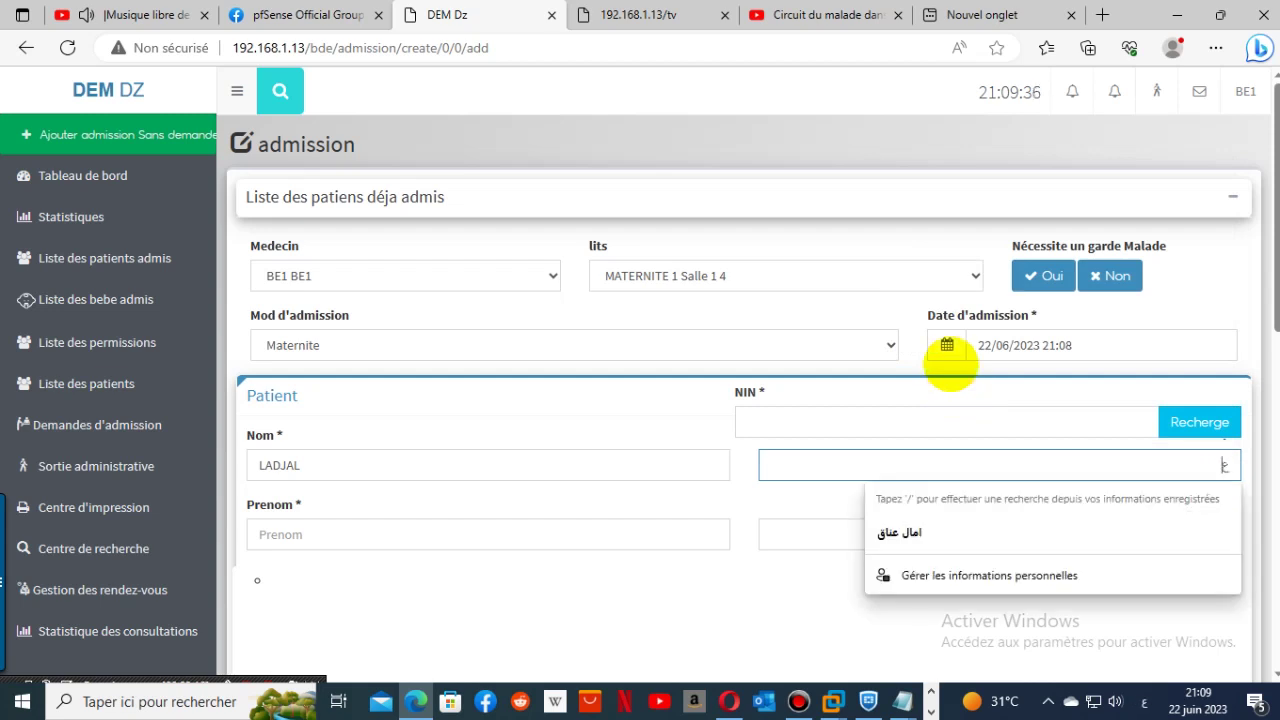
{"action": "type", "text": "اشة"}
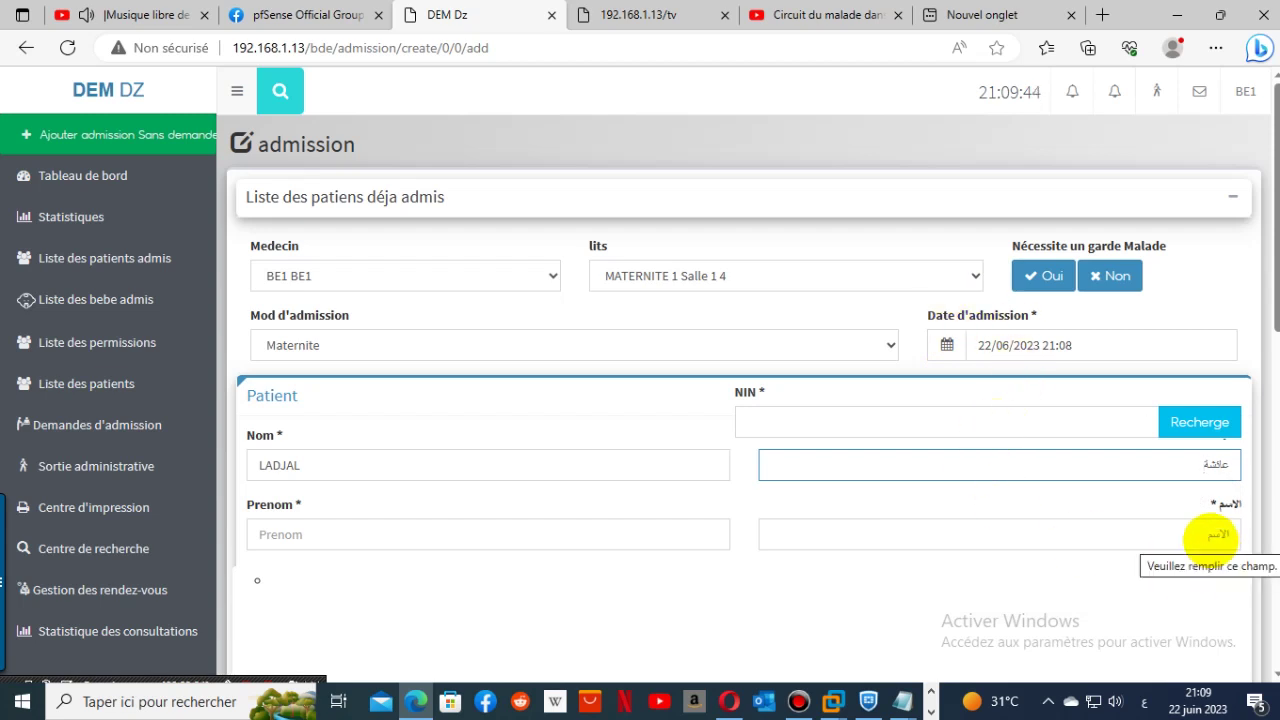
{"action": "left_click", "coordinate": [491, 540]}
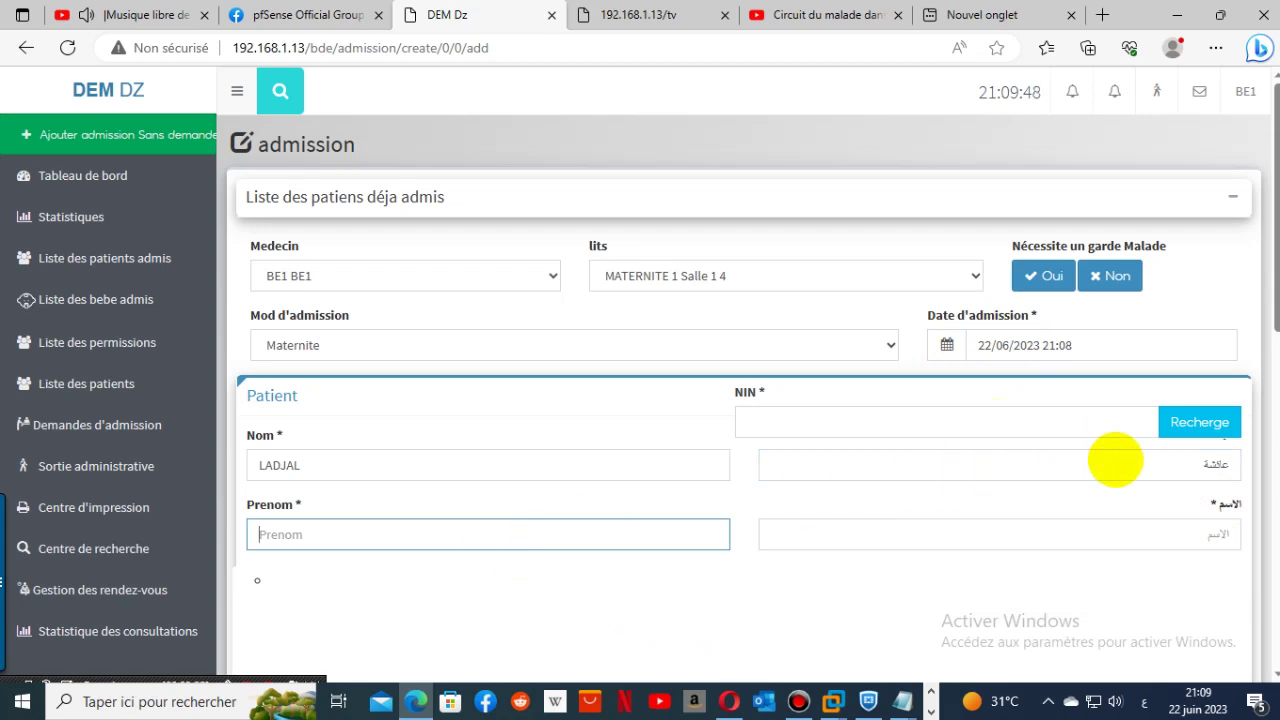
- Copy the Arabic name into the Arabic first-name field and retype the Arabic surname
{"action": "double_click", "coordinate": [1218, 463]}
{"action": "key", "text": "ctrl+c"}
{"action": "right_click", "coordinate": [1215, 463]}
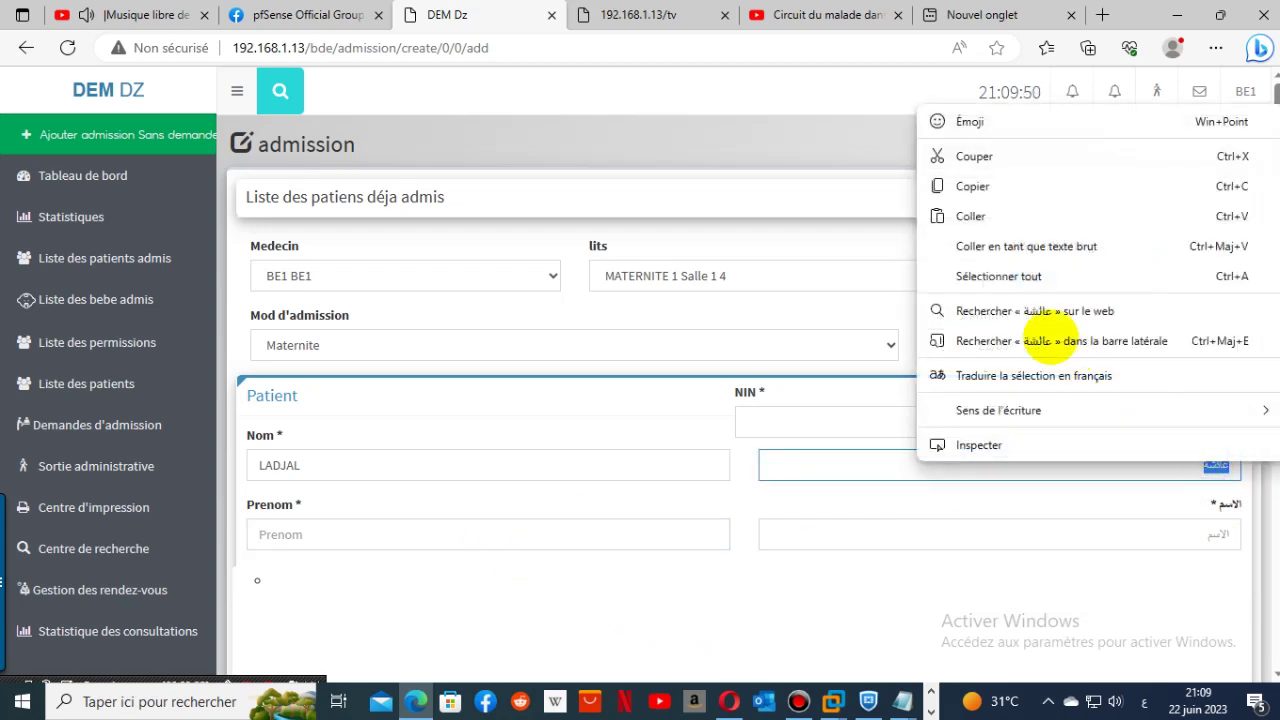
{"action": "left_click", "coordinate": [971, 183]}
{"action": "left_click", "coordinate": [1200, 537]}
{"action": "right_click", "coordinate": [1205, 536]}
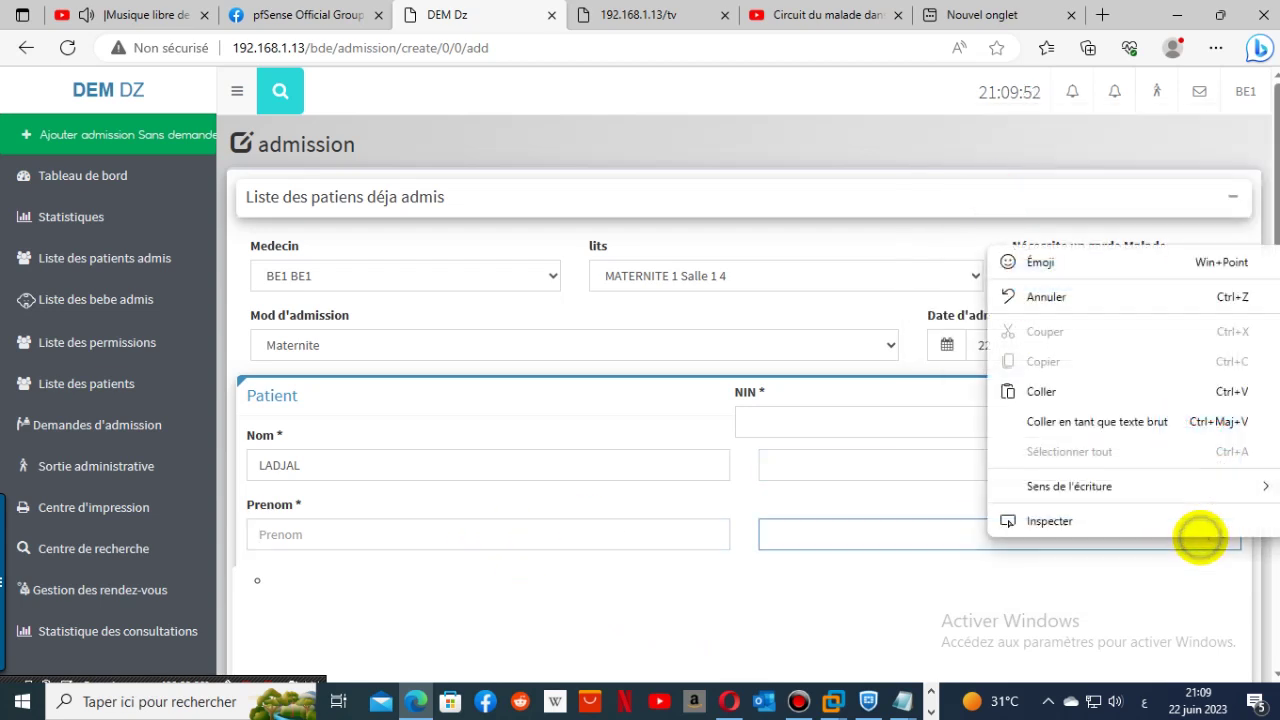
{"action": "left_click", "coordinate": [1114, 400]}
{"action": "double_click", "coordinate": [1196, 467]}
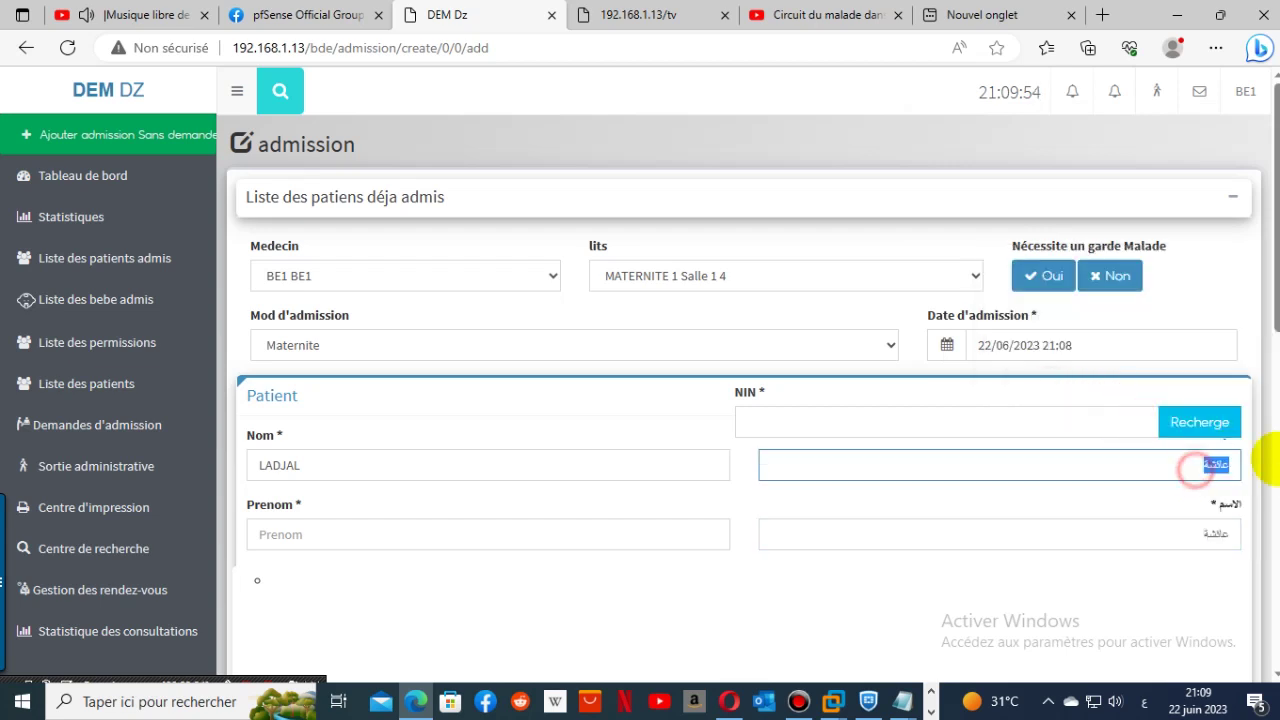
{"action": "key", "text": "BackSpace"}
{"action": "key", "text": "BackSpace"}
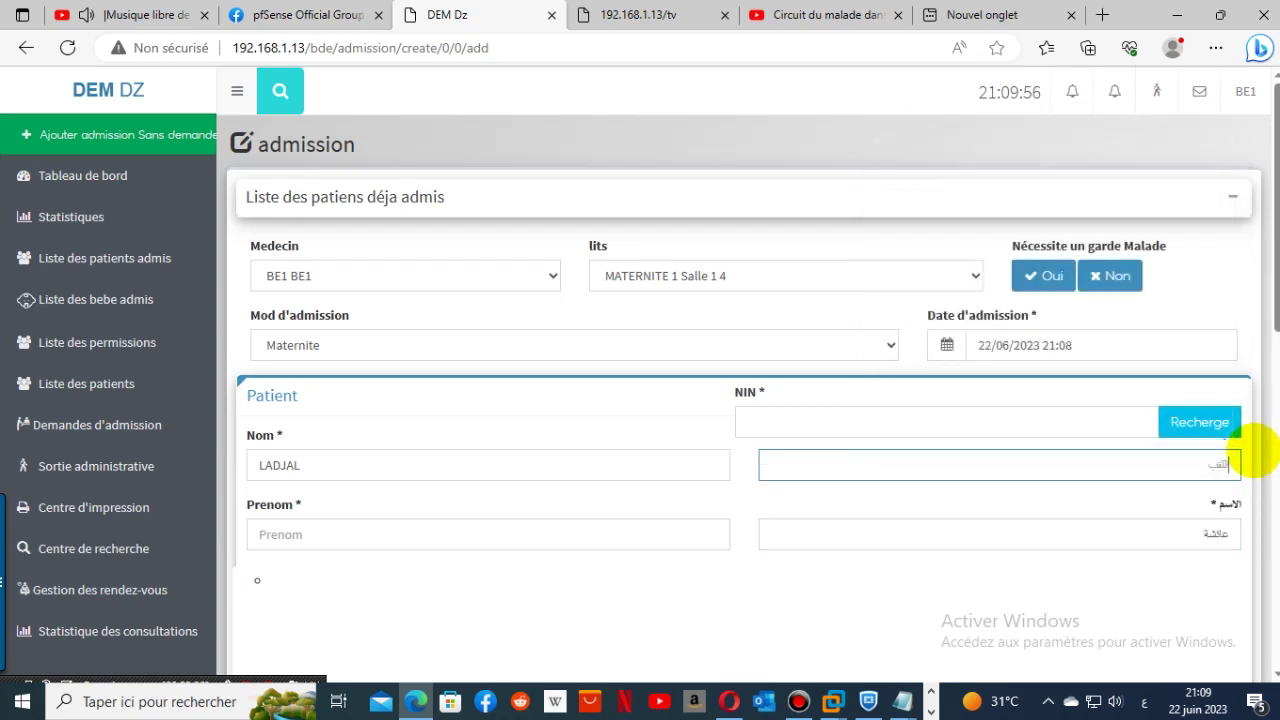
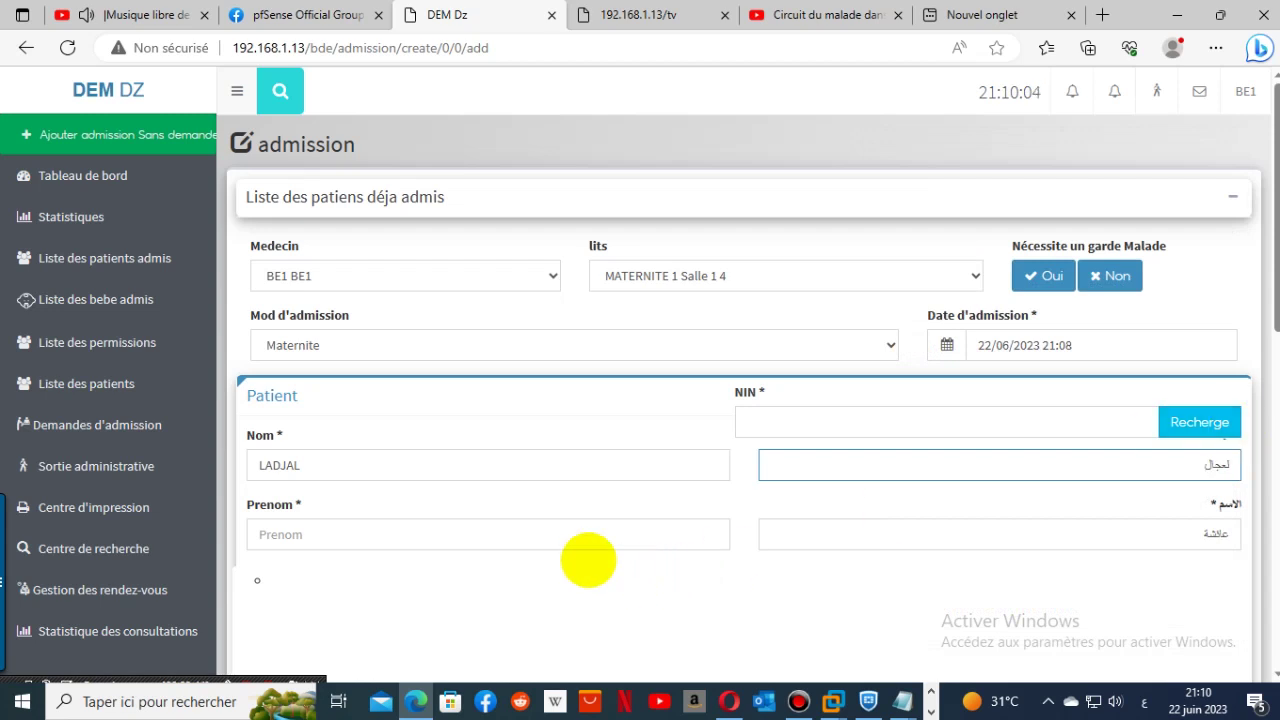
- Type the patient's first name in Latin letters in Prenom
{"action": "left_click", "coordinate": [443, 530]}
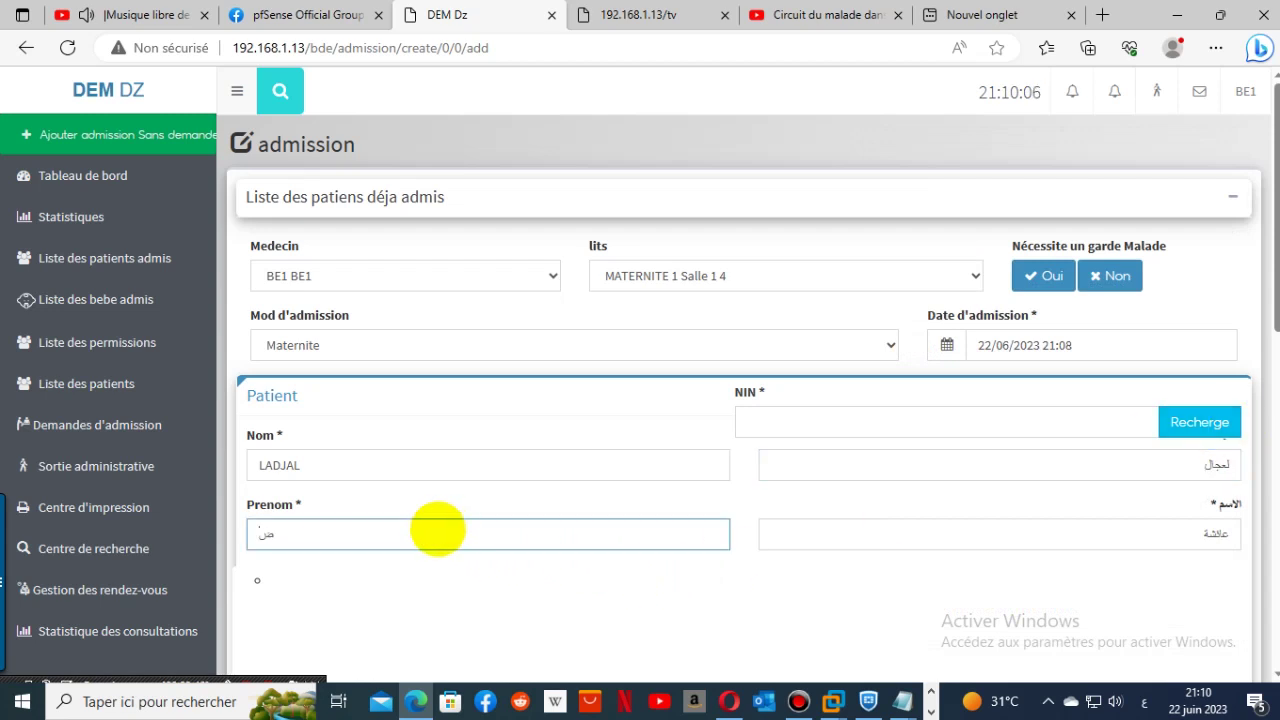
{"action": "key", "text": "BackSpace"}
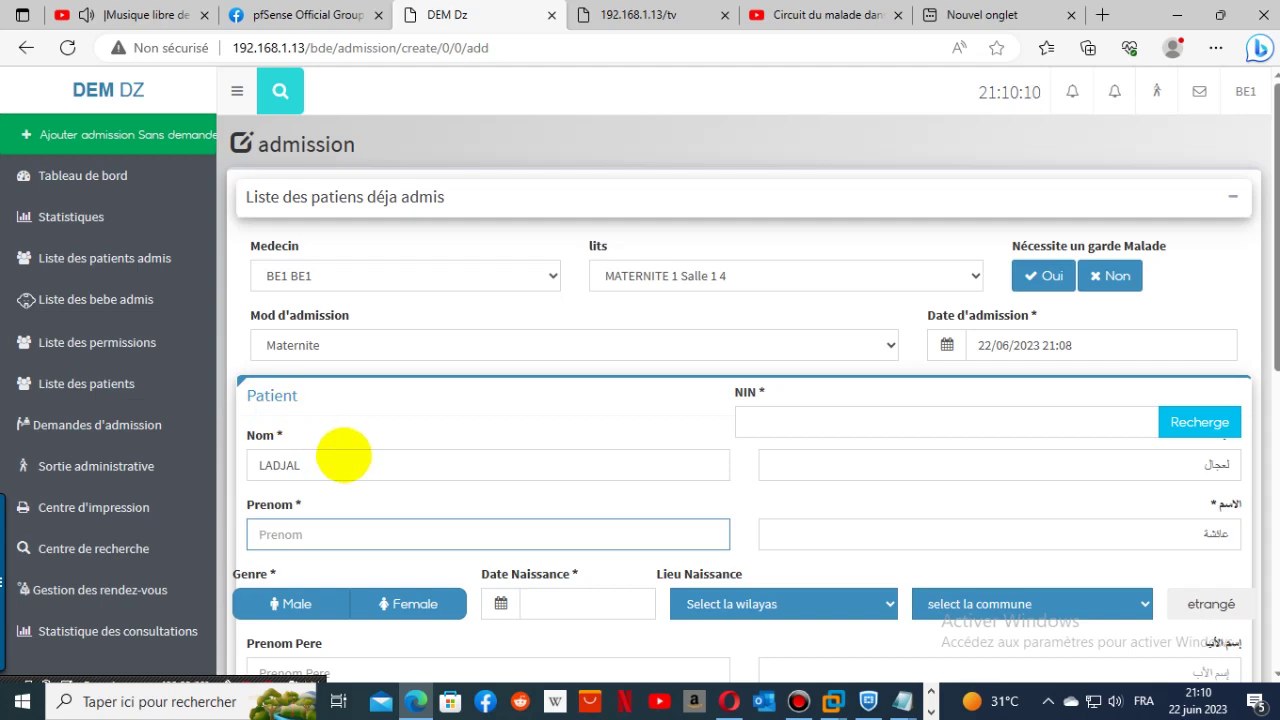
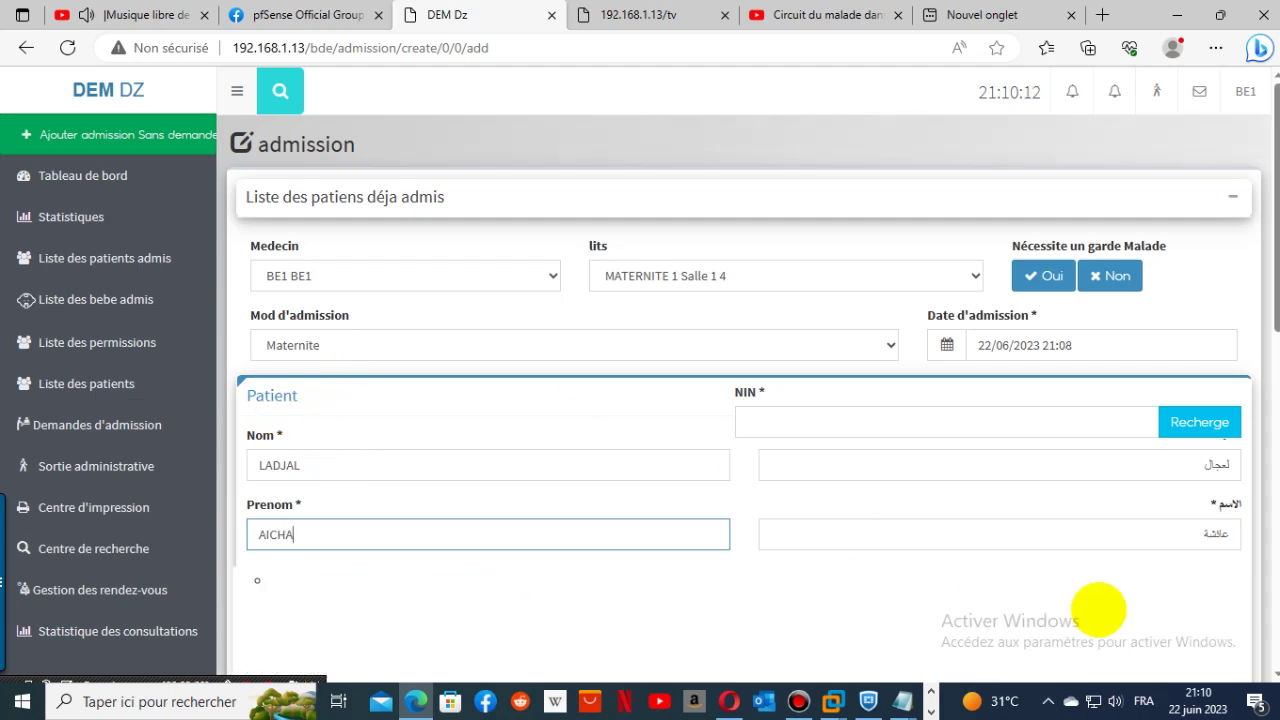
{"action": "scroll", "coordinate": [886, 509], "scroll_direction": "down", "scroll_amount": 2}
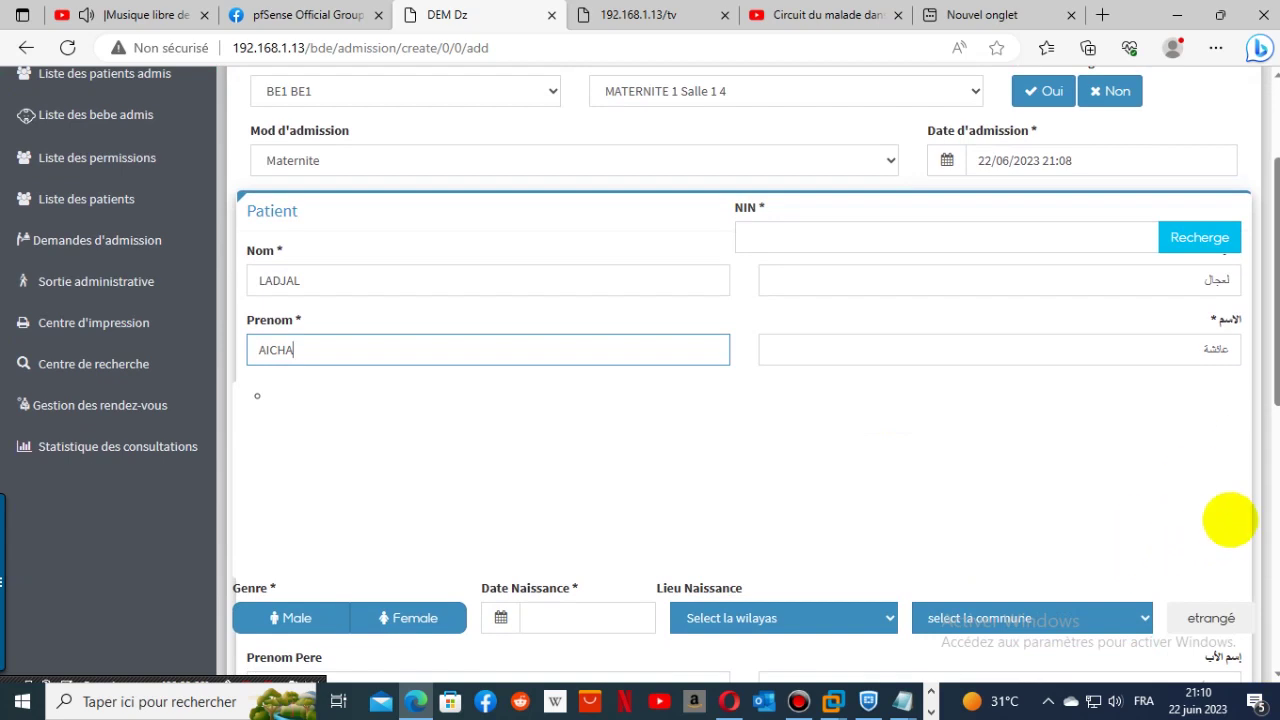
{"action": "scroll", "coordinate": [1229, 520], "scroll_direction": "down", "scroll_amount": 3}
- Mark the patient as Female and choose Tissemsilt as the birth wilaya
{"action": "left_click", "coordinate": [398, 339]}
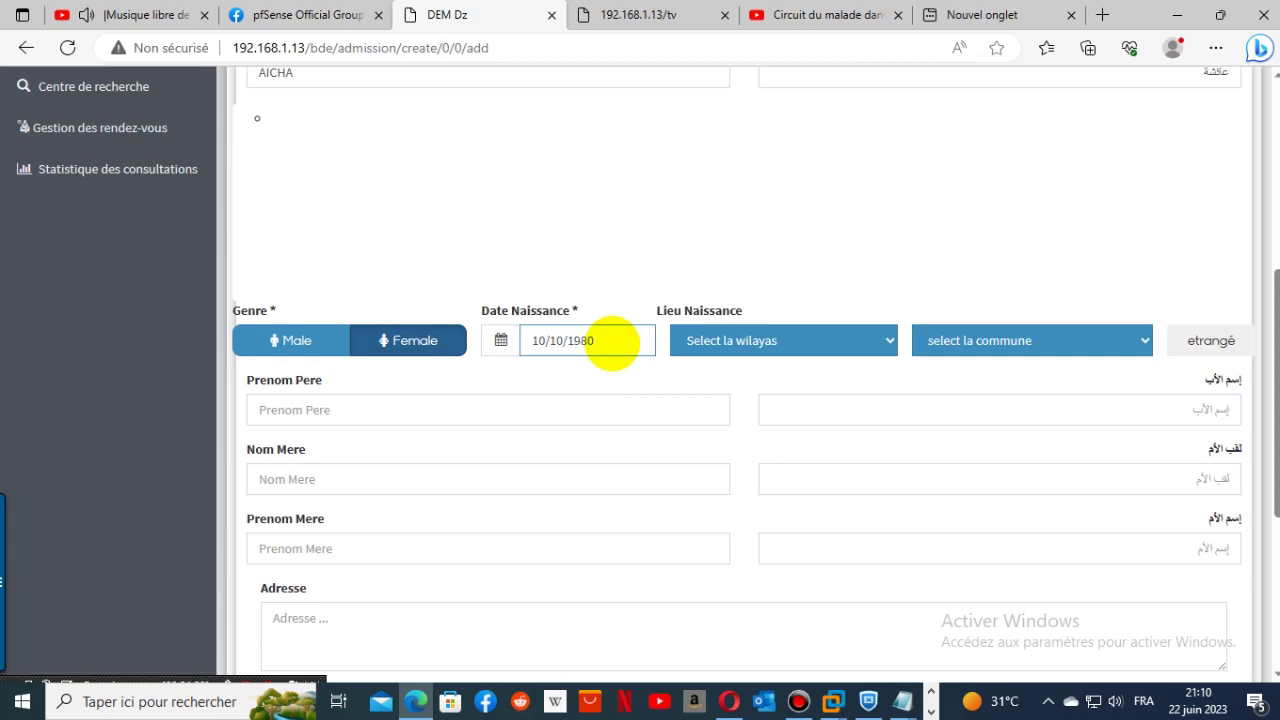
{"action": "left_click", "coordinate": [805, 328]}
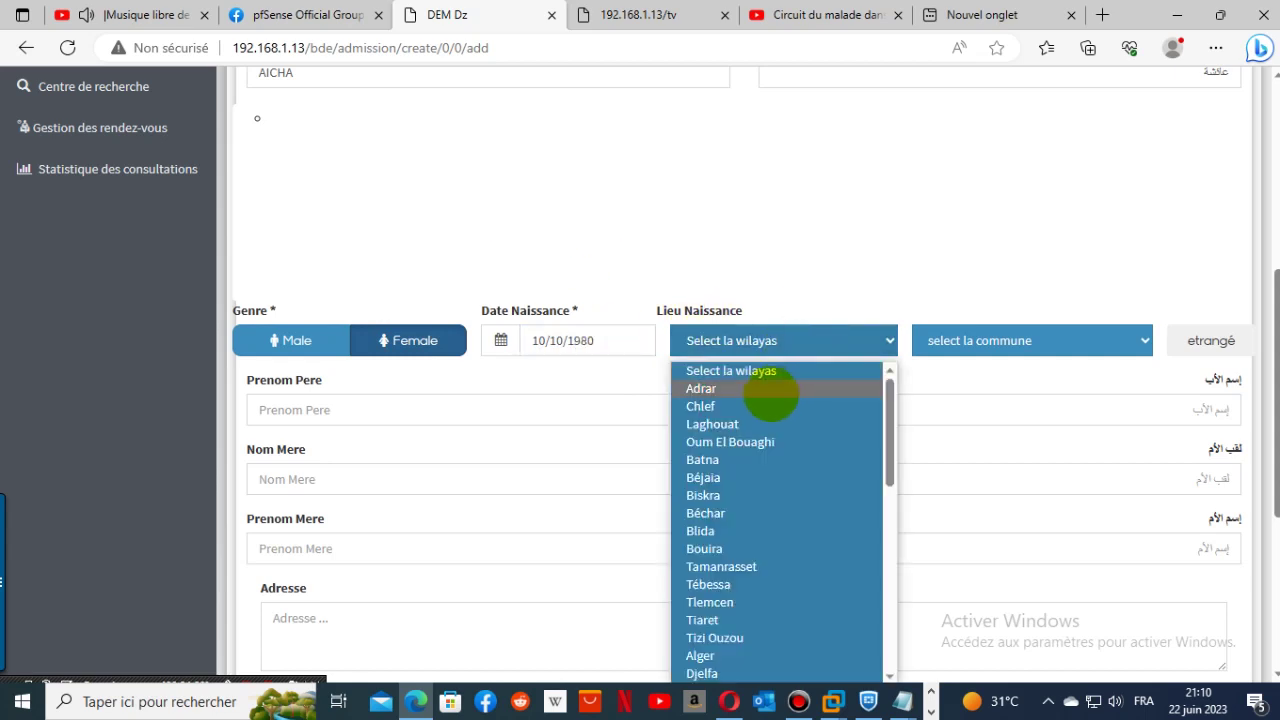
{"action": "key", "text": "t"}
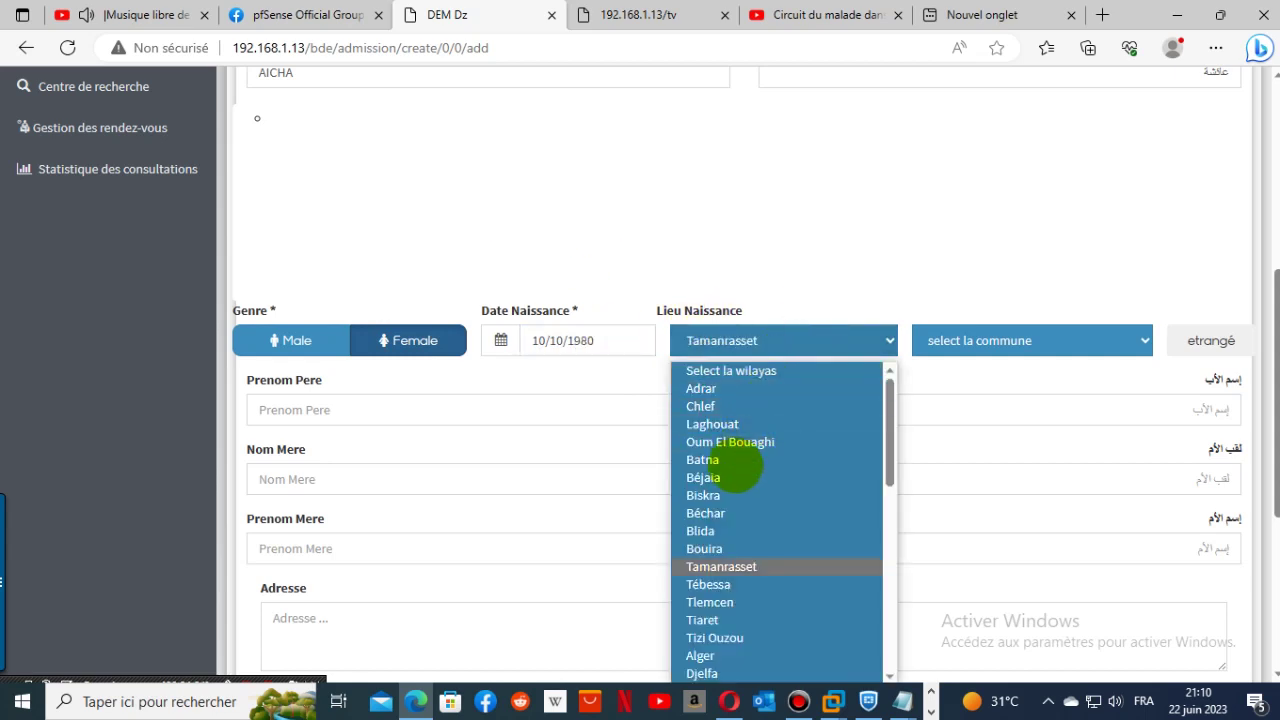
{"action": "scroll", "coordinate": [775, 600], "scroll_direction": "down", "scroll_amount": 2}
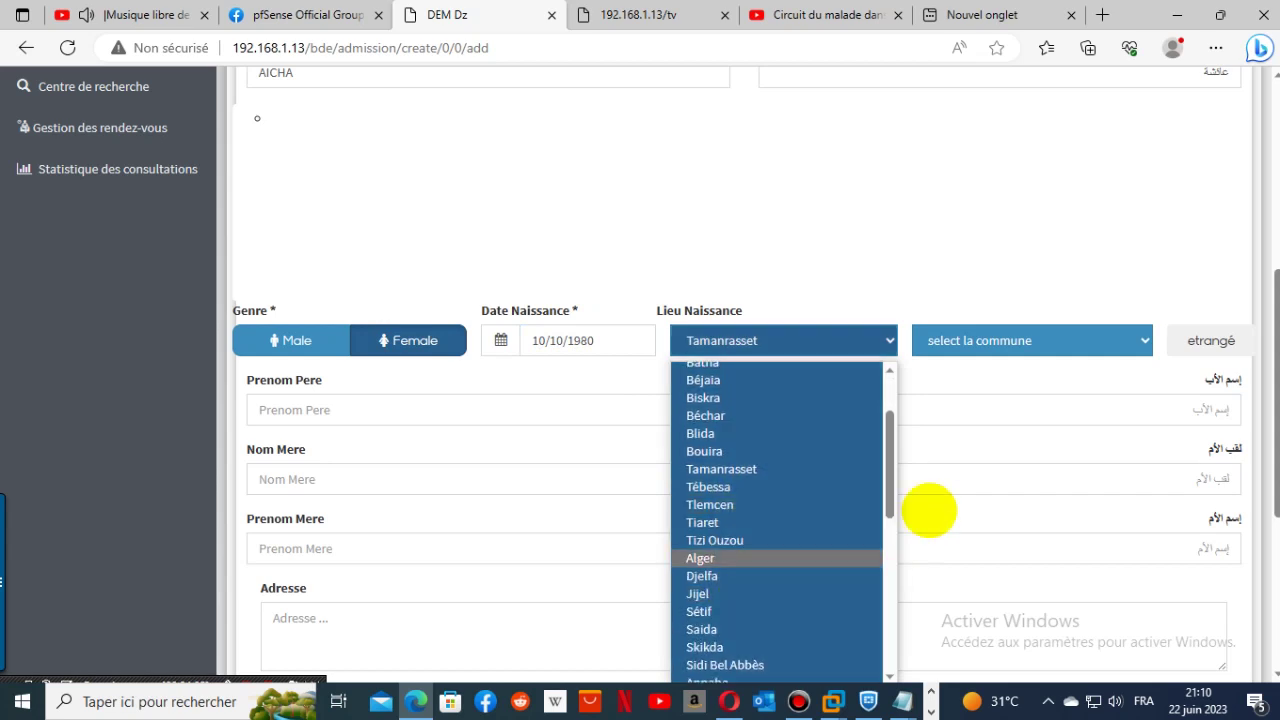
{"action": "left_click_drag", "start_coordinate": [885, 497], "coordinate": [853, 665]}
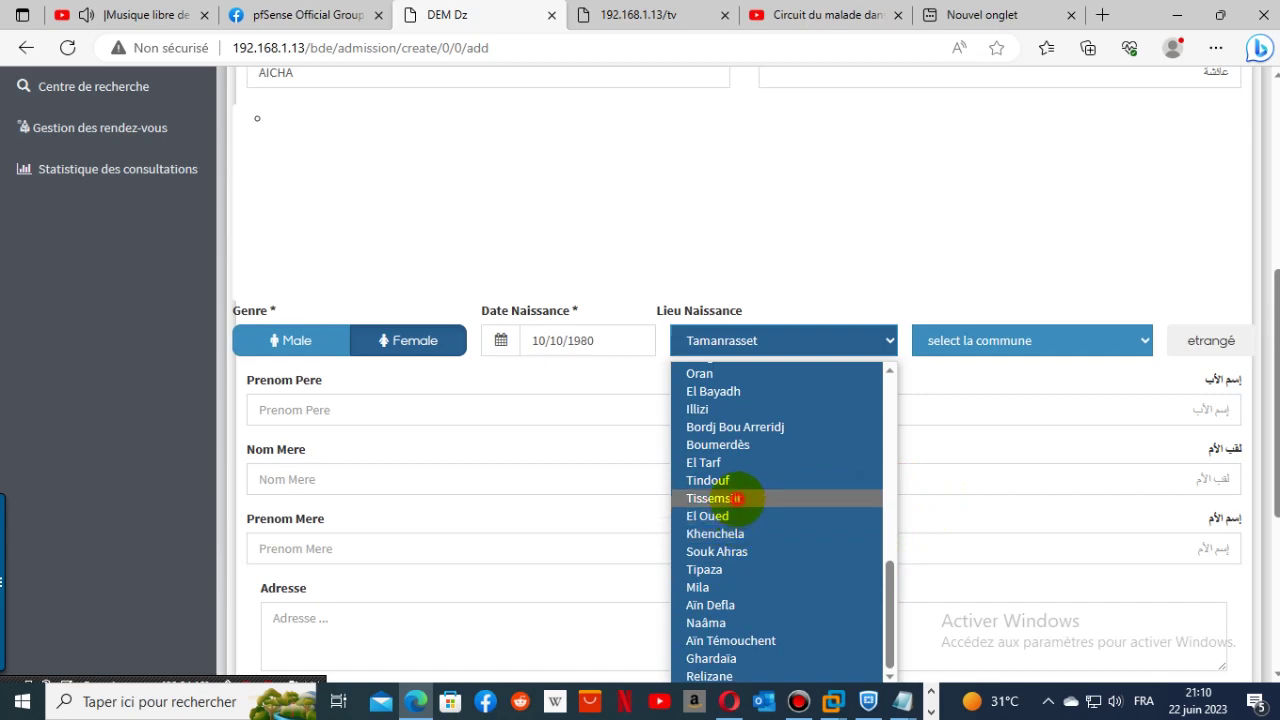
{"action": "left_click", "coordinate": [716, 498]}
- Choose Tissemsilt as the birth commune
{"action": "left_click", "coordinate": [1060, 340]}
{"action": "left_click", "coordinate": [1029, 384]}
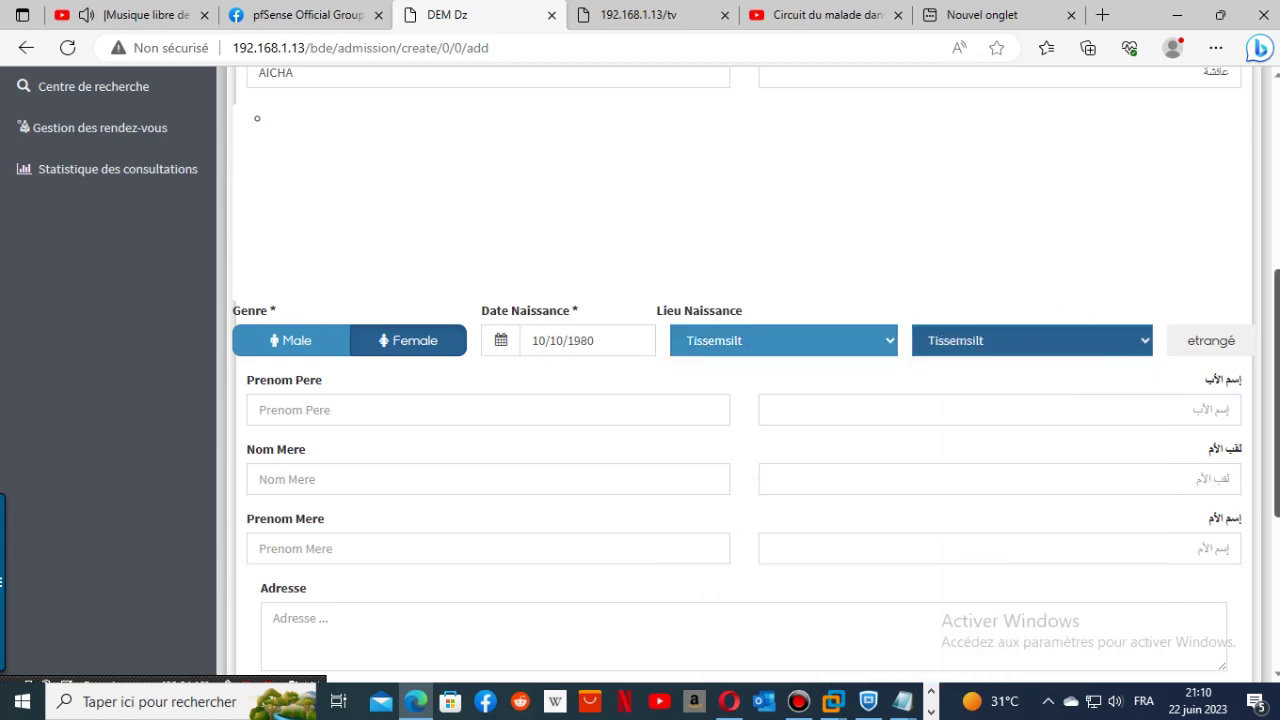
{"action": "scroll", "coordinate": [1257, 492], "scroll_direction": "down", "scroll_amount": 3}
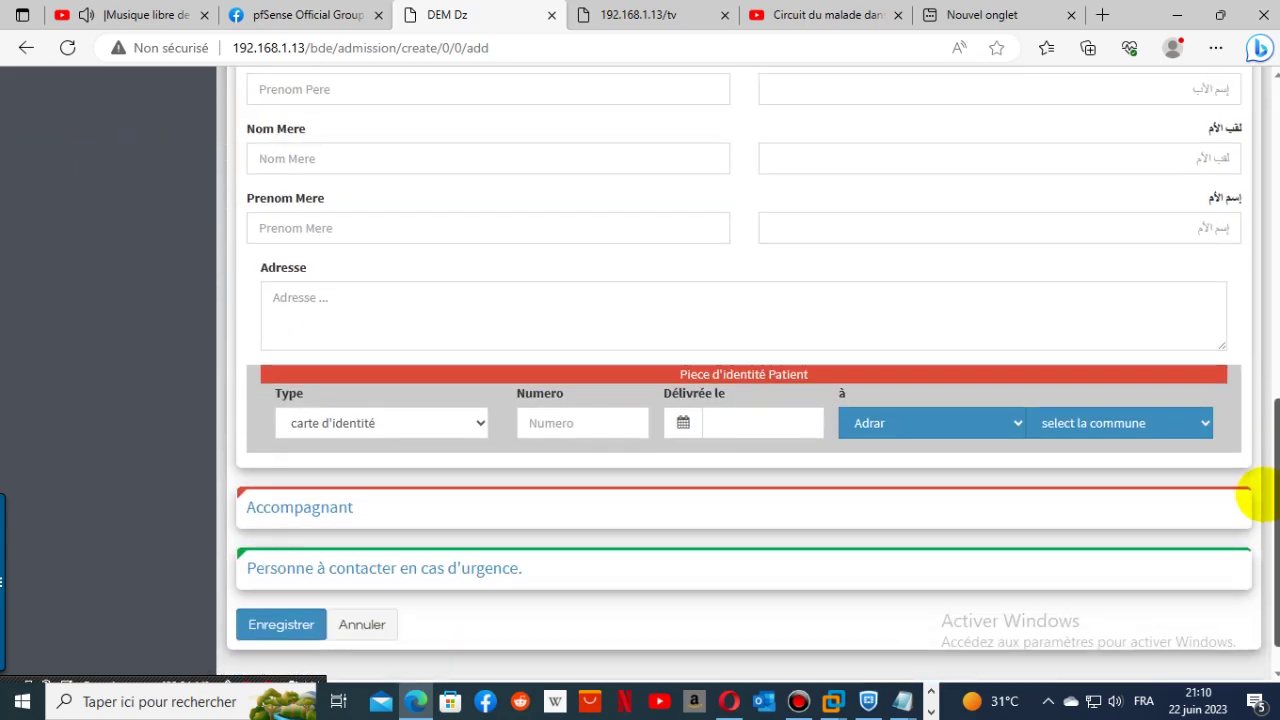
{"action": "scroll", "coordinate": [1255, 495], "scroll_direction": "up", "scroll_amount": 5}
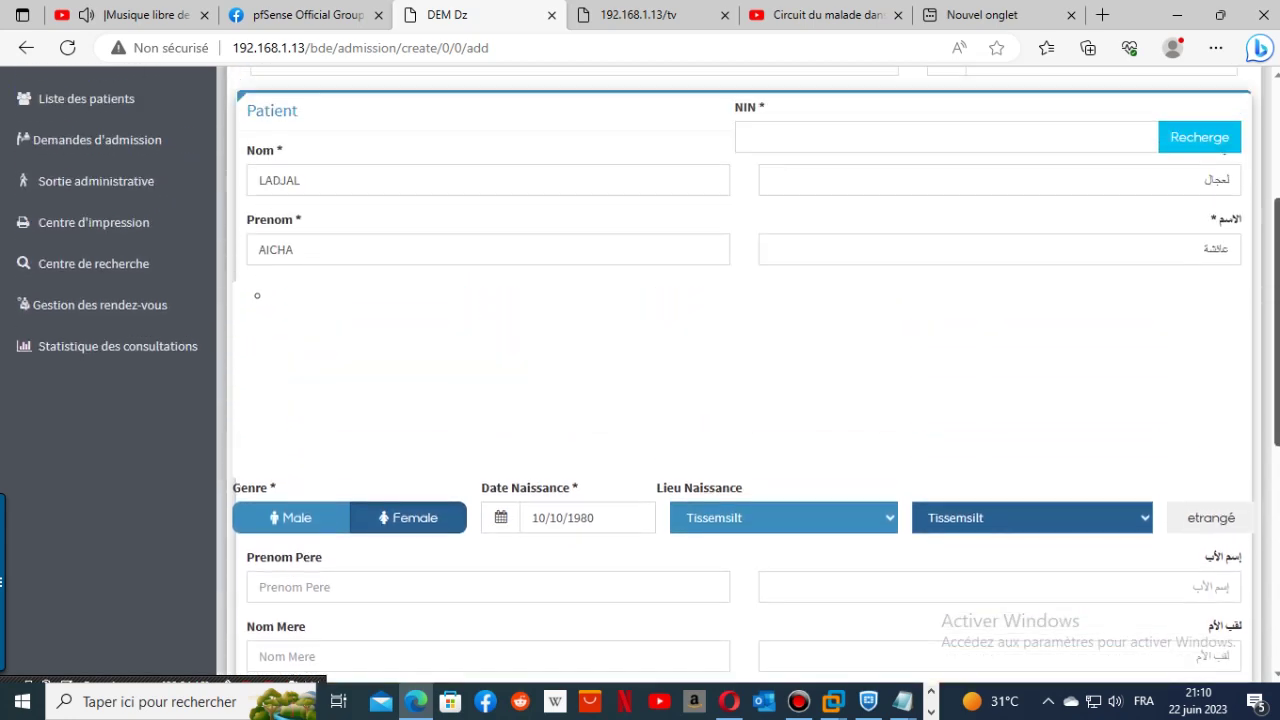
{"action": "scroll", "coordinate": [1250, 300], "scroll_direction": "up", "scroll_amount": 2}
- Try a NIN lookup and dismiss the 18-character NIN warning
{"action": "left_click", "coordinate": [973, 322]}
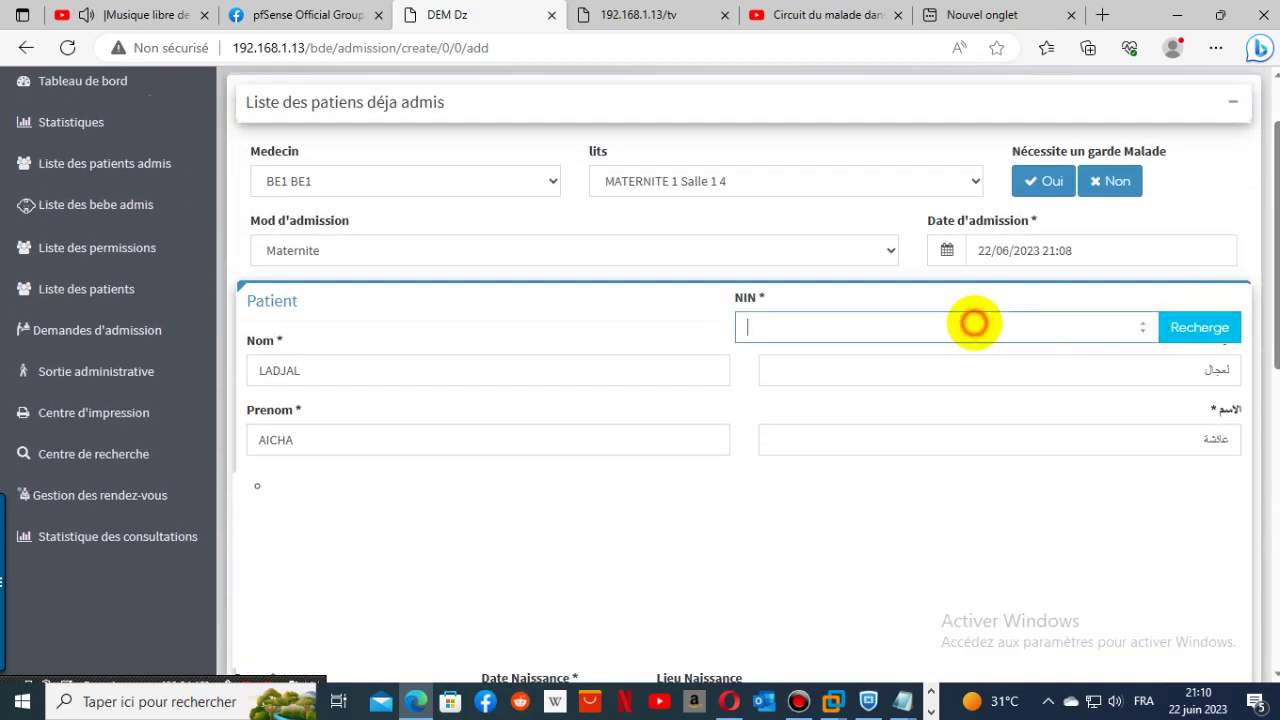
{"action": "right_click", "coordinate": [973, 322]}
{"action": "left_click", "coordinate": [855, 330]}
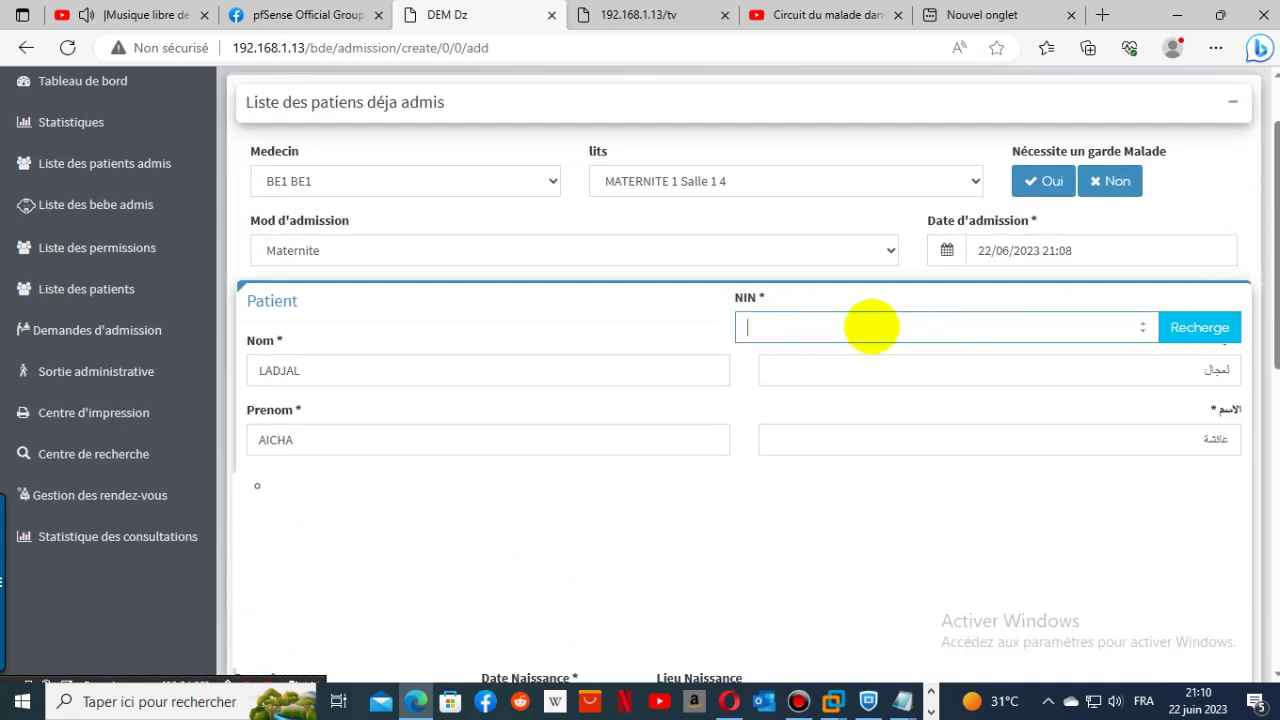
{"action": "left_click", "coordinate": [1200, 327]}
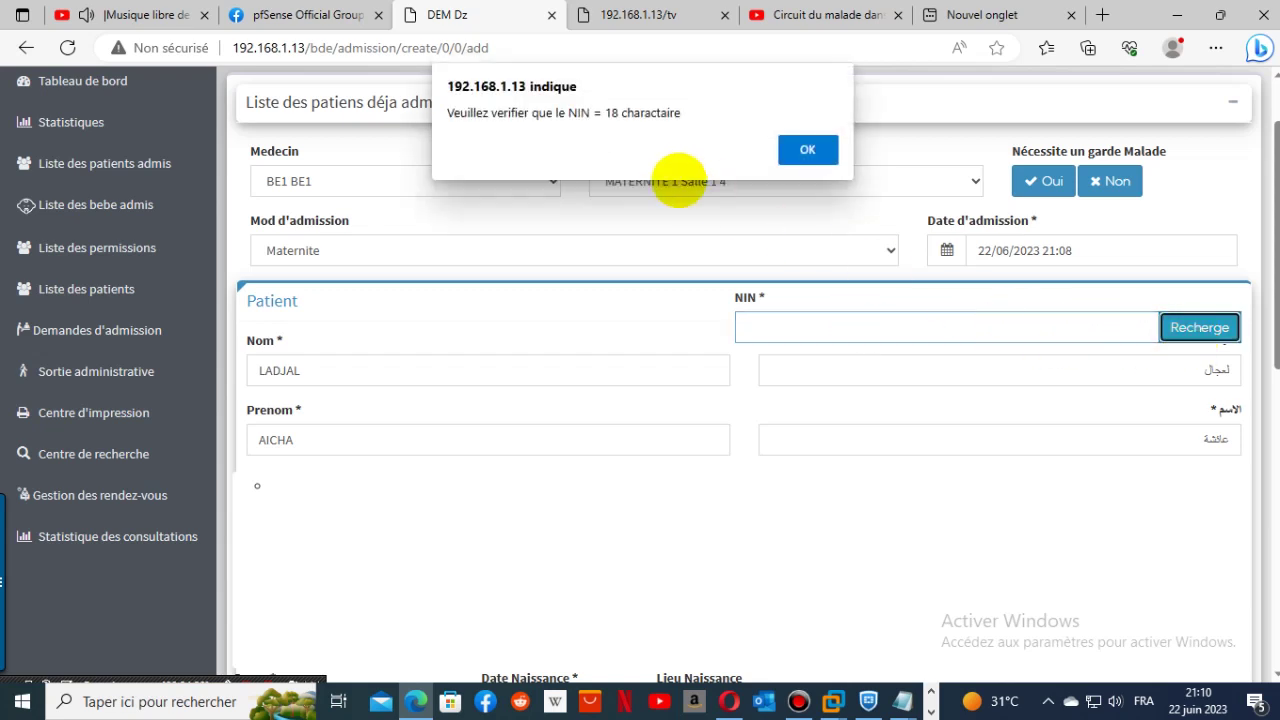
{"action": "left_click", "coordinate": [818, 148]}
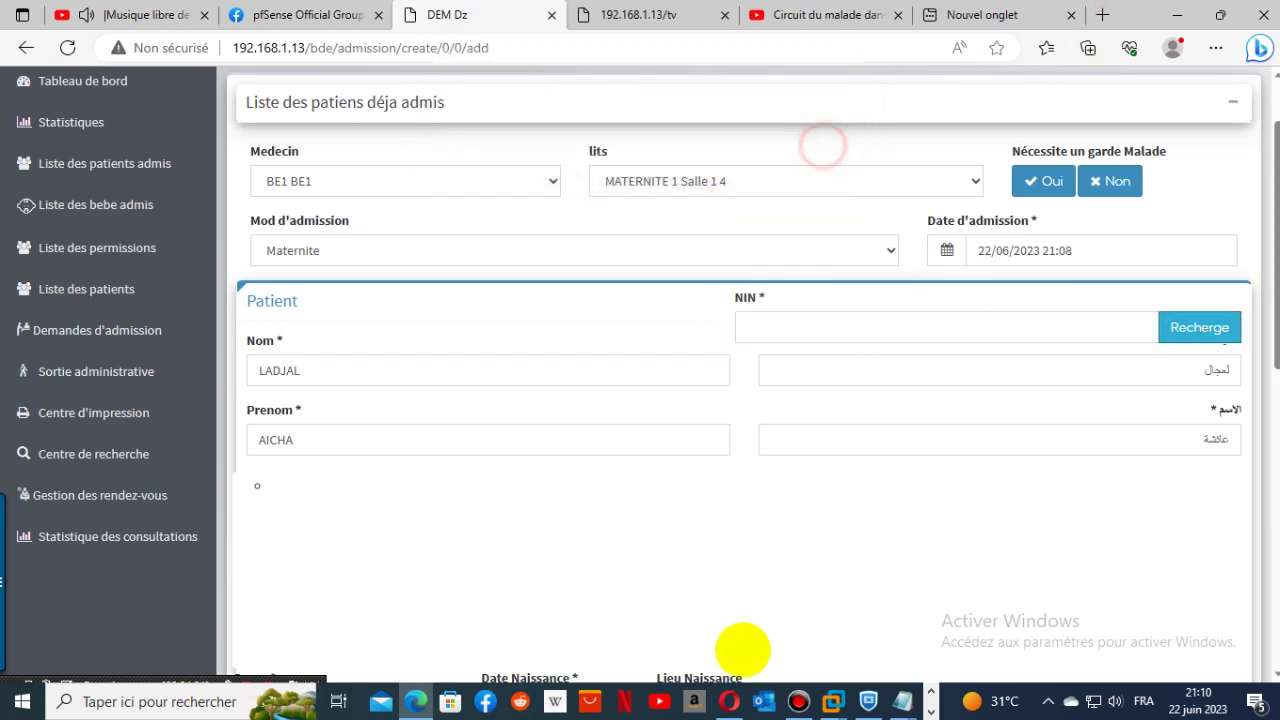
- Copy the patient's NIN from Notepad, paste it into the NIN field, and look the patient up
{"action": "left_click", "coordinate": [902, 701]}
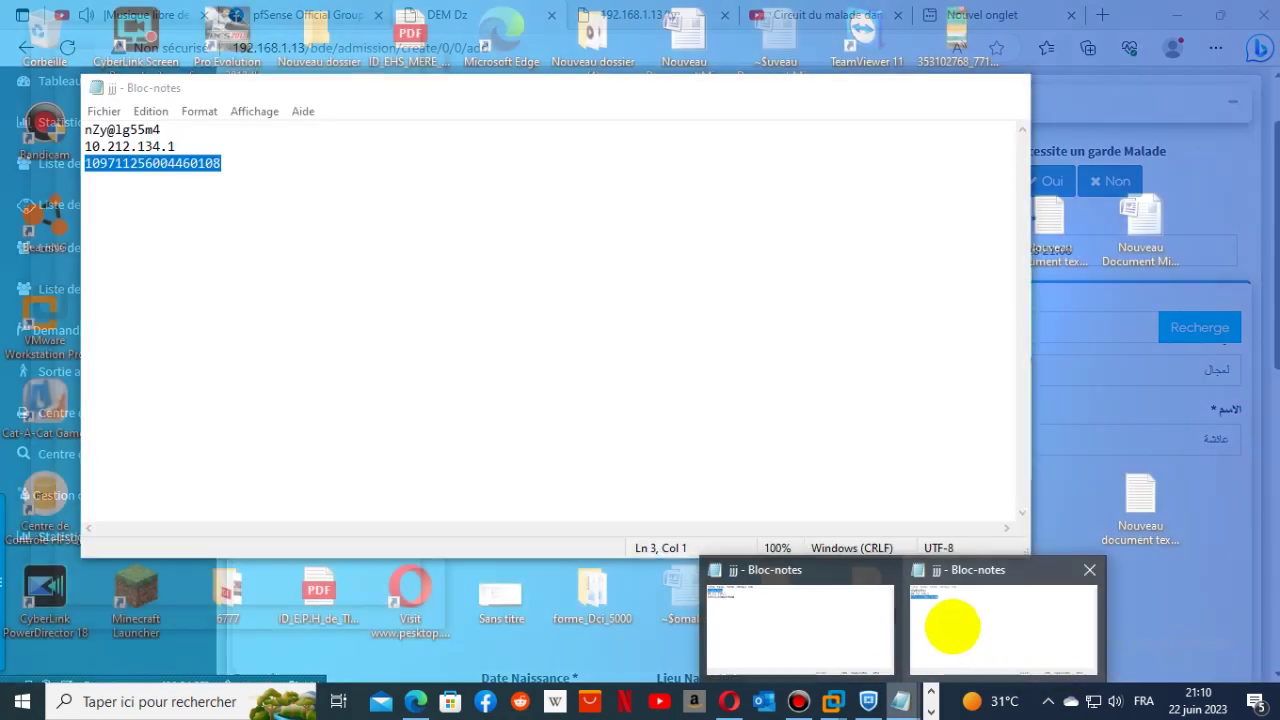
{"action": "left_click", "coordinate": [975, 632]}
{"action": "right_click", "coordinate": [192, 172]}
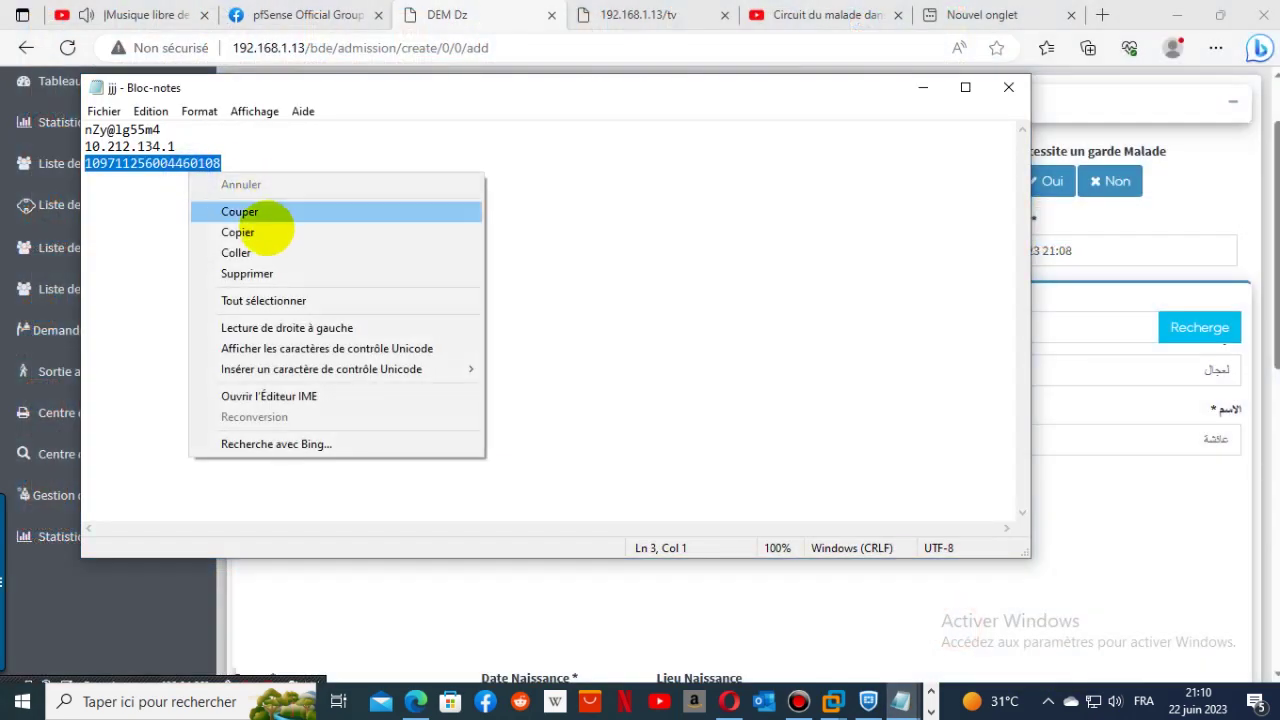
{"action": "left_click", "coordinate": [290, 232]}
{"action": "left_click", "coordinate": [922, 87]}
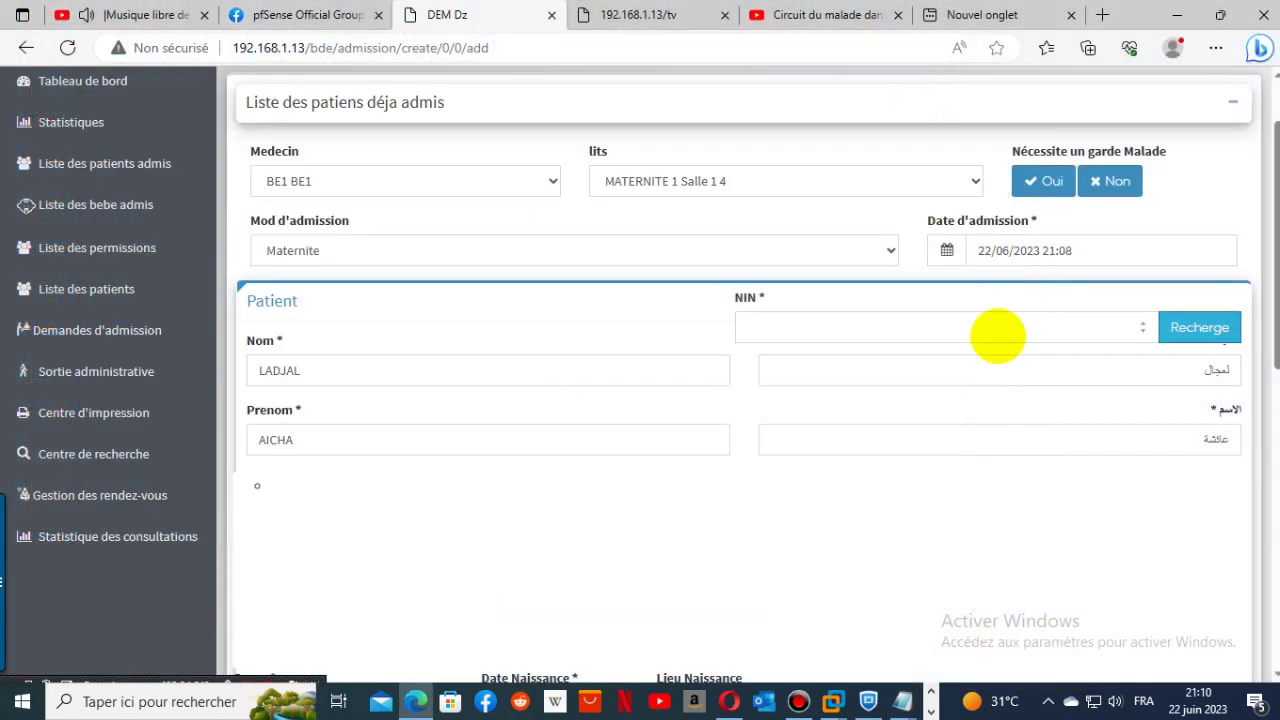
{"action": "left_click", "coordinate": [997, 336]}
{"action": "right_click", "coordinate": [988, 338]}
{"action": "left_click", "coordinate": [1057, 449]}
{"action": "left_click", "coordinate": [1206, 338]}
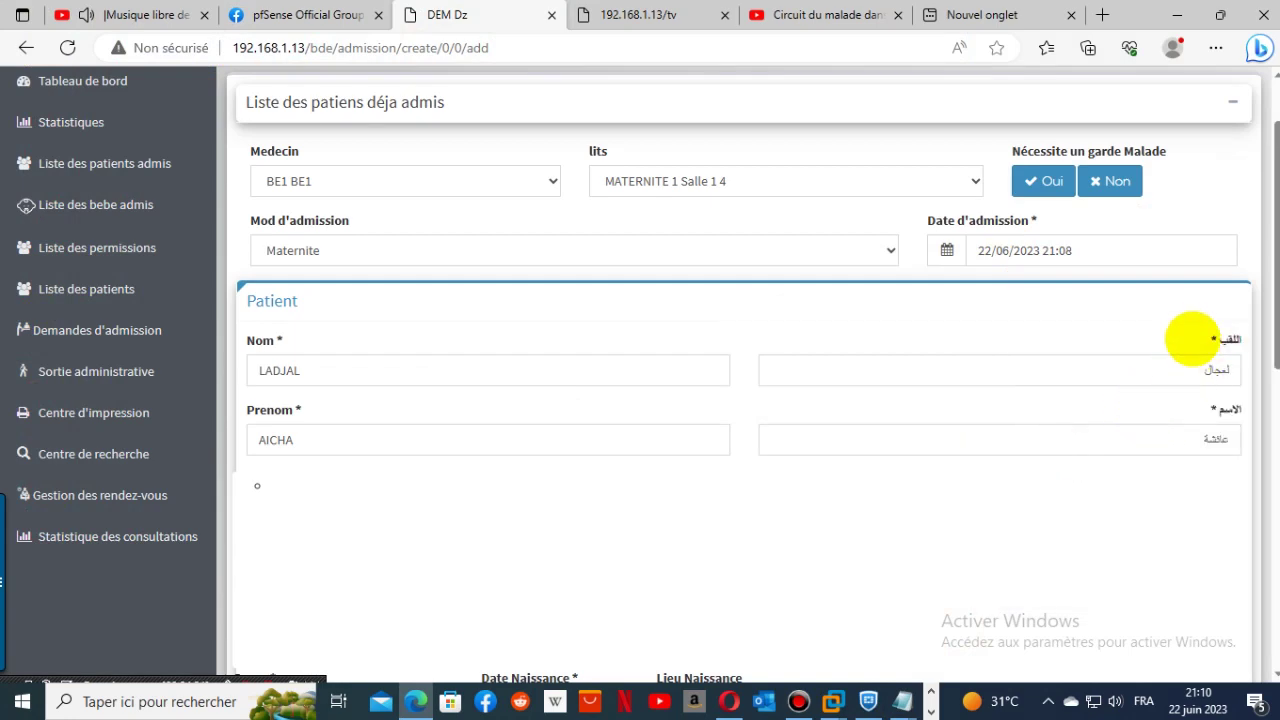
- Review the admission form and save the patient's admission
{"action": "scroll", "coordinate": [1192, 338], "scroll_direction": "down", "scroll_amount": 3}
{"action": "scroll", "coordinate": [1192, 338], "scroll_direction": "up", "scroll_amount": 3}
{"action": "scroll", "coordinate": [1192, 338], "scroll_direction": "down", "scroll_amount": 3}
{"action": "scroll", "coordinate": [1192, 338], "scroll_direction": "down", "scroll_amount": 4}
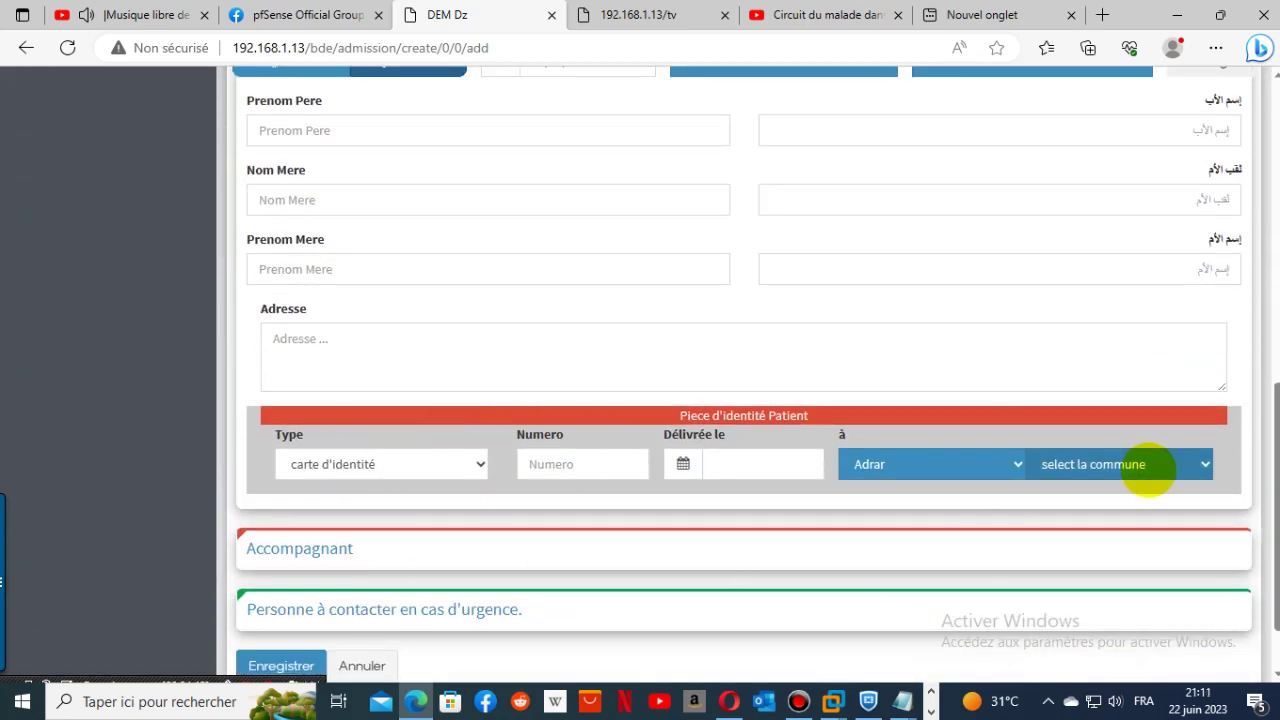
{"action": "scroll", "coordinate": [1083, 520], "scroll_direction": "up", "scroll_amount": 4}
{"action": "scroll", "coordinate": [1083, 520], "scroll_direction": "down", "scroll_amount": 5}
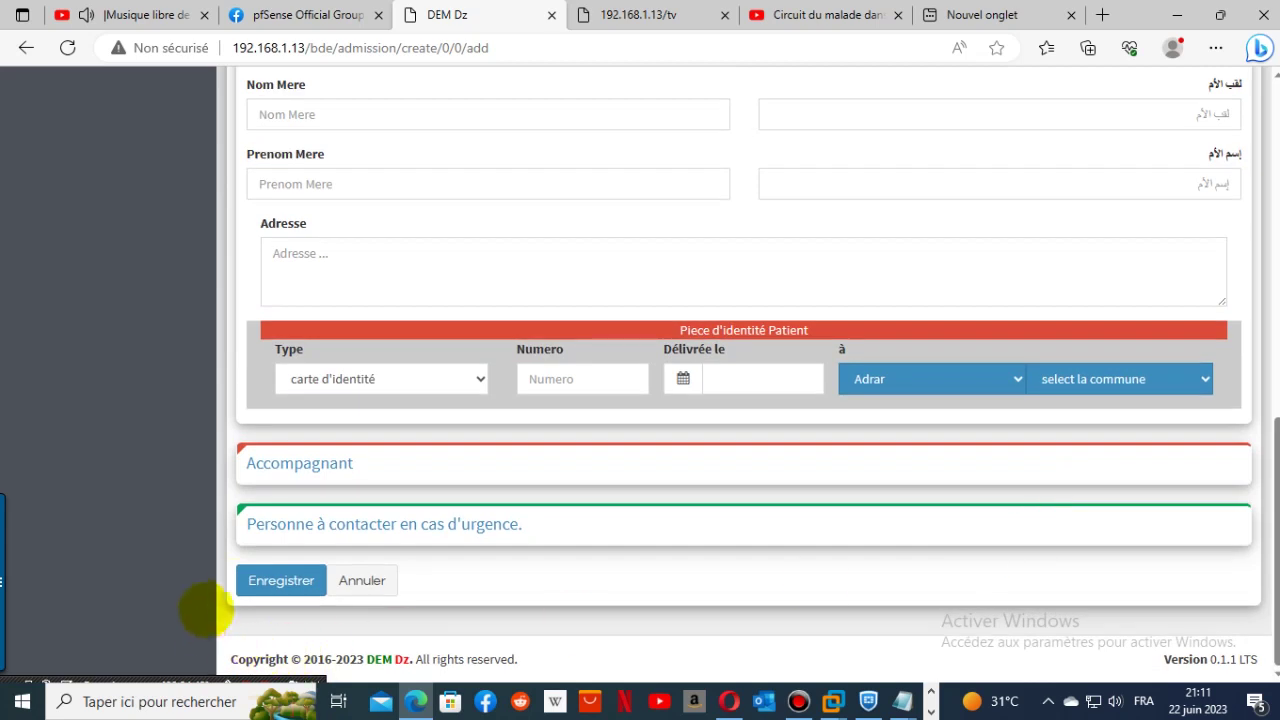
{"action": "left_click", "coordinate": [280, 581]}
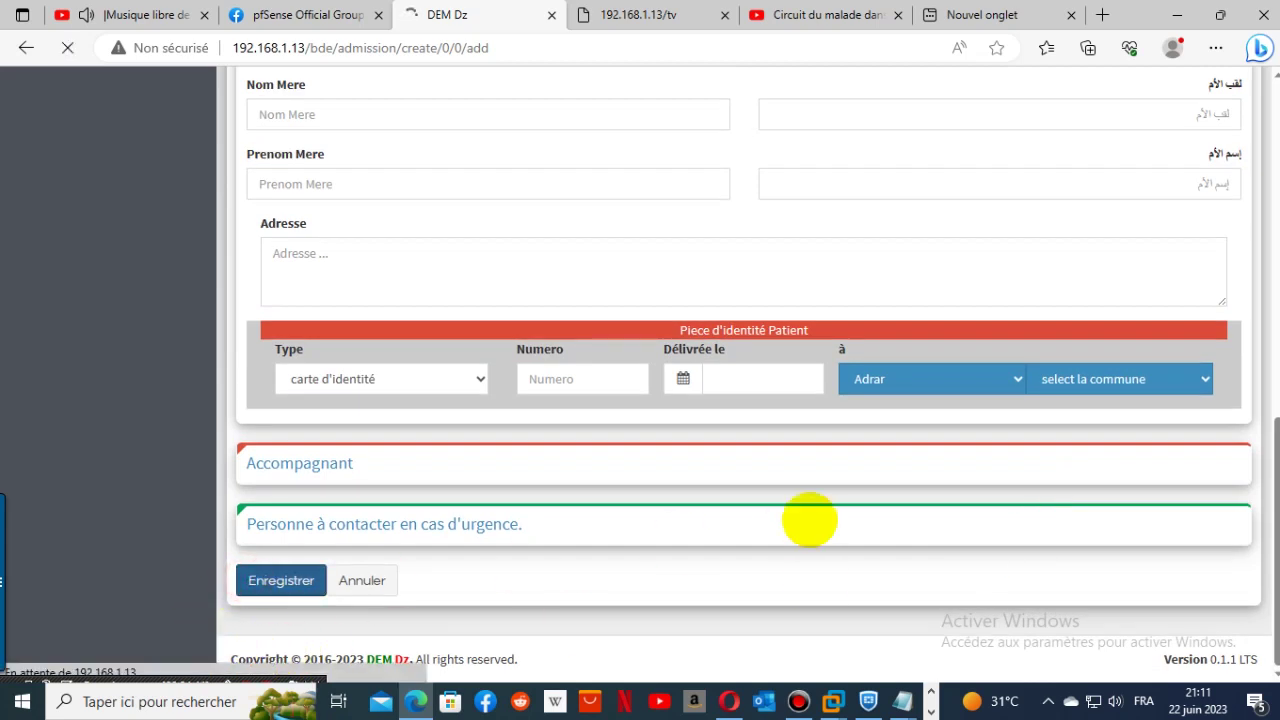
{"action": "scroll", "coordinate": [809, 519], "scroll_direction": "up", "scroll_amount": 3}
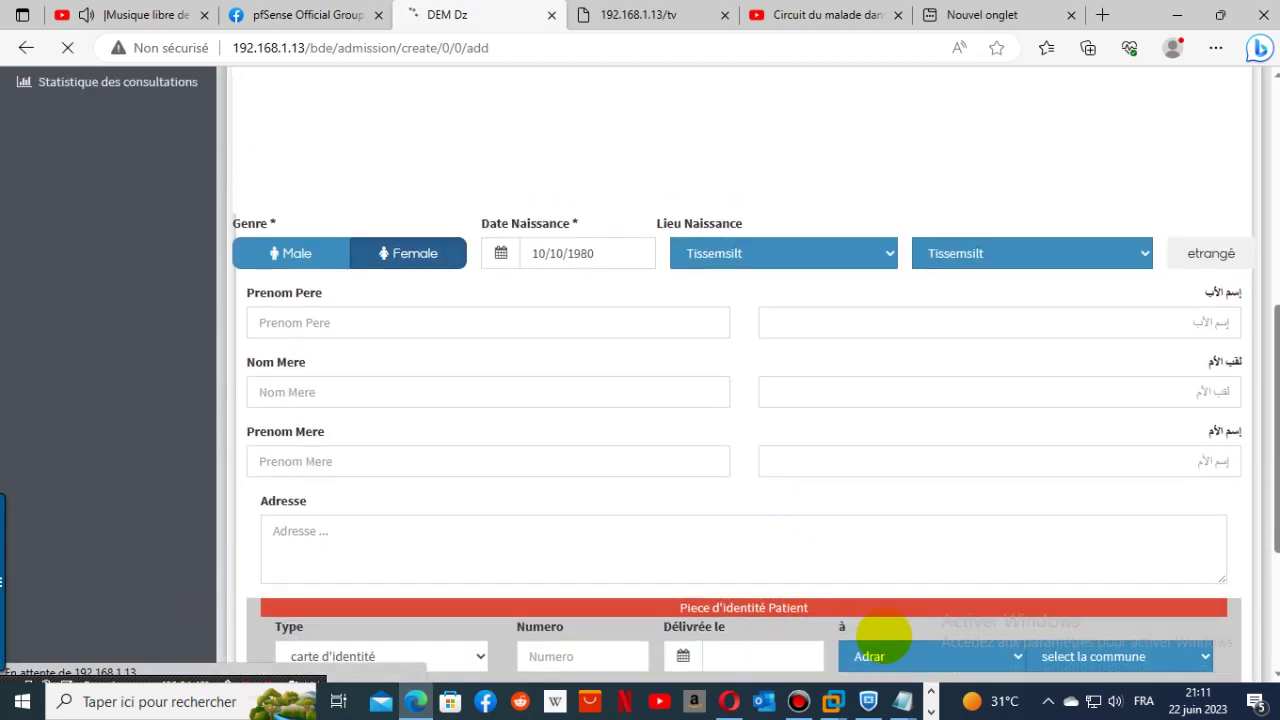
{"action": "scroll", "coordinate": [887, 646], "scroll_direction": "up", "scroll_amount": 5}
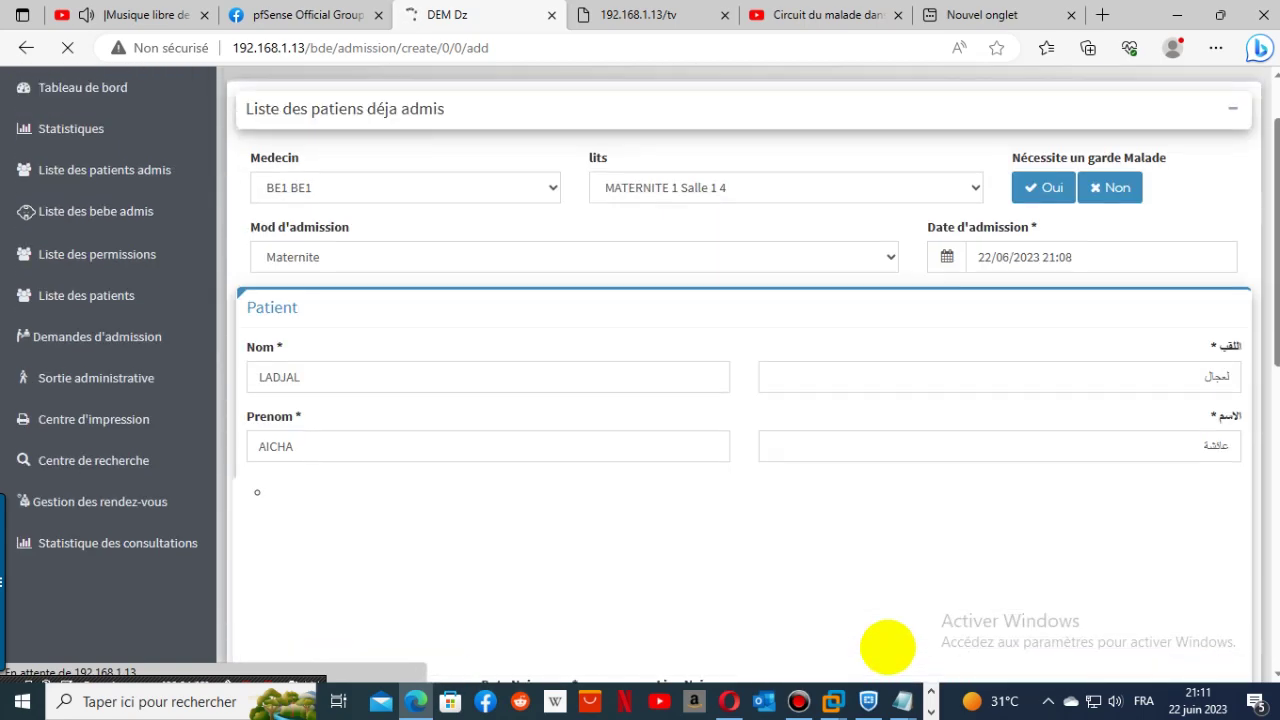
{"action": "left_click", "coordinate": [645, 15]}
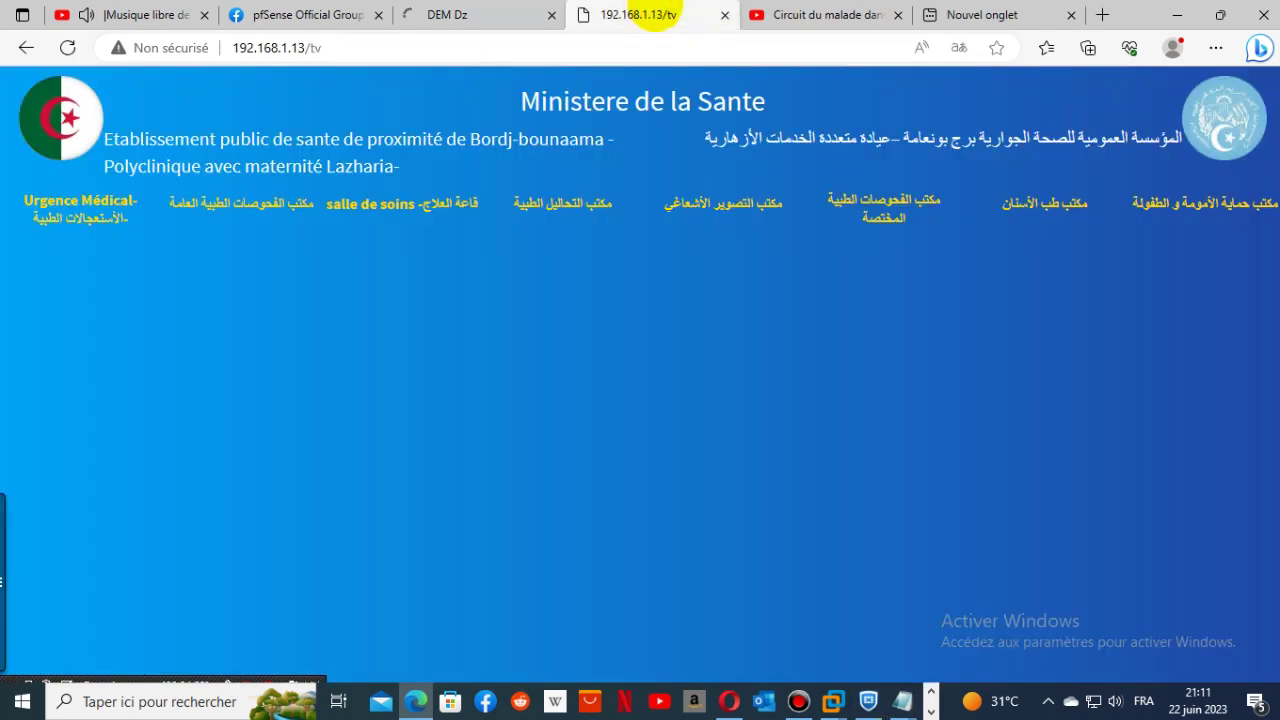
{"action": "left_click", "coordinate": [807, 468]}
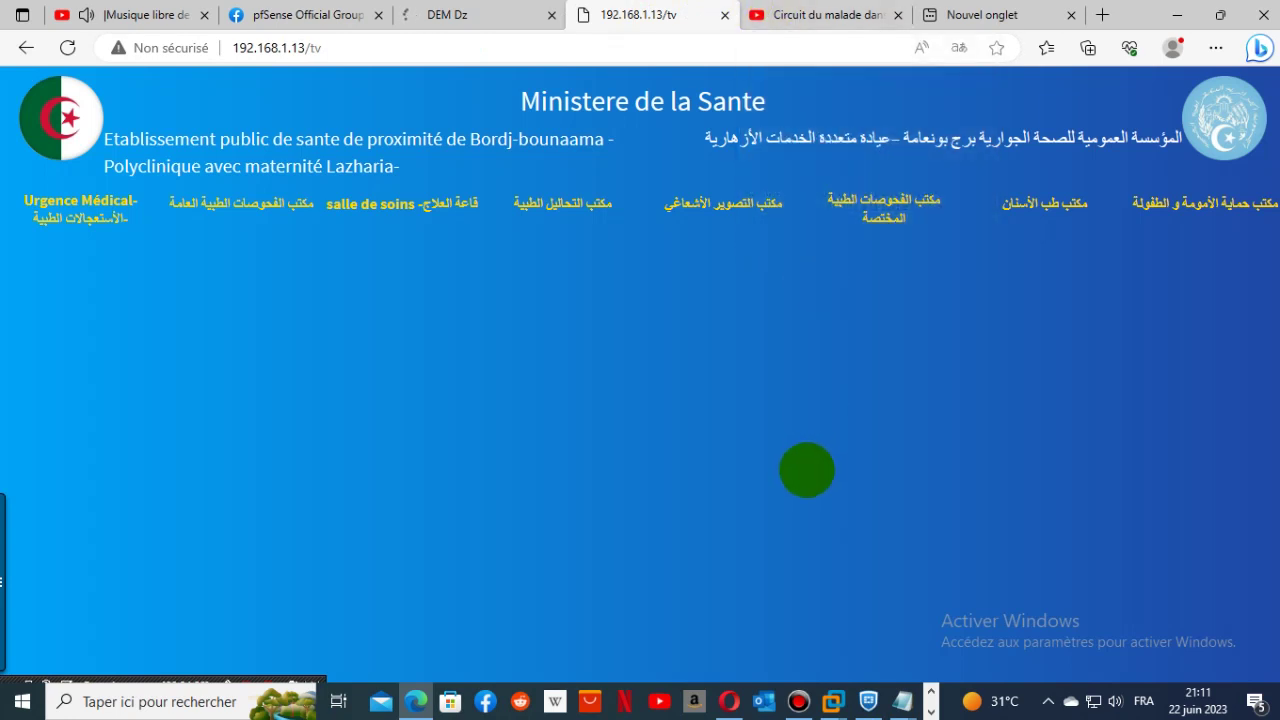
{"action": "mouse_move", "coordinate": [798, 701]}
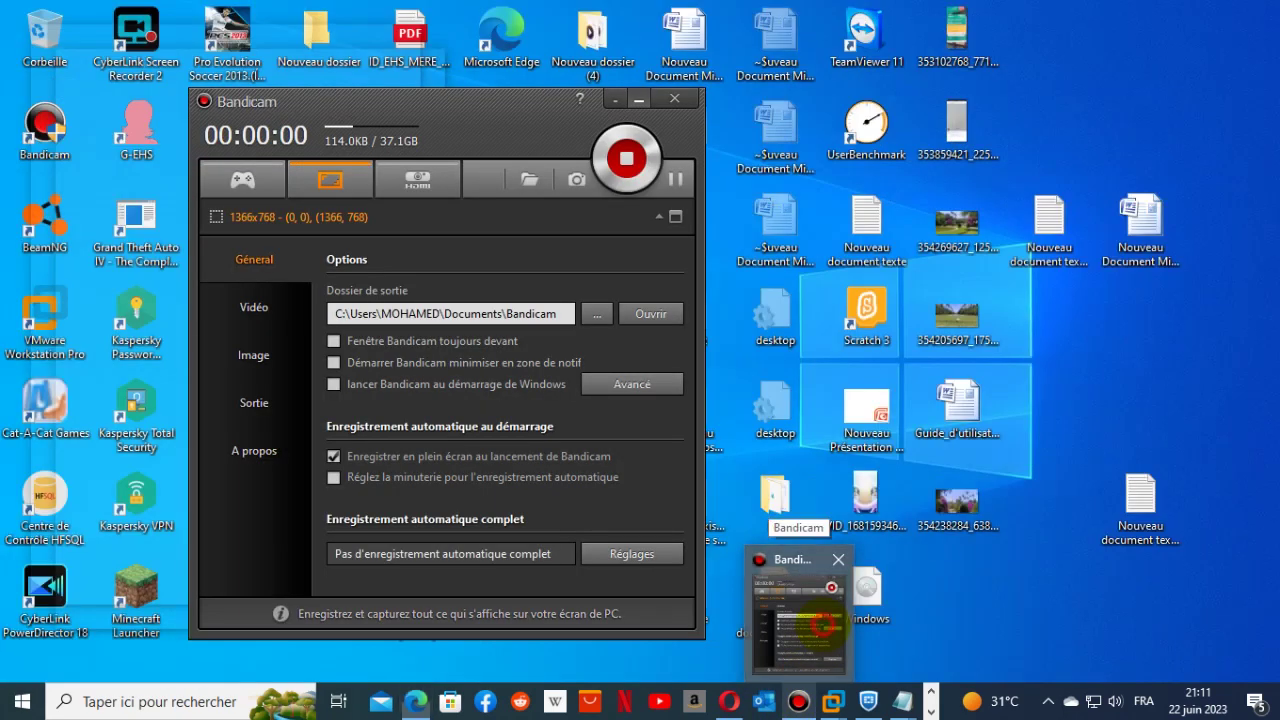
{"action": "left_click", "coordinate": [822, 627]}
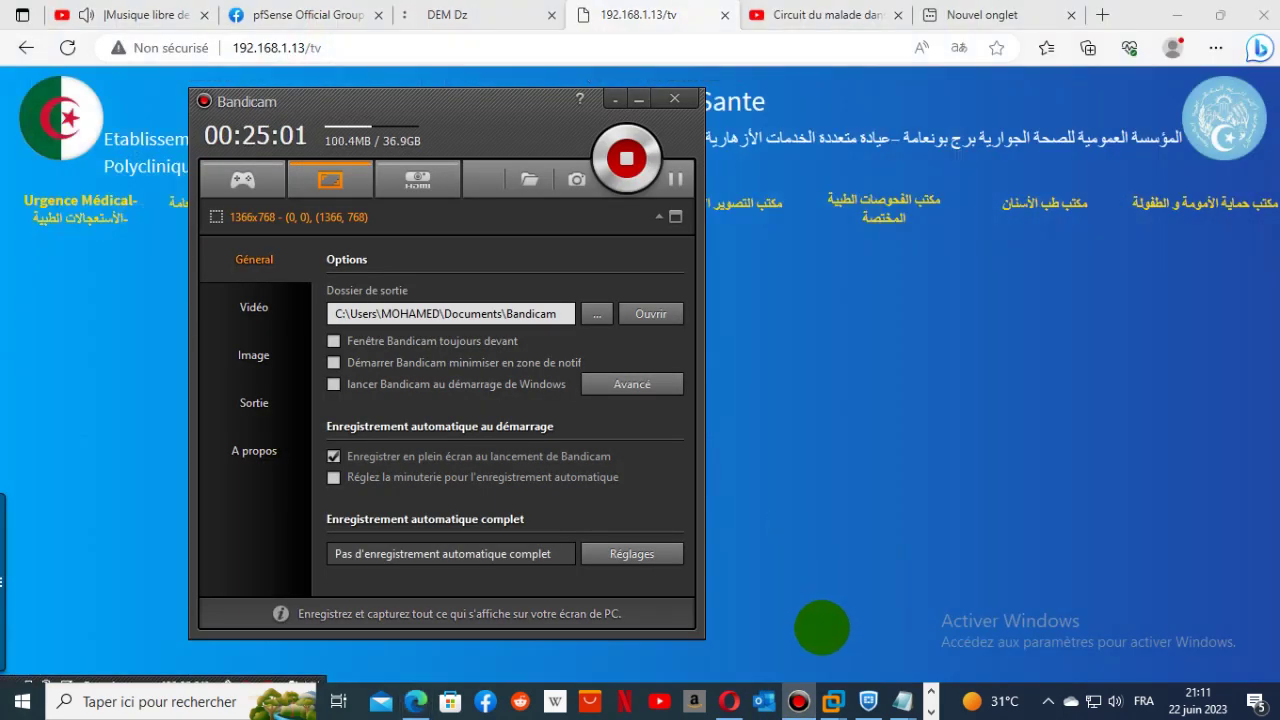
{"action": "left_click", "coordinate": [638, 98]}
{"action": "left_click", "coordinate": [408, 164]}
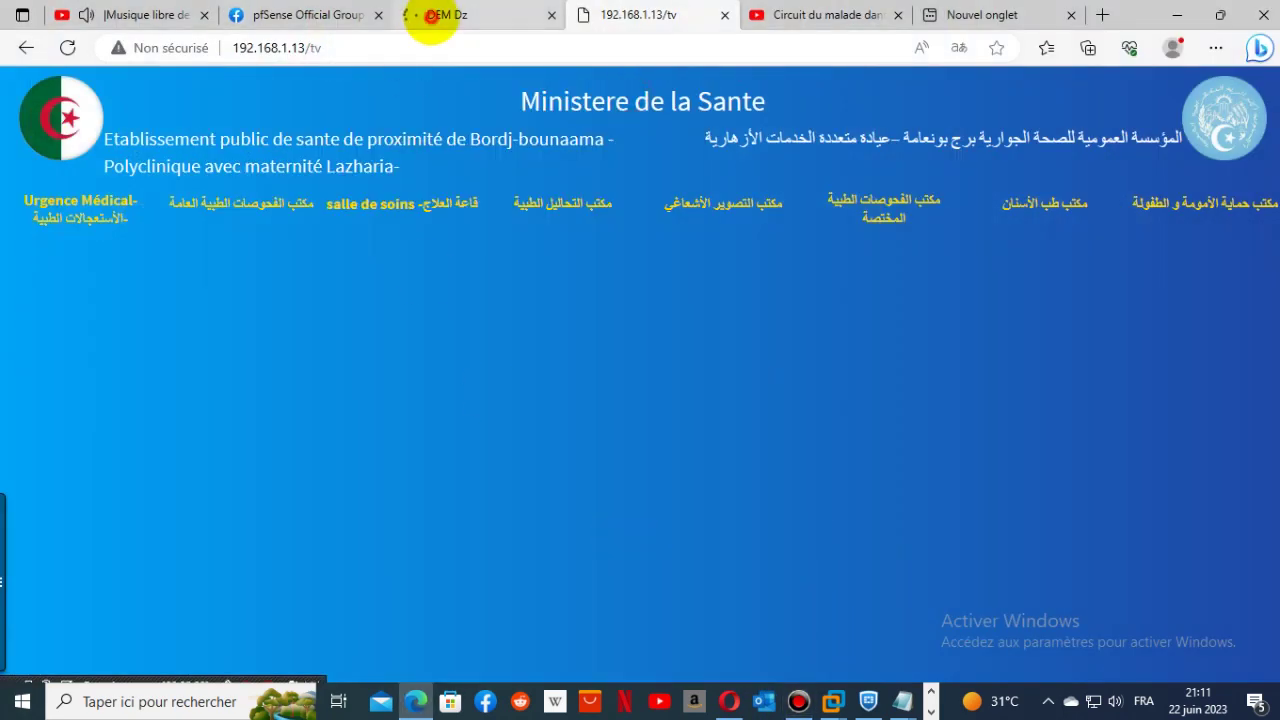
{"action": "left_click", "coordinate": [432, 18]}
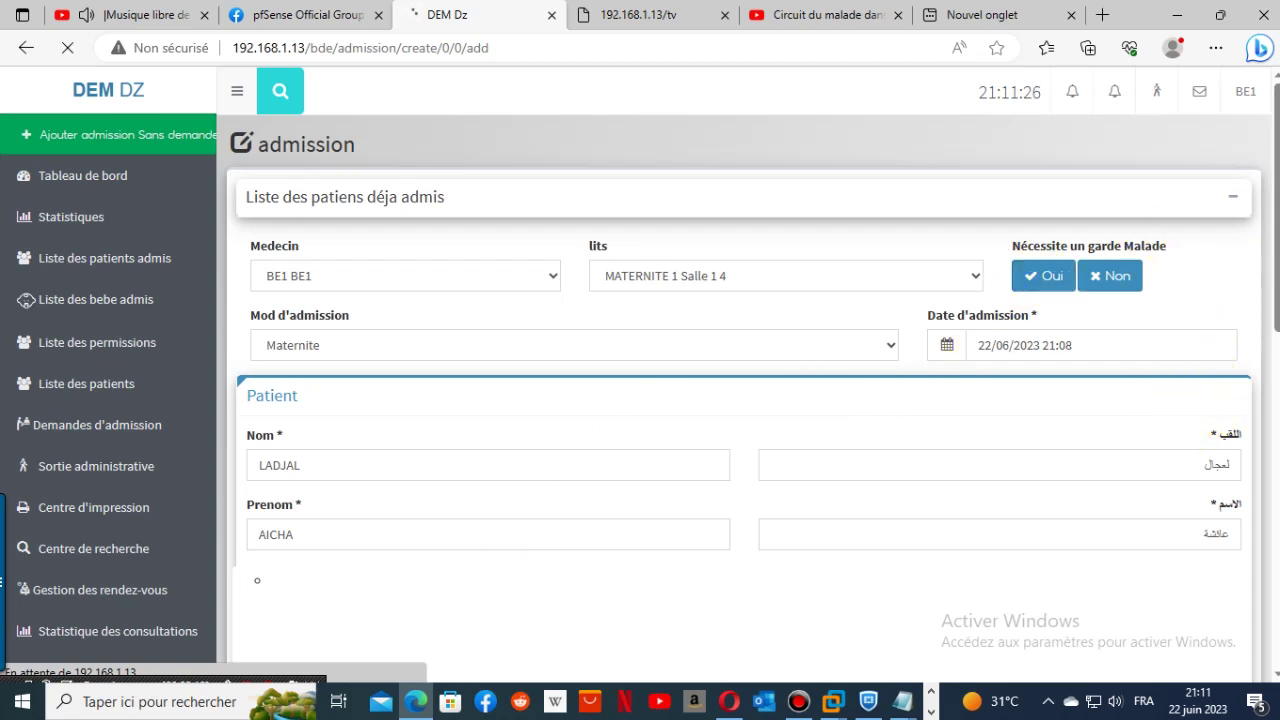
- Collapse the already-admitted patients panel and mark that no patient guard is needed
{"action": "left_click", "coordinate": [1233, 196]}
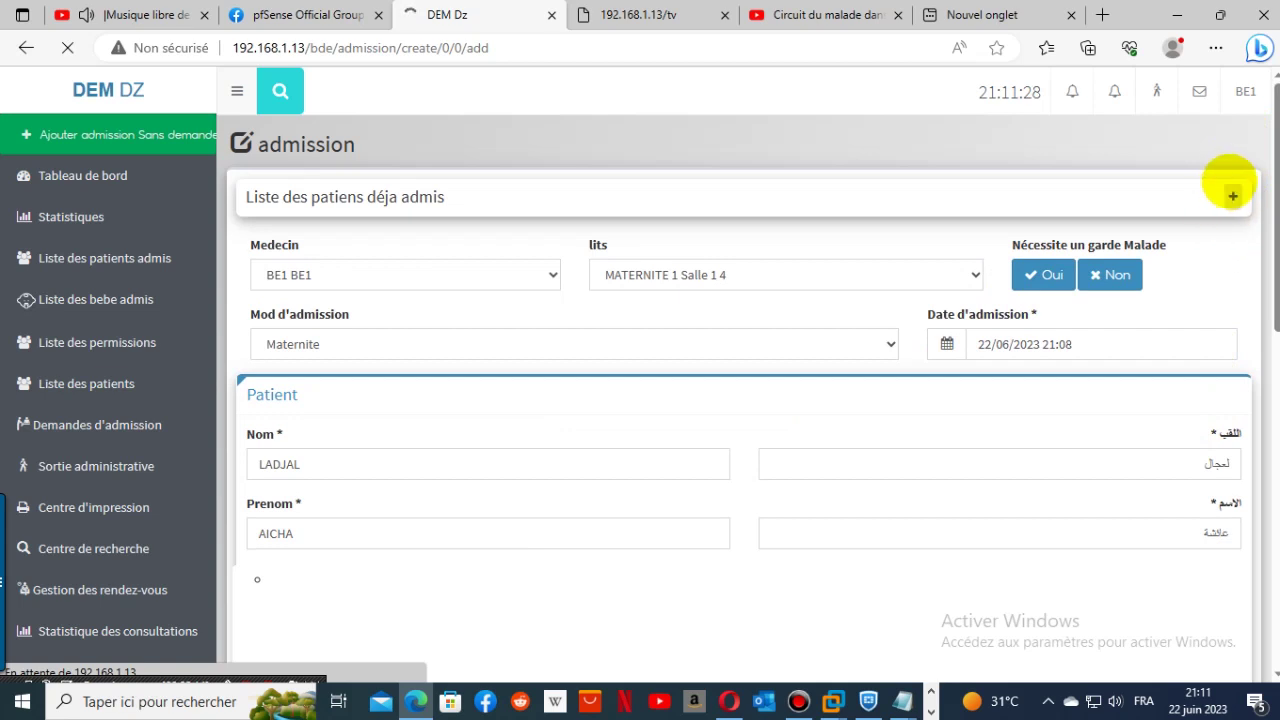
{"action": "left_click", "coordinate": [1233, 196]}
{"action": "left_click", "coordinate": [1233, 196]}
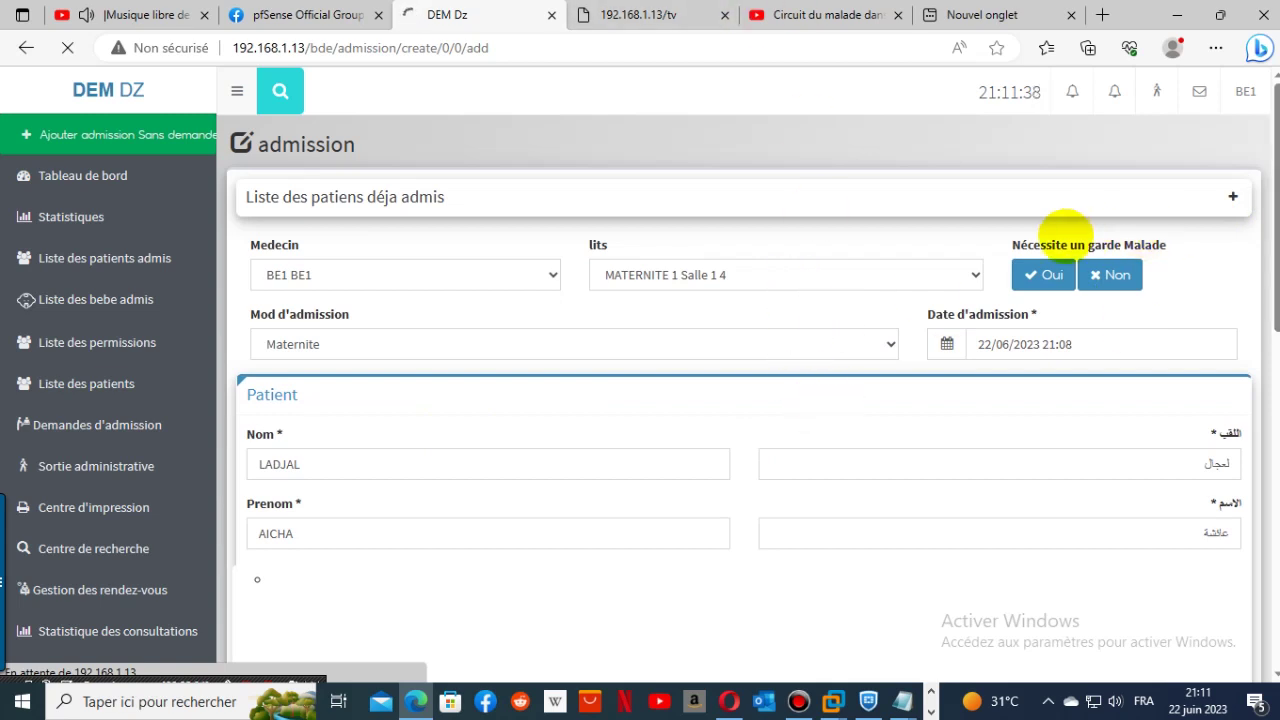
{"action": "left_click", "coordinate": [1110, 274]}
- Bring up the FortiClient VPN window from the taskbar
{"action": "scroll", "coordinate": [1234, 606], "scroll_direction": "down", "scroll_amount": 10}
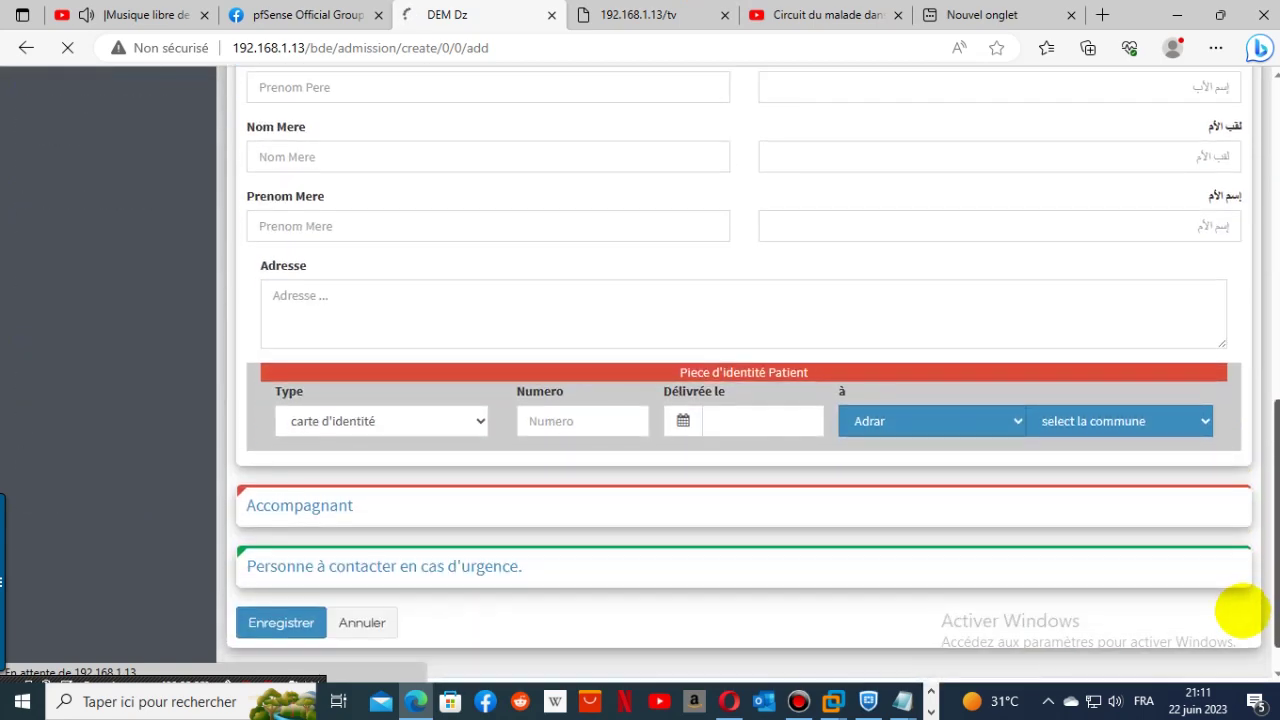
{"action": "scroll", "coordinate": [1240, 610], "scroll_direction": "up", "scroll_amount": 10}
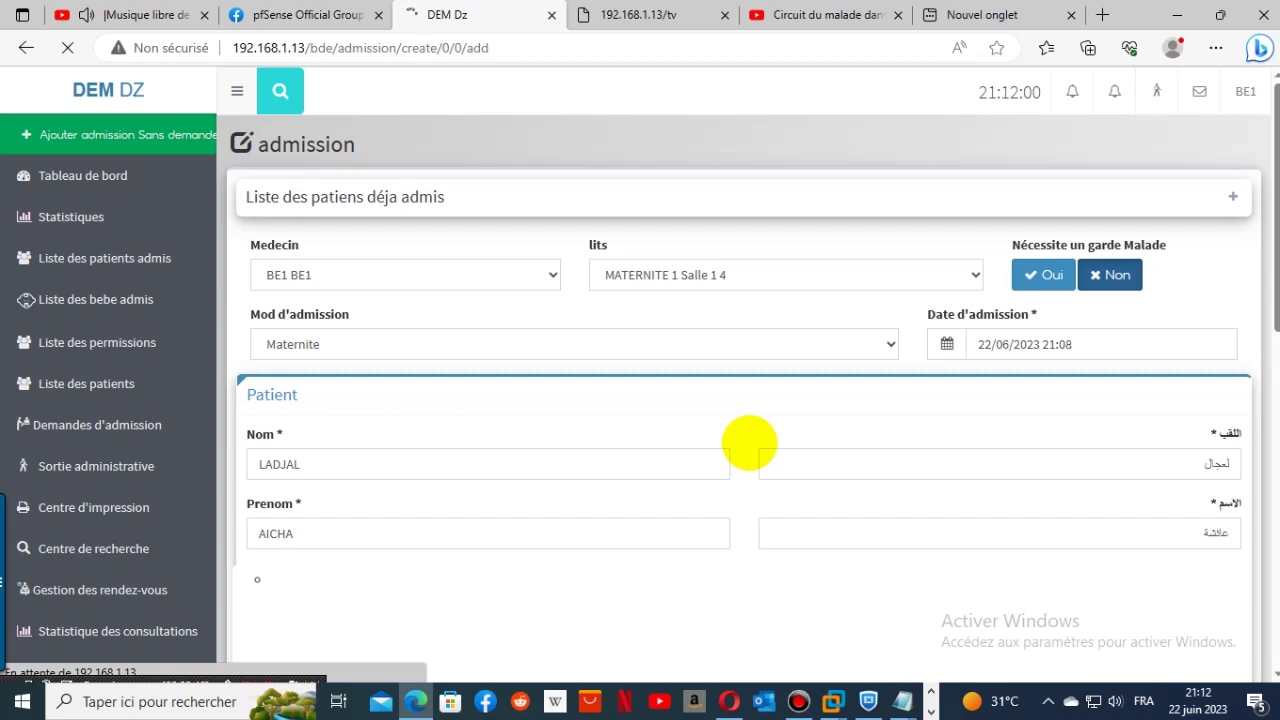
{"action": "left_click", "coordinate": [868, 700]}
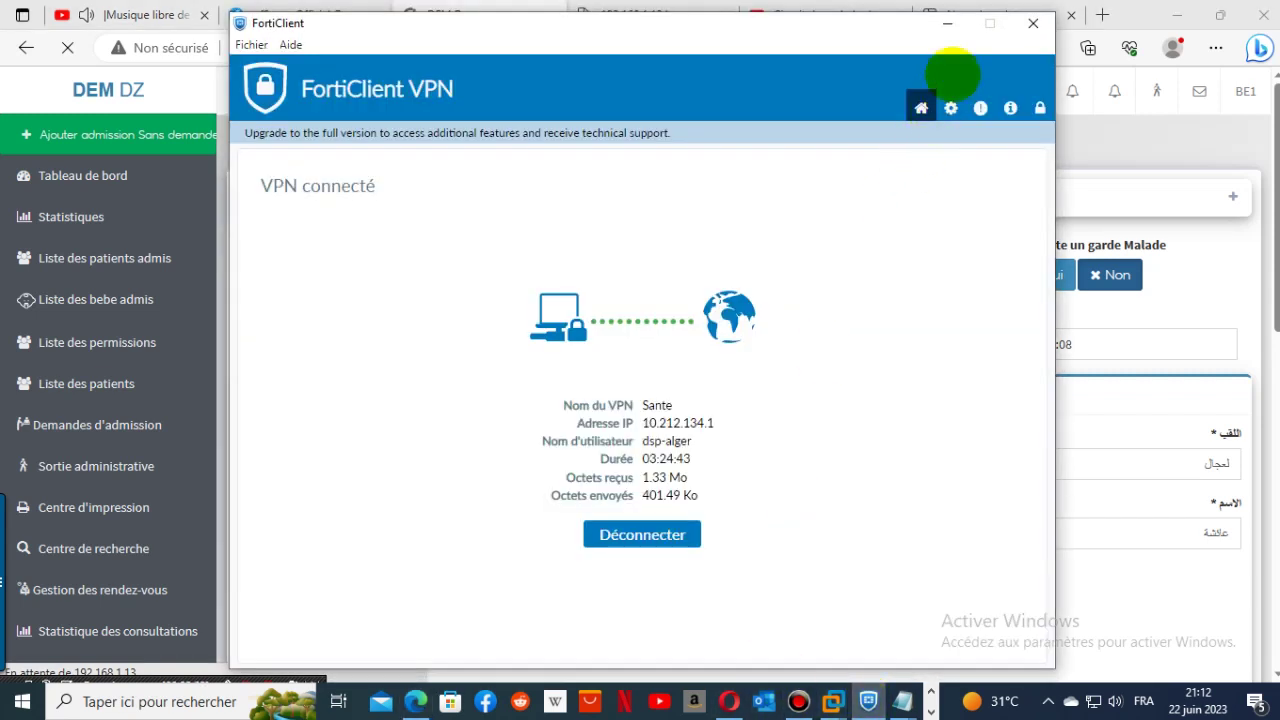
- Minimize FortiClient and load the address trimmed to 192.168.1.13/bde/admission/
{"action": "left_click", "coordinate": [947, 24]}
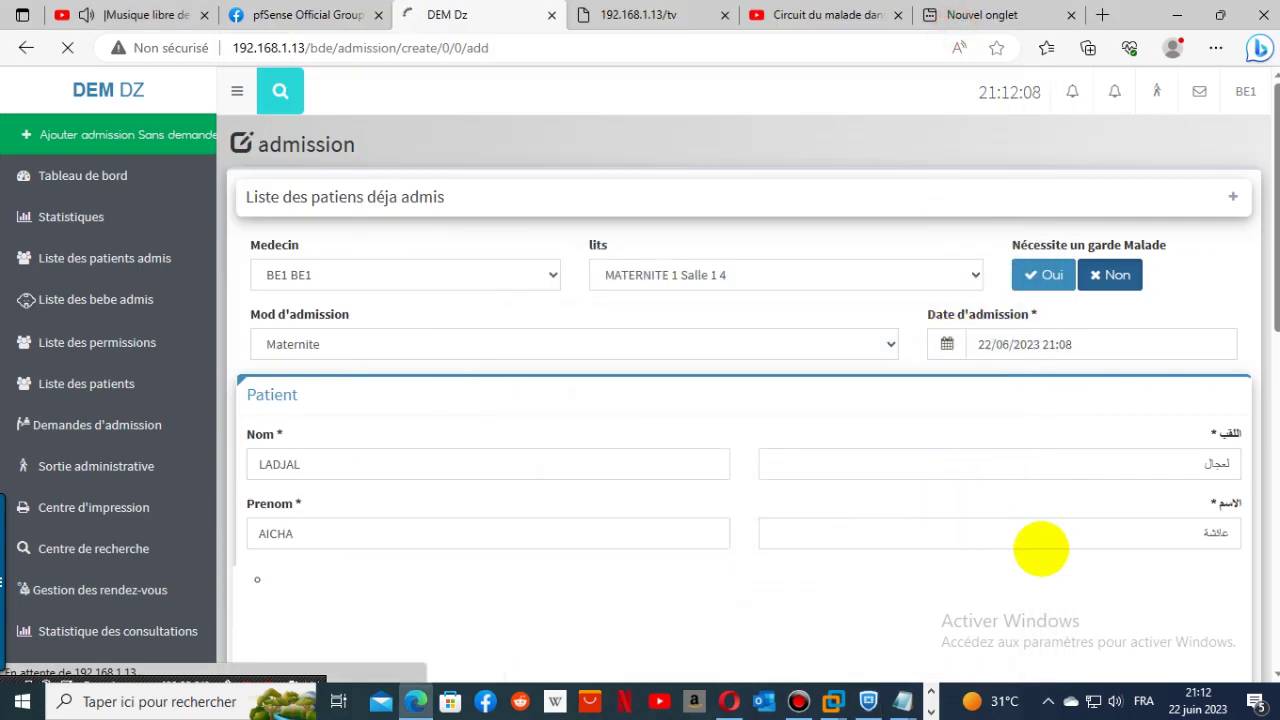
{"action": "scroll", "coordinate": [740, 400], "scroll_direction": "down", "scroll_amount": 5}
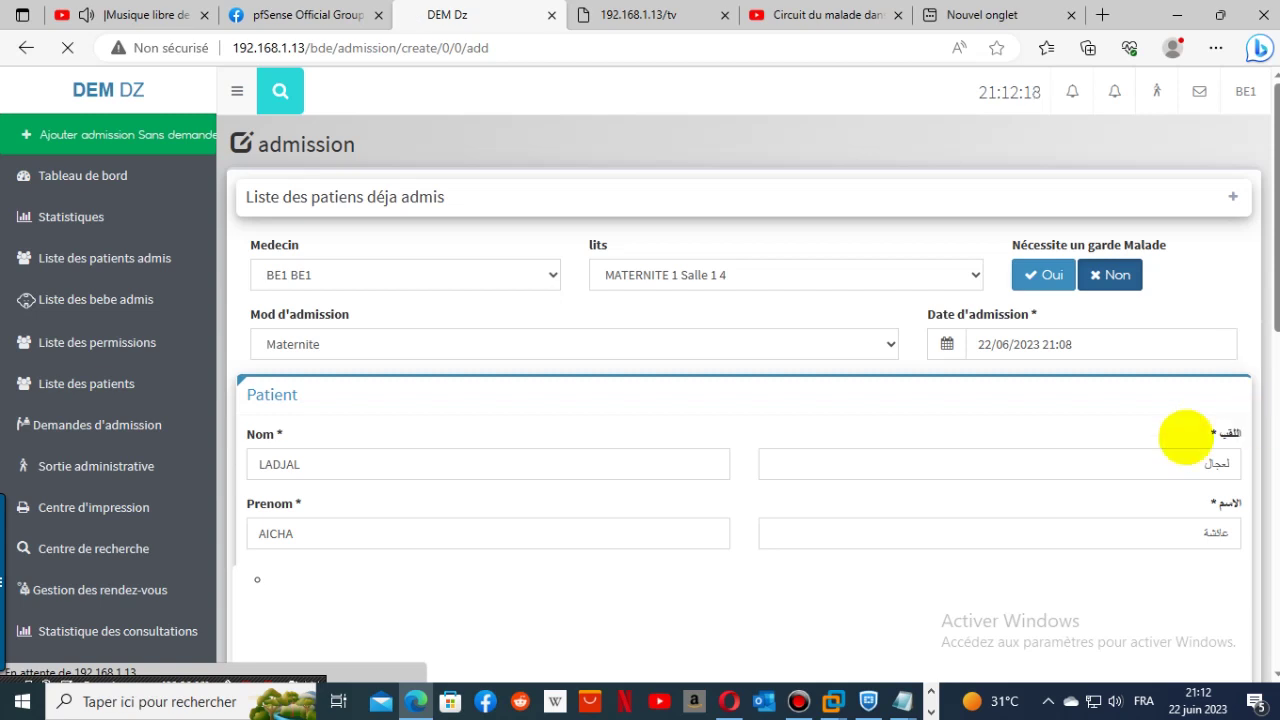
{"action": "left_click", "coordinate": [675, 47]}
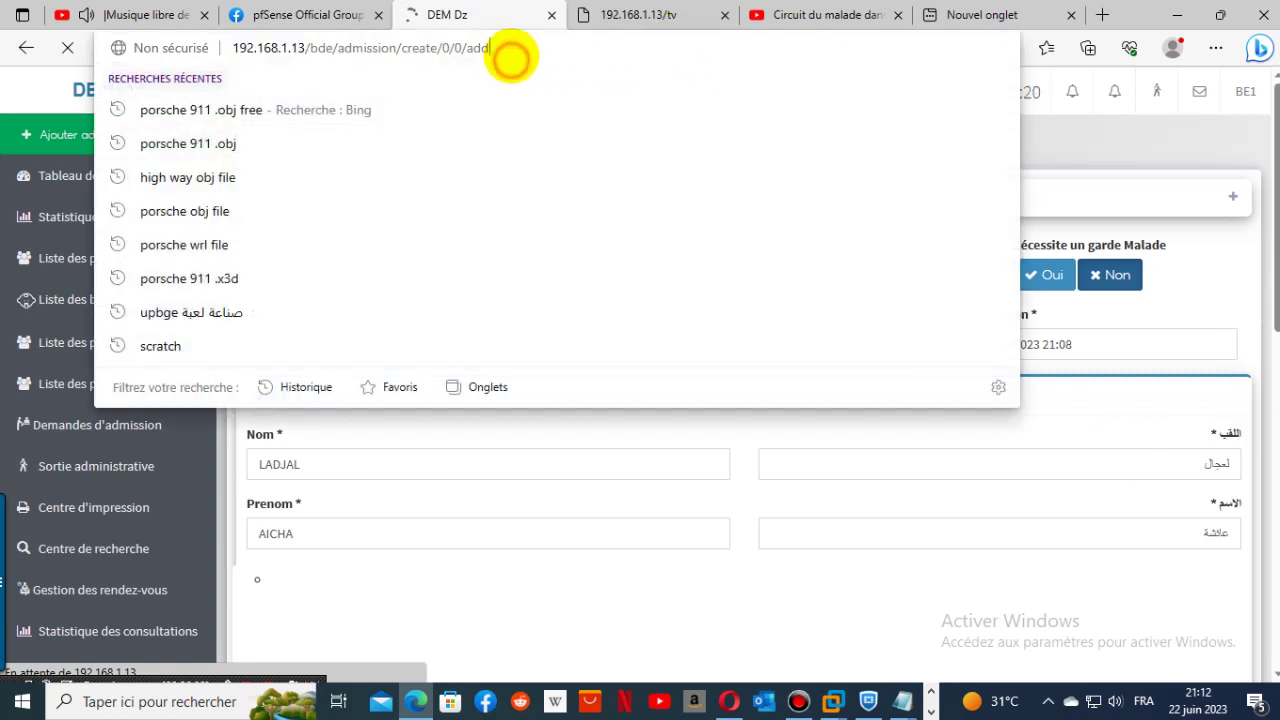
{"action": "double_click", "coordinate": [508, 50]}
{"action": "left_click", "coordinate": [398, 50], "text": "shift"}
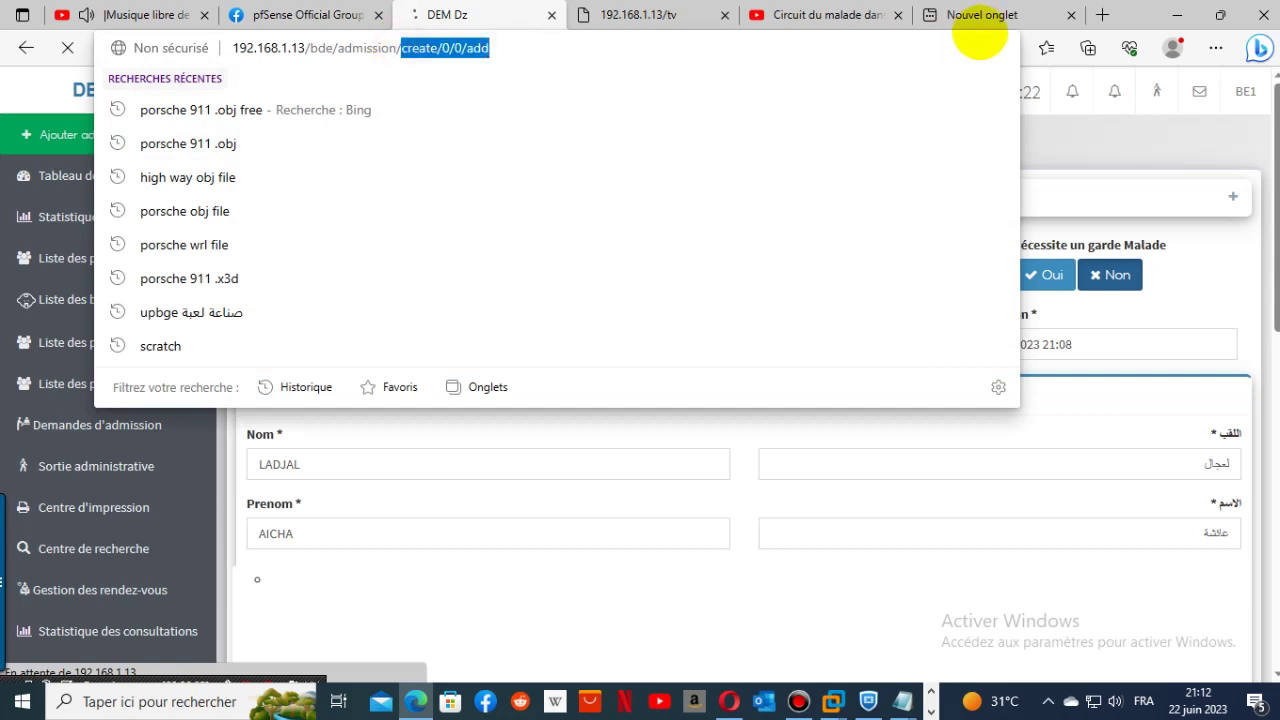
{"action": "key", "text": "BackSpace"}
{"action": "key", "text": "Return"}
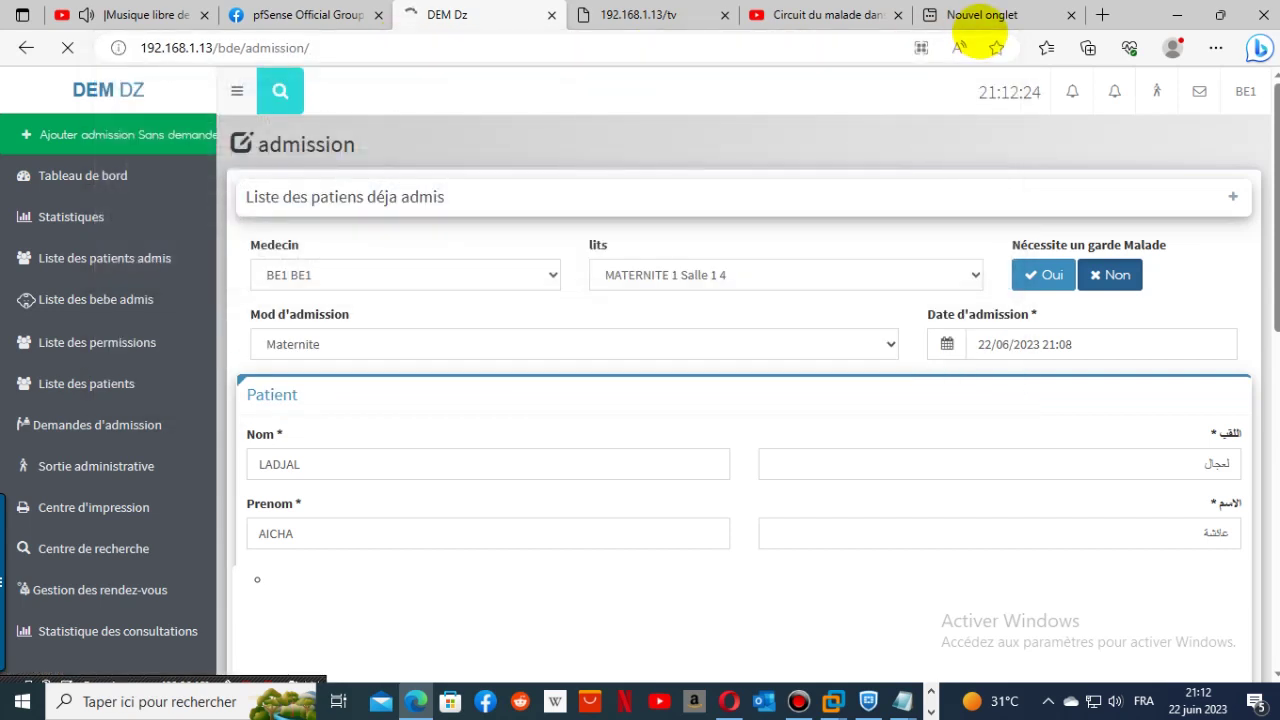
- Log out of the BE1 account via Déconnexion
{"action": "mouse_move", "coordinate": [985, 33]}
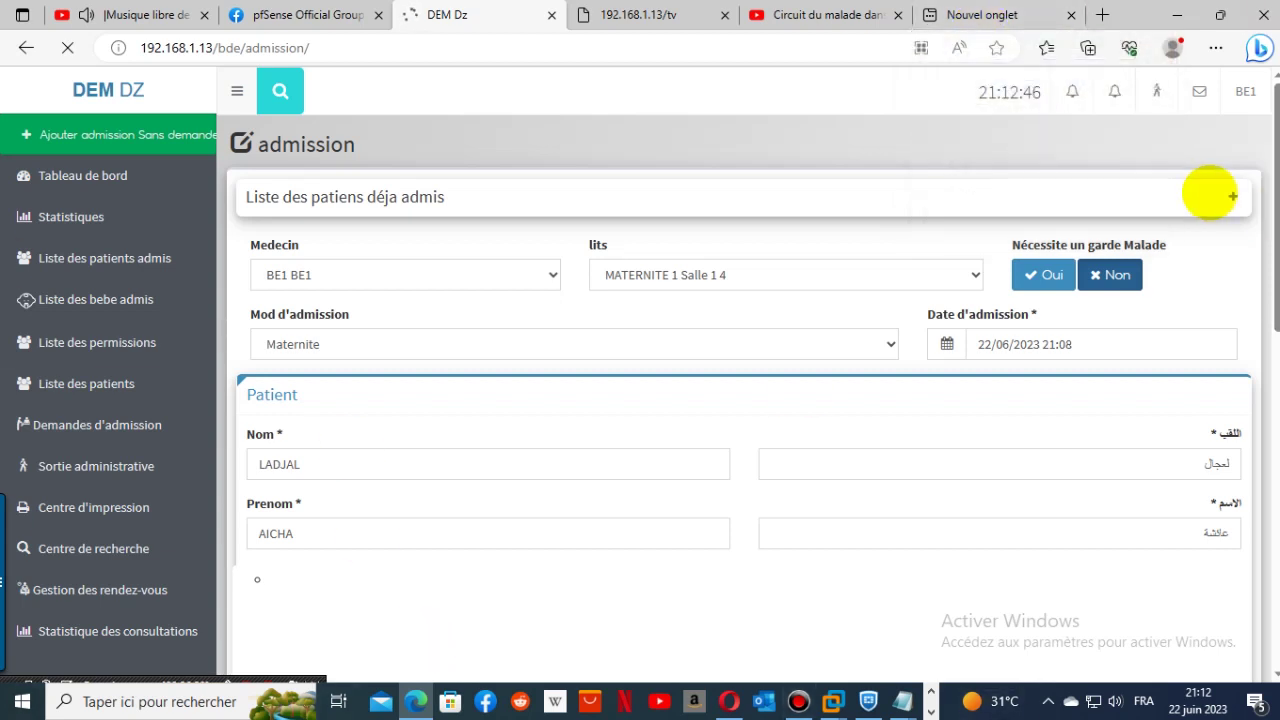
{"action": "left_click", "coordinate": [1245, 88]}
{"action": "left_click", "coordinate": [1194, 212]}
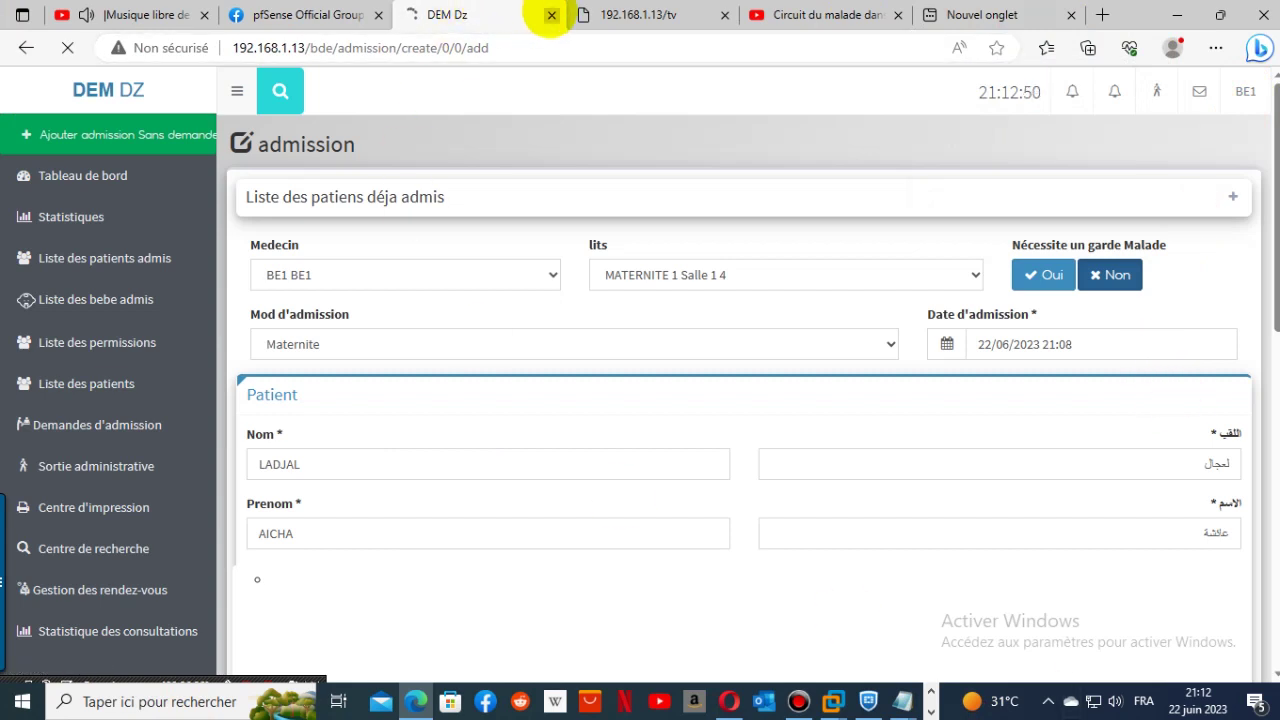
- Close the DEM Dz tab, load 192.168.1.13 in a new tab, and bring up the DEM011laz VM
{"action": "left_click", "coordinate": [551, 15]}
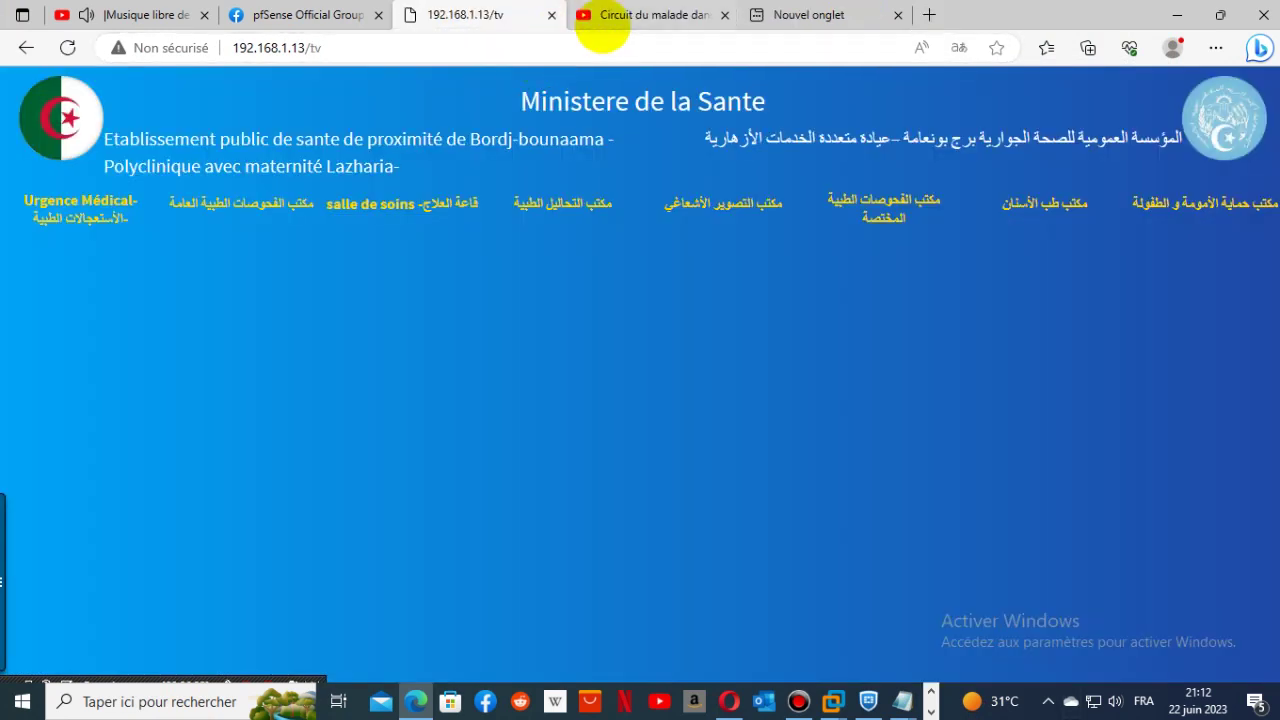
{"action": "left_click", "coordinate": [770, 15]}
{"action": "type", "text": "192.168.1.13"}
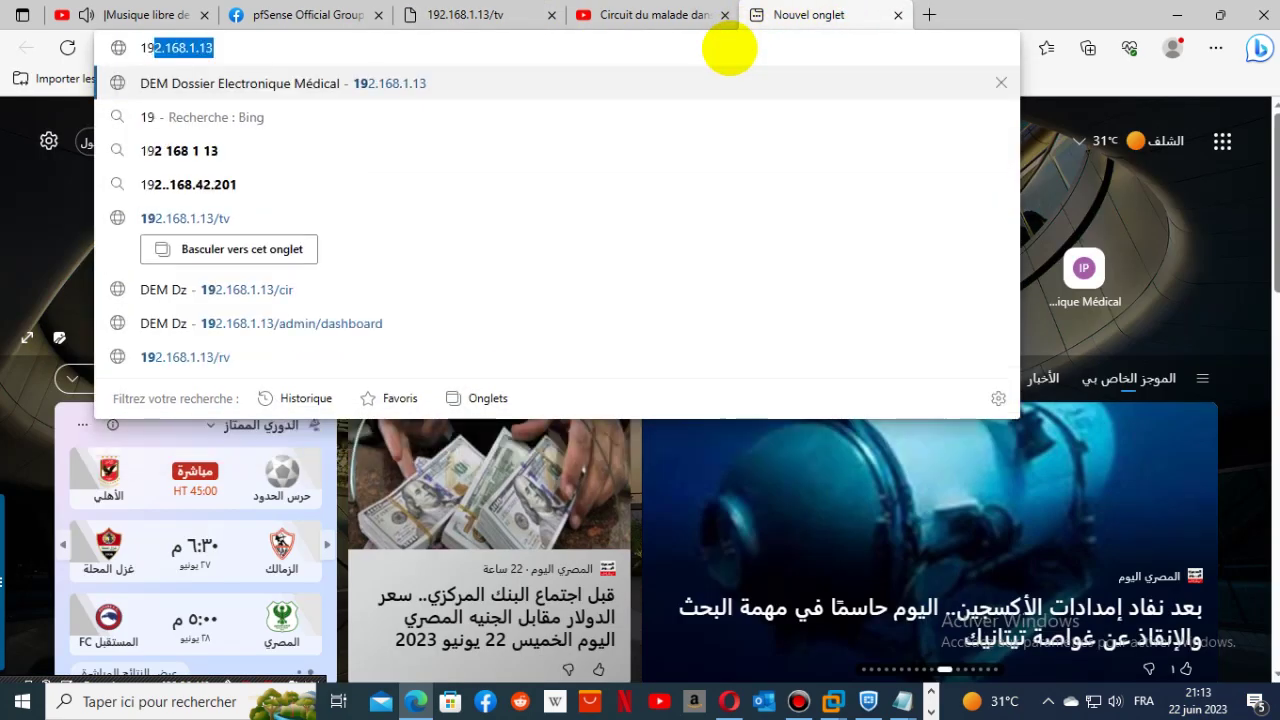
{"action": "key", "text": "Return"}
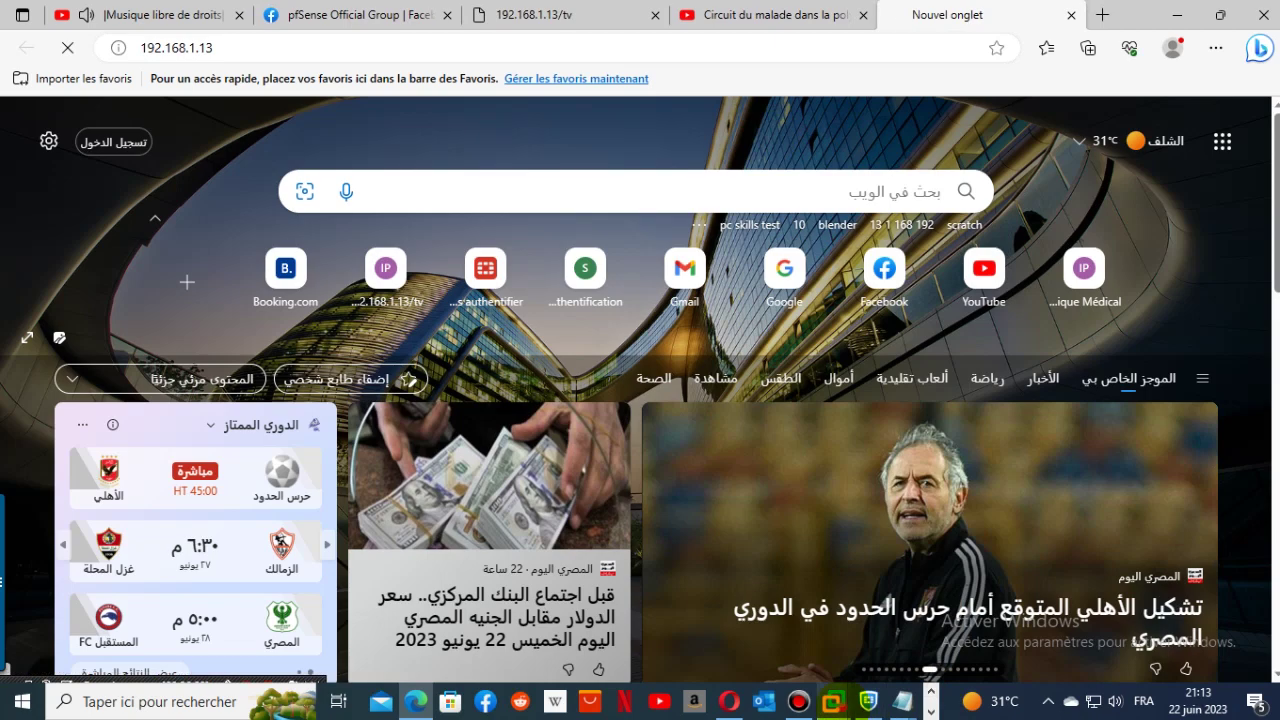
{"action": "mouse_move", "coordinate": [831, 702]}
{"action": "left_click", "coordinate": [935, 585]}
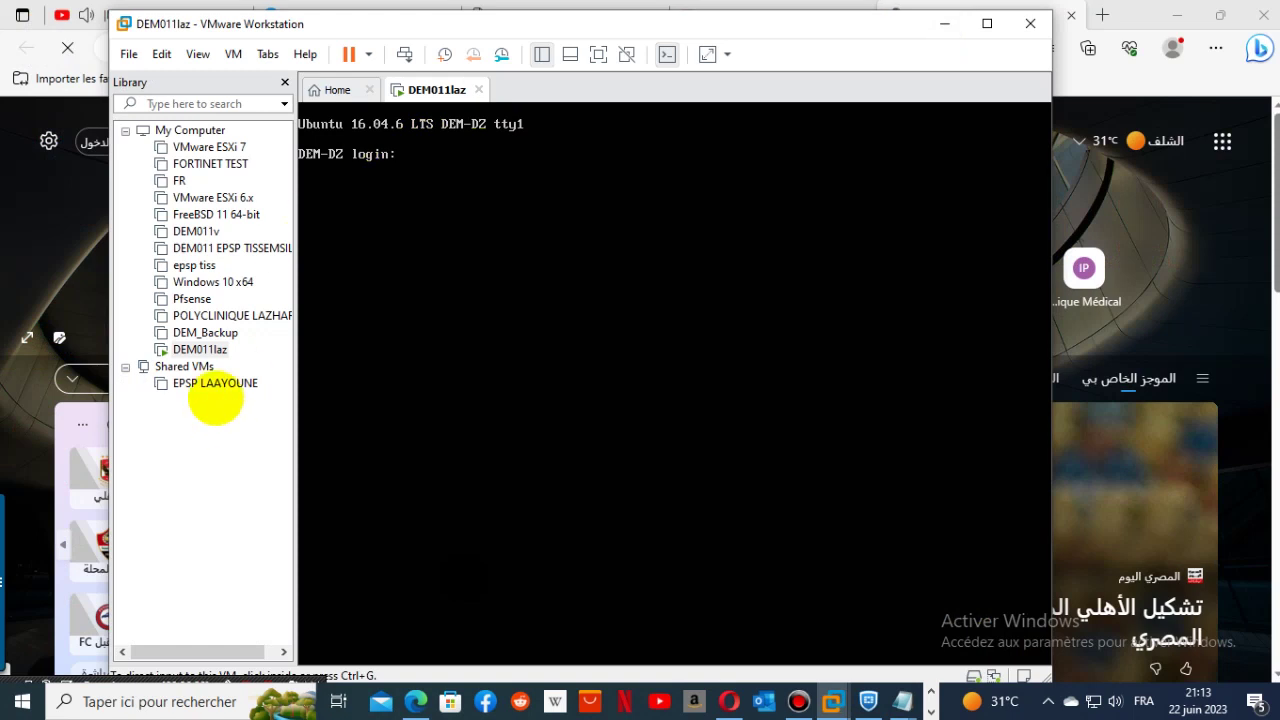
- Power off the DEM011laz virtual machine and confirm the power-off
{"action": "right_click", "coordinate": [203, 346]}
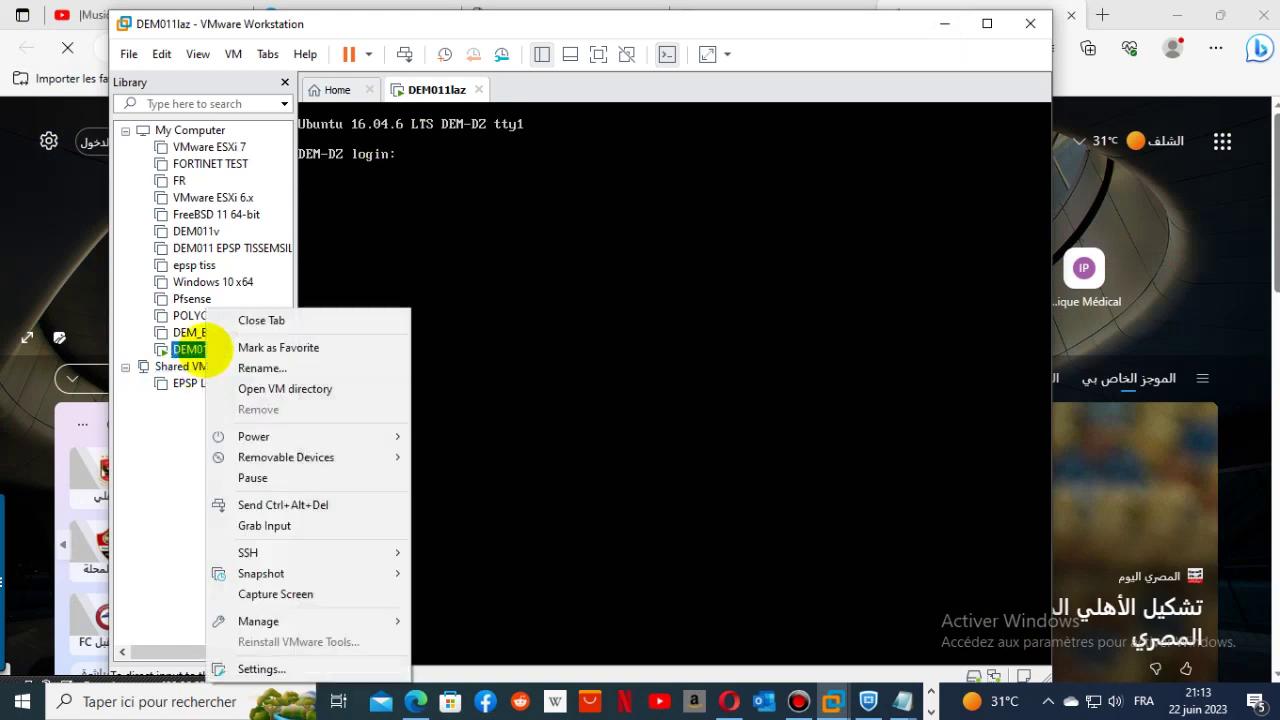
{"action": "mouse_move", "coordinate": [329, 437]}
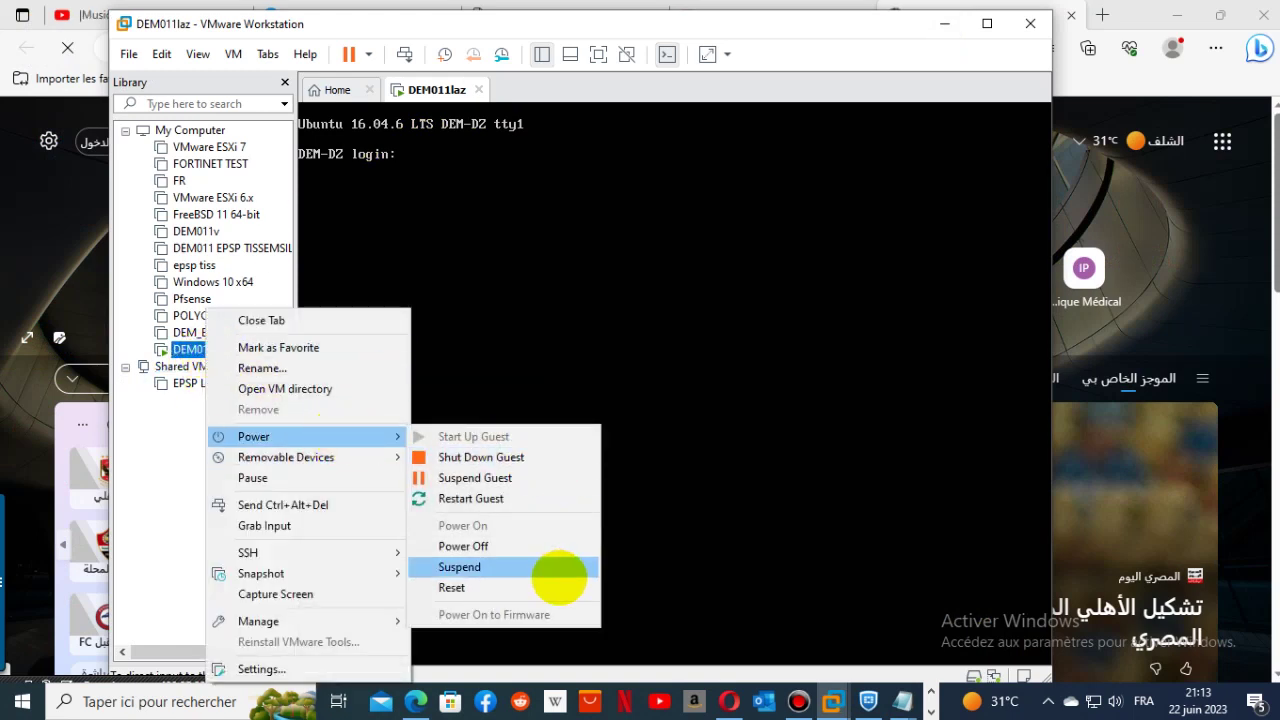
{"action": "left_click", "coordinate": [541, 550]}
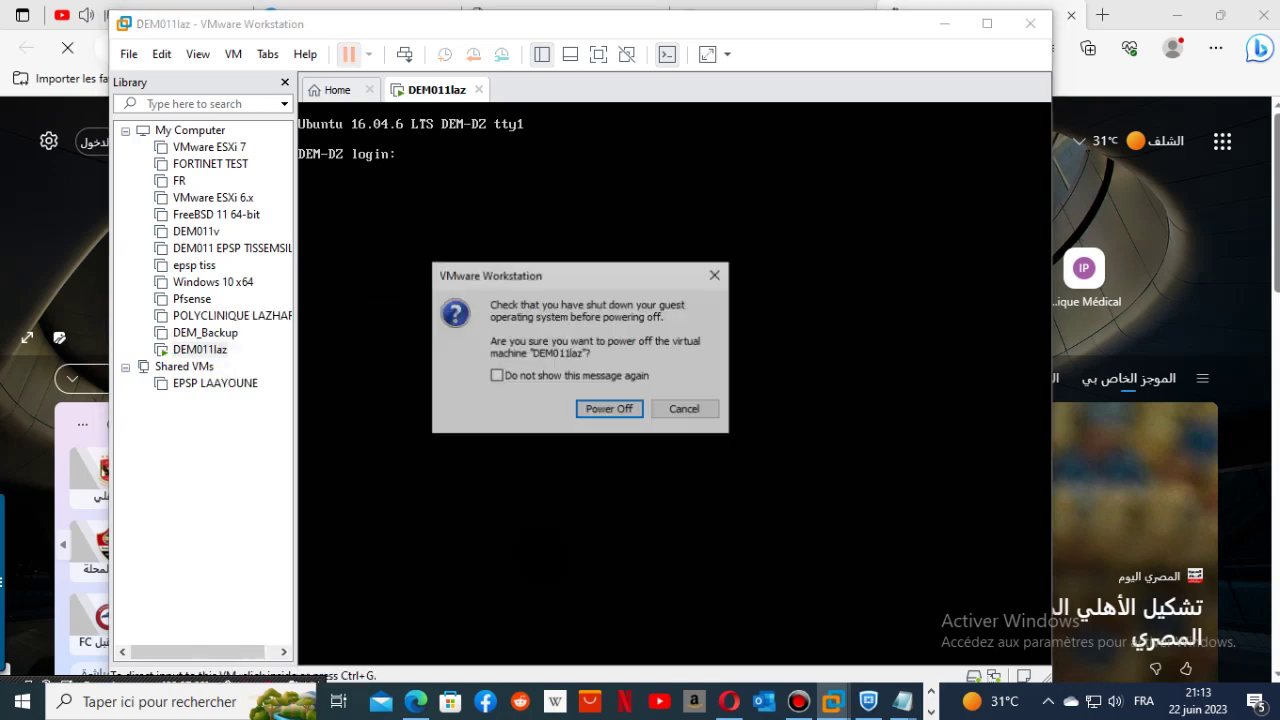
{"action": "left_click", "coordinate": [612, 408]}
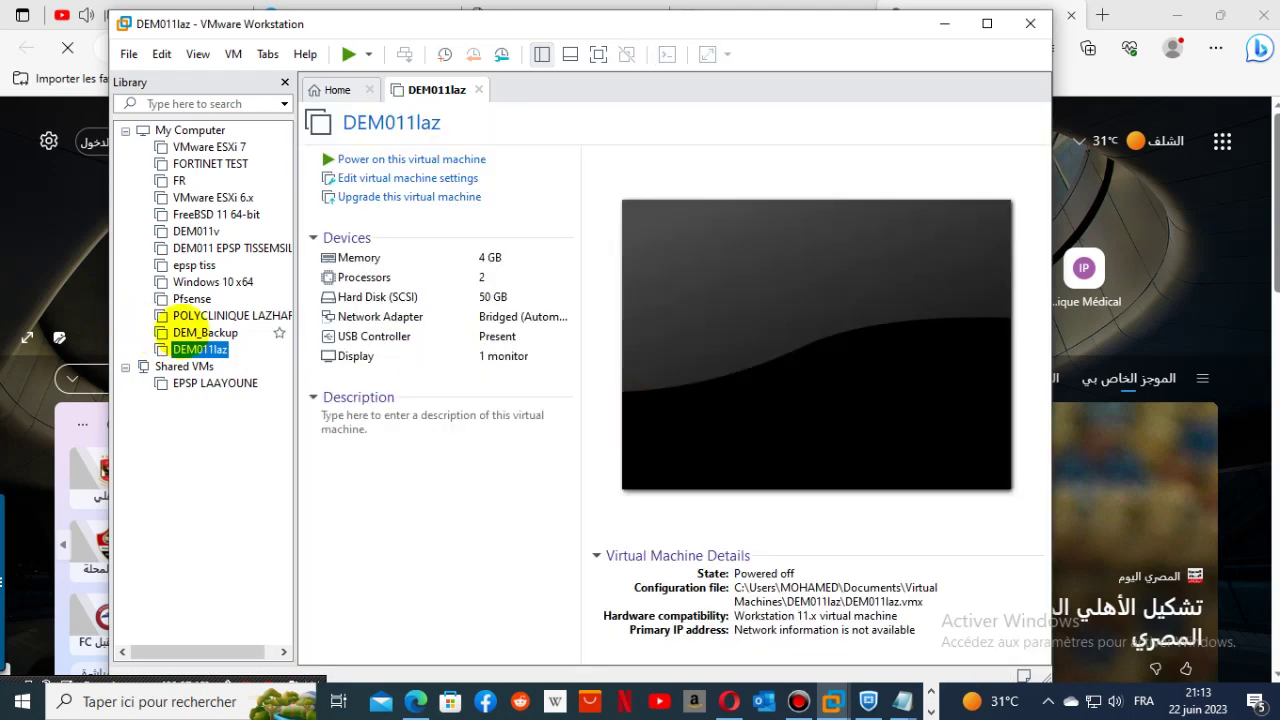
- Power DEM011laz back on and minimize the VMware window
{"action": "right_click", "coordinate": [205, 347]}
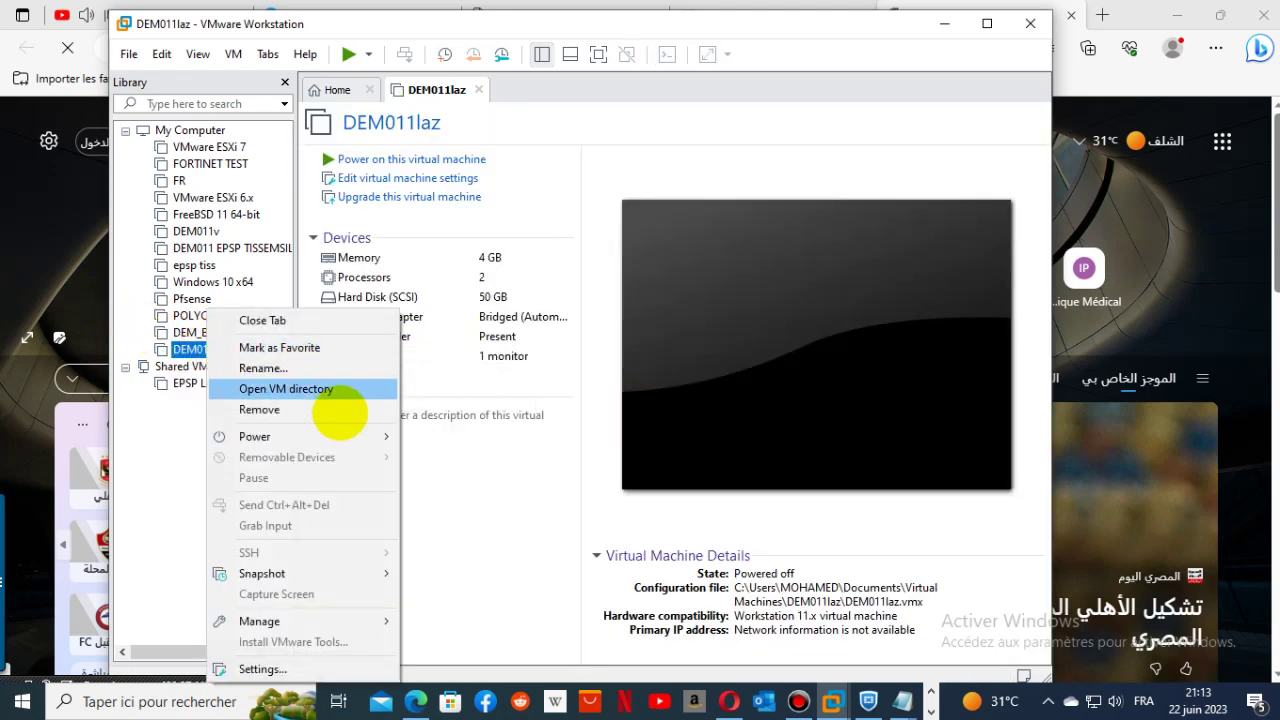
{"action": "mouse_move", "coordinate": [337, 436]}
{"action": "left_click", "coordinate": [470, 525]}
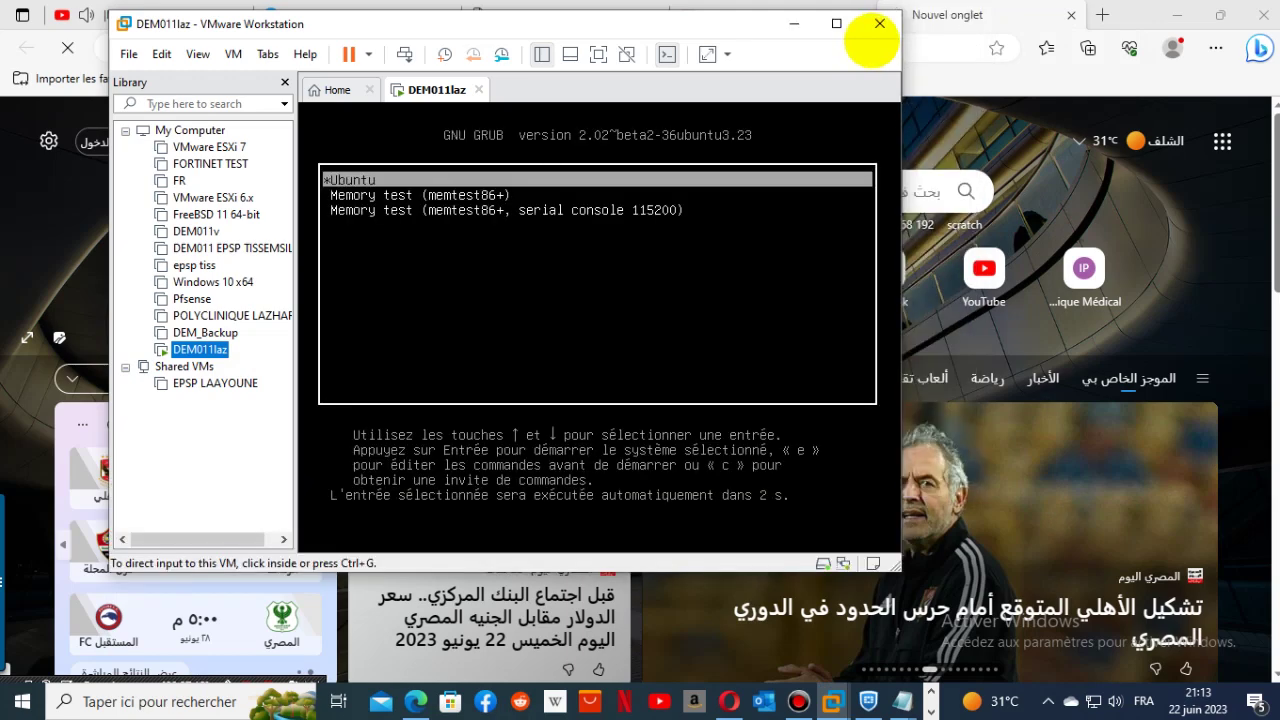
{"action": "left_click", "coordinate": [794, 23]}
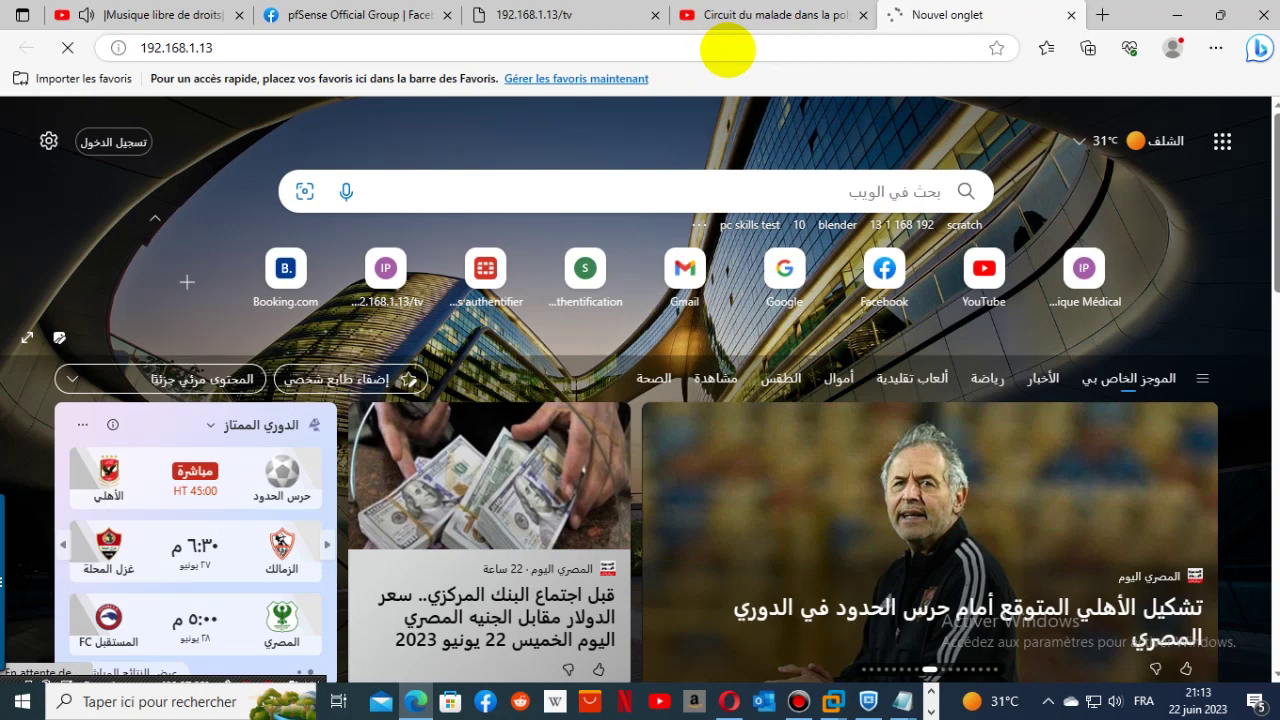
- Return from the Ministere de la Sante page to the new tab and resubmit 192.168.1.13
{"action": "left_click", "coordinate": [548, 16]}
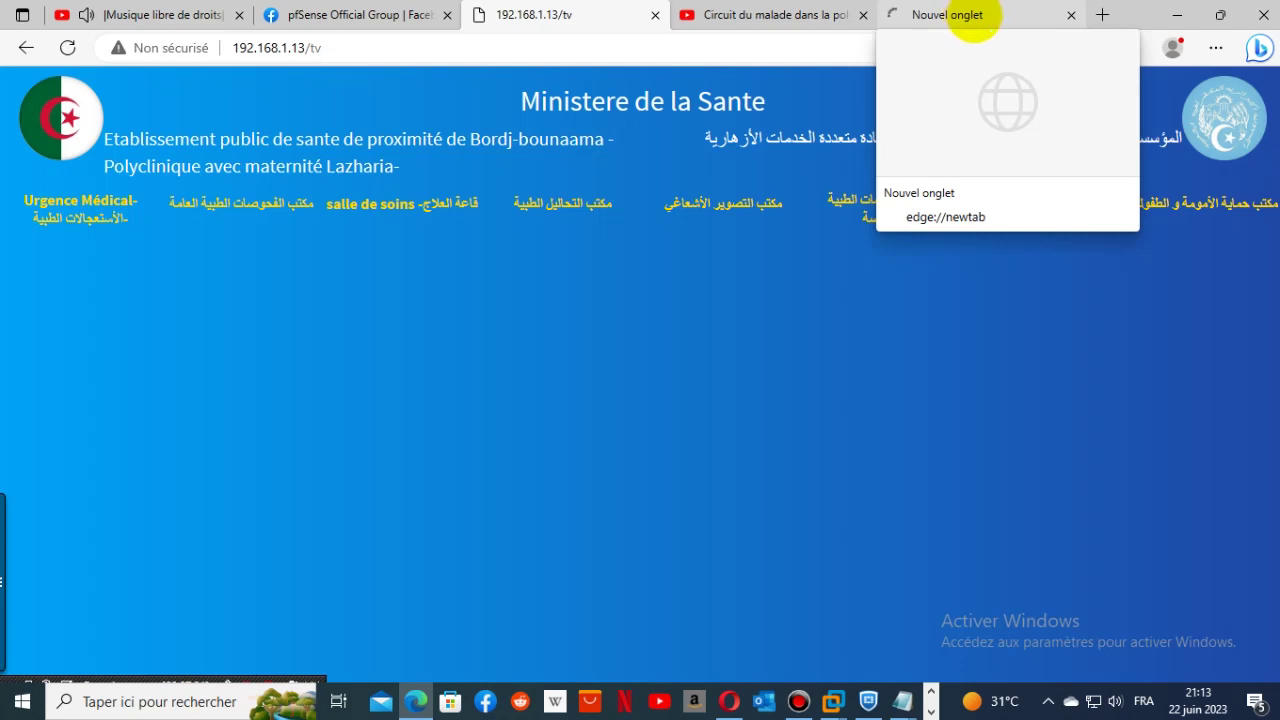
{"action": "left_click", "coordinate": [978, 15]}
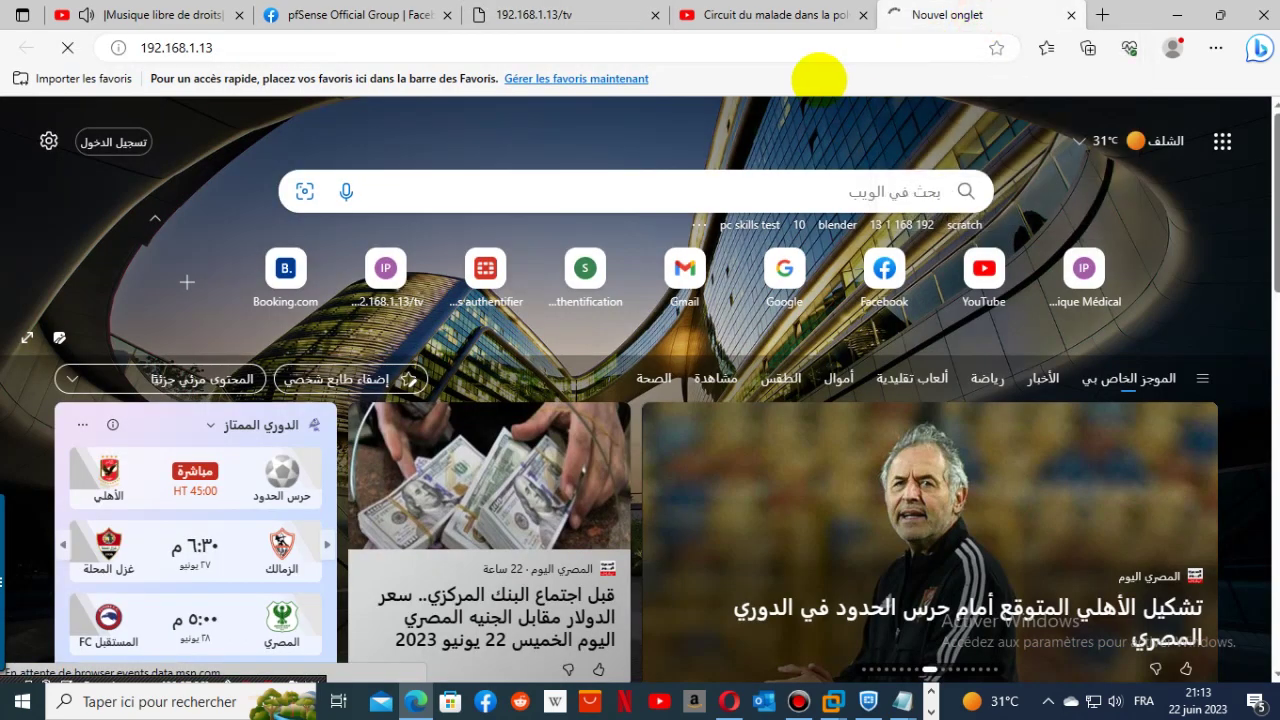
{"action": "left_click", "coordinate": [742, 50]}
{"action": "key", "text": "Return"}
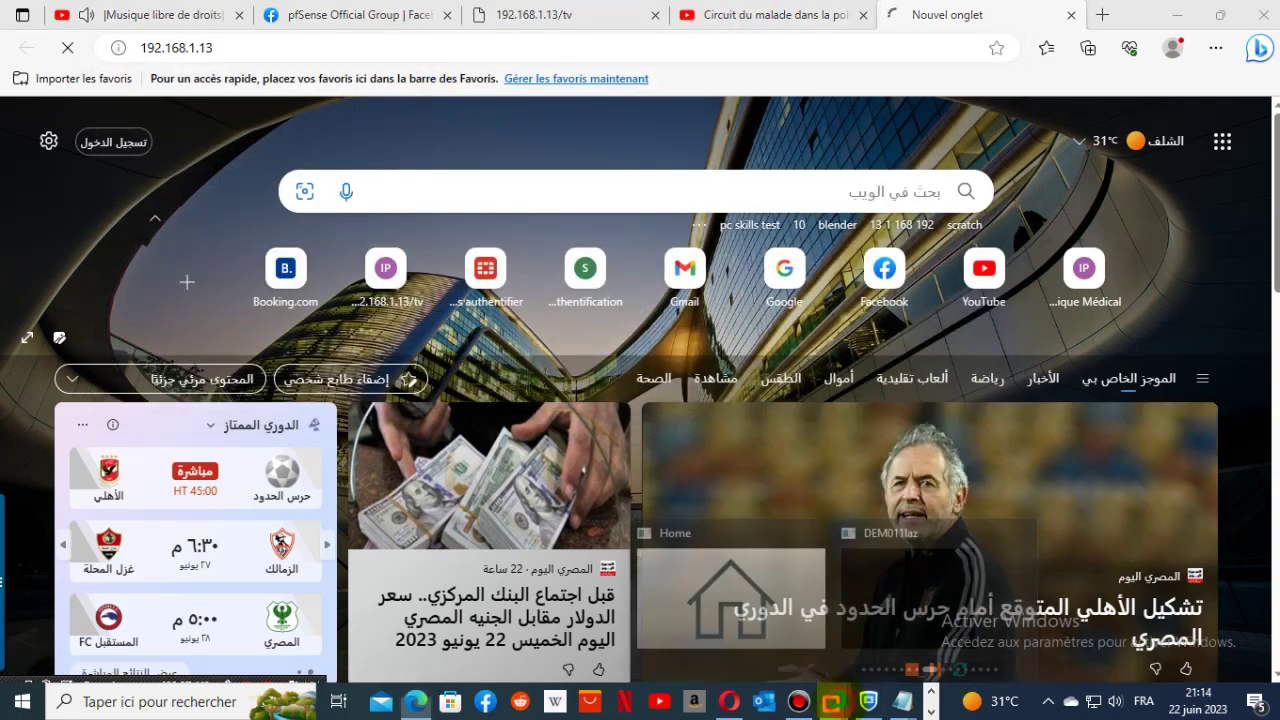
- Check the DEM011laz VM window, hide it again, and reload the Edge page
{"action": "mouse_move", "coordinate": [832, 701]}
{"action": "left_click", "coordinate": [860, 620]}
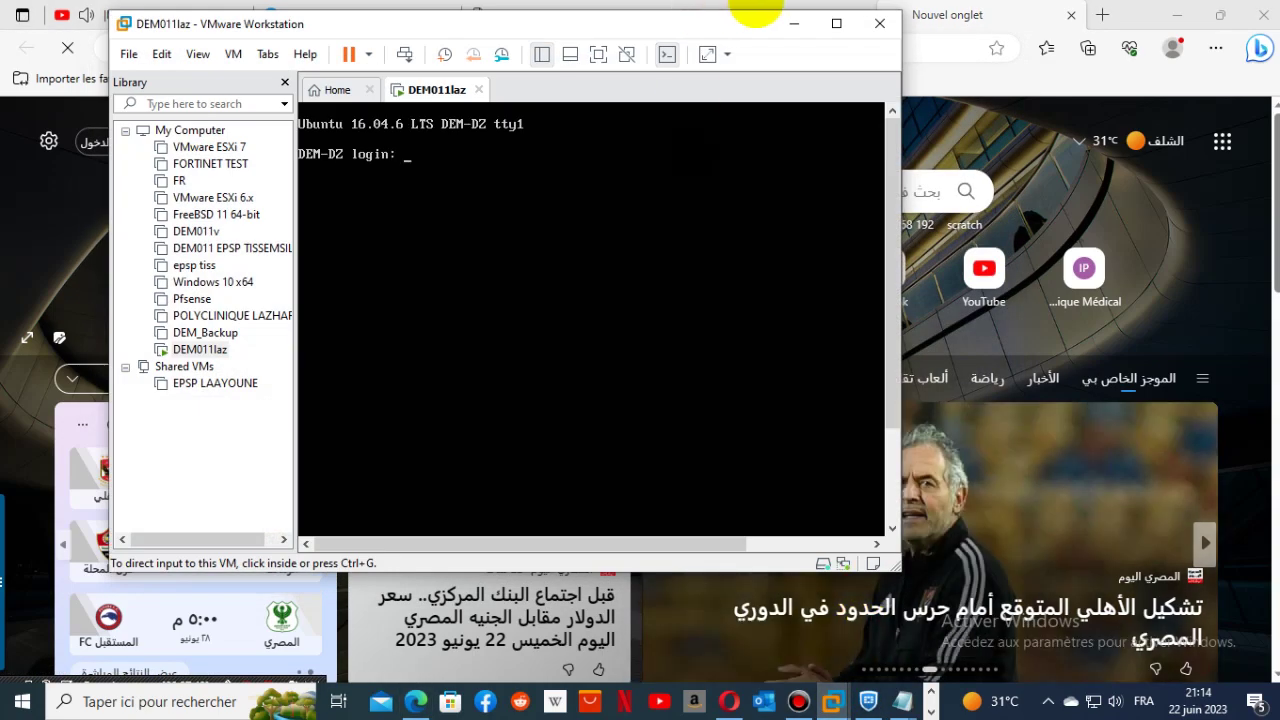
{"action": "left_click", "coordinate": [792, 23]}
{"action": "left_click", "coordinate": [402, 558]}
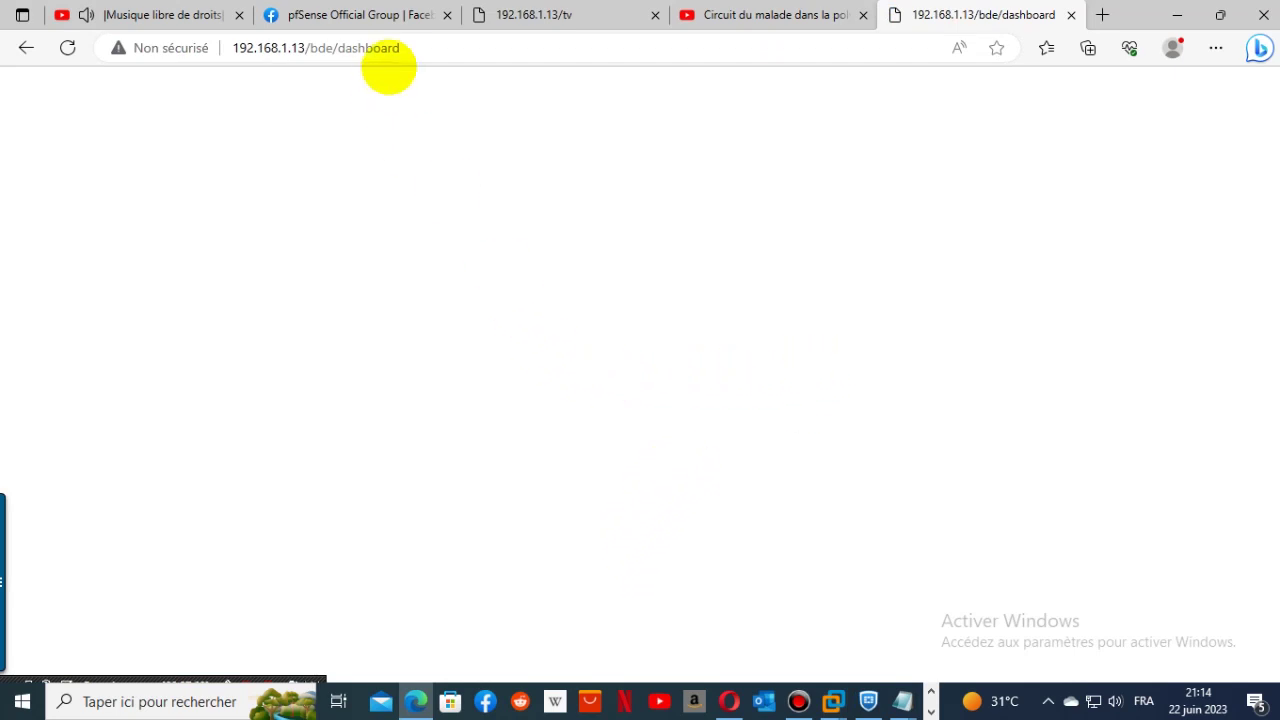
- Trim the address to 192.168.1.13 and load the DEM DZ dashboard
{"action": "left_click", "coordinate": [410, 48]}
{"action": "left_click", "coordinate": [457, 50]}
{"action": "left_click_drag", "start_coordinate": [305, 48], "coordinate": [843, 49]}
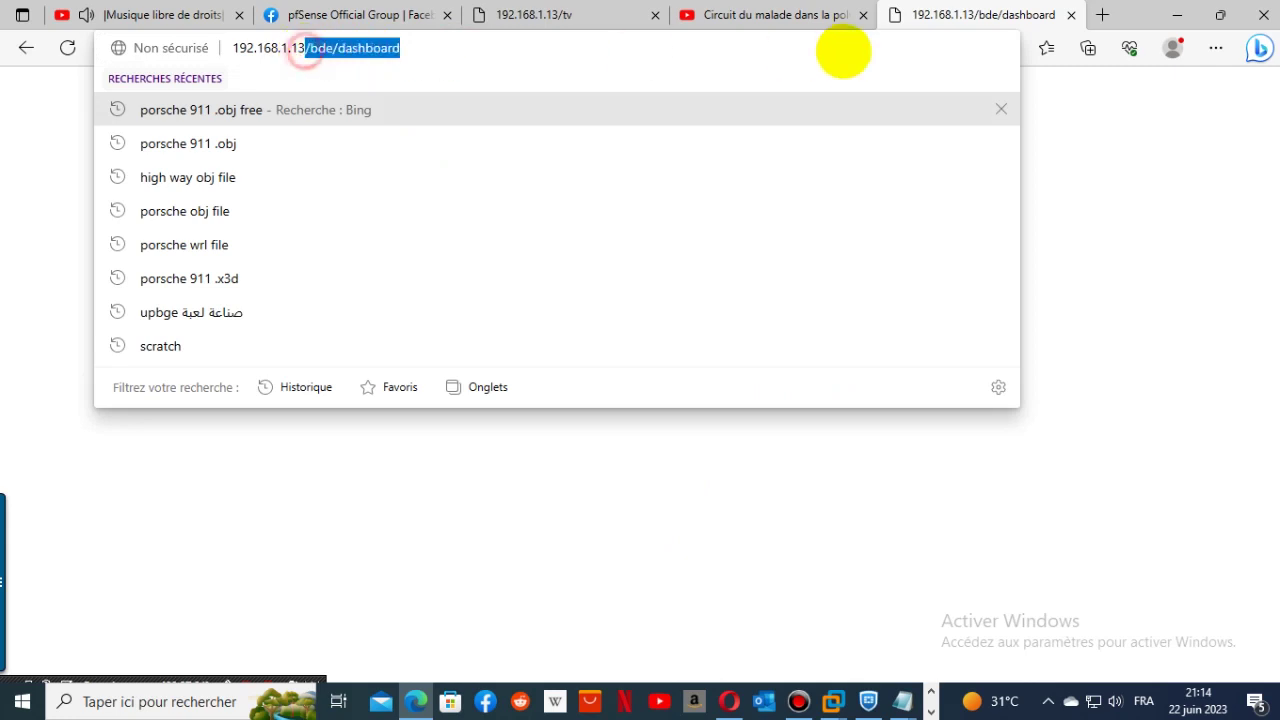
{"action": "key", "text": "BackSpace"}
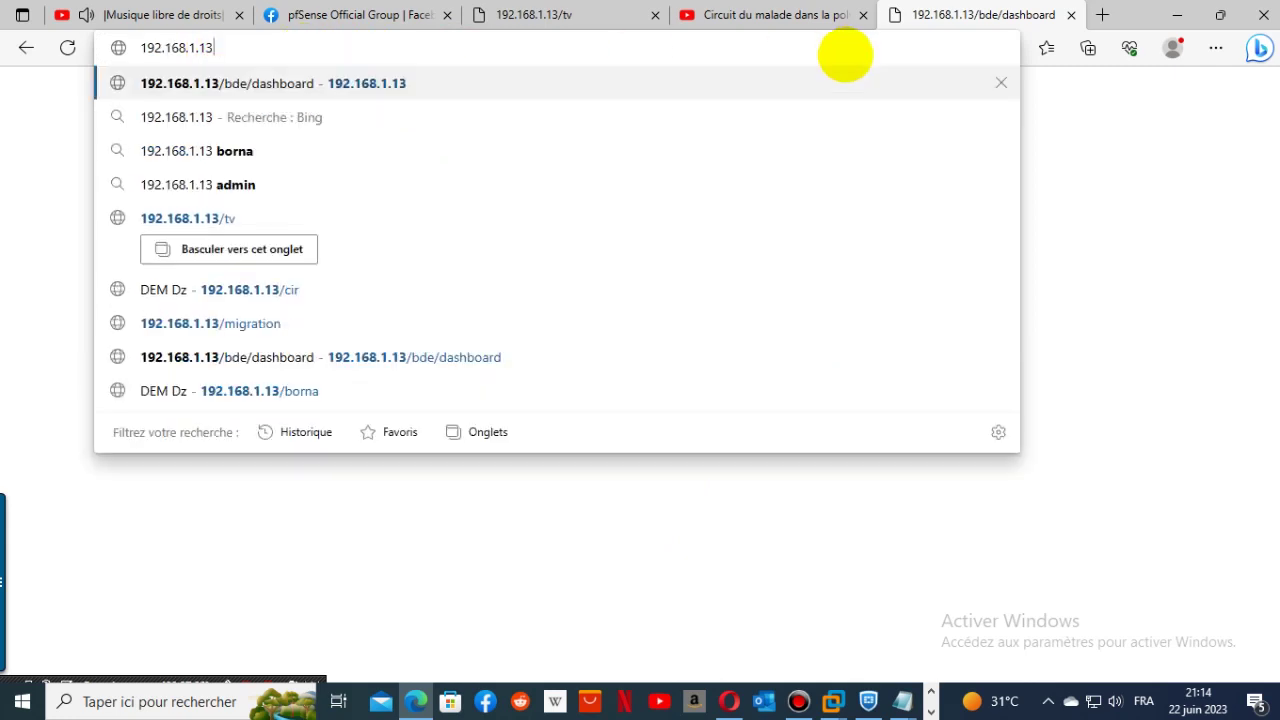
{"action": "key", "text": "Return"}
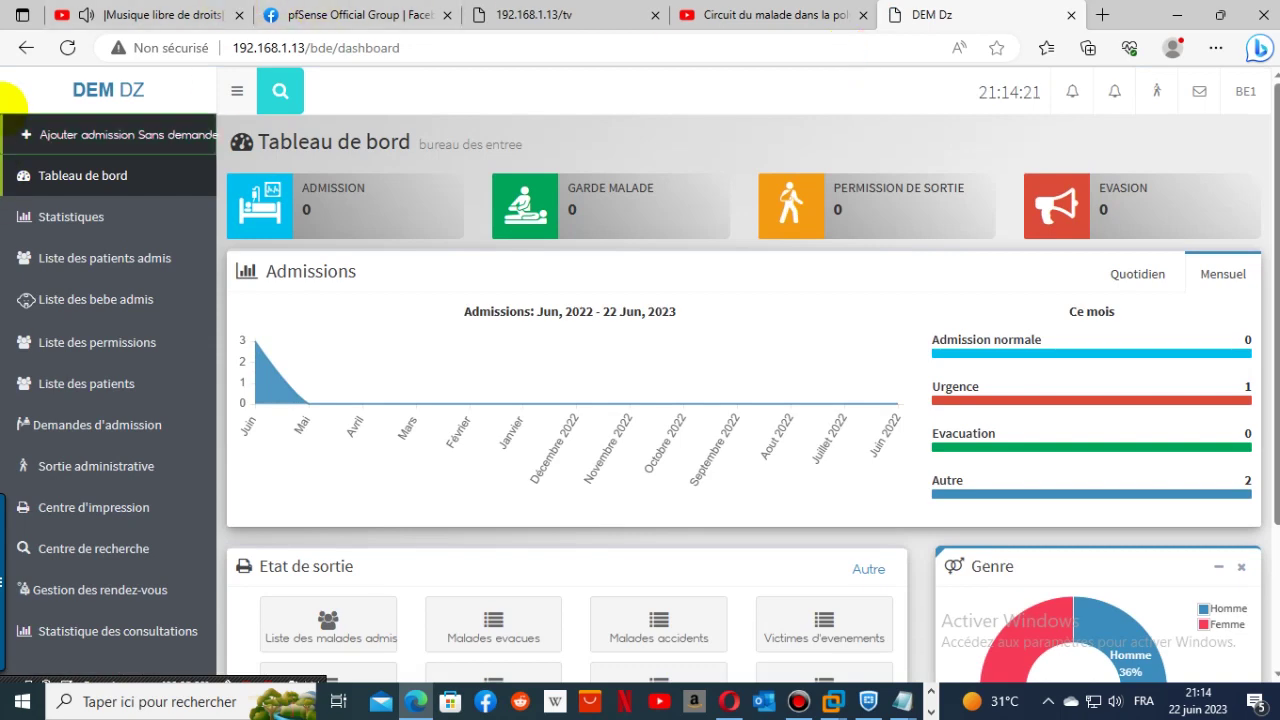
- Start a new admission with doctor BE1 BE1 and pick the existing patient found by typing L
{"action": "left_click", "coordinate": [107, 136]}
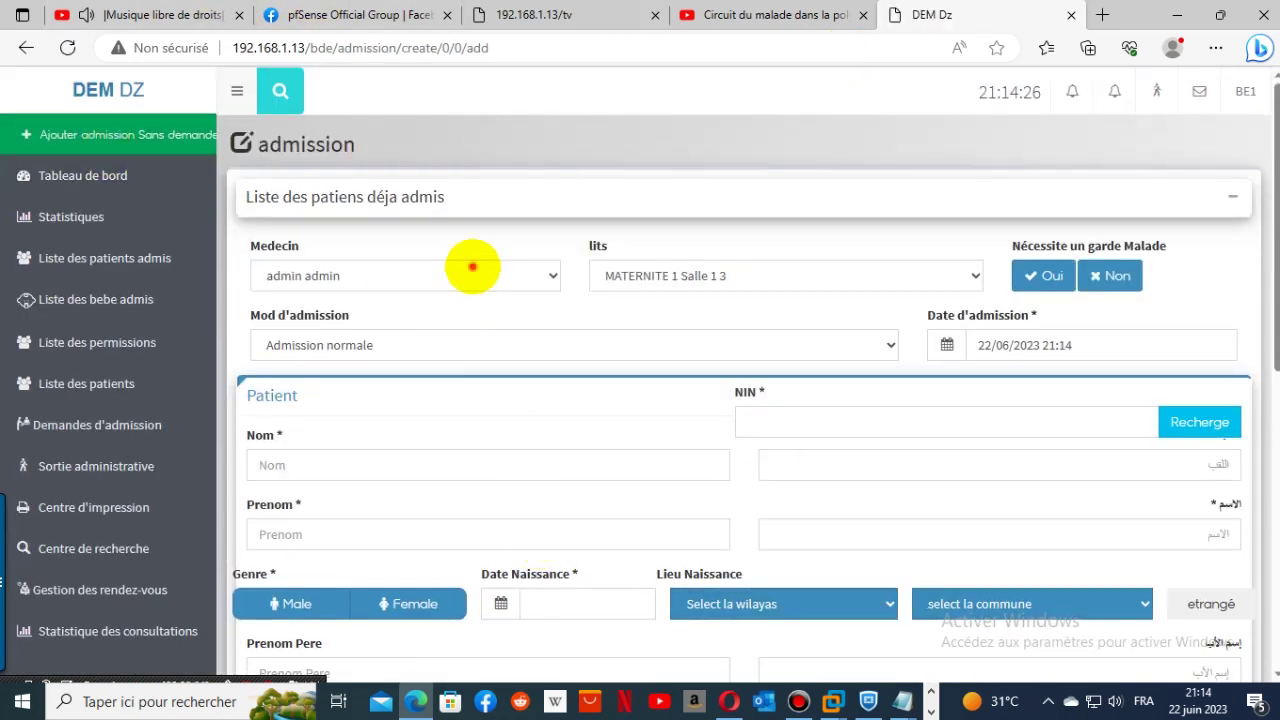
{"action": "left_click", "coordinate": [468, 266]}
{"action": "left_click", "coordinate": [371, 323]}
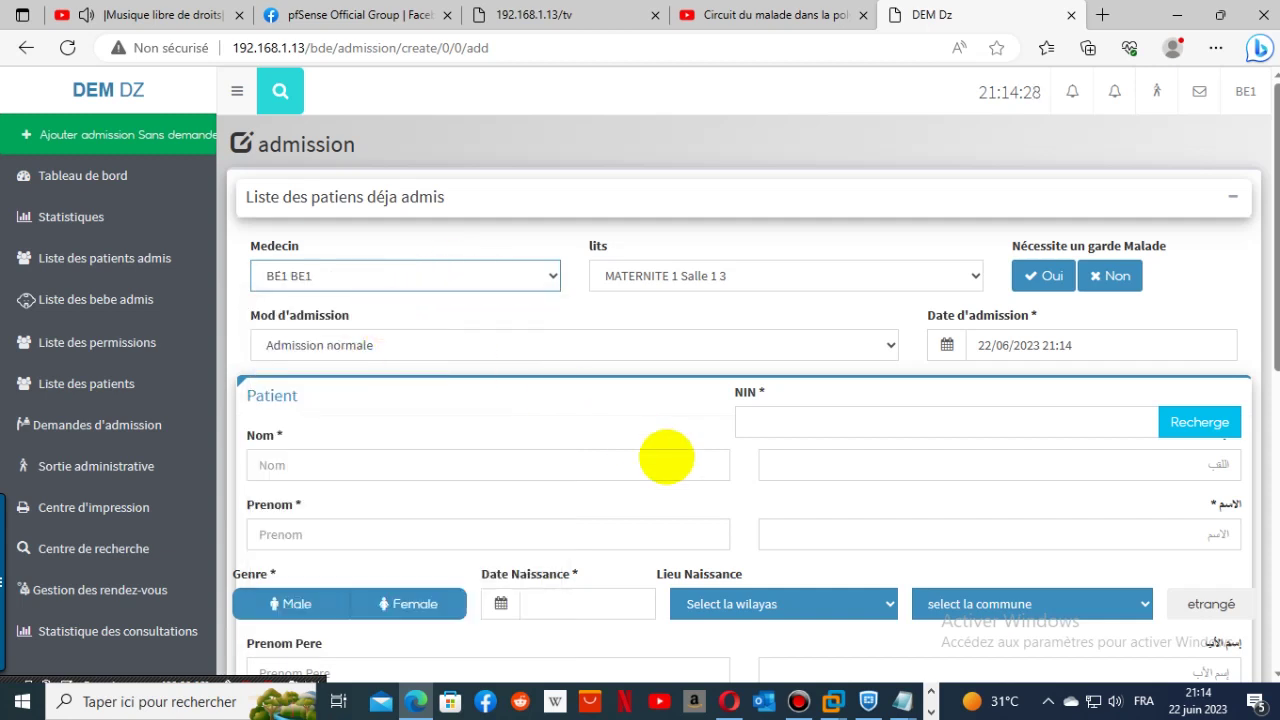
{"action": "left_click", "coordinate": [407, 464]}
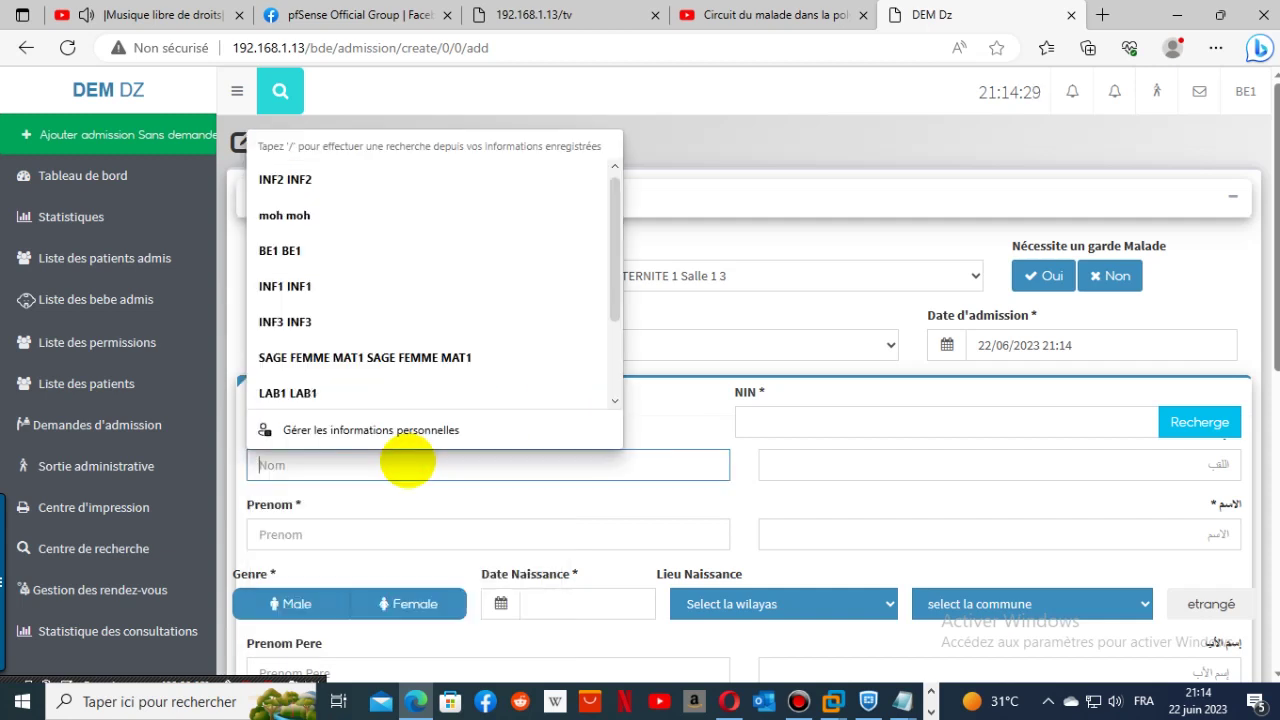
{"action": "type", "text": "L"}
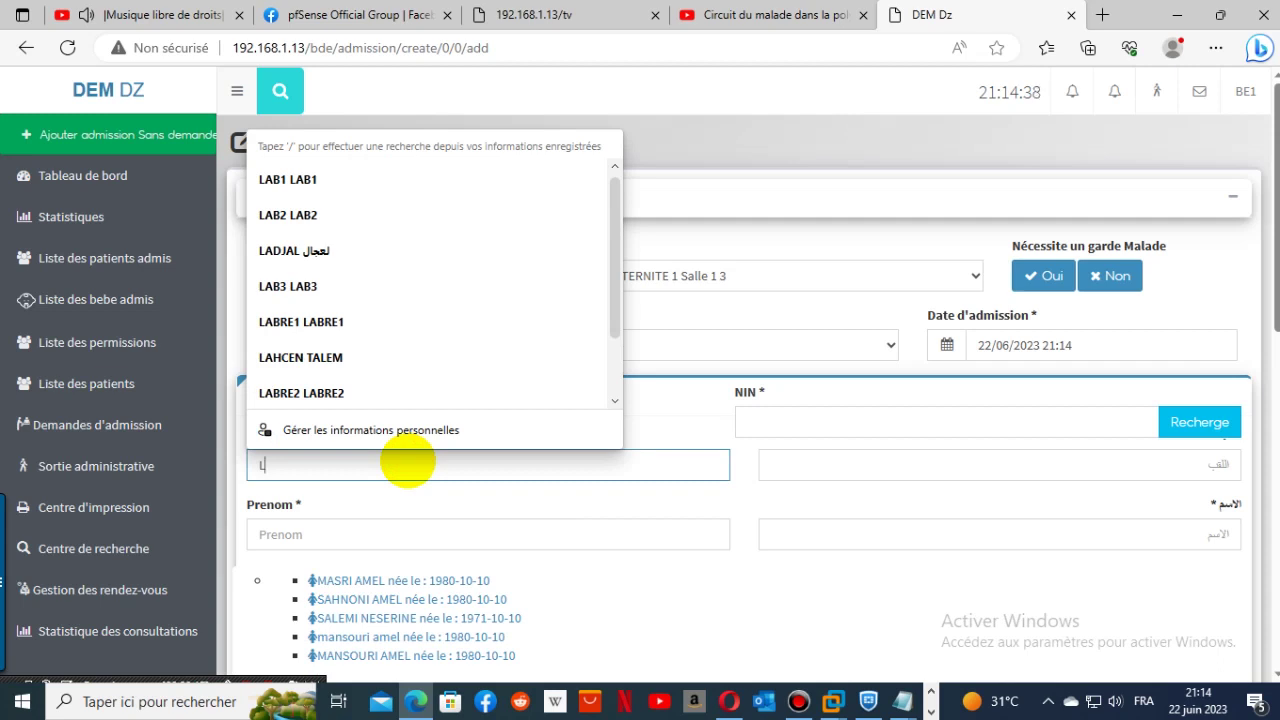
{"action": "left_click", "coordinate": [414, 603]}
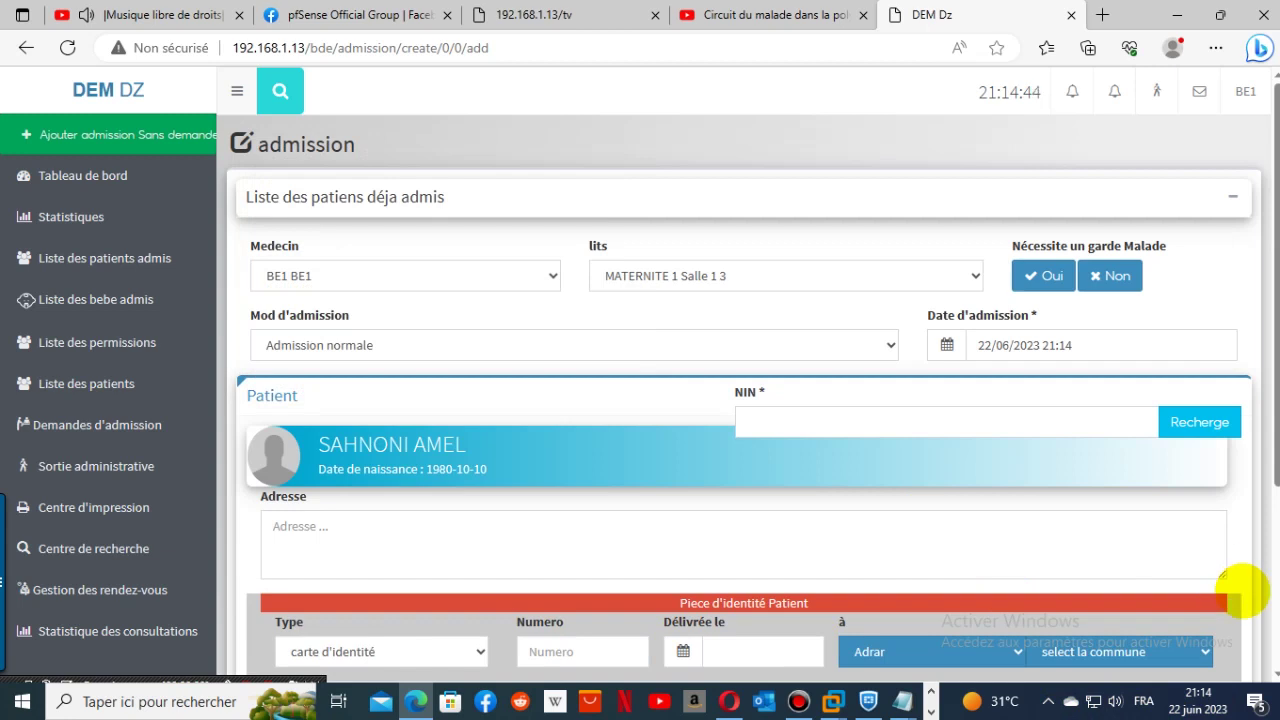
- Set the admission mode to Maternite and the ID card wilaya to Tissemsilt
{"action": "left_click", "coordinate": [636, 344]}
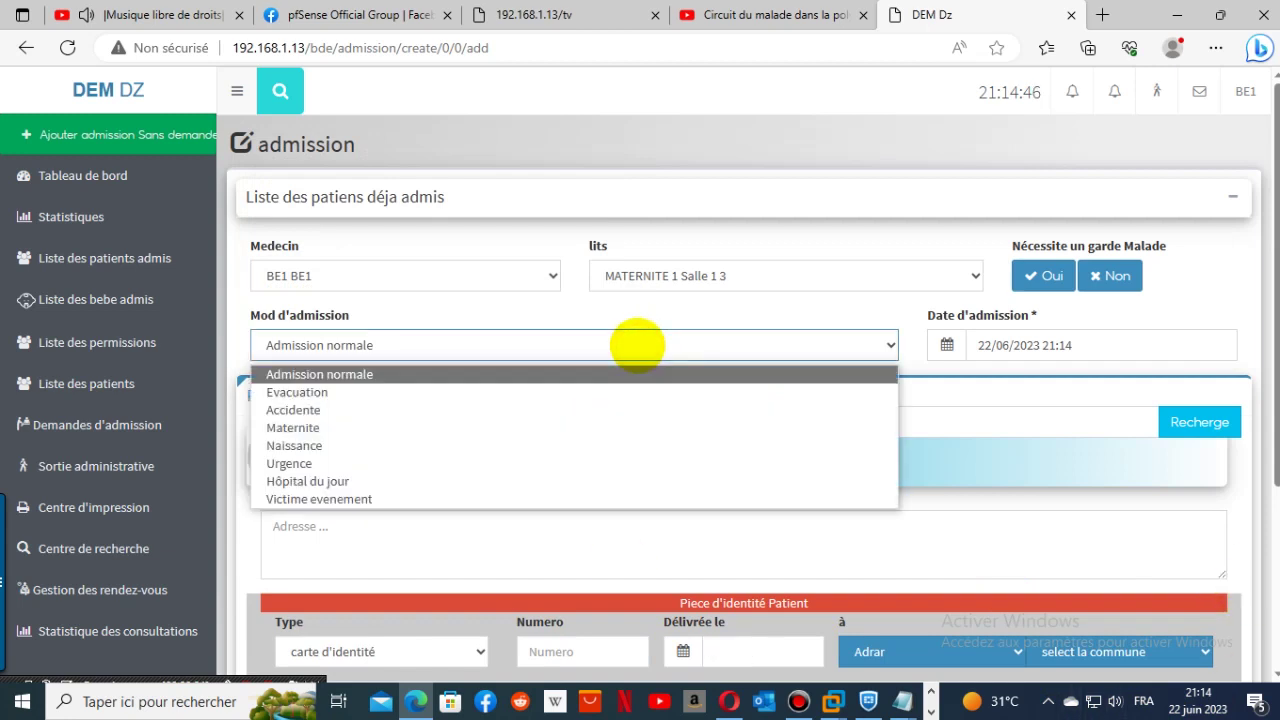
{"action": "left_click", "coordinate": [541, 425]}
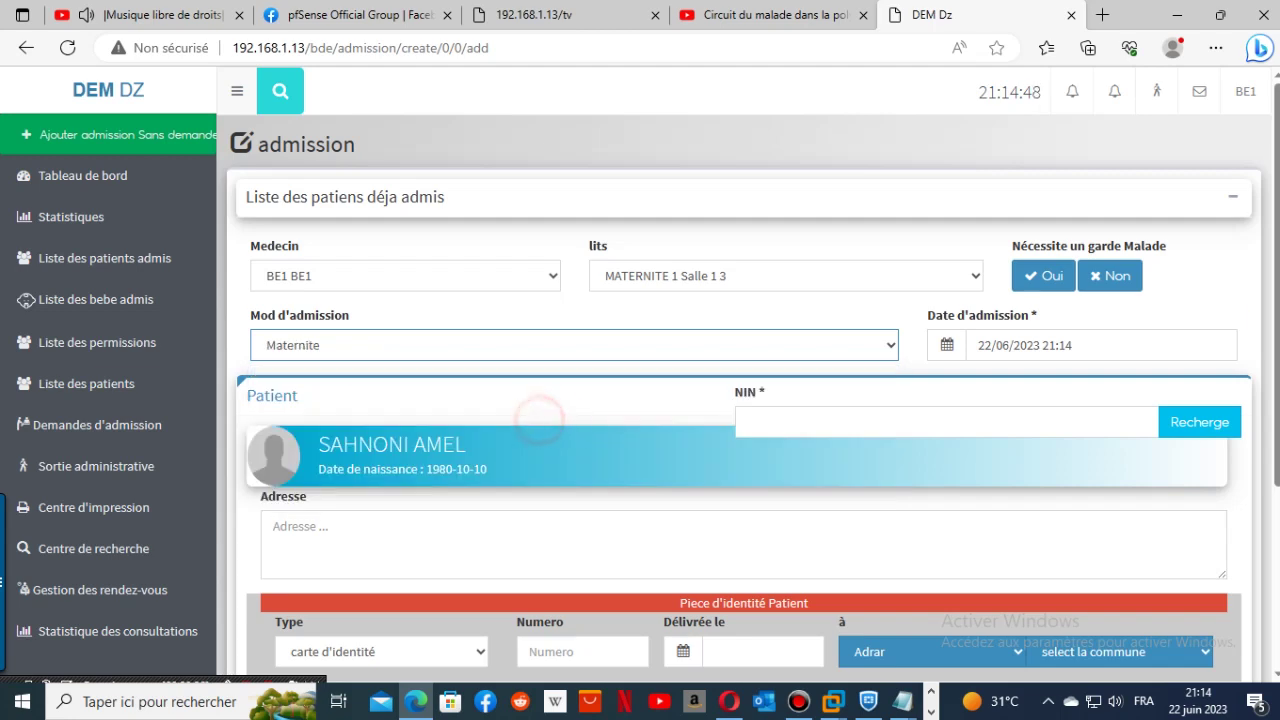
{"action": "left_click_drag", "start_coordinate": [1265, 302], "coordinate": [1262, 460]}
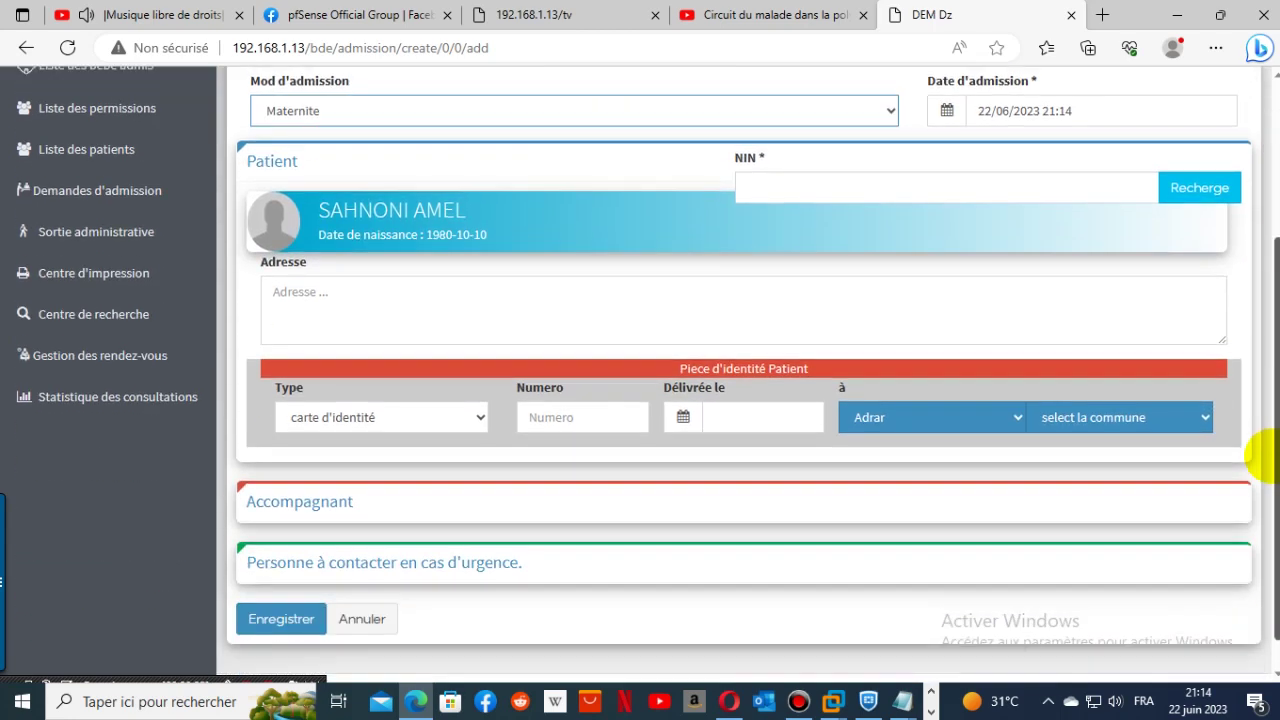
{"action": "left_click", "coordinate": [921, 421]}
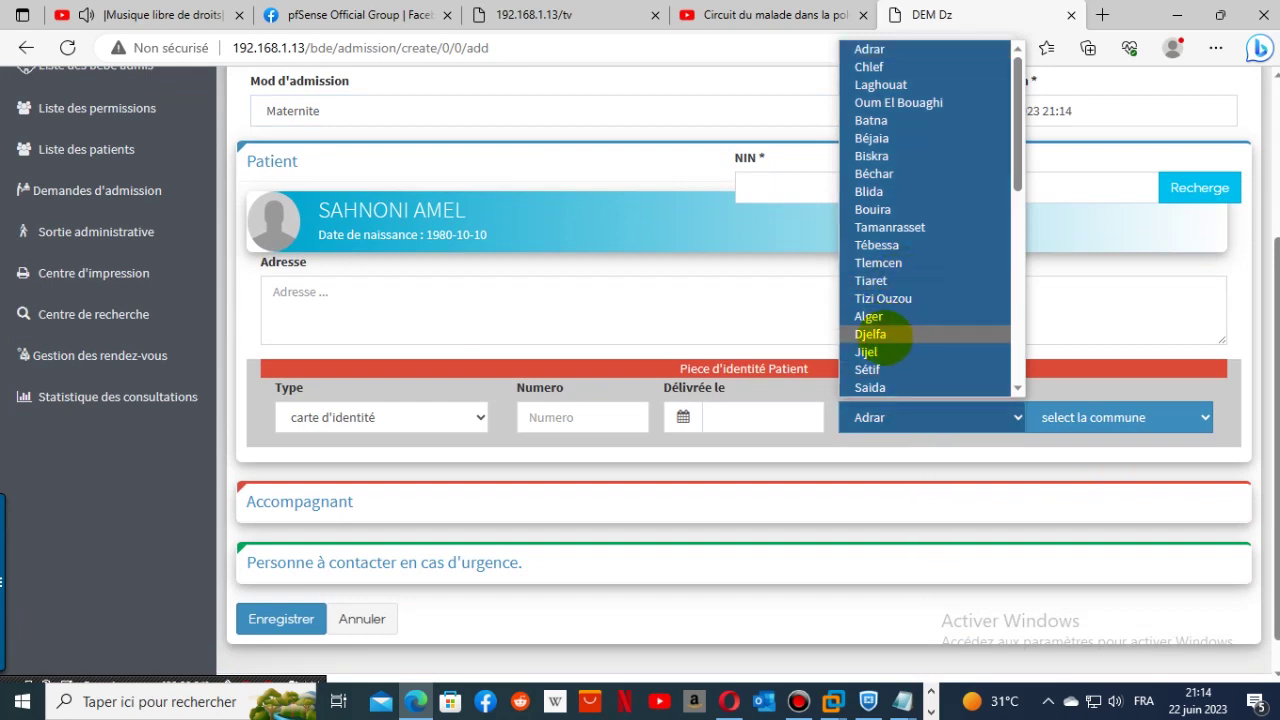
{"action": "key", "text": "Page_Down"}
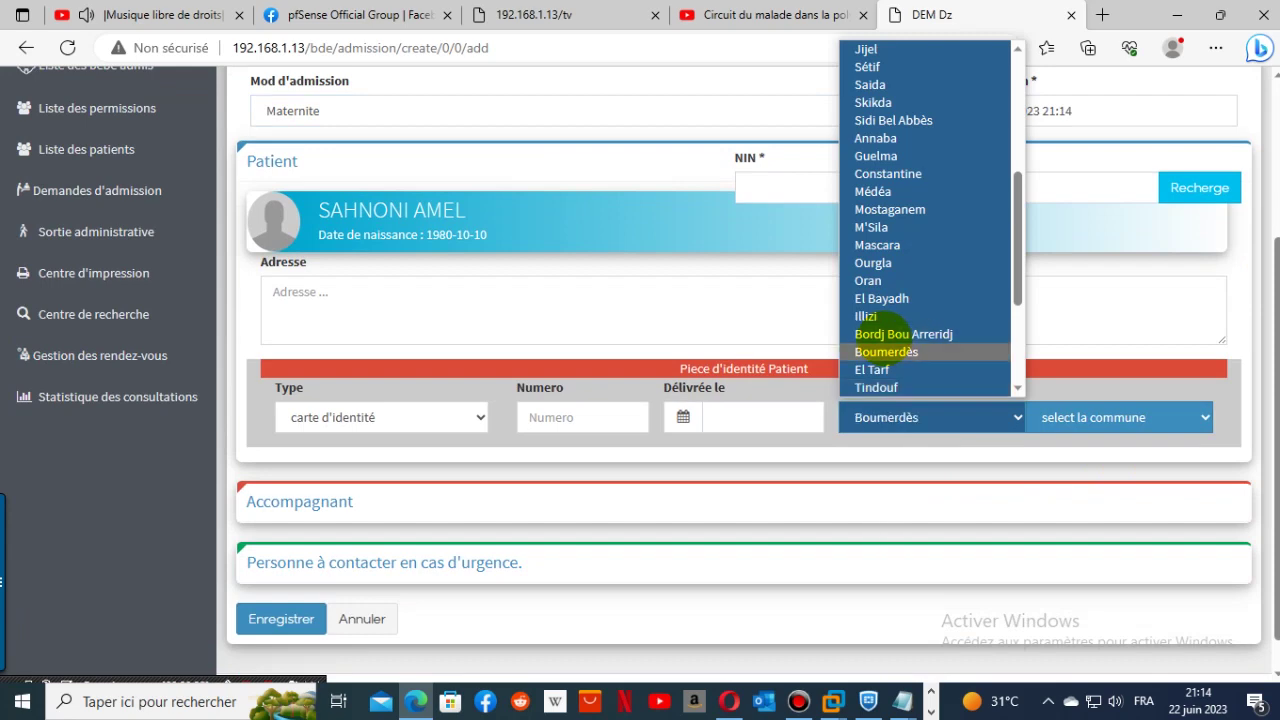
{"action": "key", "text": "Down"}
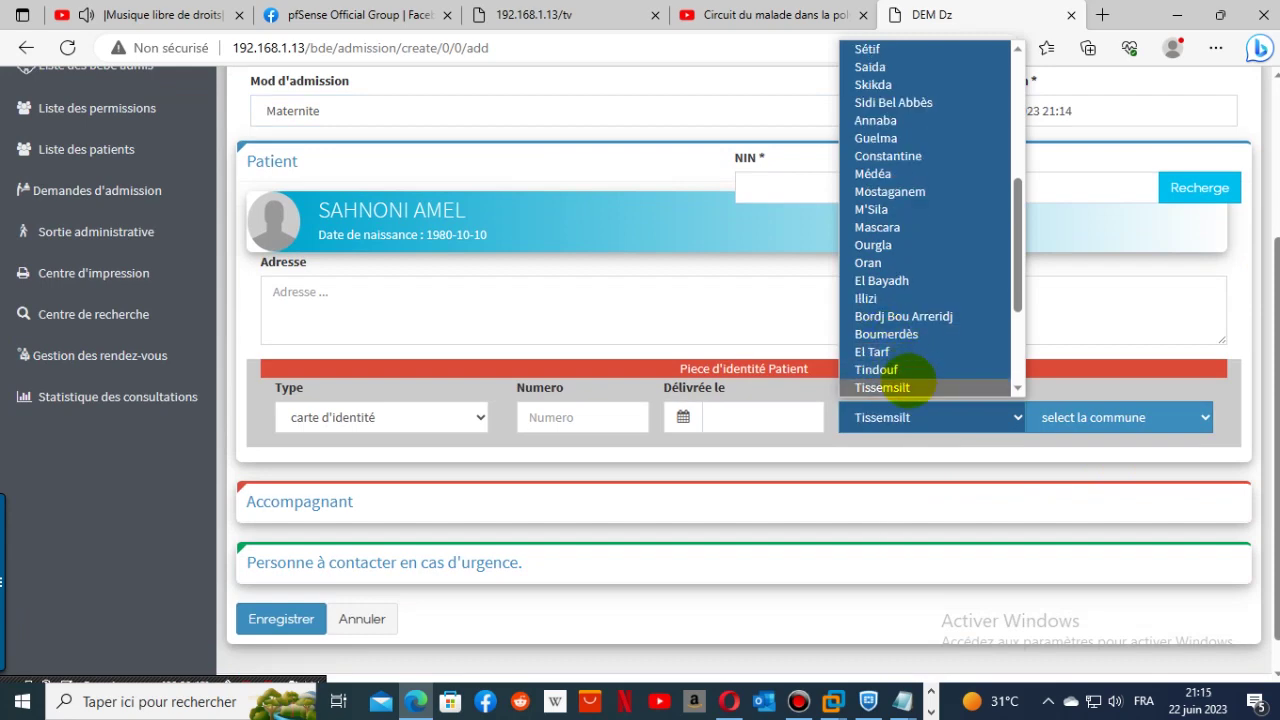
{"action": "left_click", "coordinate": [908, 385]}
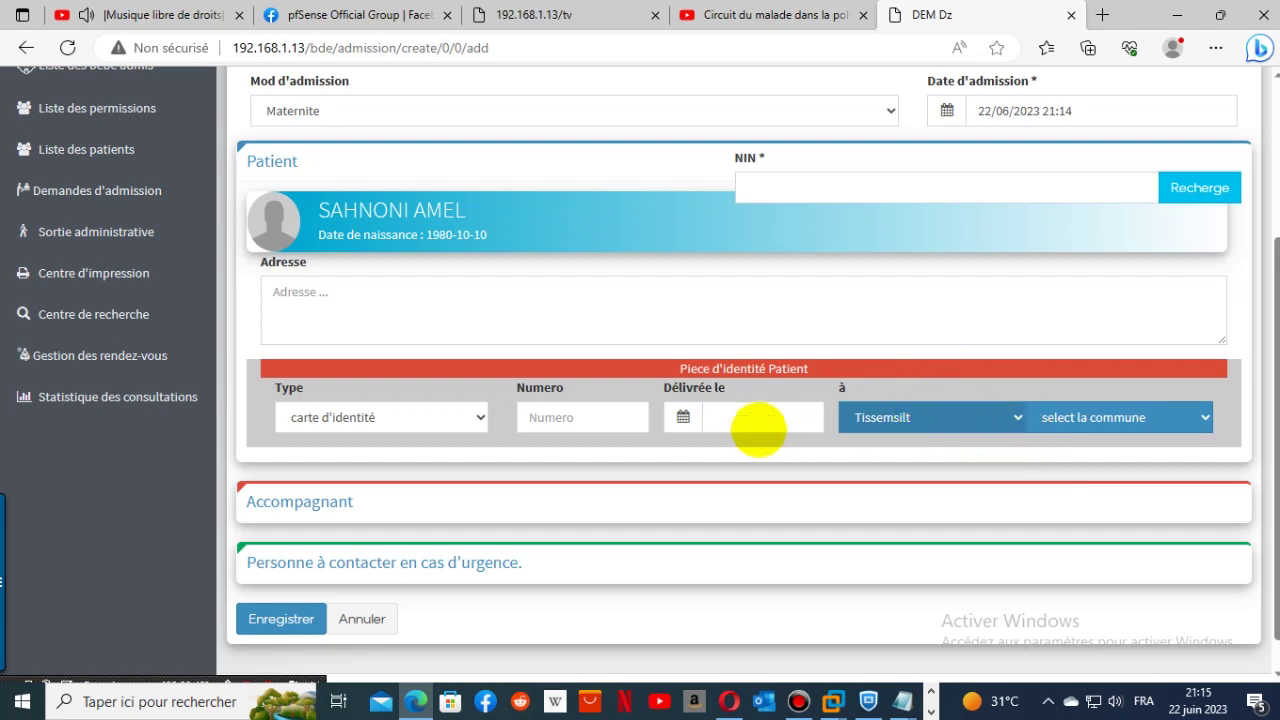
- Move to the ID card issue date field and review the form
{"action": "left_click", "coordinate": [752, 420]}
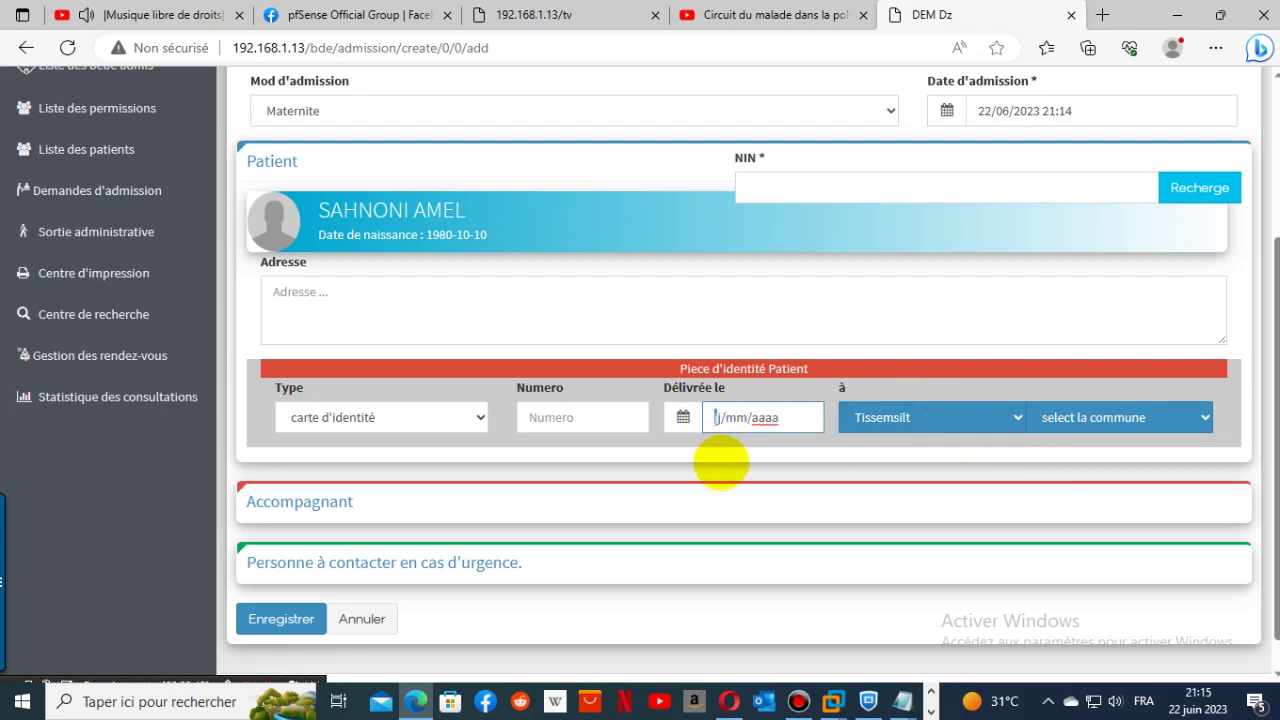
{"action": "scroll", "coordinate": [720, 460], "scroll_direction": "up", "scroll_amount": 3}
{"action": "scroll", "coordinate": [1234, 434], "scroll_direction": "down", "scroll_amount": 3}
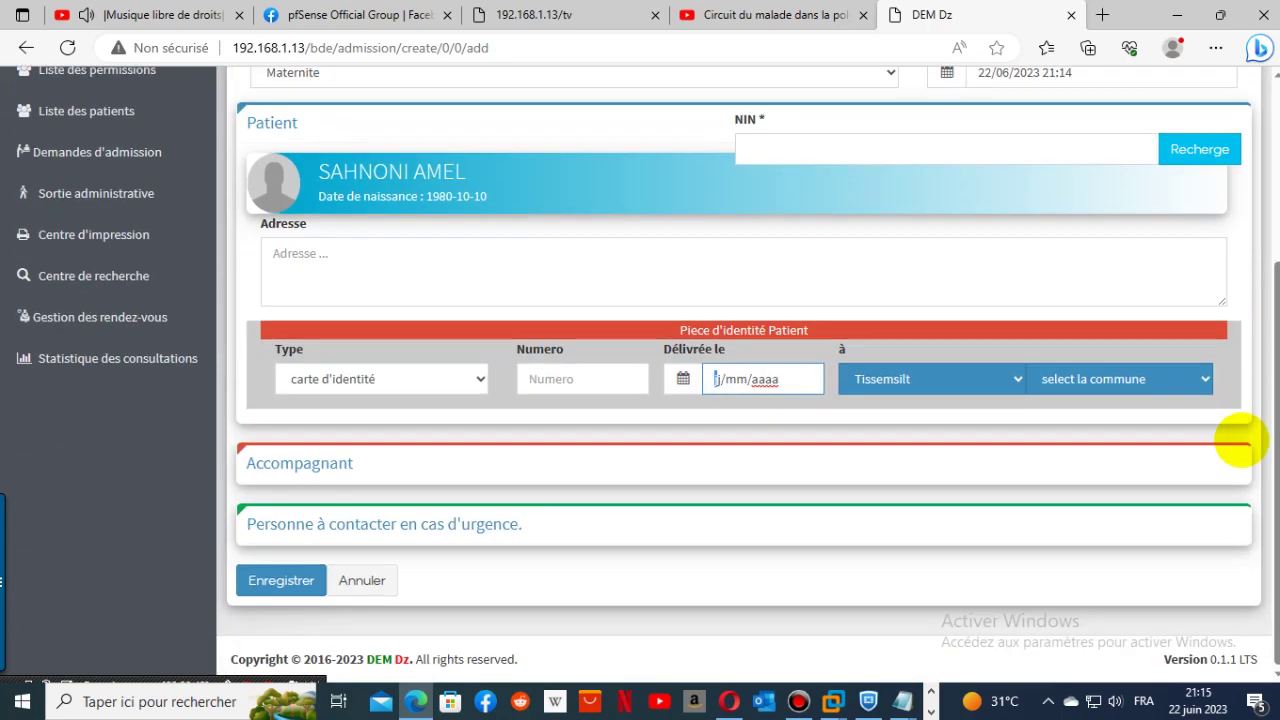
{"action": "scroll", "coordinate": [690, 548], "scroll_direction": "up", "scroll_amount": 1}
{"action": "scroll", "coordinate": [629, 566], "scroll_direction": "up", "scroll_amount": 2}
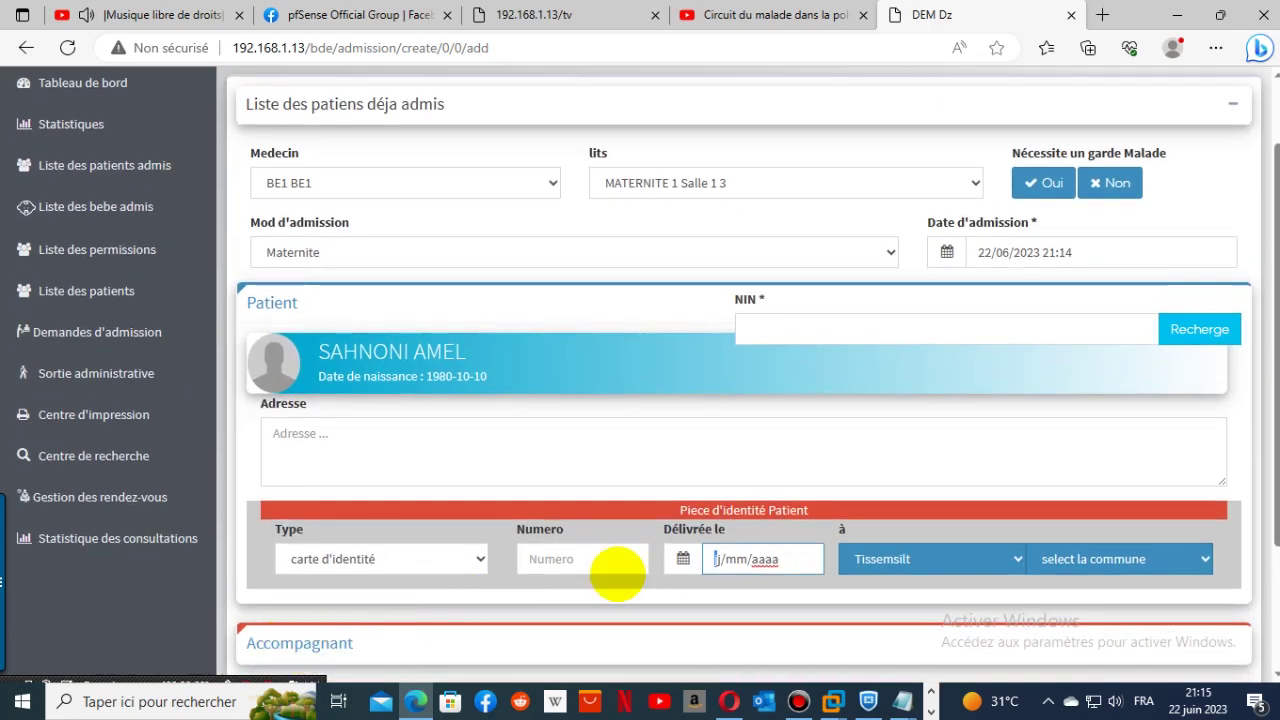
{"action": "scroll", "coordinate": [614, 571], "scroll_direction": "down", "scroll_amount": 3}
{"action": "left_click", "coordinate": [255, 592]}
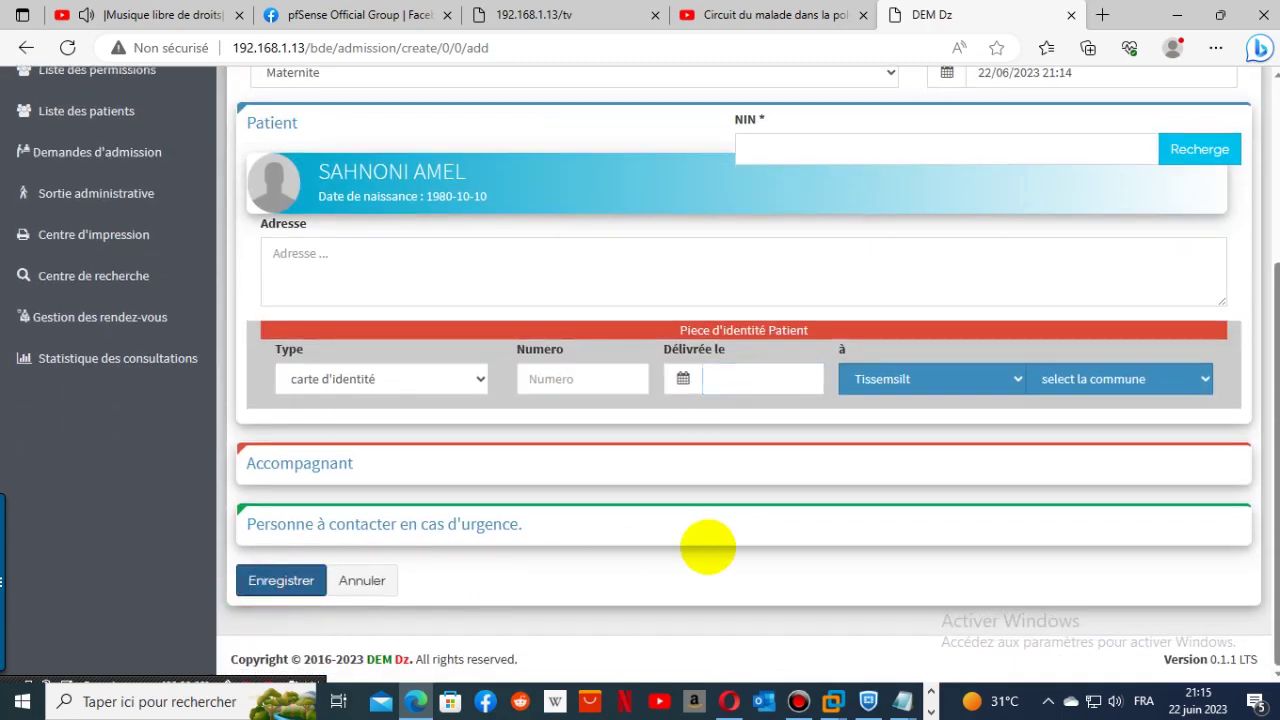
{"action": "scroll", "coordinate": [848, 552], "scroll_direction": "up", "scroll_amount": 2}
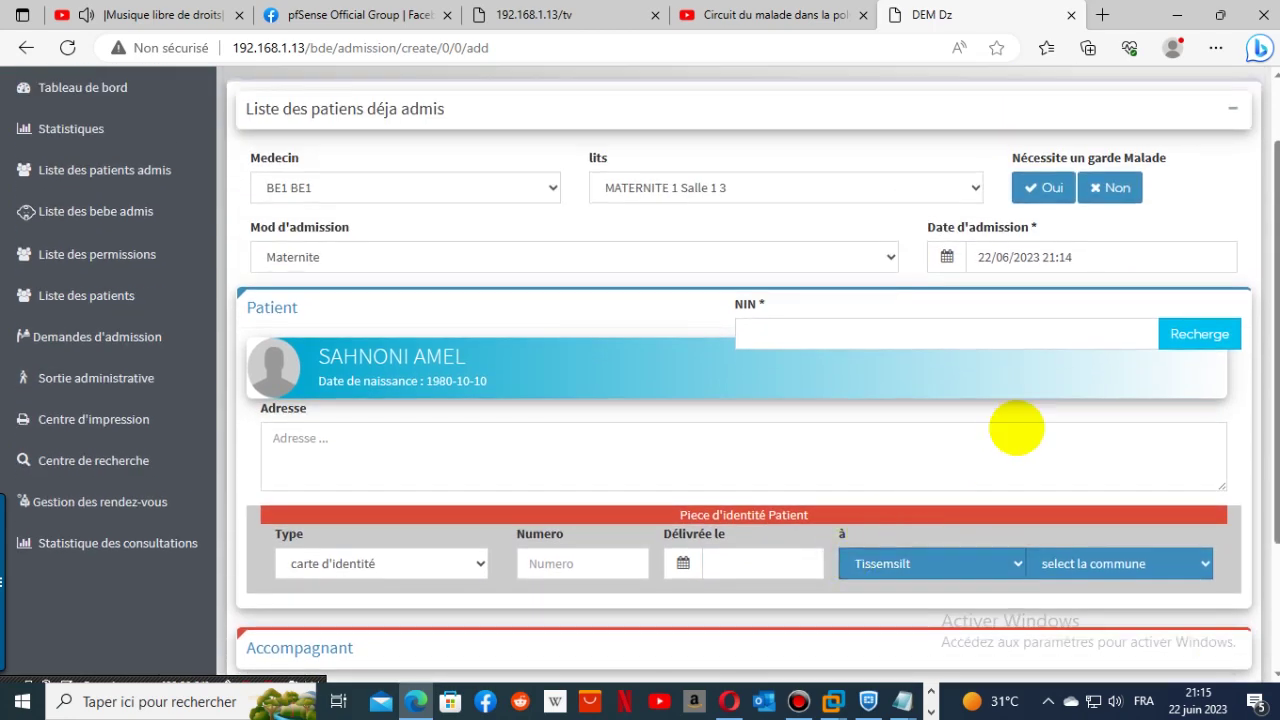
{"action": "scroll", "coordinate": [997, 487], "scroll_direction": "down", "scroll_amount": 1}
{"action": "scroll", "coordinate": [997, 487], "scroll_direction": "up", "scroll_amount": 2}
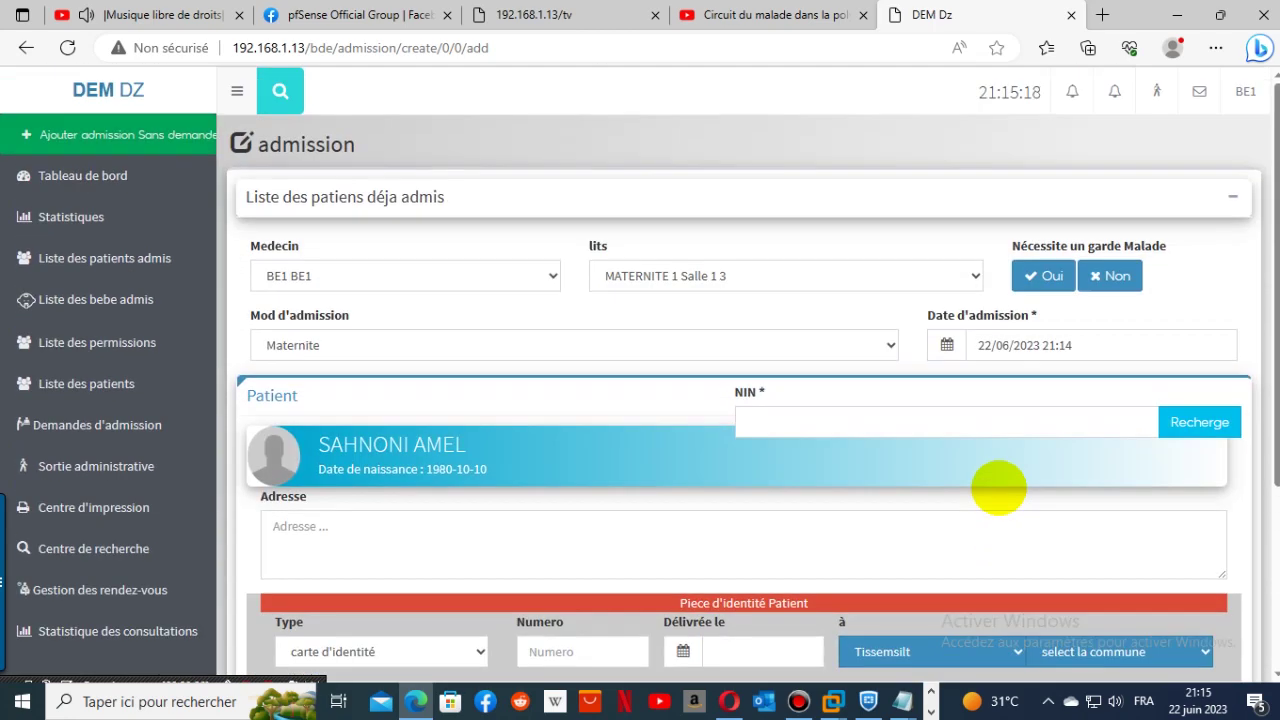
- Mark Non for 'Nécessite un garde Malade'
{"action": "left_click", "coordinate": [1103, 272]}
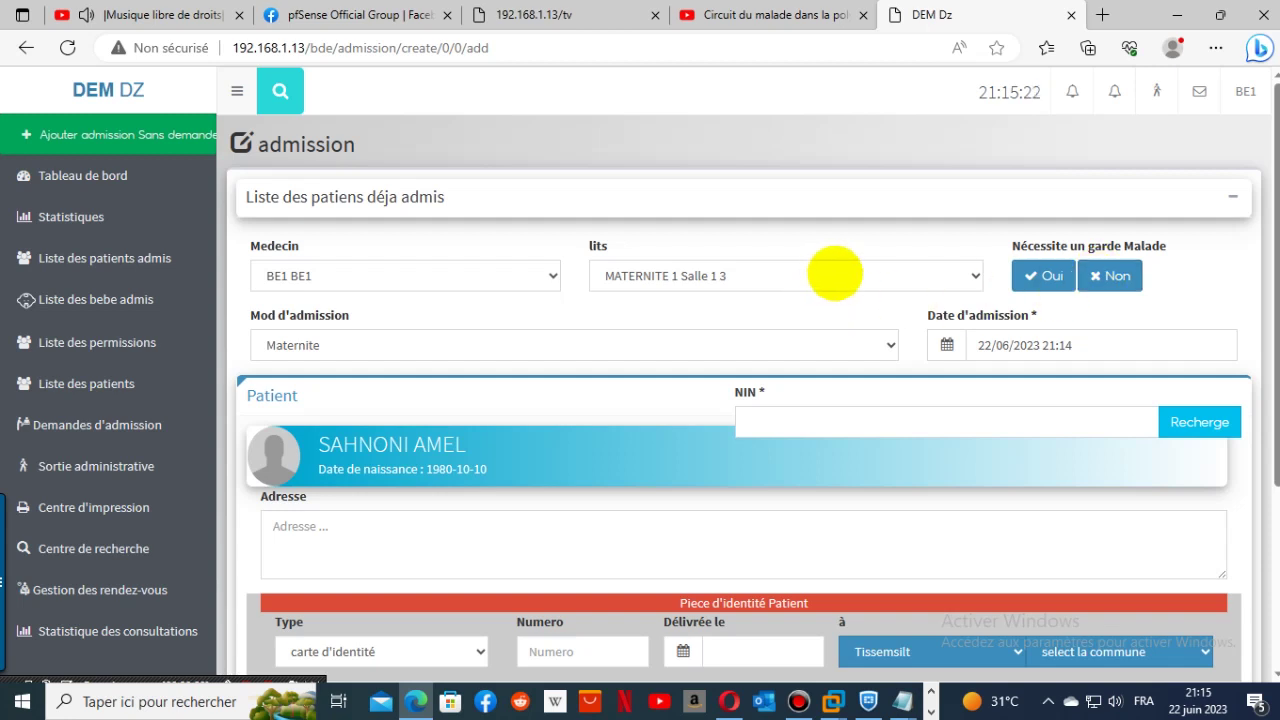
{"action": "left_click", "coordinate": [1095, 284]}
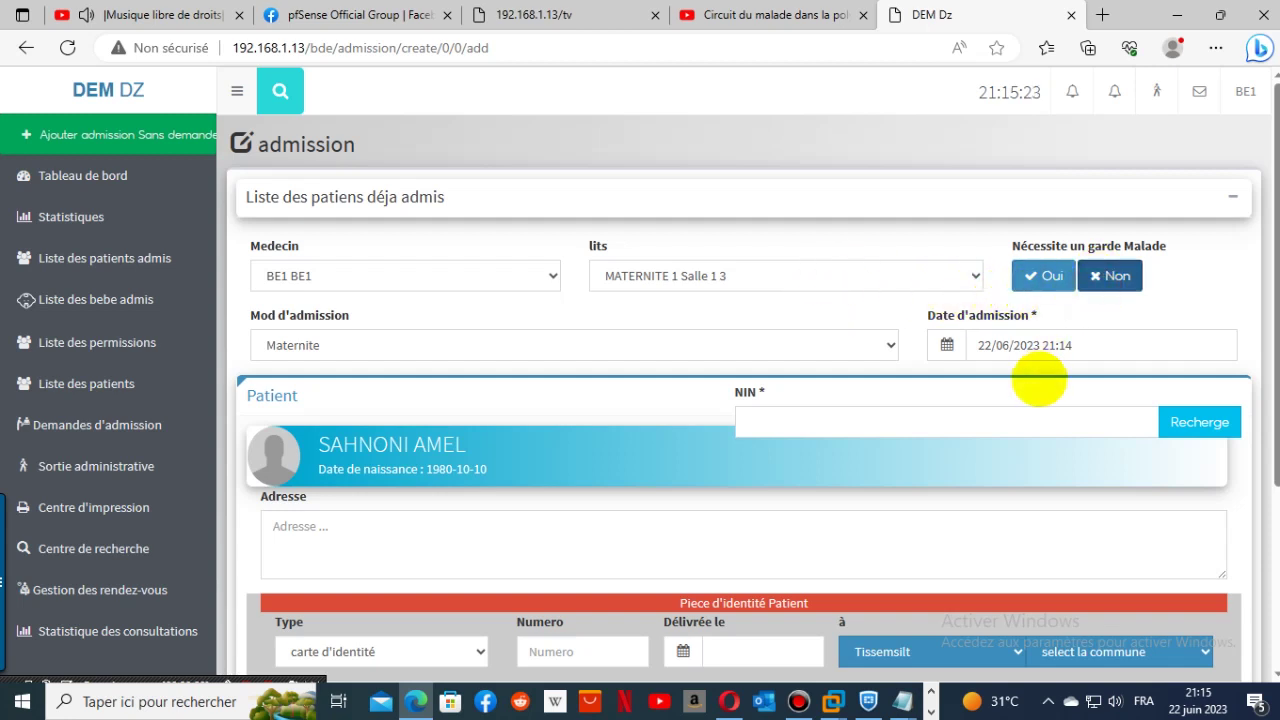
{"action": "left_click", "coordinate": [1105, 274]}
{"action": "scroll", "coordinate": [1079, 390], "scroll_direction": "down", "scroll_amount": 2}
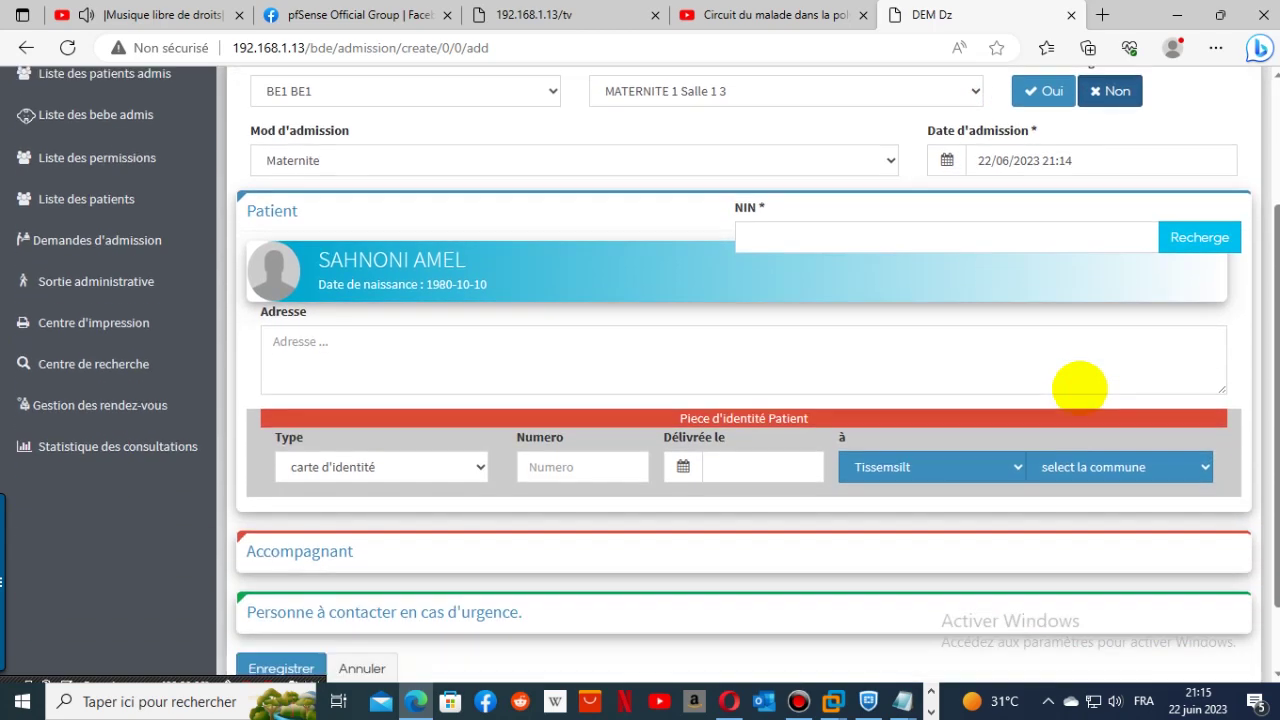
- Fill the address with the saved CITE PLATEAU entry
{"action": "left_click", "coordinate": [513, 353]}
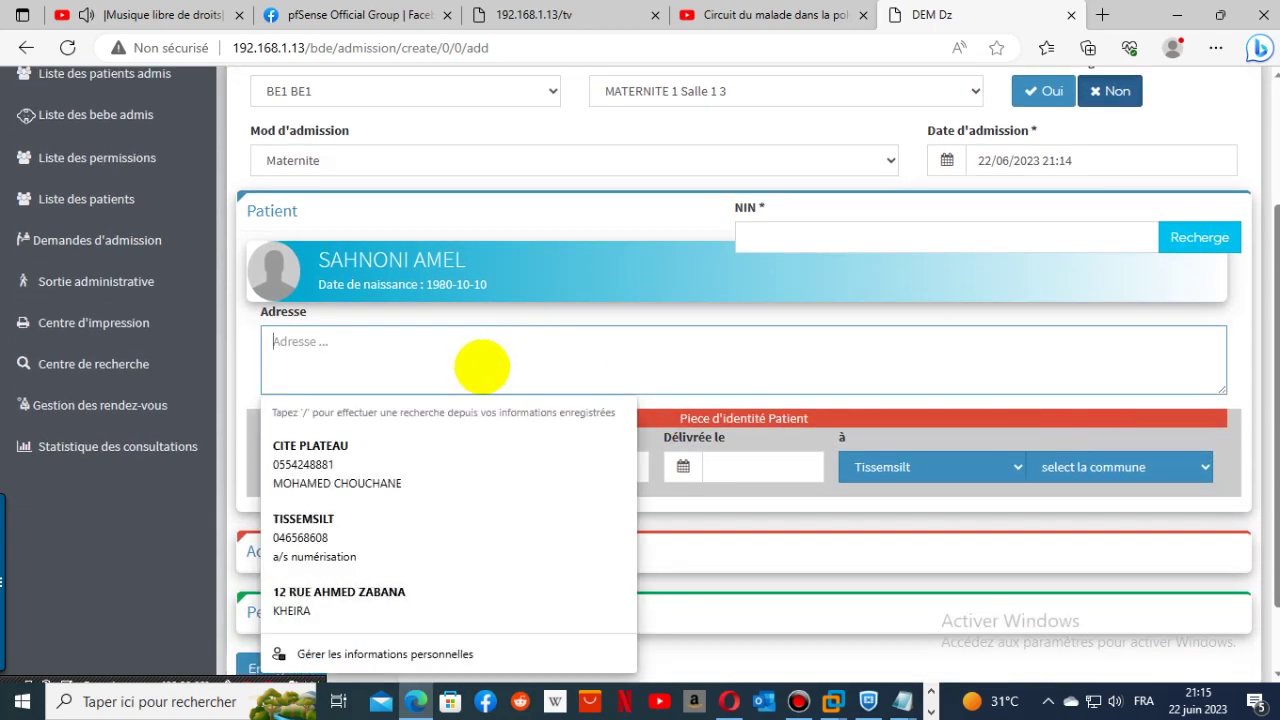
{"action": "left_click", "coordinate": [380, 448]}
{"action": "scroll", "coordinate": [1095, 400], "scroll_direction": "down", "scroll_amount": 1}
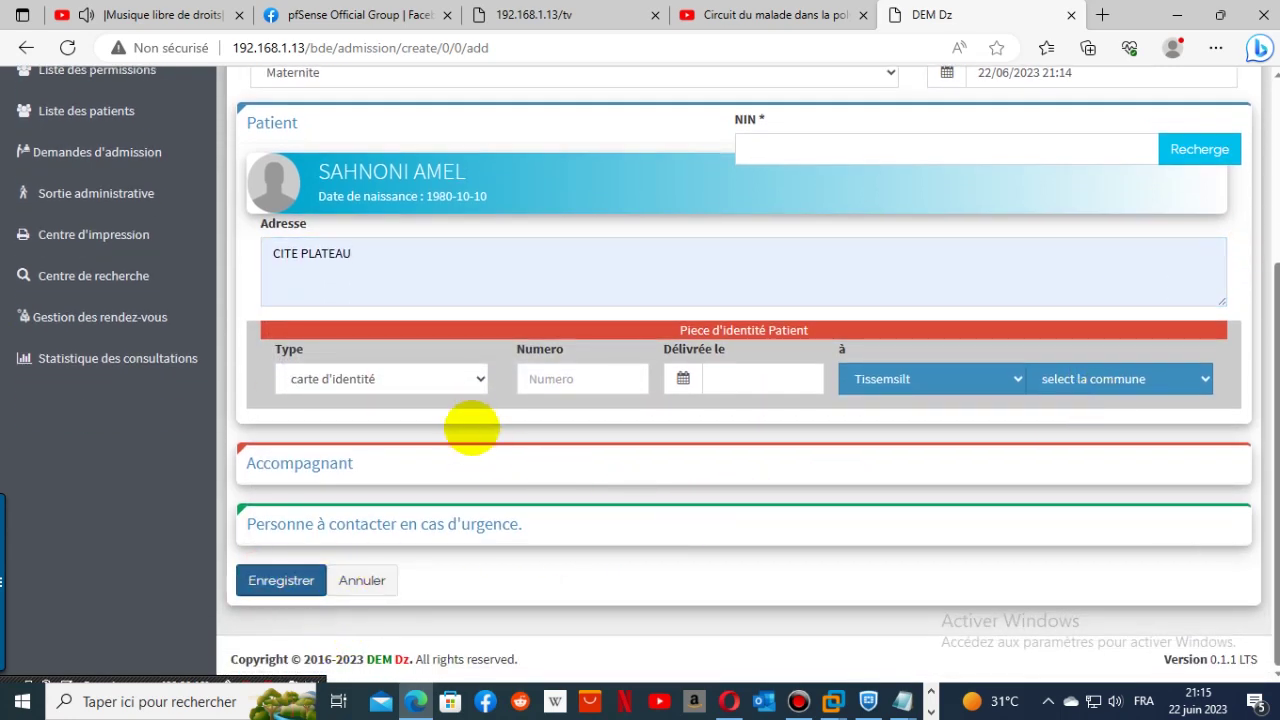
- Keep carte d'identité as document type, paste its number, and enter issue date 10/10/2004
{"action": "left_click", "coordinate": [471, 380]}
{"action": "left_click", "coordinate": [402, 411]}
{"action": "left_click", "coordinate": [571, 380]}
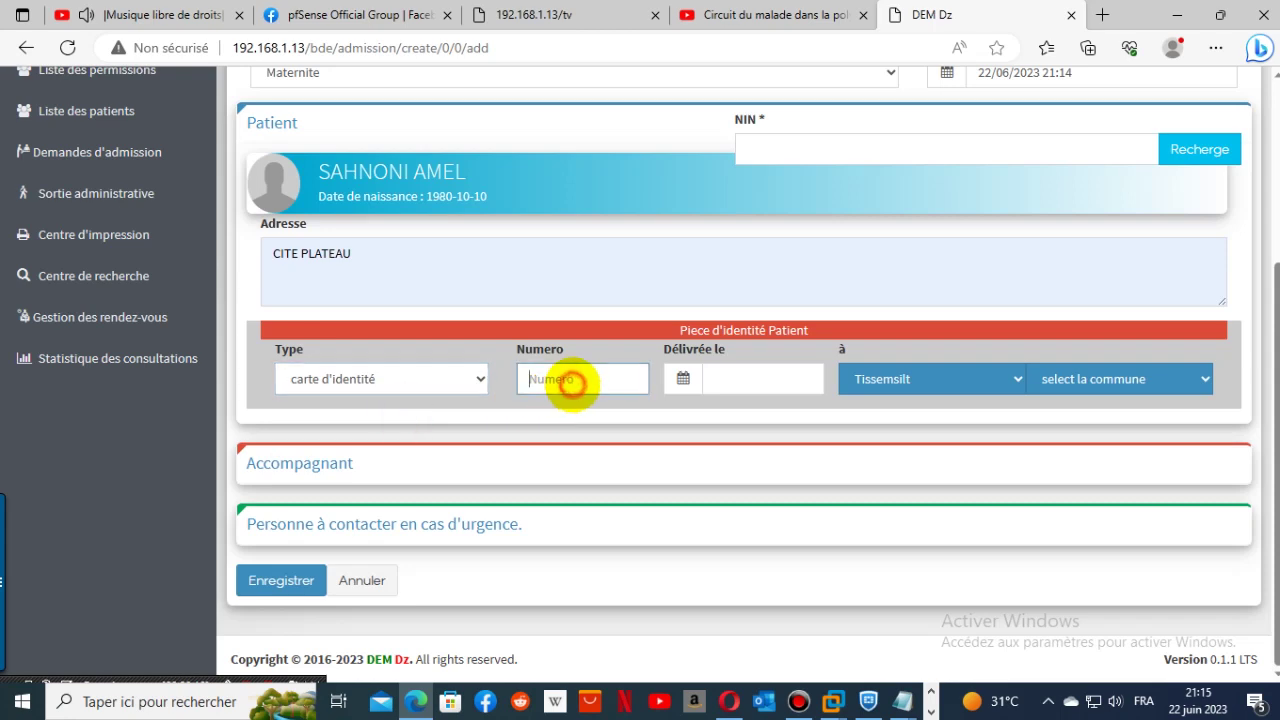
{"action": "right_click", "coordinate": [571, 380]}
{"action": "left_click", "coordinate": [638, 531]}
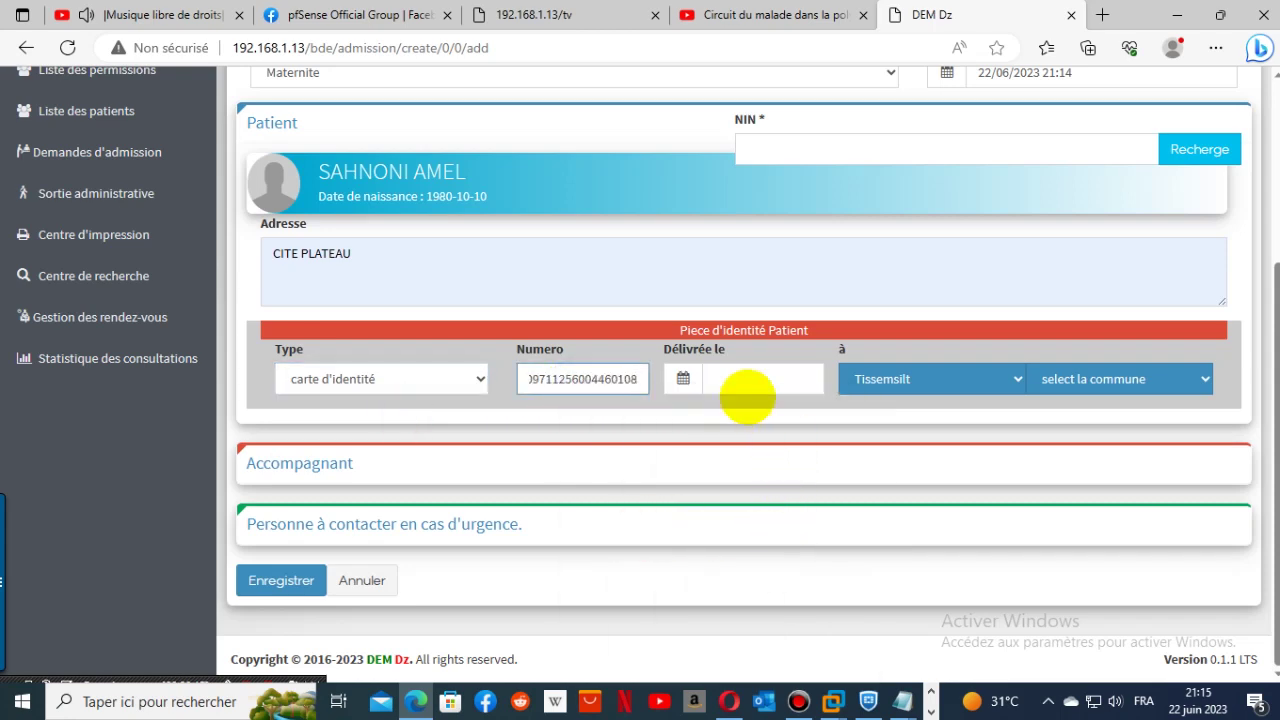
{"action": "left_click", "coordinate": [730, 379]}
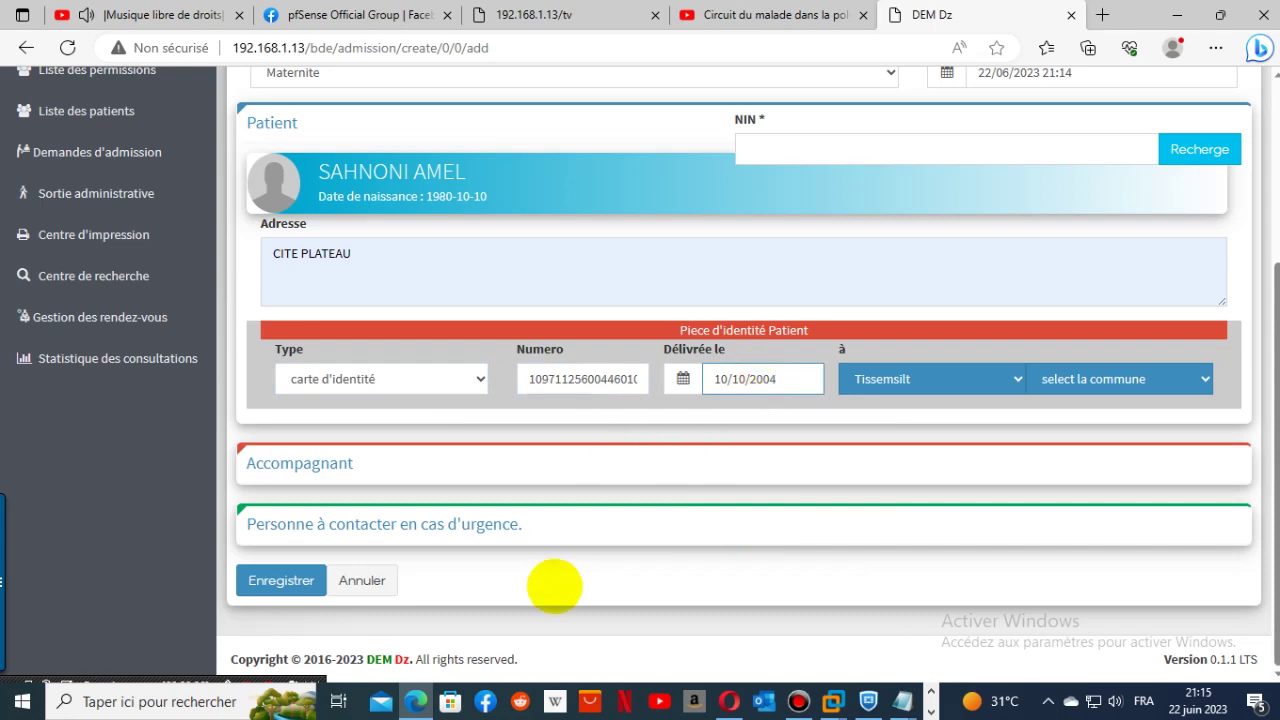
{"action": "scroll", "coordinate": [1270, 345], "scroll_direction": "up", "scroll_amount": 1}
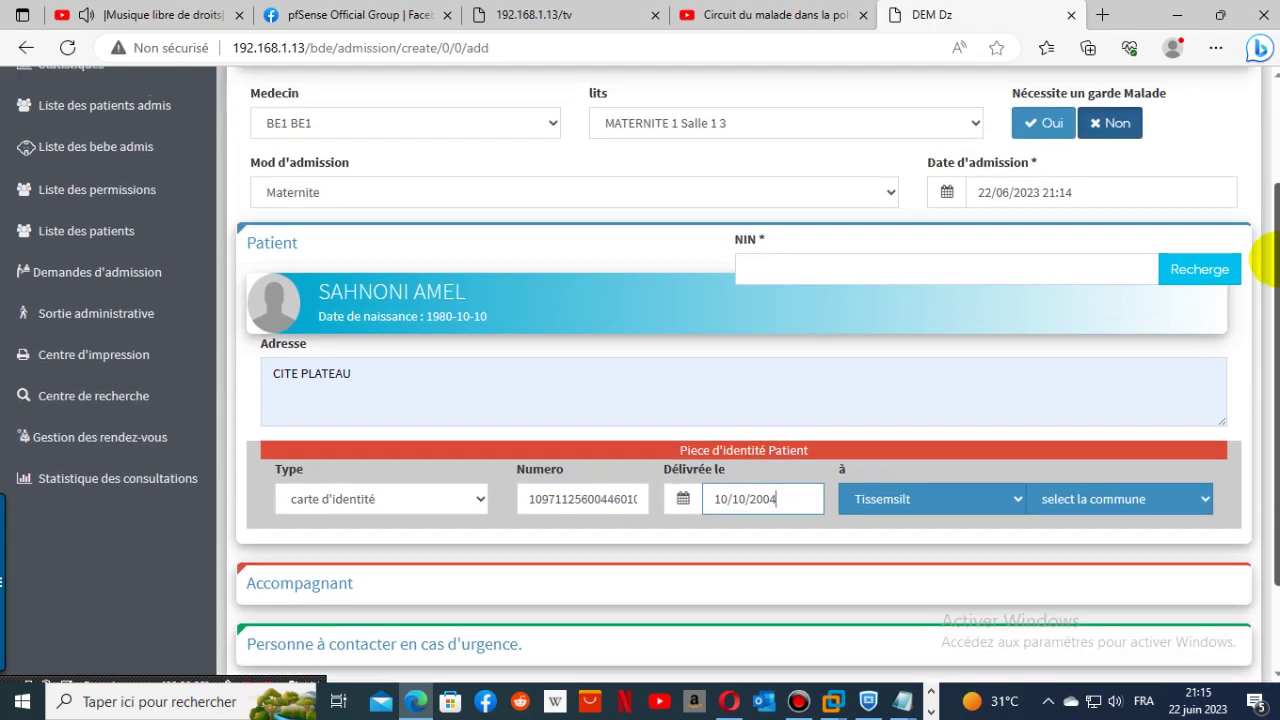
{"action": "scroll", "coordinate": [1270, 400], "scroll_direction": "down", "scroll_amount": 1}
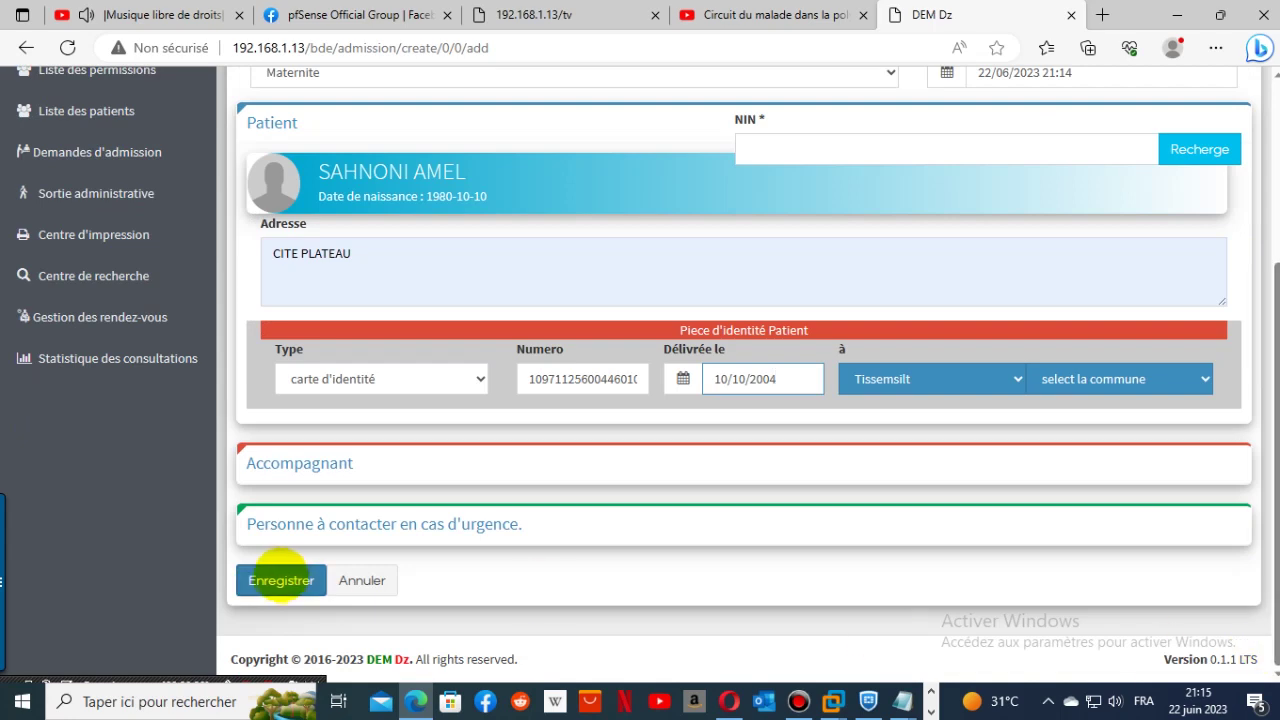
{"action": "left_click", "coordinate": [280, 580]}
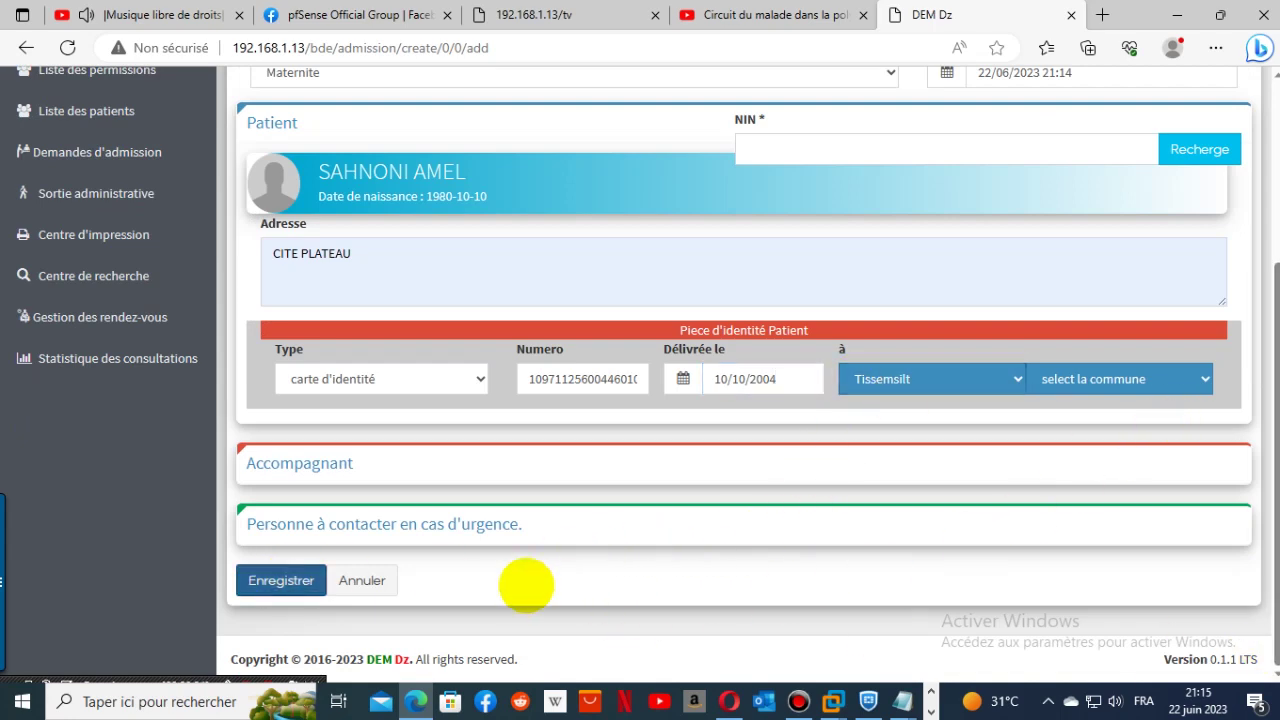
{"action": "scroll", "coordinate": [526, 584], "scroll_direction": "up", "scroll_amount": 3}
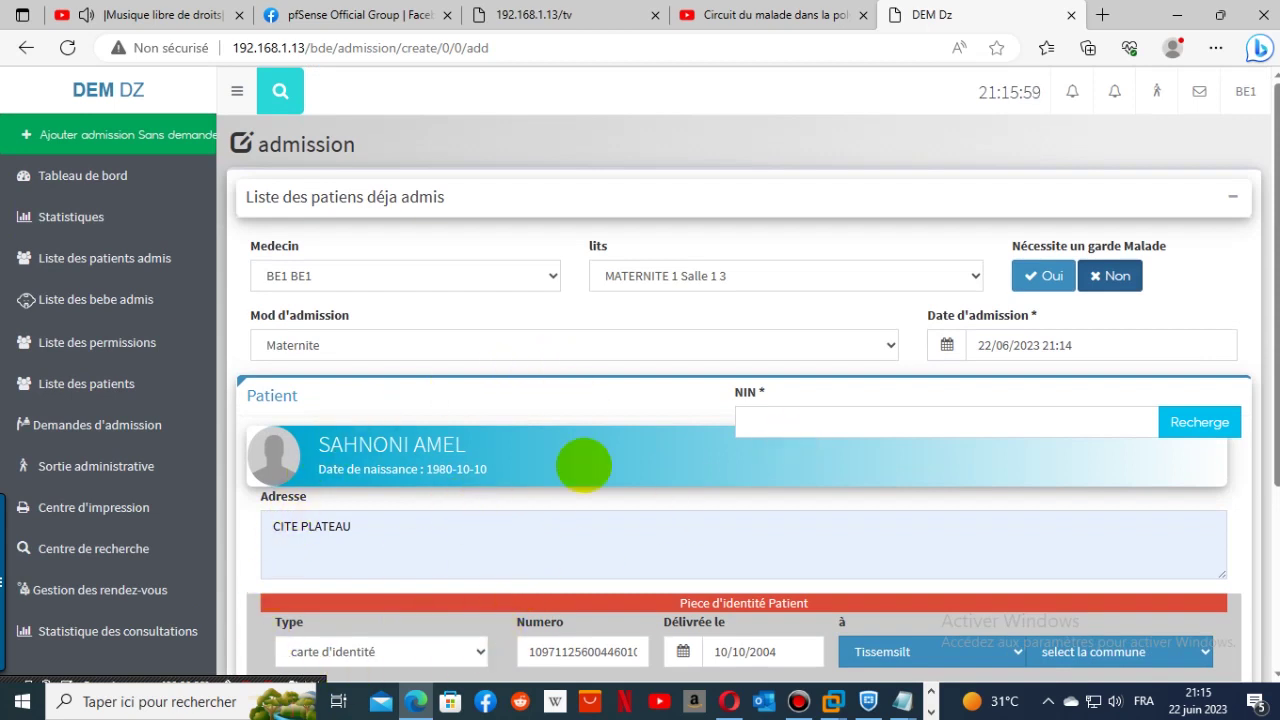
{"action": "left_click", "coordinate": [1205, 455]}
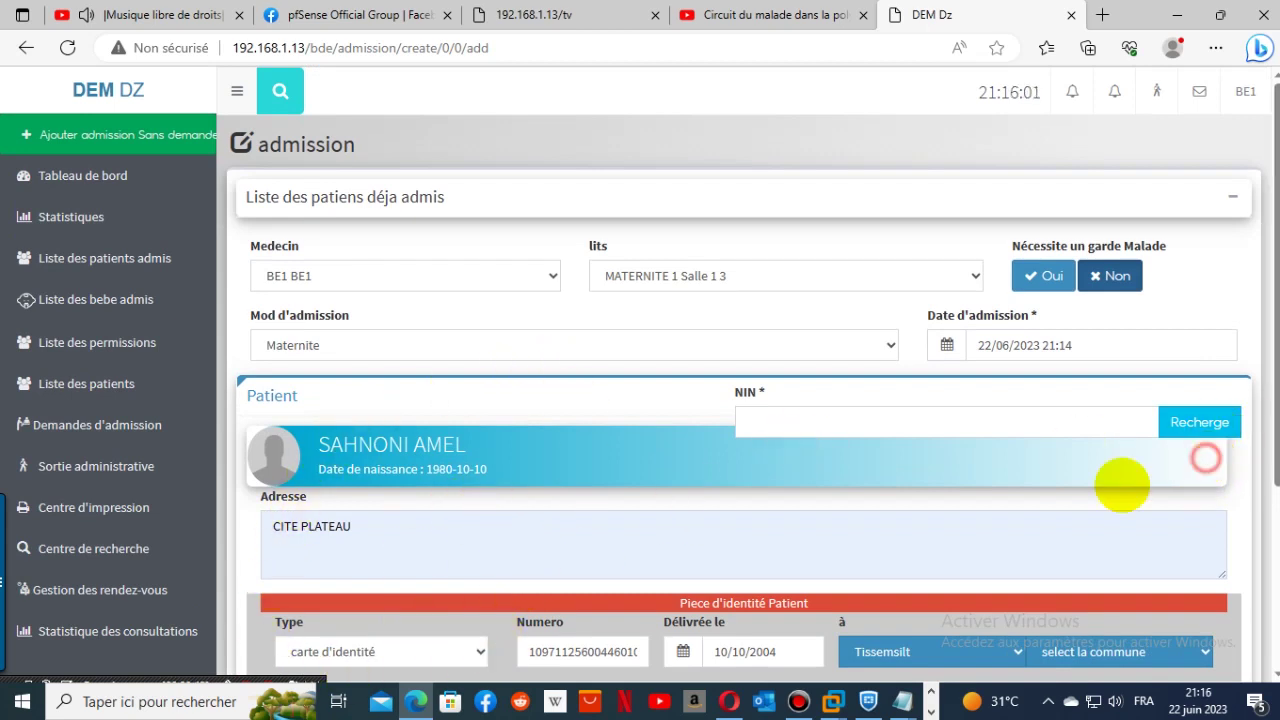
{"action": "left_click", "coordinate": [429, 391]}
{"action": "left_click", "coordinate": [363, 425]}
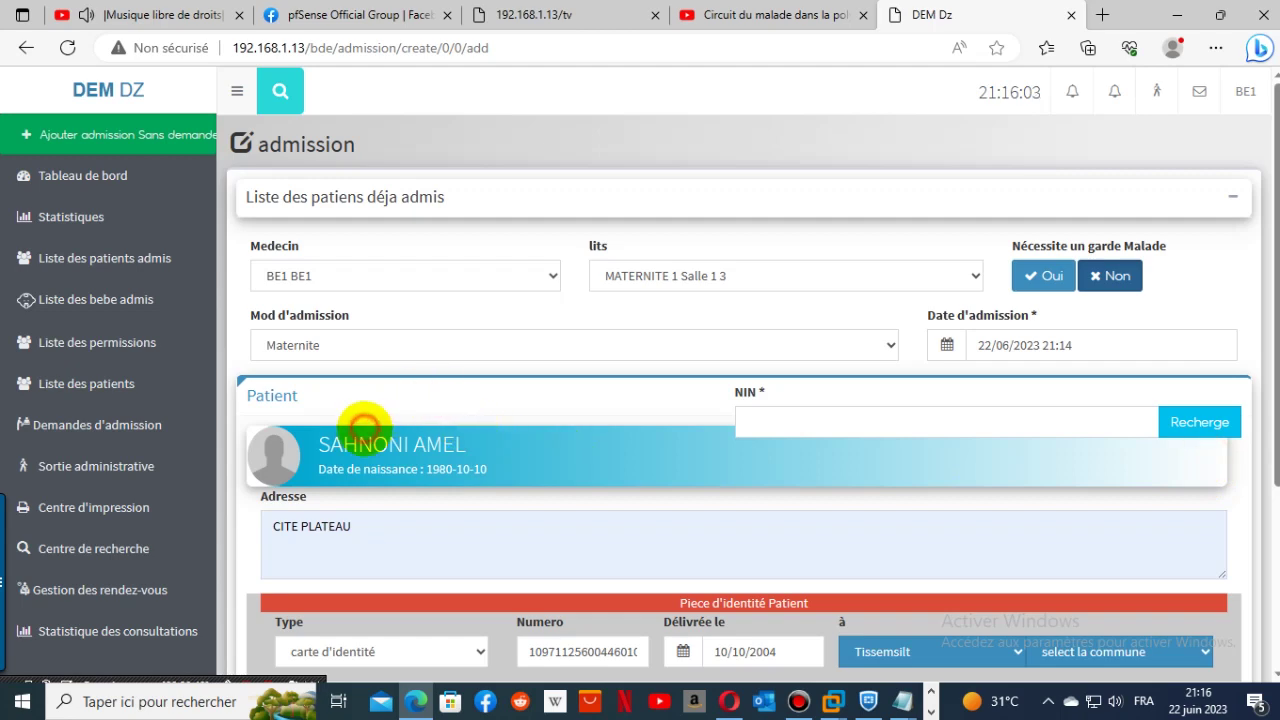
- Review the saved address suggestions, then bring up the BE1 account options
{"action": "left_click", "coordinate": [318, 525]}
{"action": "left_click", "coordinate": [371, 578]}
{"action": "left_click", "coordinate": [340, 535]}
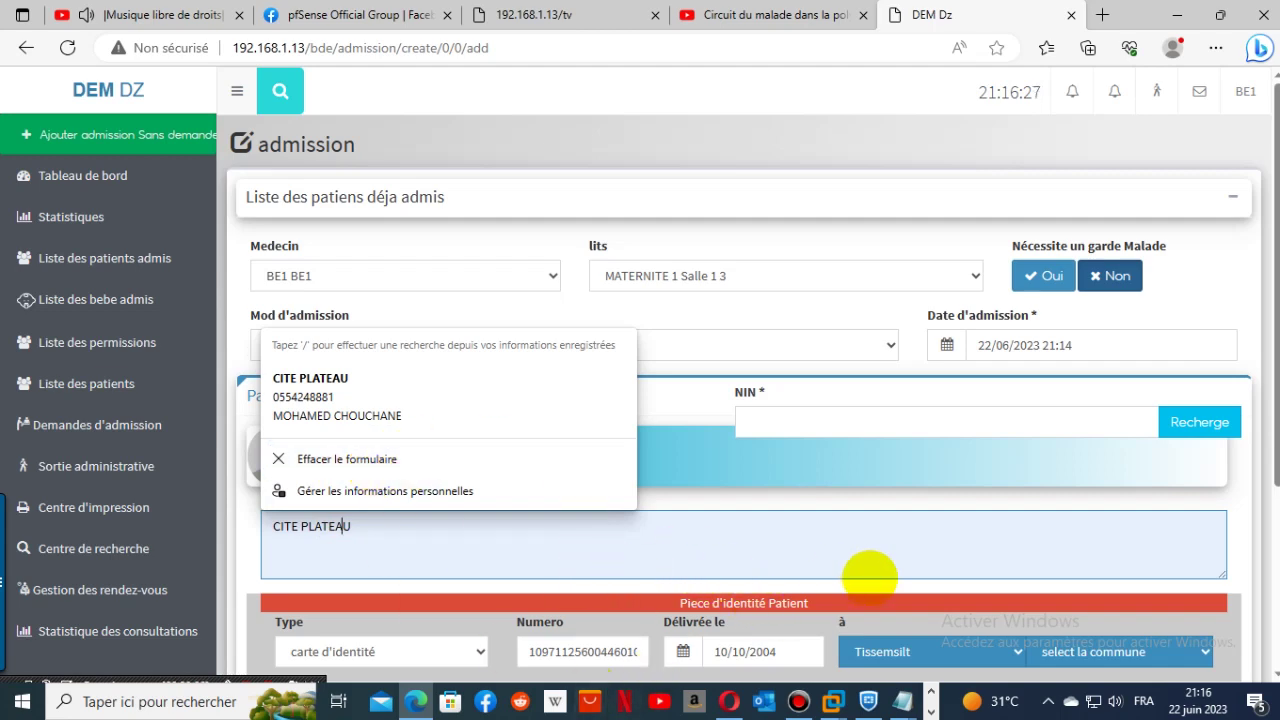
{"action": "left_click", "coordinate": [960, 524]}
{"action": "scroll", "coordinate": [1276, 300], "scroll_direction": "down", "scroll_amount": 1}
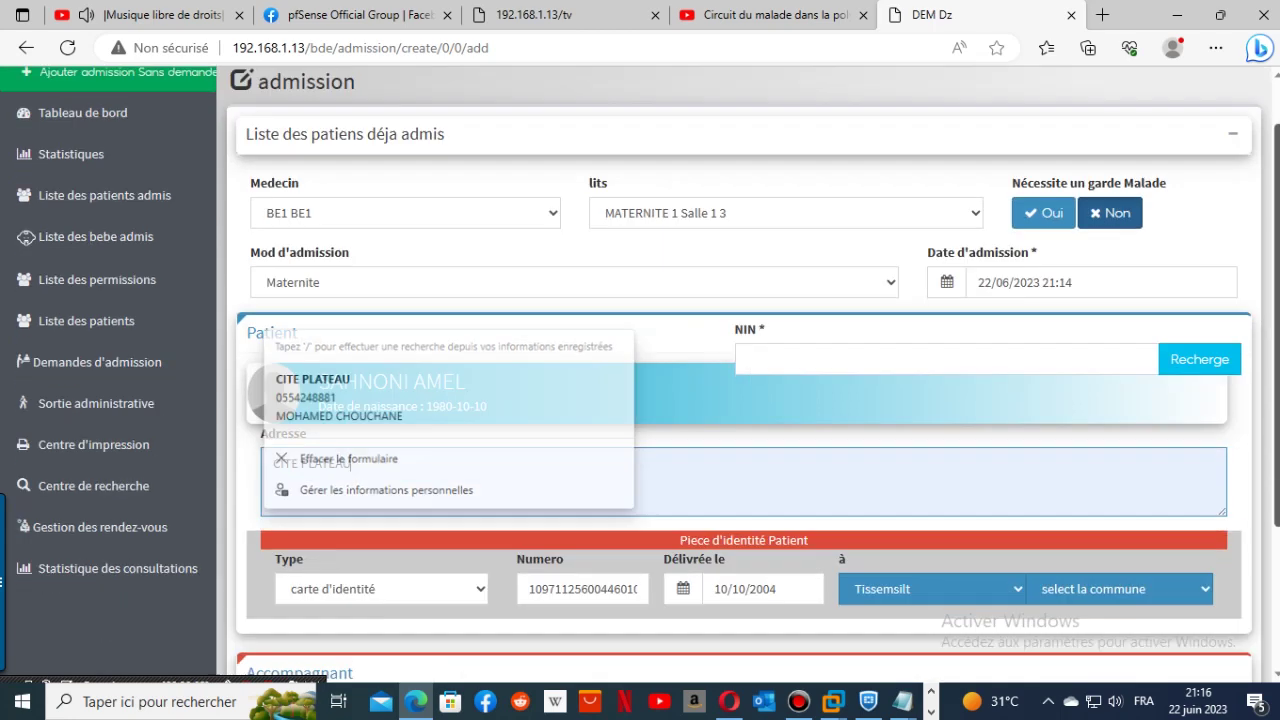
{"action": "scroll", "coordinate": [1240, 100], "scroll_direction": "up", "scroll_amount": 1}
{"action": "left_click", "coordinate": [1245, 91]}
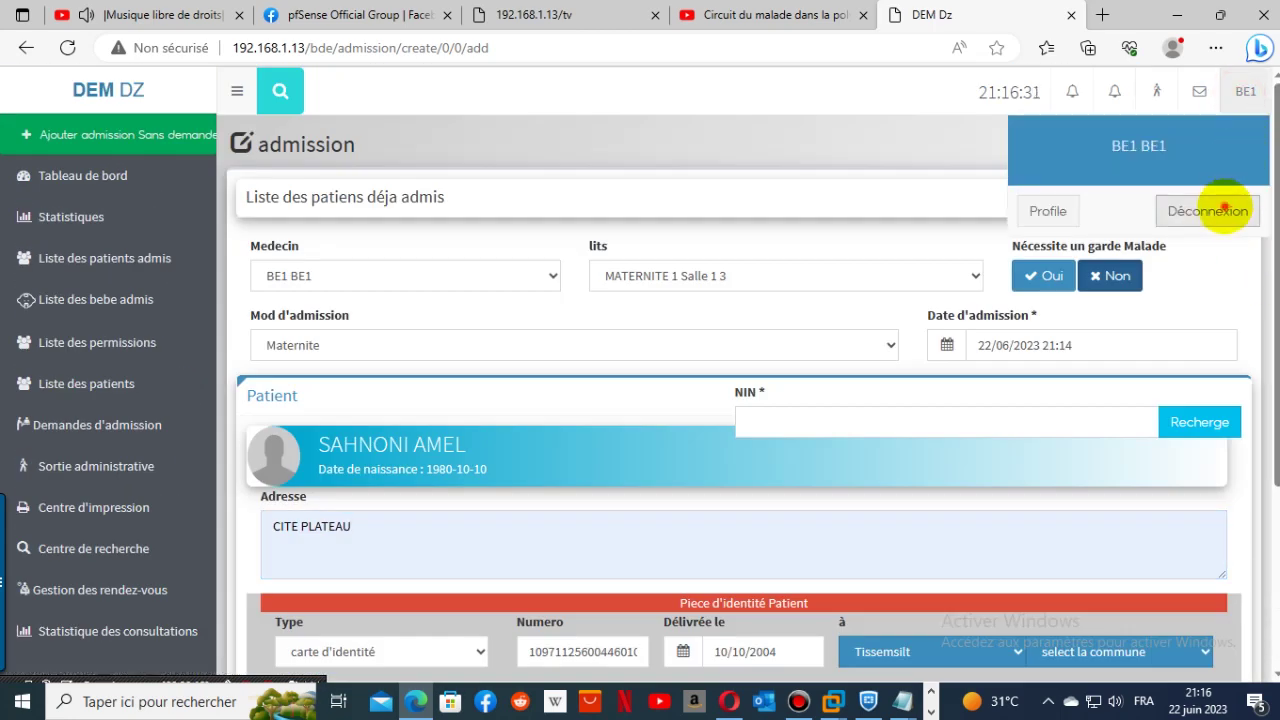
- Sign out of BE1, log in with the saved midwife login, and view Consultation
{"action": "left_click", "coordinate": [1224, 208]}
{"action": "left_click", "coordinate": [557, 409]}
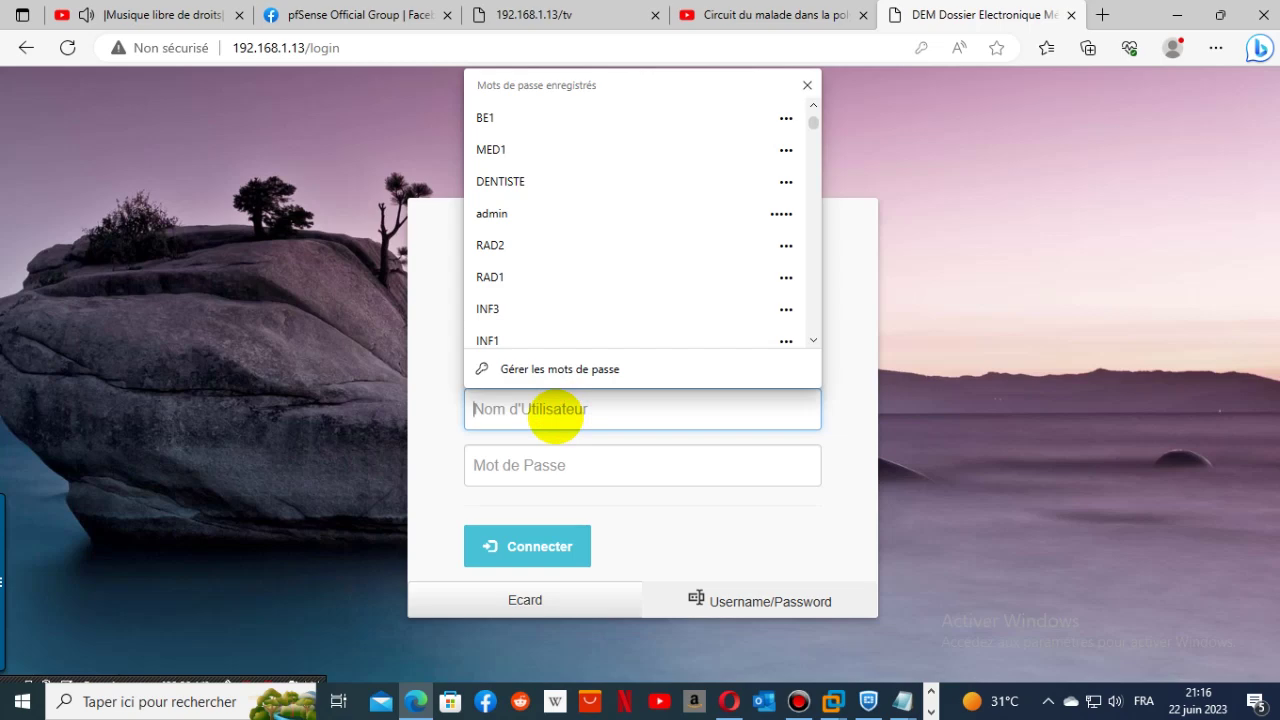
{"action": "type", "text": "SAGE FEMME MAT1"}
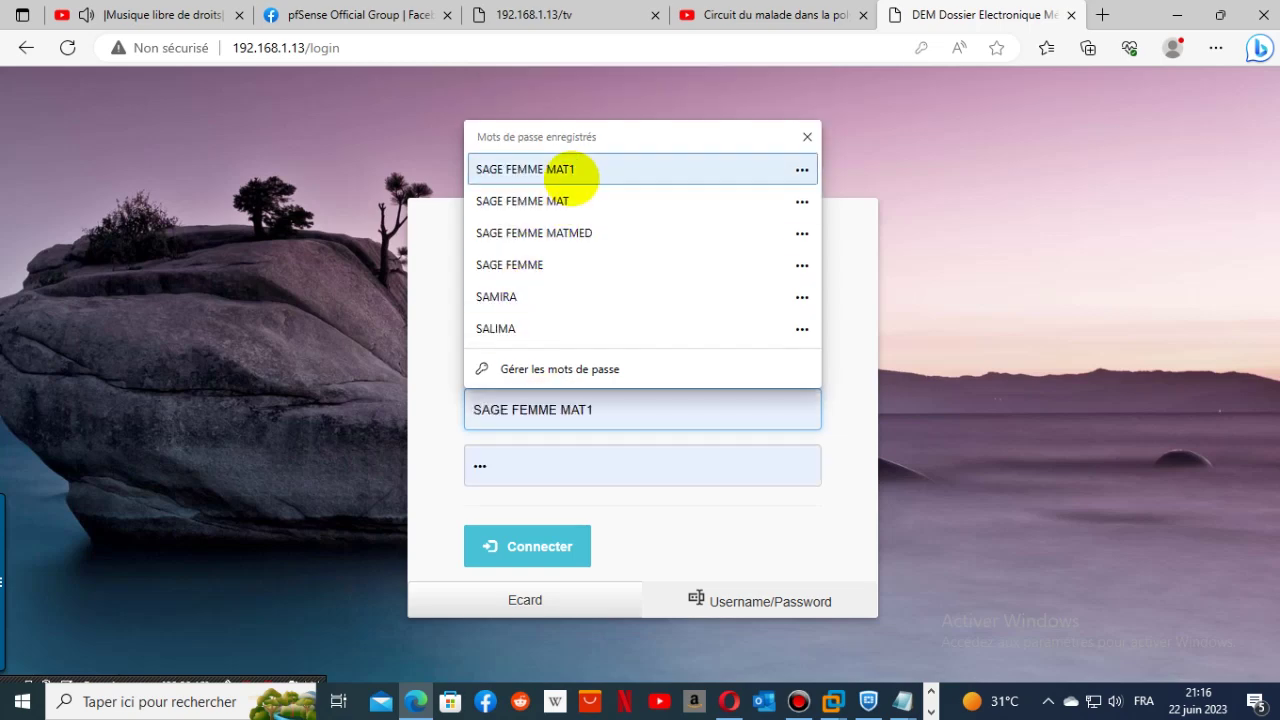
{"action": "left_click", "coordinate": [545, 170]}
{"action": "left_click", "coordinate": [528, 558]}
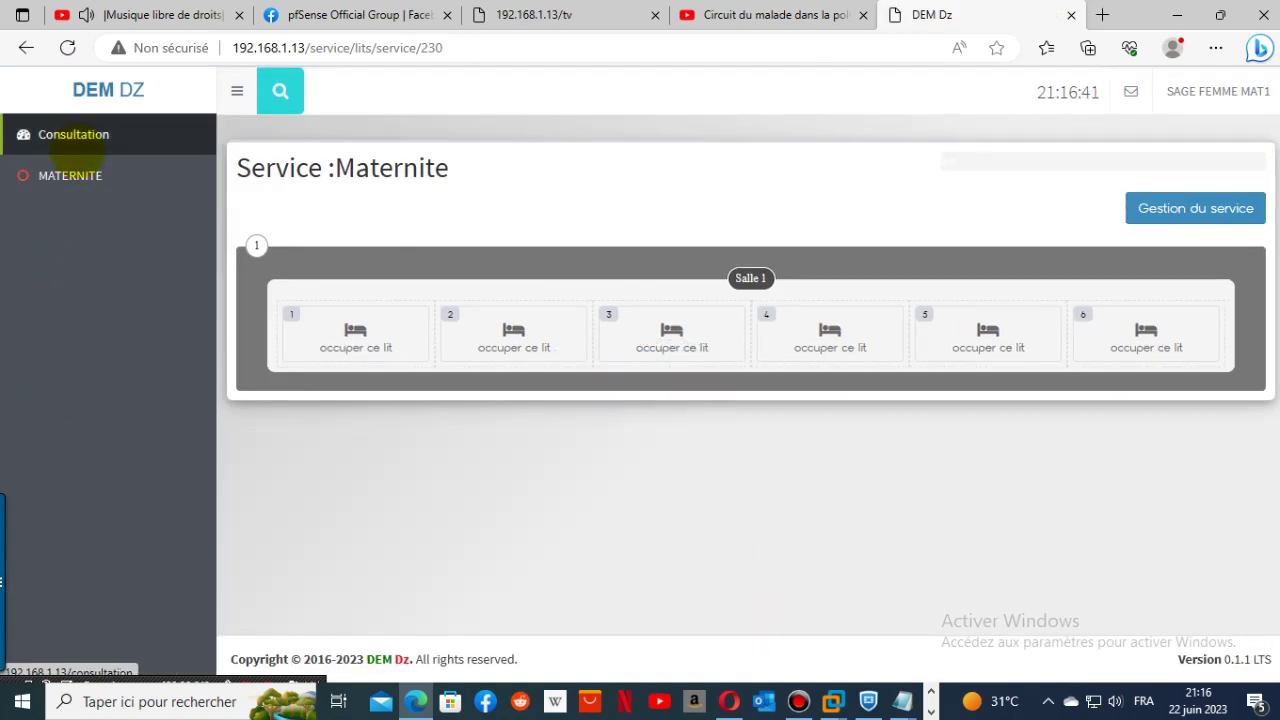
{"action": "left_click", "coordinate": [78, 134]}
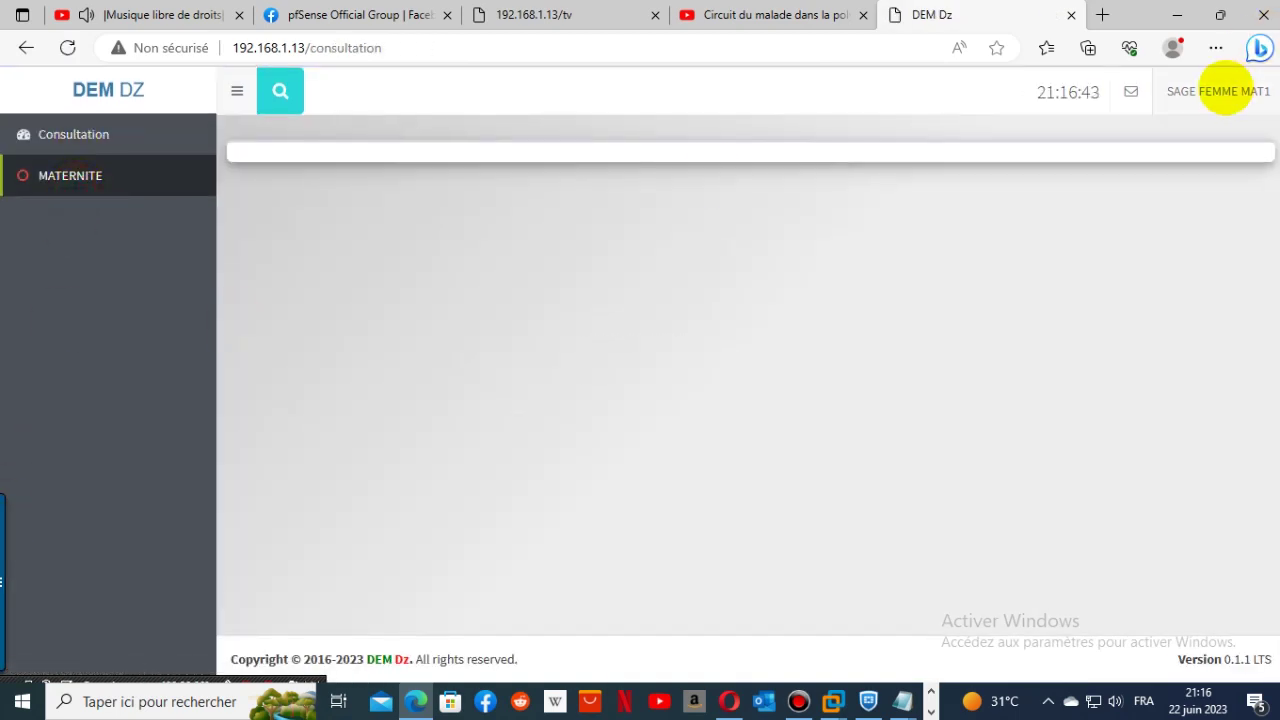
- Switch back to the BE1 admissions desk account and start a new admission Sans demande
{"action": "left_click", "coordinate": [1216, 90]}
{"action": "left_click", "coordinate": [1223, 206]}
{"action": "left_click", "coordinate": [686, 404]}
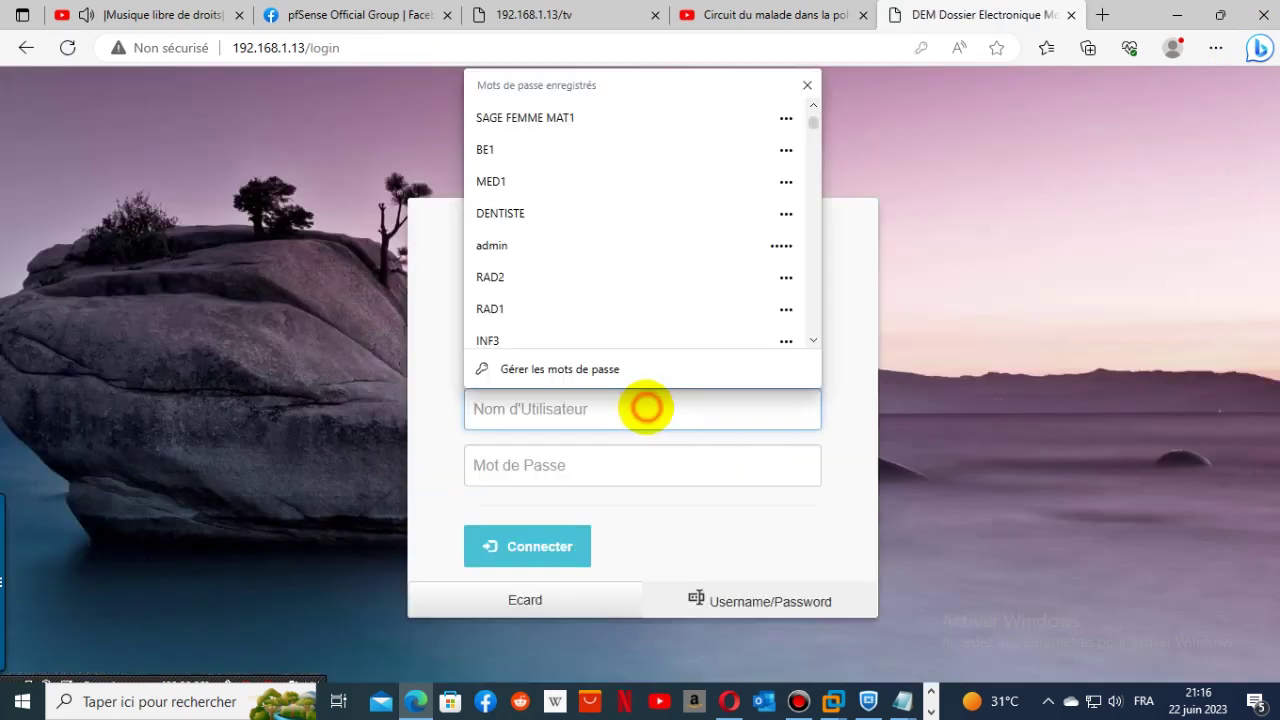
{"action": "left_click", "coordinate": [561, 142]}
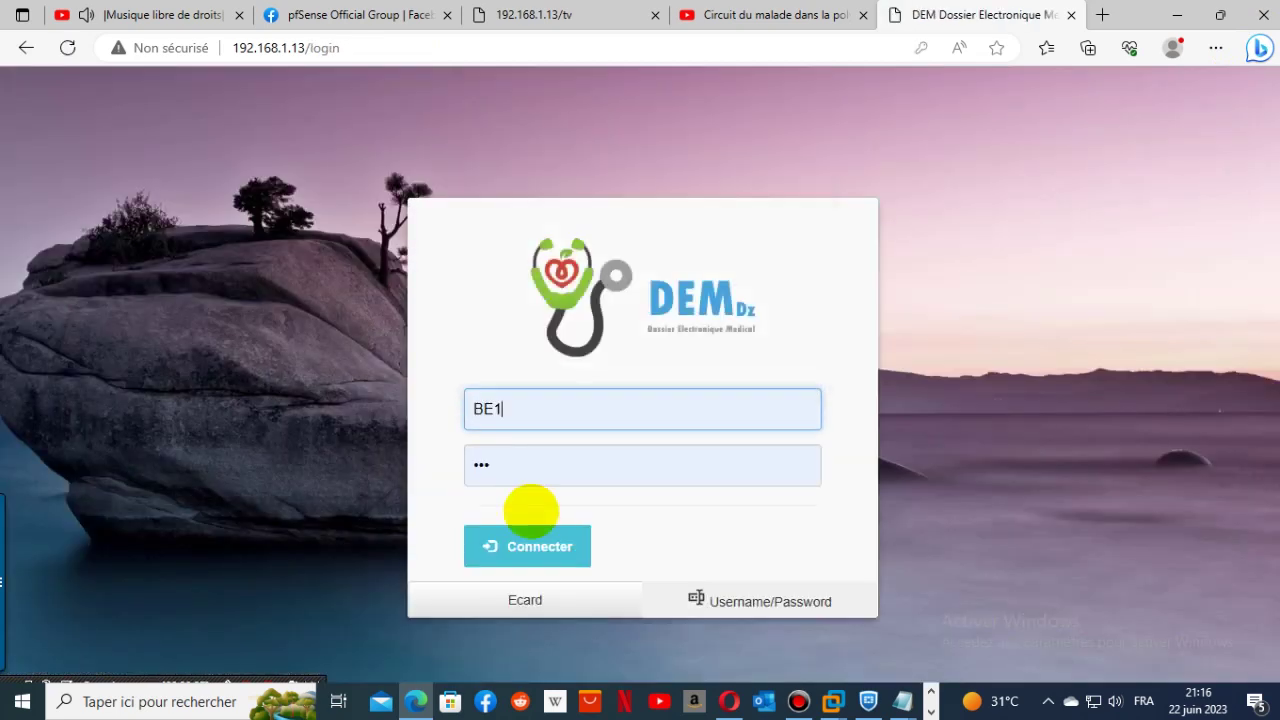
{"action": "left_click", "coordinate": [527, 546]}
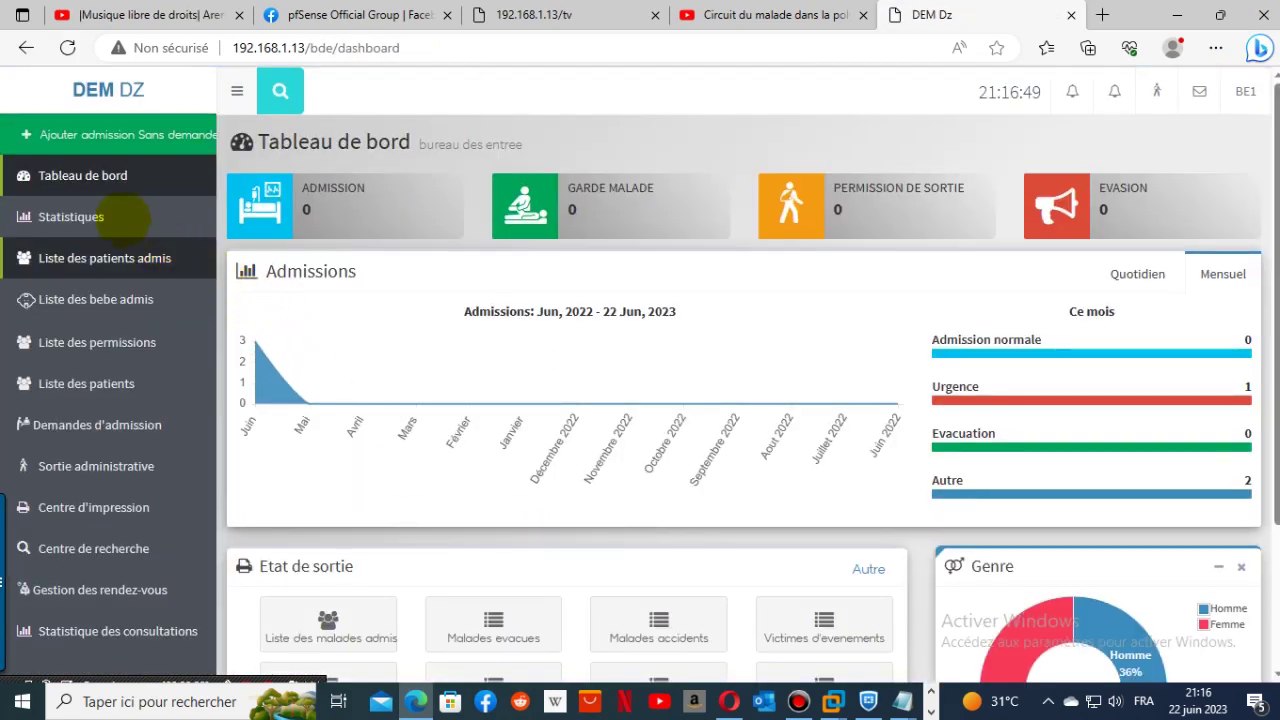
{"action": "left_click", "coordinate": [125, 135]}
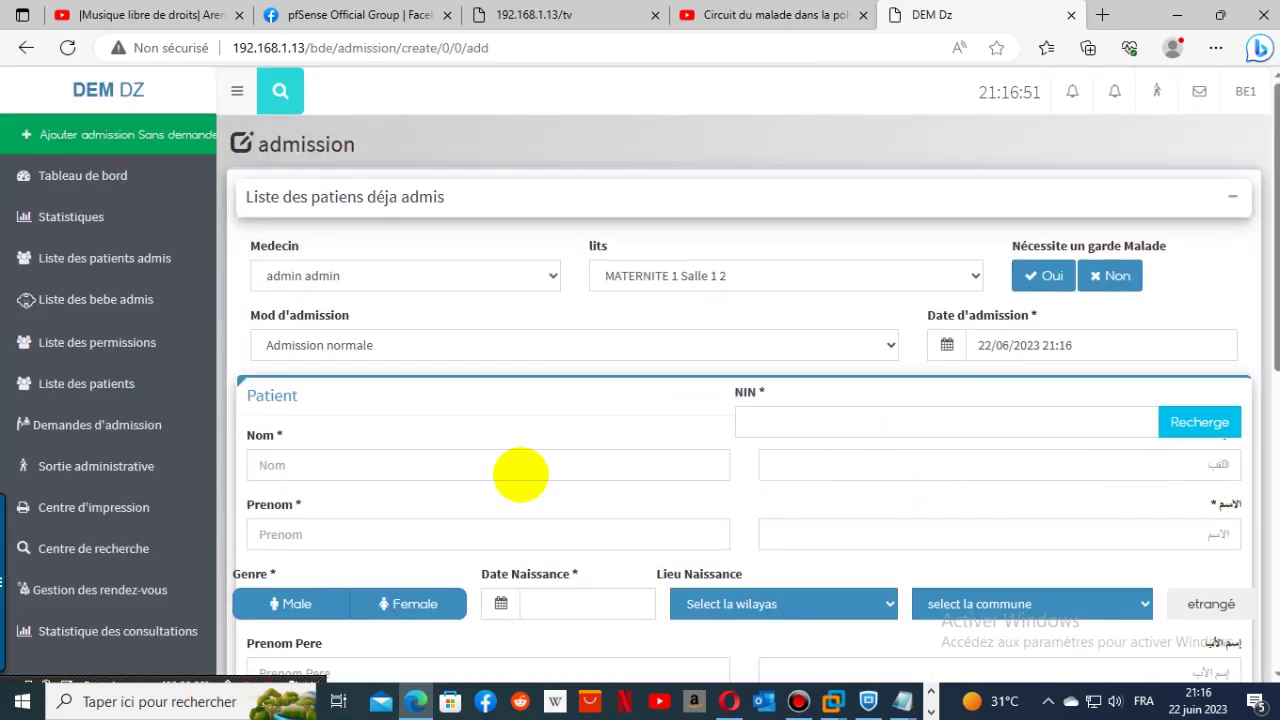
{"action": "left_click", "coordinate": [520, 470]}
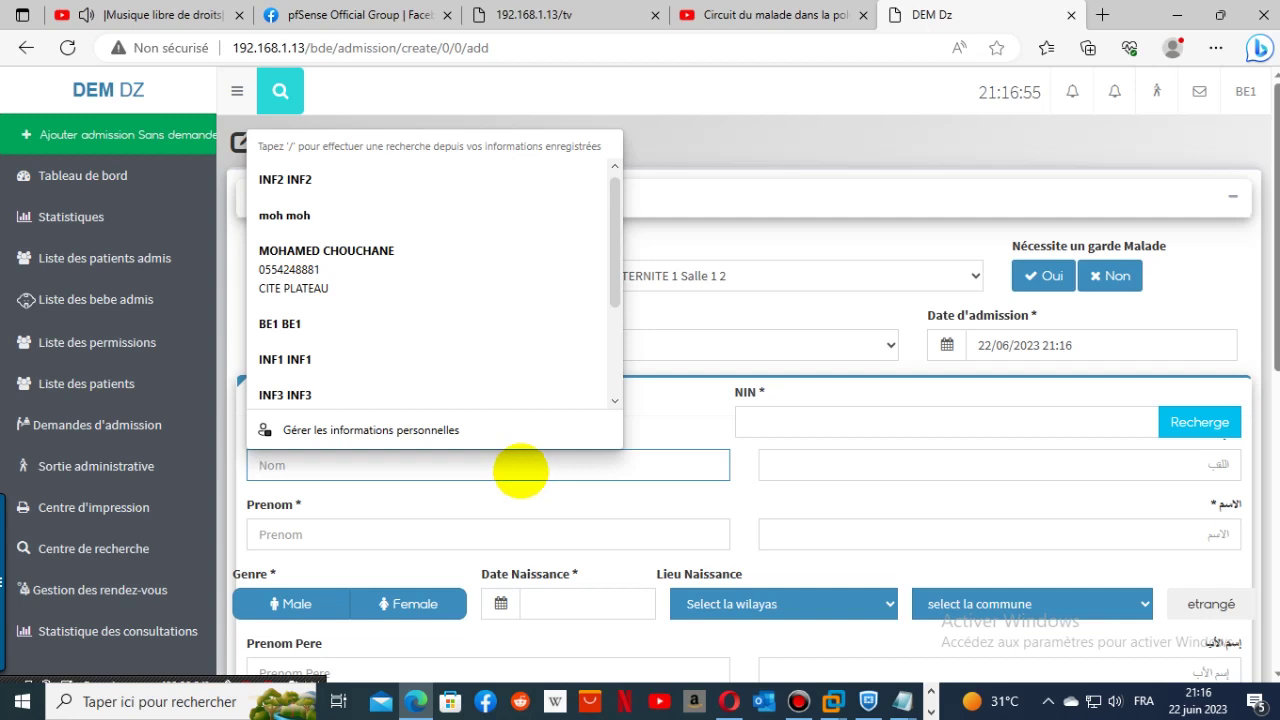
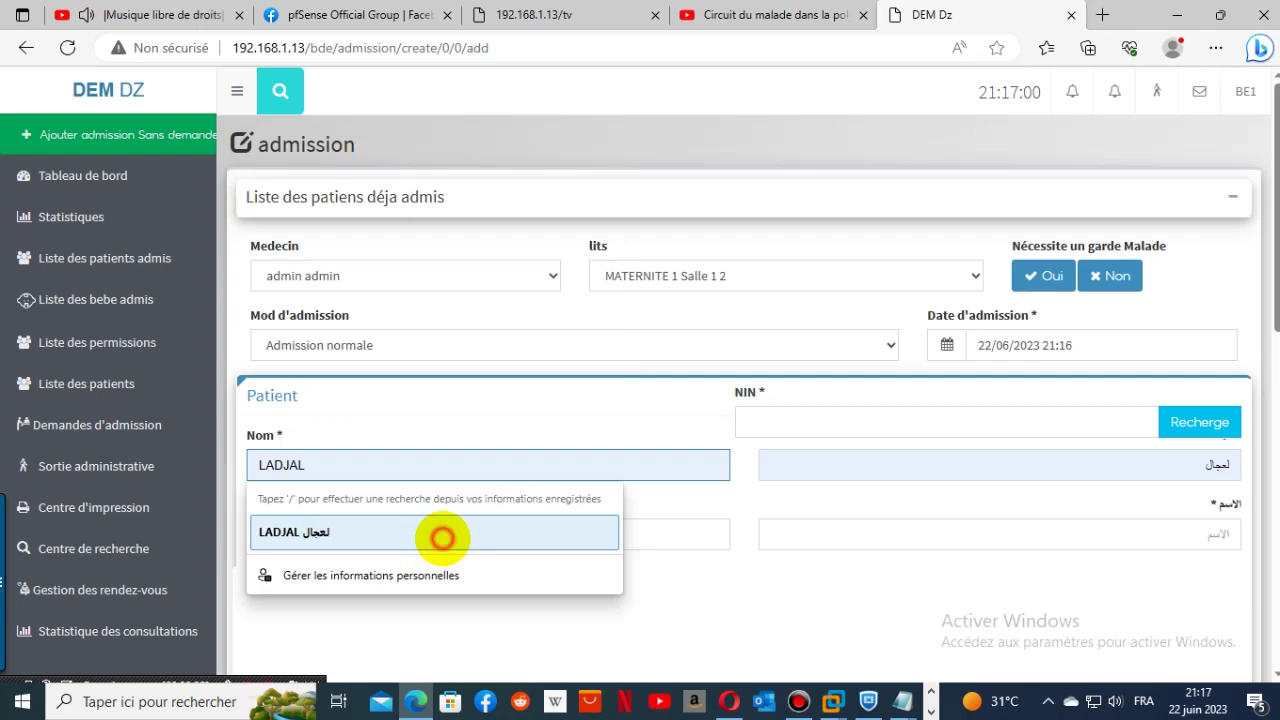
{"action": "left_click", "coordinate": [437, 534]}
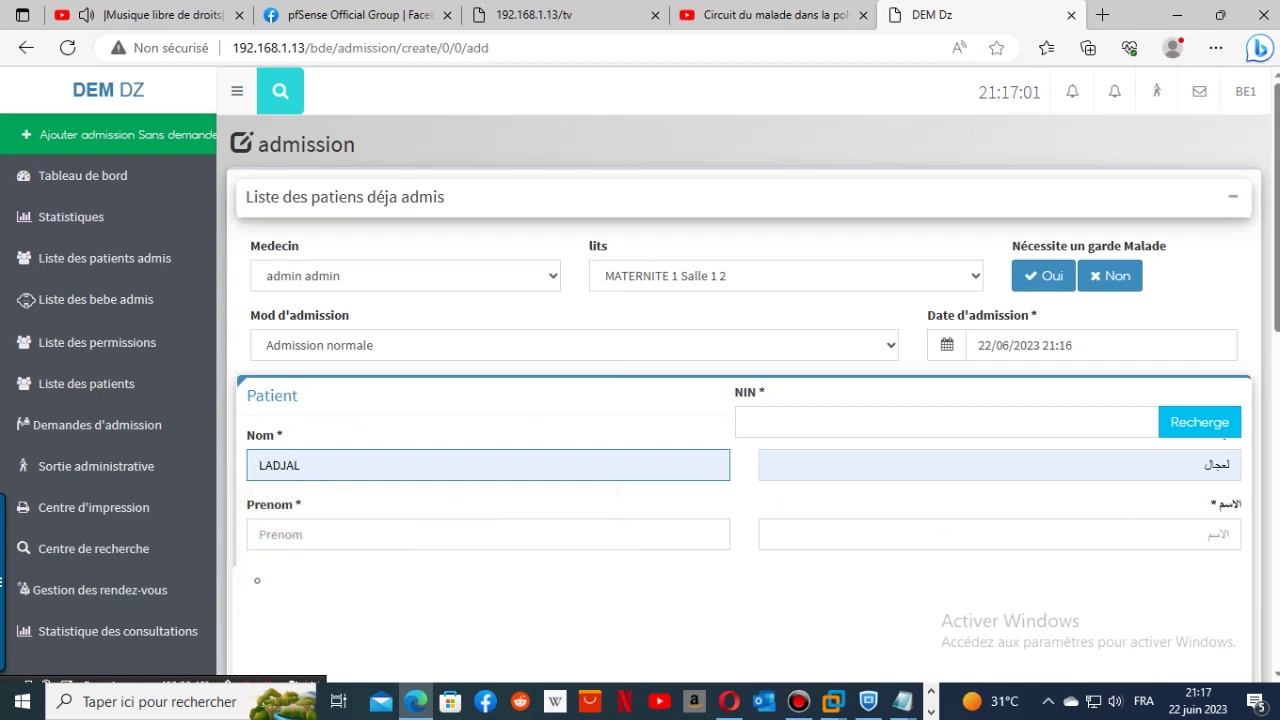
{"action": "scroll", "coordinate": [1265, 295], "scroll_direction": "down", "scroll_amount": 5}
{"action": "scroll", "coordinate": [1265, 295], "scroll_direction": "up", "scroll_amount": 4}
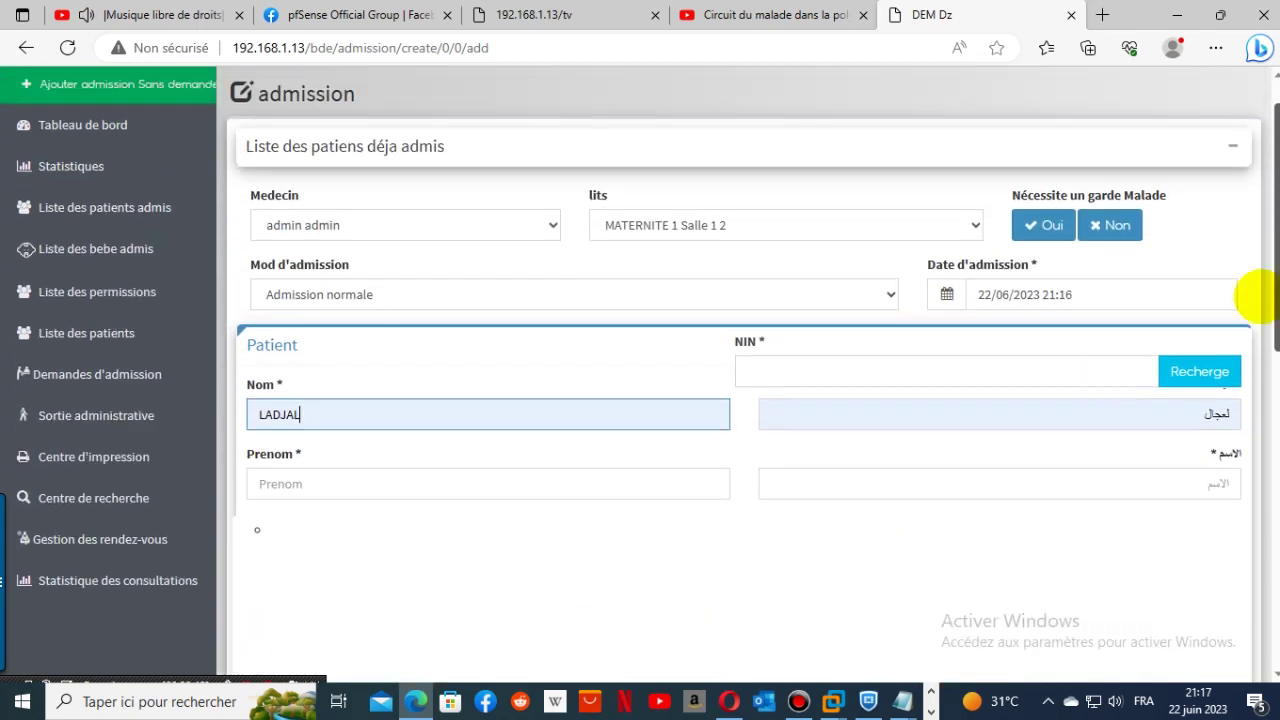
{"action": "left_click", "coordinate": [540, 480]}
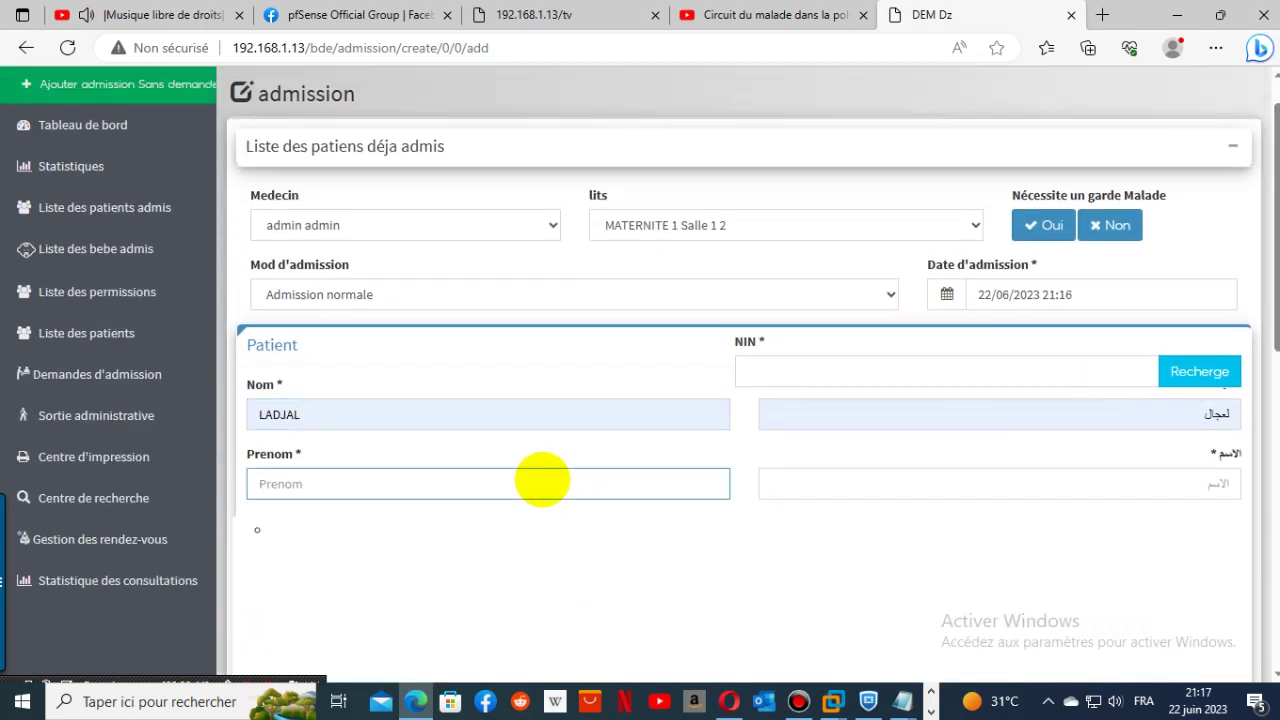
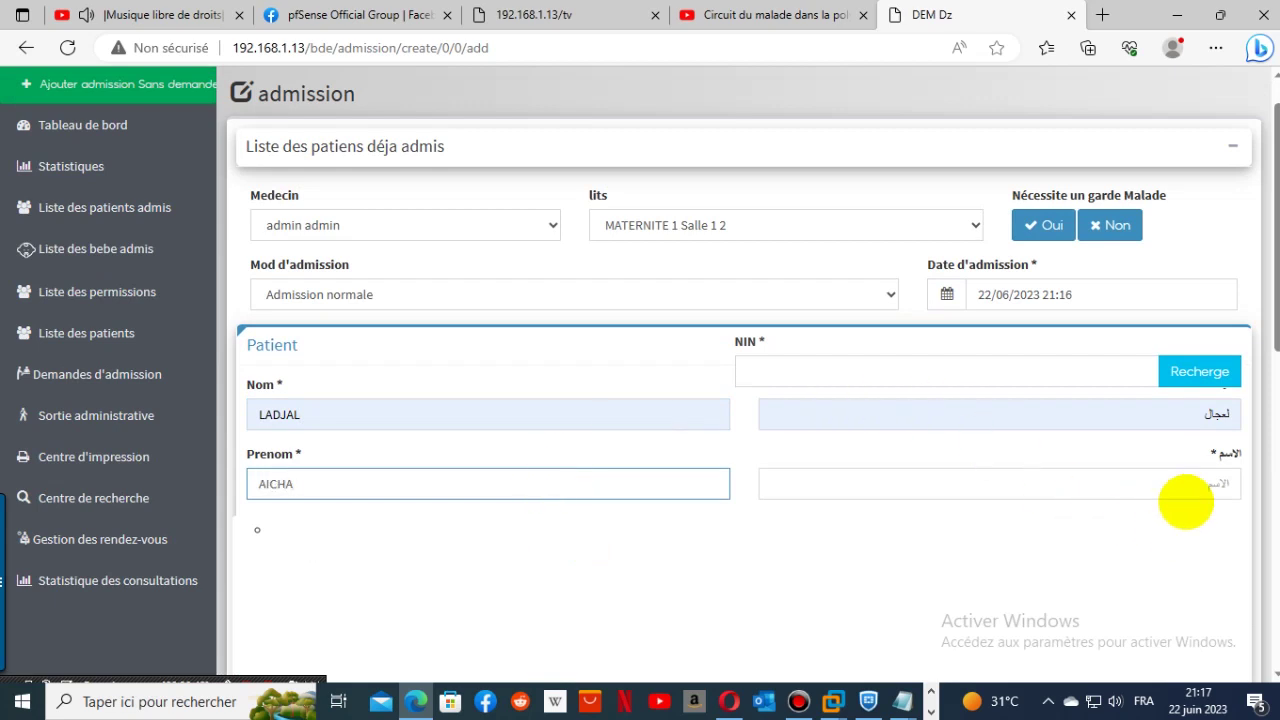
{"action": "left_click", "coordinate": [1187, 490]}
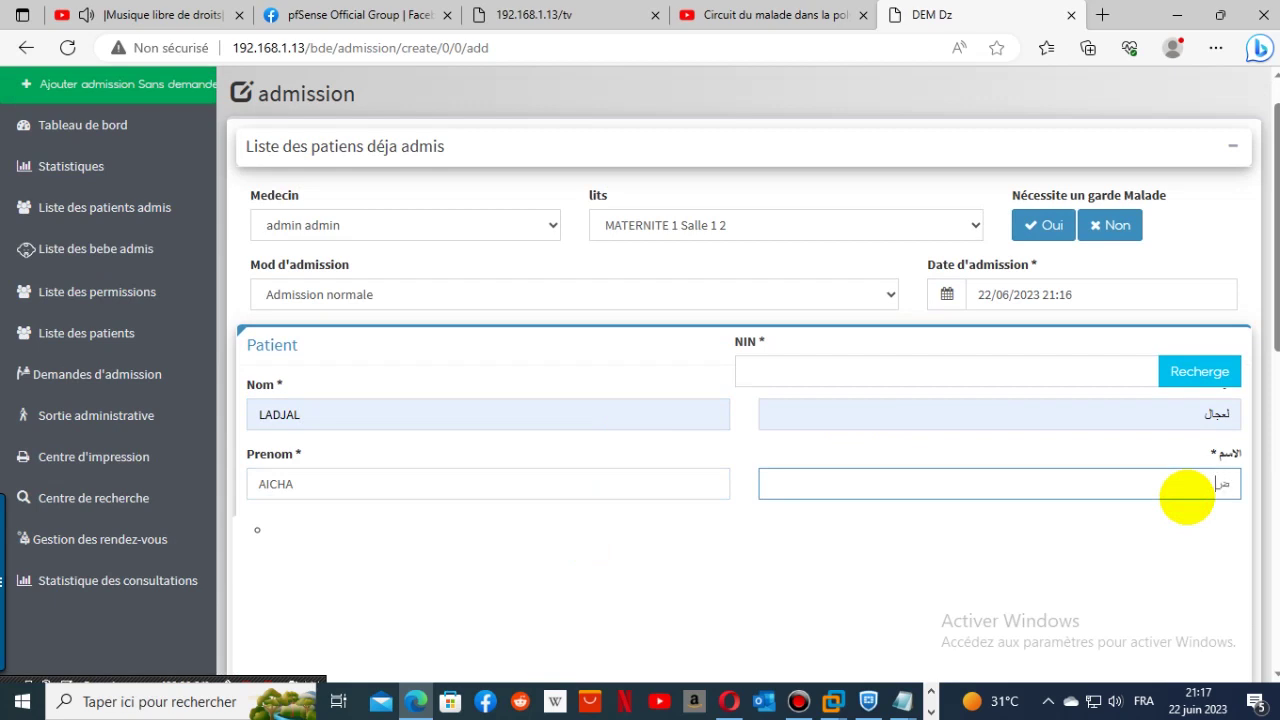
- Set birth wilaya Sétif and commune Ain Lahdjar, then save the admission
{"action": "scroll", "coordinate": [1257, 405], "scroll_direction": "down", "scroll_amount": 3}
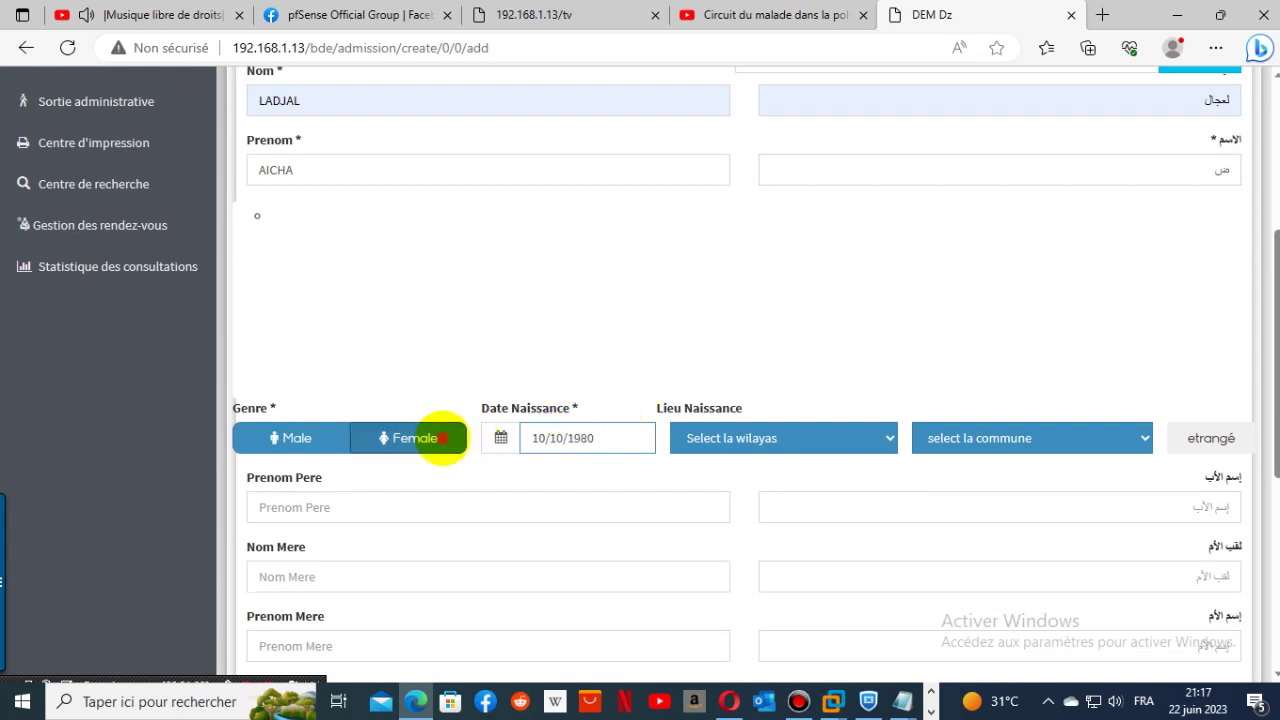
{"action": "left_click", "coordinate": [780, 437]}
{"action": "left_click", "coordinate": [771, 409]}
{"action": "left_click", "coordinate": [918, 436]}
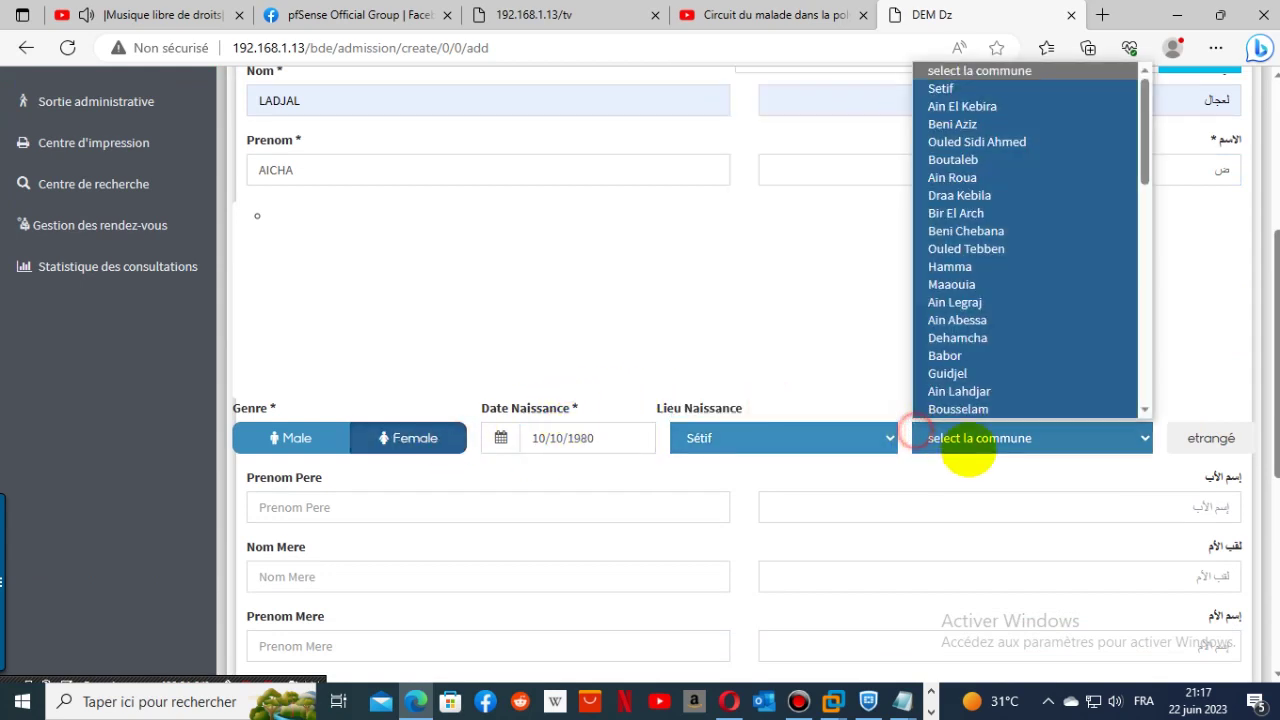
{"action": "left_click", "coordinate": [985, 389]}
{"action": "scroll", "coordinate": [1249, 591], "scroll_direction": "down", "scroll_amount": 5}
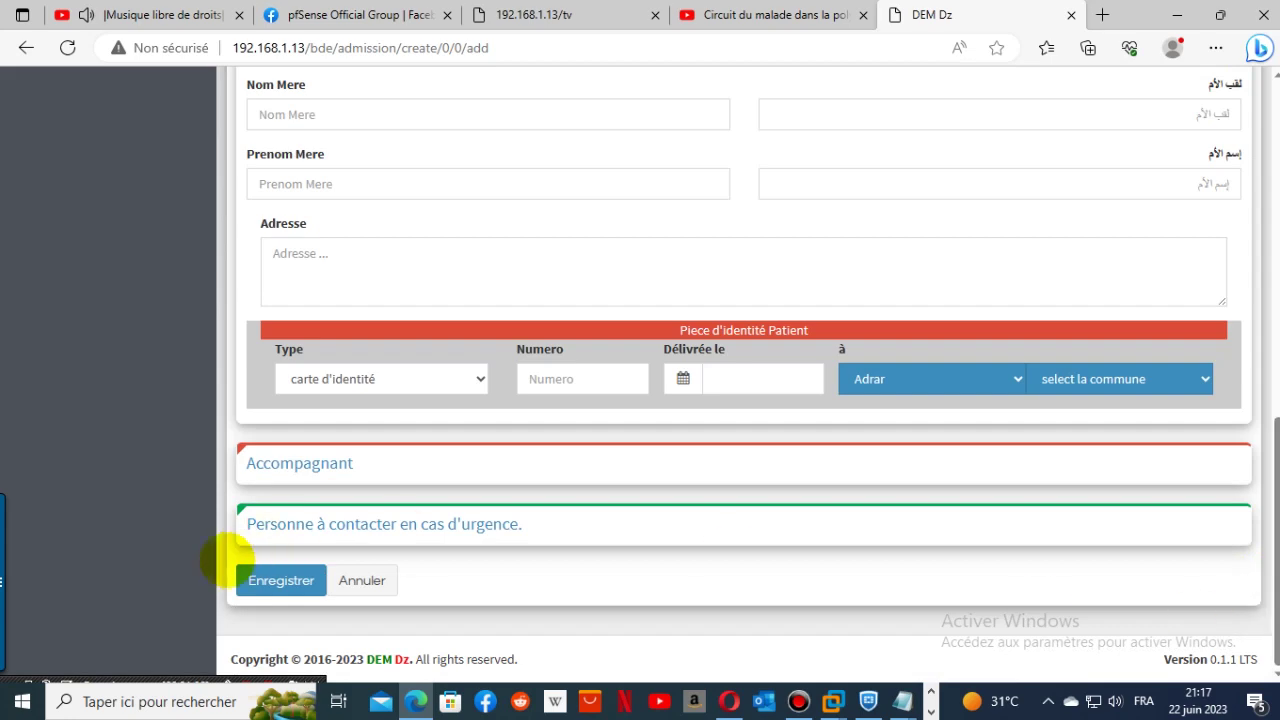
{"action": "left_click", "coordinate": [274, 578]}
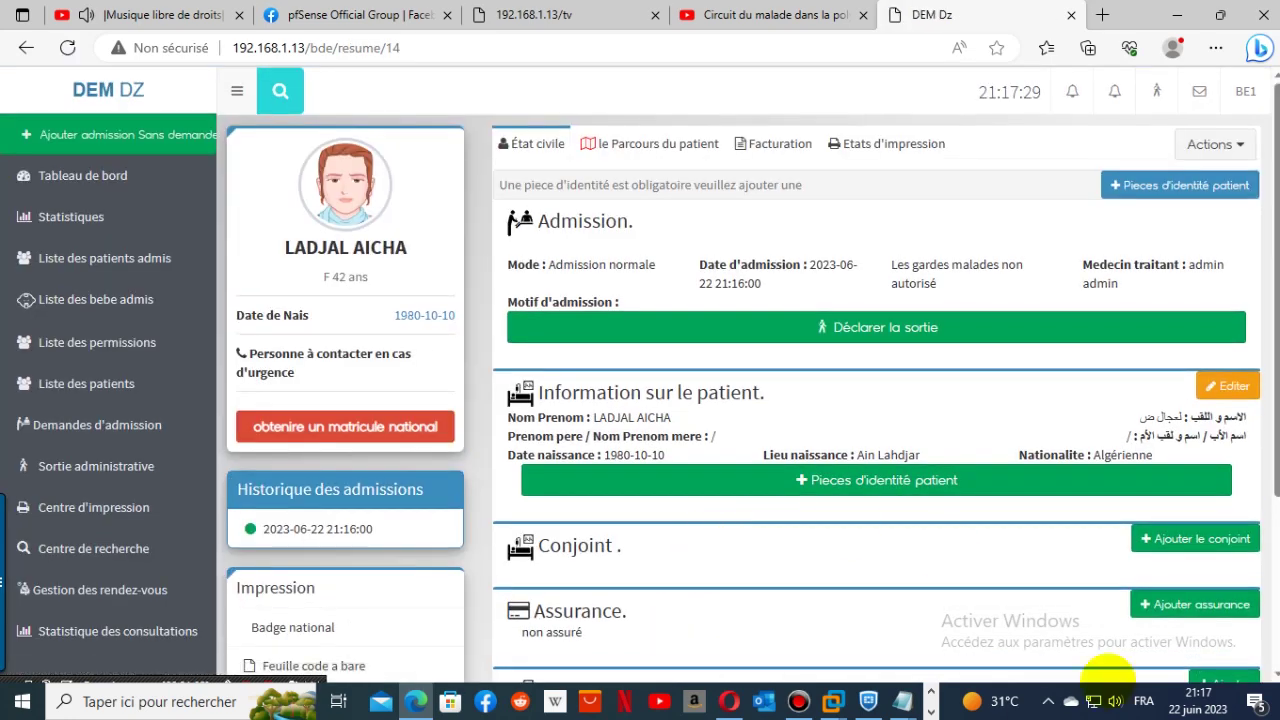
- Log out of the BE1 data-entry account and pull up the saved SAGE FEMME MAT1 login
{"action": "left_click", "coordinate": [1230, 144]}
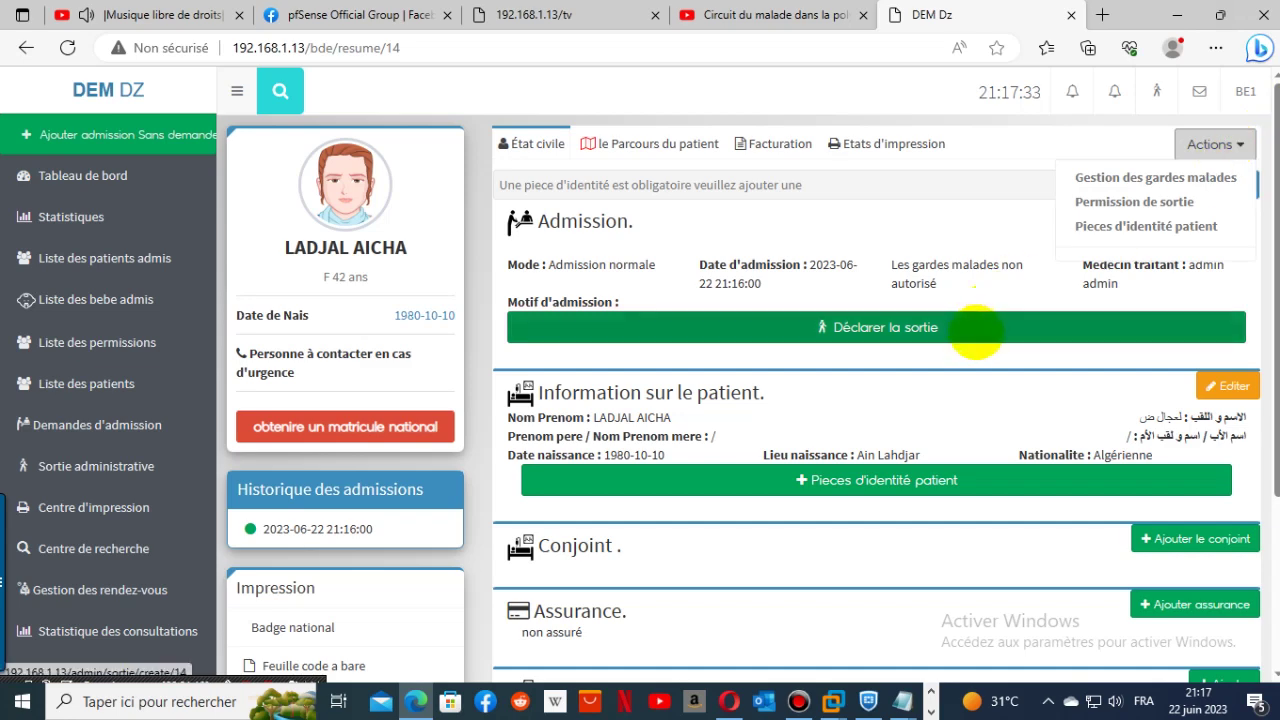
{"action": "left_click", "coordinate": [975, 336]}
{"action": "left_click", "coordinate": [1245, 95]}
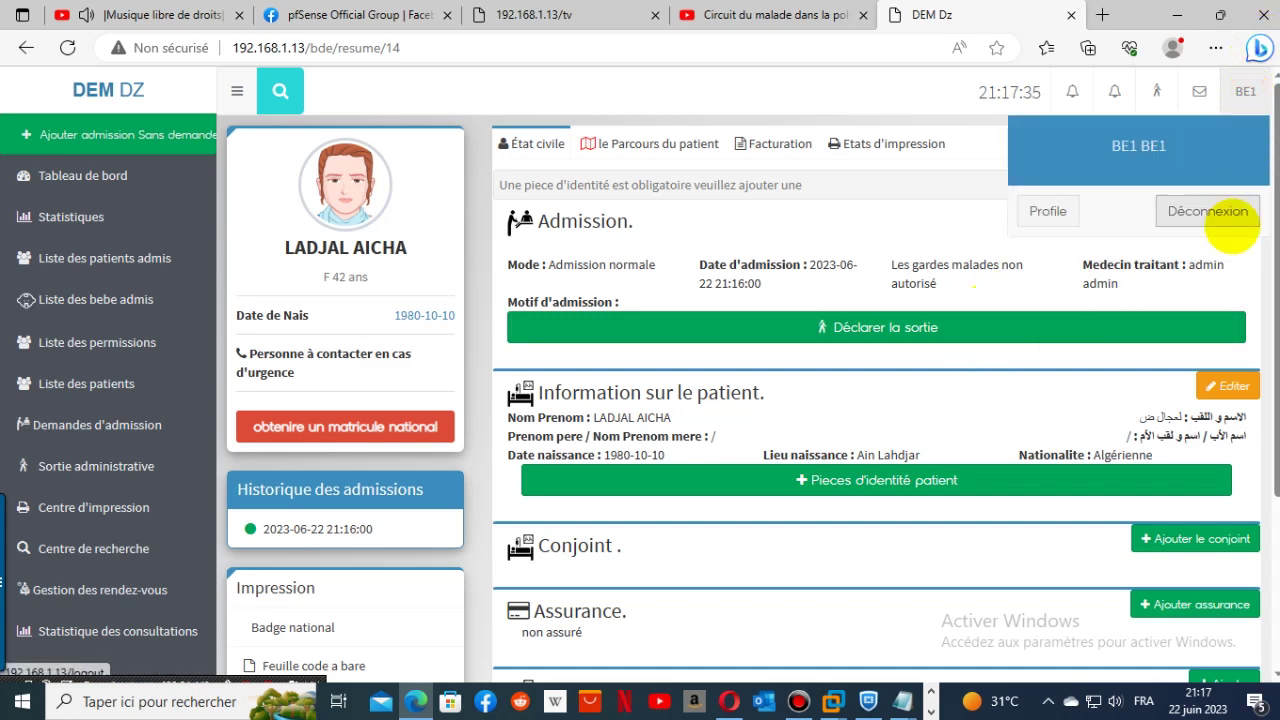
{"action": "left_click", "coordinate": [1206, 211]}
{"action": "left_click", "coordinate": [614, 420]}
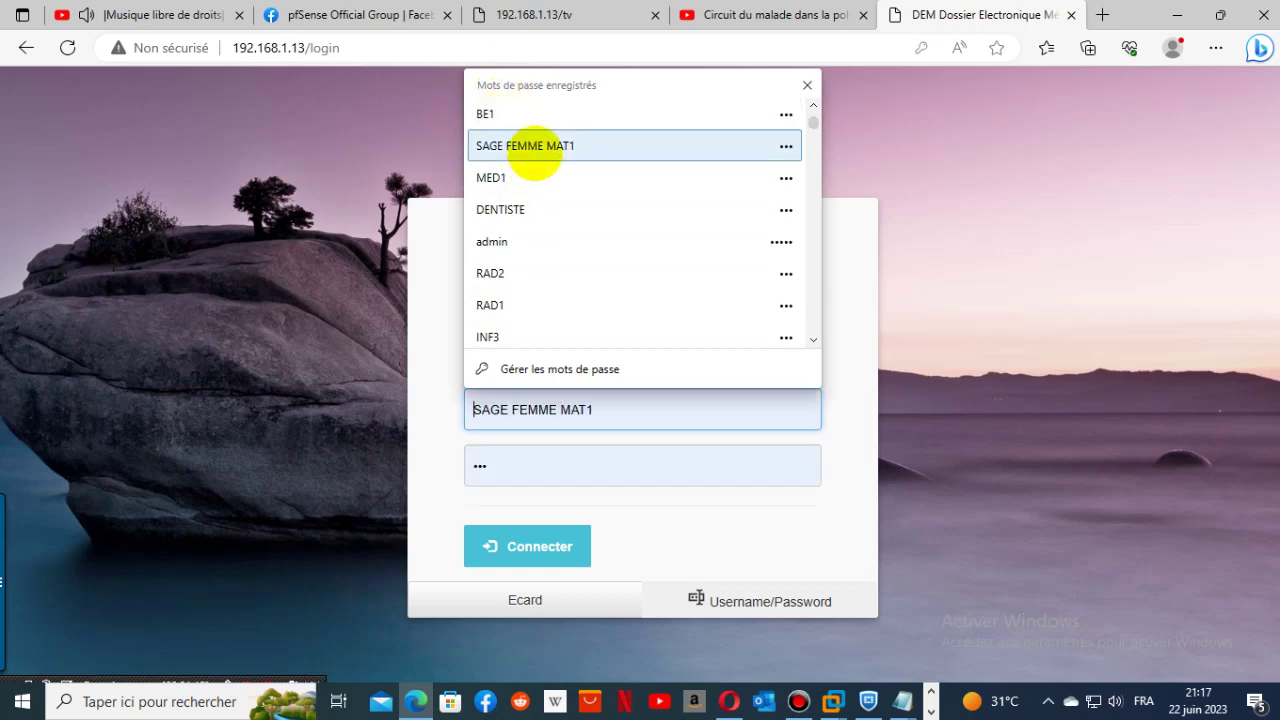
- Sign in as the midwife and open the patient's maternity record in Salle 1 Lit 2
{"action": "left_click", "coordinate": [531, 149]}
{"action": "left_click", "coordinate": [499, 551]}
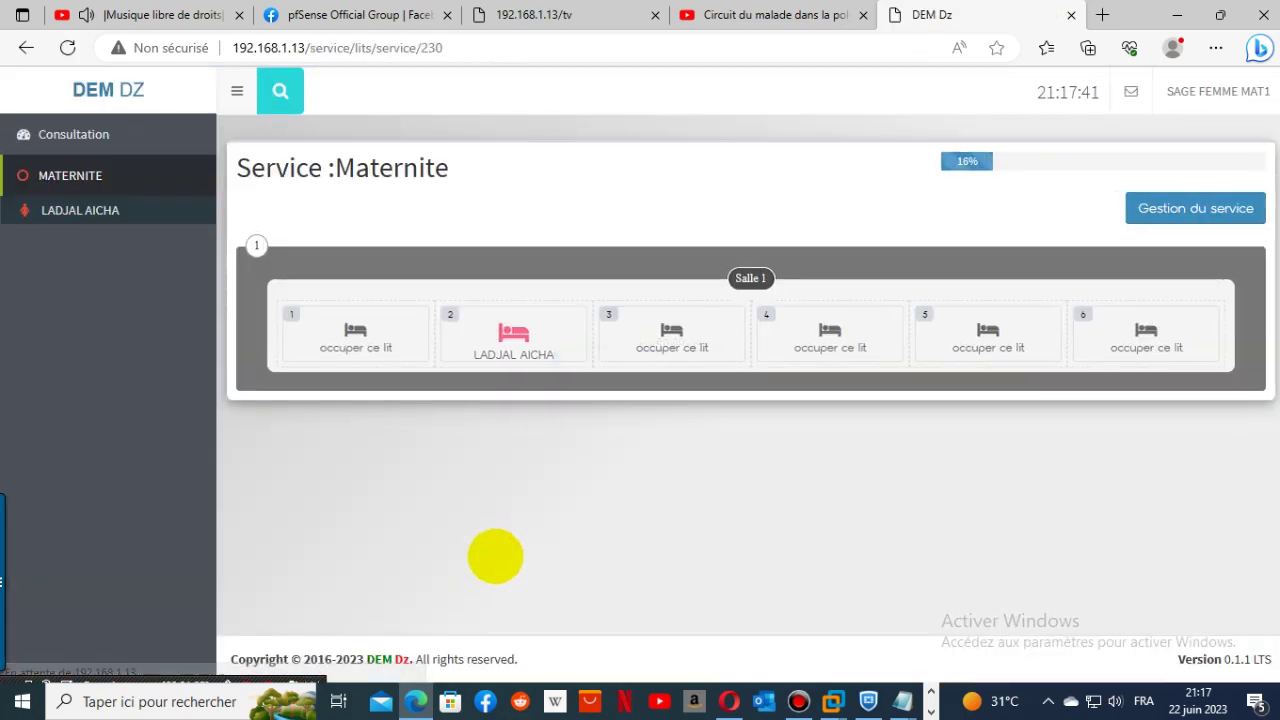
{"action": "left_click", "coordinate": [105, 214]}
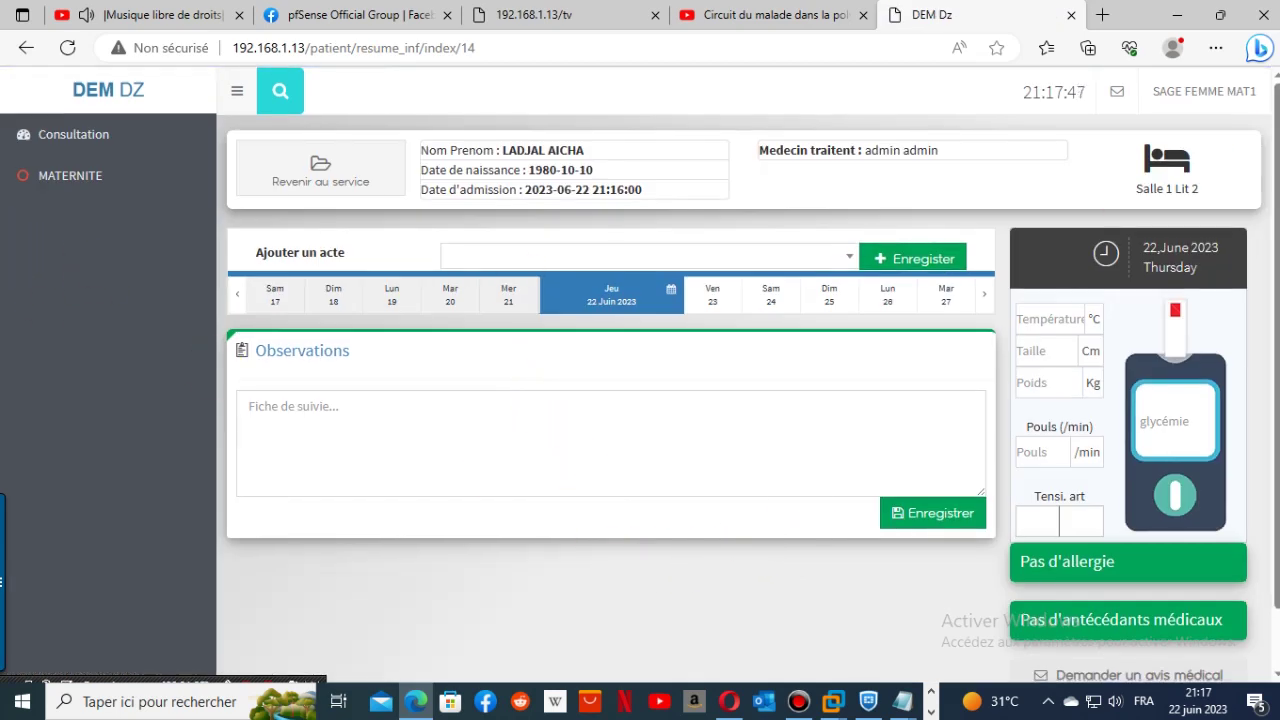
{"action": "left_click", "coordinate": [1197, 96]}
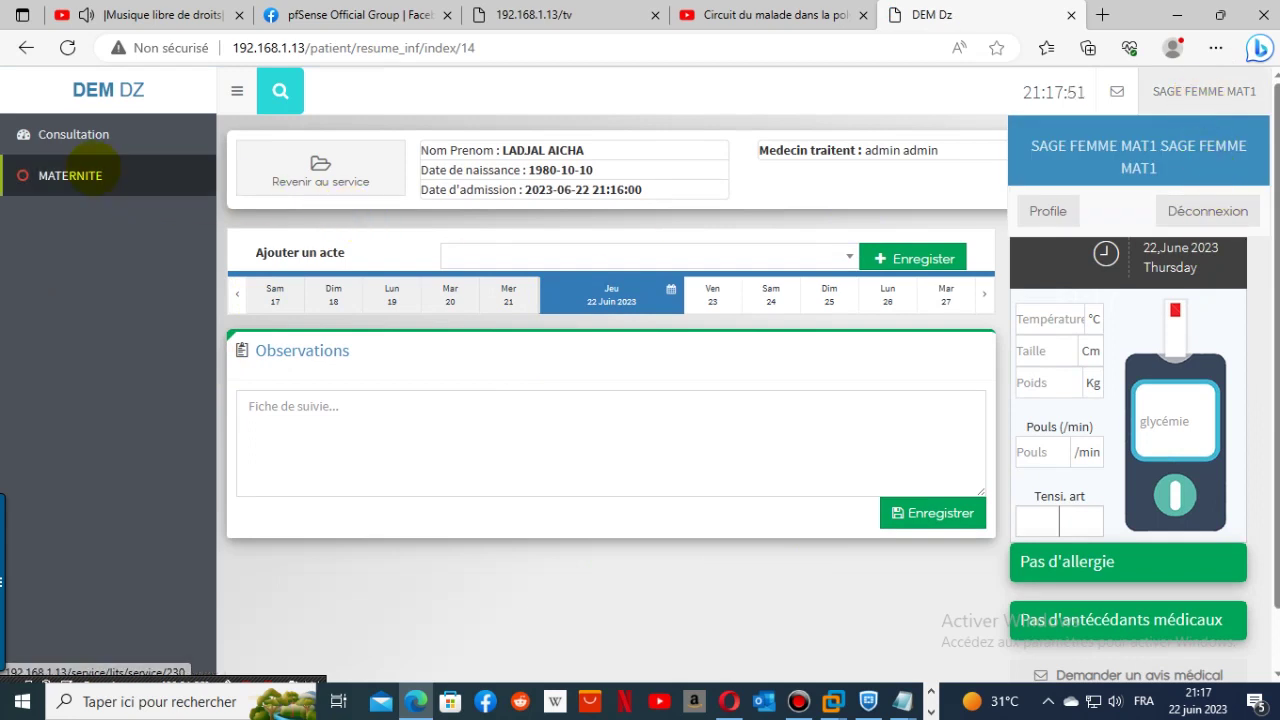
- Log the midwife out and attempt signing in with another saved SAGE FEMME MAT login
{"action": "left_click", "coordinate": [90, 172]}
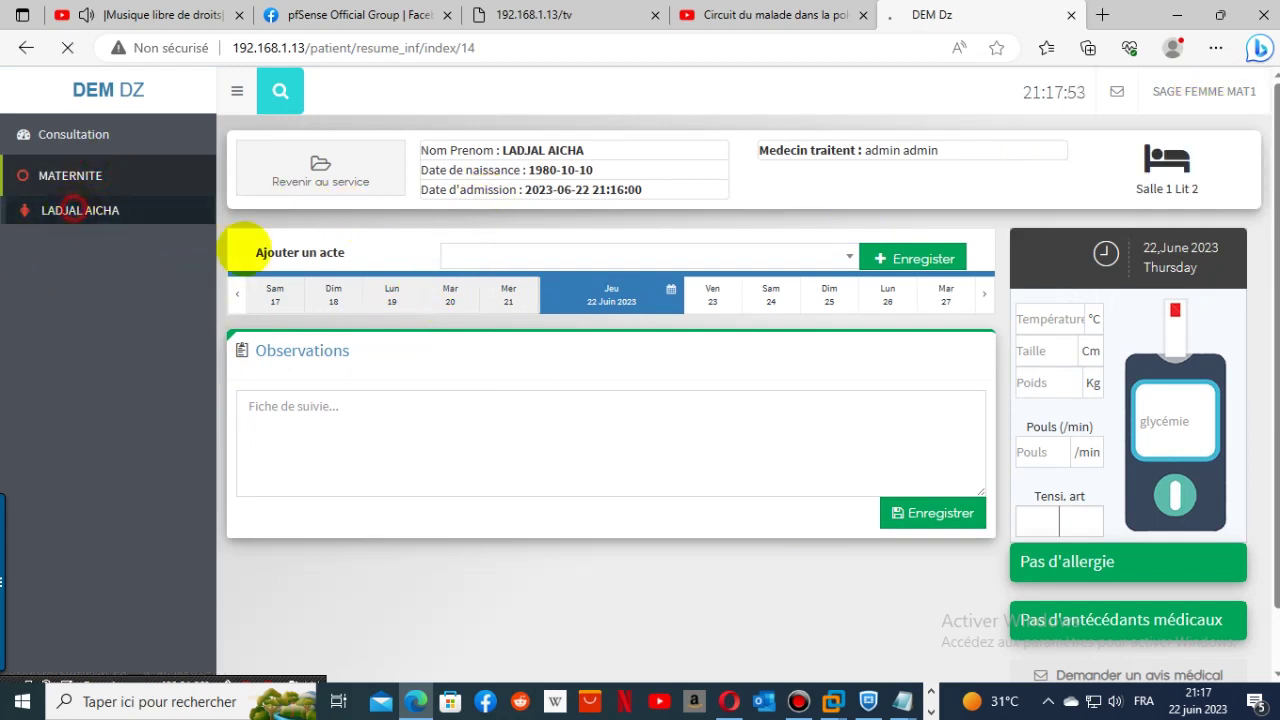
{"action": "left_click", "coordinate": [1200, 91]}
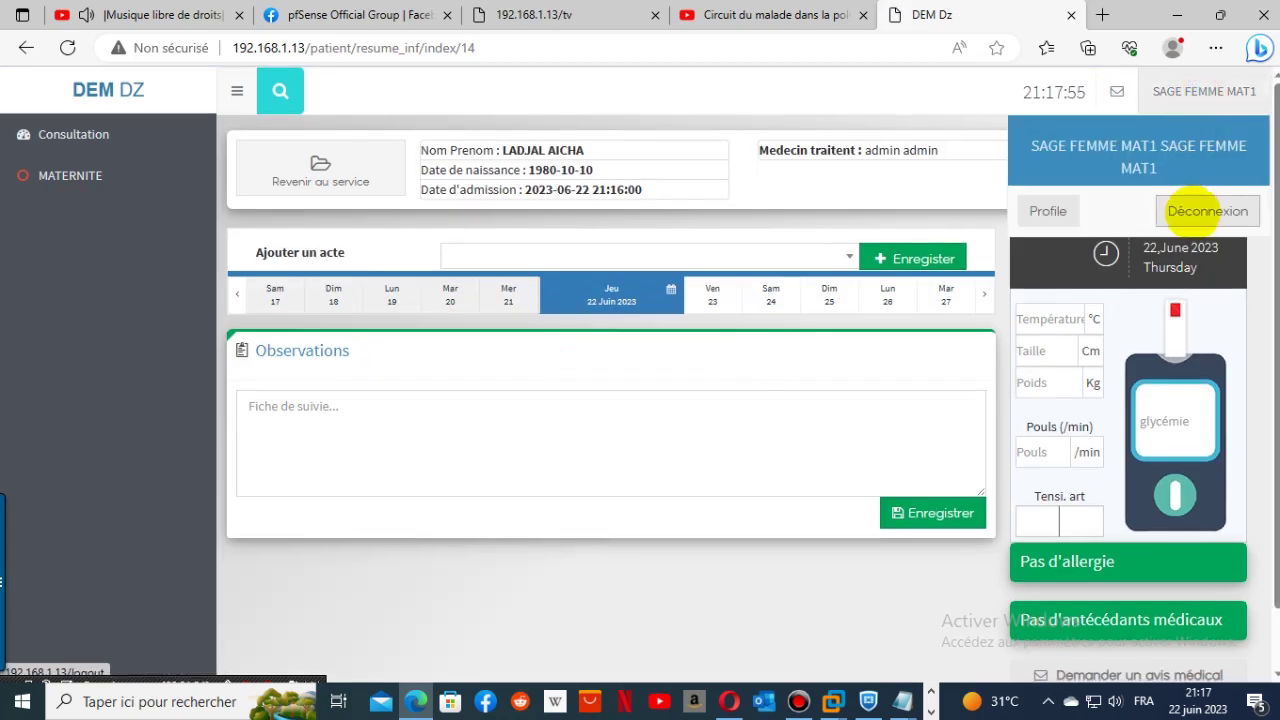
{"action": "left_click", "coordinate": [1207, 211]}
{"action": "left_click", "coordinate": [613, 402]}
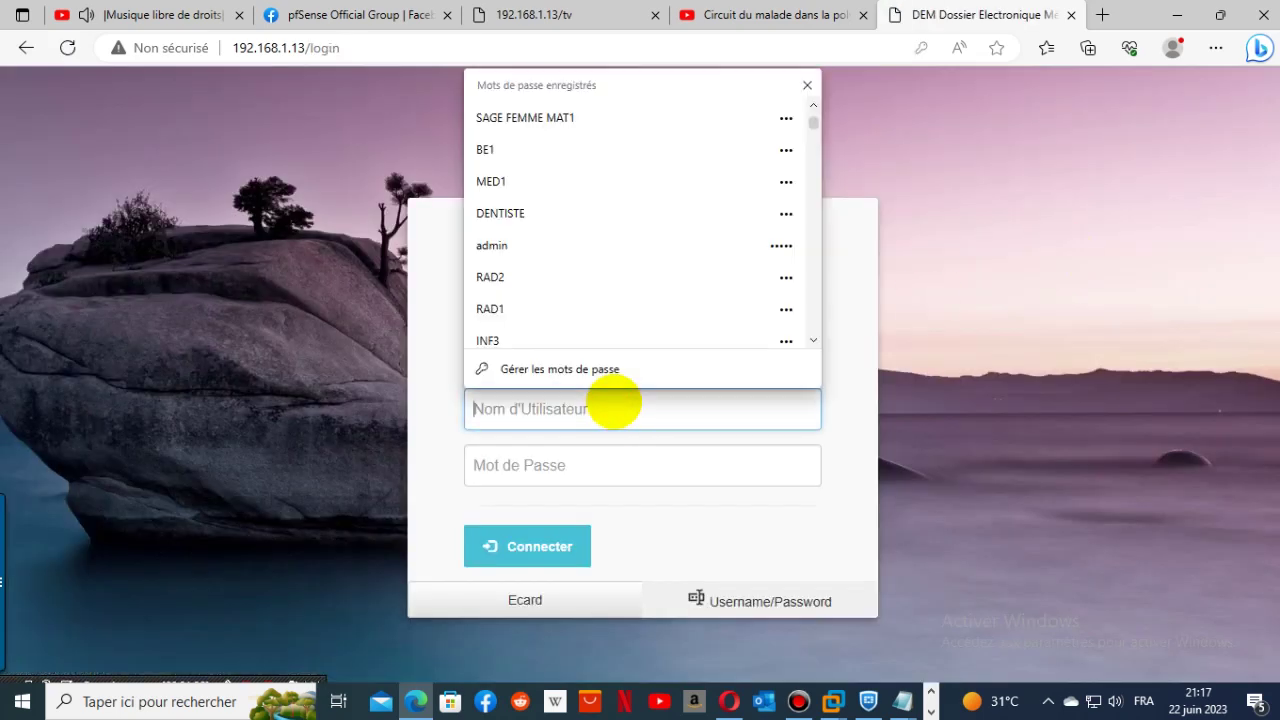
{"action": "type", "text": "SAMIRA"}
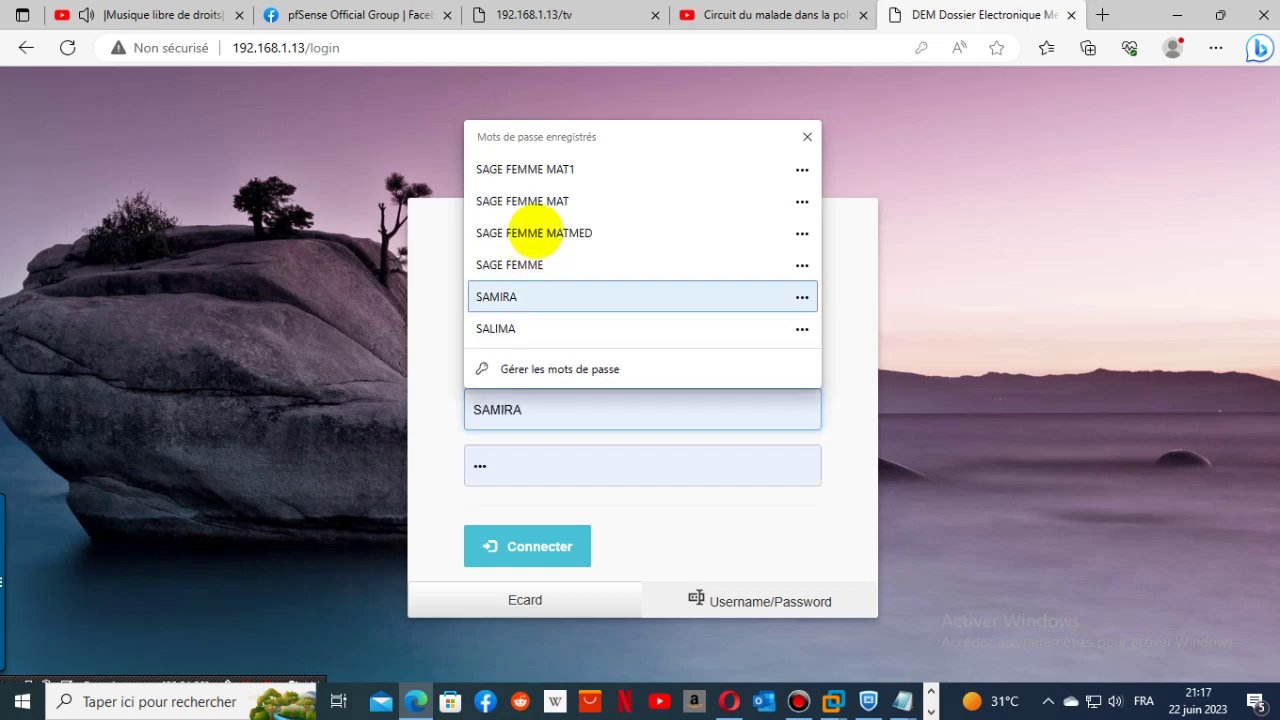
{"action": "left_click", "coordinate": [545, 201]}
{"action": "left_click", "coordinate": [550, 546]}
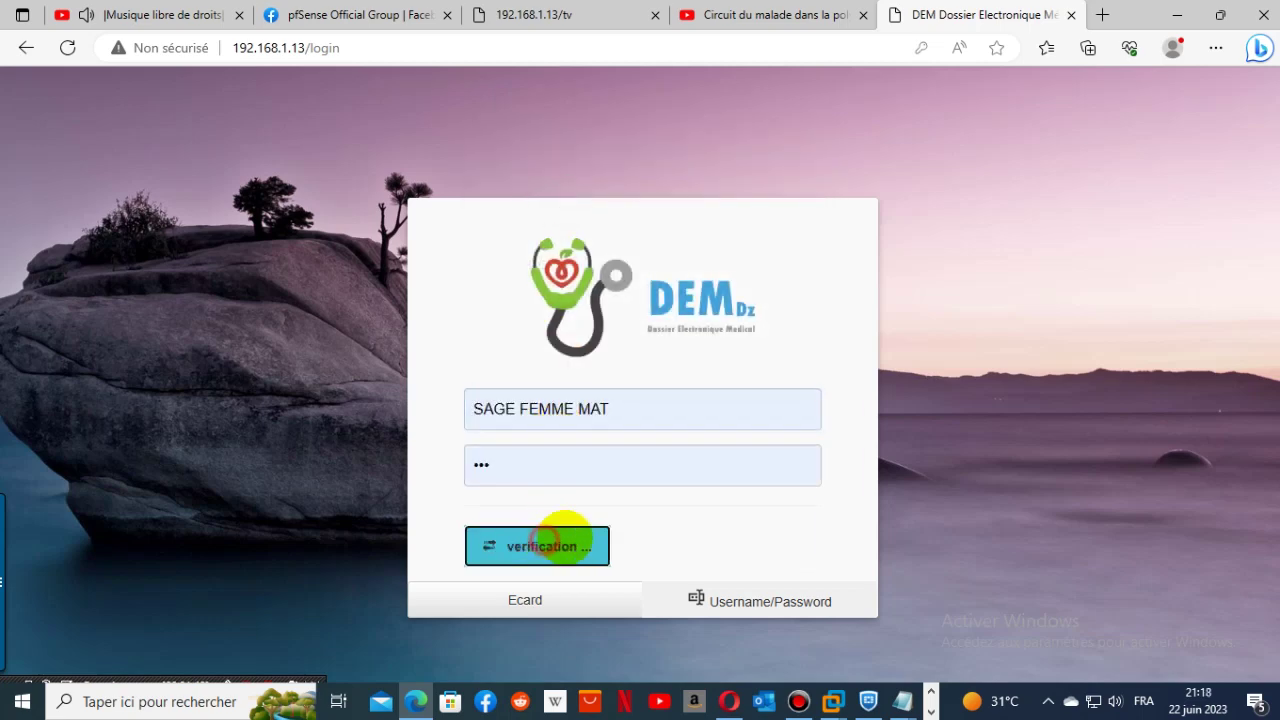
{"action": "left_click", "coordinate": [592, 527]}
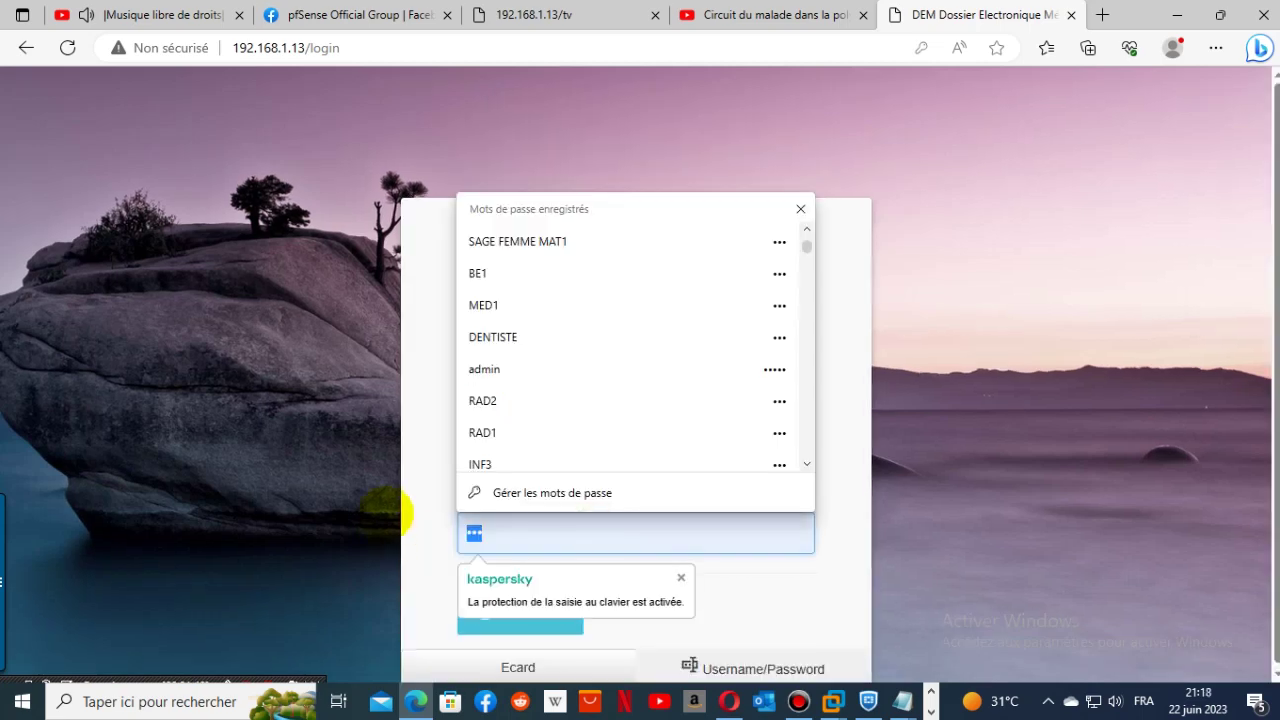
{"action": "type", "text": "1"}
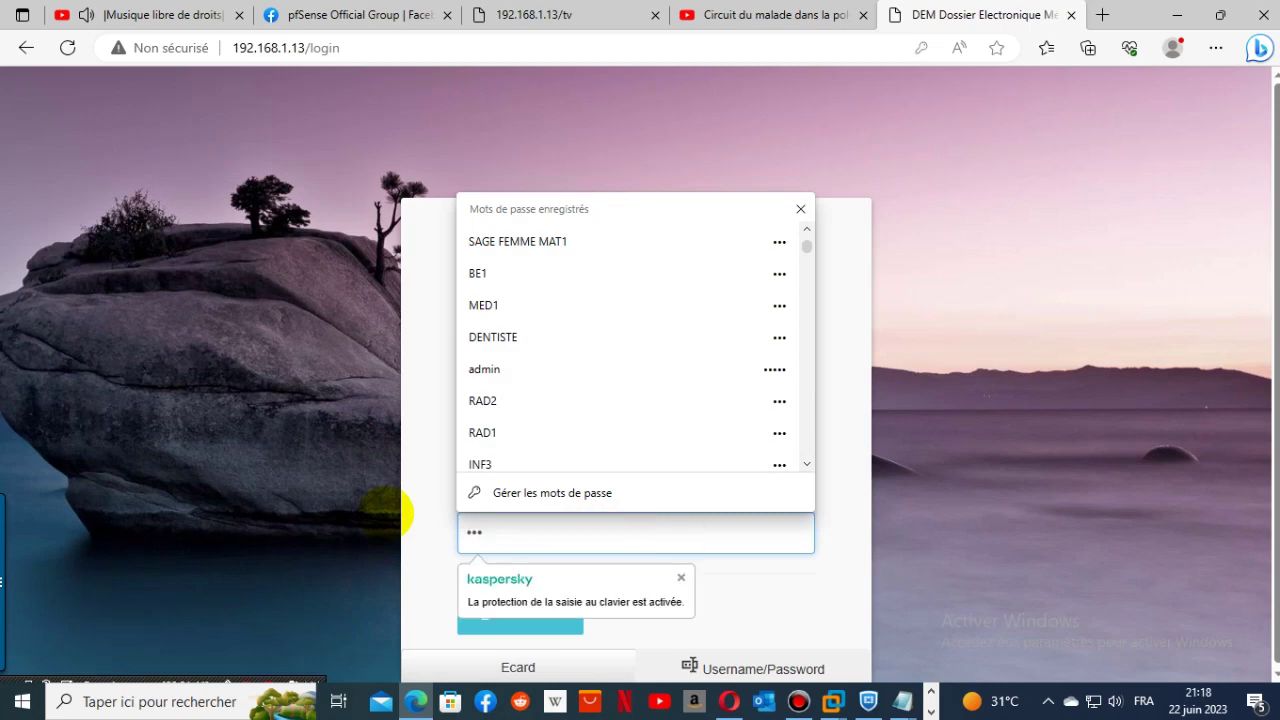
{"action": "left_click", "coordinate": [446, 345]}
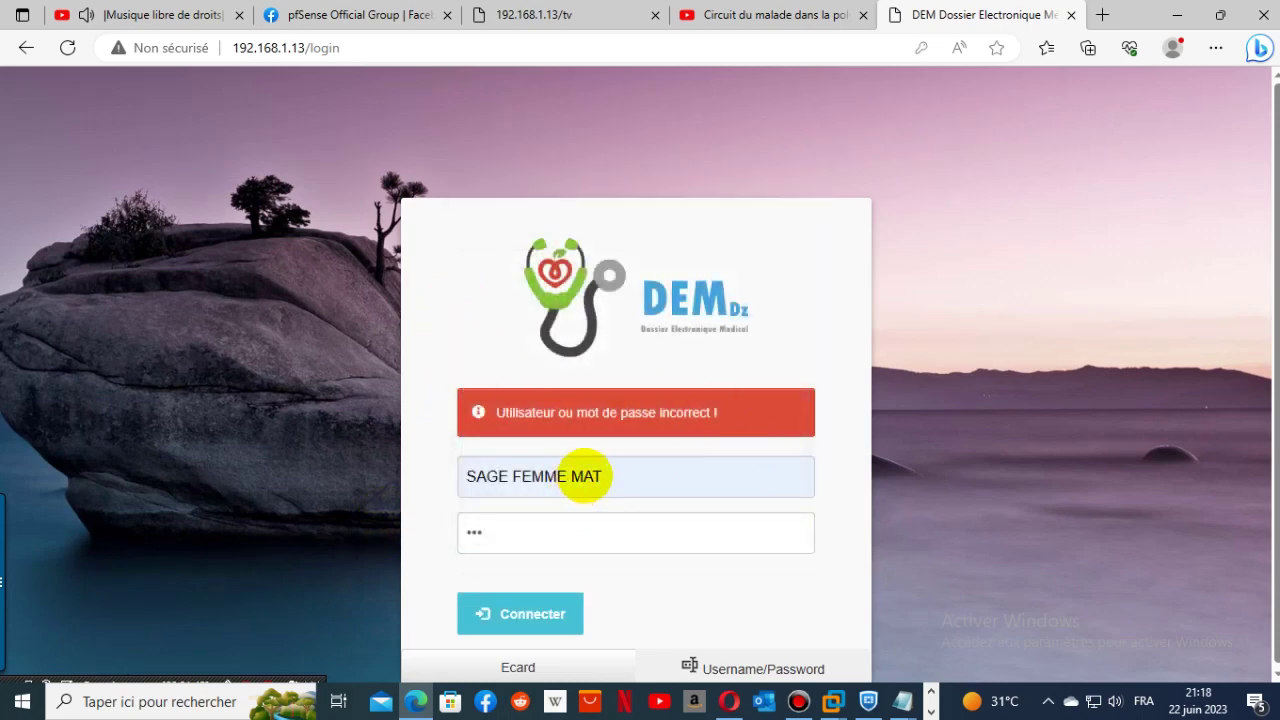
- Replace the username with the saved administrator login and sign in to the Super admin dashboard
{"action": "left_click", "coordinate": [585, 477]}
{"action": "key", "text": "BackSpace"}
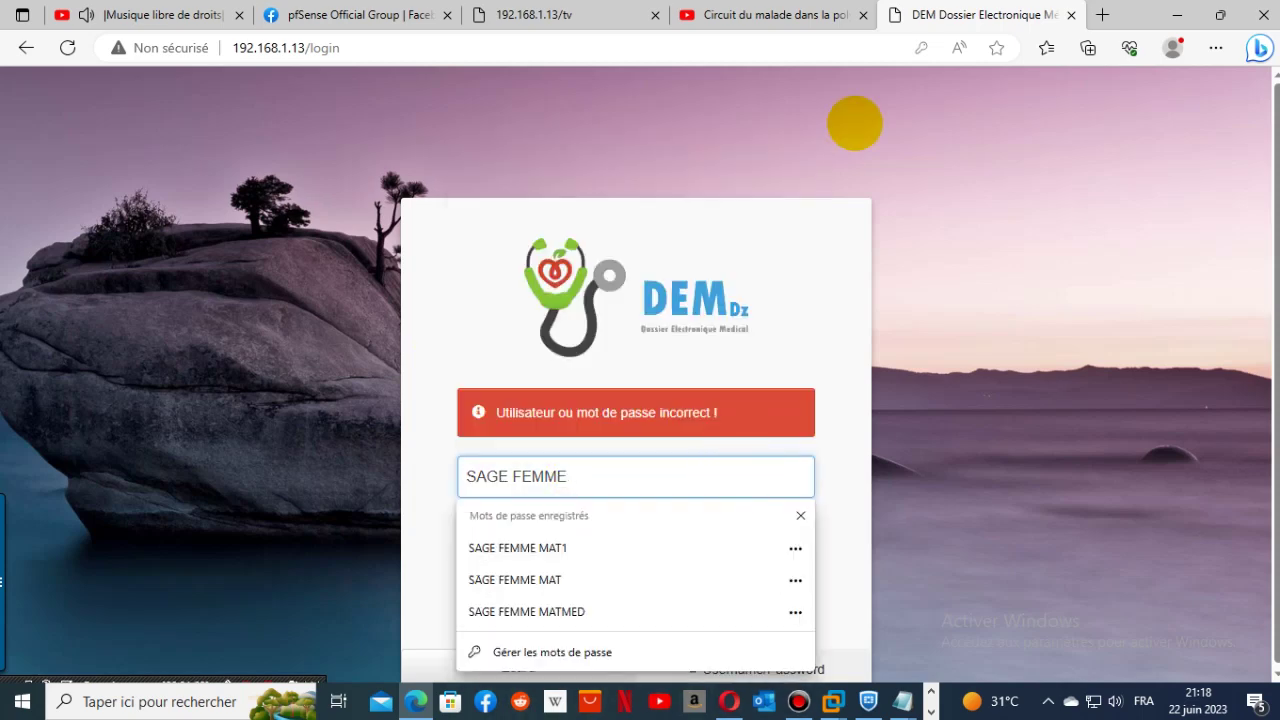
{"action": "key", "text": "Escape"}
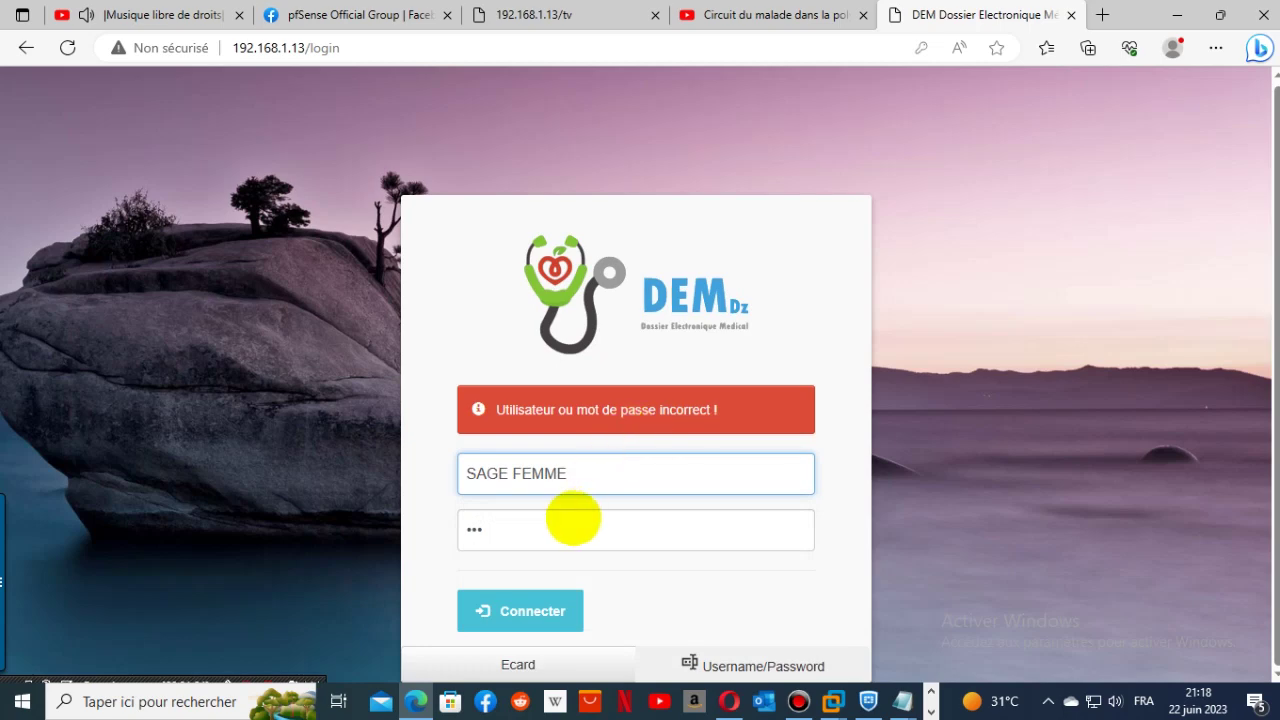
{"action": "left_click", "coordinate": [573, 520]}
{"action": "triple_click", "coordinate": [640, 476]}
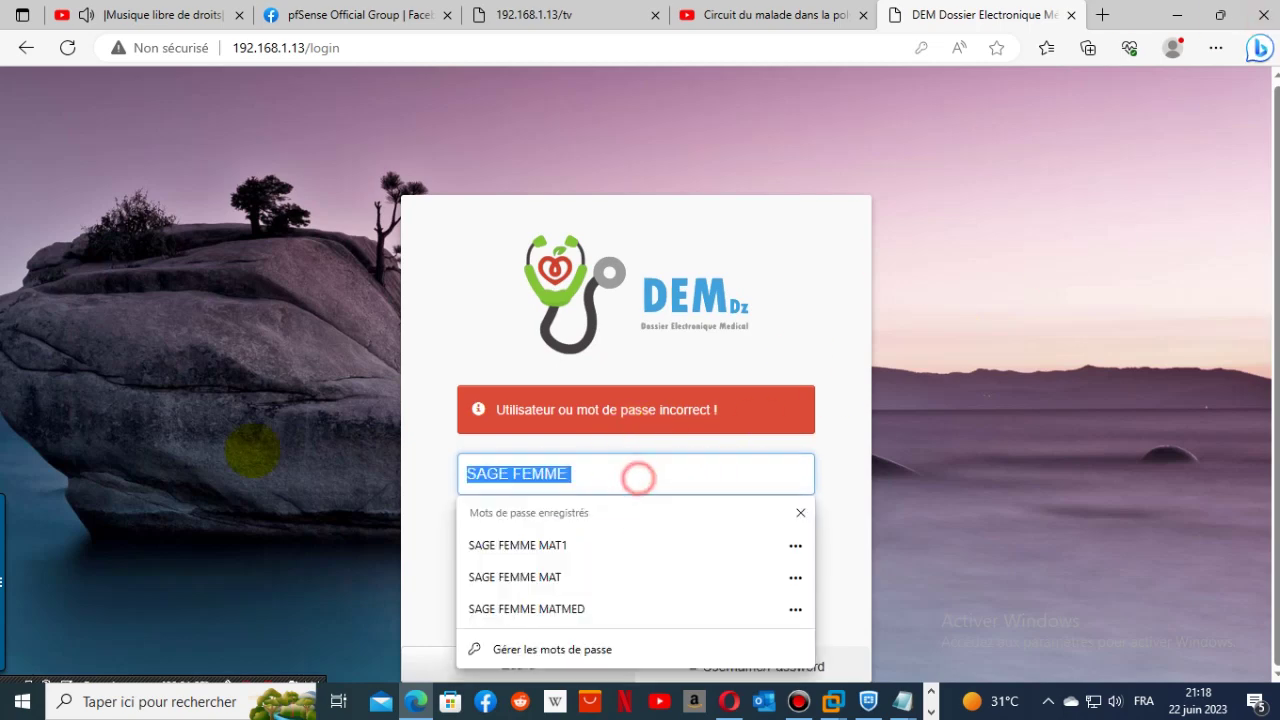
{"action": "type", "text": "AD"}
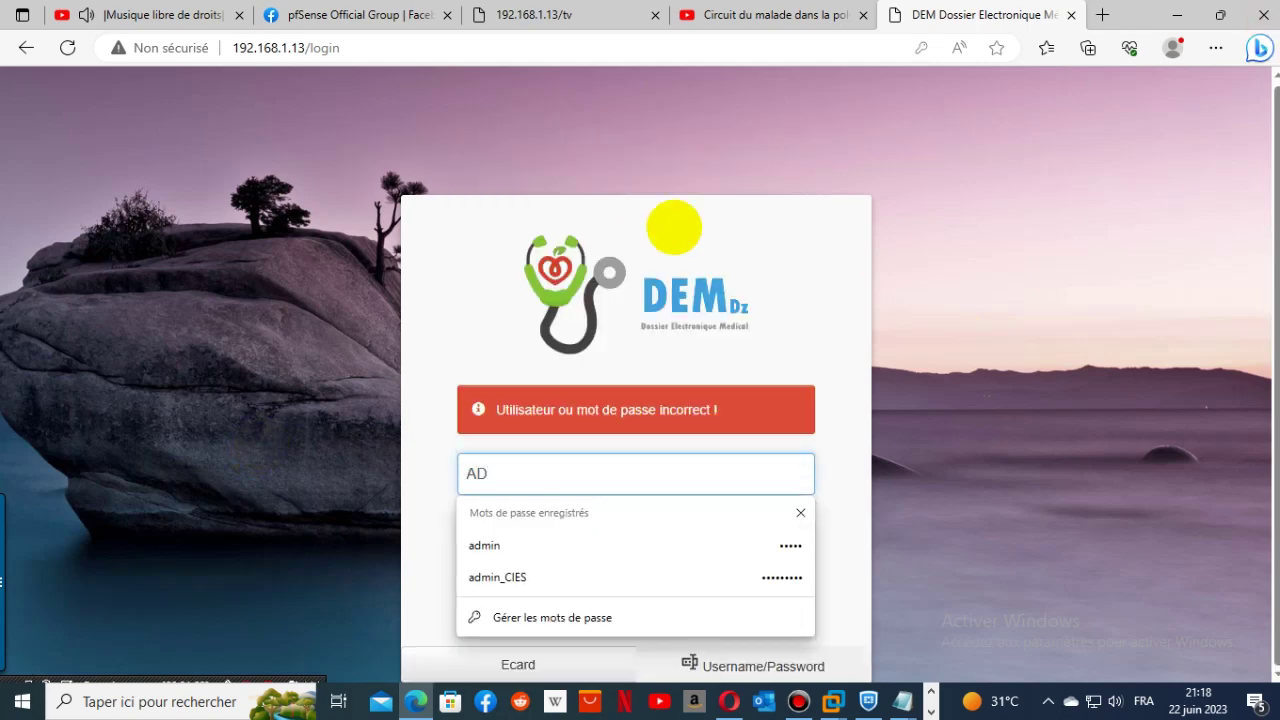
{"action": "left_click", "coordinate": [471, 545]}
{"action": "left_click", "coordinate": [550, 615]}
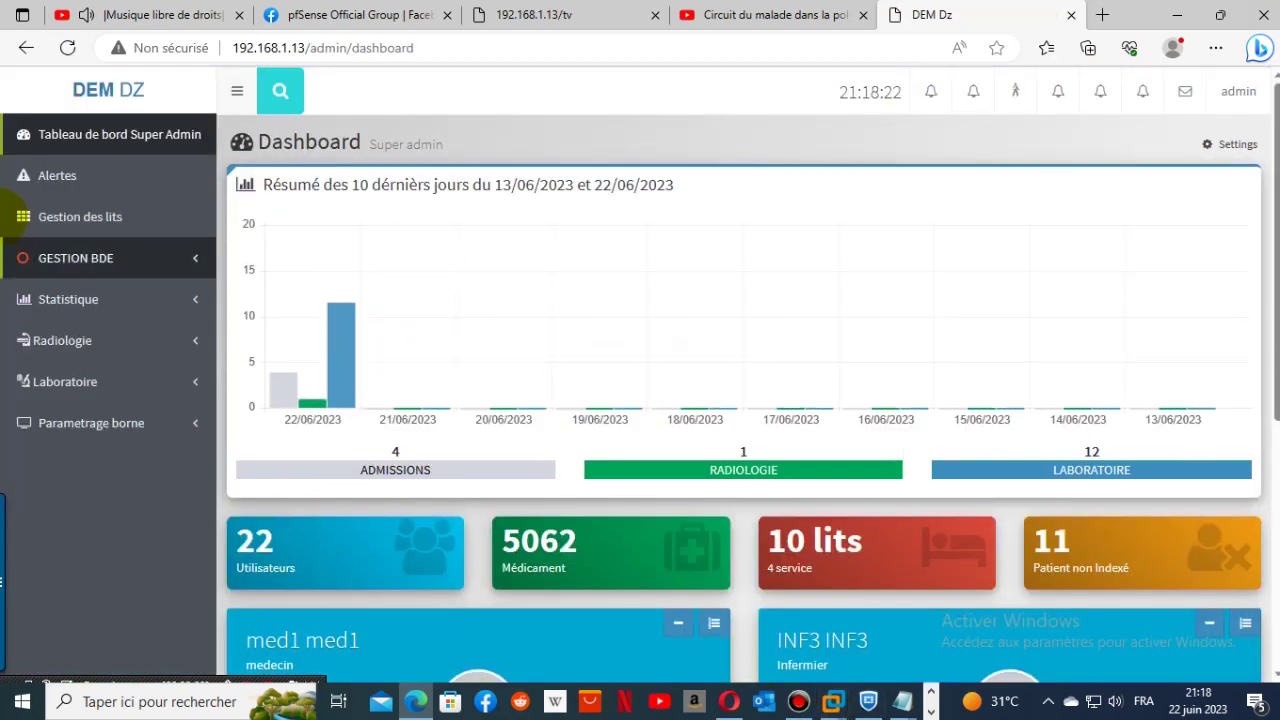
{"action": "left_click", "coordinate": [36, 186]}
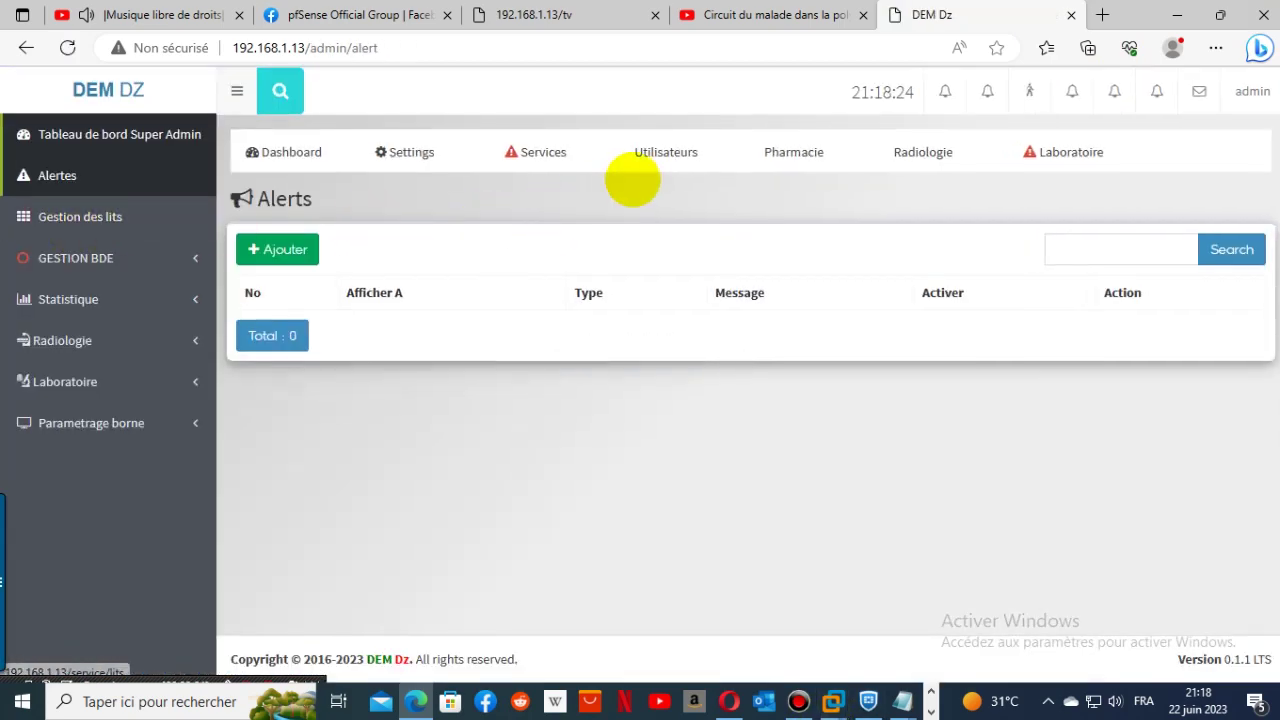
- Browse the user accounts list and open the SAGE FEMME2 account's edit form
{"action": "left_click", "coordinate": [654, 145]}
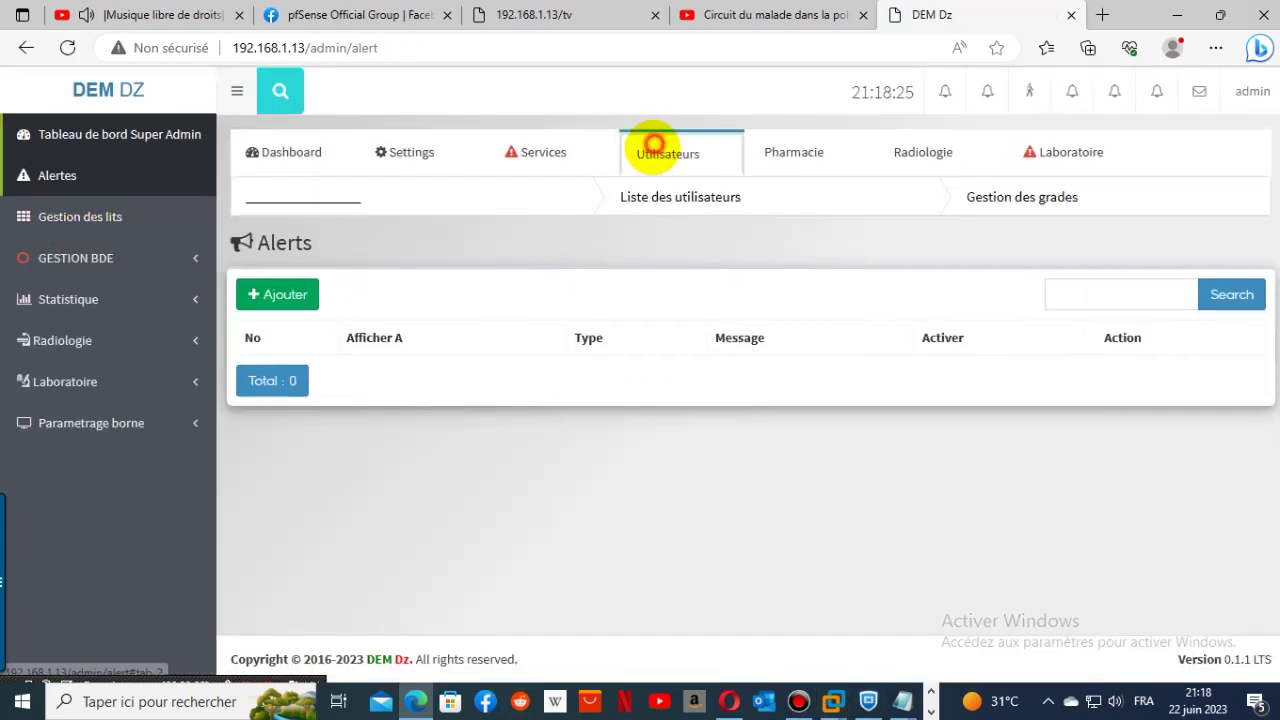
{"action": "left_click", "coordinate": [653, 207]}
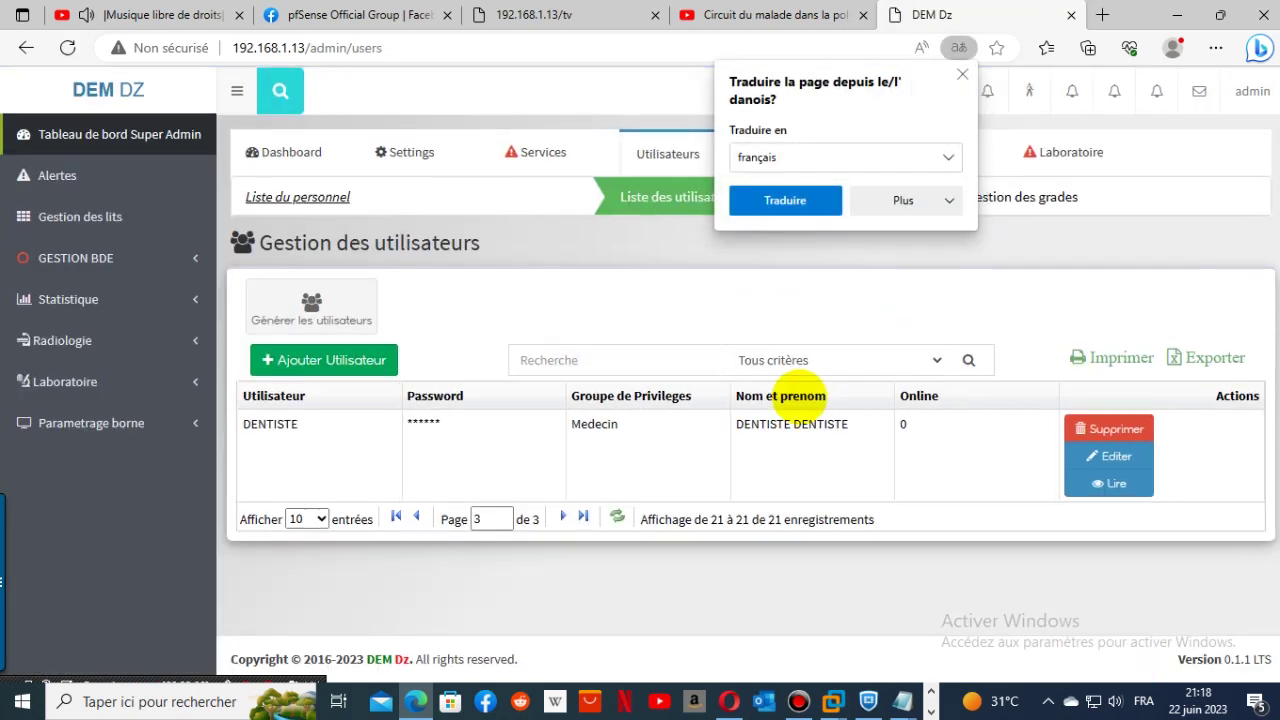
{"action": "left_click", "coordinate": [394, 516]}
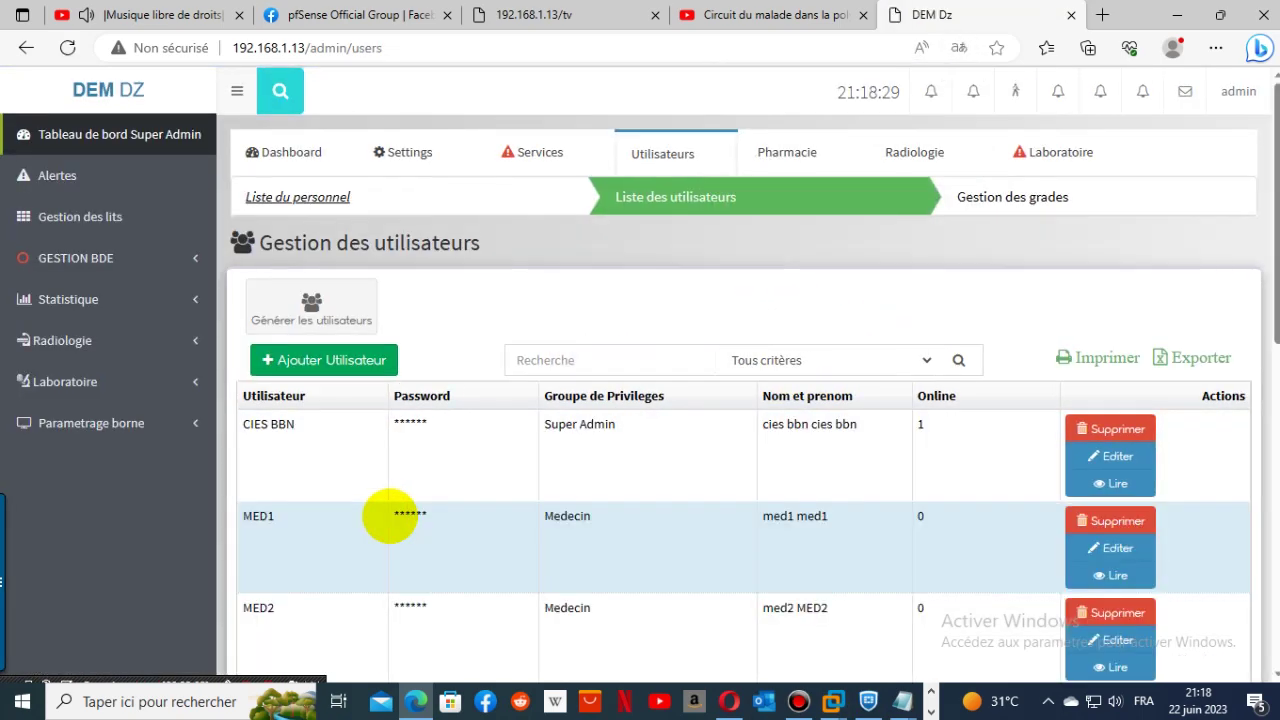
{"action": "scroll", "coordinate": [486, 463], "scroll_direction": "down", "scroll_amount": 8}
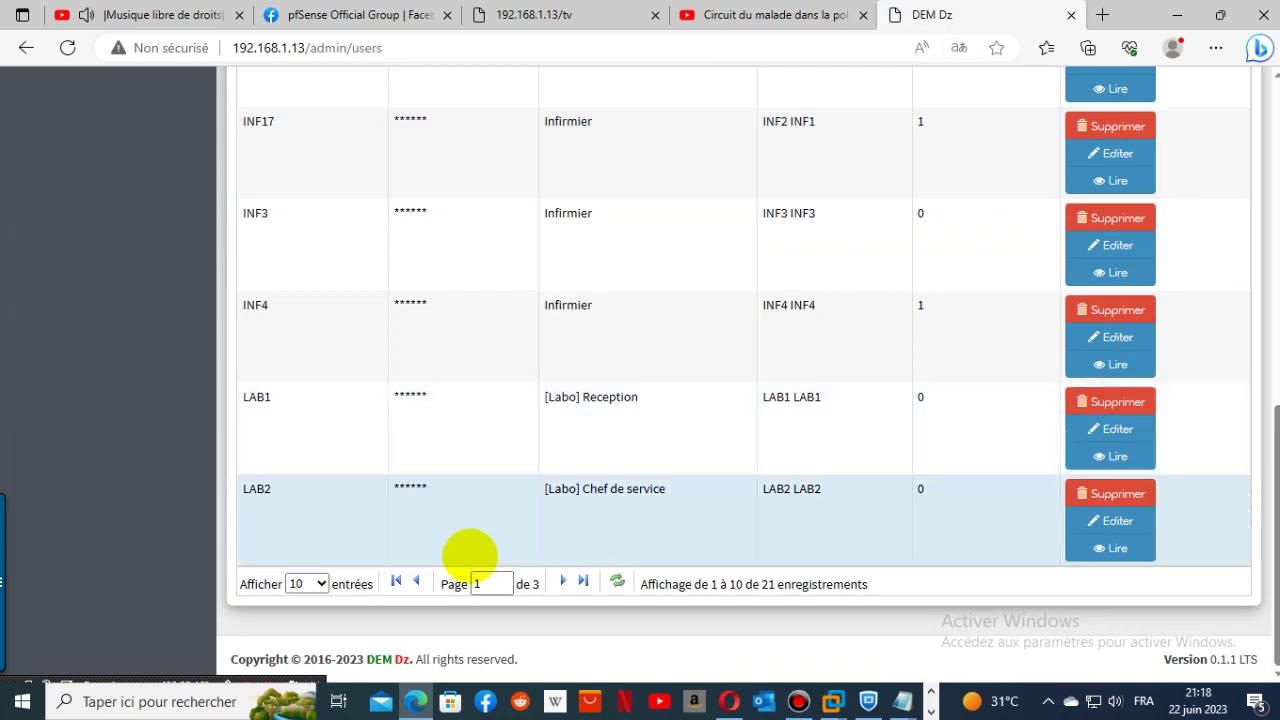
{"action": "left_click", "coordinate": [560, 581]}
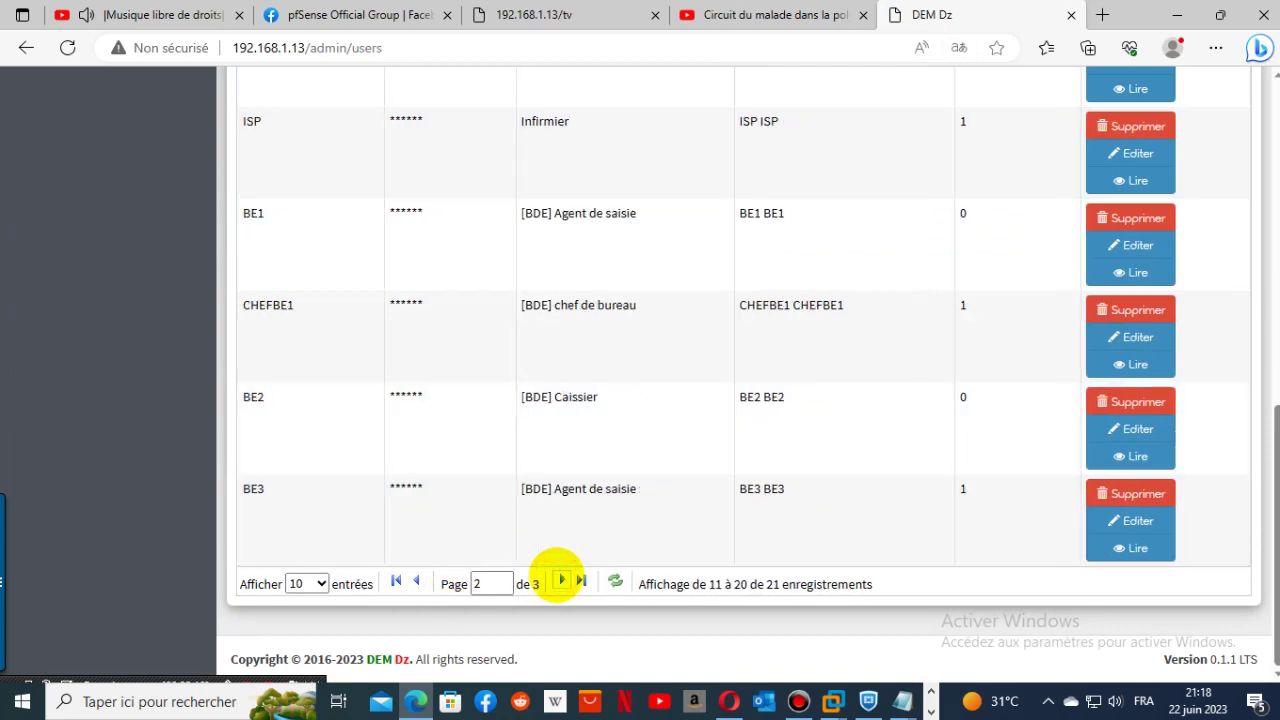
{"action": "scroll", "coordinate": [571, 540], "scroll_direction": "up", "scroll_amount": 4}
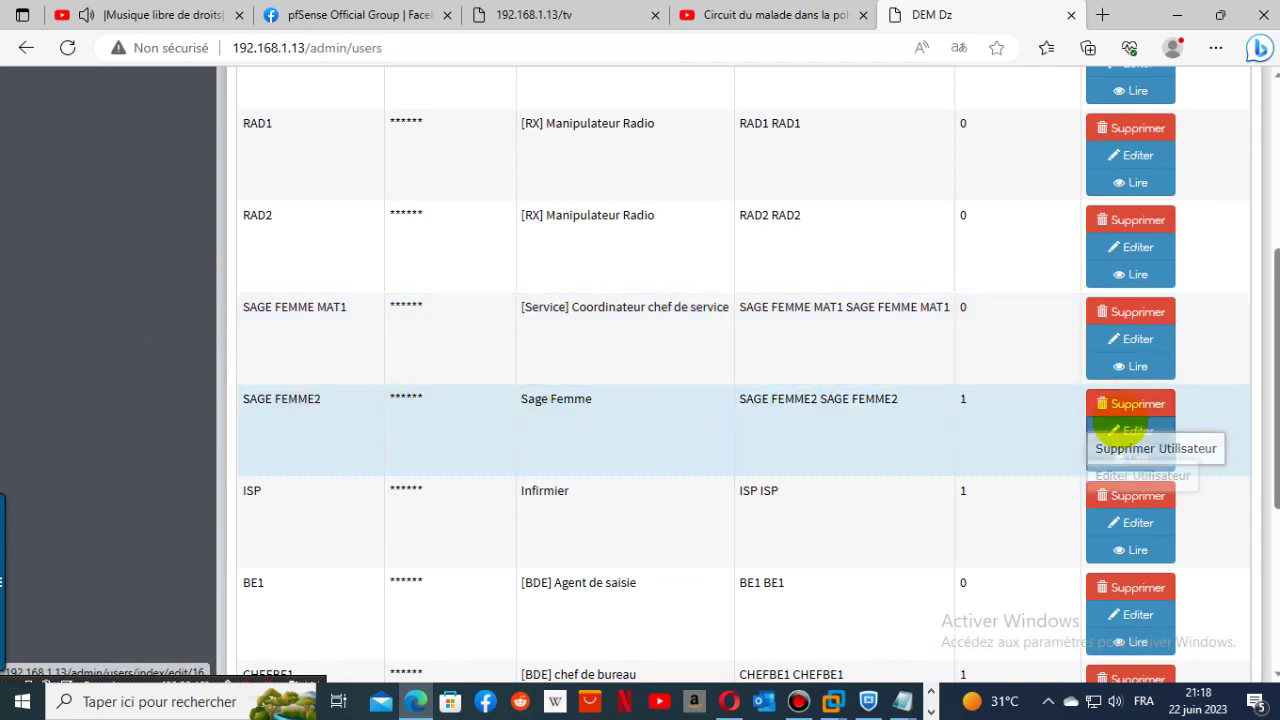
{"action": "left_click", "coordinate": [1118, 430]}
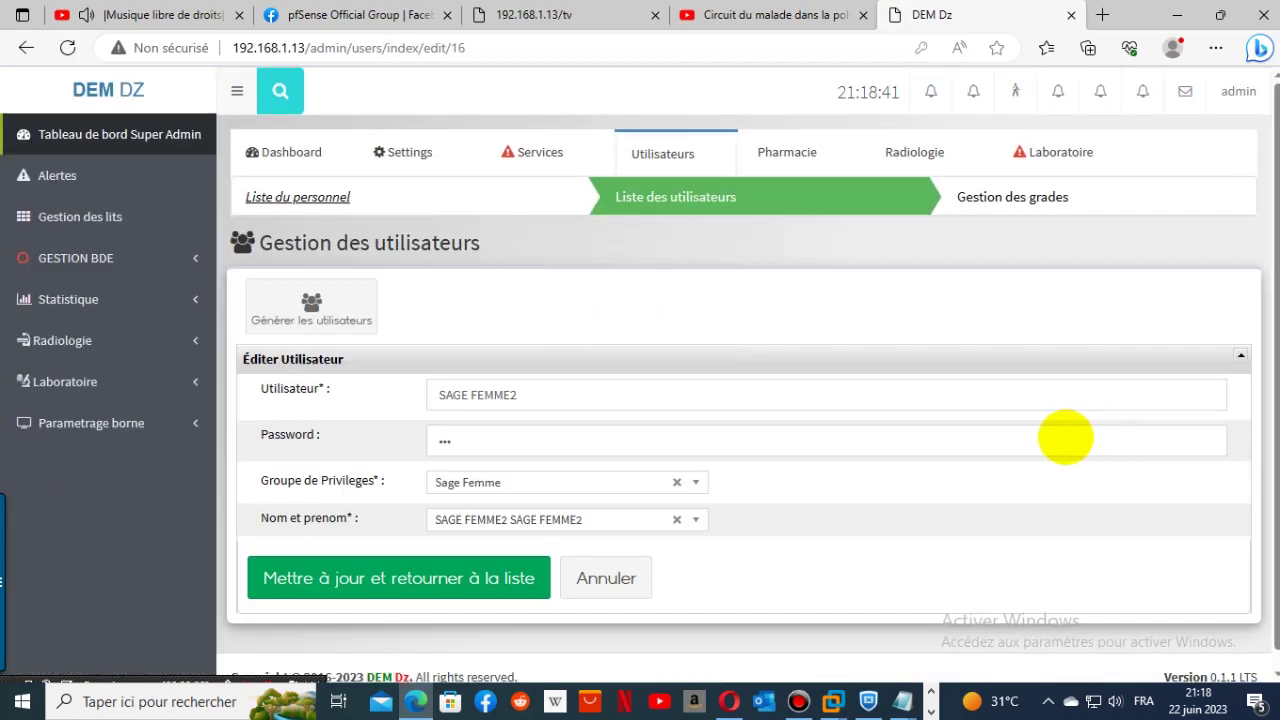
- Copy the username SAGE FEMME2 and sign the admin out
{"action": "left_click", "coordinate": [560, 390]}
{"action": "triple_click", "coordinate": [443, 405]}
{"action": "key", "text": "ctrl+c"}
{"action": "right_click", "coordinate": [440, 405]}
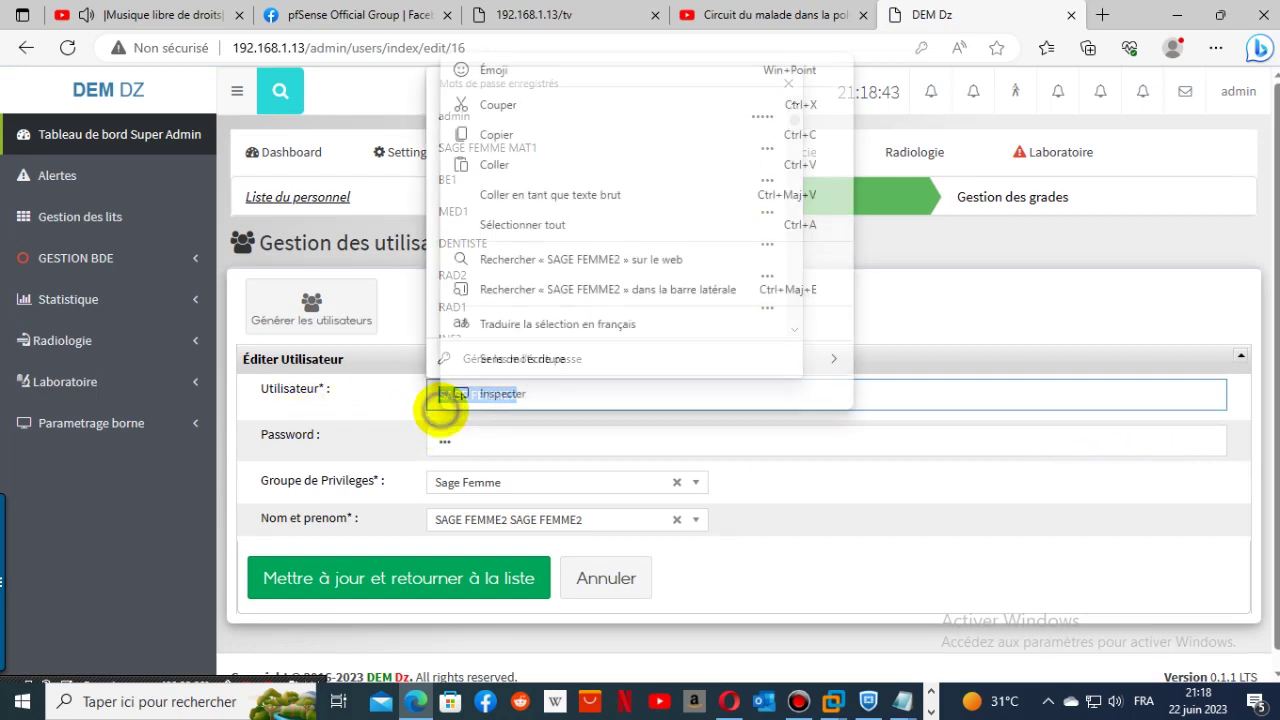
{"action": "left_click", "coordinate": [522, 137]}
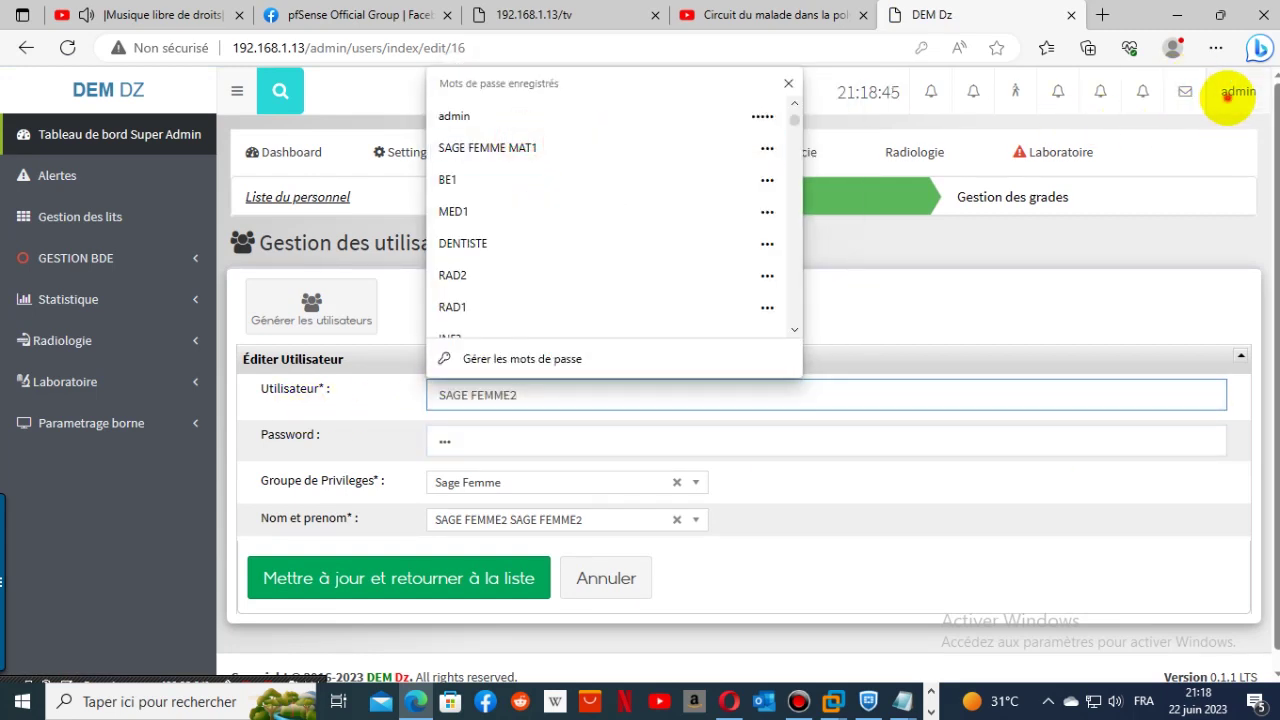
{"action": "left_click", "coordinate": [1228, 93]}
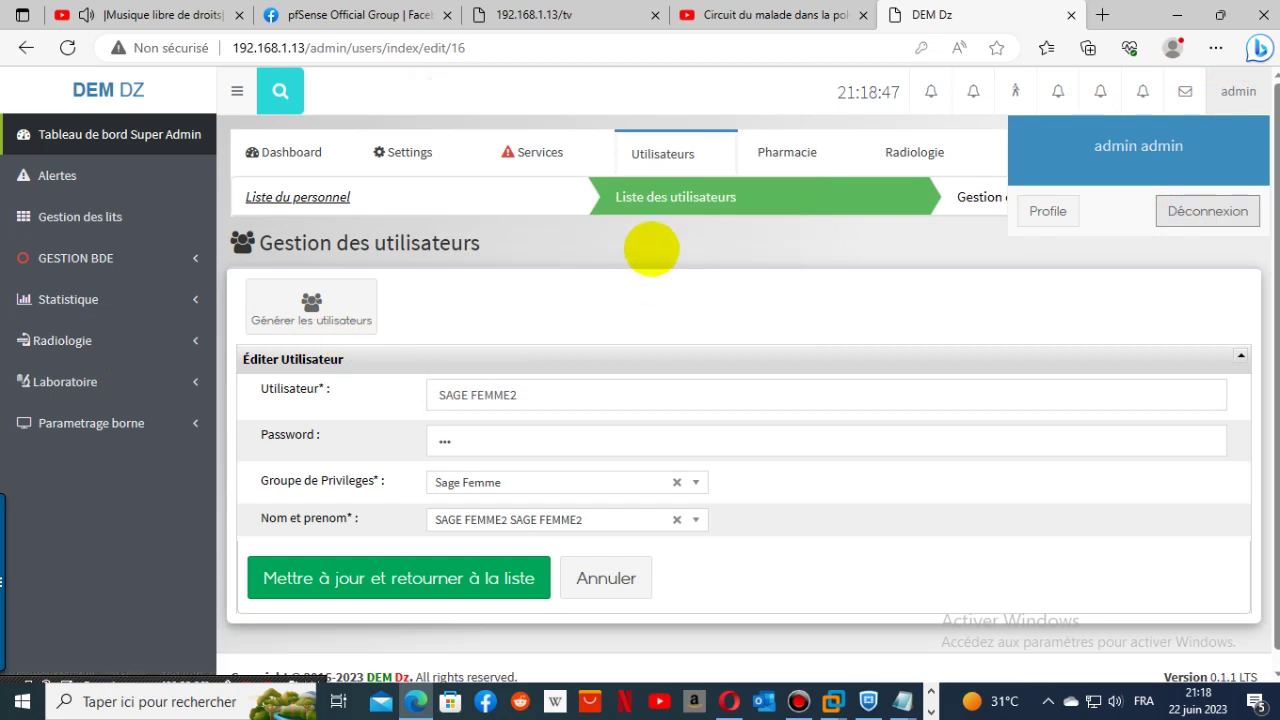
{"action": "left_click", "coordinate": [1238, 210]}
{"action": "left_click", "coordinate": [523, 409]}
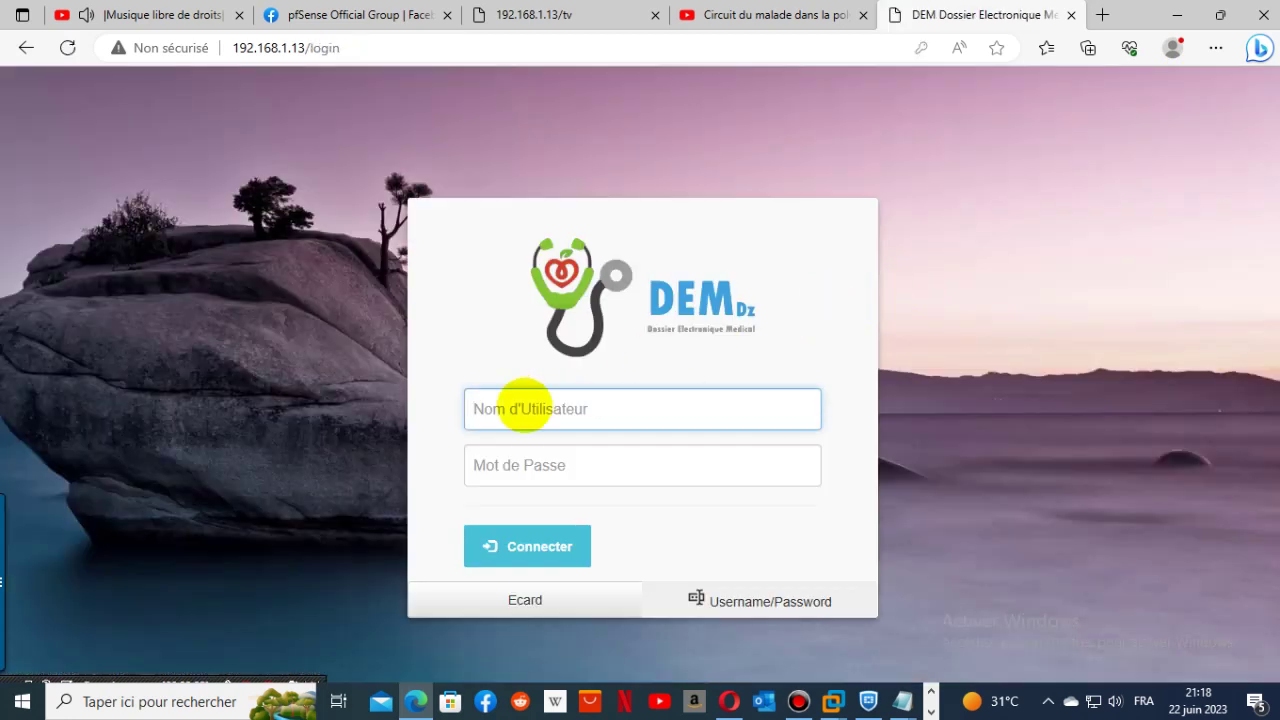
{"action": "right_click", "coordinate": [523, 409]}
{"action": "left_click", "coordinate": [598, 259]}
{"action": "left_click", "coordinate": [583, 462]}
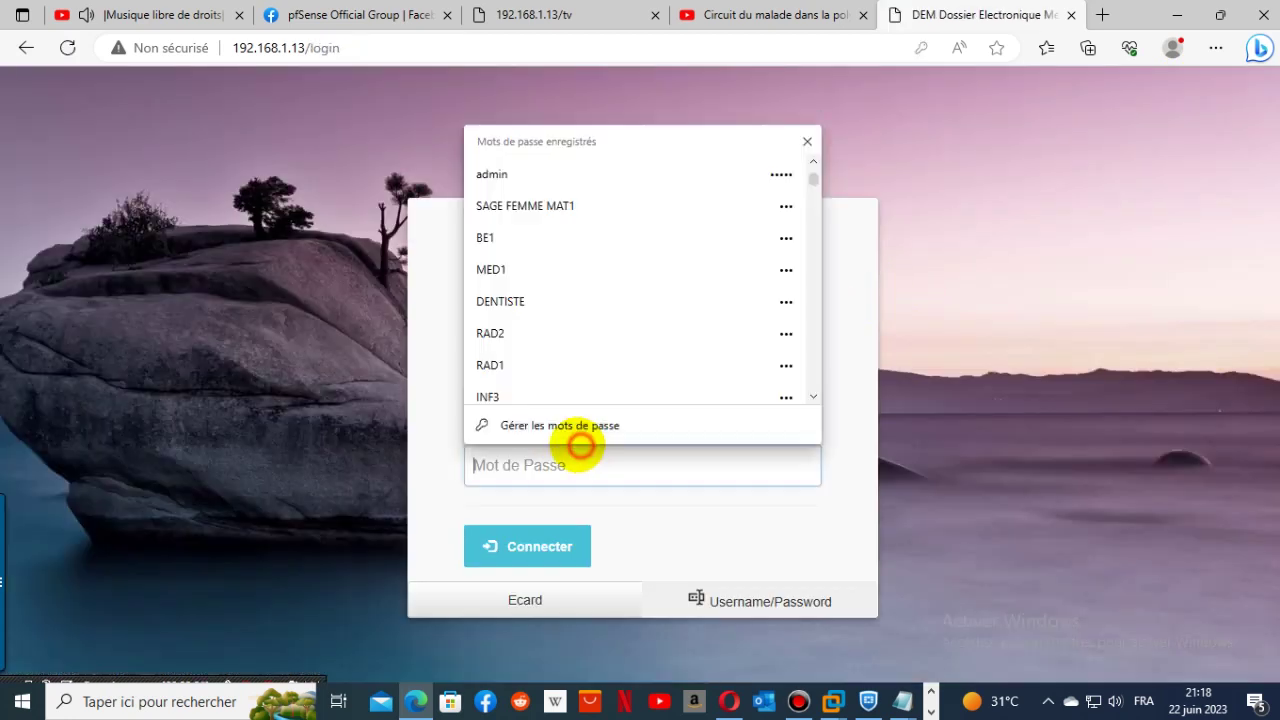
{"action": "key", "text": "Return"}
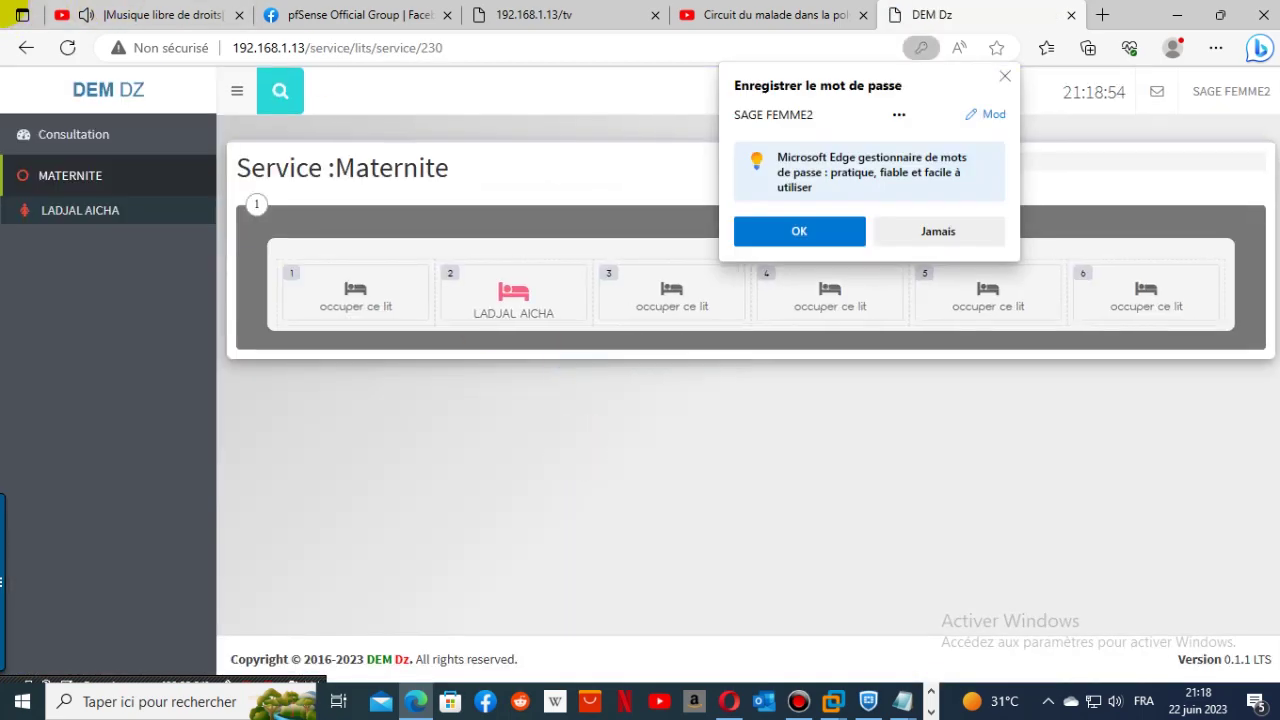
{"action": "left_click", "coordinate": [815, 232]}
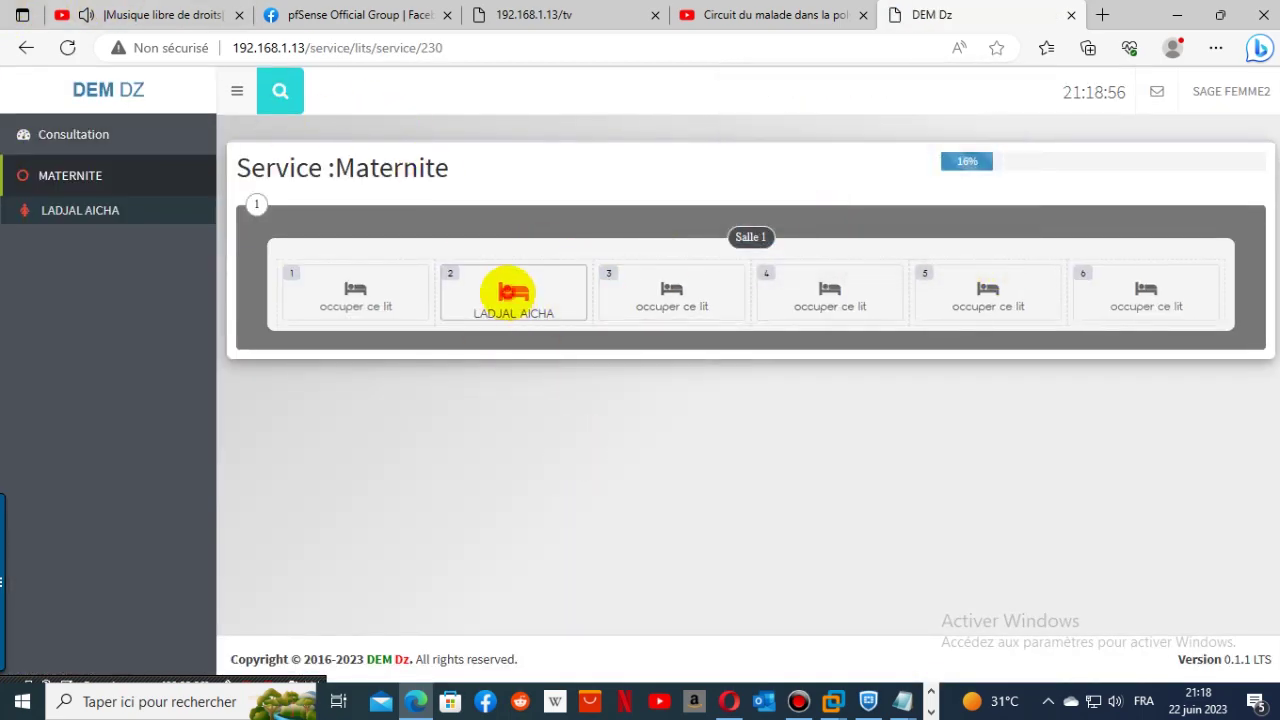
{"action": "left_click", "coordinate": [513, 292]}
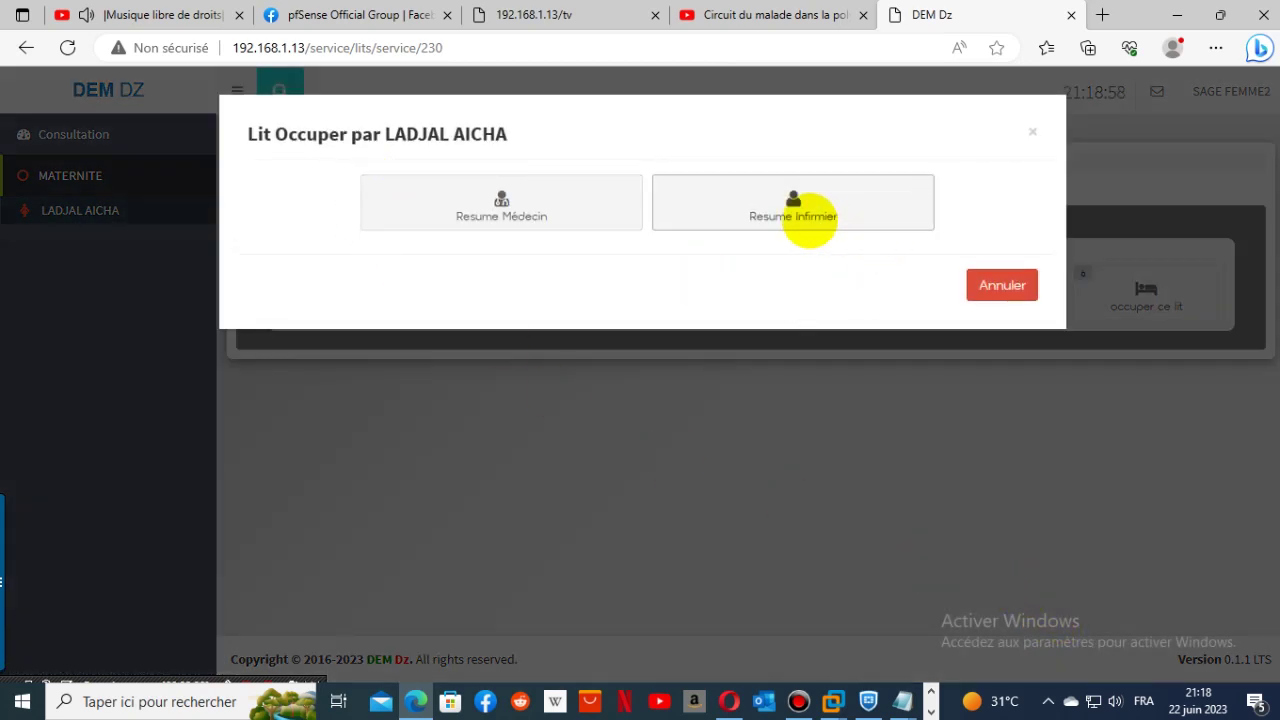
{"action": "left_click", "coordinate": [808, 218]}
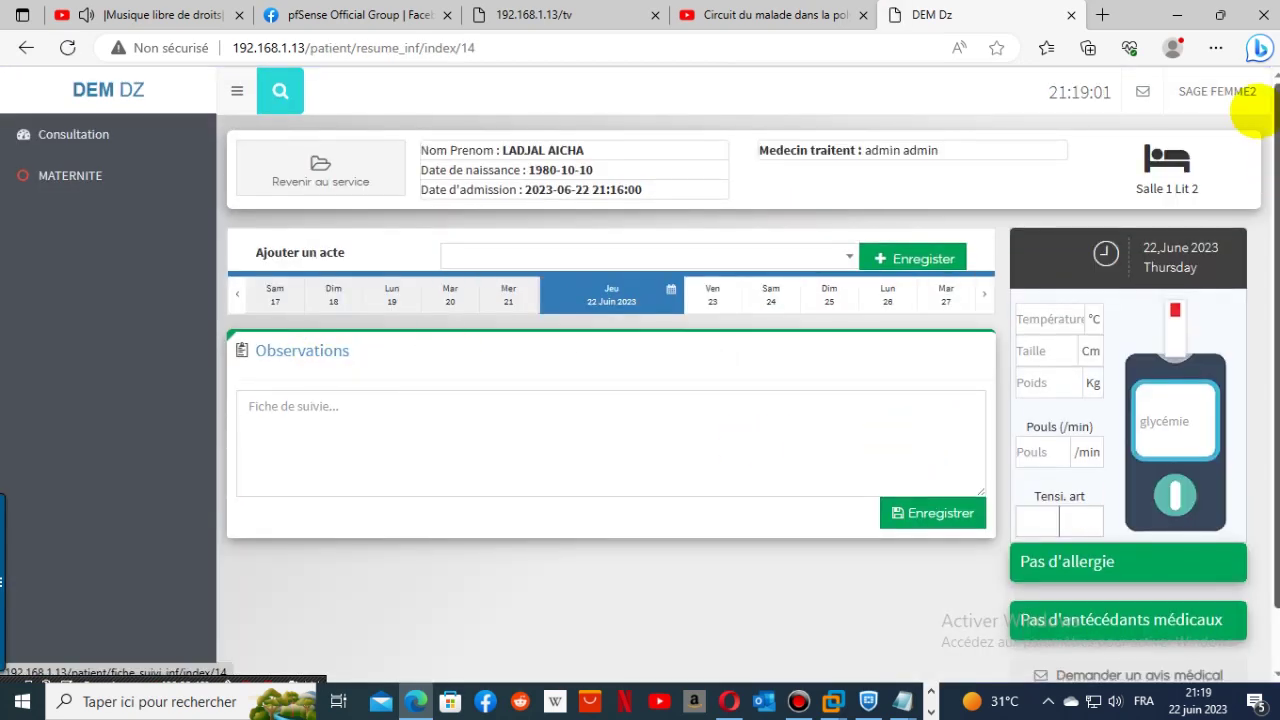
{"action": "left_click", "coordinate": [1232, 94]}
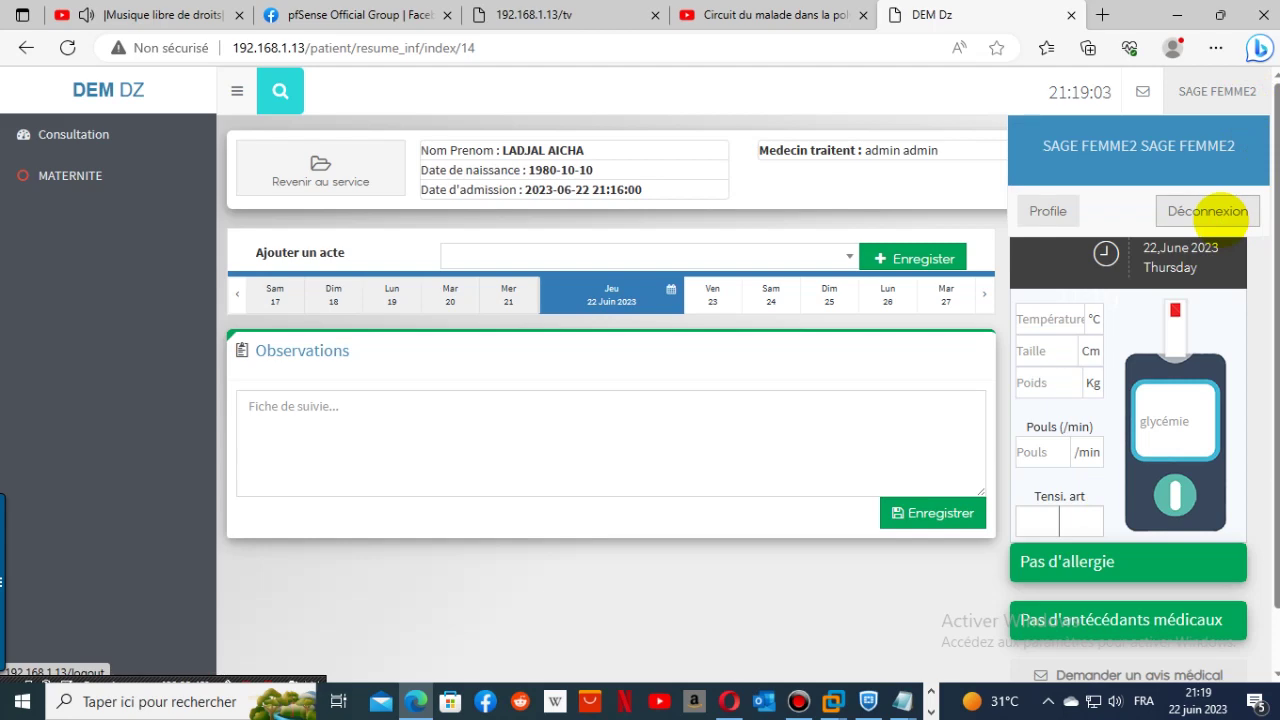
{"action": "left_click", "coordinate": [1207, 211]}
{"action": "left_click", "coordinate": [654, 408]}
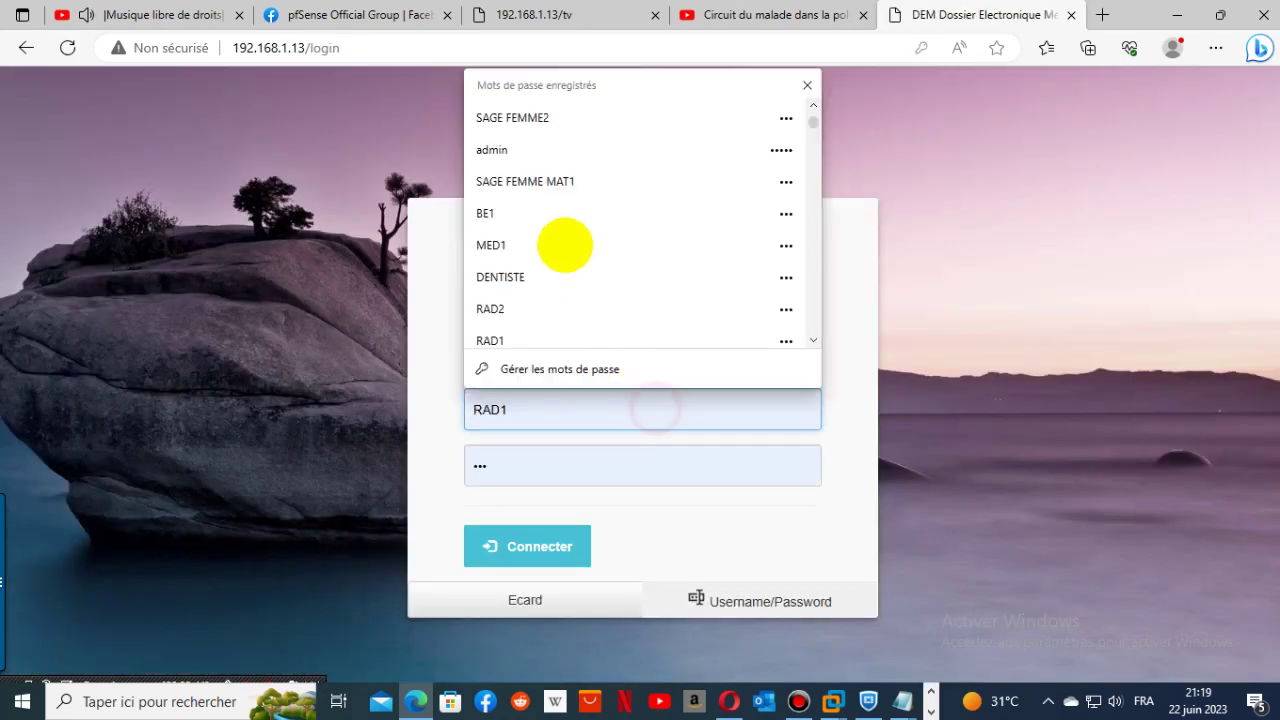
{"action": "left_click", "coordinate": [591, 116]}
{"action": "left_click", "coordinate": [510, 560]}
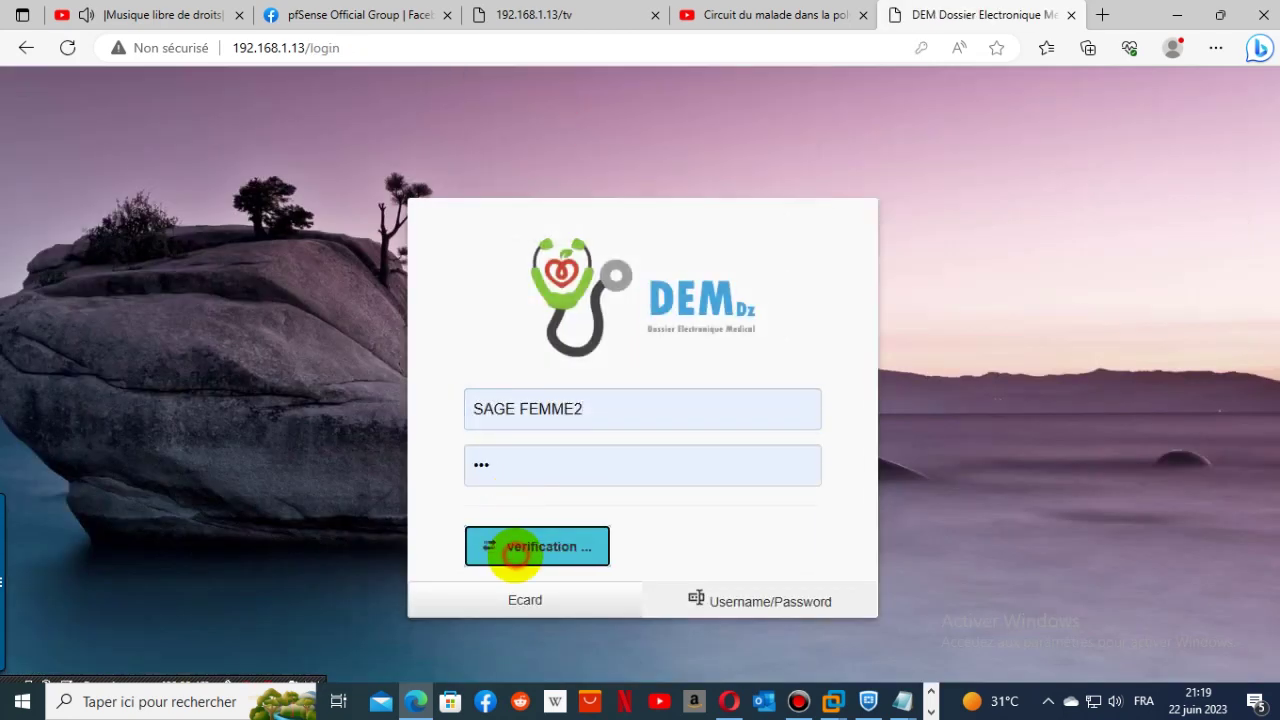
{"action": "left_click", "coordinate": [508, 305]}
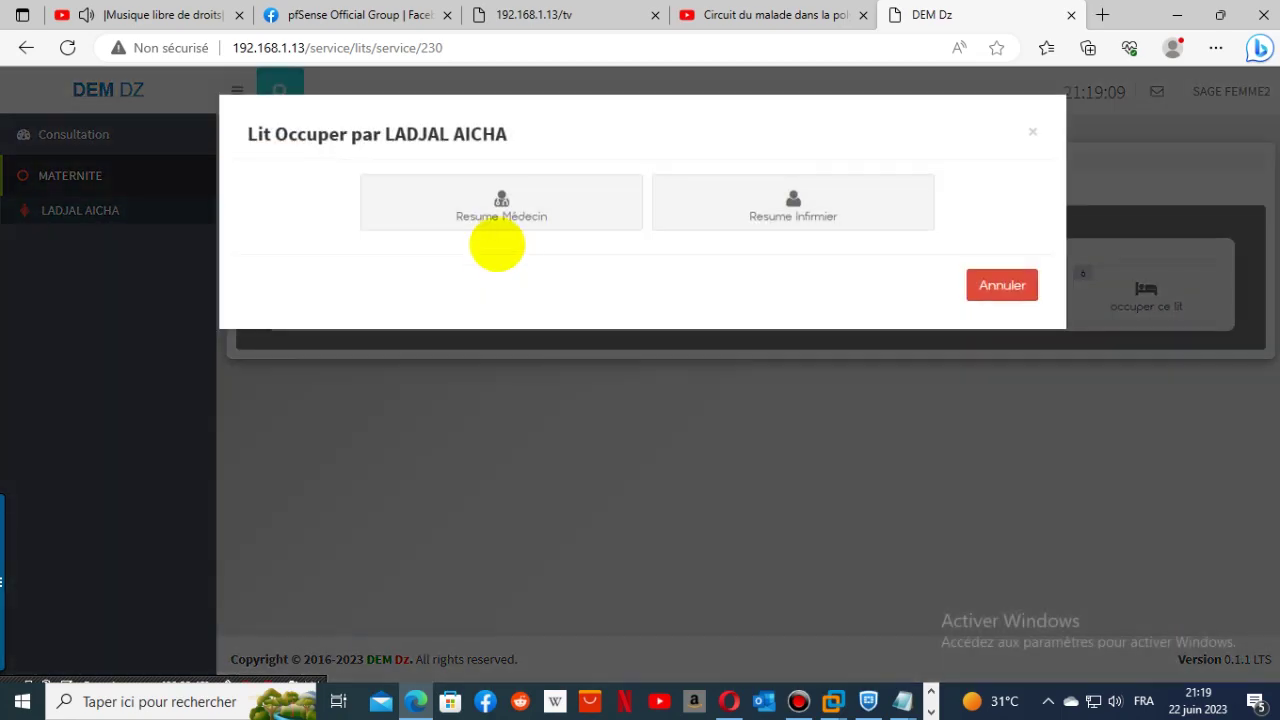
{"action": "left_click", "coordinate": [507, 224]}
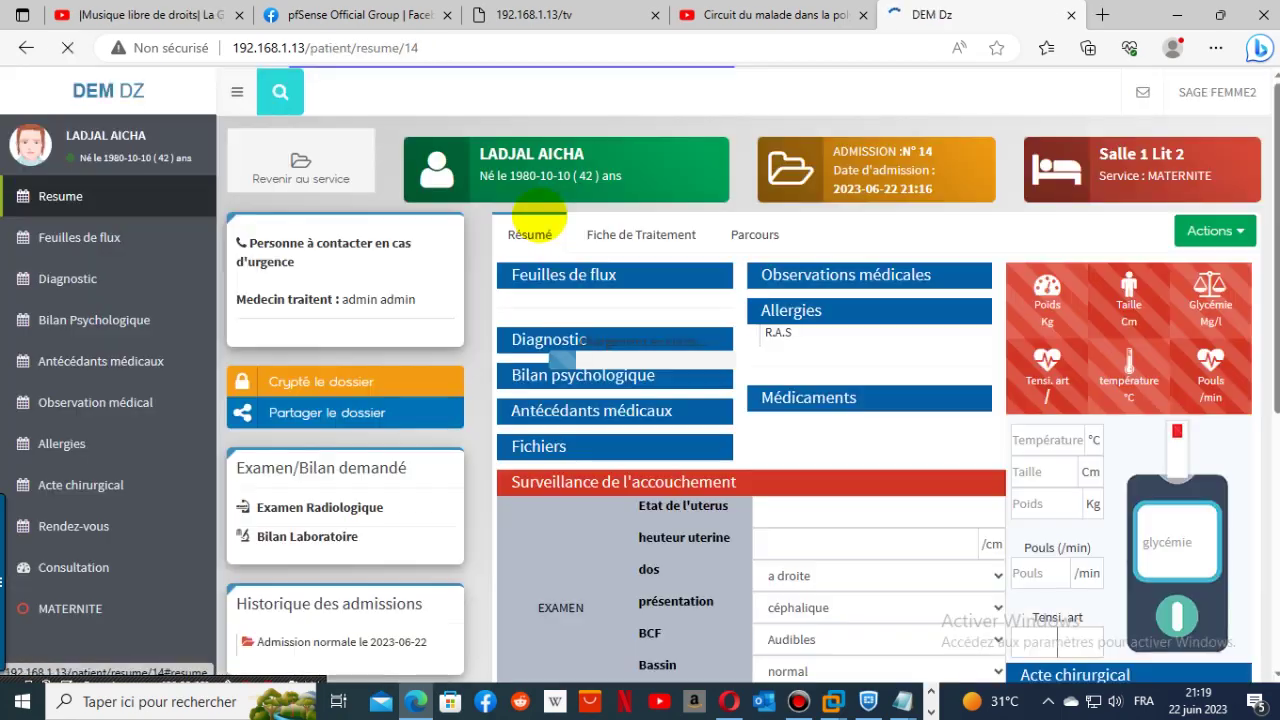
- Enter SS in the Etat de l'uterus field of the delivery monitoring form
{"action": "scroll", "coordinate": [984, 522], "scroll_direction": "down", "scroll_amount": 4}
{"action": "scroll", "coordinate": [985, 525], "scroll_direction": "down", "scroll_amount": 2}
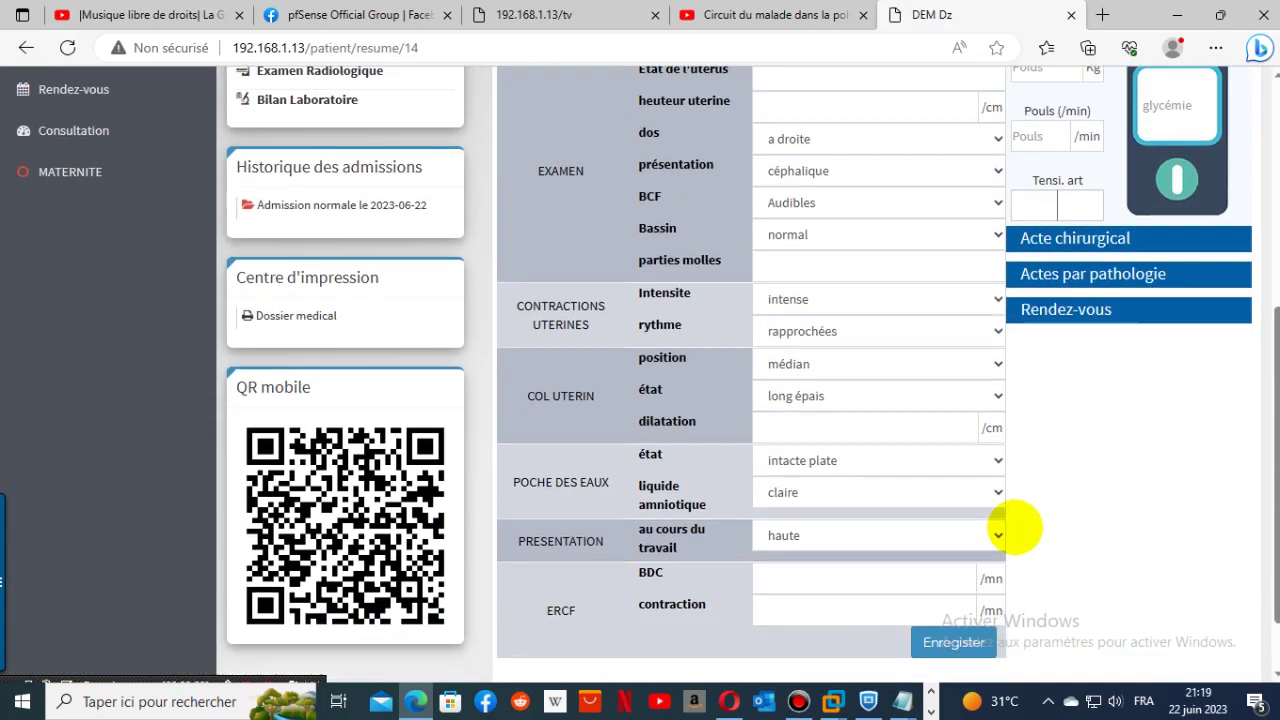
{"action": "scroll", "coordinate": [1013, 517], "scroll_direction": "up", "scroll_amount": 5}
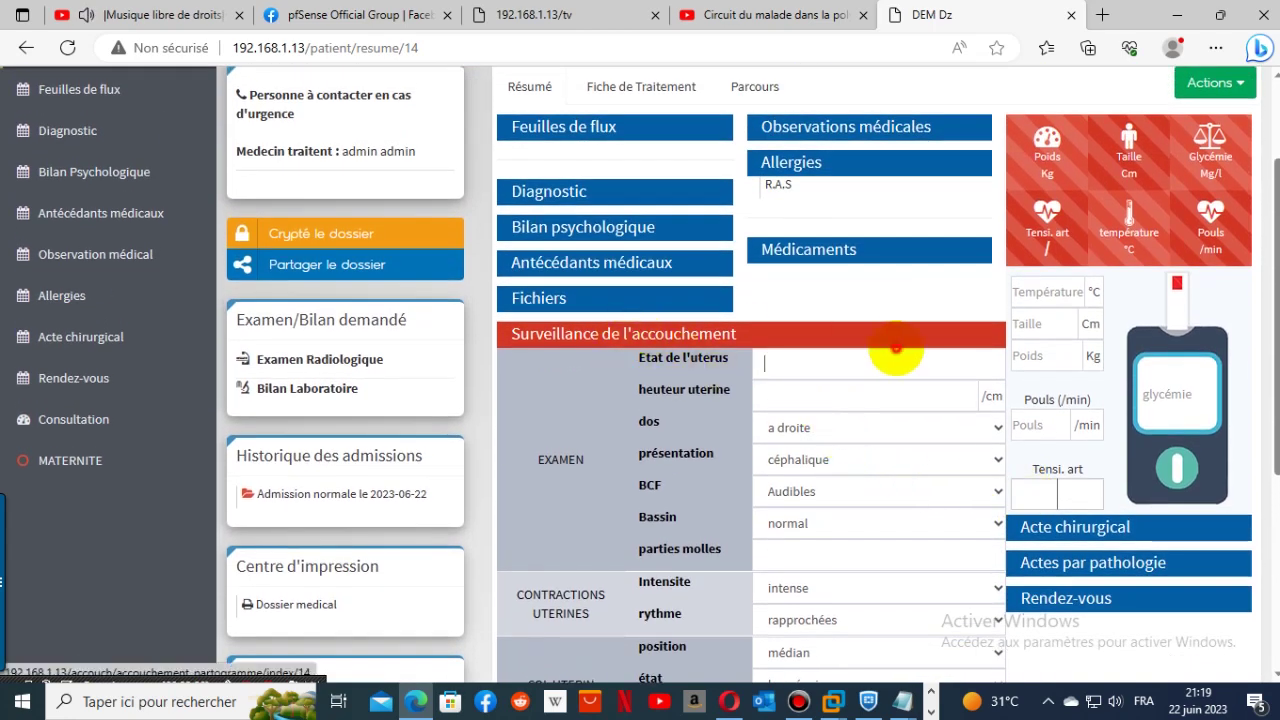
{"action": "left_click", "coordinate": [893, 358]}
{"action": "type", "text": "SS"}
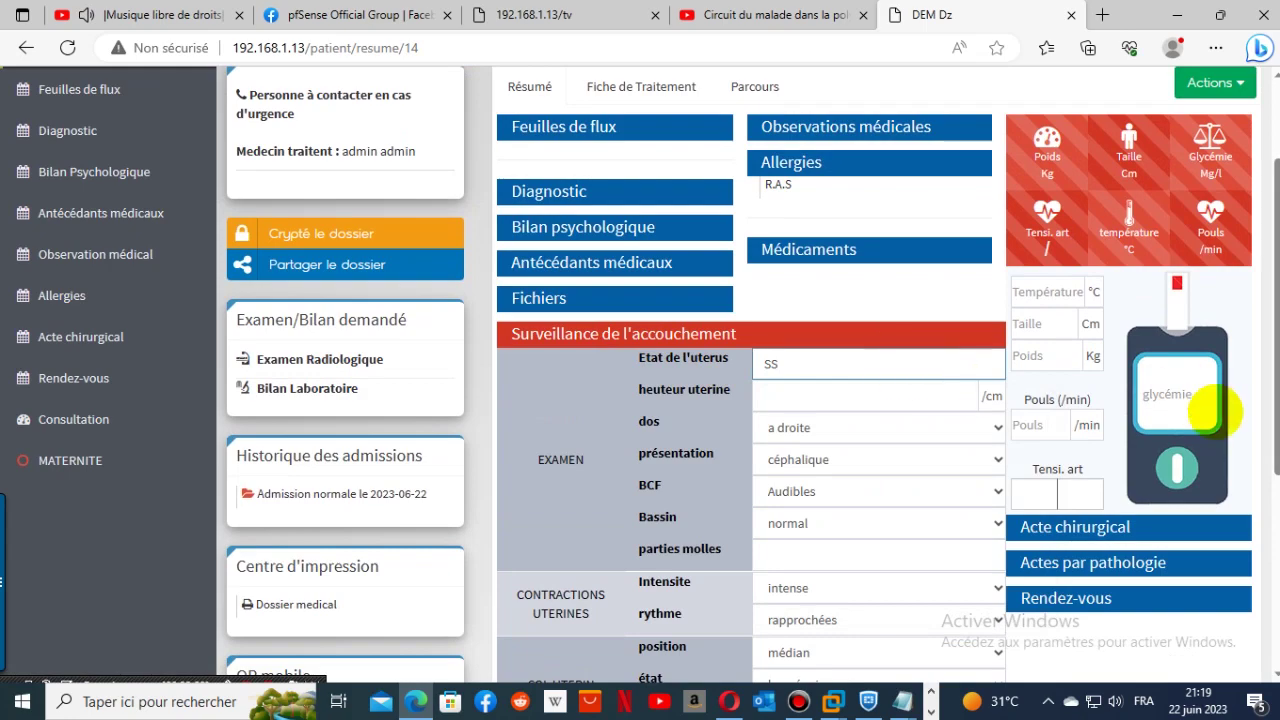
{"action": "scroll", "coordinate": [1166, 486], "scroll_direction": "down", "scroll_amount": 5}
{"action": "scroll", "coordinate": [1166, 486], "scroll_direction": "up", "scroll_amount": 7}
- Start and cancel a radiology exam request, then go to the Consultation page
{"action": "left_click", "coordinate": [1245, 168]}
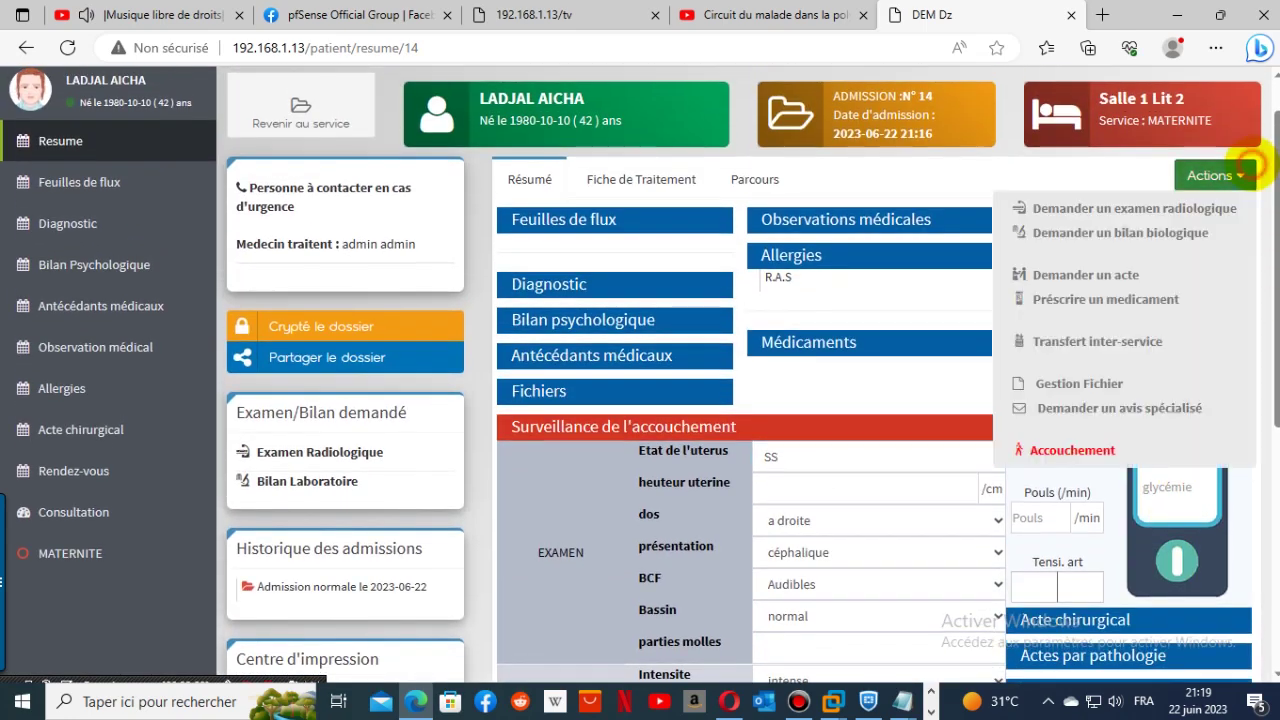
{"action": "left_click", "coordinate": [1088, 208]}
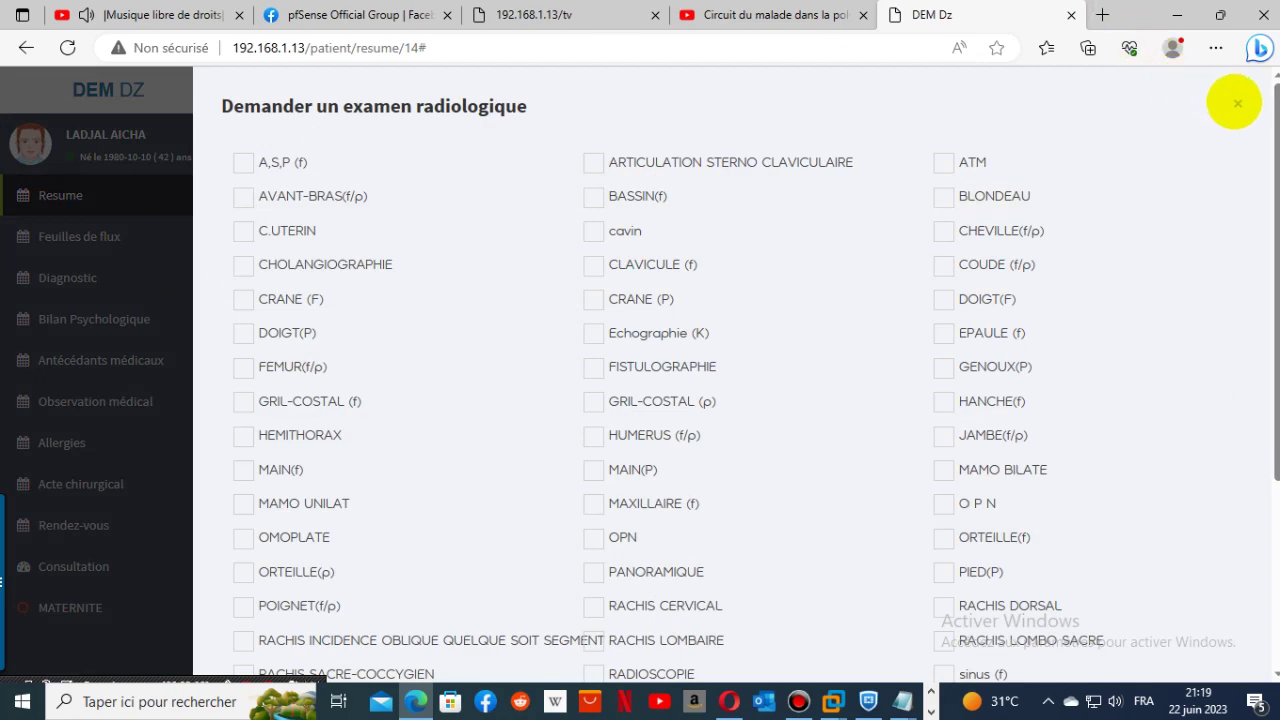
{"action": "left_click", "coordinate": [1237, 103]}
{"action": "left_click", "coordinate": [1213, 230]}
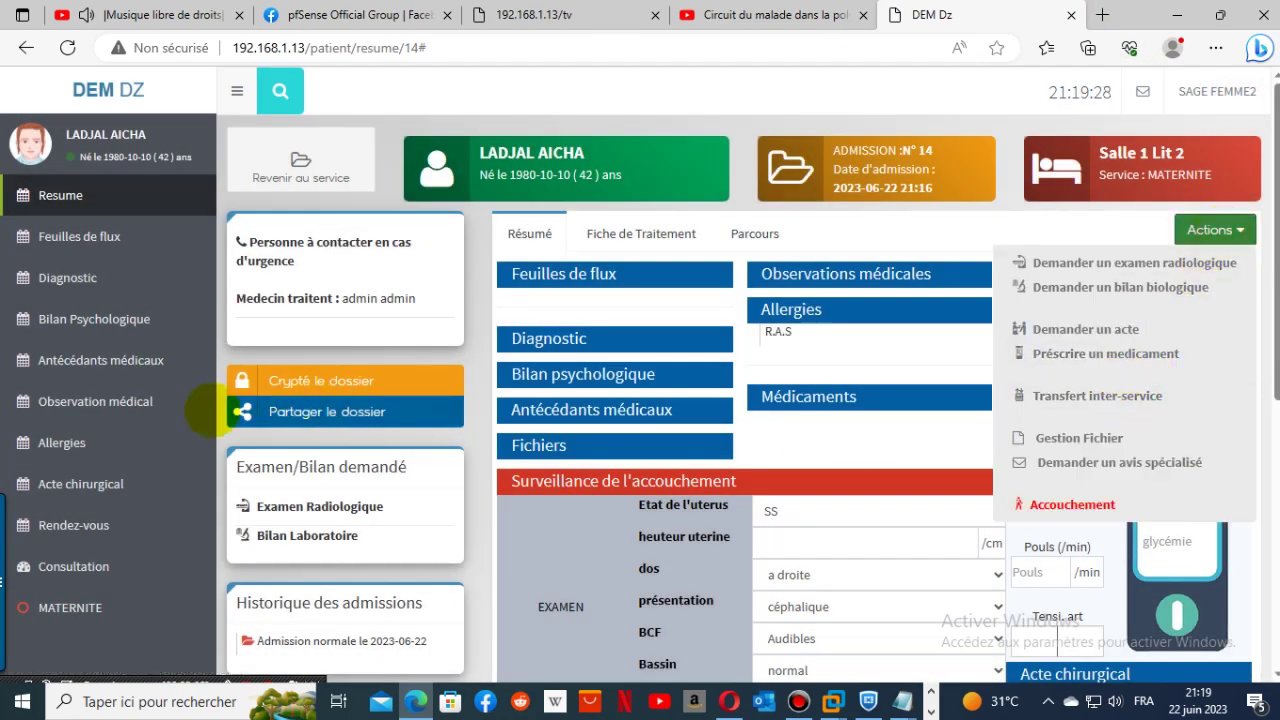
{"action": "left_click", "coordinate": [74, 568]}
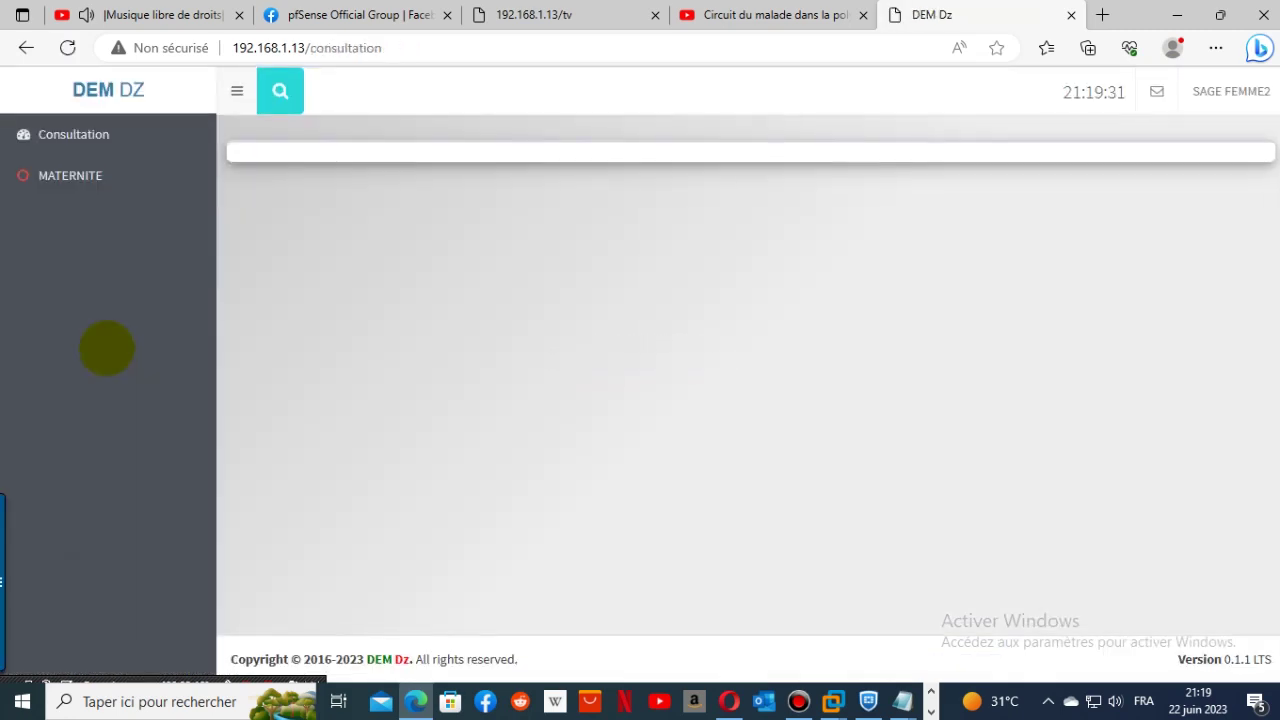